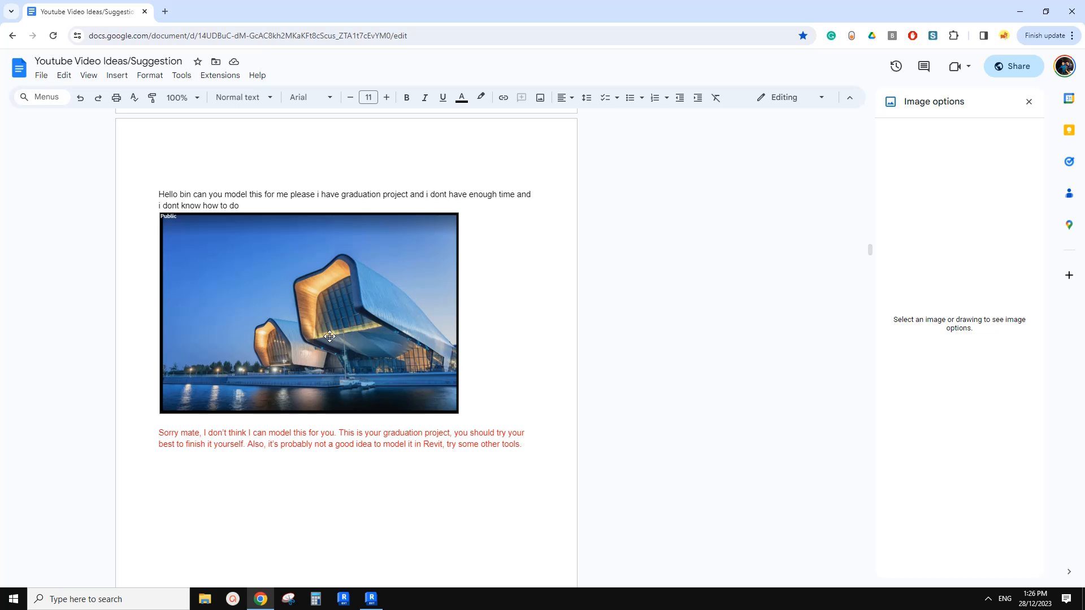
Switch to Revit and create a new project from the Architectural Template.
click(370, 599)
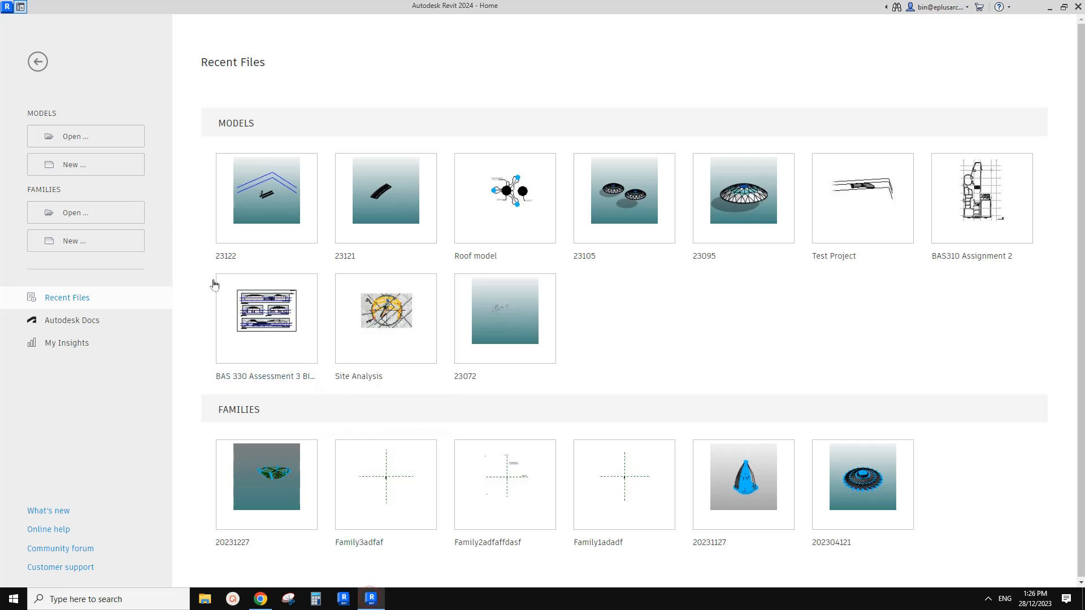
click(94, 164)
click(446, 332)
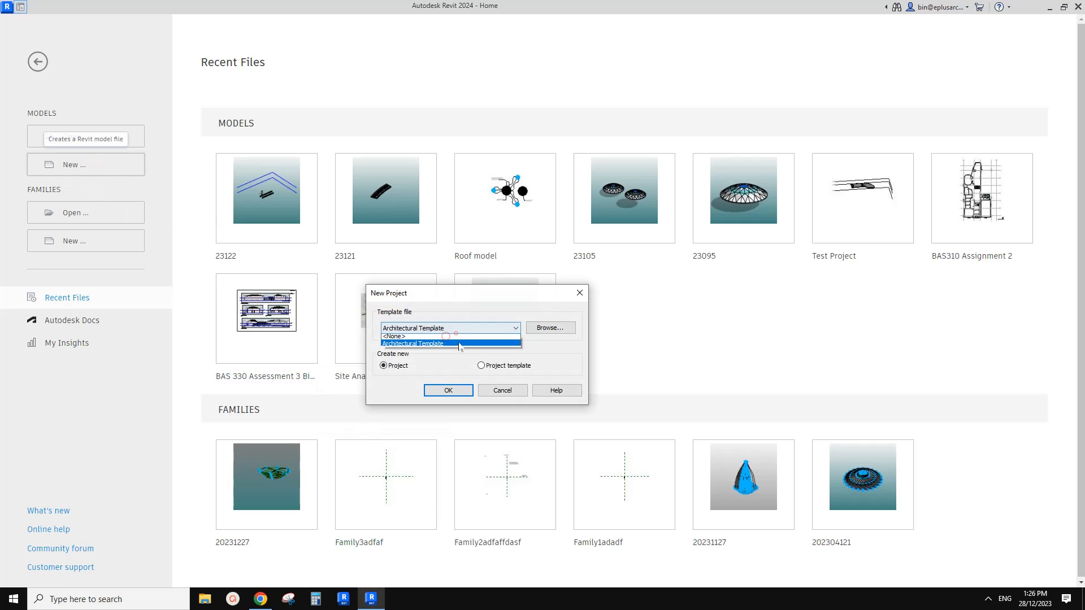
click(455, 339)
click(447, 390)
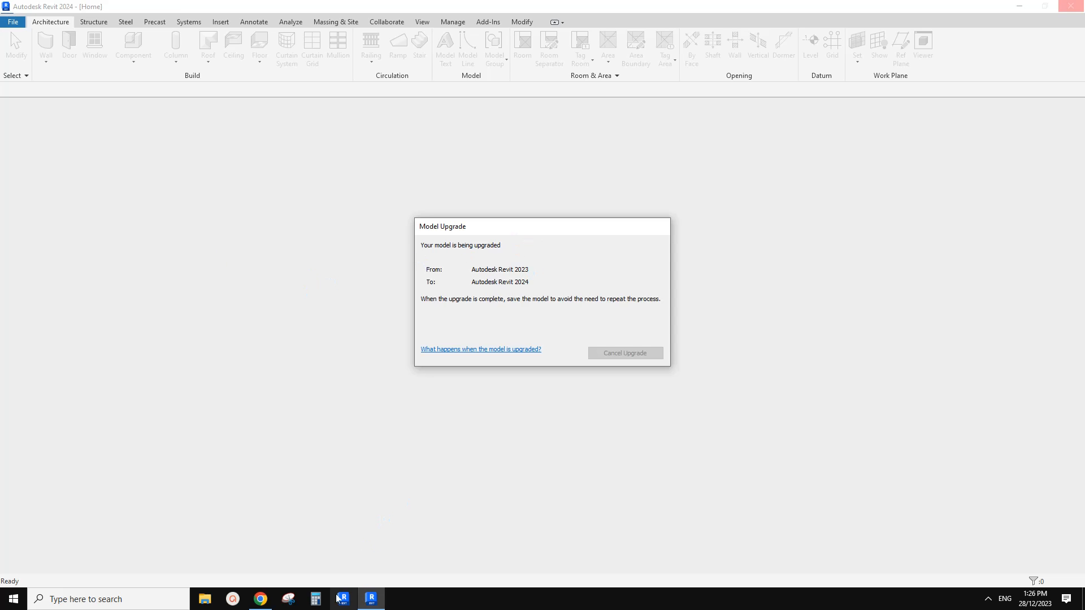
click(260, 599)
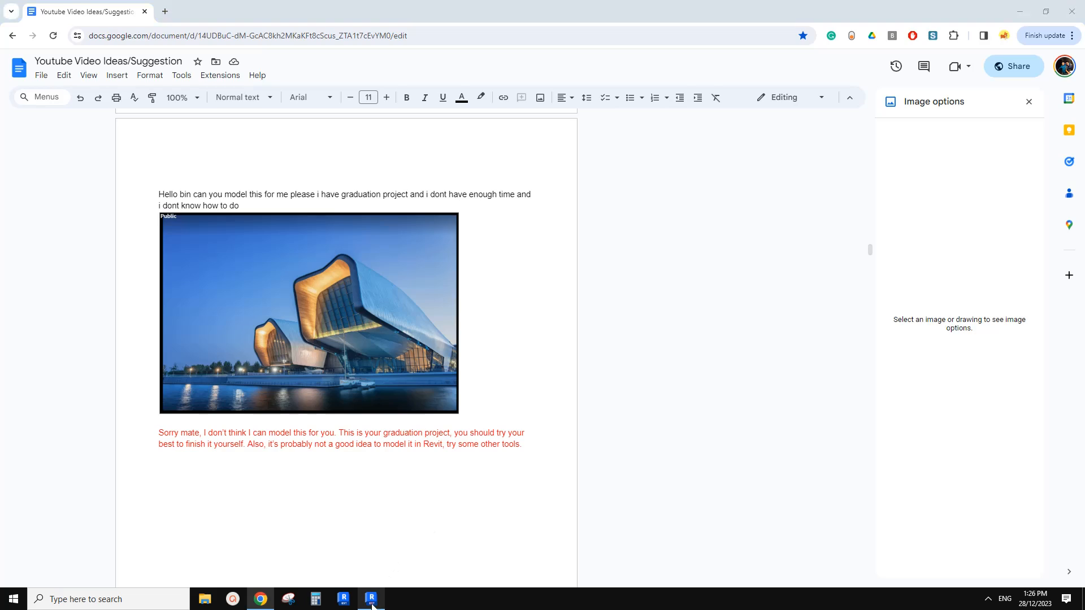
click(371, 598)
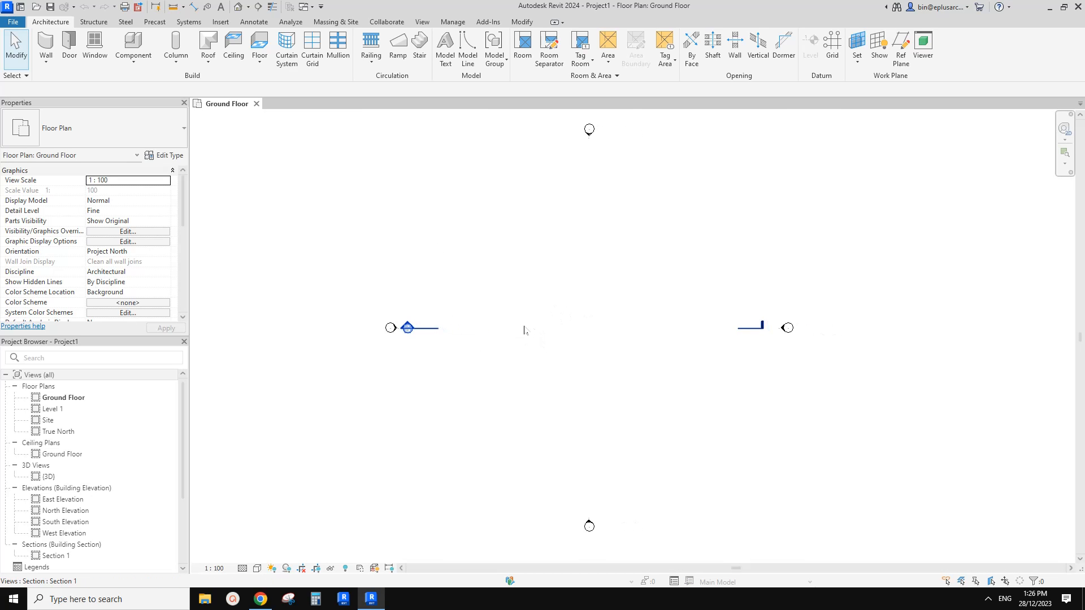
In the default 3D view, start an in-place model in the Mass category, accepting the suggested name.
mouse_move(562, 347)
middle_down()
mouse_move(535, 288)
mouse_move(547, 327)
middle_up()
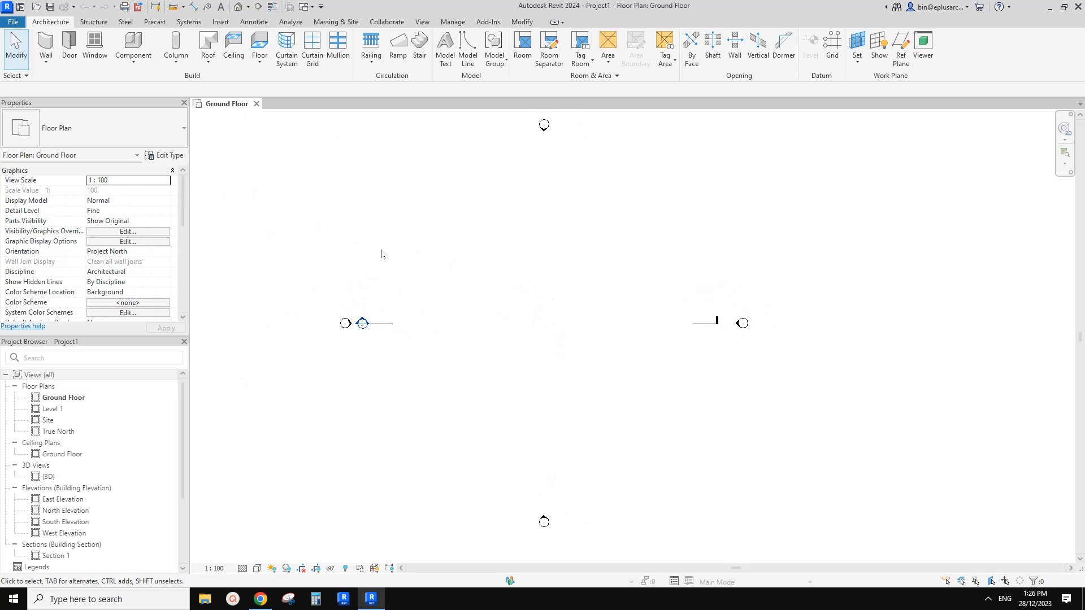
click(238, 7)
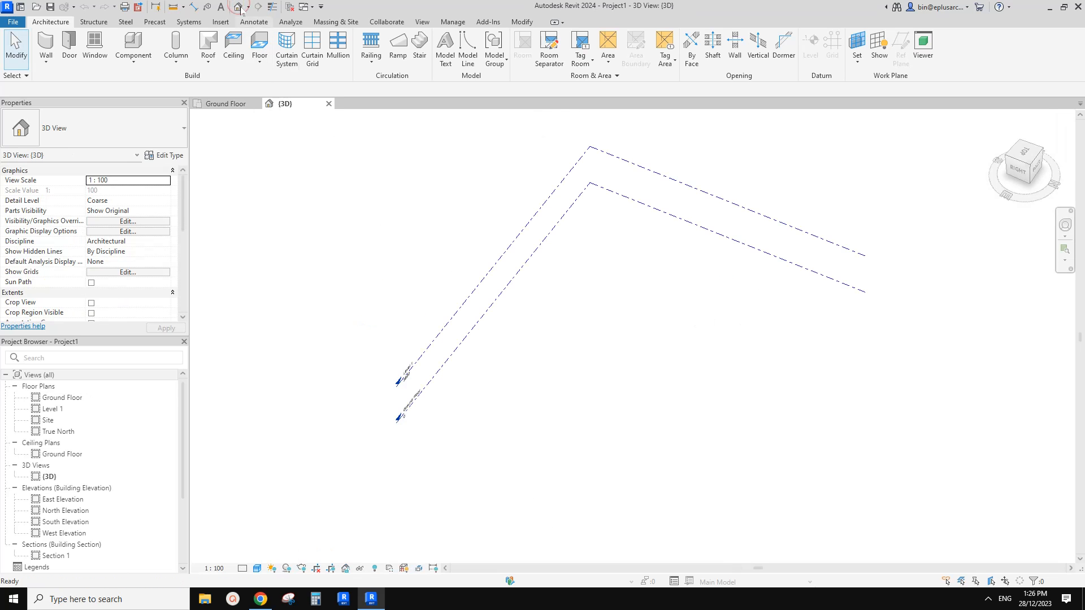
mouse_move(557, 249)
shift+middle_down()
mouse_move(562, 262)
mouse_move(533, 235)
mouse_move(558, 259)
mouse_move(537, 255)
shift+middle_up()
click(130, 59)
click(144, 101)
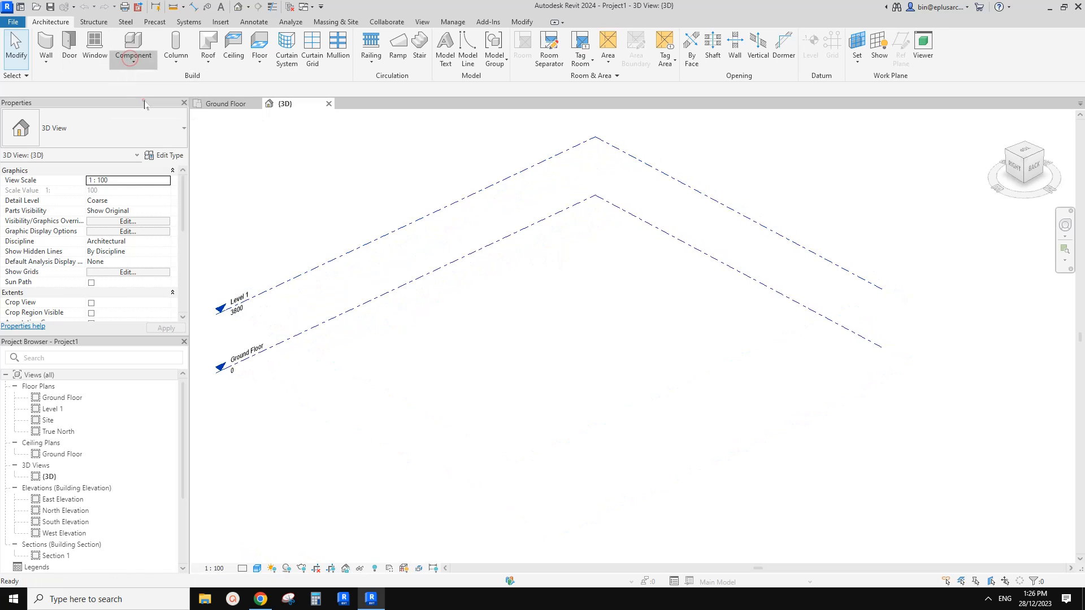
scroll(317, 294, down, 4)
click(276, 312)
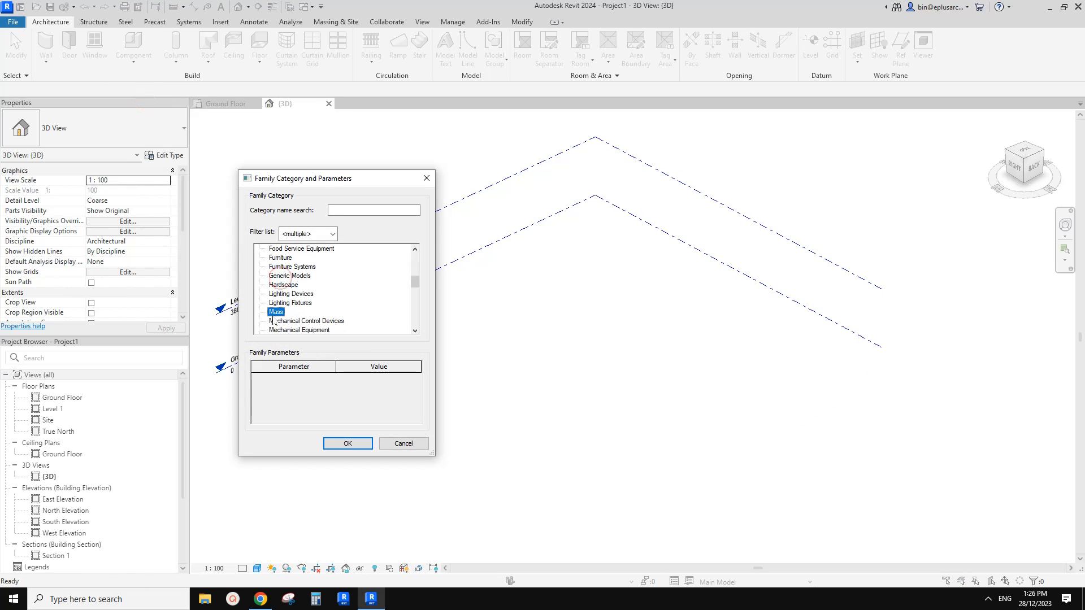
click(355, 442)
click(226, 351)
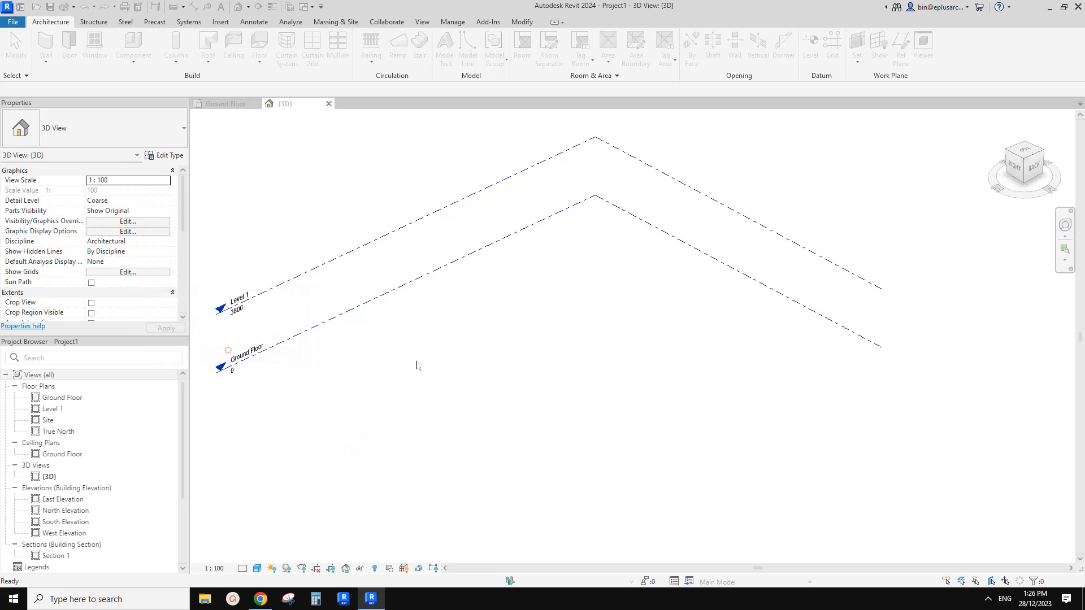
Switch to the browser to examine the building's form in the reference photo, and return to Revit.
click(261, 598)
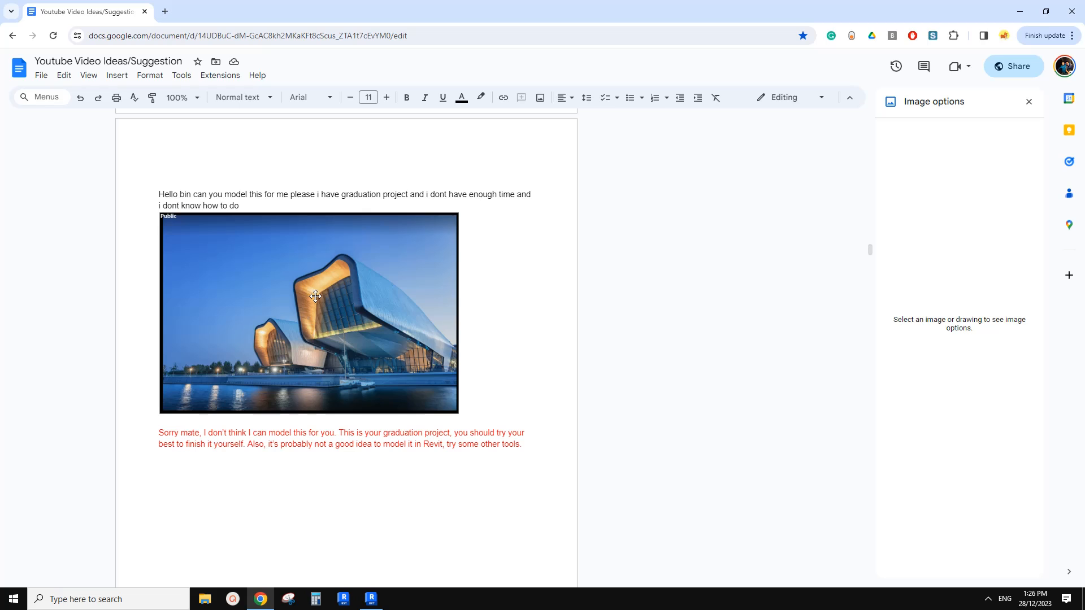
scroll(337, 273, down, 1)
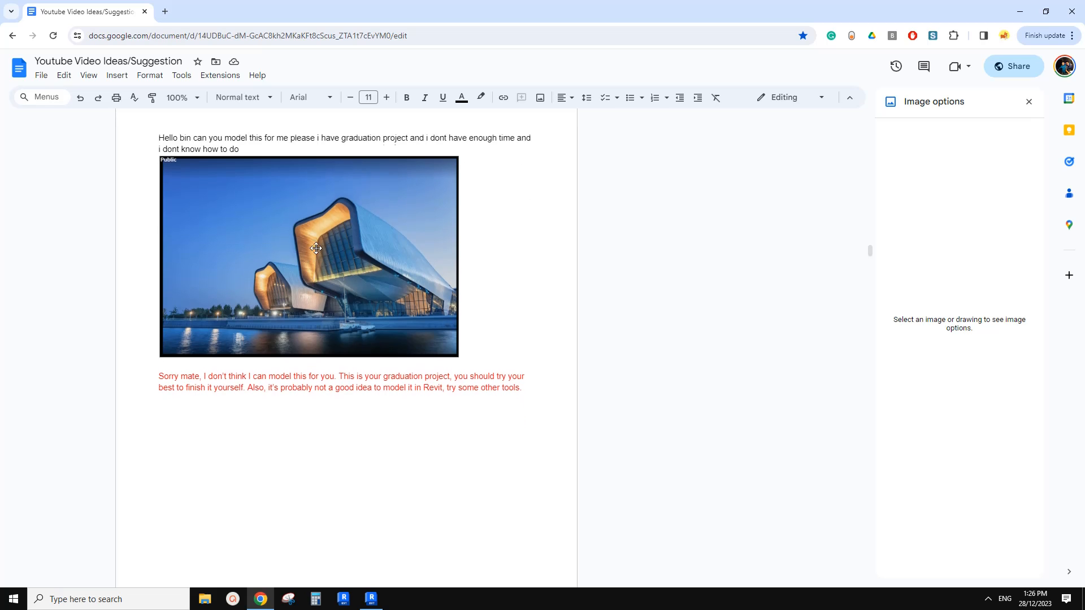
scroll(316, 248, up, 1)
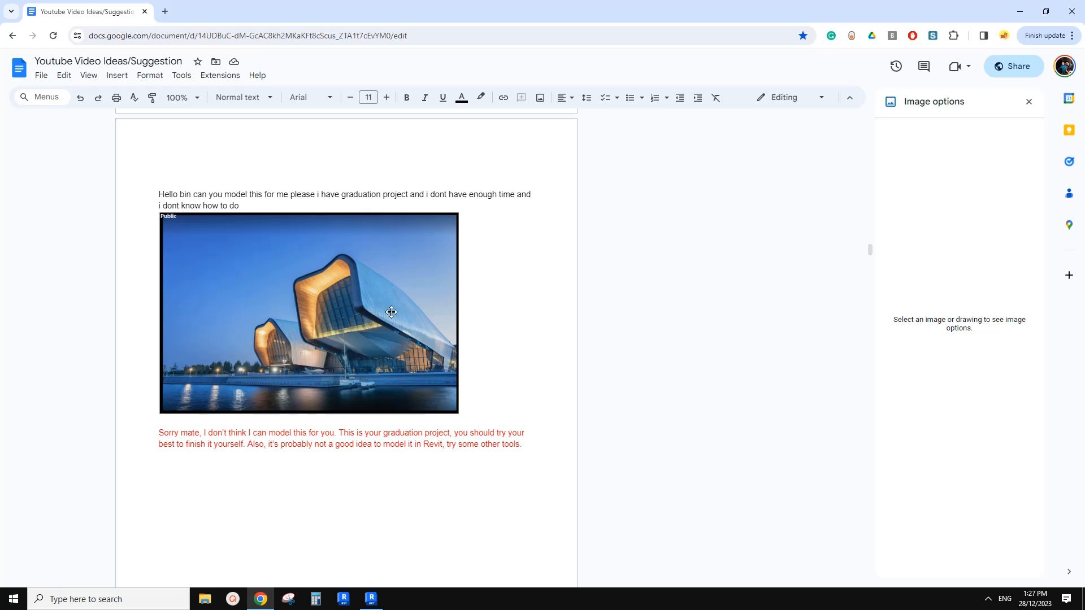
click(371, 599)
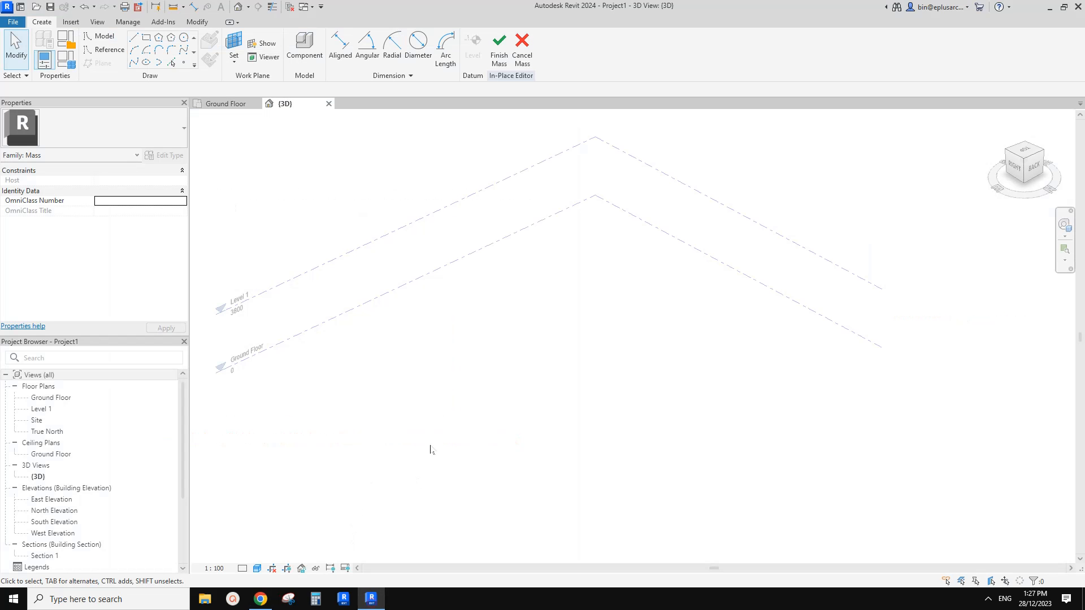
scroll(467, 413, down, 1)
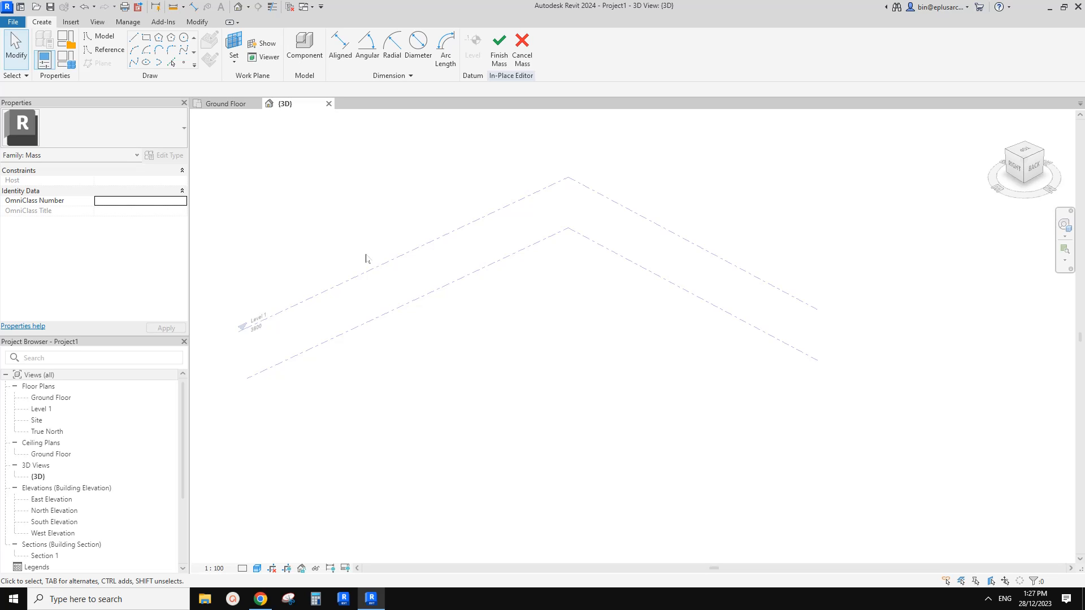
scroll(475, 370, down, 1)
click(260, 598)
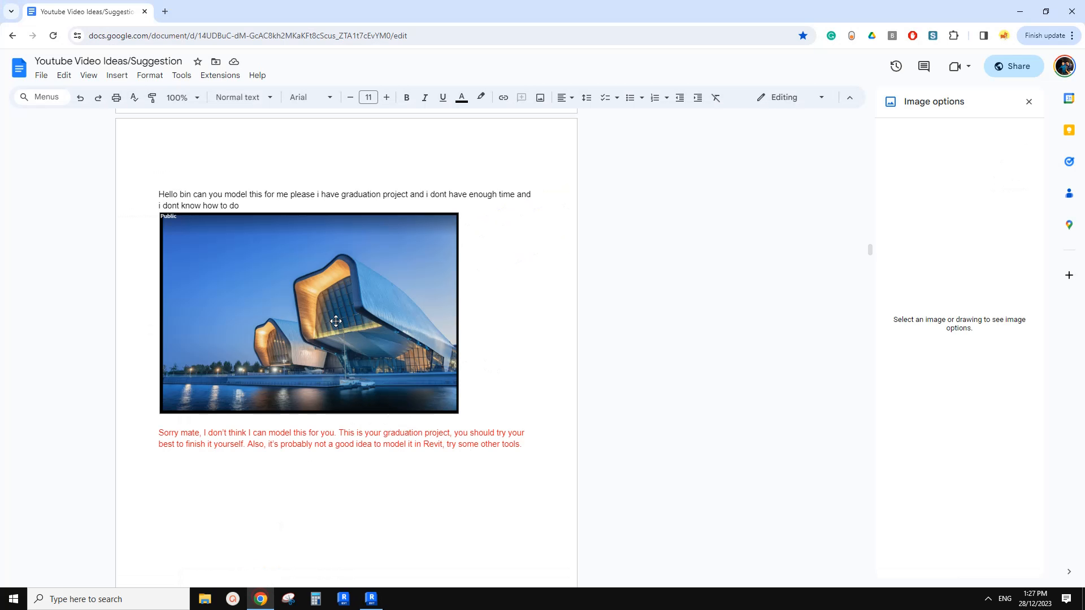
click(371, 599)
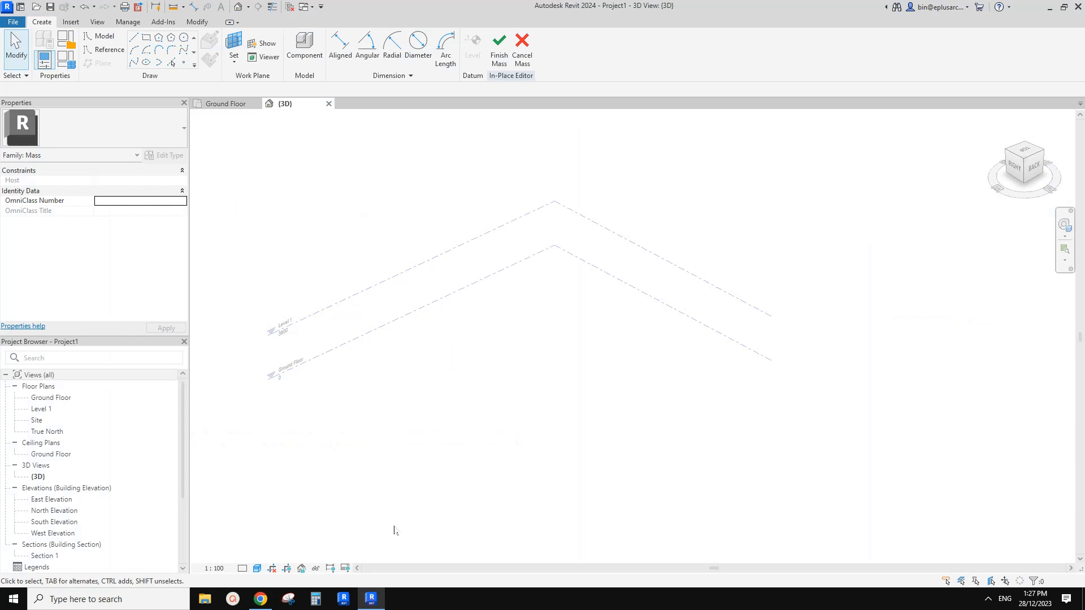
scroll(422, 417, down, 1)
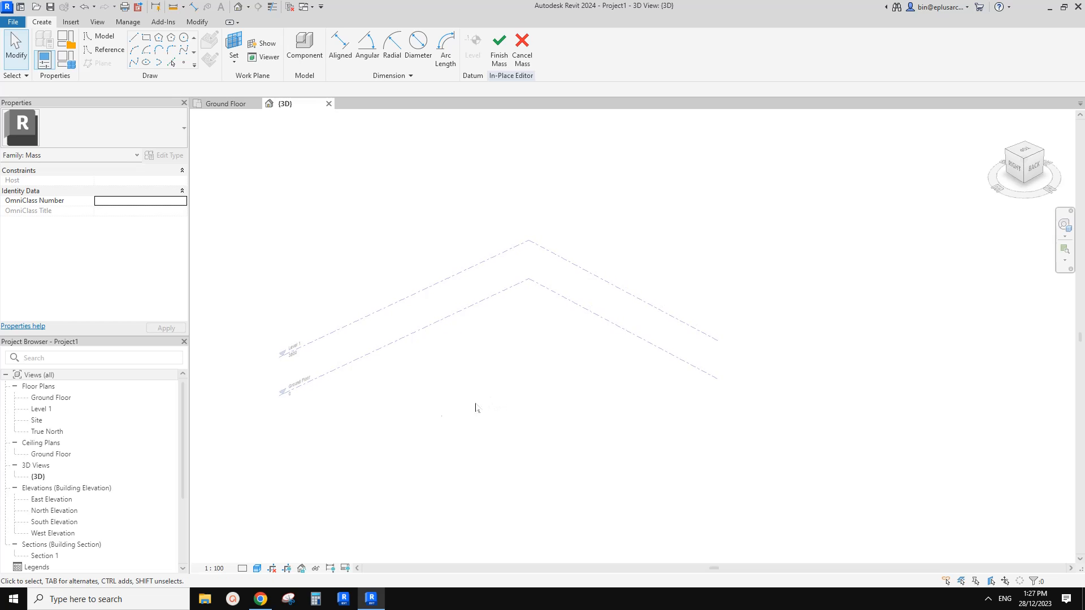
In the Site plan, draw a vertical reference line about 15000 mm long on the Ground Floor work plane.
double_click(36, 421)
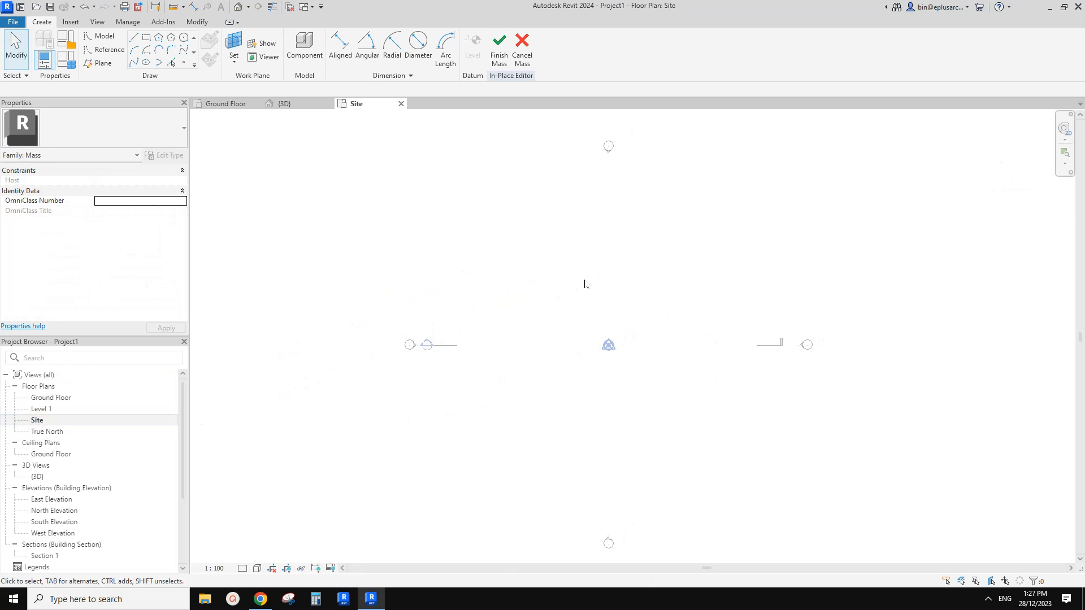
middle_drag(558, 352, 537, 342)
click(104, 49)
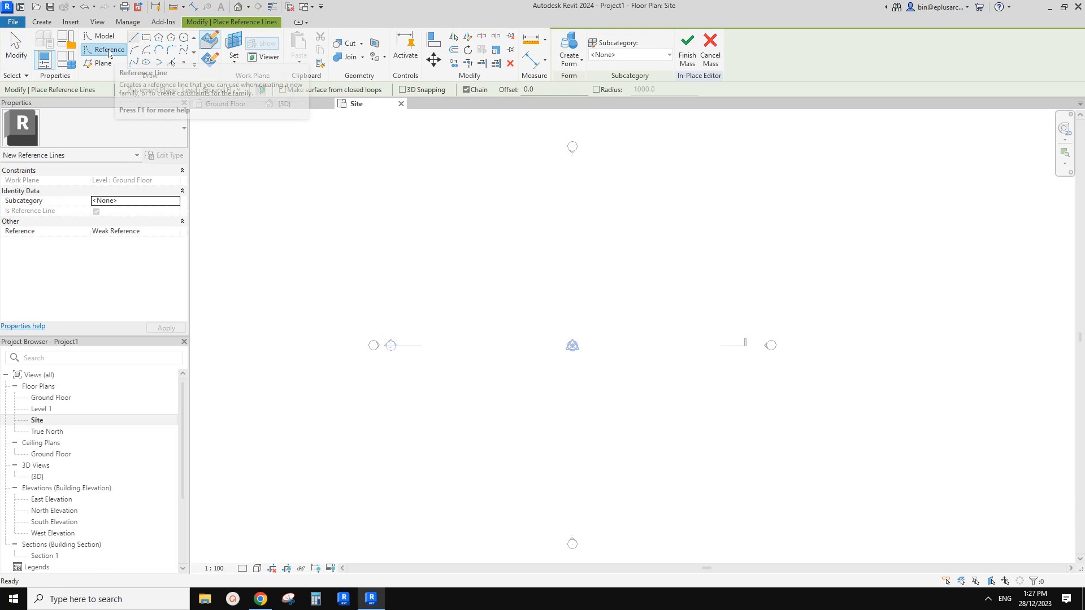
click(158, 62)
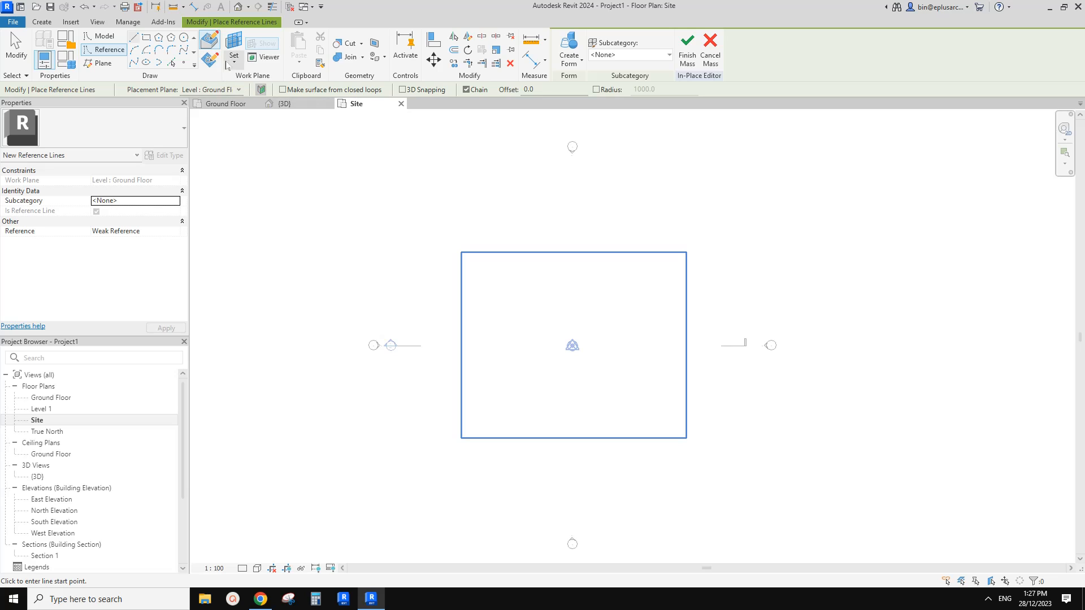
click(210, 57)
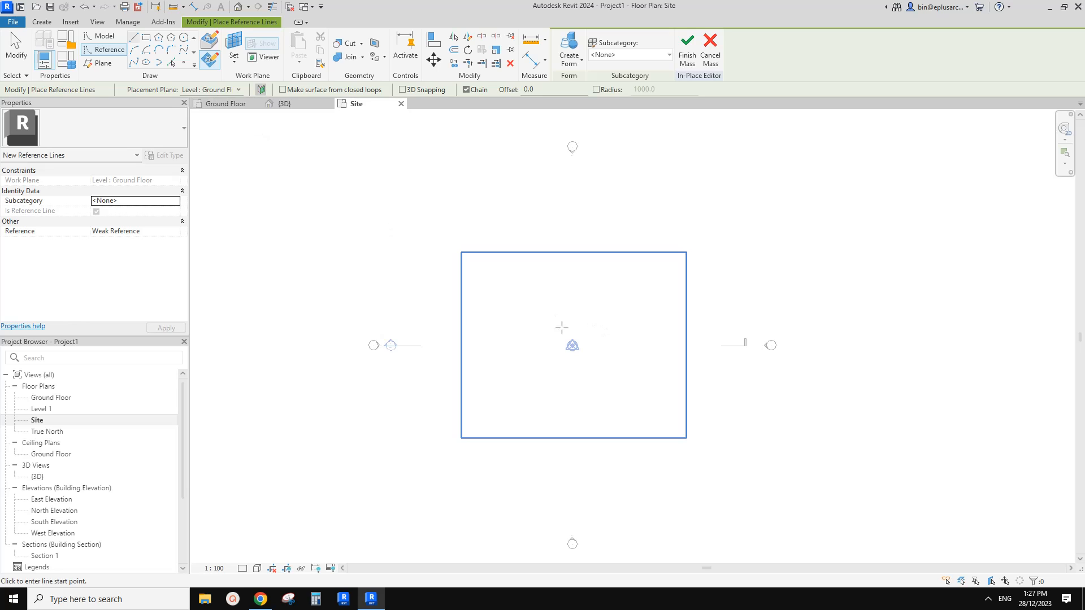
click(533, 404)
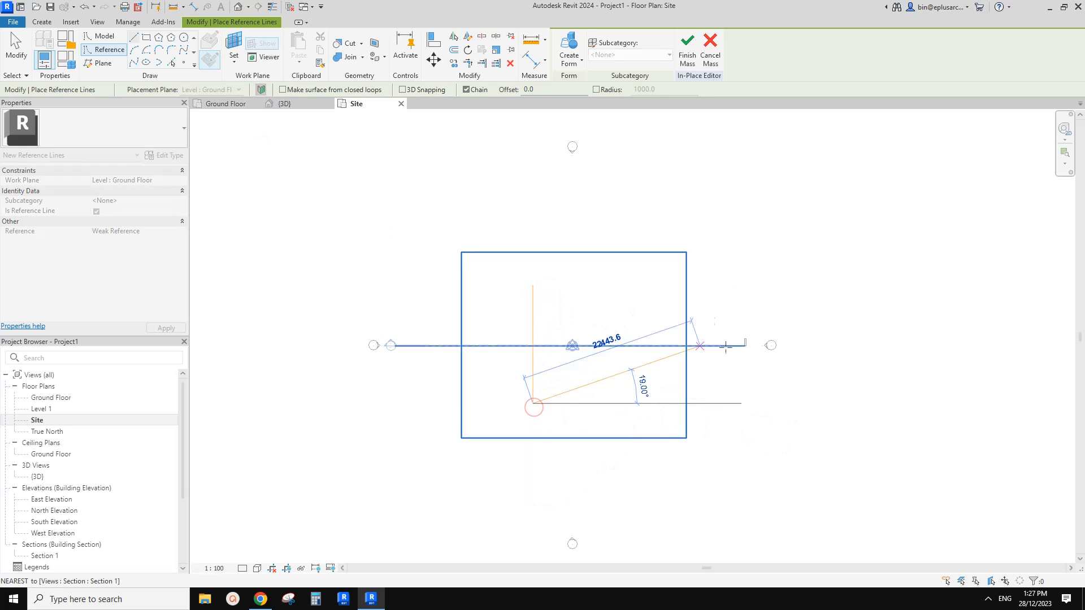
key(Escape)
Stretch the upper end of the vertical reference line to a total length of about 19000 mm.
key(Escape)
click(531, 300)
drag(533, 284, 533, 253)
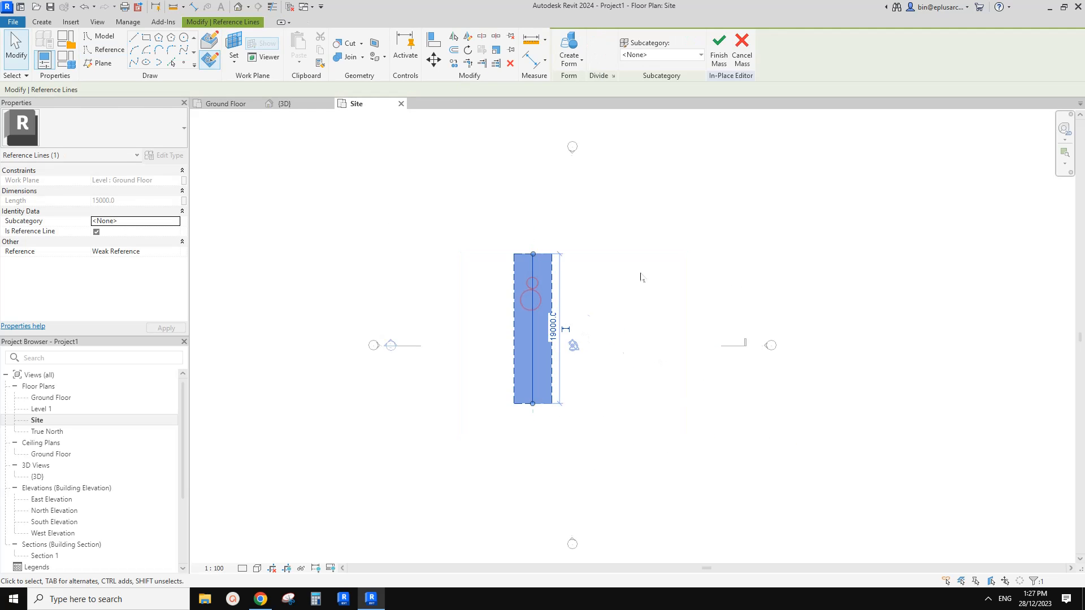
key(Escape)
Inspect the reference line and its built-in work planes in the 3D view and compare with the reference photo.
click(236, 9)
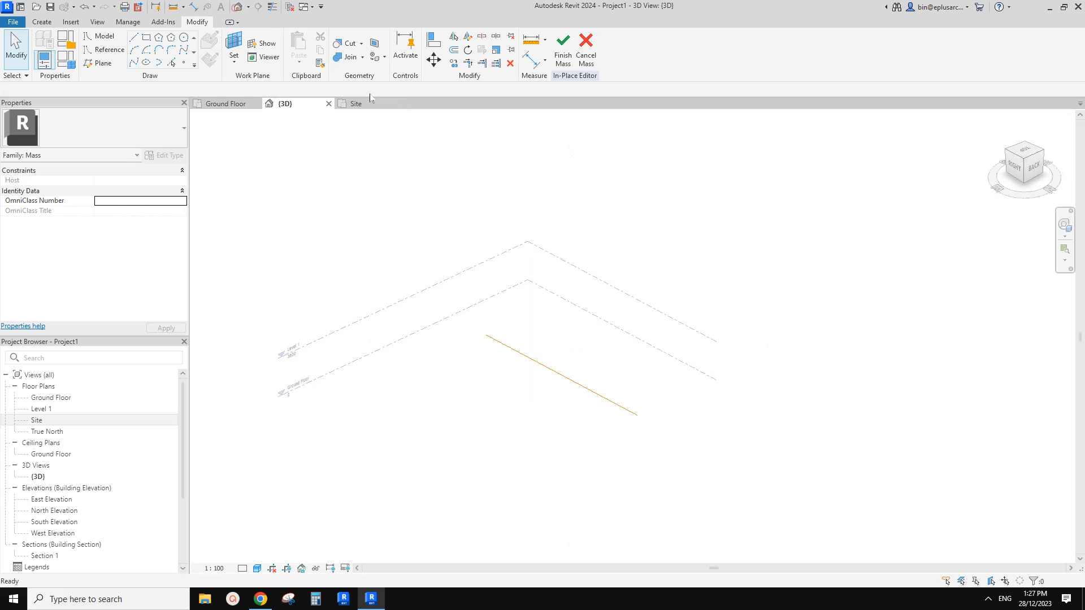
middle_drag(631, 343, 558, 341)
click(472, 361)
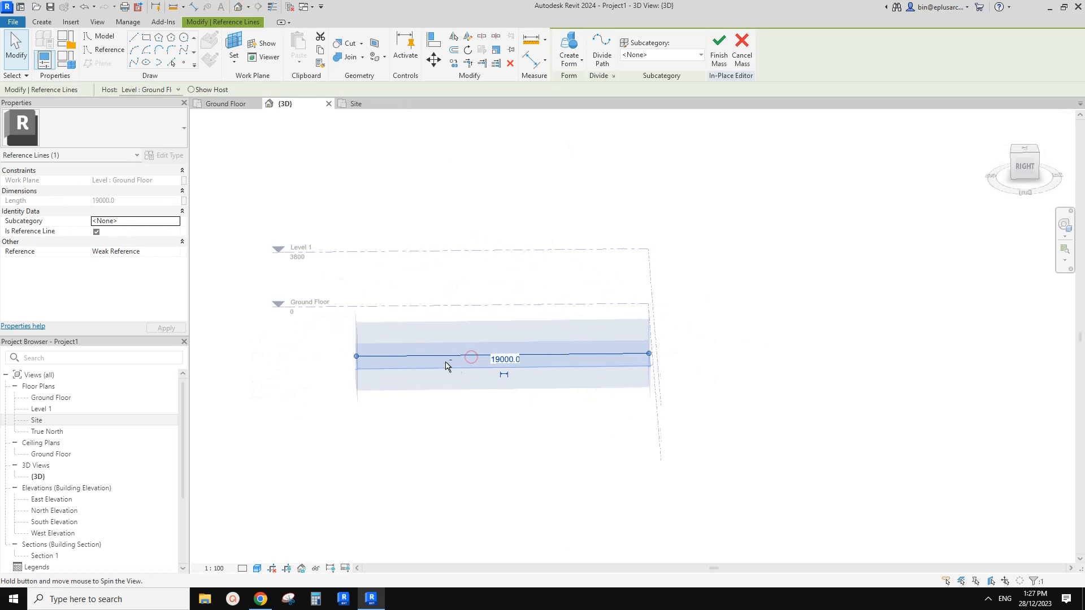
shift+middle_drag(446, 363, 395, 415)
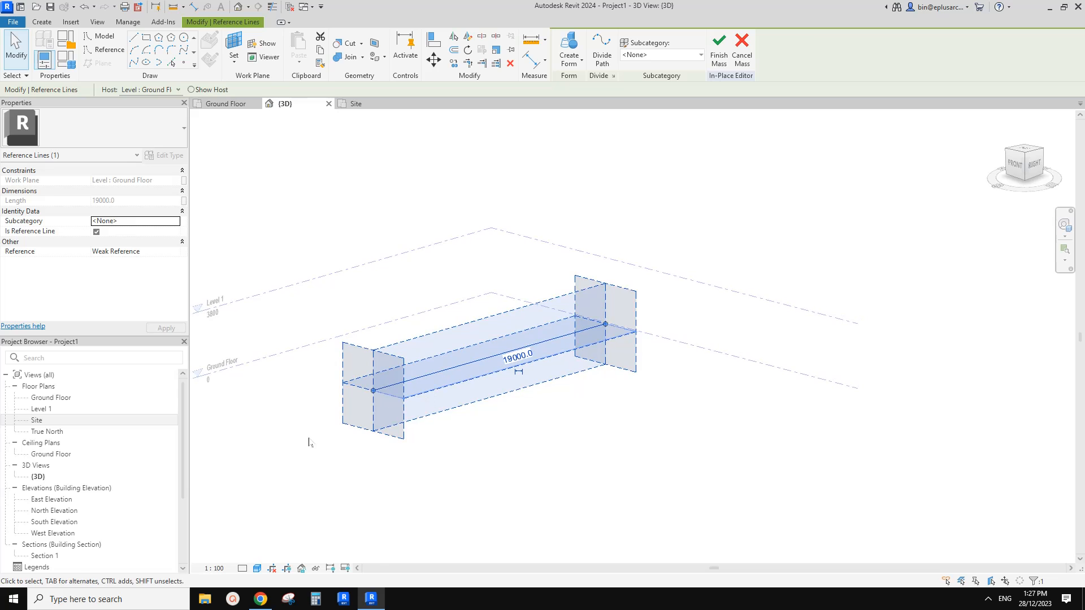
click(260, 598)
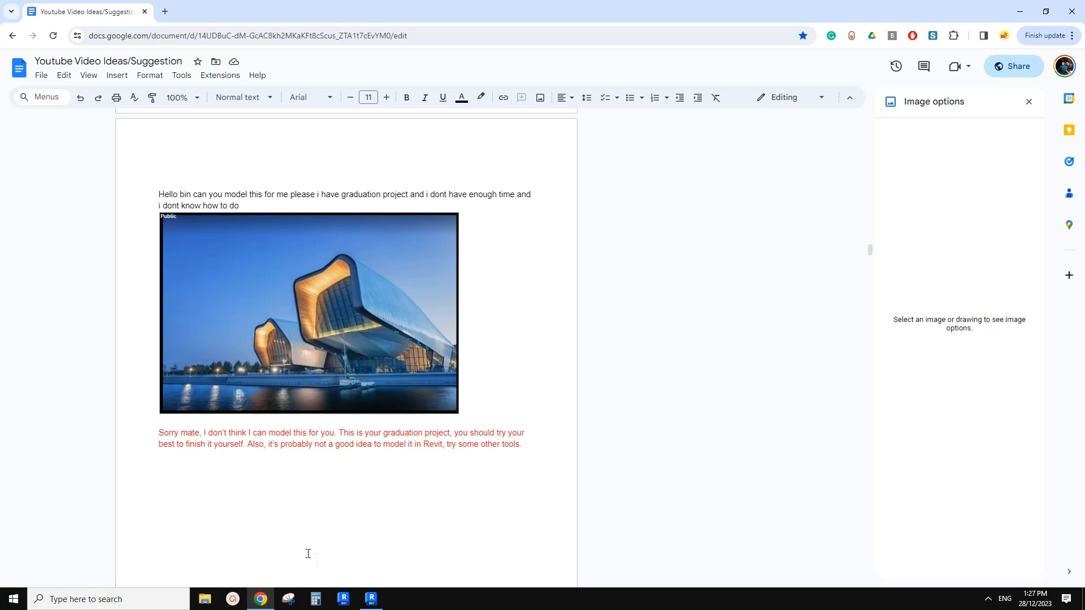
click(371, 599)
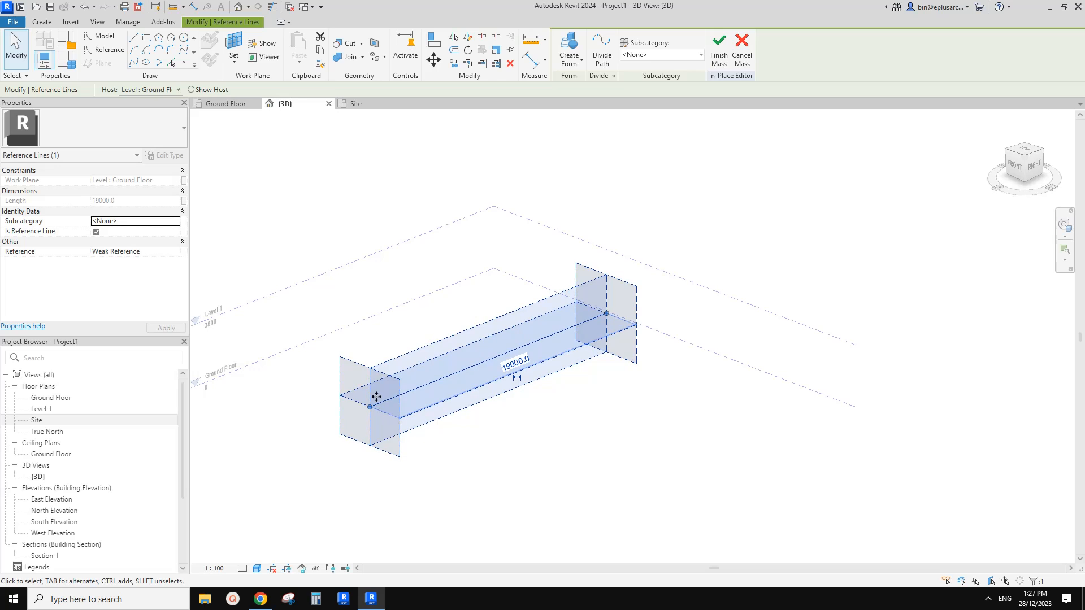
shift+middle_drag(376, 397, 448, 388)
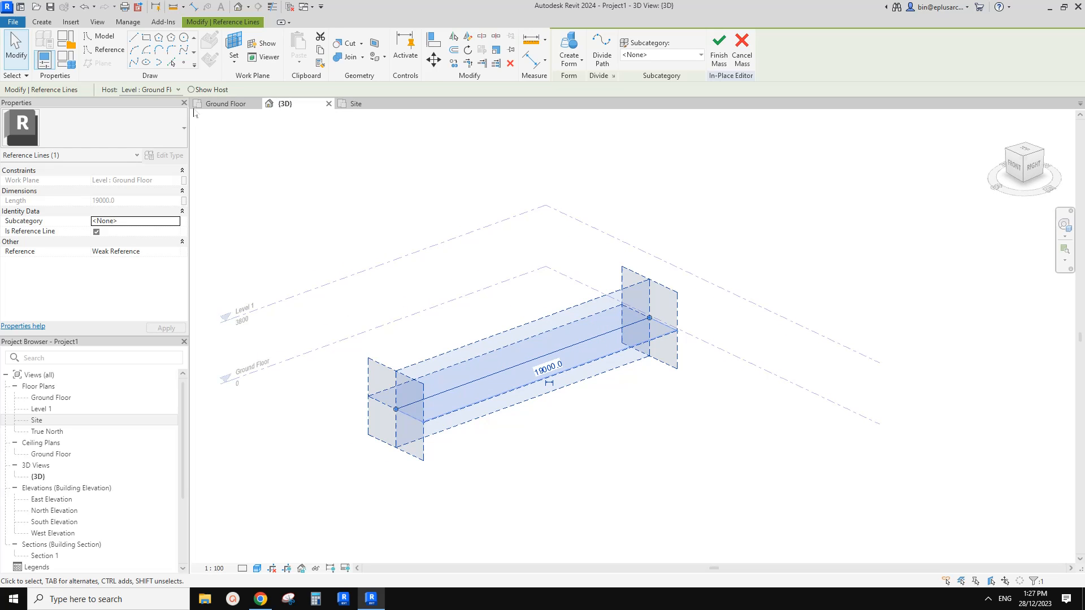
Place a reference point on the reference line near its front end, using face-based placement.
click(184, 63)
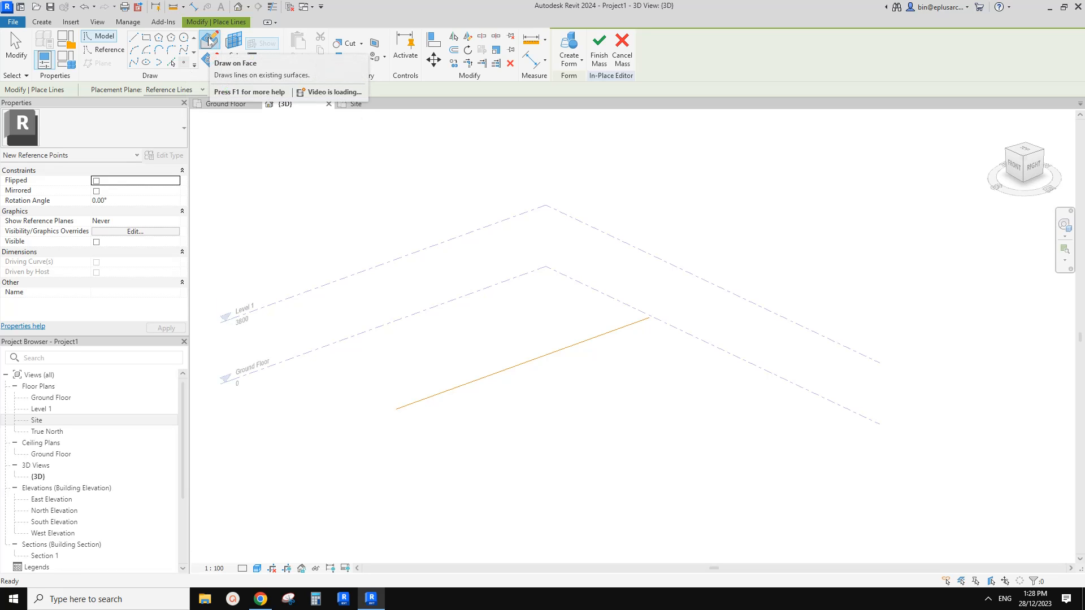
click(209, 41)
click(430, 396)
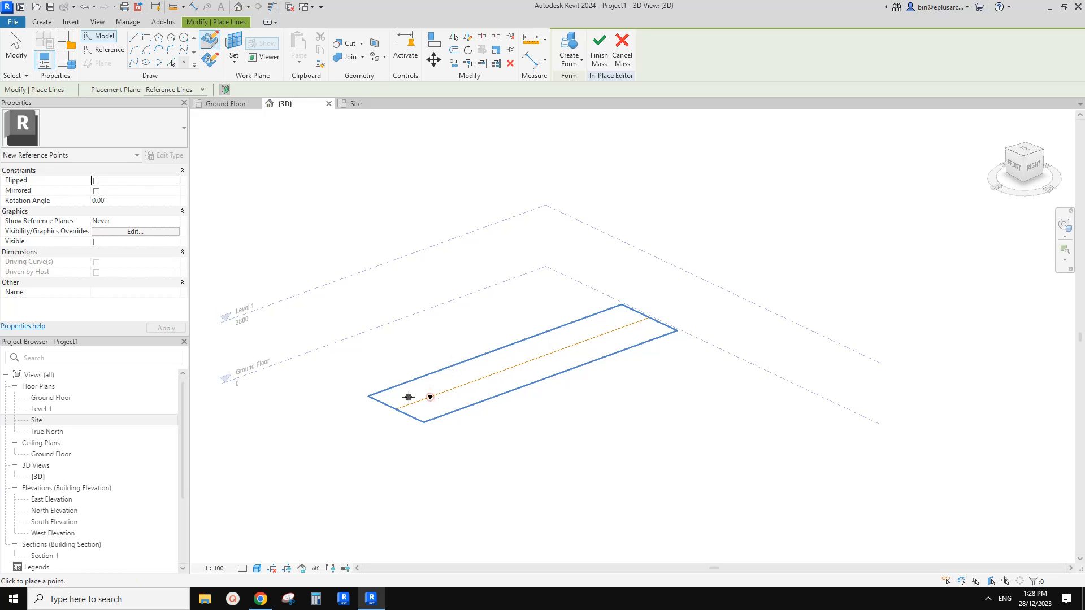
key(Escape)
Move the reference point along its host line to the line's front endpoint.
click(430, 397)
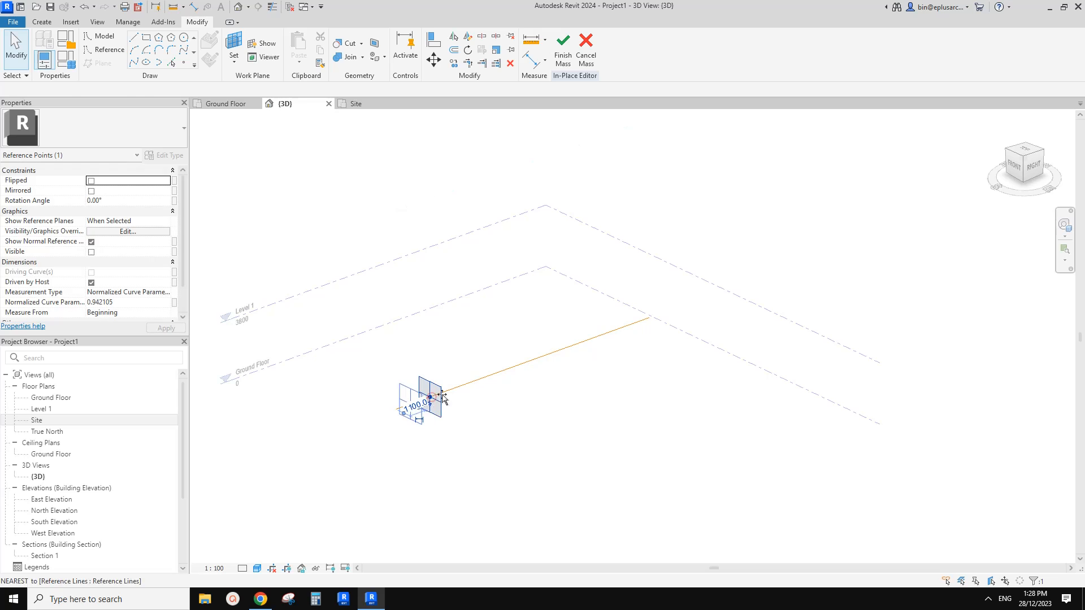
mouse_move(430, 397)
mouse_down()
mouse_move(683, 318)
mouse_move(375, 418)
mouse_move(434, 396)
mouse_up()
scroll(434, 397, up, 2)
shift+middle_drag(433, 397, 453, 414)
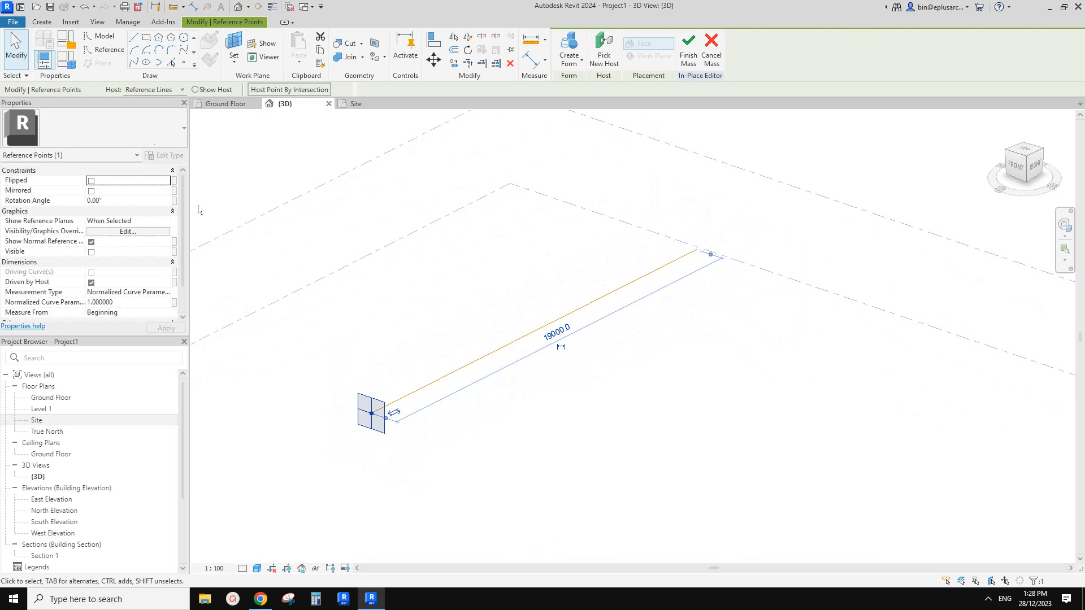
Start a reference-line spline and set the vertical plane of the reference point at the line's front end as its work plane.
click(105, 54)
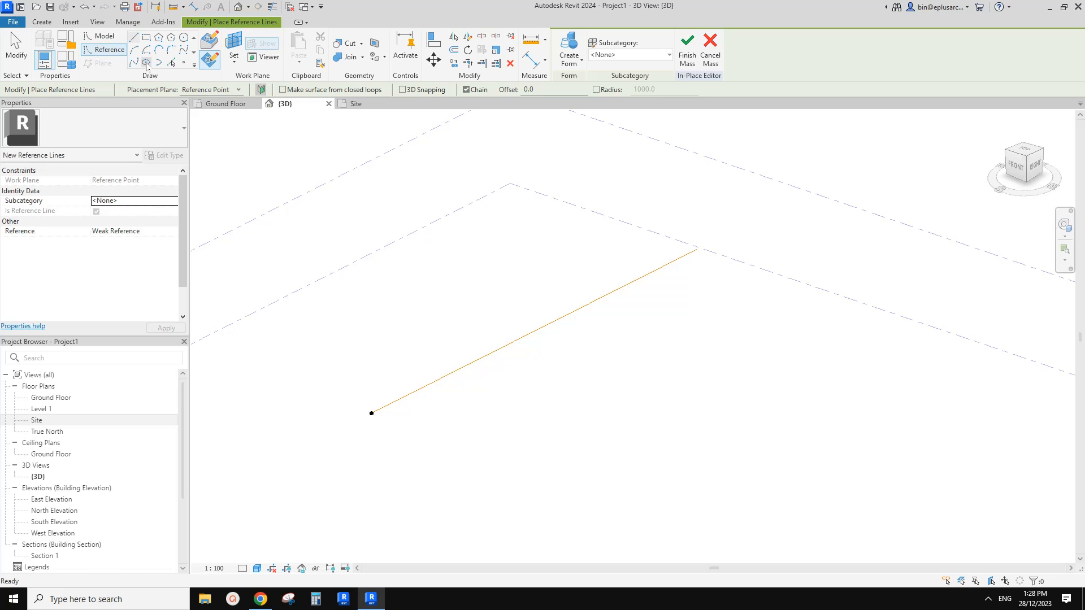
middle_drag(356, 340, 395, 343)
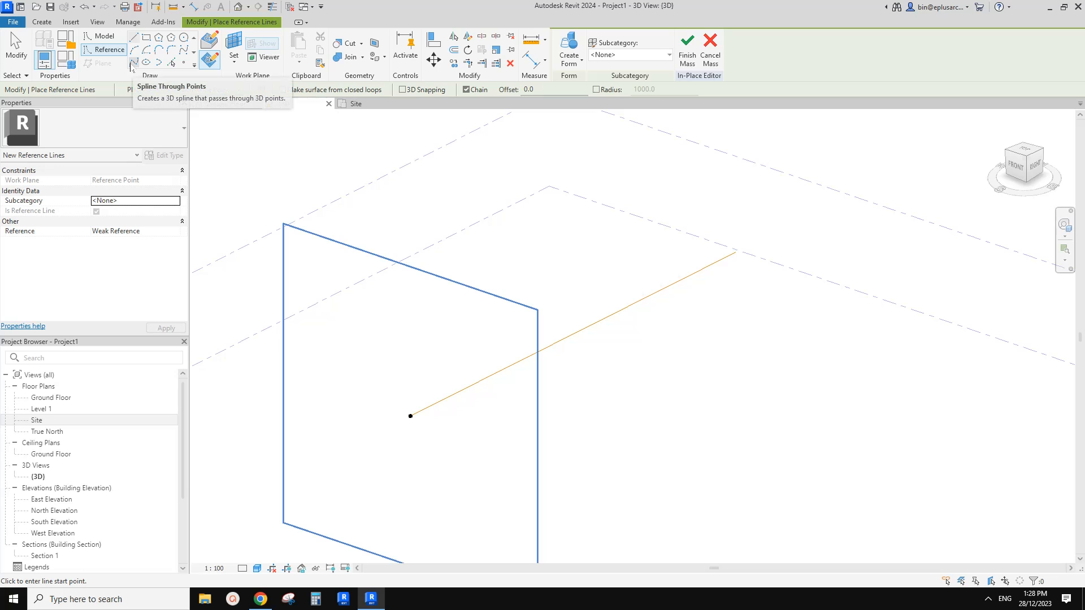
click(184, 51)
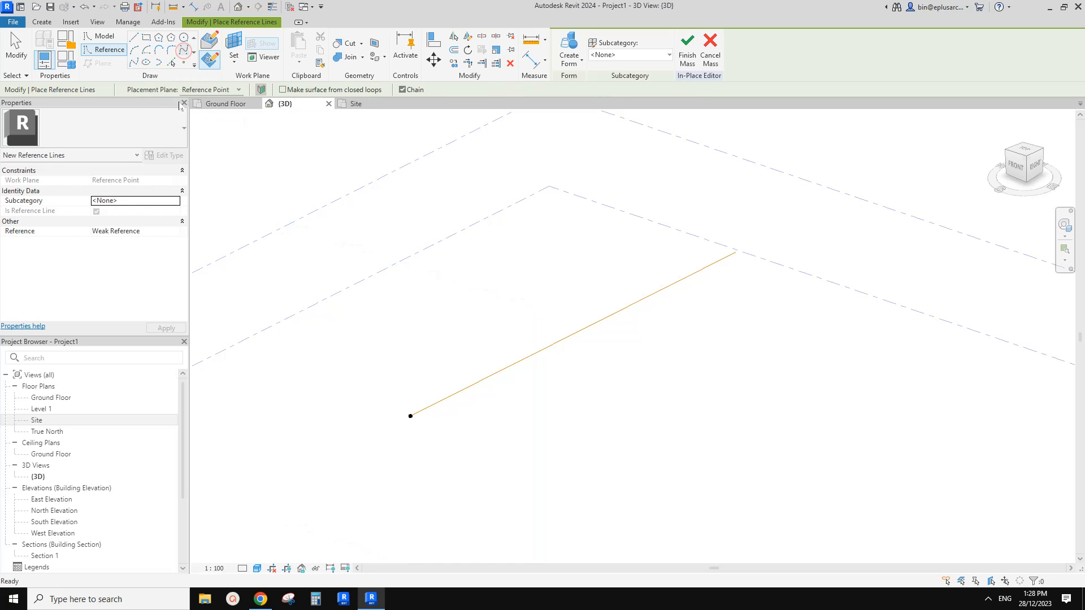
key(Escape)
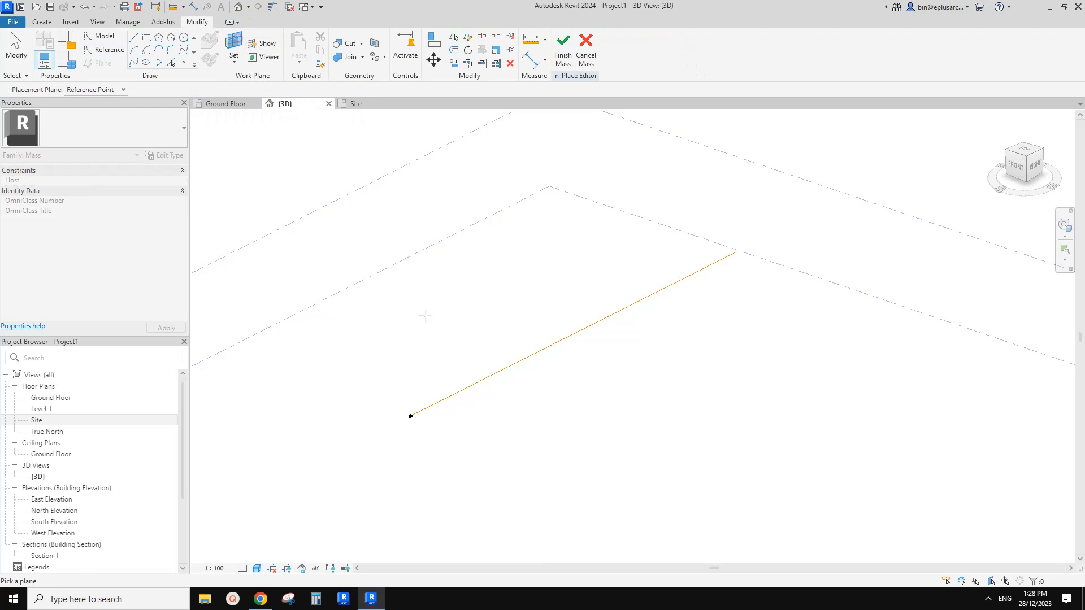
click(411, 416)
key(Return)
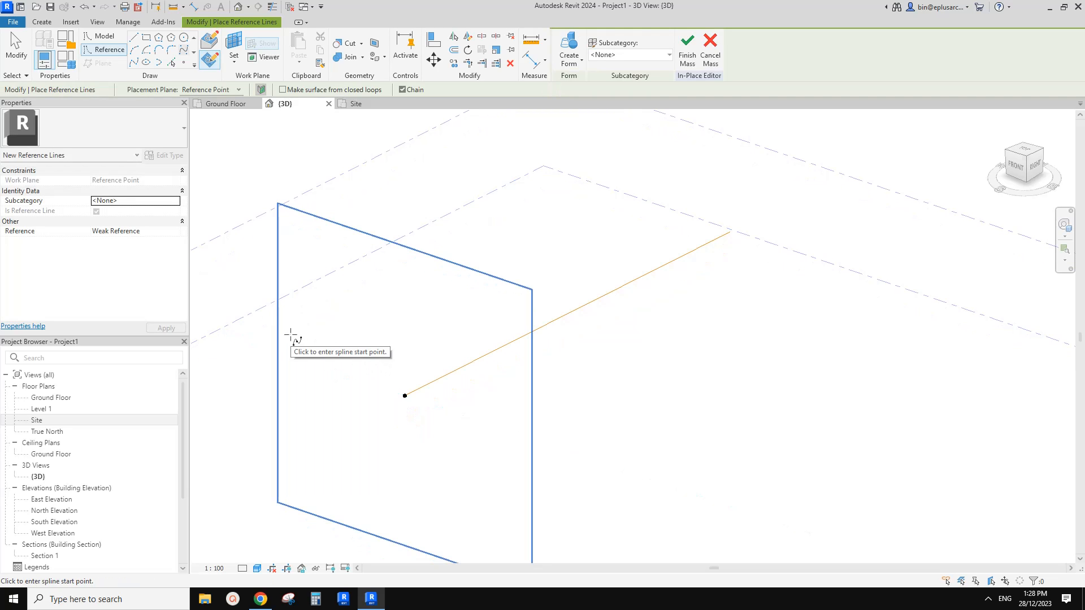
middle_drag(343, 331, 344, 324)
middle_drag(384, 362, 384, 357)
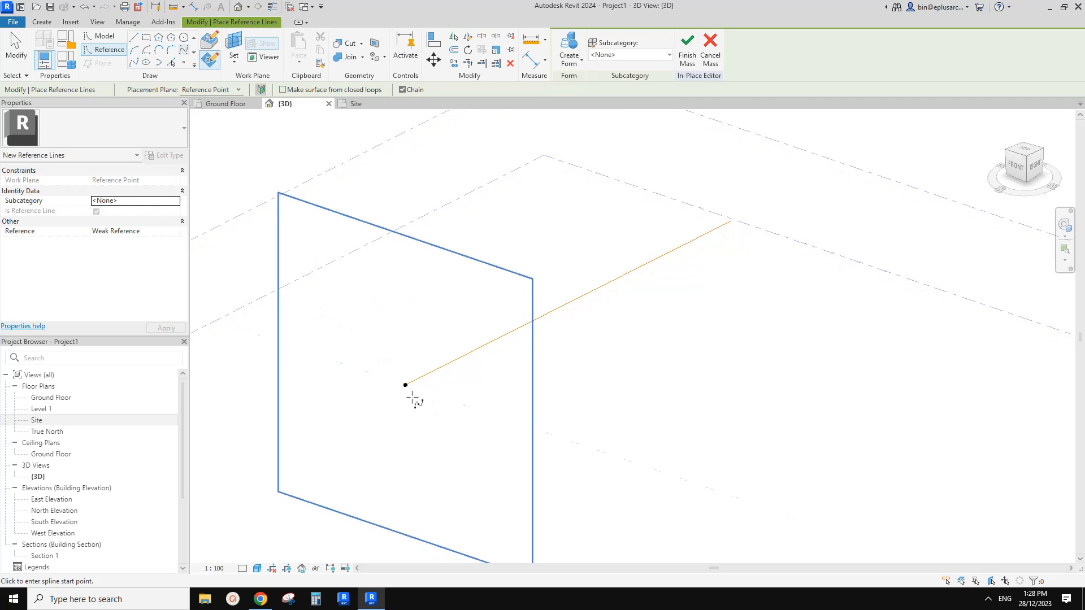
middle_drag(316, 279, 341, 307)
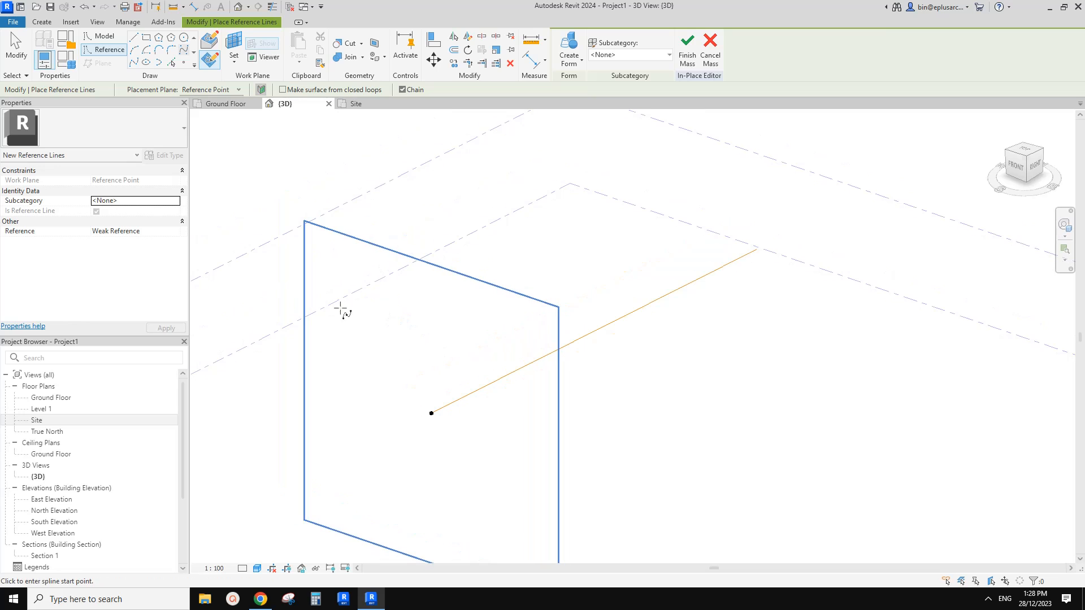
Draw an open, arch-shaped reference spline with seven control points on the reference point's vertical plane.
click(334, 317)
click(334, 244)
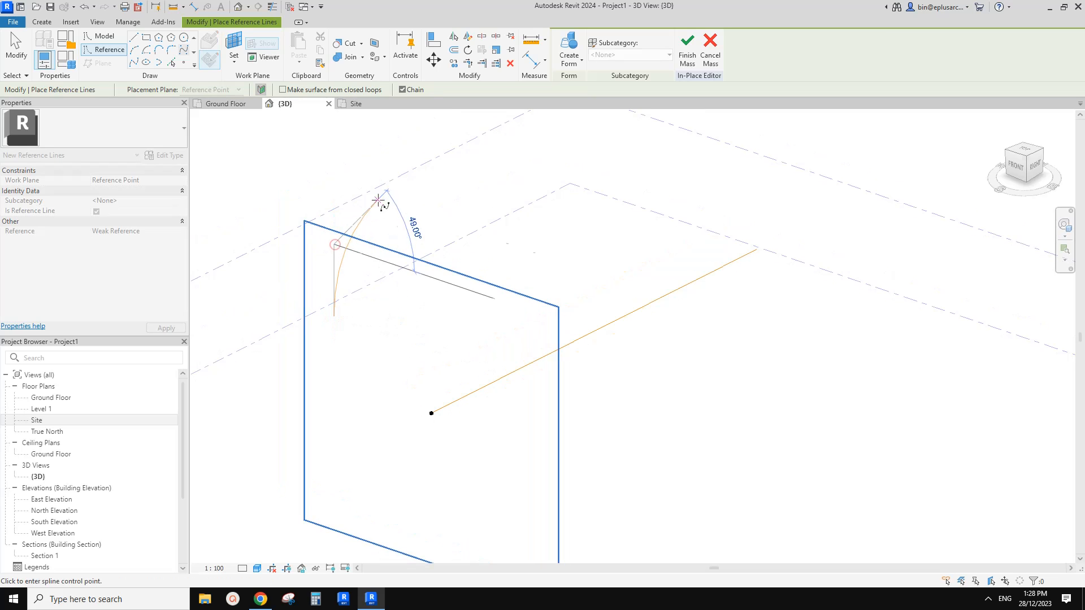
click(377, 199)
click(423, 193)
click(578, 231)
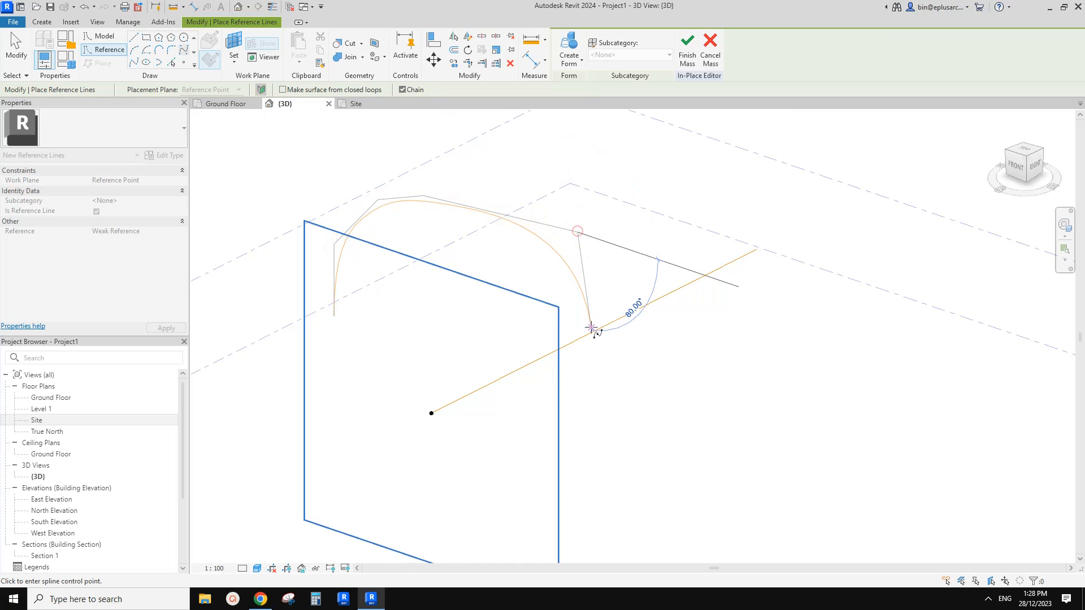
click(590, 326)
click(589, 375)
key(Escape)
key(Escape)
scroll(447, 296, down, 2)
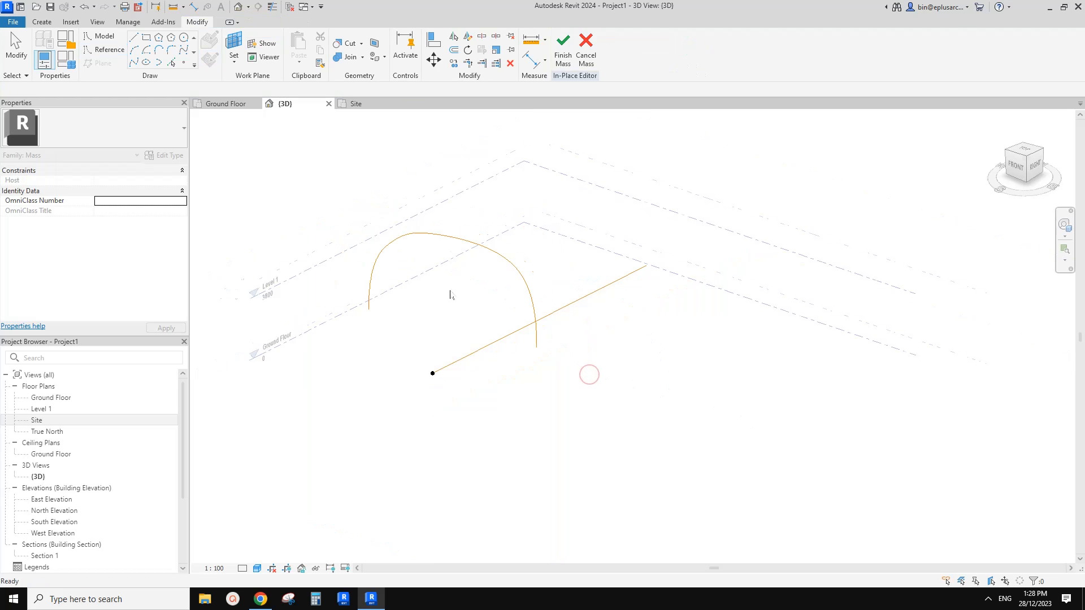
Reshape the arch's upper left corner by moving its two control points outward into a fuller, flatter-topped curve.
shift+middle_drag(448, 295, 480, 227)
click(452, 223)
drag(450, 224, 447, 194)
shift+middle_drag(463, 208, 542, 288)
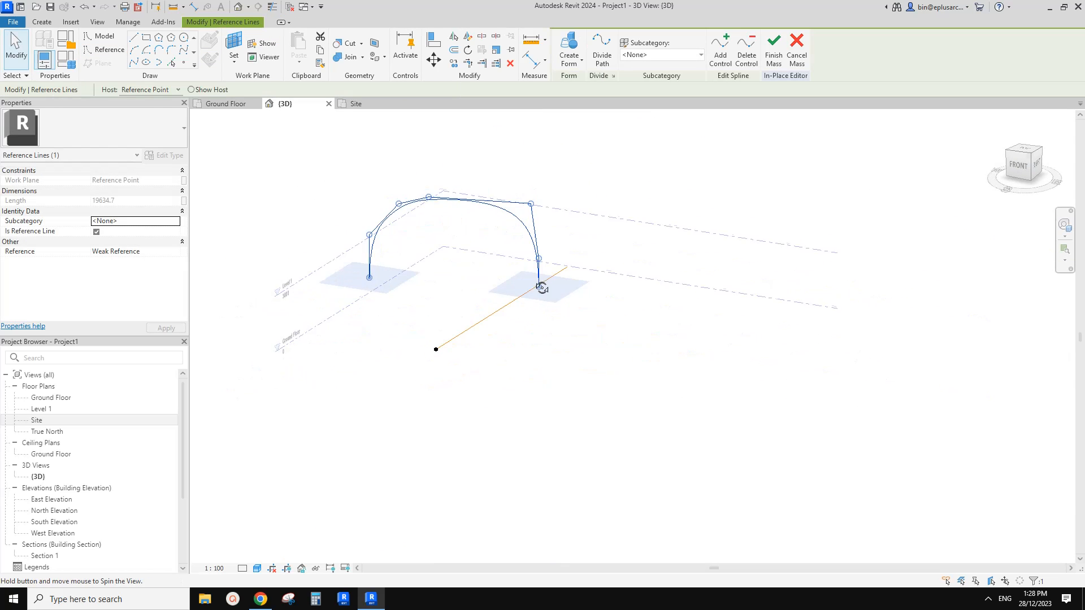
scroll(350, 184, up, 3)
drag(464, 234, 407, 222)
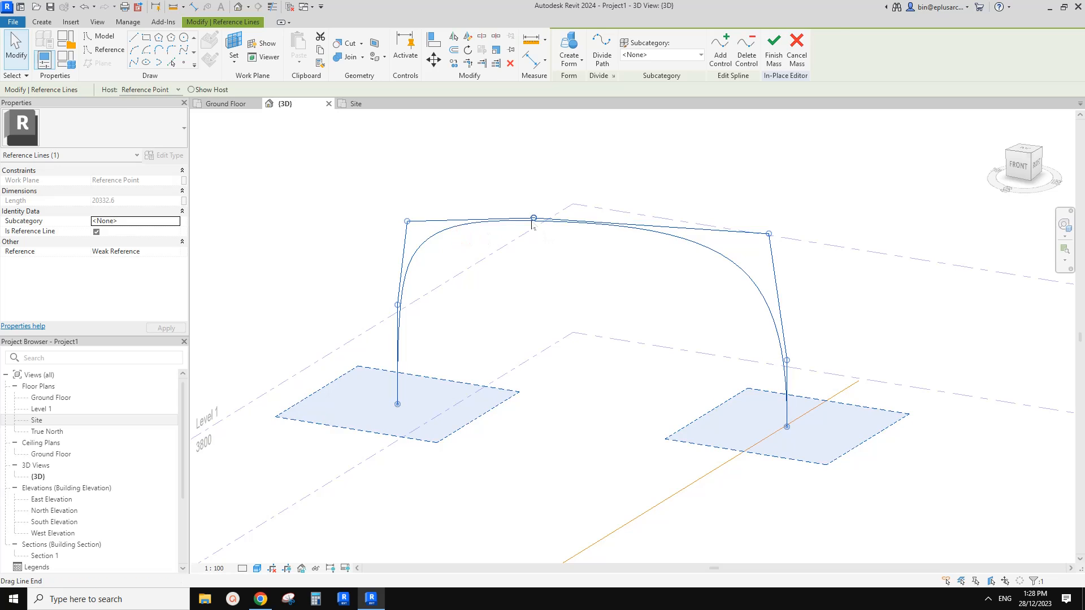
drag(533, 218, 450, 209)
middle_drag(410, 228, 315, 228)
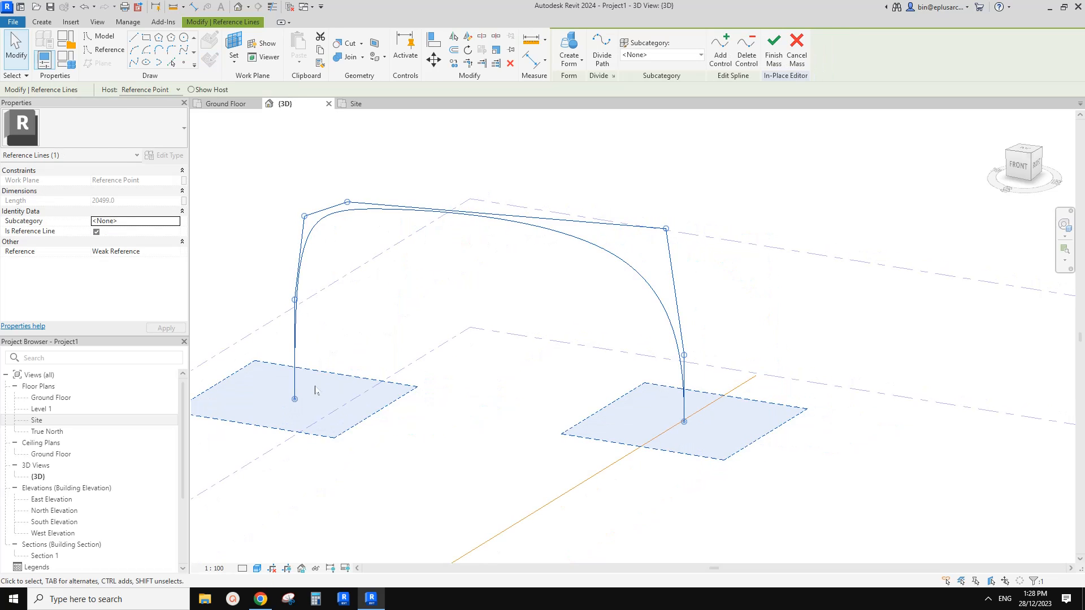
Compare the arch with the reference photo and add a control point on its right leg and another on its top segment.
middle_drag(594, 294, 583, 299)
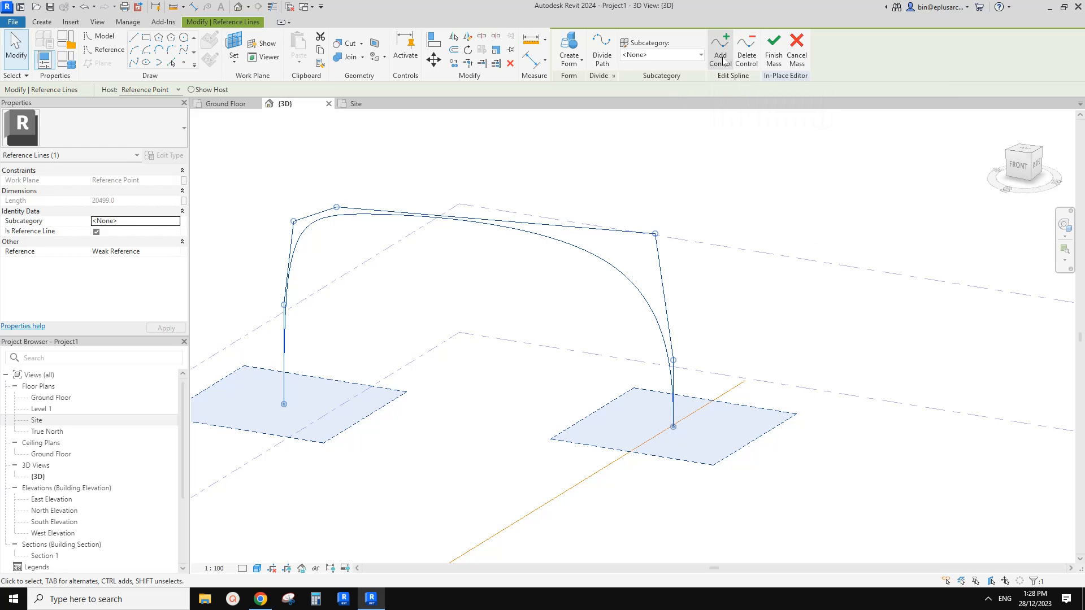
middle_drag(631, 333, 602, 299)
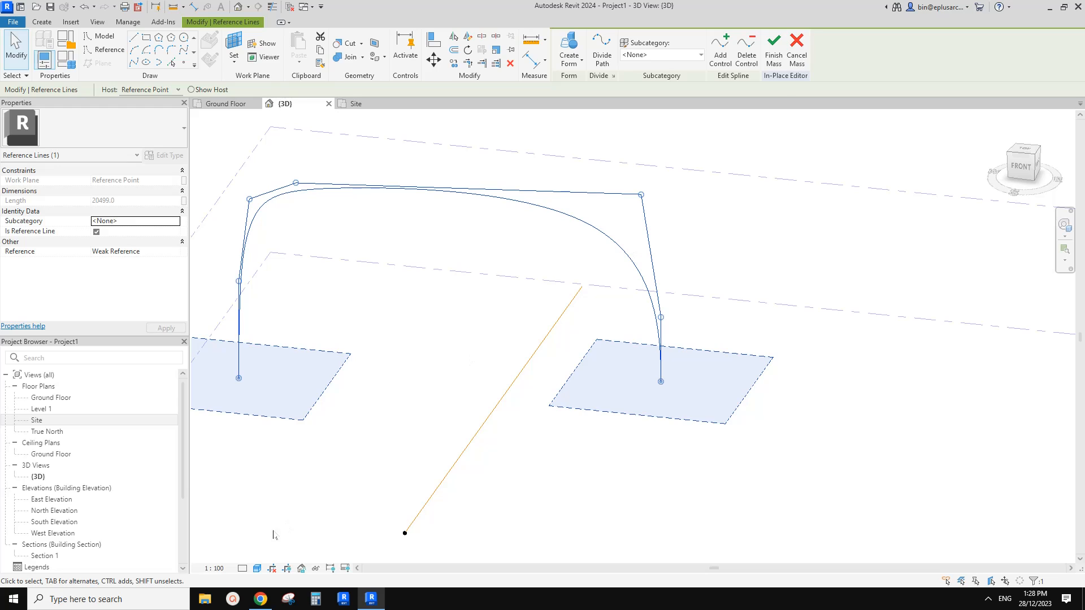
click(261, 596)
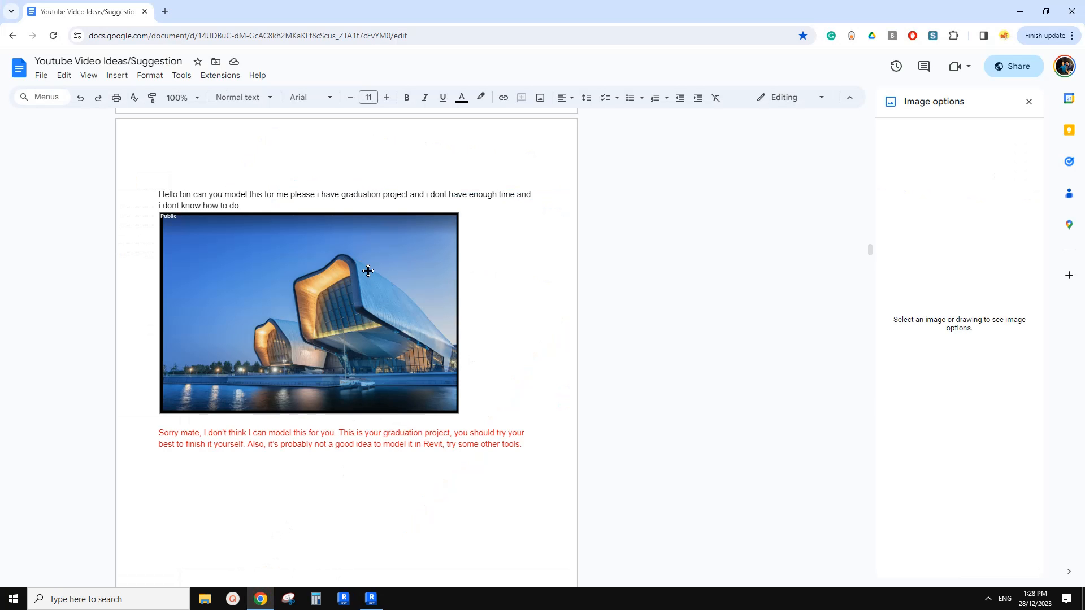
click(371, 598)
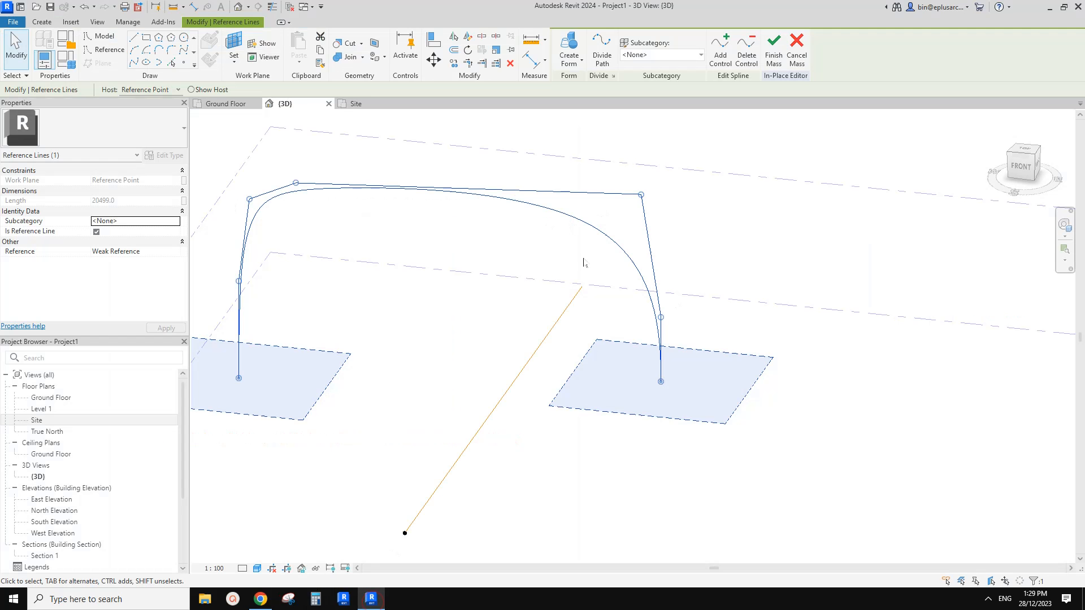
middle_drag(651, 303, 593, 262)
scroll(592, 262, up, 1)
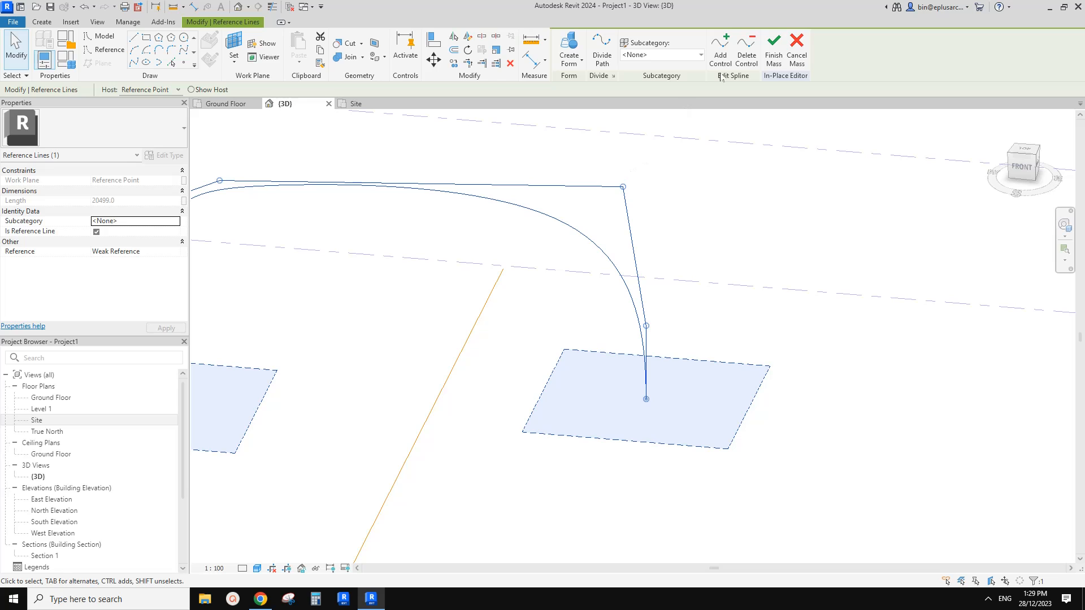
click(720, 52)
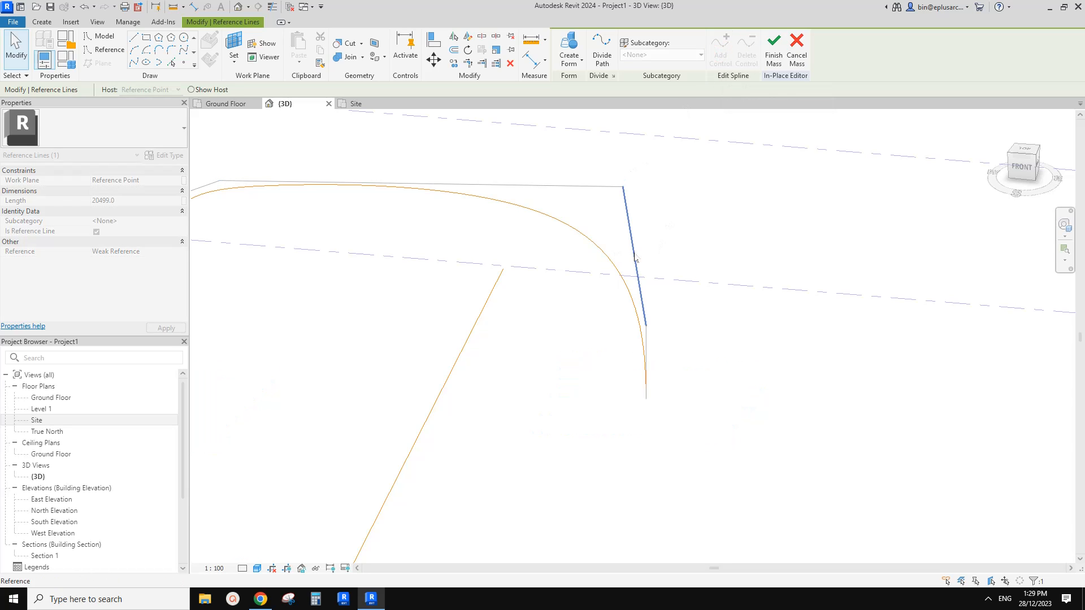
click(634, 247)
middle_drag(634, 246, 636, 260)
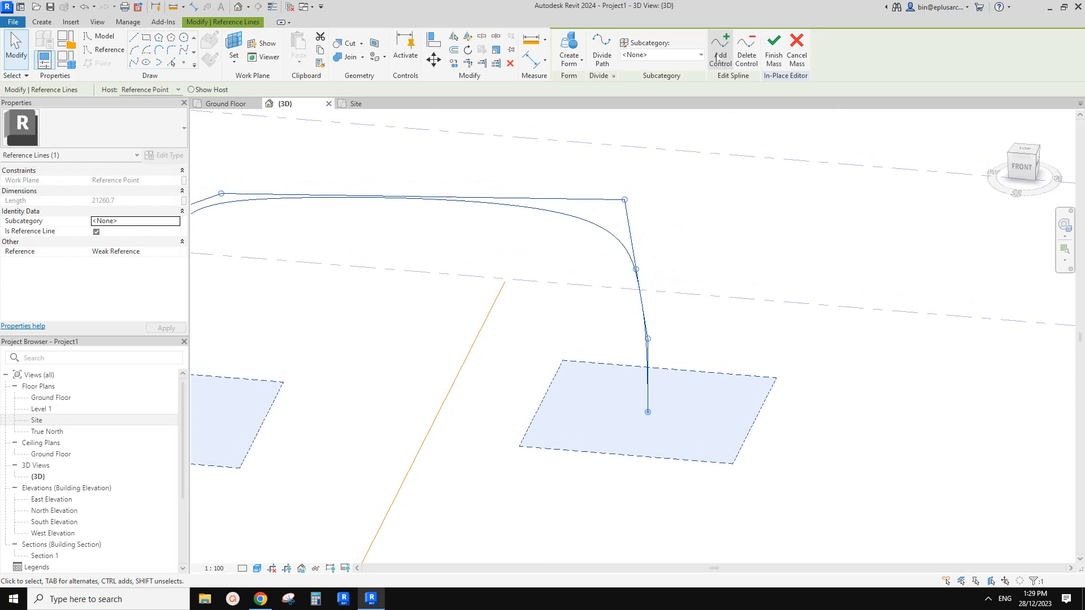
click(719, 48)
click(558, 200)
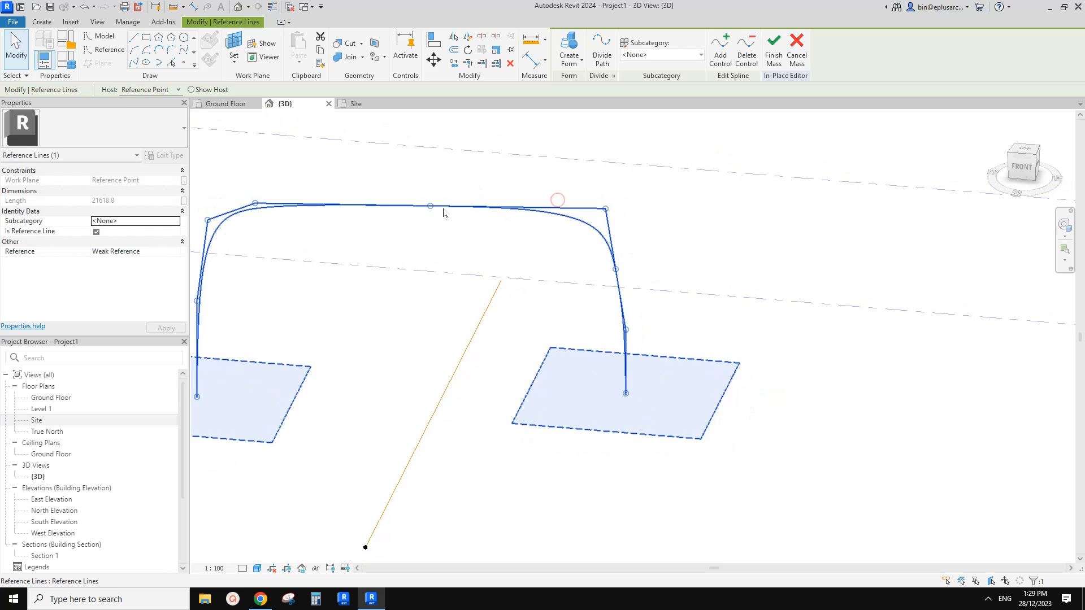
Move the control points around the arch's upper right corner closer together to tighten the bend.
drag(431, 207, 537, 213)
drag(616, 269, 626, 278)
drag(606, 210, 609, 219)
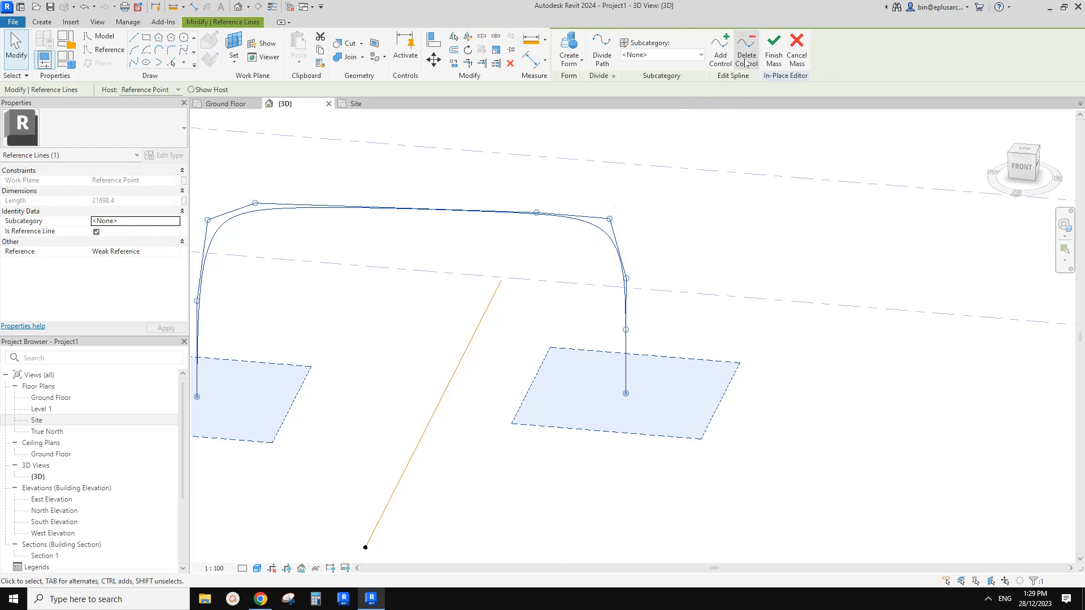
Delete the upper right corner control point, add a replacement on the sloping segment, and move it out to the corner.
click(746, 59)
click(609, 219)
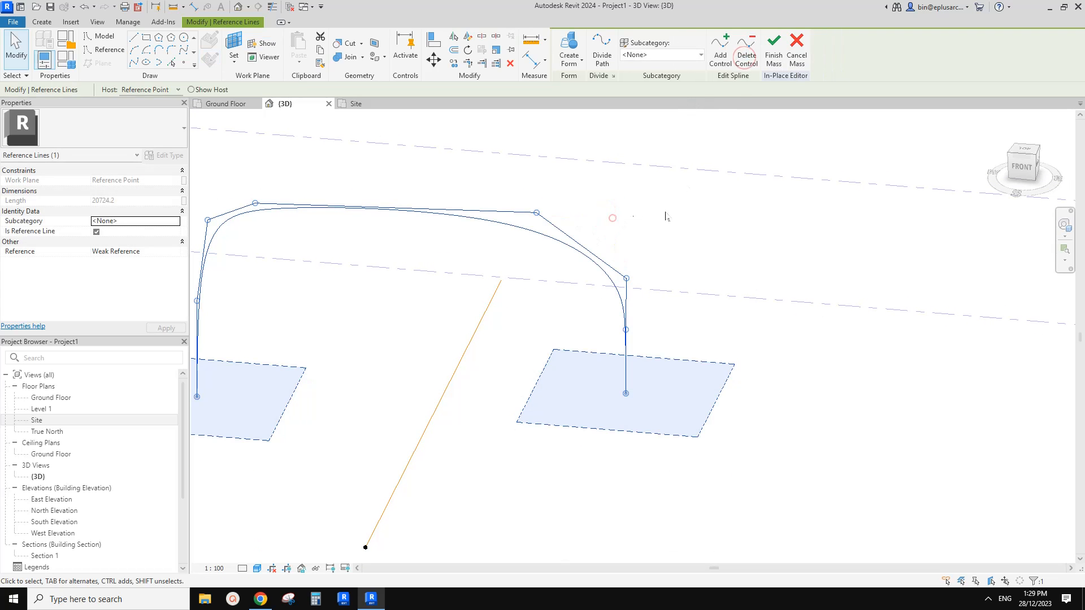
click(723, 57)
click(581, 245)
drag(582, 245, 602, 218)
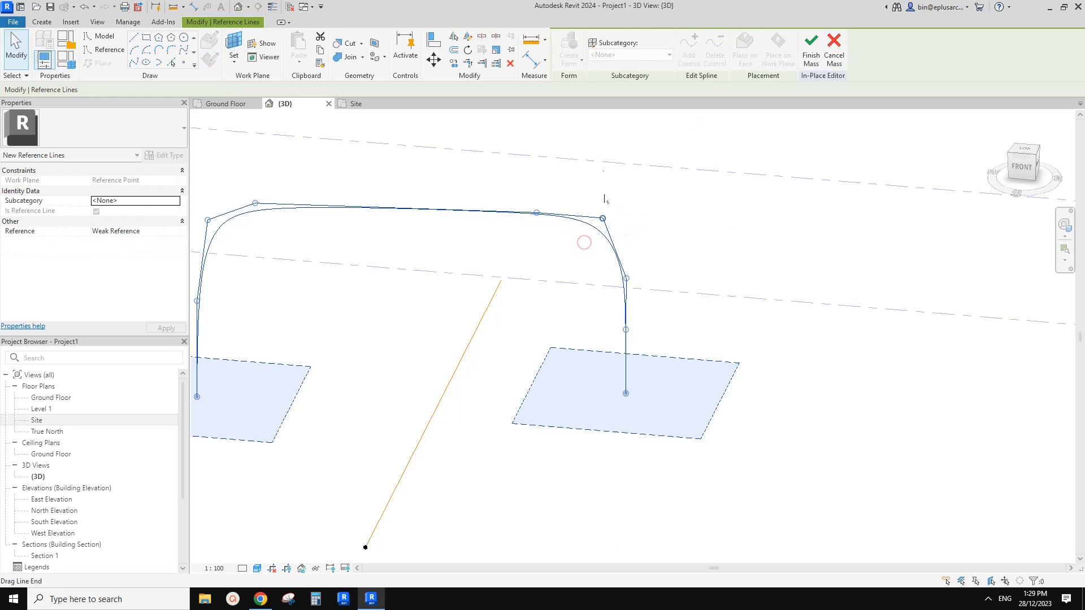
drag(536, 213, 609, 218)
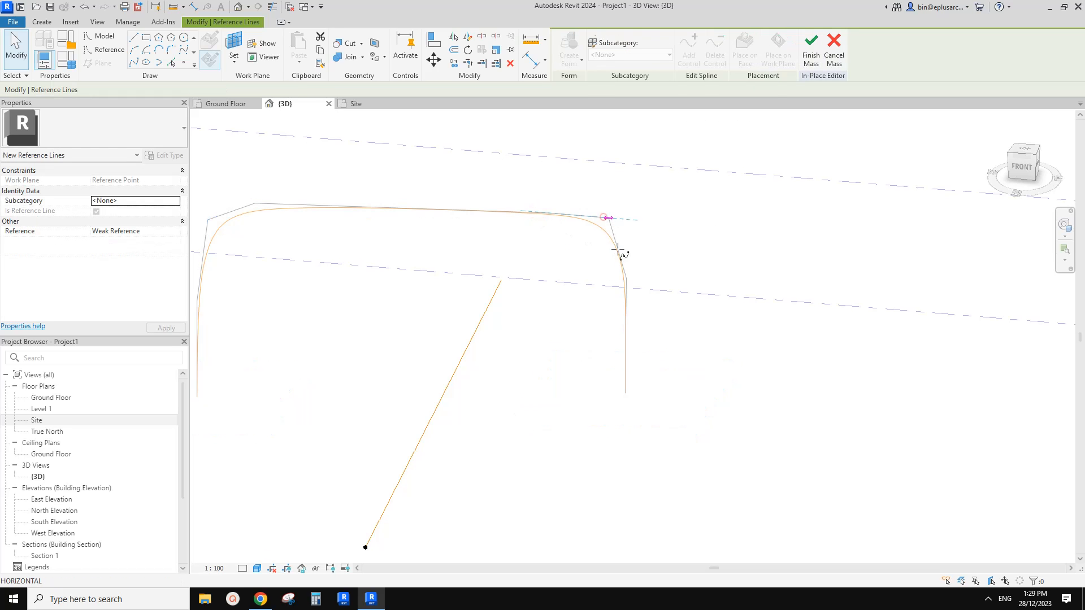
drag(627, 278, 629, 284)
Fine-tune the control points at the arch's upper left corner and finish editing the spline.
shift+middle_drag(590, 259, 387, 263)
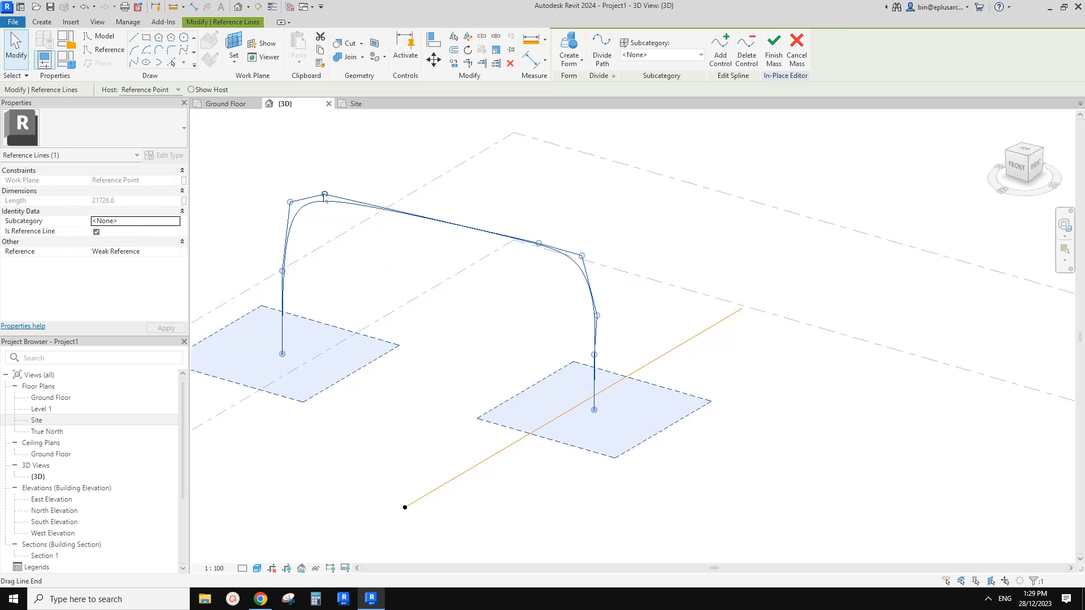
drag(324, 195, 323, 194)
shift+middle_drag(383, 211, 382, 205)
drag(290, 203, 324, 198)
key(Escape)
Inspect the arch and its reference point in the 3D view and compare them with the reference photo.
scroll(353, 205, down, 3)
shift+middle_drag(424, 276, 403, 325)
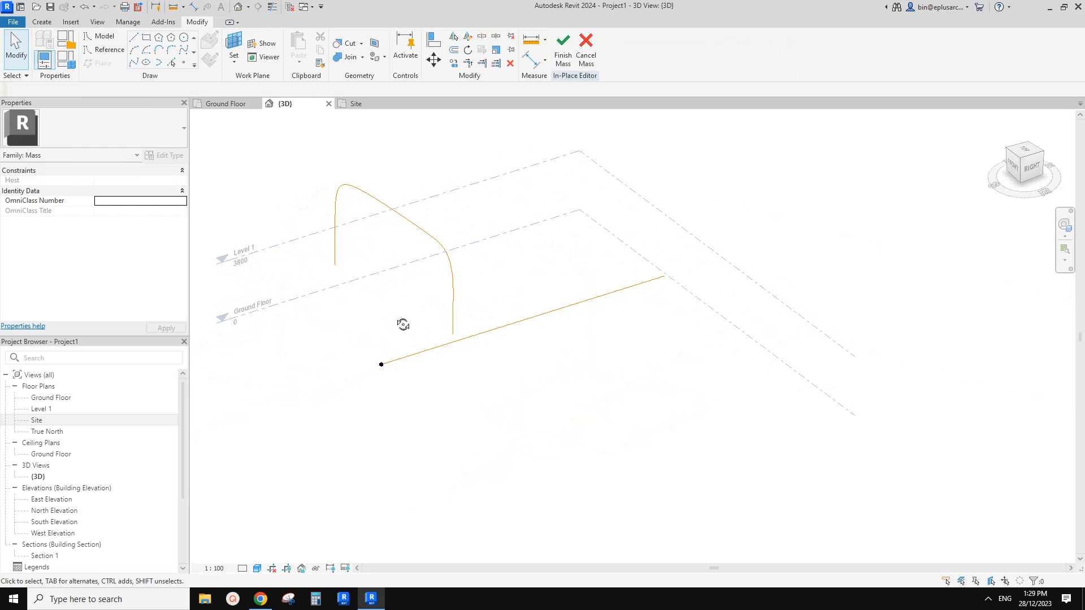
middle_drag(443, 253, 422, 286)
drag(281, 173, 492, 442)
click(262, 600)
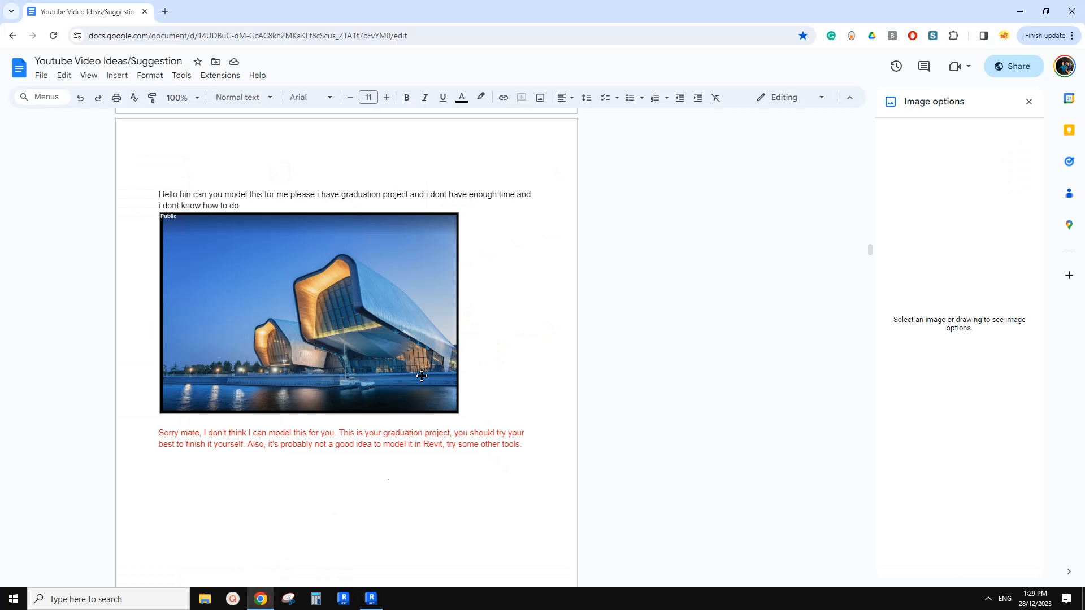
click(370, 599)
Select the arch spline with its reference point and place three copies using Copy with the Multiple option, based at the point.
shift+middle_drag(506, 380, 418, 322)
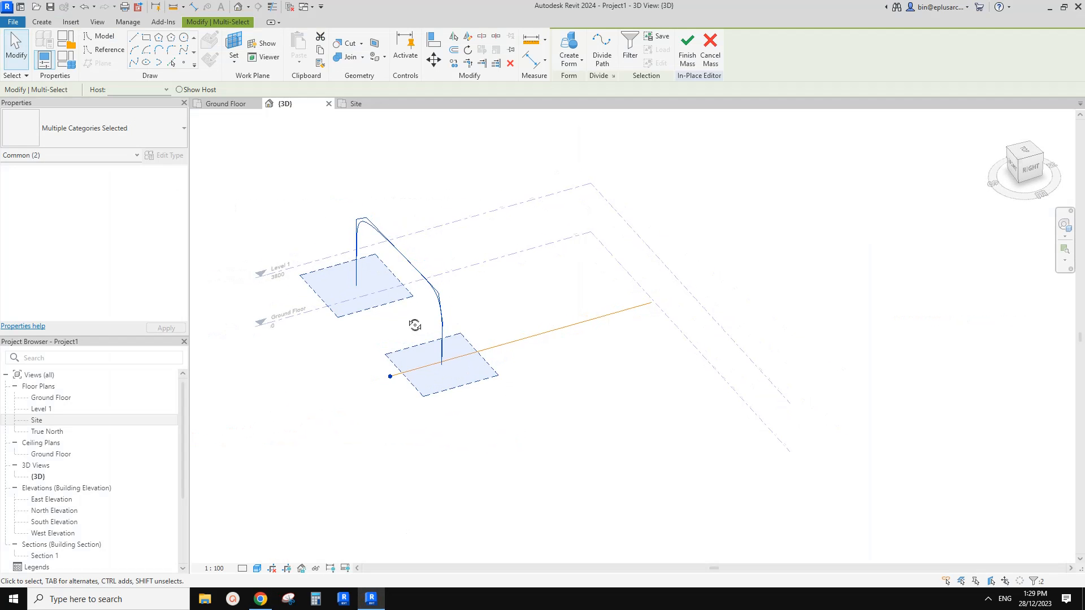
drag(313, 179, 494, 401)
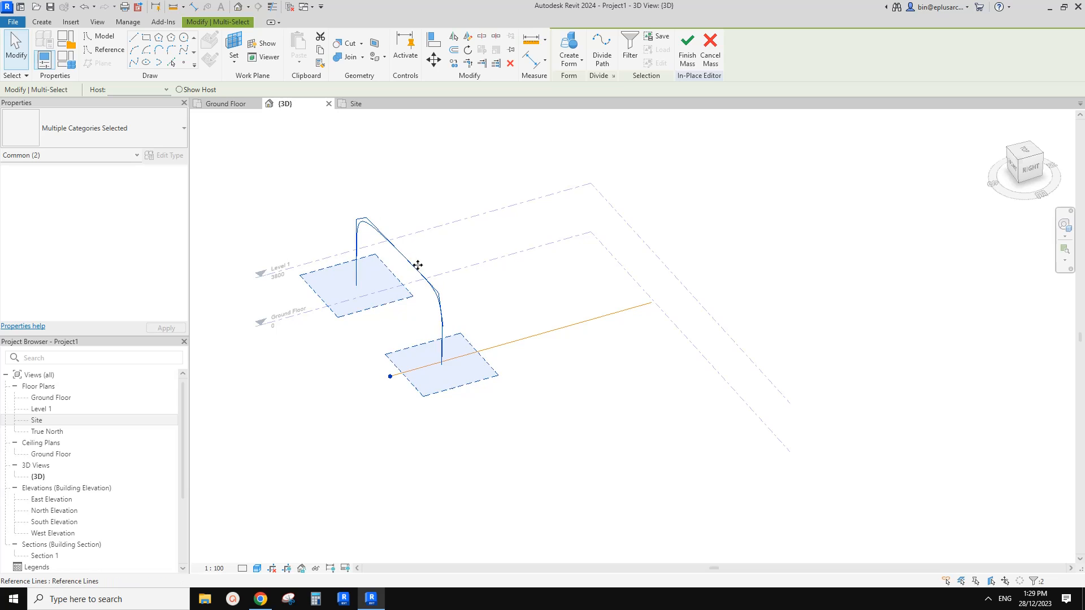
click(390, 377)
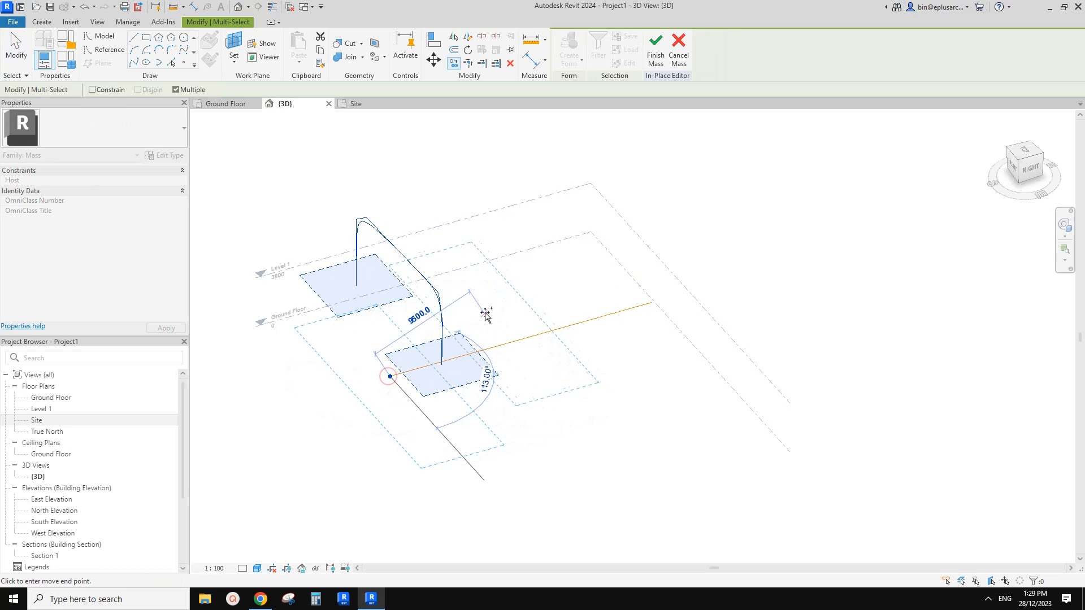
middle_drag(589, 348, 562, 354)
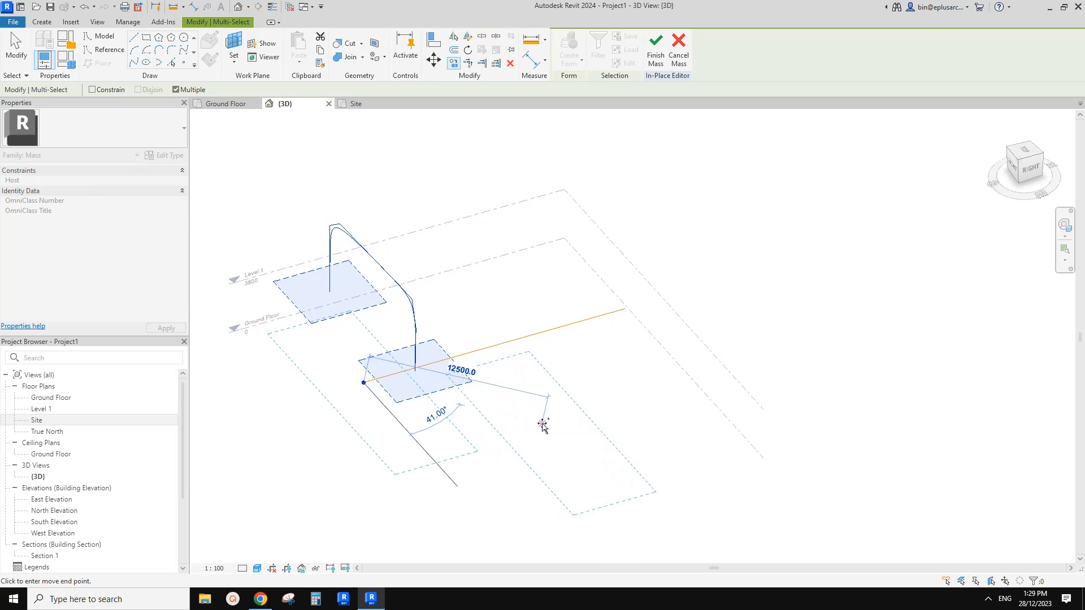
click(541, 424)
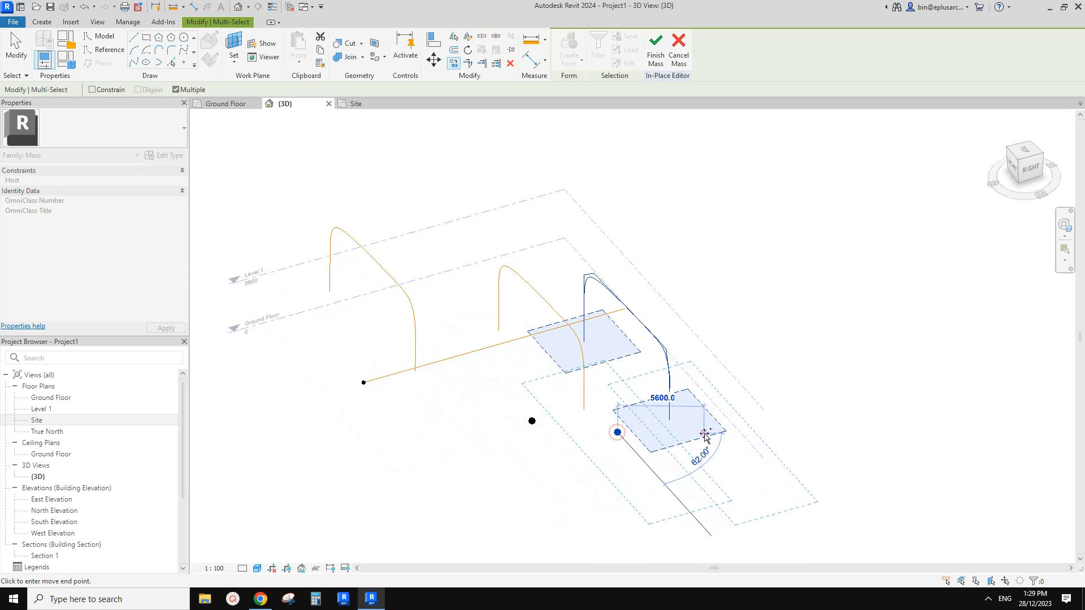
click(707, 435)
key(Escape)
Rehost the farthest copied arch's reference point onto the far end of the reference line.
shift+middle_drag(694, 354, 633, 366)
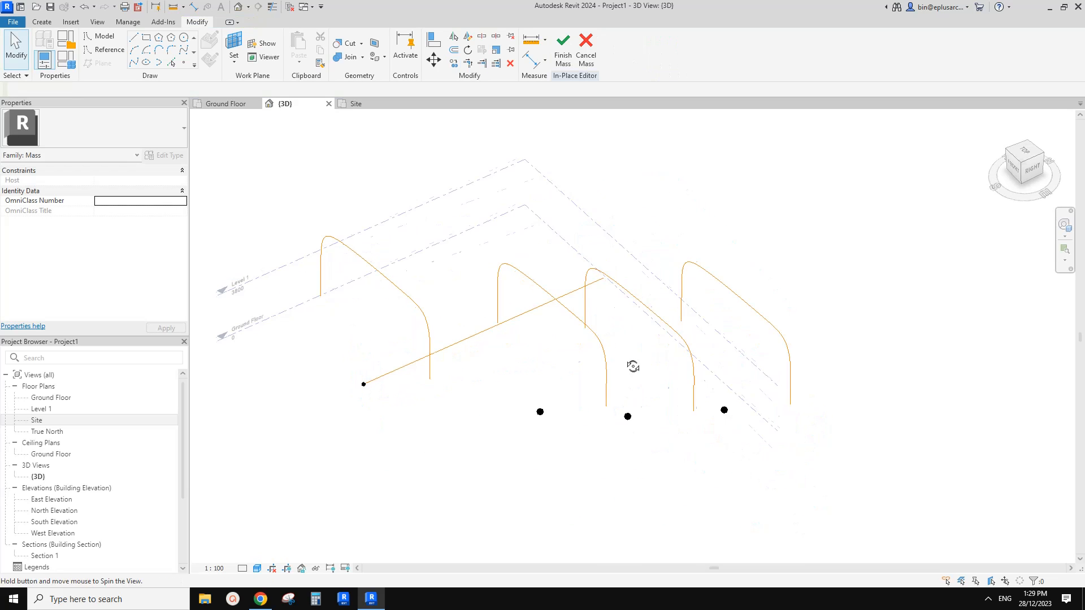
click(725, 408)
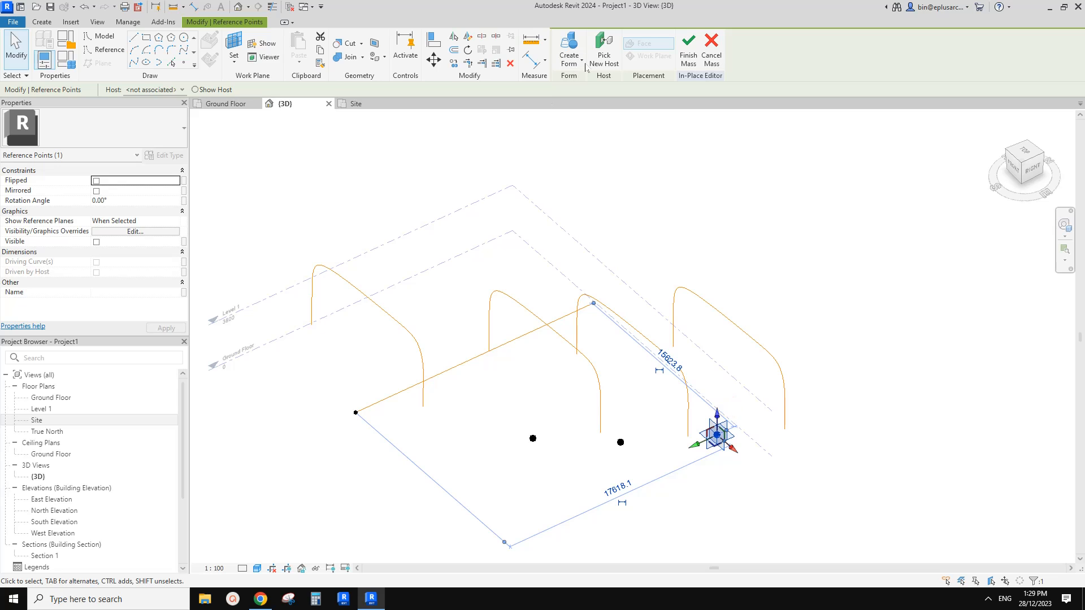
click(603, 58)
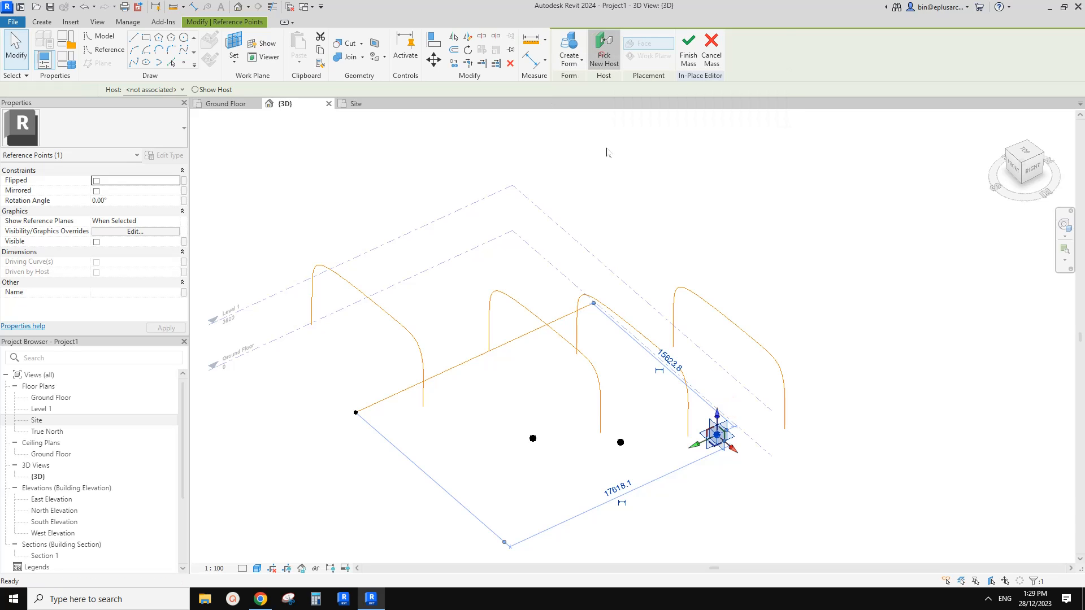
click(592, 303)
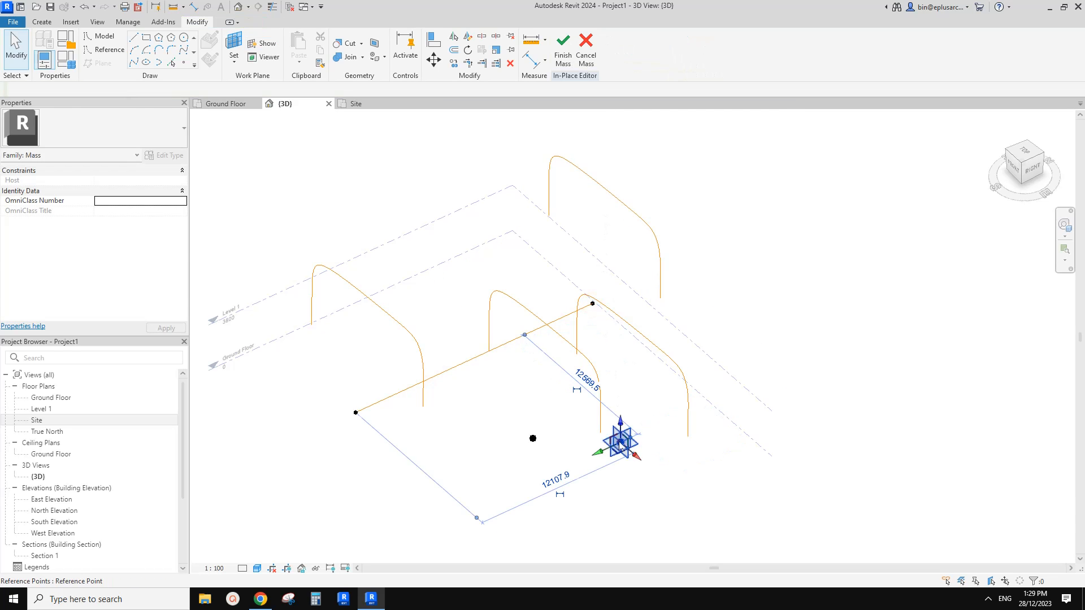
Rehost the two remaining copied reference points onto intermediate positions along the reference line.
click(620, 444)
click(612, 63)
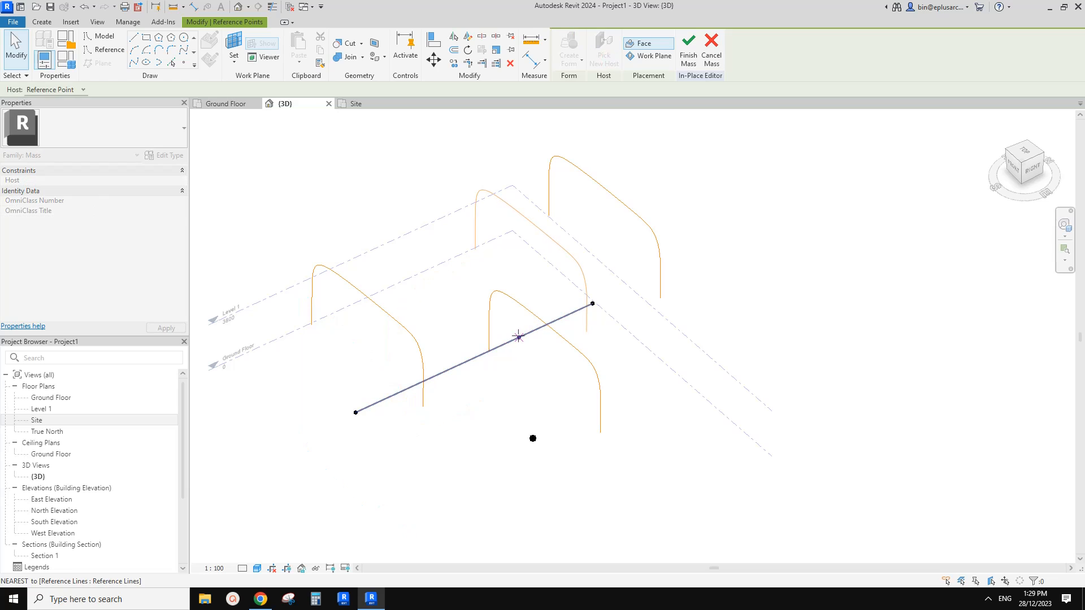
click(519, 337)
click(535, 446)
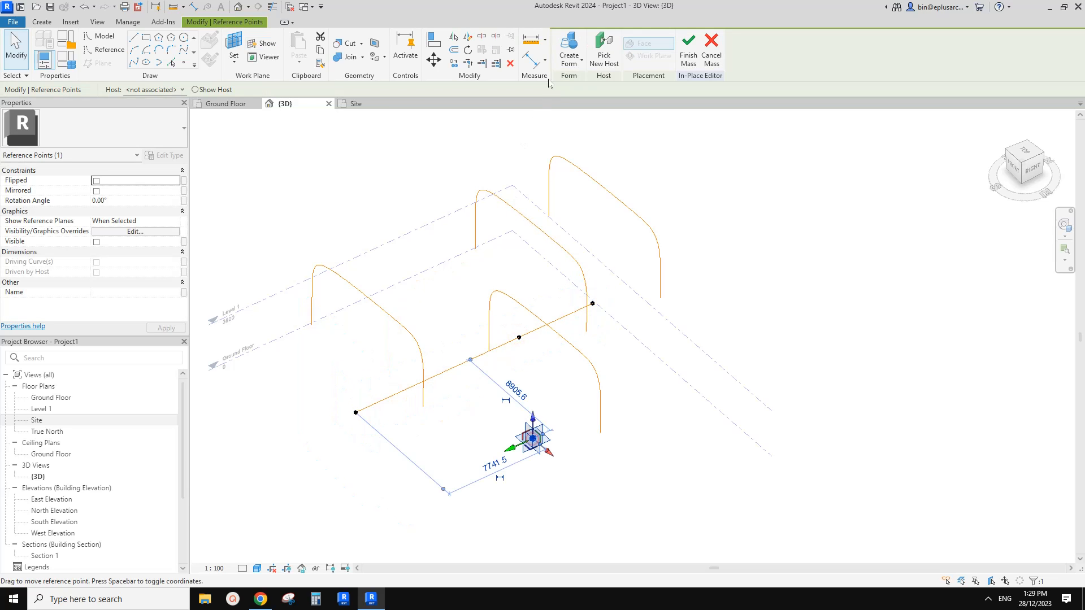
click(594, 59)
click(415, 386)
Slide the third arch's reference point along the reference line to about 11600 mm from the line's start.
shift+middle_drag(534, 373, 489, 337)
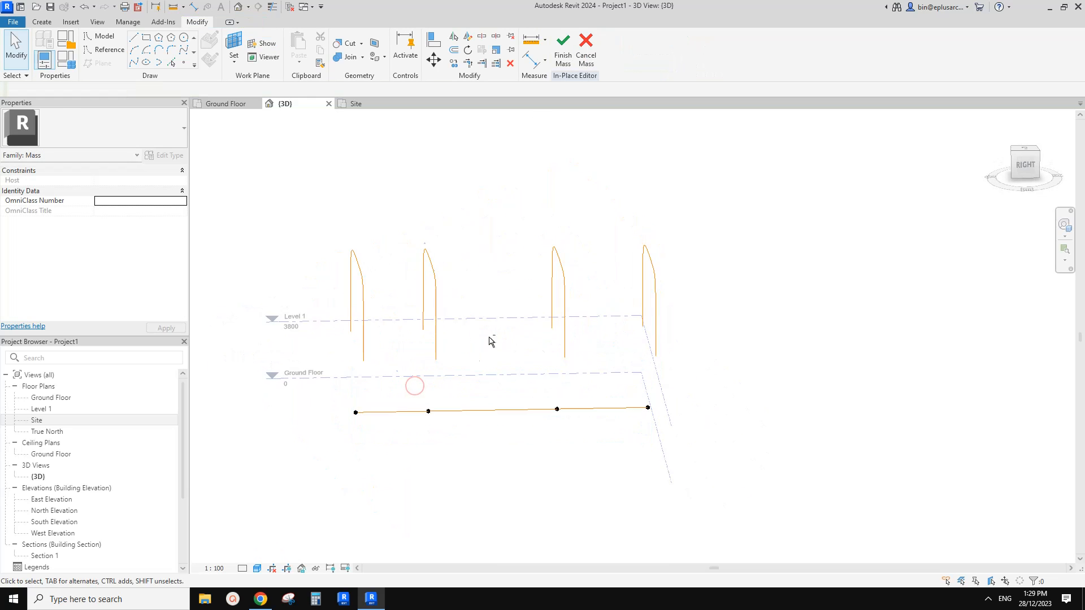
scroll(549, 354, up, 2)
middle_drag(572, 398, 579, 413)
drag(567, 444, 535, 442)
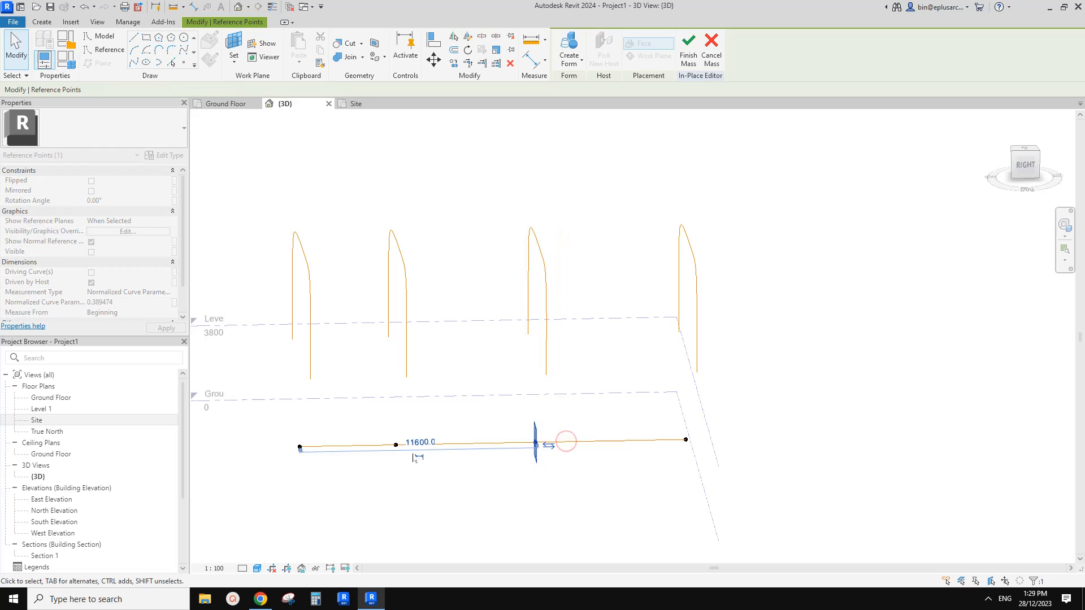
click(396, 446)
shift+middle_drag(408, 449, 537, 401)
Move the fourth arch spline, at the far end of the reference line, vertically down well below the others.
click(661, 204)
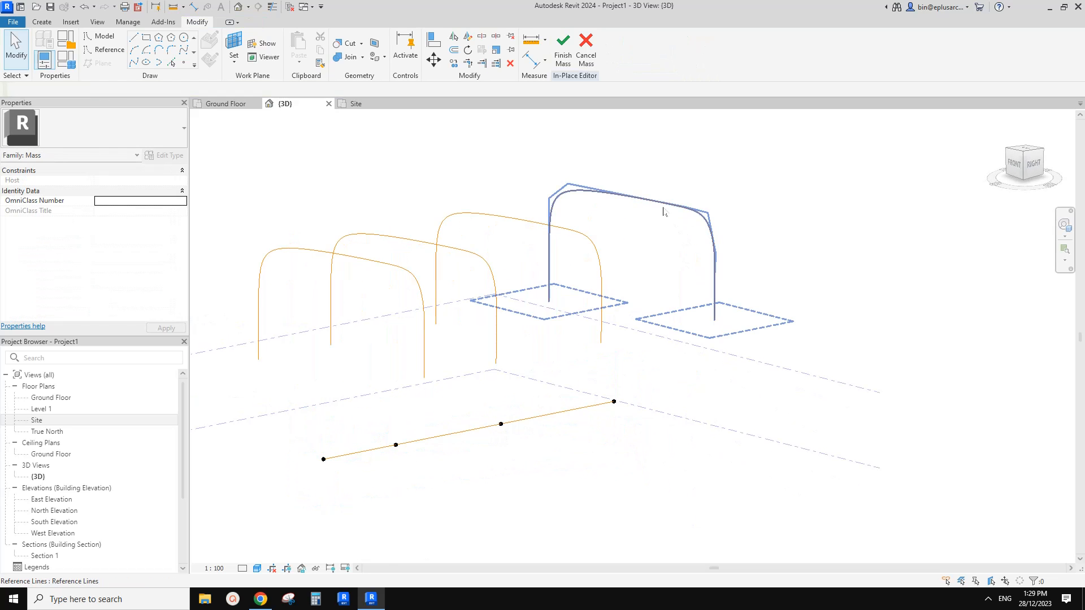
shift+middle_drag(621, 345, 641, 217)
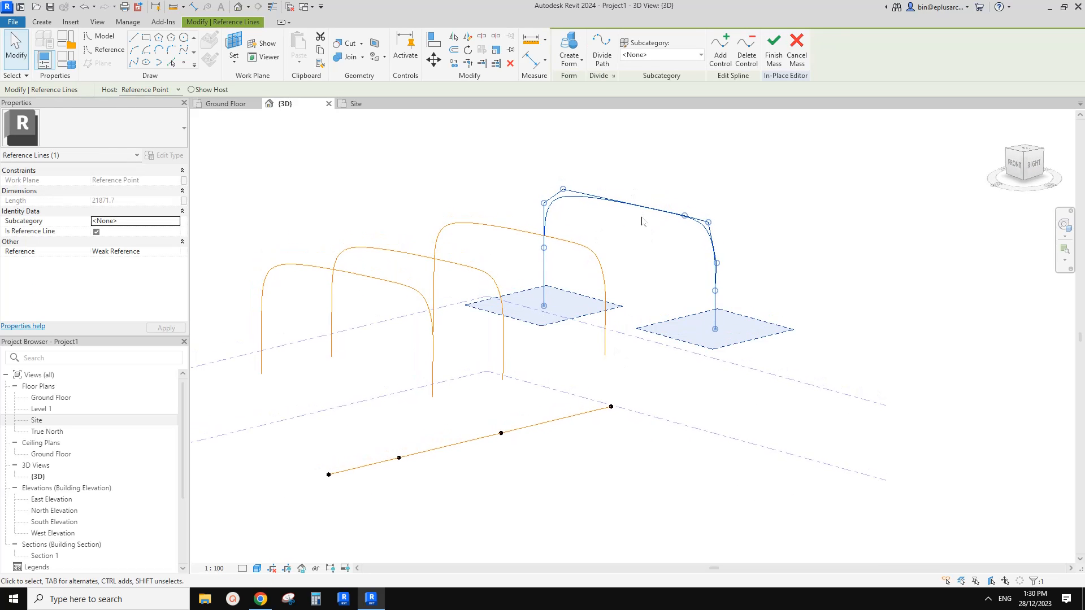
key(m)
key(v)
click(637, 208)
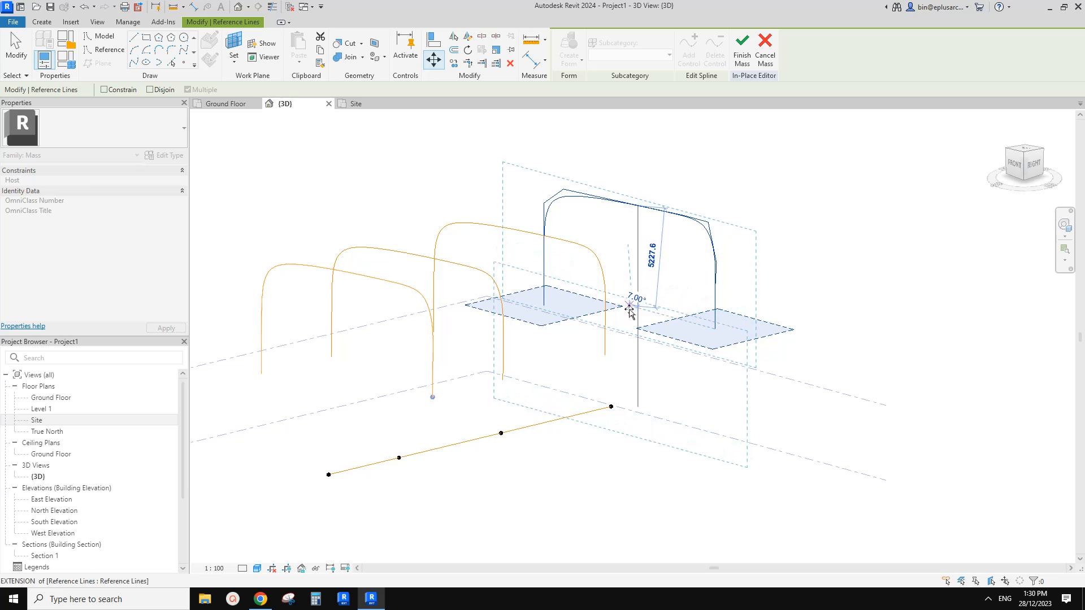
click(633, 320)
click(646, 300)
shift+middle_drag(576, 290, 558, 284)
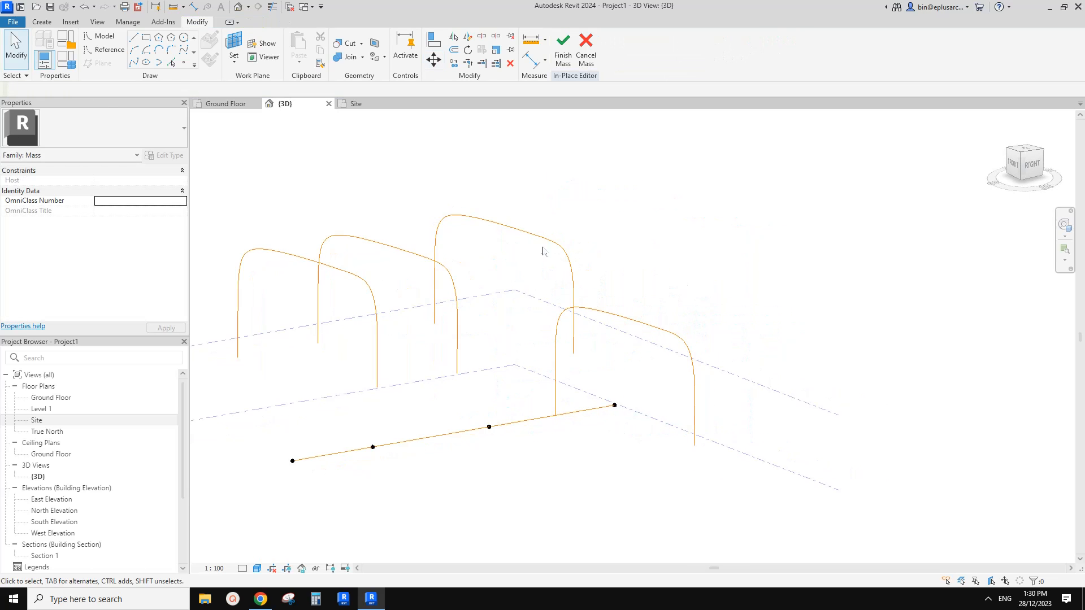
Move the third arch spline straight down by about 2700 mm.
click(536, 238)
key(m)
key(v)
click(522, 252)
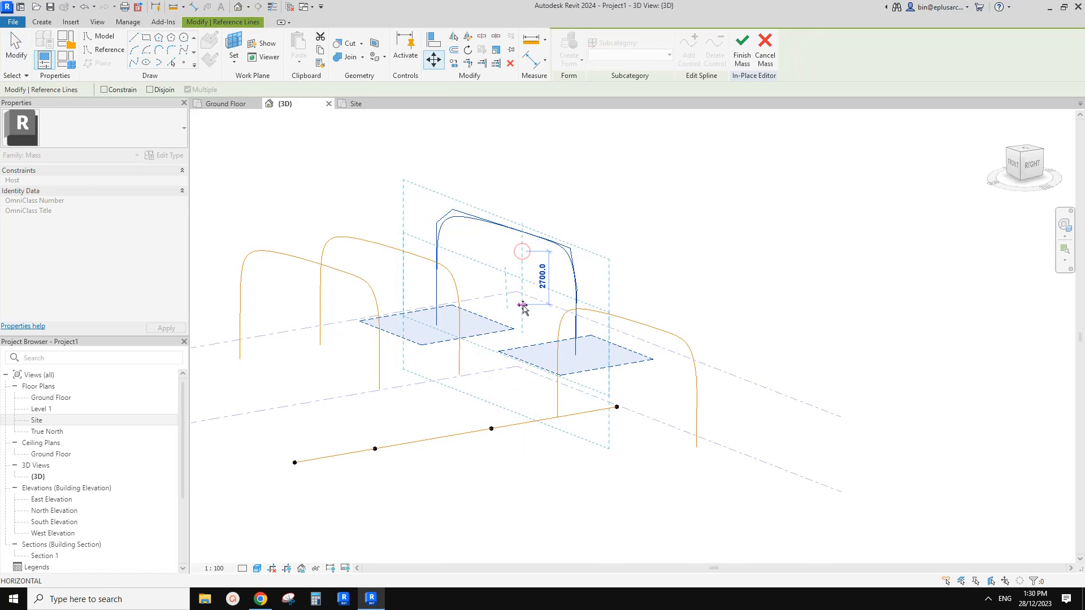
click(523, 309)
key(Escape)
shift+middle_drag(619, 254, 578, 322)
Move the second arch spline slightly straight down.
click(472, 292)
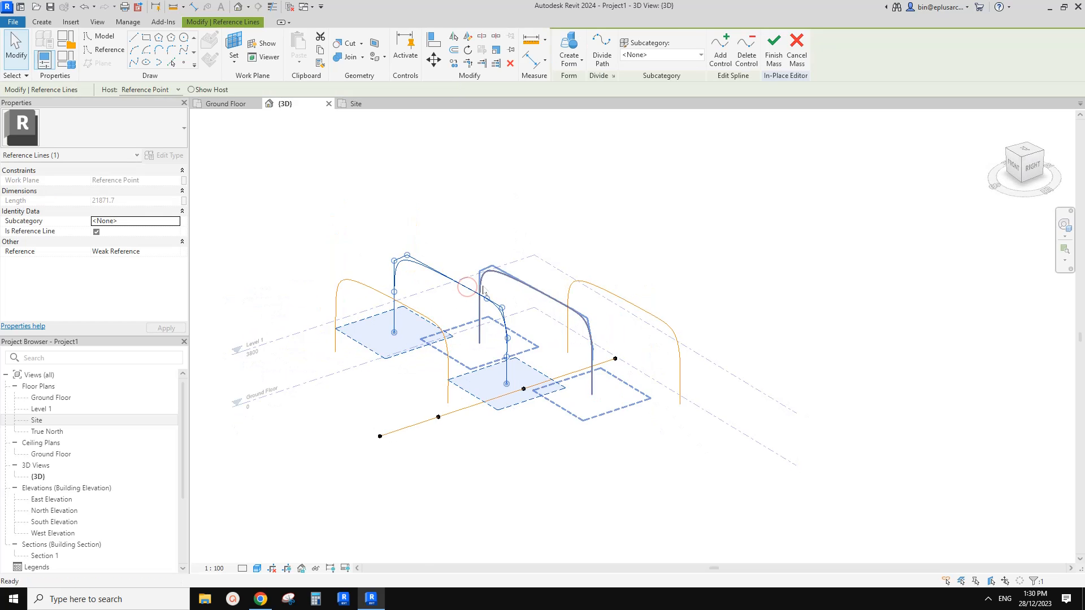
key(m)
key(v)
click(459, 245)
click(460, 260)
key(Escape)
Select all four arch splines and create a solid form through them.
click(613, 298)
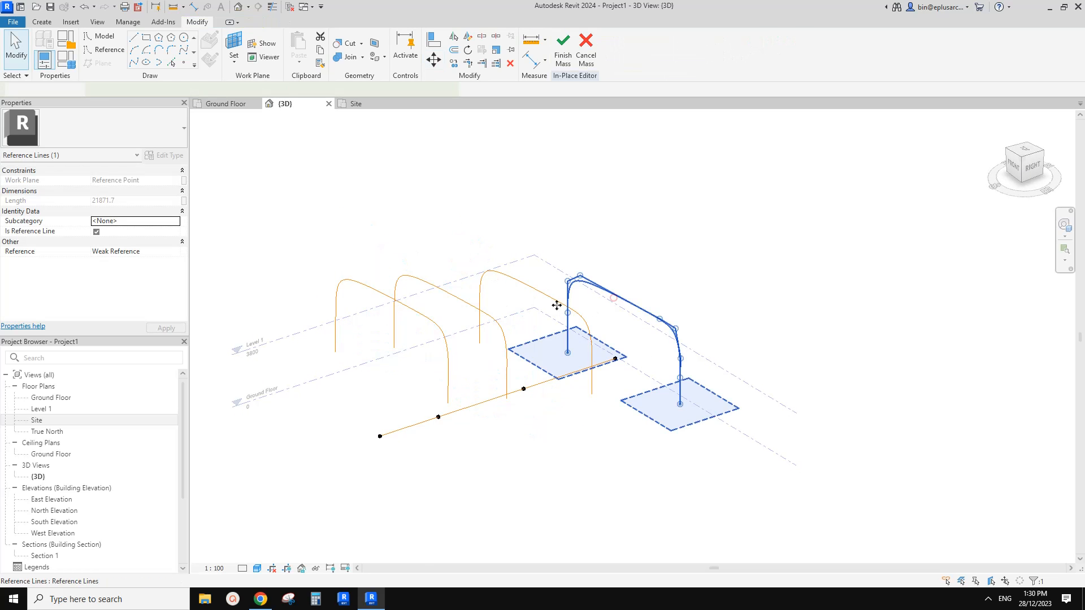
ctrl+click(551, 298)
ctrl+click(452, 299)
ctrl+click(378, 298)
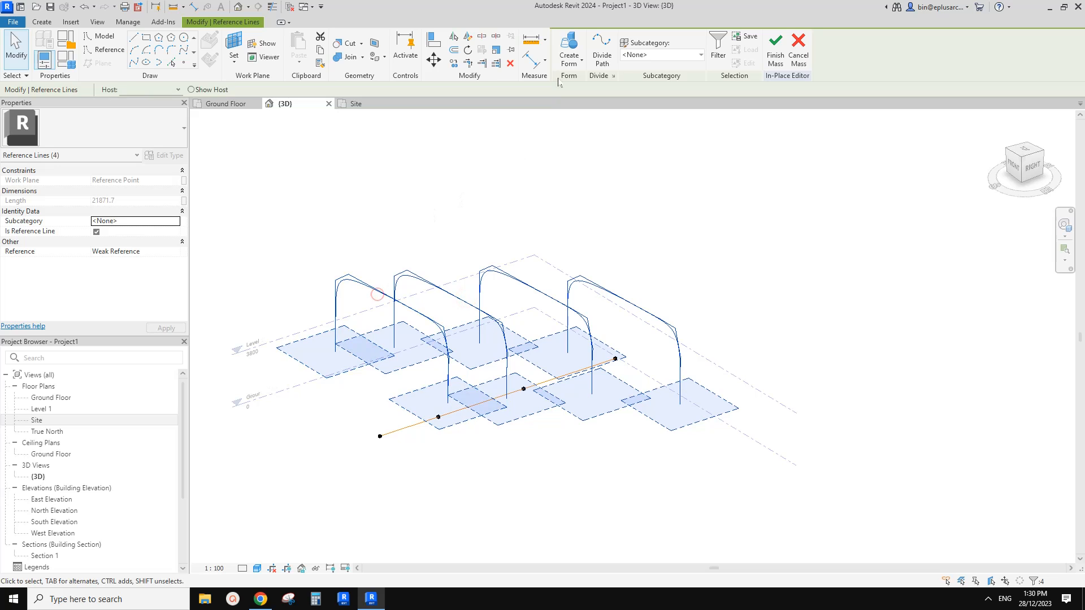
mouse_move(473, 273)
shift+middle_down()
mouse_move(440, 247)
mouse_move(507, 217)
mouse_move(458, 263)
shift+middle_up()
shift+middle_drag(329, 442, 481, 453)
Switch to the Google Docs page in Chrome, compare the form with the reference photo, and return to Revit.
click(274, 594)
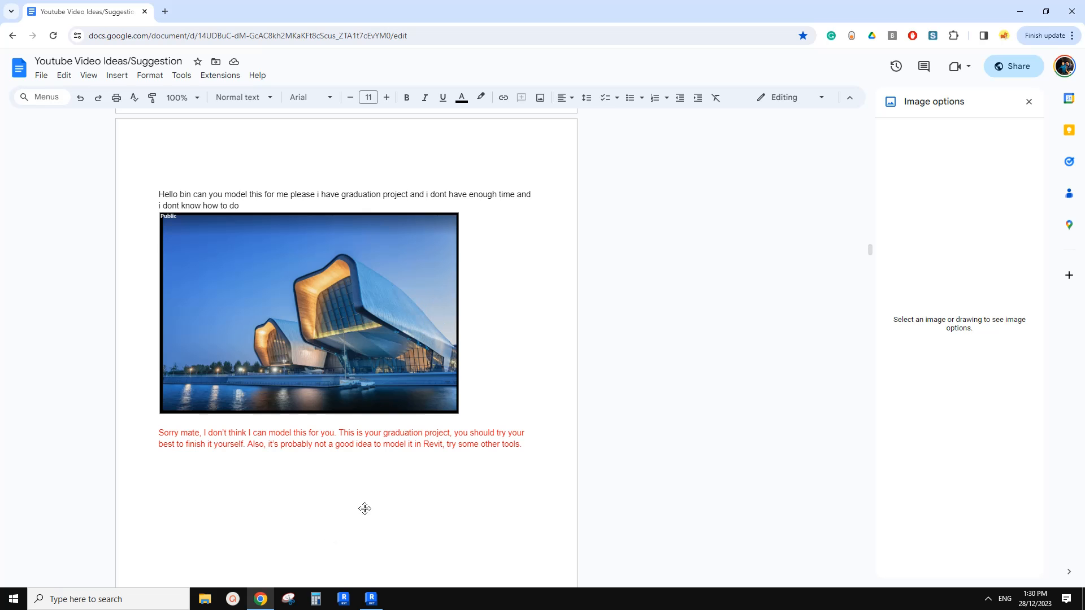
click(370, 598)
scroll(571, 409, up, 6)
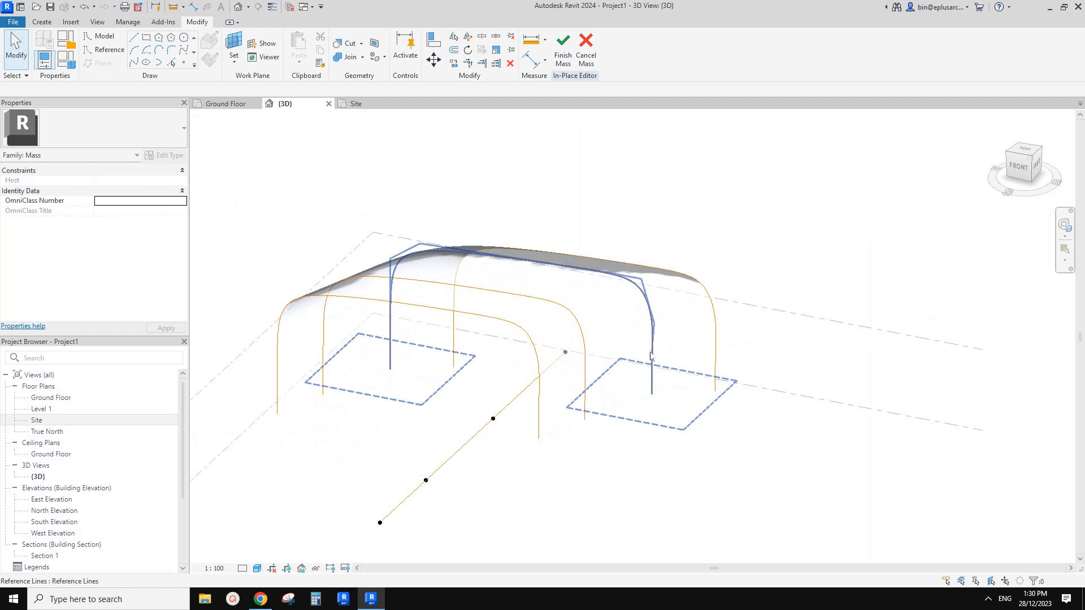
middle_drag(667, 356, 615, 337)
Select the lofted form and assign it the Air material.
click(556, 298)
scroll(557, 302, down, 1)
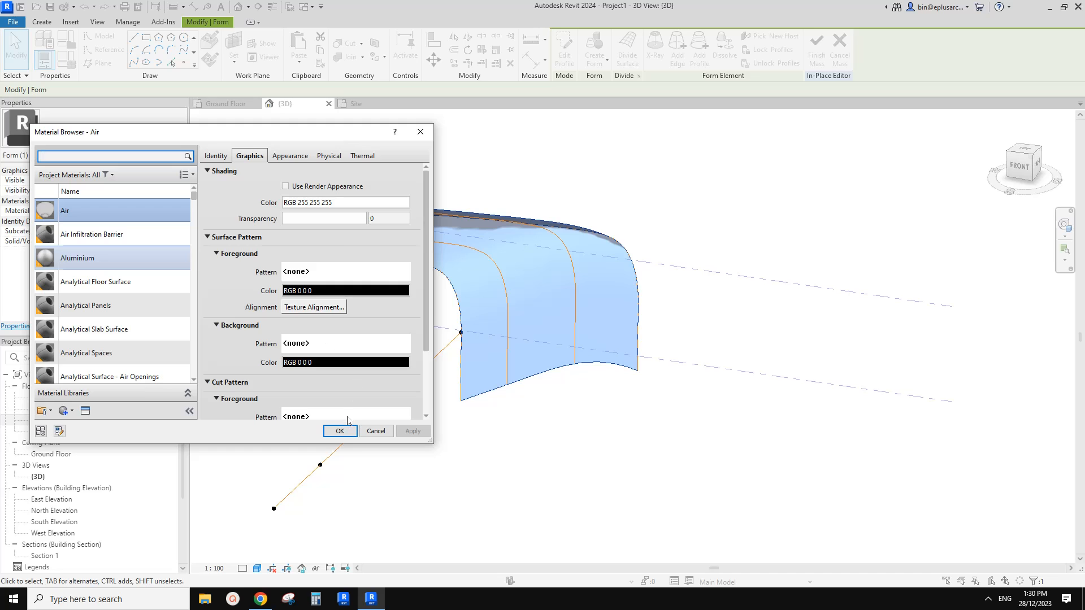
click(344, 431)
click(521, 471)
shift+middle_drag(625, 437, 483, 471)
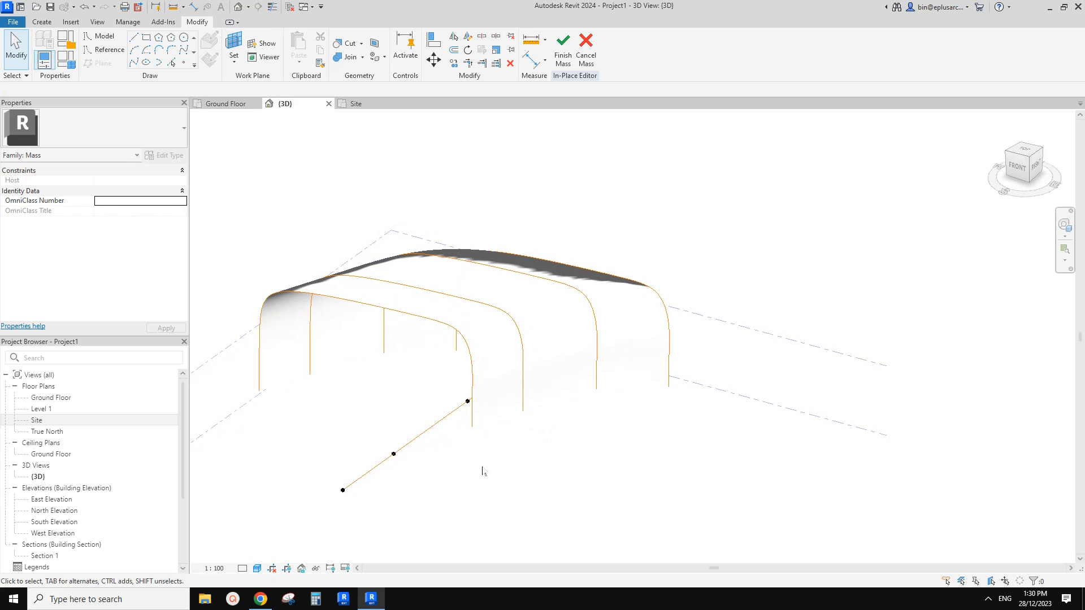
Set the 3D view's visual style to Shaded.
click(548, 367)
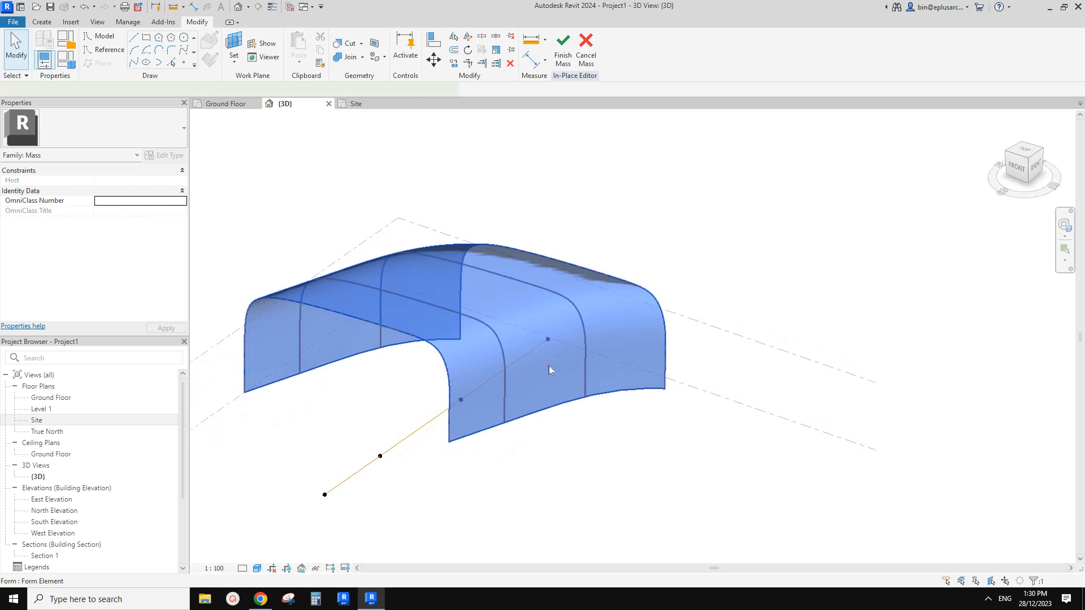
click(527, 471)
click(257, 568)
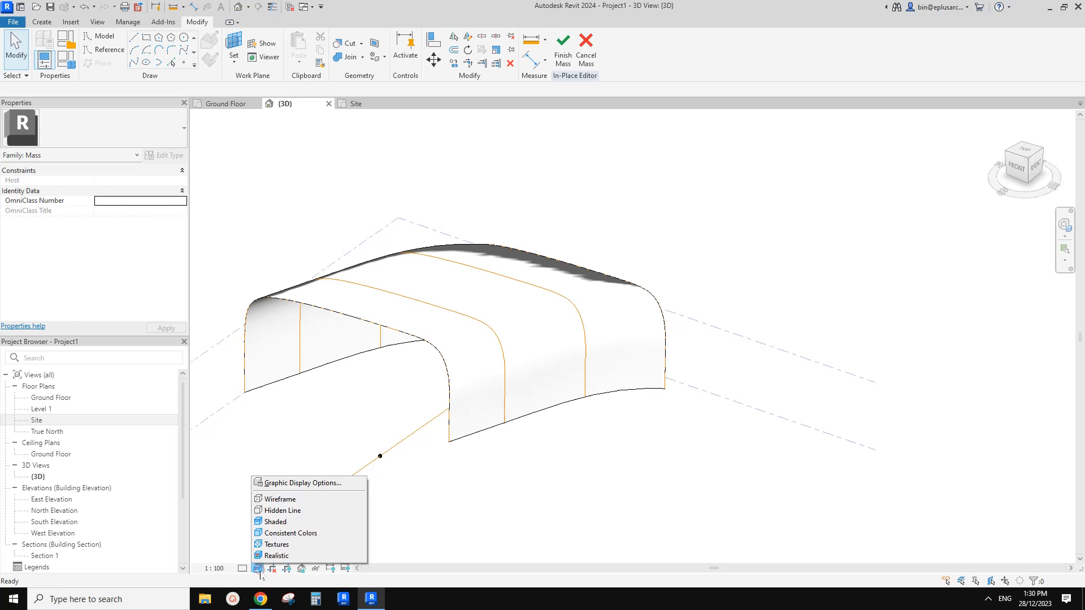
click(273, 533)
shift+middle_drag(273, 525, 569, 453)
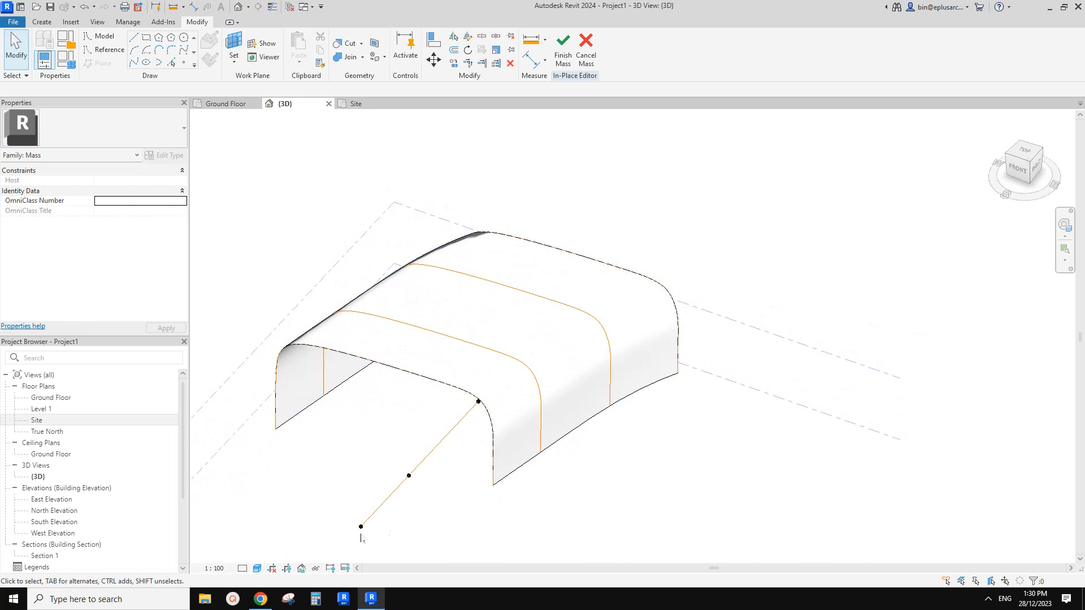
Create a new material, Default New Material, and assign it to the lofted form in place of Air.
click(564, 389)
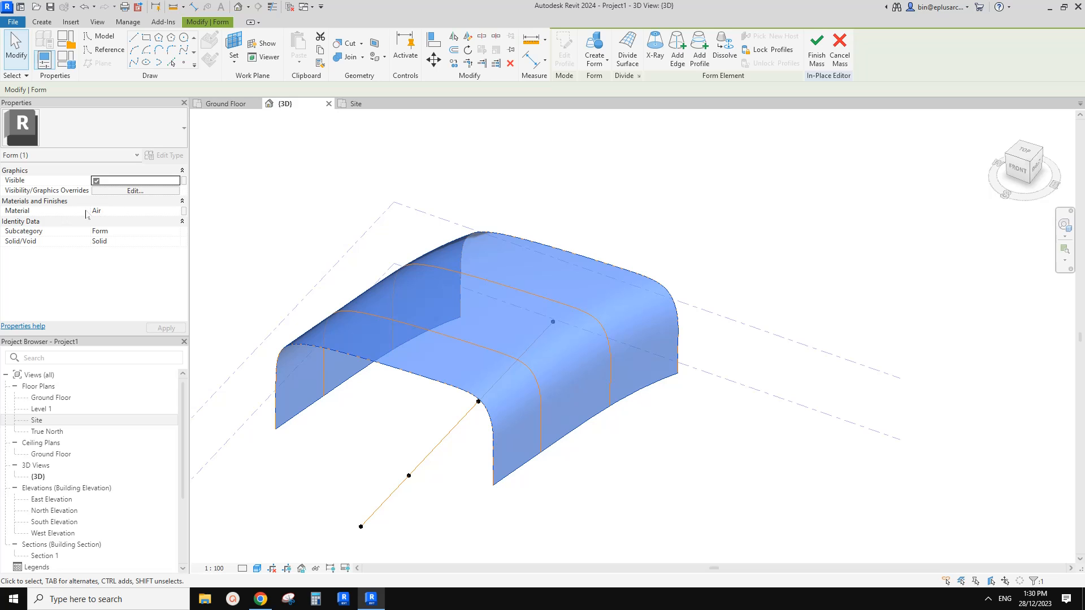
click(175, 212)
click(176, 211)
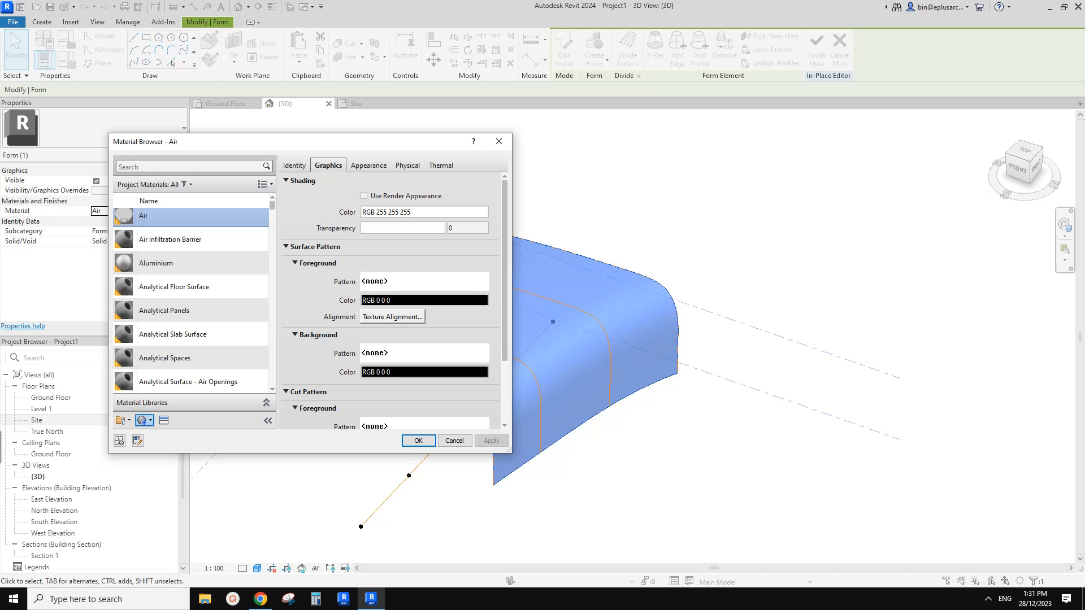
click(141, 421)
click(412, 442)
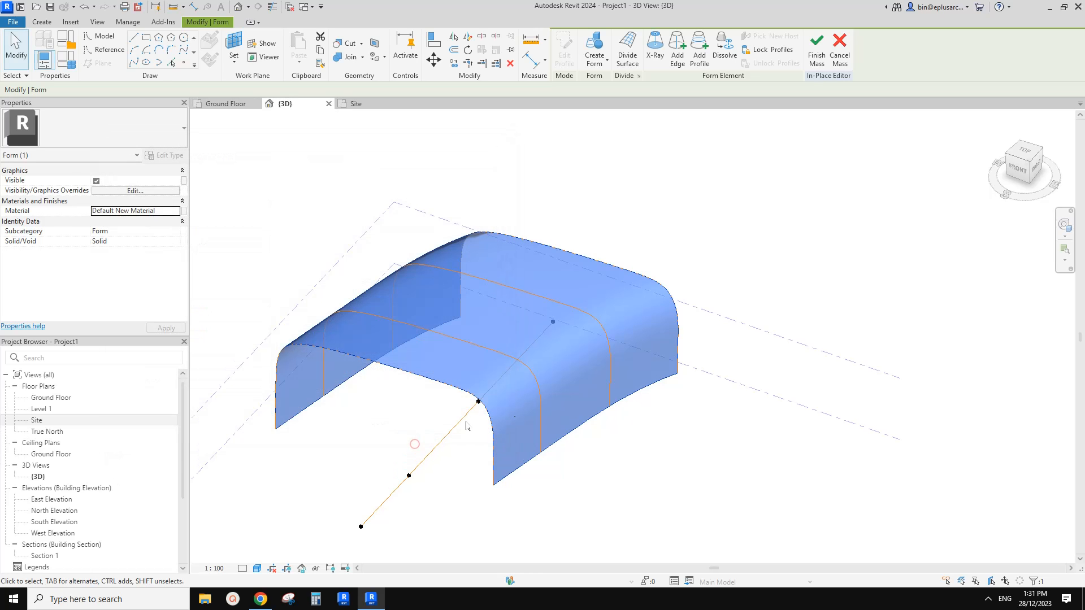
click(657, 418)
shift+middle_drag(657, 418, 642, 434)
Inspect the shaded form's curved shell and its profile lines from several angles.
click(408, 358)
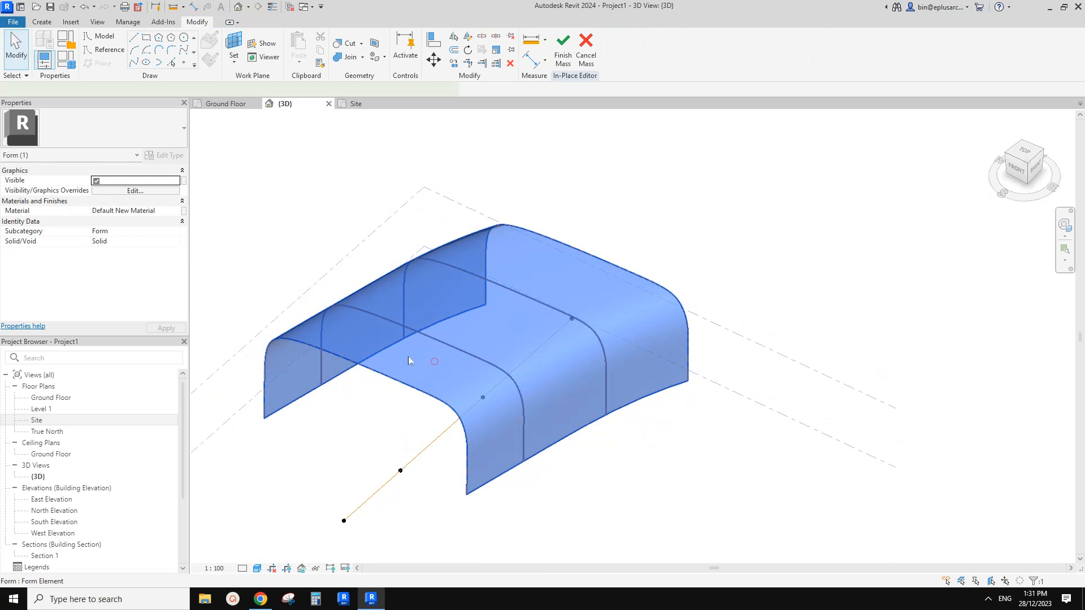
shift+middle_drag(425, 368, 664, 495)
click(663, 491)
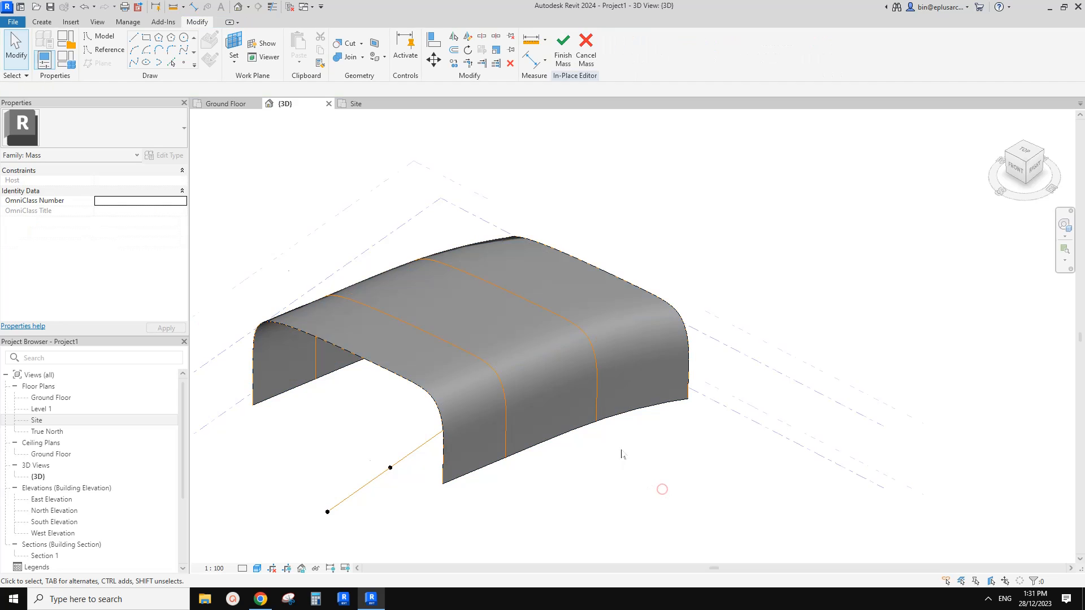
scroll(622, 452, up, 3)
mouse_move(622, 449)
shift+middle_down()
mouse_move(614, 378)
mouse_move(620, 436)
shift+middle_up()
scroll(614, 381, down, 2)
scroll(633, 372, up, 1)
Select the third arch spline within the form and add a control point on its near vertical leg.
click(636, 357)
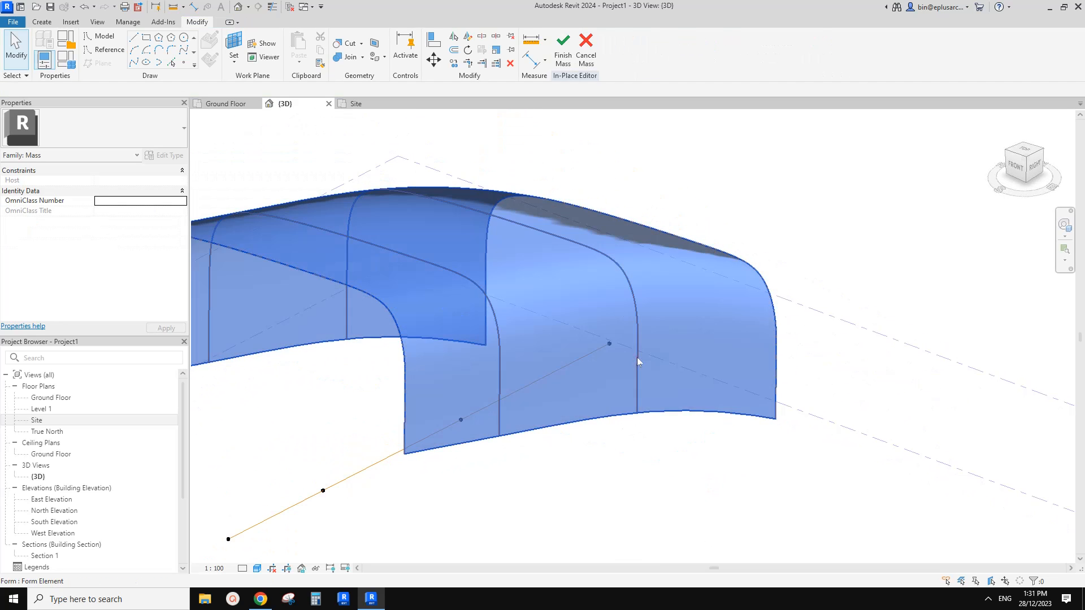
middle_drag(639, 362, 575, 377)
key(Escape)
click(571, 351)
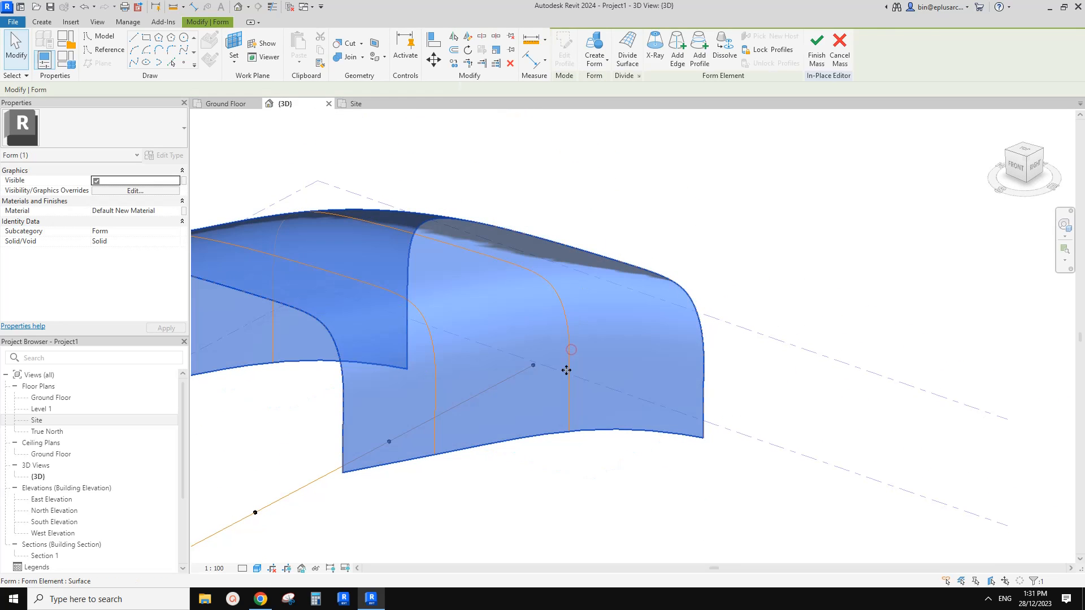
key(Escape)
click(569, 351)
shift+middle_drag(567, 357, 592, 355)
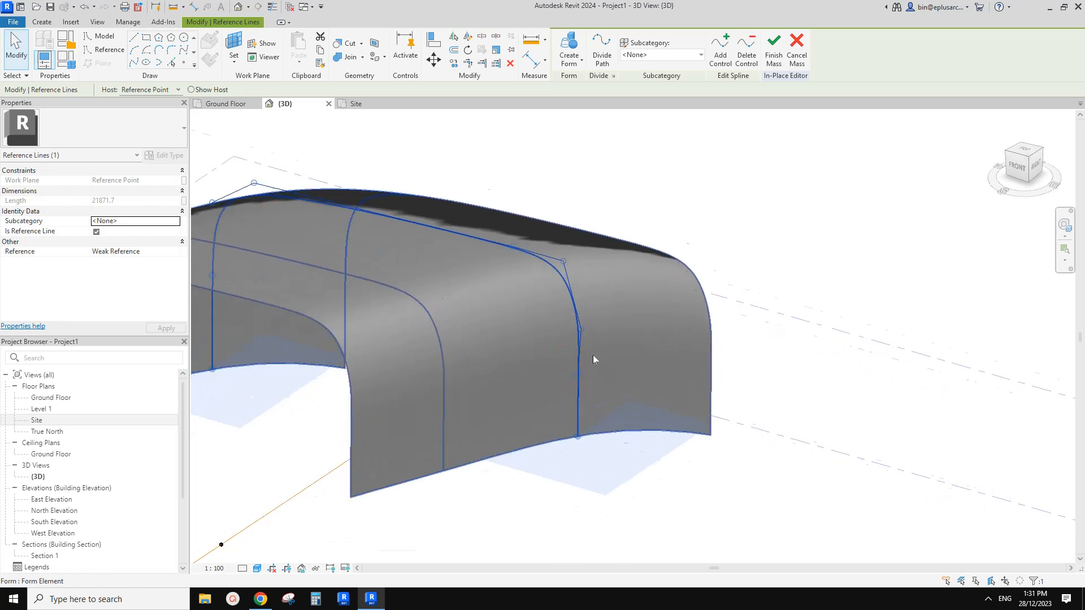
scroll(591, 352, up, 1)
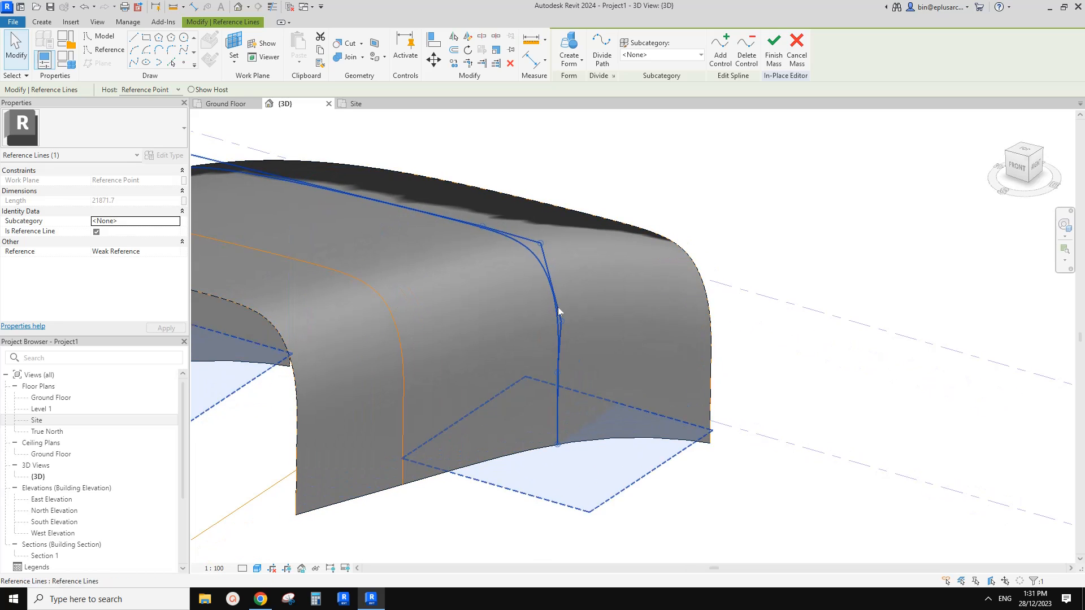
click(717, 67)
click(562, 350)
shift+middle_drag(572, 353, 592, 353)
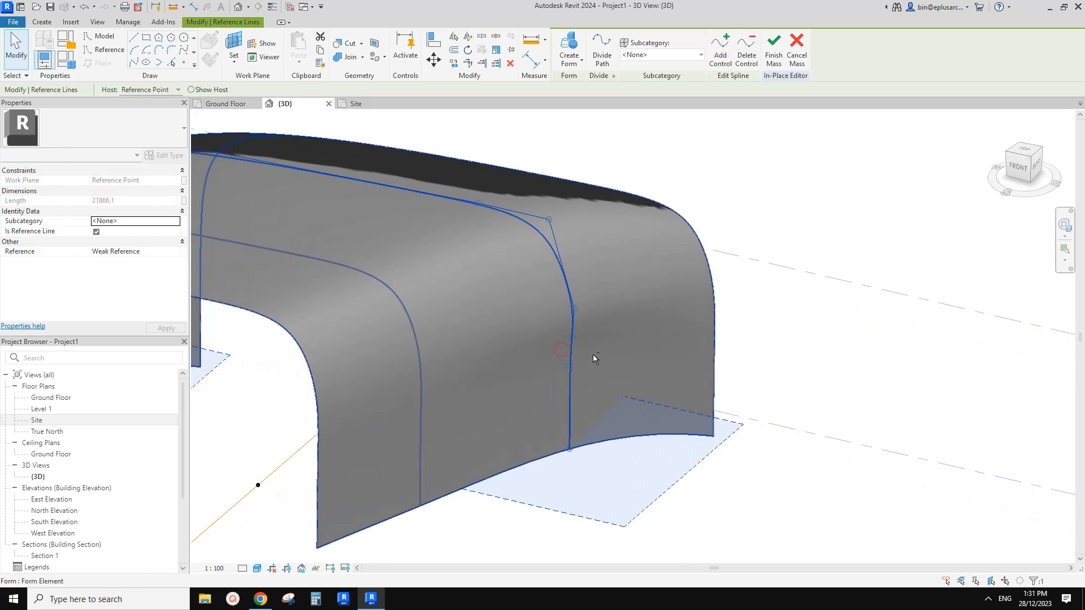
Pull the new control point outward to bulge the shell's side, and lower the control point above it.
drag(573, 336, 586, 380)
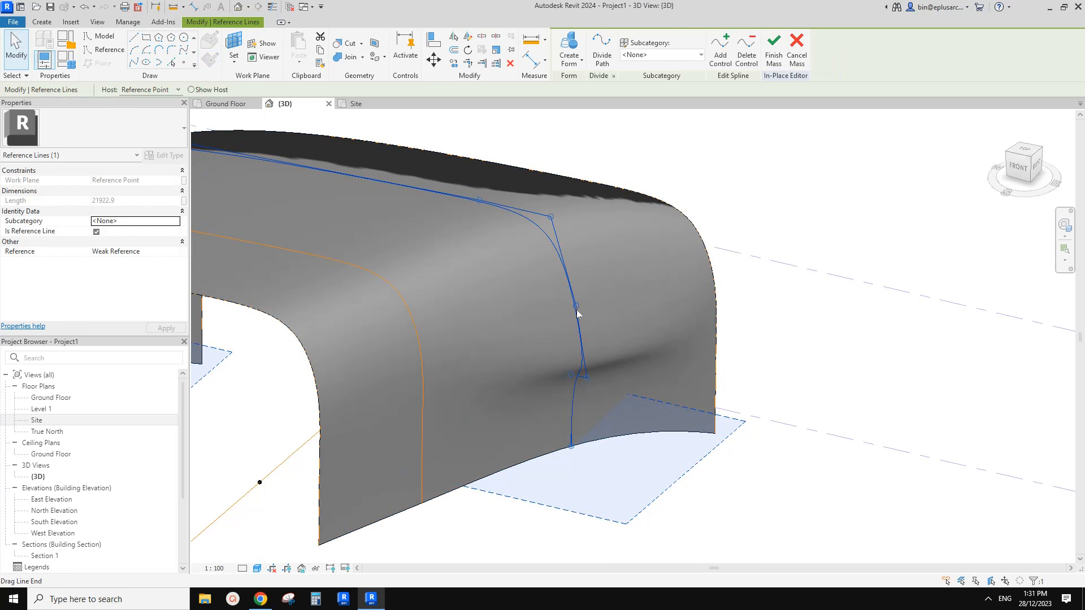
mouse_move(590, 347)
shift+middle_down()
mouse_move(617, 339)
mouse_move(601, 342)
shift+middle_up()
mouse_move(602, 353)
mouse_down()
mouse_move(613, 339)
mouse_move(584, 361)
mouse_up()
middle_drag(597, 284, 599, 308)
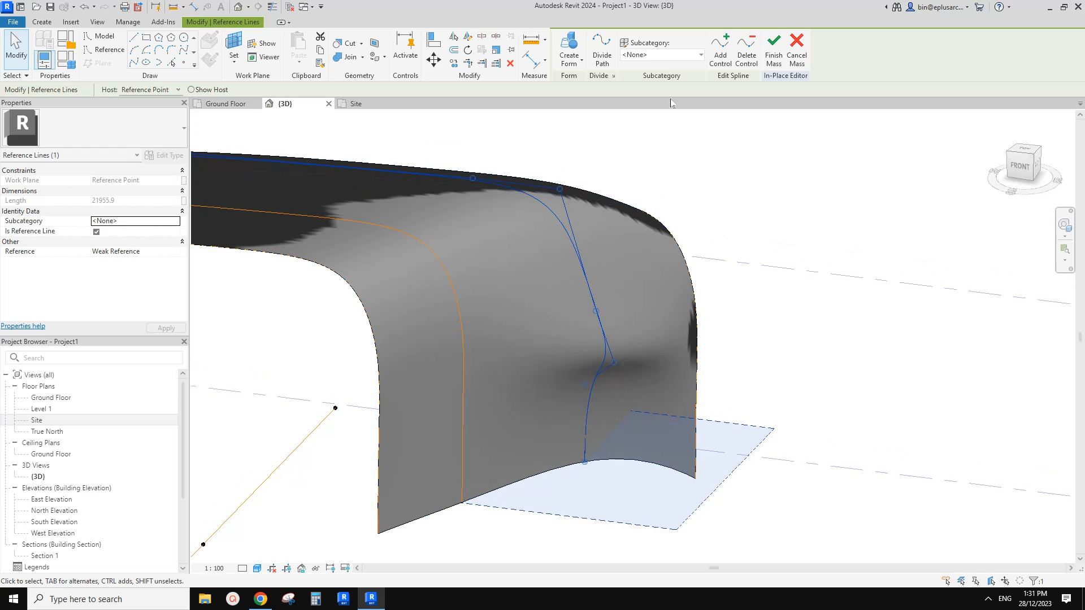
Add another control point on the near leg of the third arch spline and shift it outward to sharpen the side bulge.
click(717, 54)
click(605, 335)
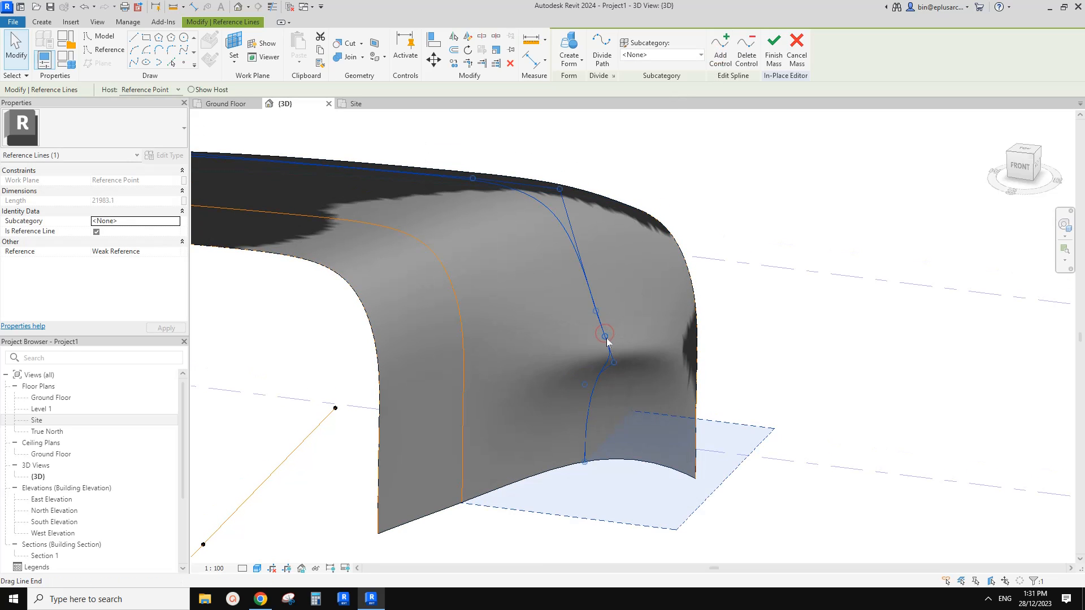
drag(618, 350, 620, 351)
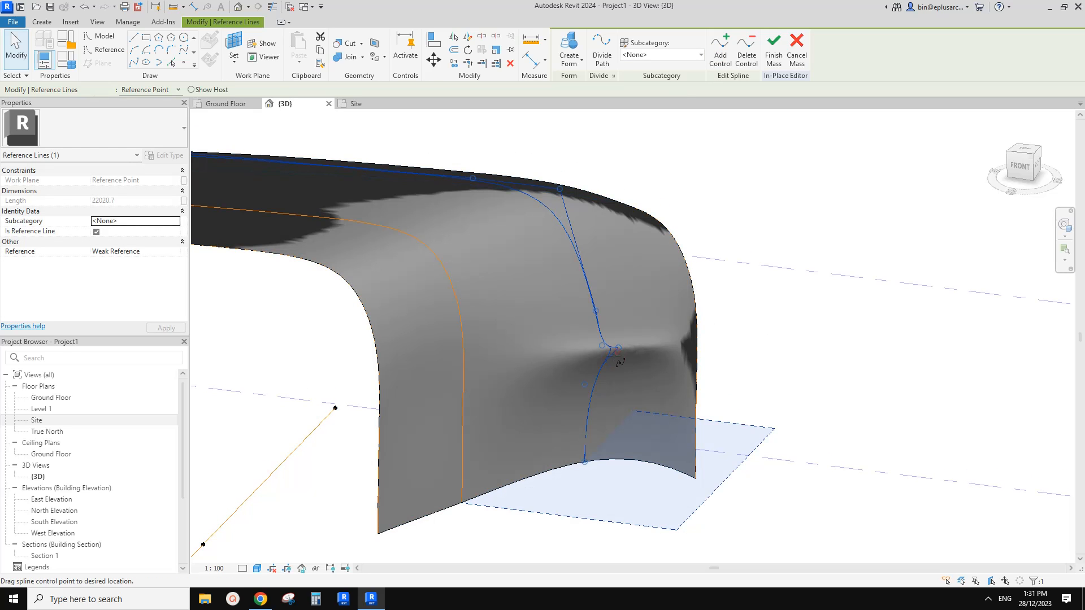
shift+middle_drag(616, 355, 551, 364)
key(Escape)
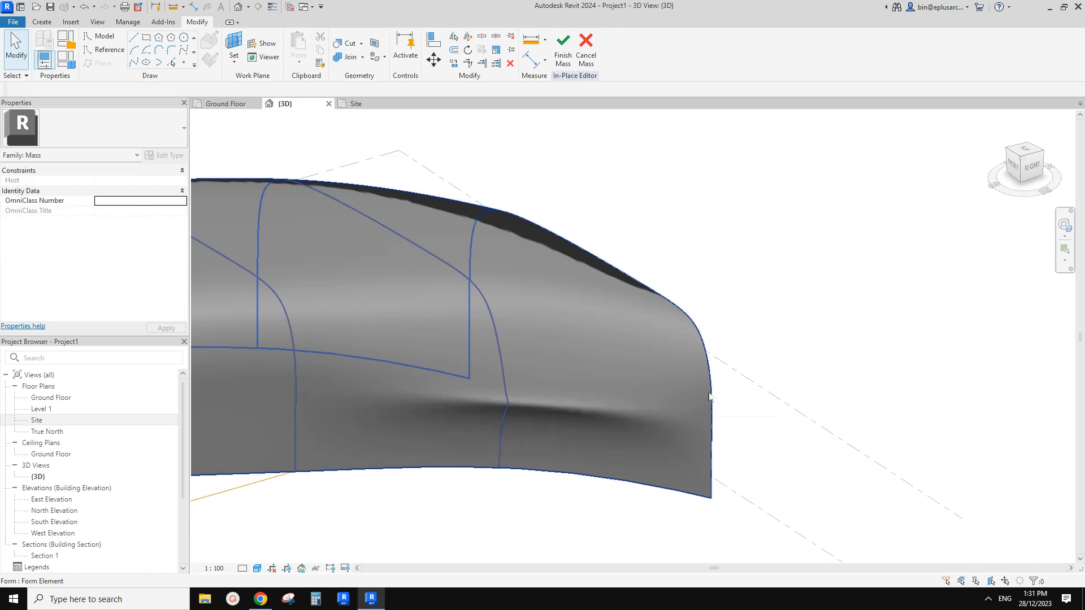
Add a control point on the near leg of the arch spline at the form's far end and pull it outward into a bulge.
scroll(673, 373, up, 2)
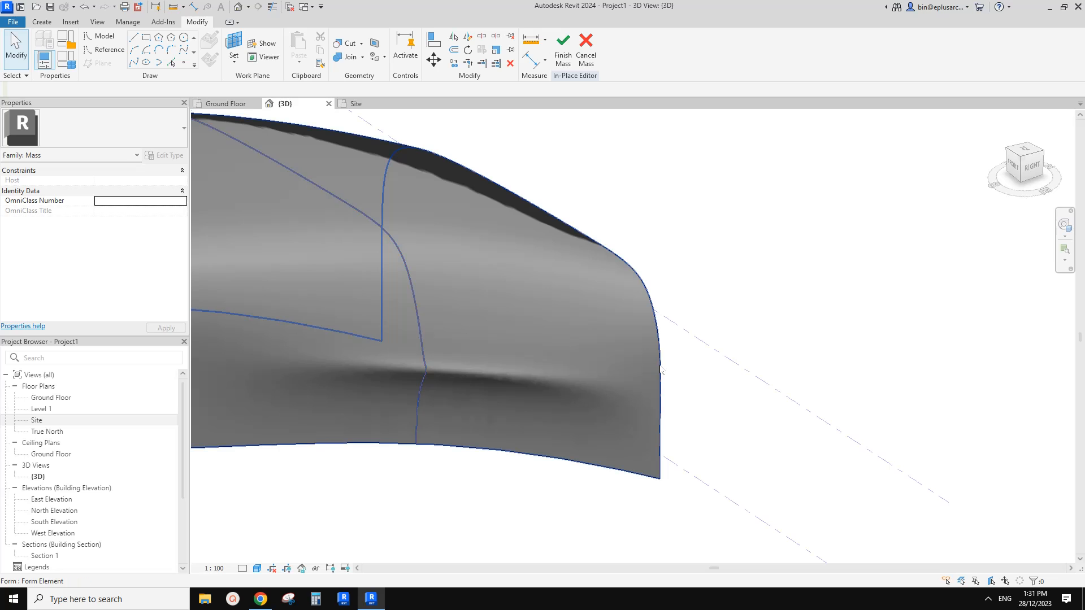
click(635, 302)
shift+middle_drag(635, 302, 637, 119)
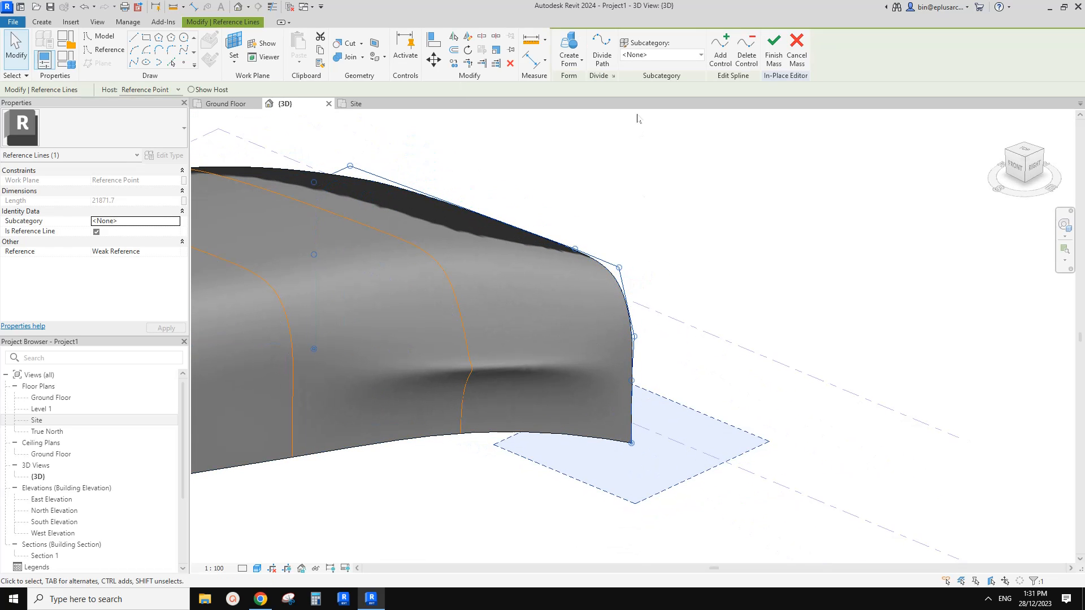
click(718, 56)
click(634, 360)
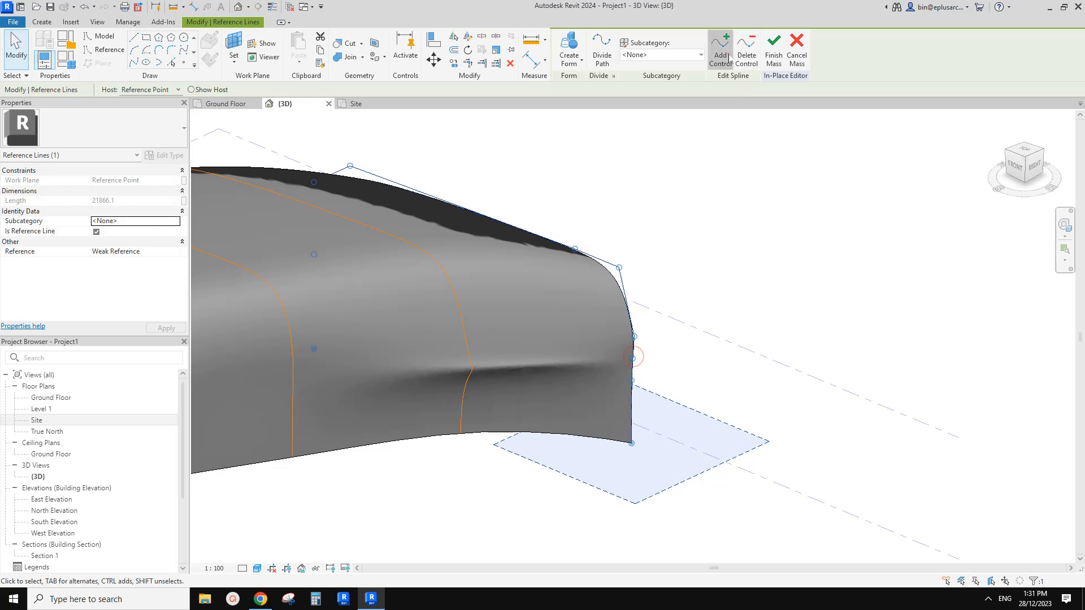
mouse_move(633, 358)
mouse_down()
mouse_move(646, 337)
mouse_move(635, 391)
mouse_move(666, 343)
mouse_up()
scroll(667, 342, down, 2)
shift+middle_drag(673, 333, 595, 358)
scroll(540, 331, up, 2)
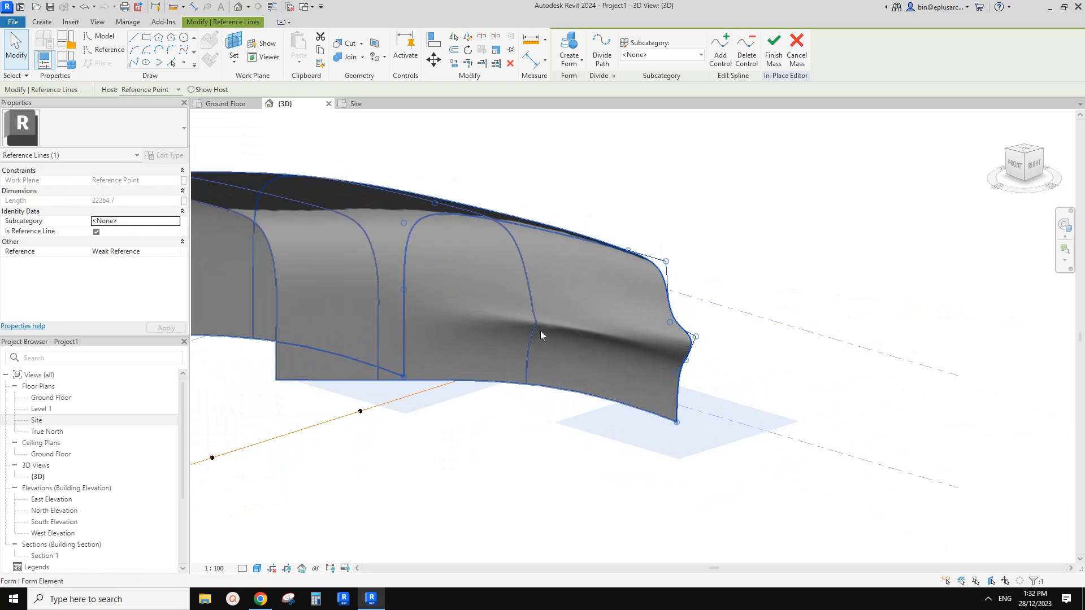
Reselect the third arch spline and nudge its near-leg control points outward so the bulge flows into the end arch's bulge.
click(538, 321)
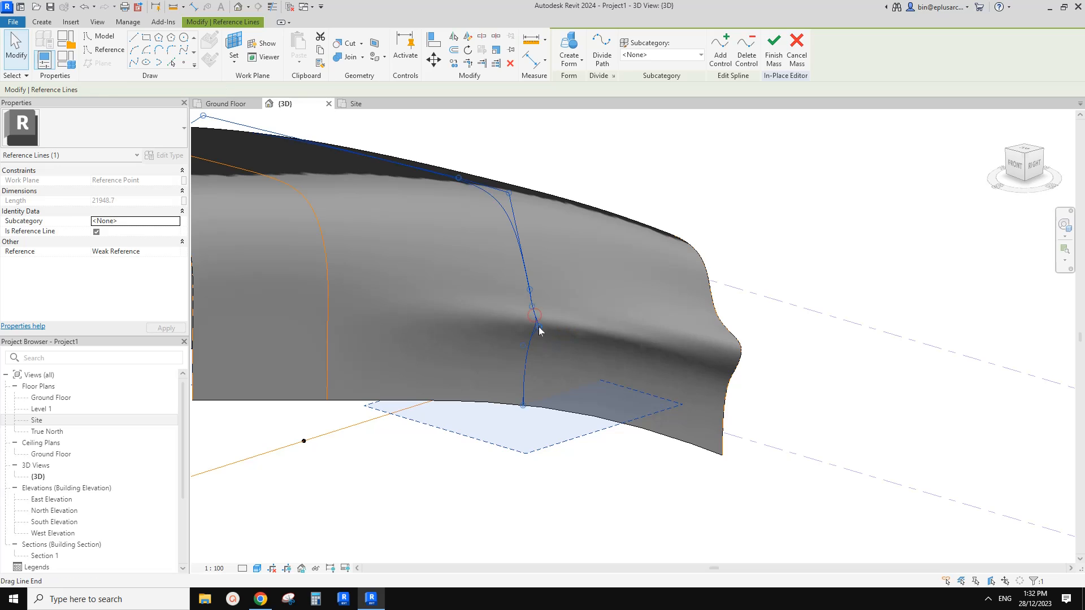
drag(539, 327, 542, 336)
scroll(550, 328, up, 1)
middle_drag(531, 293, 531, 292)
scroll(552, 288, down, 3)
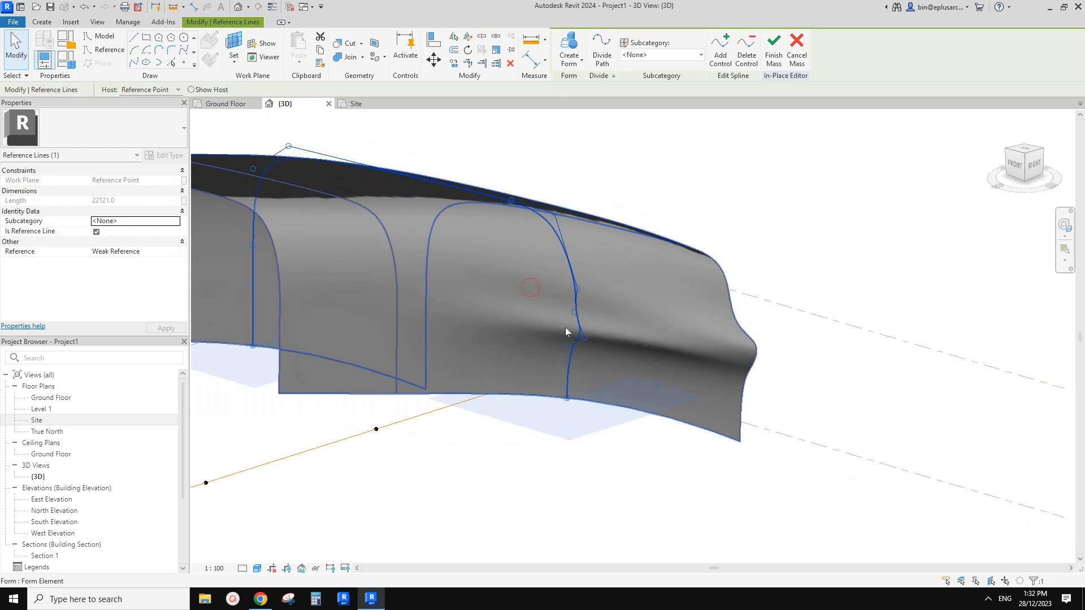
key(Escape)
scroll(441, 345, up, 2)
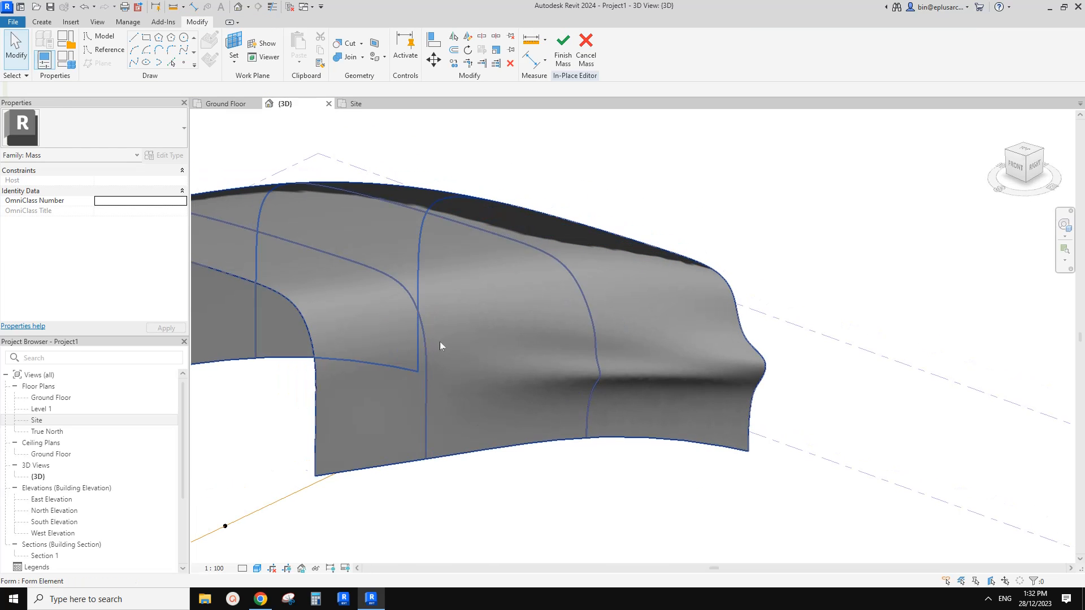
click(428, 381)
shift+middle_drag(429, 382, 654, 380)
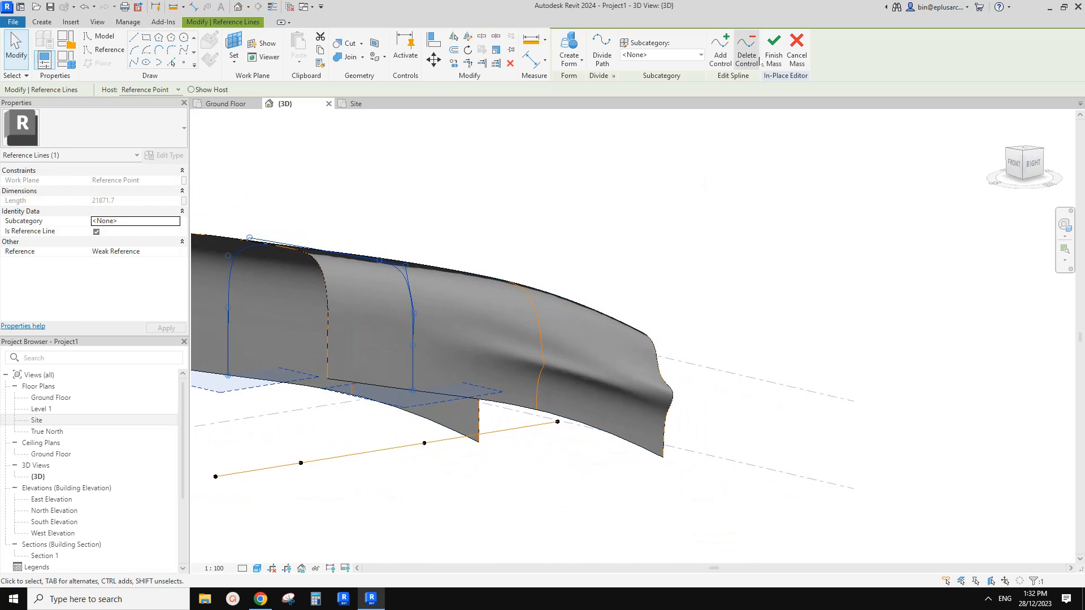
shift+middle_drag(683, 283, 664, 384)
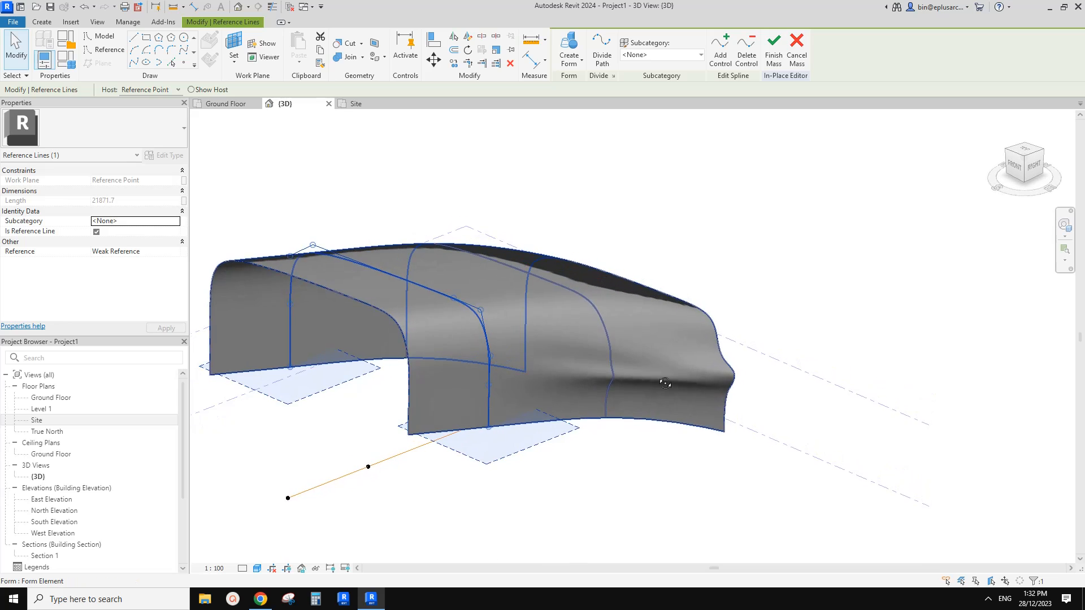
Reselect the far end arch spline and adjust the control points around its bulge to form a sharper, more protruding ridge.
scroll(702, 371, up, 2)
click(732, 360)
shift+middle_drag(732, 359, 757, 374)
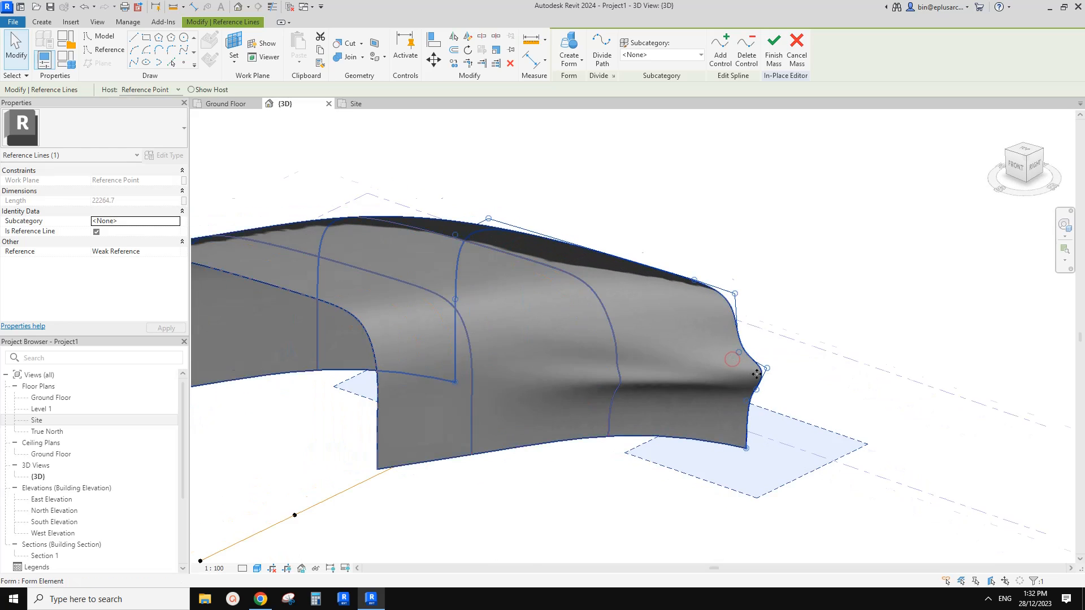
drag(756, 373, 751, 365)
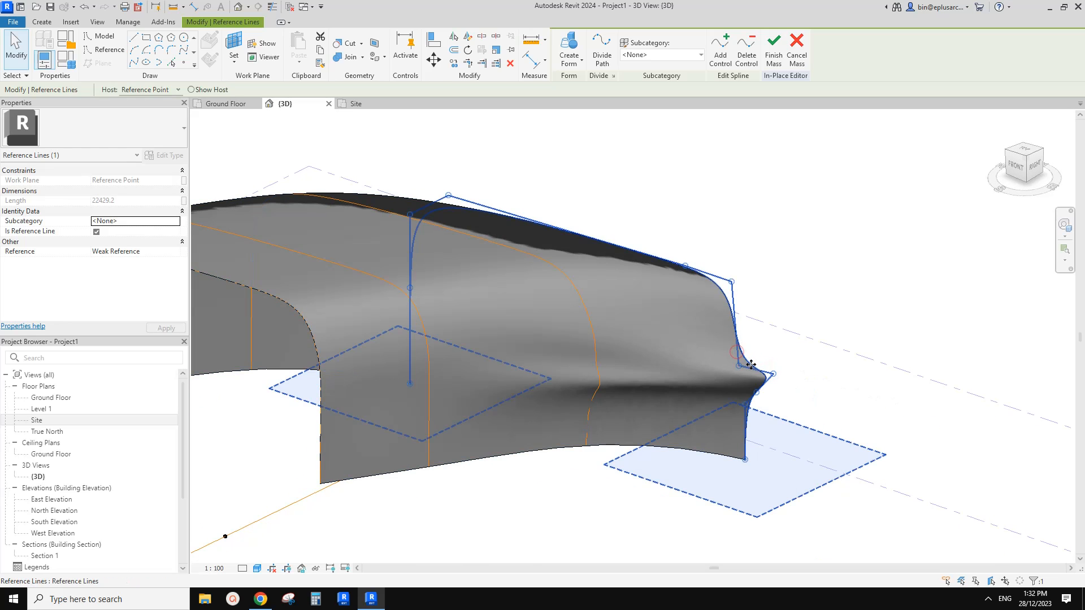
scroll(738, 368, down, 3)
click(738, 367)
shift+middle_drag(737, 367, 647, 388)
scroll(666, 370, down, 2)
scroll(609, 377, up, 3)
scroll(576, 371, down, 1)
shift+middle_drag(572, 368, 643, 321)
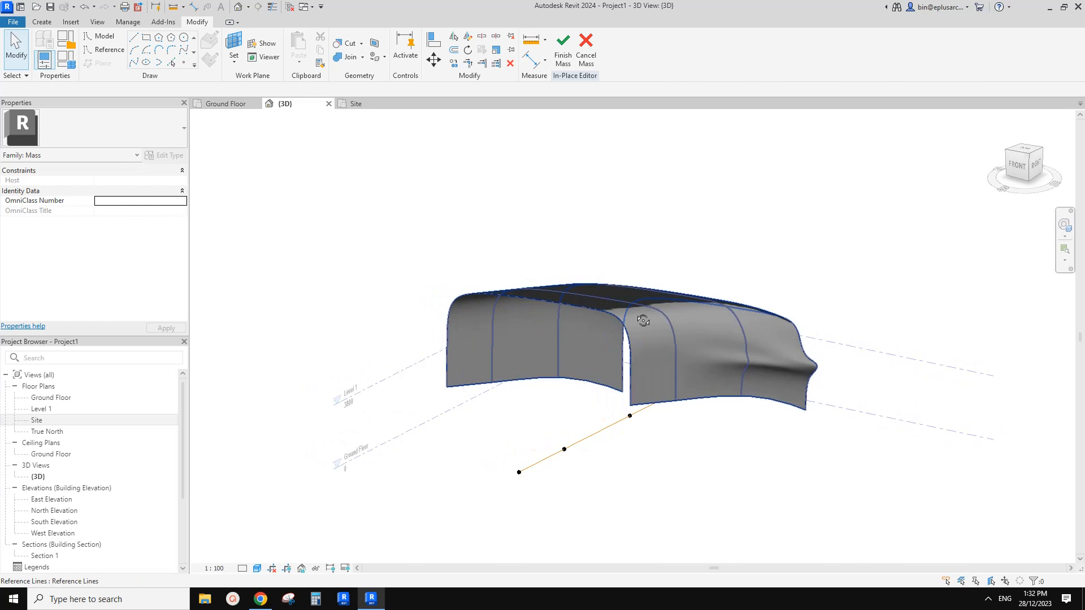
Check the building's reference photo in the Chrome document, return to Revit and compare the form's side profile with it.
click(260, 598)
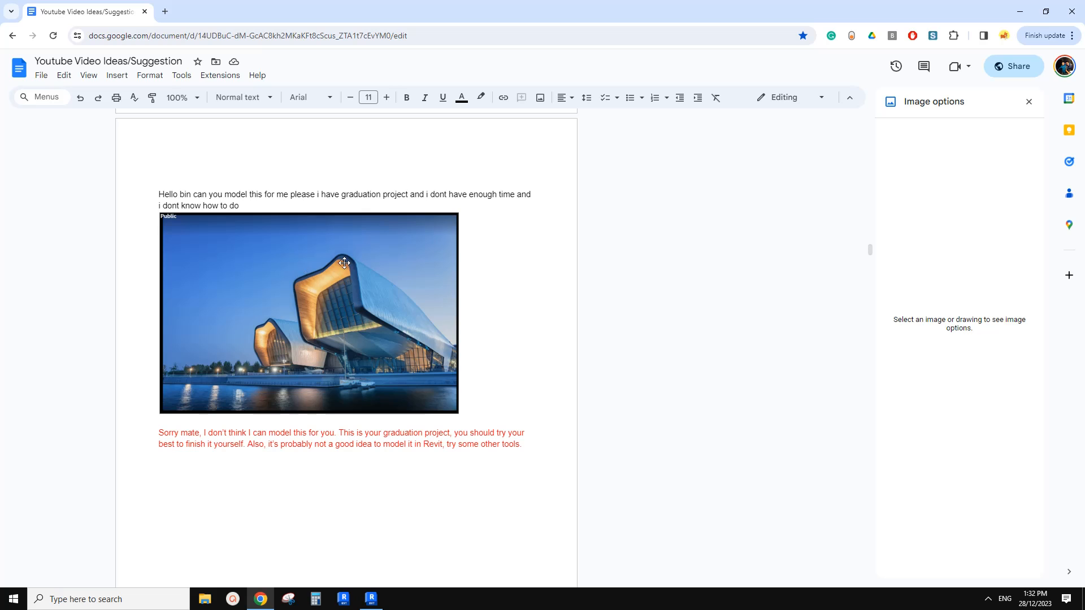
click(372, 599)
scroll(533, 395, down, 4)
middle_drag(533, 395, 609, 316)
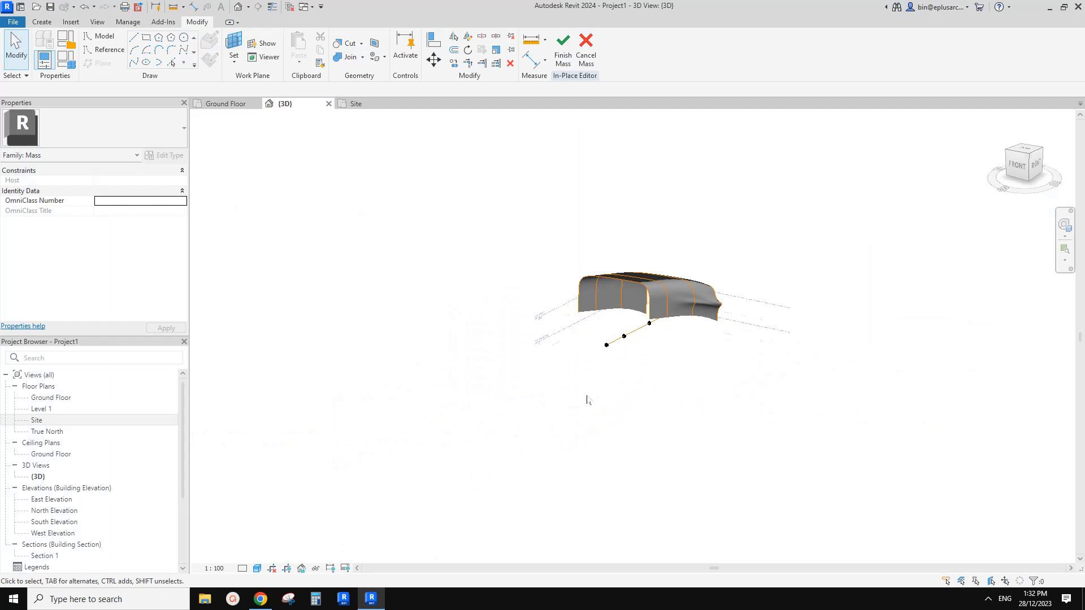
shift+middle_drag(586, 399, 539, 384)
scroll(477, 358, up, 2)
middle_drag(577, 310, 472, 349)
scroll(474, 291, up, 3)
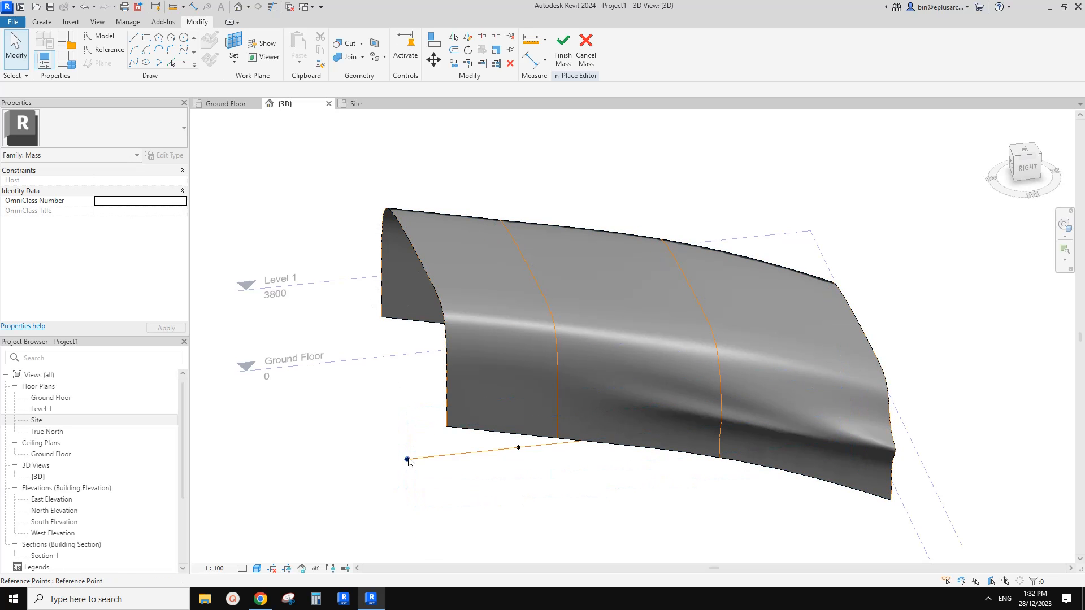
scroll(443, 474, down, 2)
shift+middle_drag(442, 474, 402, 347)
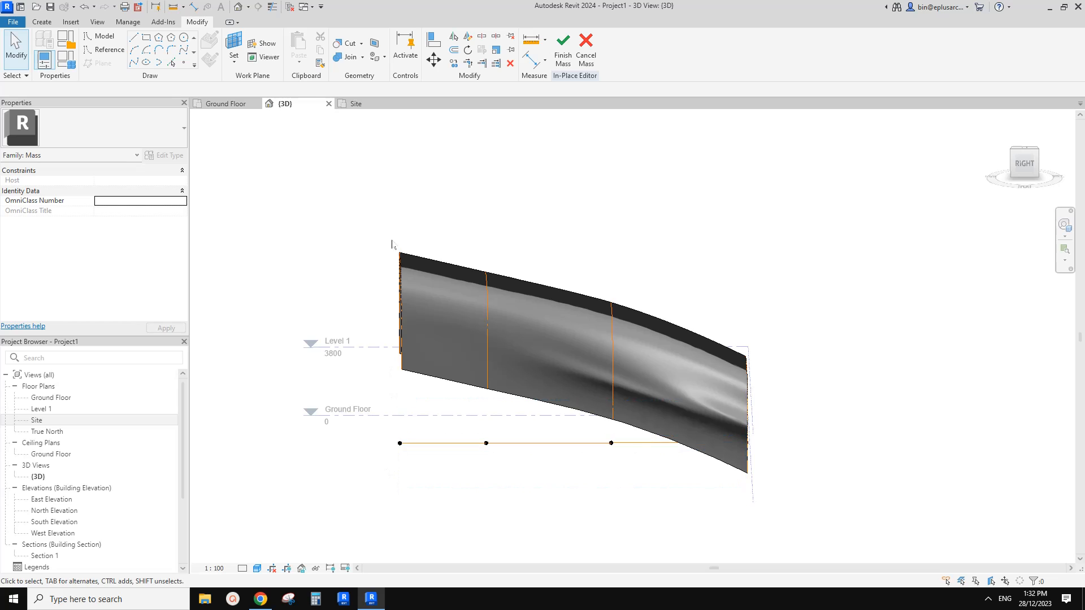
Examine the form's open front edge and its arch spline from the side, selecting the spline and the form in turn.
shift+middle_drag(398, 298, 429, 314)
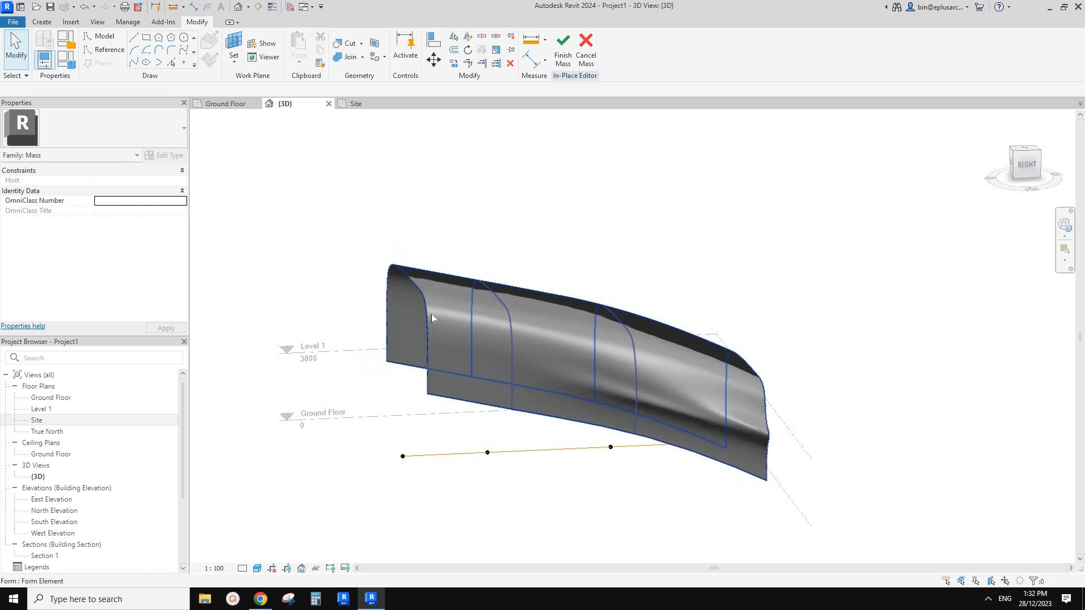
click(428, 314)
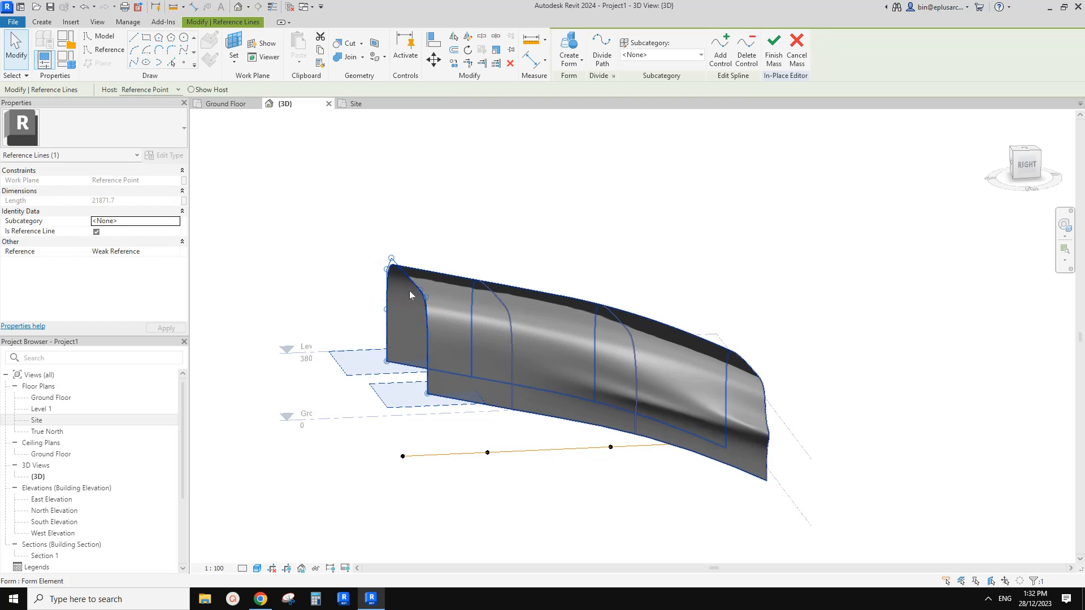
shift+middle_drag(409, 295, 414, 316)
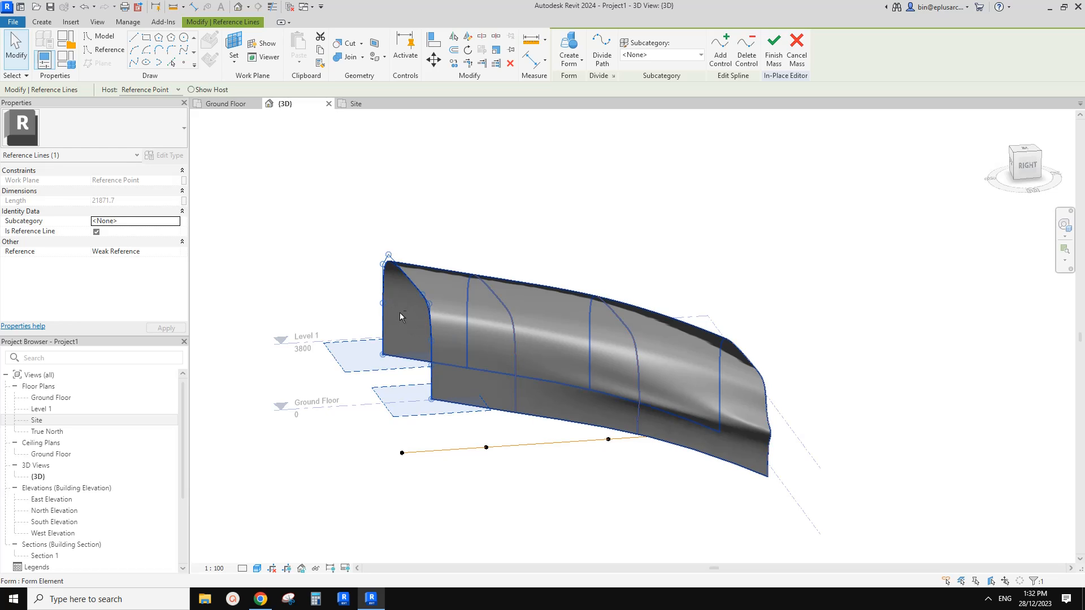
middle_drag(428, 331, 446, 355)
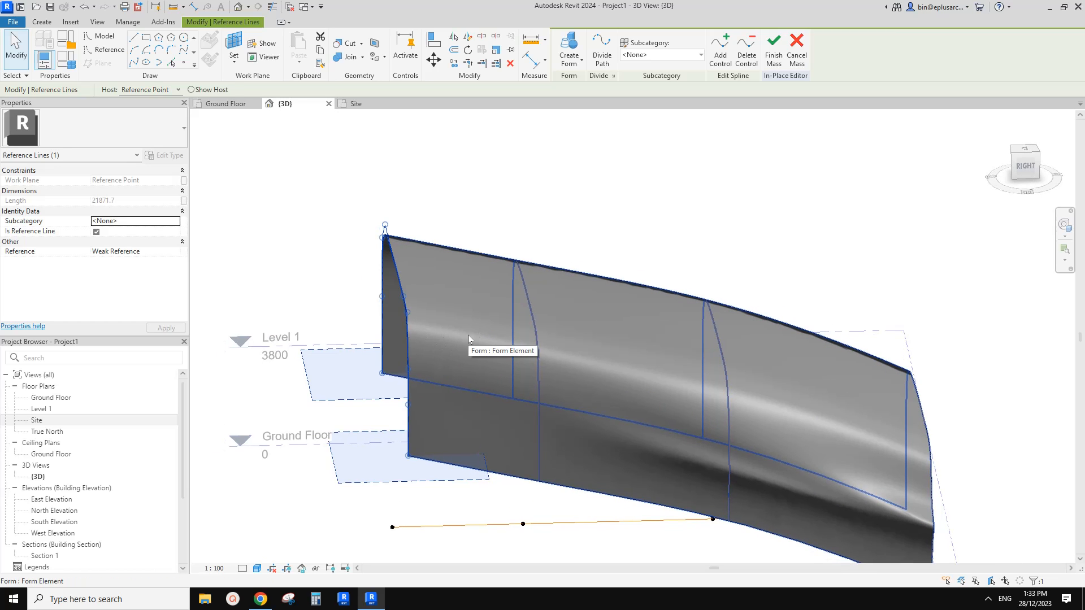
click(445, 350)
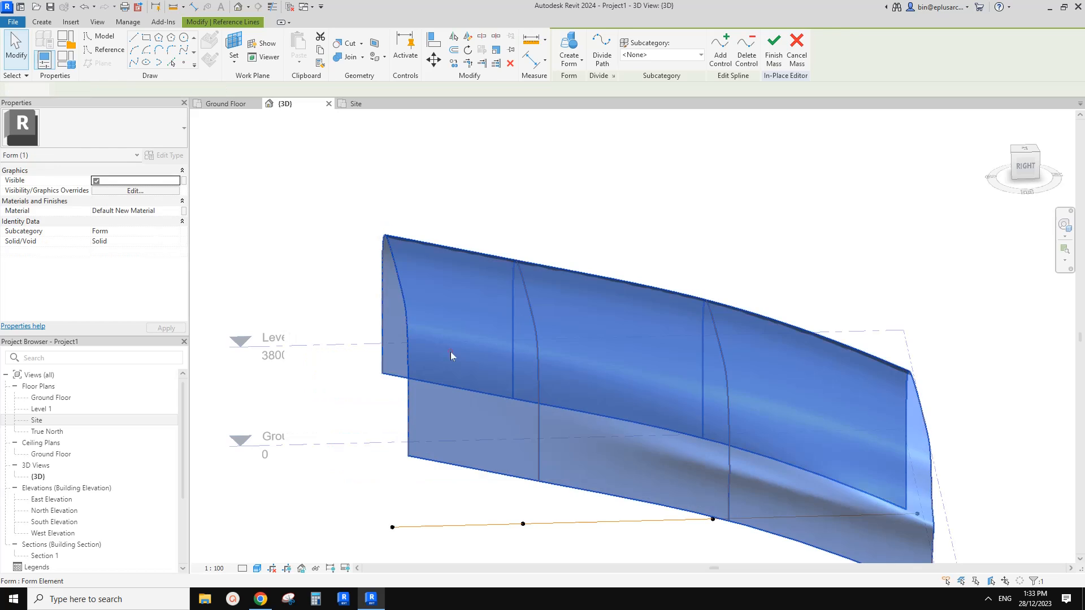
scroll(449, 352, down, 1)
shift+middle_drag(449, 352, 412, 351)
scroll(435, 333, up, 2)
key(Escape)
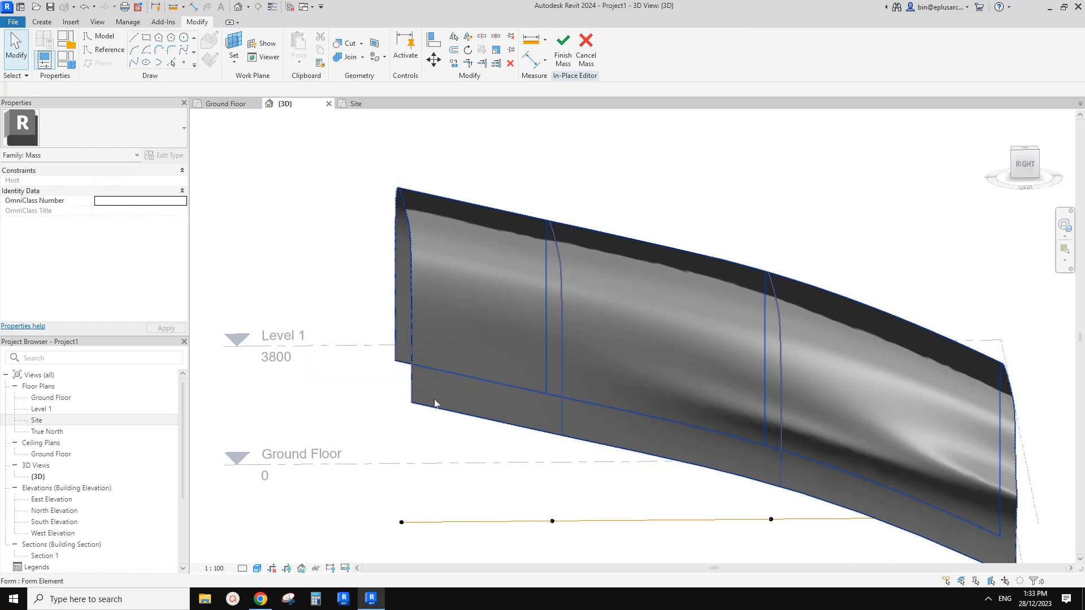
scroll(434, 391, down, 2)
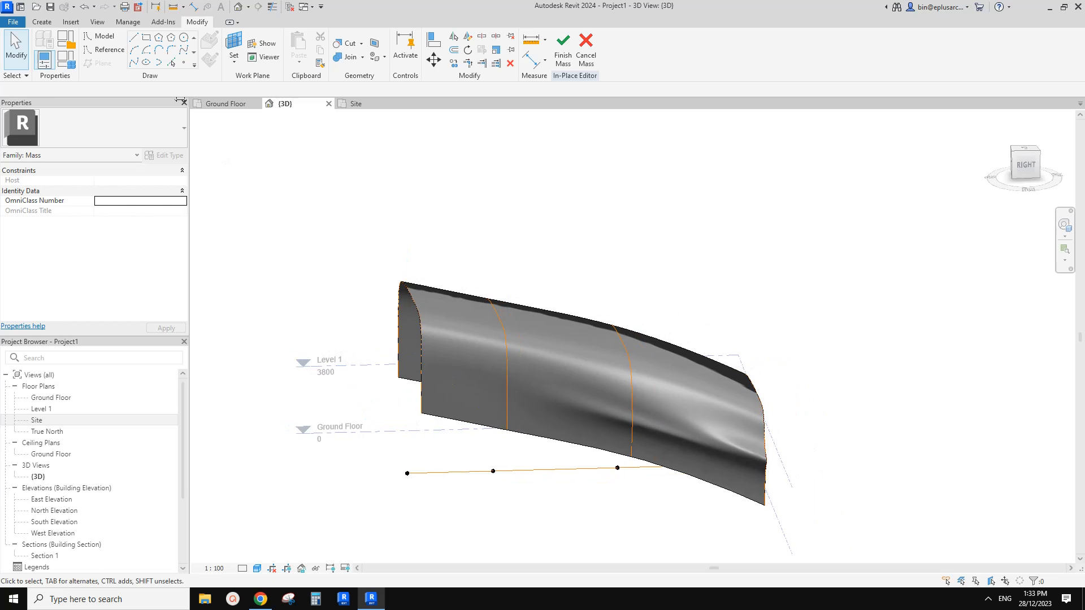
Start a reference line and set the work plane to the vertical plane parallel to the path at its front end reference point.
click(106, 52)
scroll(221, 164, down, 1)
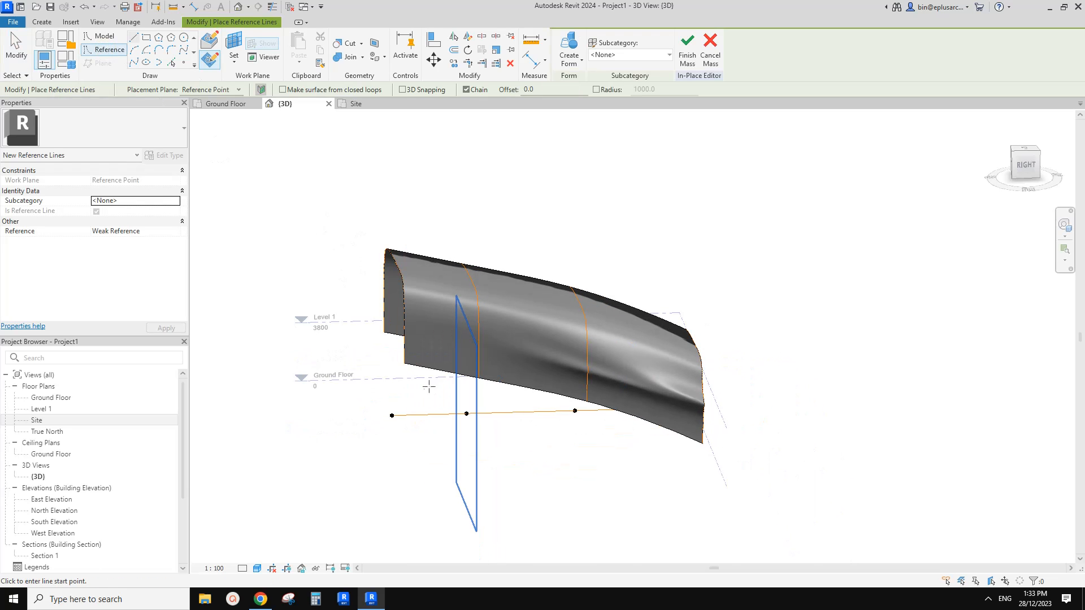
scroll(398, 401, up, 2)
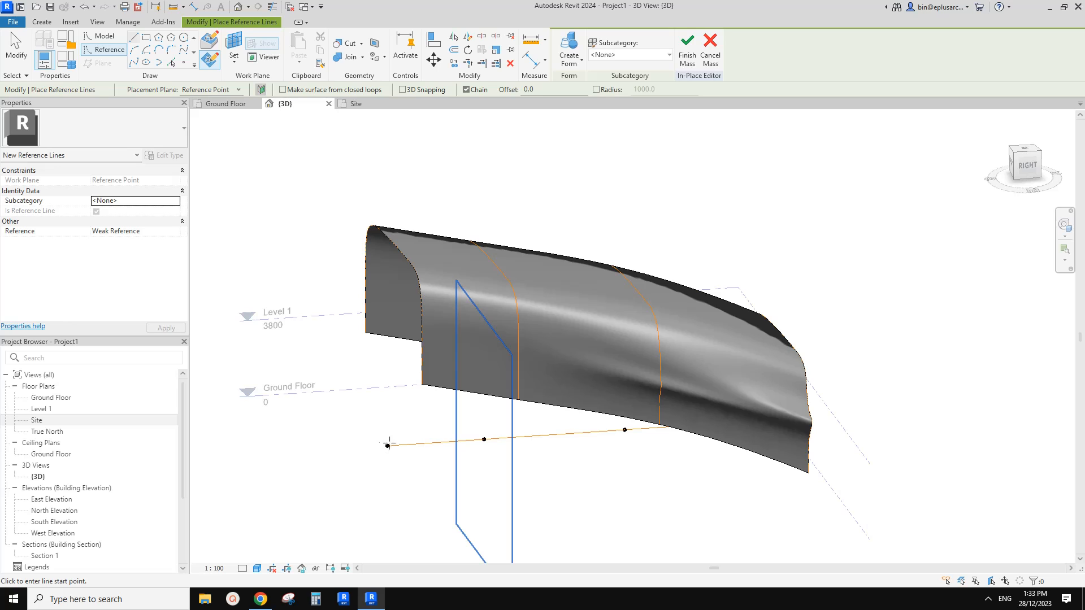
shift+middle_drag(390, 401, 395, 425)
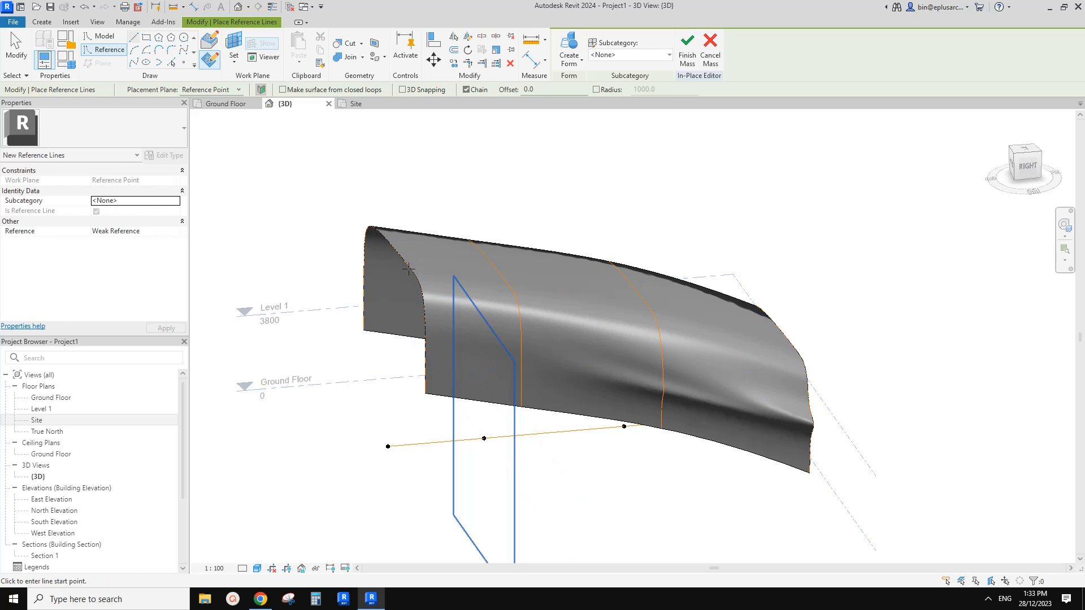
shift+middle_drag(408, 270, 419, 311)
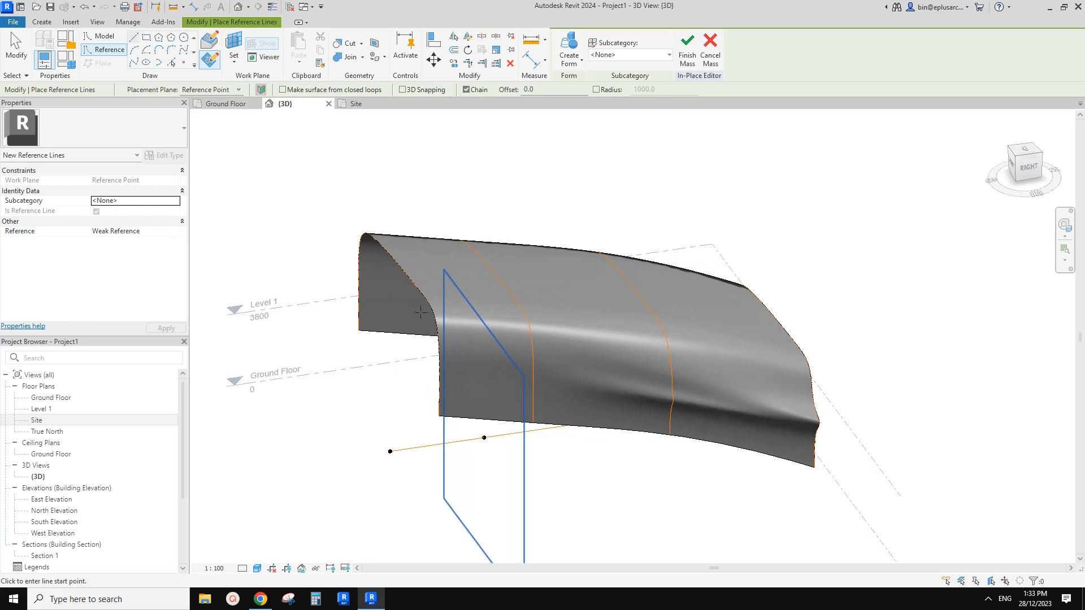
shift+middle_drag(435, 408, 437, 417)
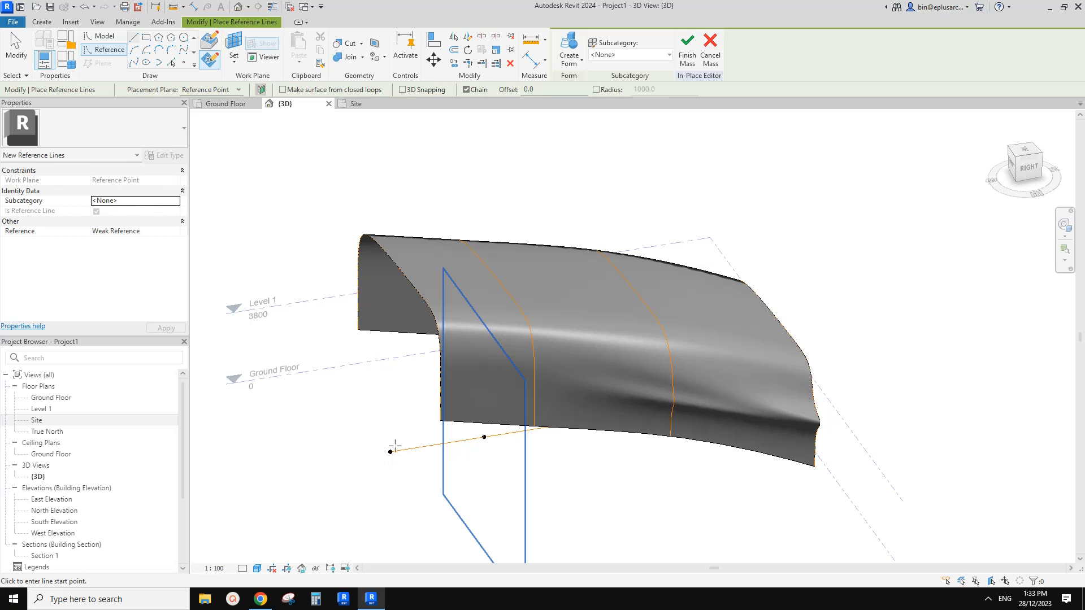
shift+middle_drag(383, 416, 382, 420)
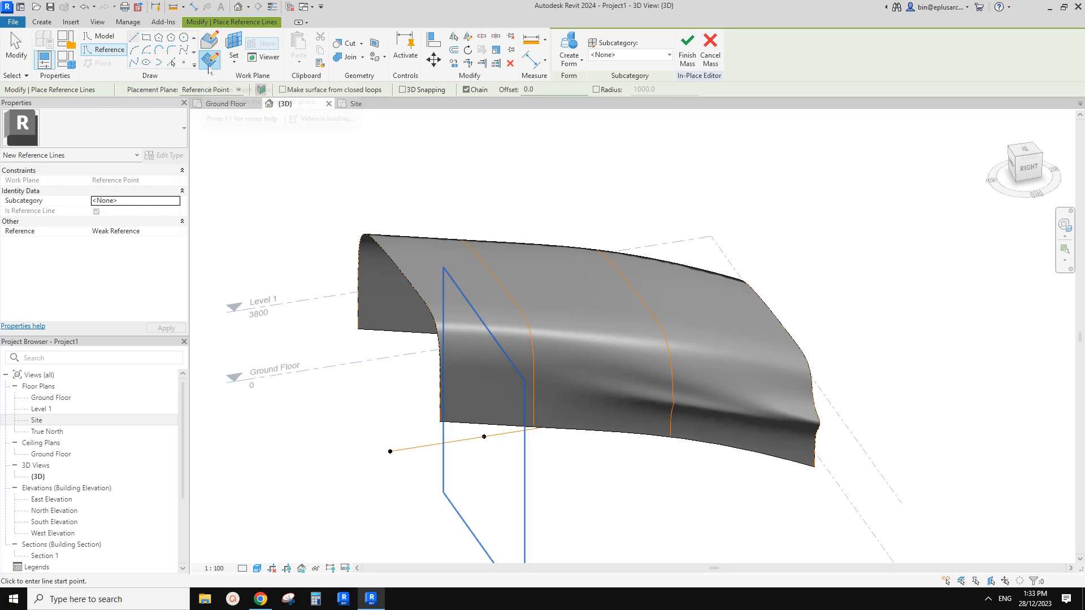
click(234, 48)
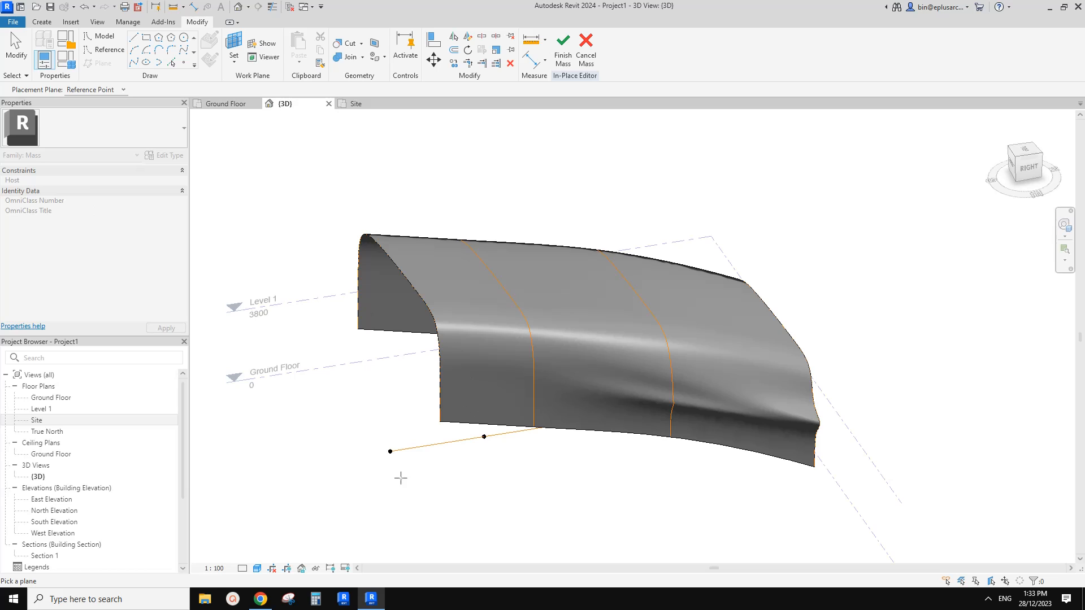
key(Tab)
click(389, 452)
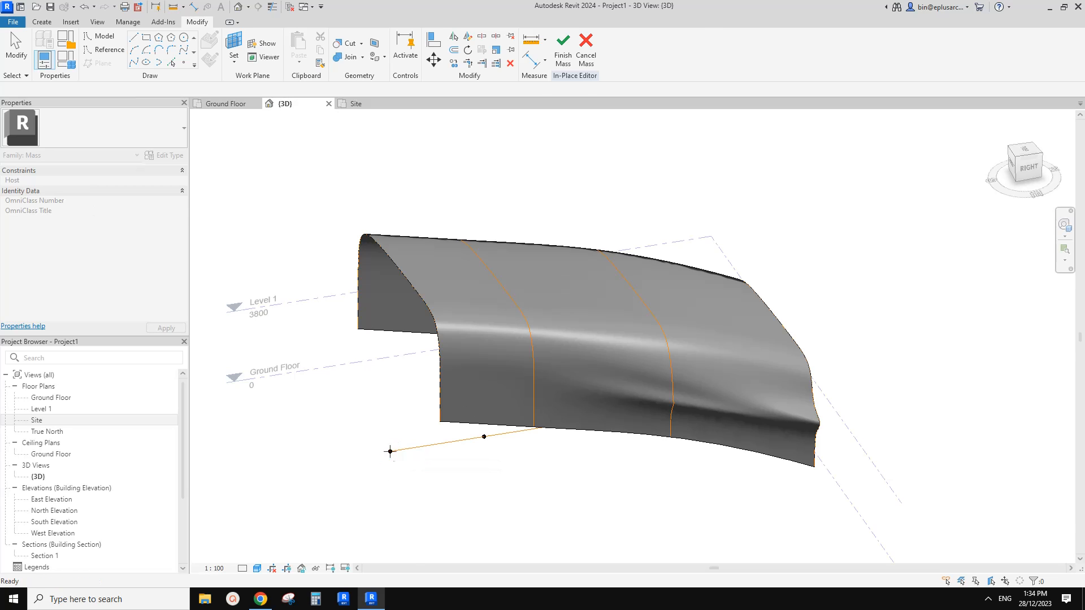
shift+middle_drag(409, 458, 403, 408)
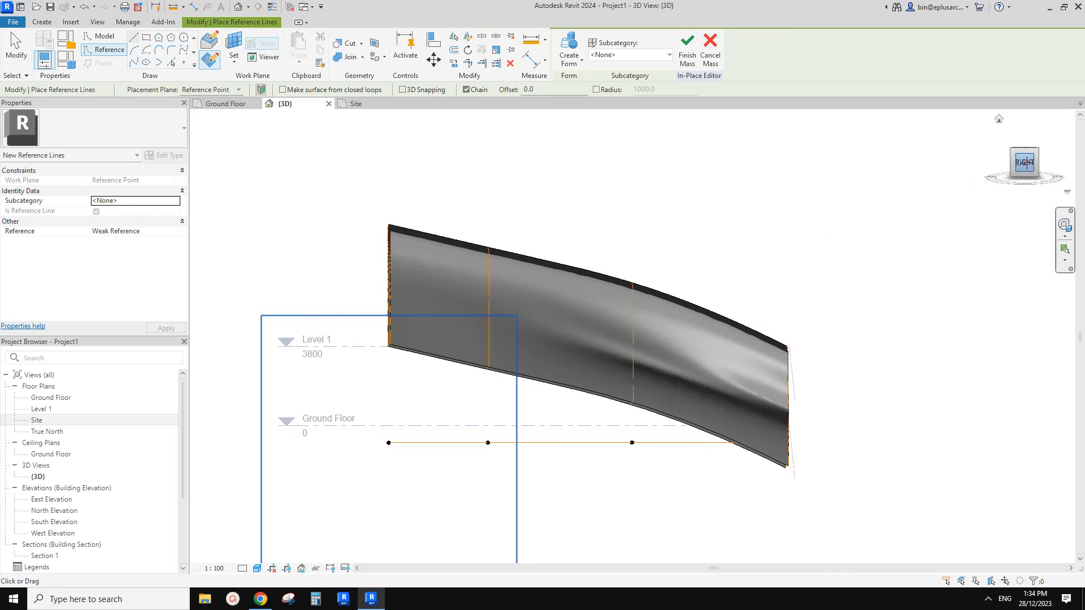
Draw a curved spline reference line in the right side view, looping below and in front of the form's lower front corner.
click(1024, 163)
scroll(584, 350, up, 5)
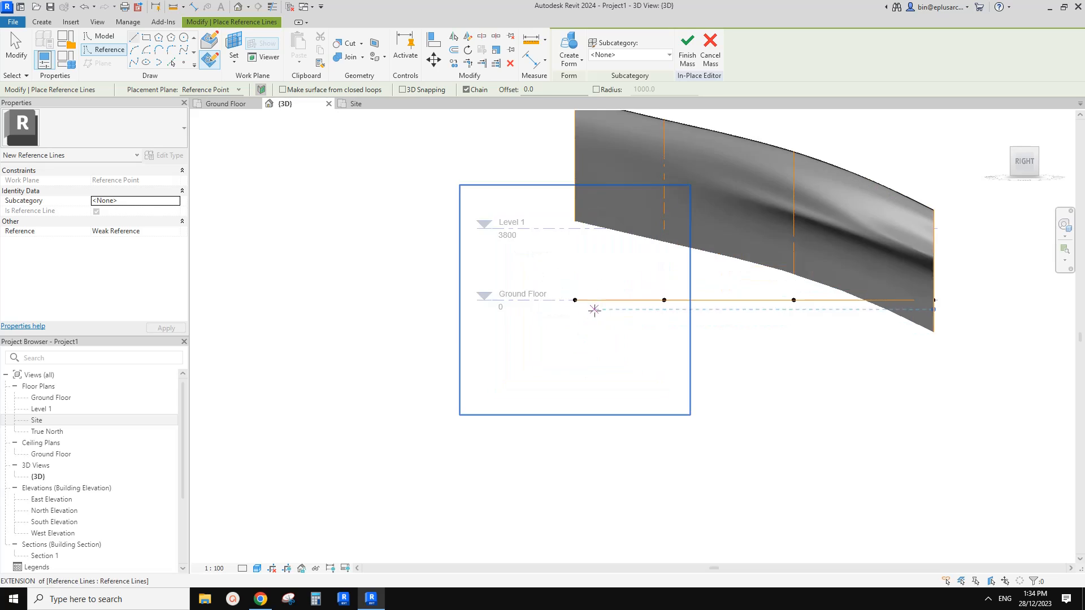
middle_drag(595, 310, 455, 406)
scroll(447, 335, up, 3)
middle_drag(451, 332, 428, 377)
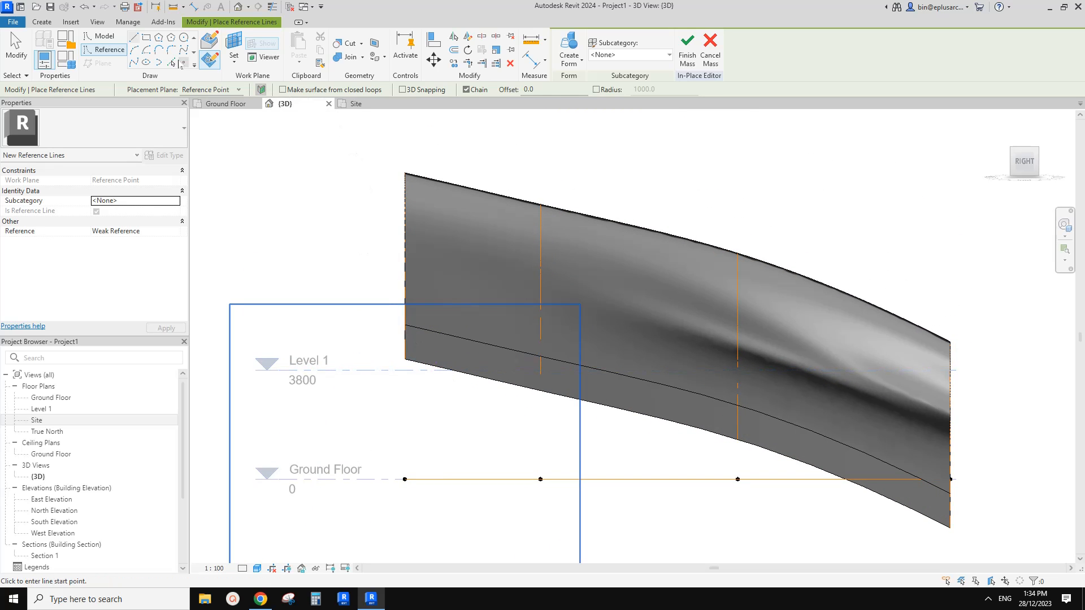
click(183, 51)
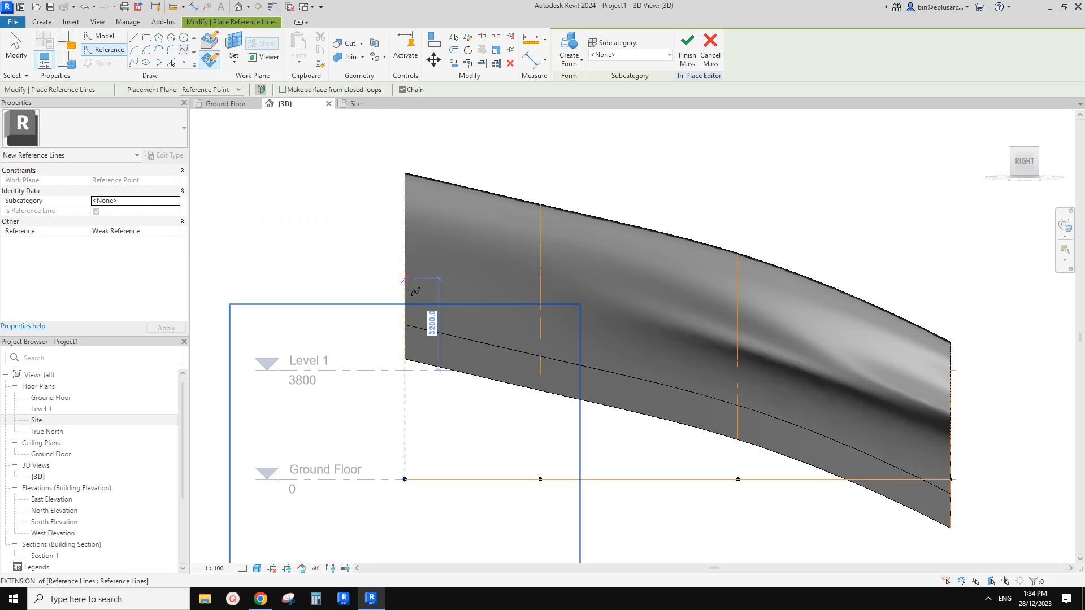
click(400, 319)
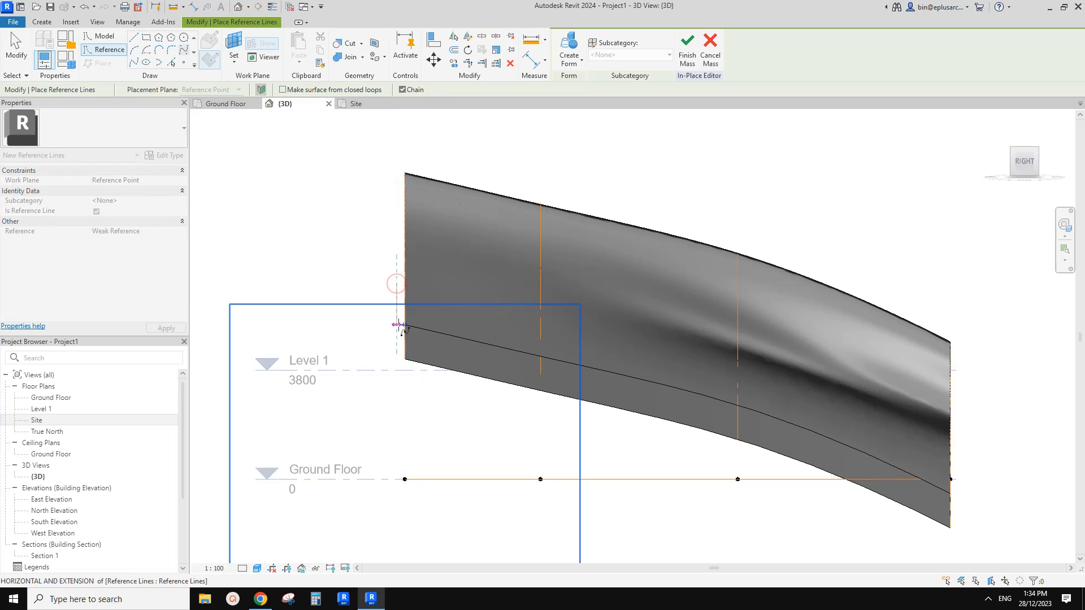
click(431, 382)
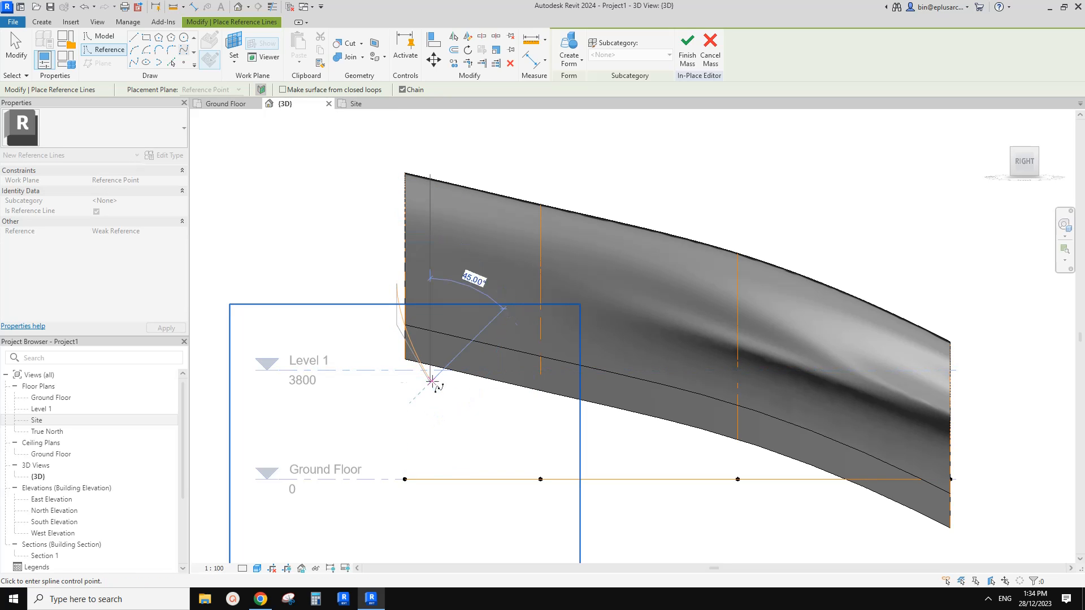
click(475, 390)
click(441, 428)
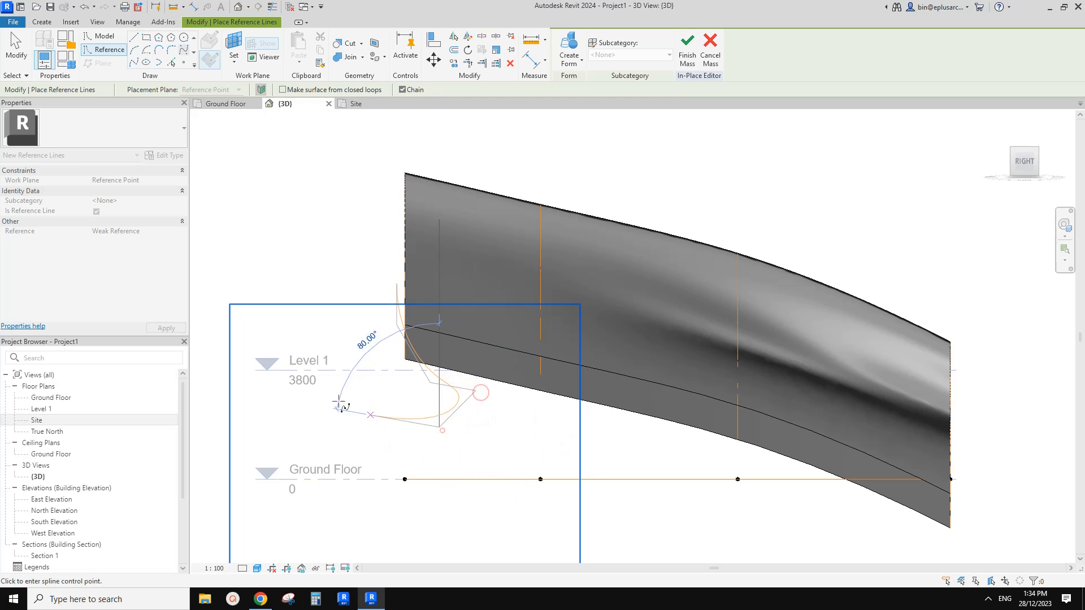
click(332, 400)
click(346, 326)
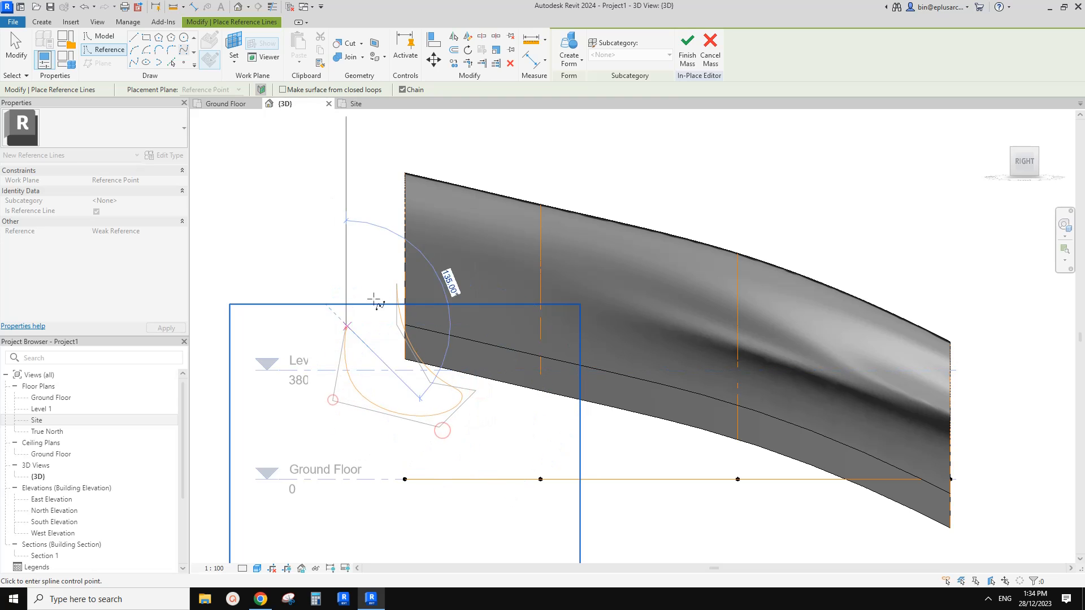
Close the gap between the spline's two ends with a straight reference line.
click(134, 39)
shift+middle_drag(446, 285, 477, 288)
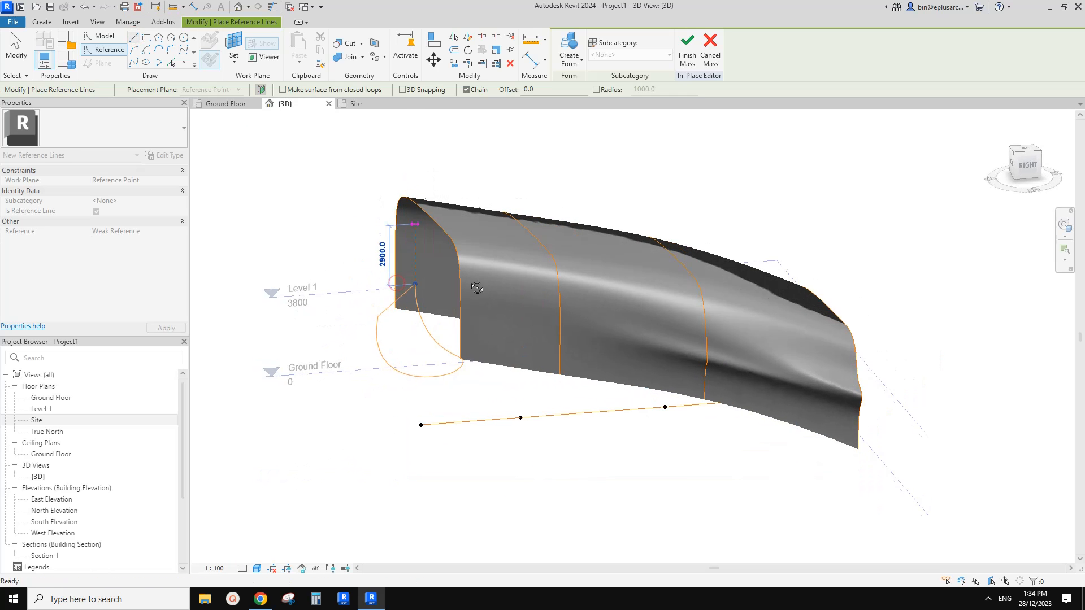
key(Escape)
key(Escape)
Select the spline and its closing line together and create a void form from this closed profile.
key(Tab)
click(427, 333)
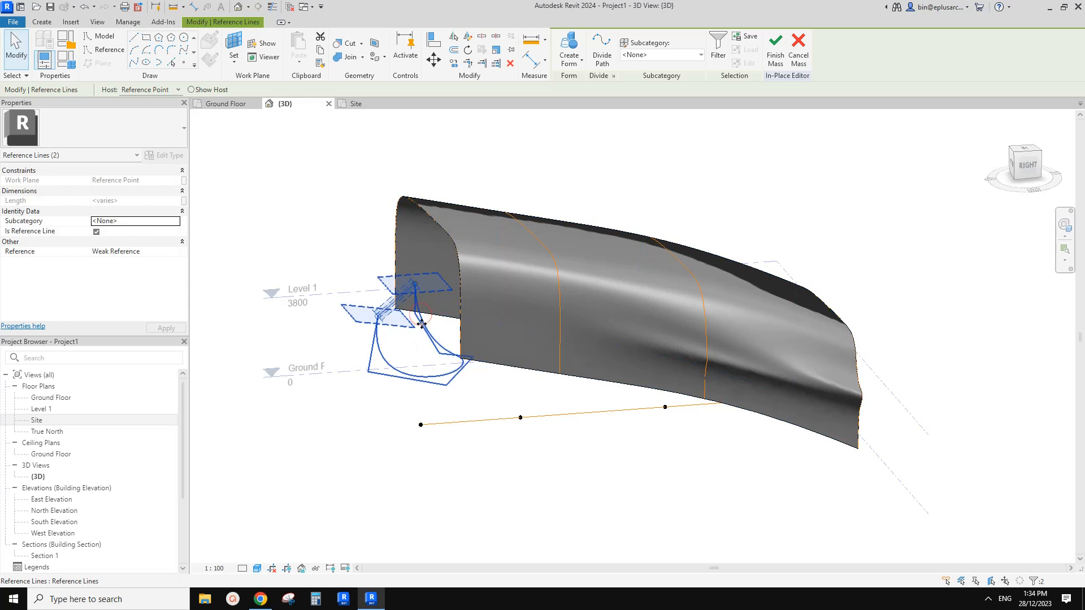
shift+middle_drag(422, 324, 377, 315)
scroll(390, 302, up, 2)
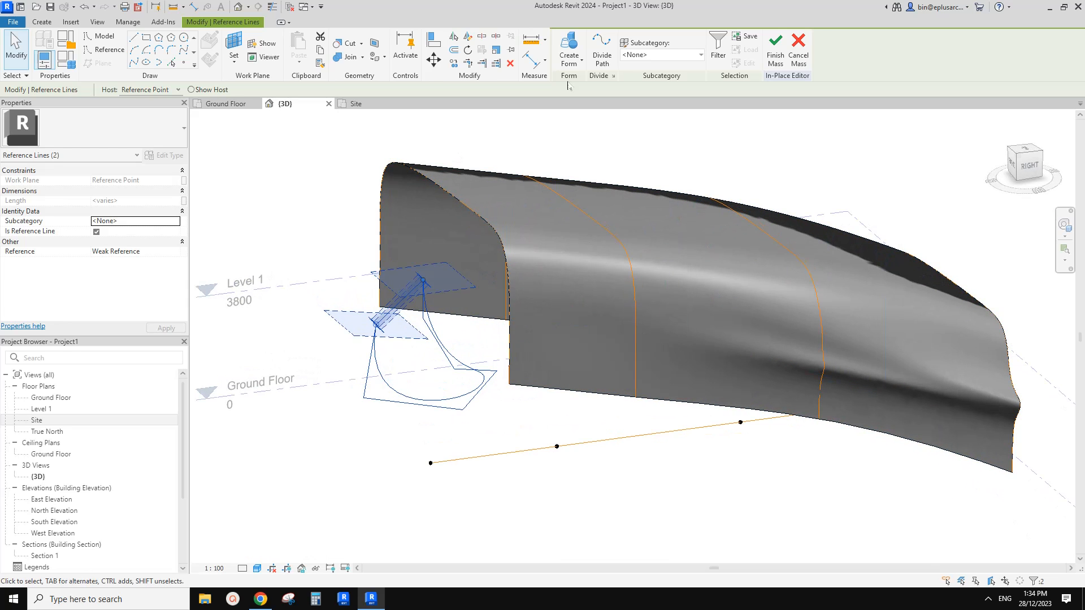
click(571, 54)
click(579, 106)
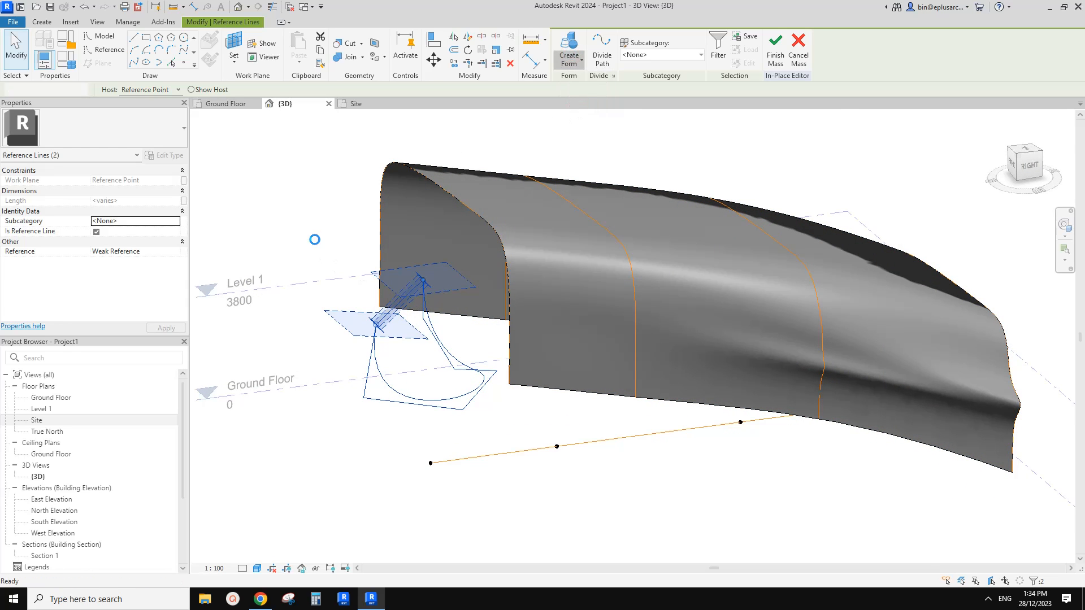
Stretch the void sideways past both front walls, to a positive offset of about -5298 and a negative offset of about -9853.
shift+middle_drag(309, 233, 400, 351)
drag(404, 337, 278, 322)
middle_click(414, 359)
click(376, 335)
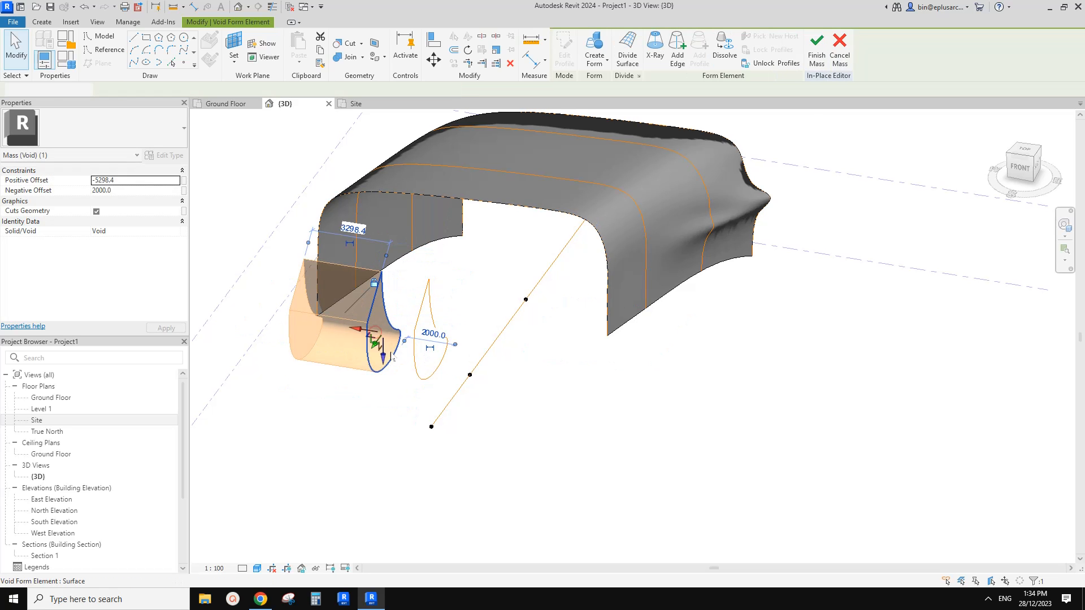
drag(375, 338, 649, 382)
shift+middle_drag(649, 382, 525, 313)
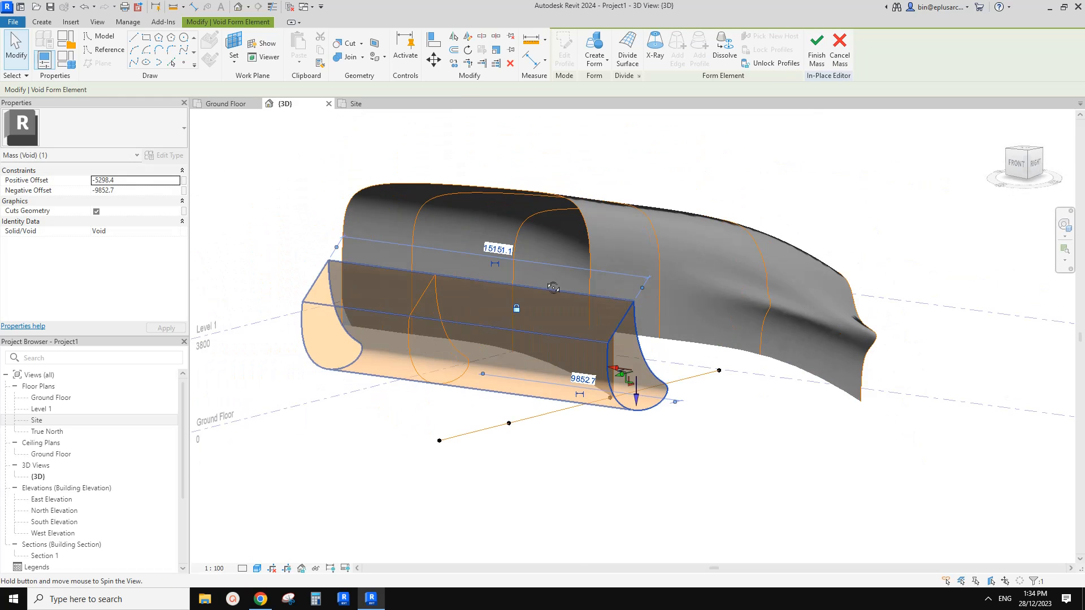
click(835, 414)
shift+middle_drag(835, 413, 676, 394)
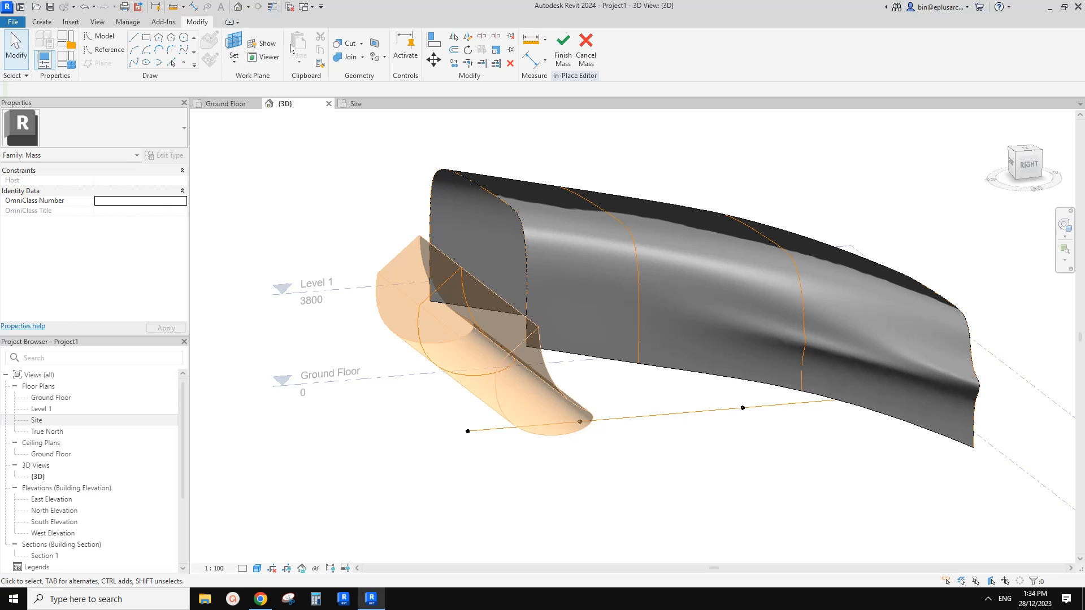
Cut the building form with the void and check the cut on both front side walls.
click(346, 43)
click(565, 279)
click(414, 273)
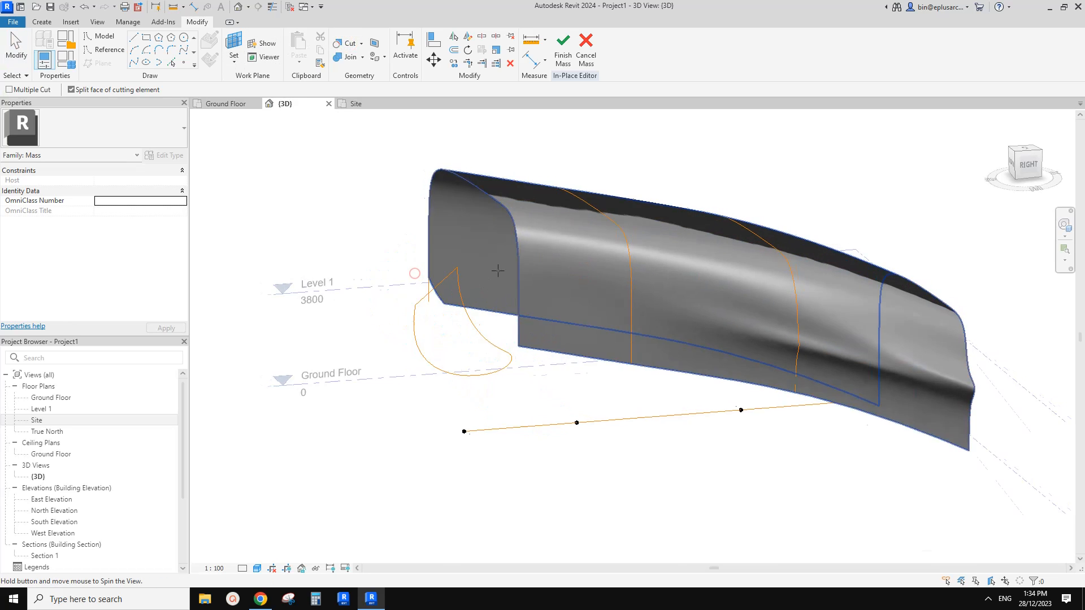
shift+middle_drag(497, 272, 573, 355)
key(Escape)
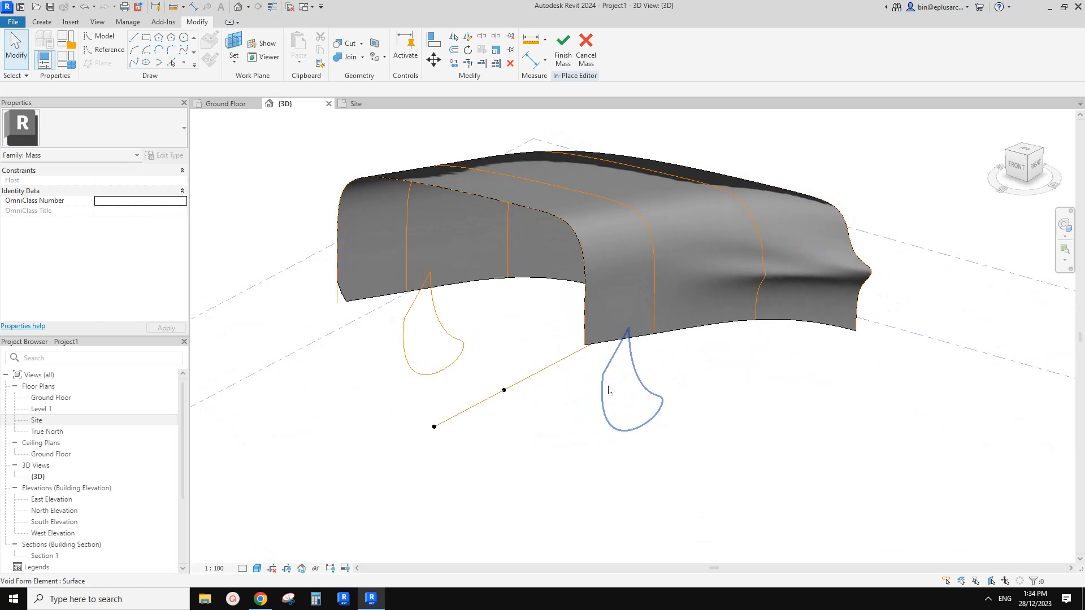
click(569, 343)
shift+middle_drag(578, 336, 517, 282)
click(649, 496)
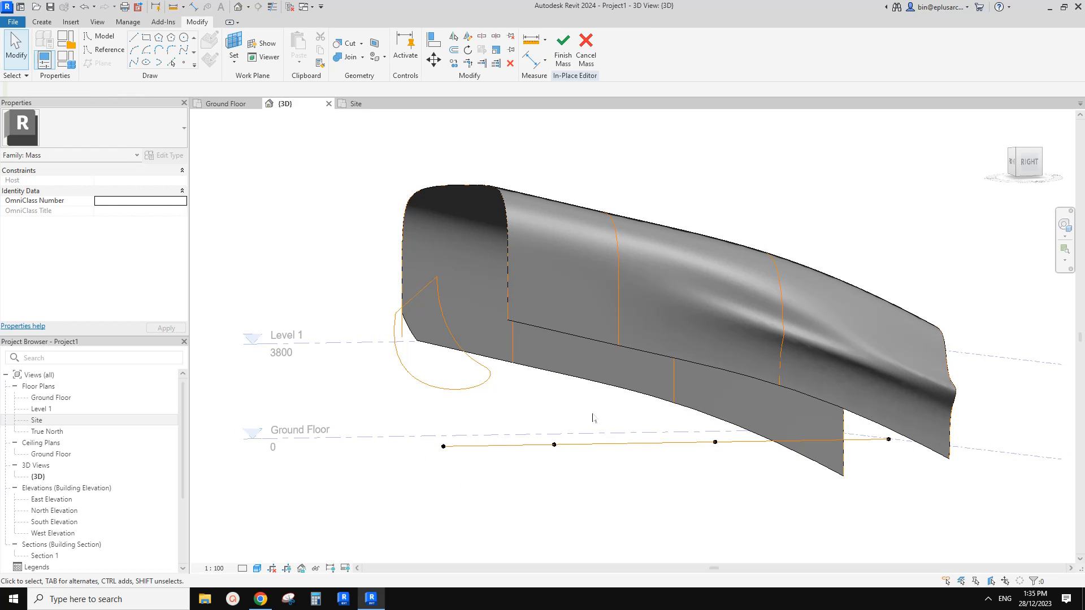
shift+middle_drag(580, 405, 597, 442)
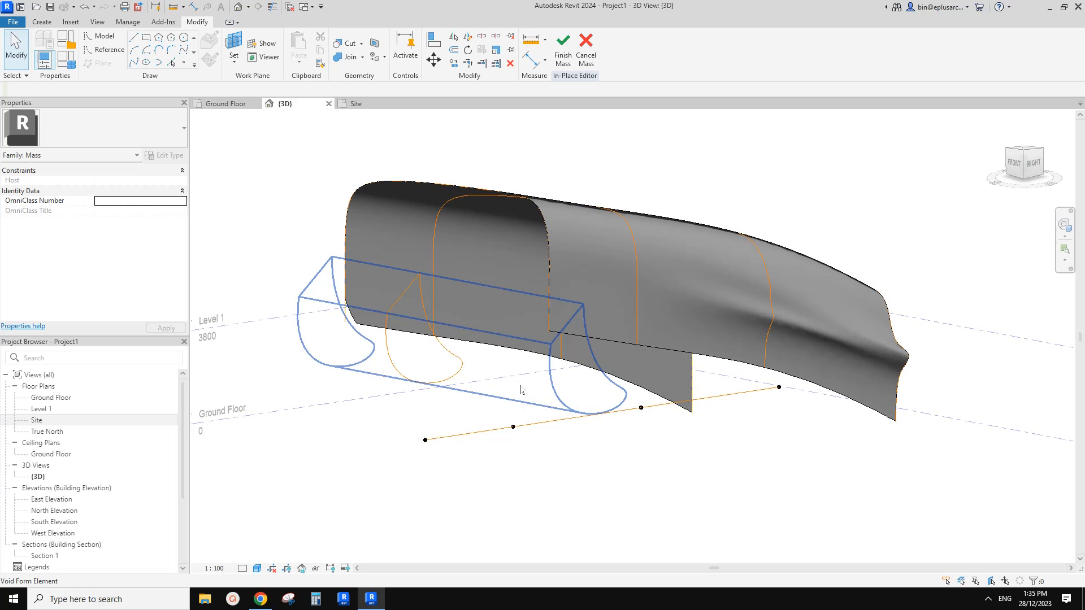
shift+middle_drag(524, 386, 481, 390)
Reselect the void and try again to cut the building form with it.
click(479, 388)
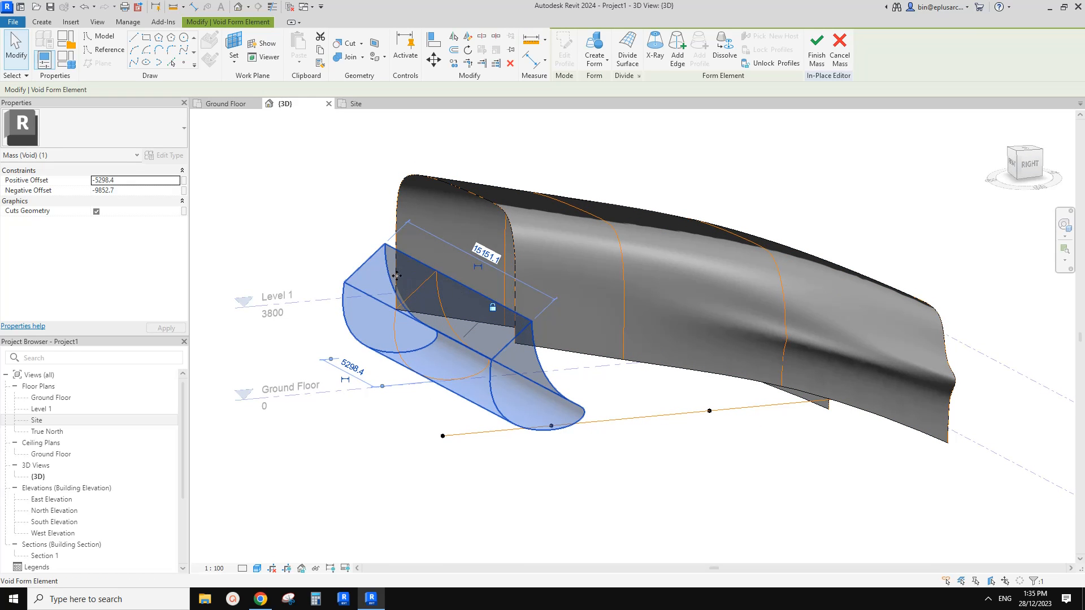
scroll(396, 276, up, 3)
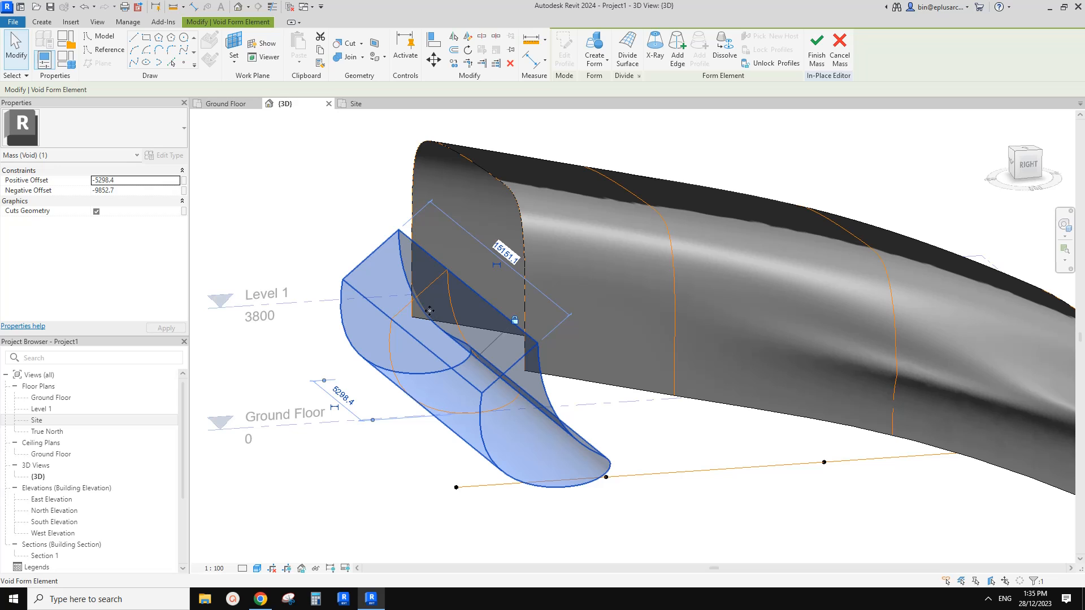
shift+middle_drag(485, 313, 601, 352)
click(339, 43)
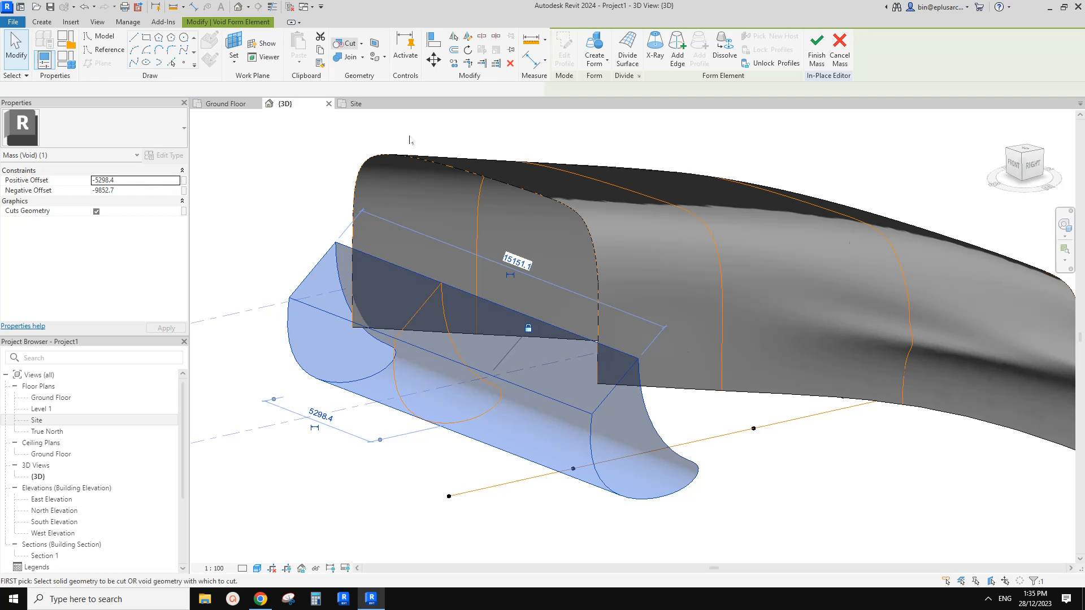
click(630, 312)
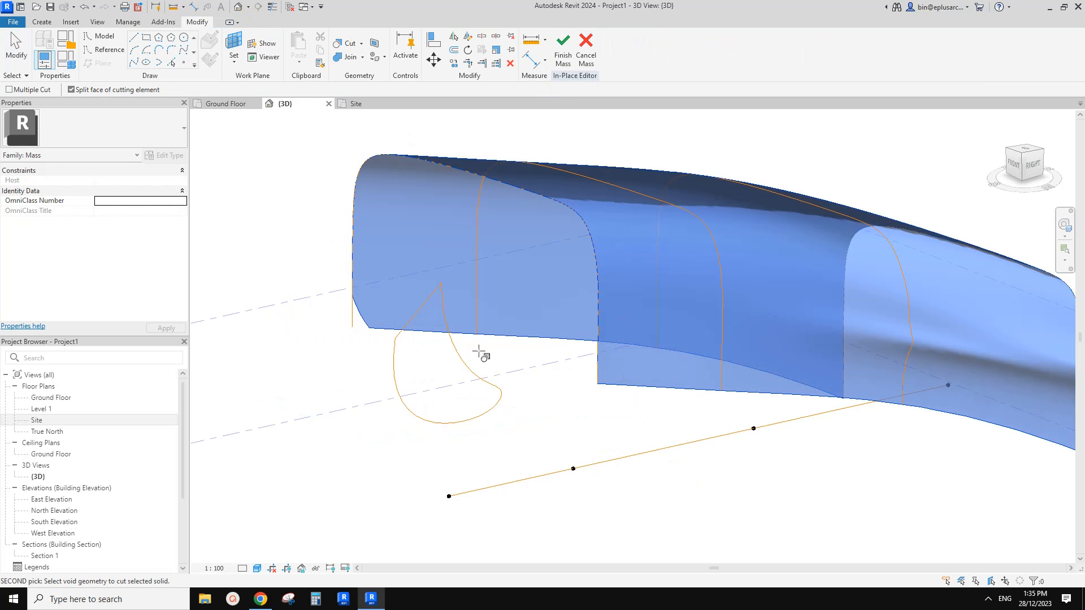
click(590, 361)
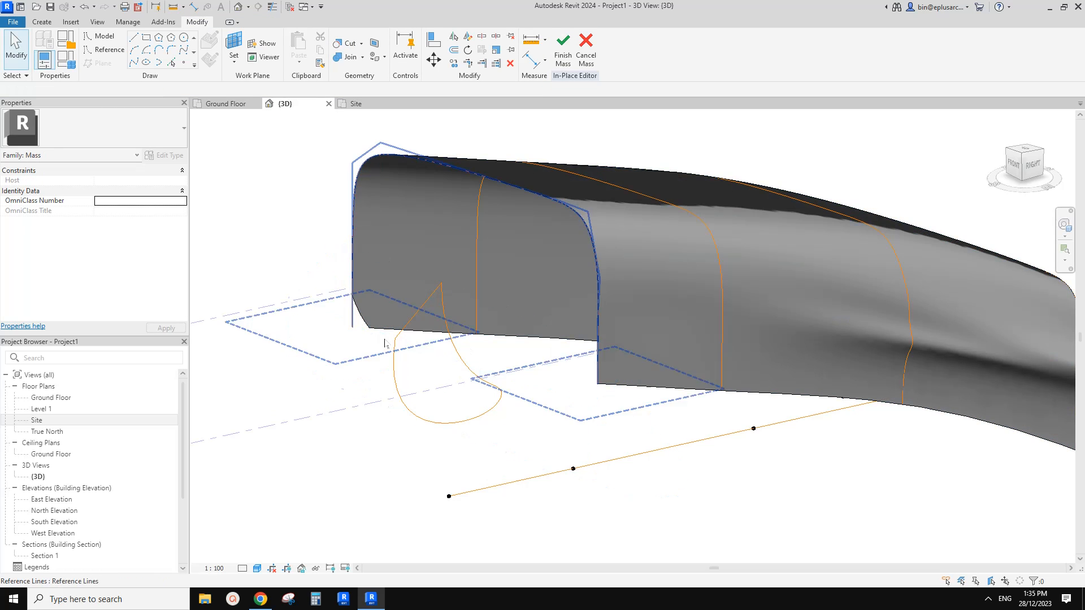
Delete the void form at the front of the building form.
click(387, 340)
key(Delete)
scroll(439, 311, down, 3)
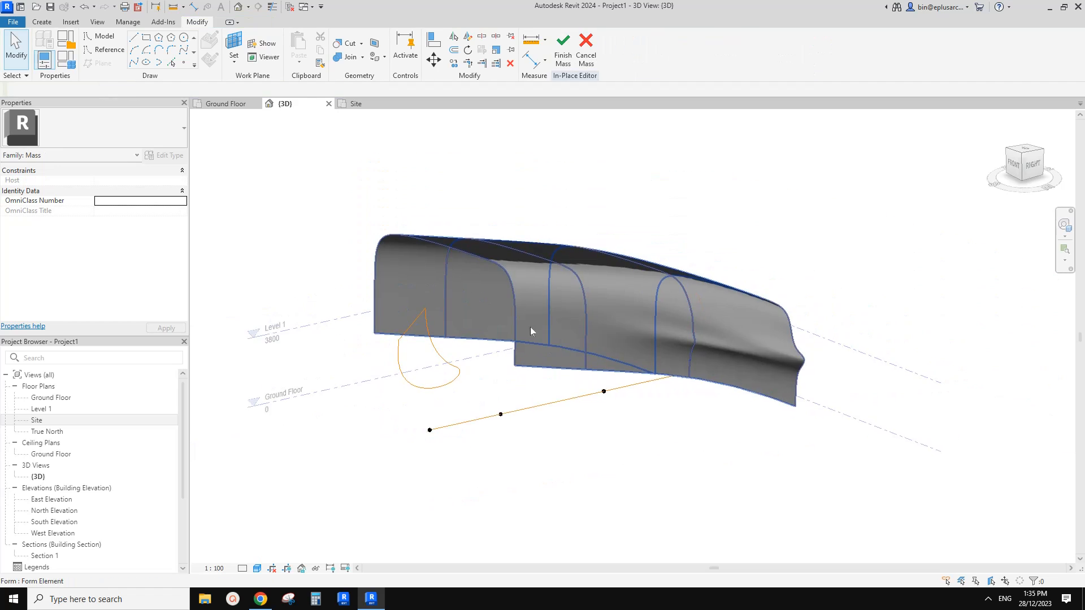
Examine the form's open front end and side walls from several angles, selecting the form.
shift+middle_drag(530, 327, 507, 343)
scroll(507, 338, up, 3)
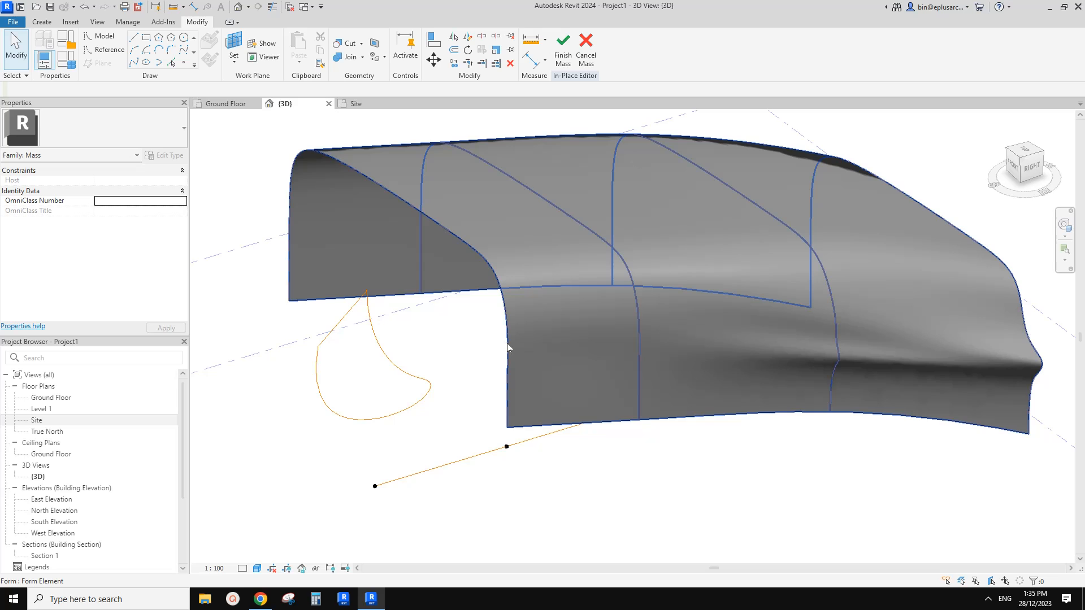
shift+middle_drag(507, 343, 498, 367)
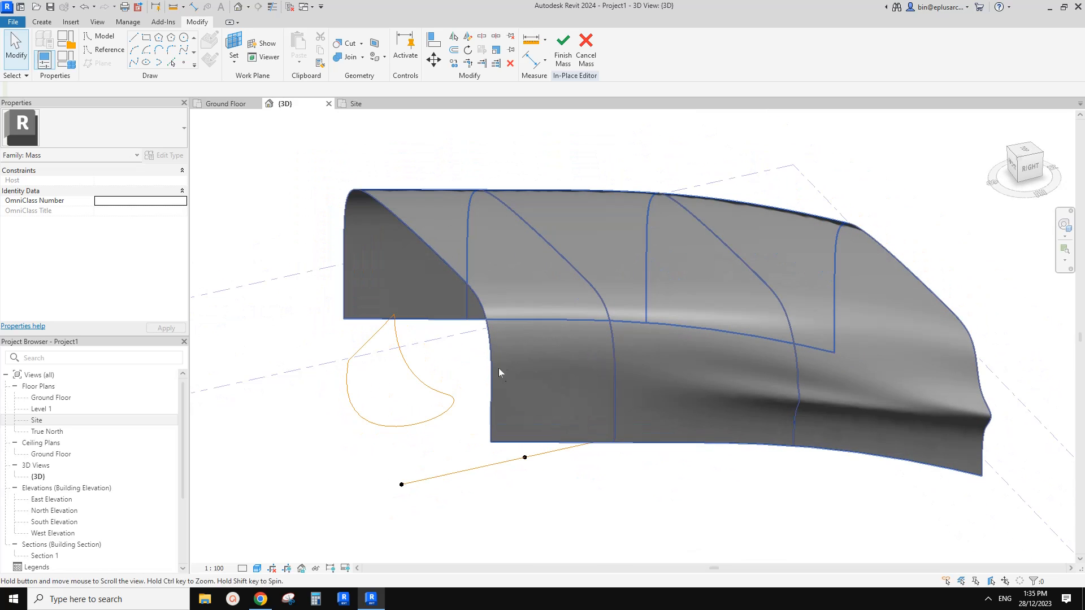
shift+middle_drag(341, 261, 535, 321)
mouse_move(562, 371)
shift+middle_down()
mouse_move(515, 356)
mouse_move(493, 412)
mouse_move(555, 370)
shift+middle_up()
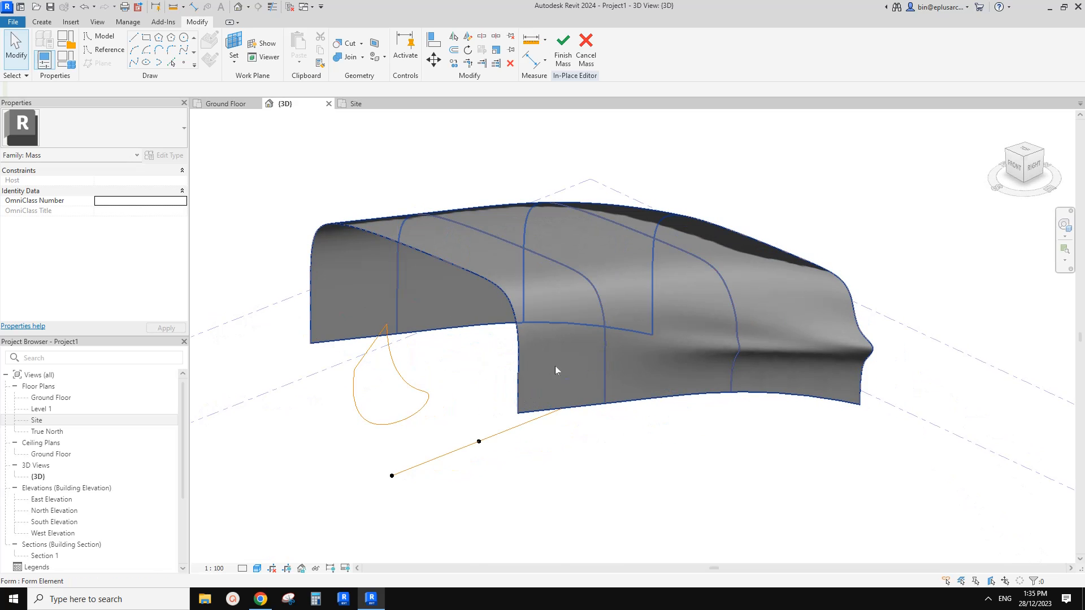
click(536, 337)
middle_drag(538, 334, 495, 437)
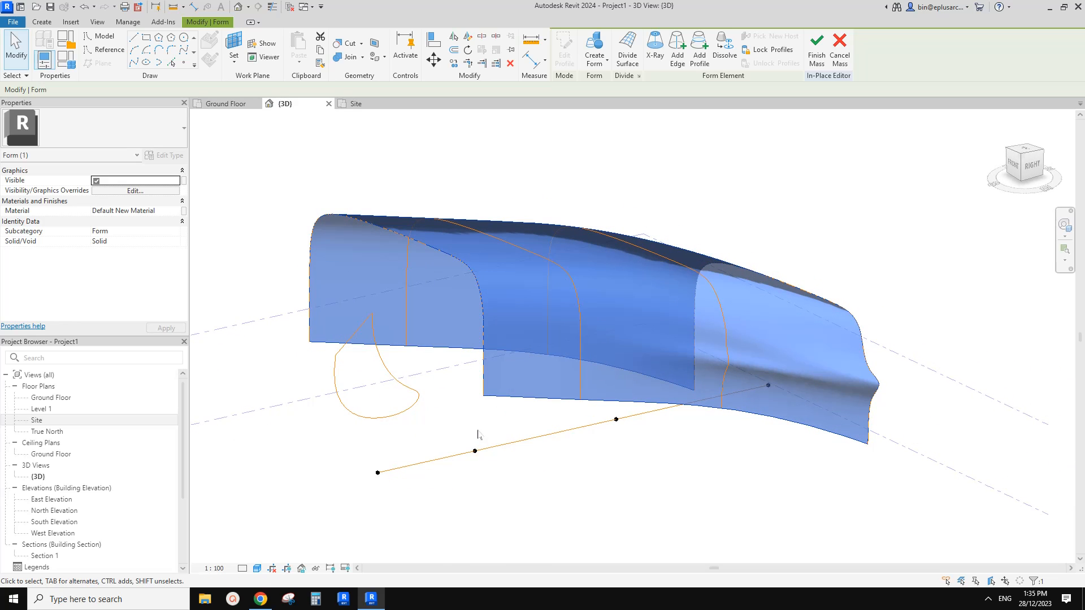
mouse_move(484, 434)
middle_down()
mouse_move(499, 443)
mouse_move(494, 428)
middle_up()
middle_drag(485, 373, 523, 373)
Delete the closed spline profile in front of the form.
click(416, 387)
scroll(454, 359, up, 1)
key(Delete)
scroll(470, 390, down, 2)
shift+middle_drag(613, 358, 591, 371)
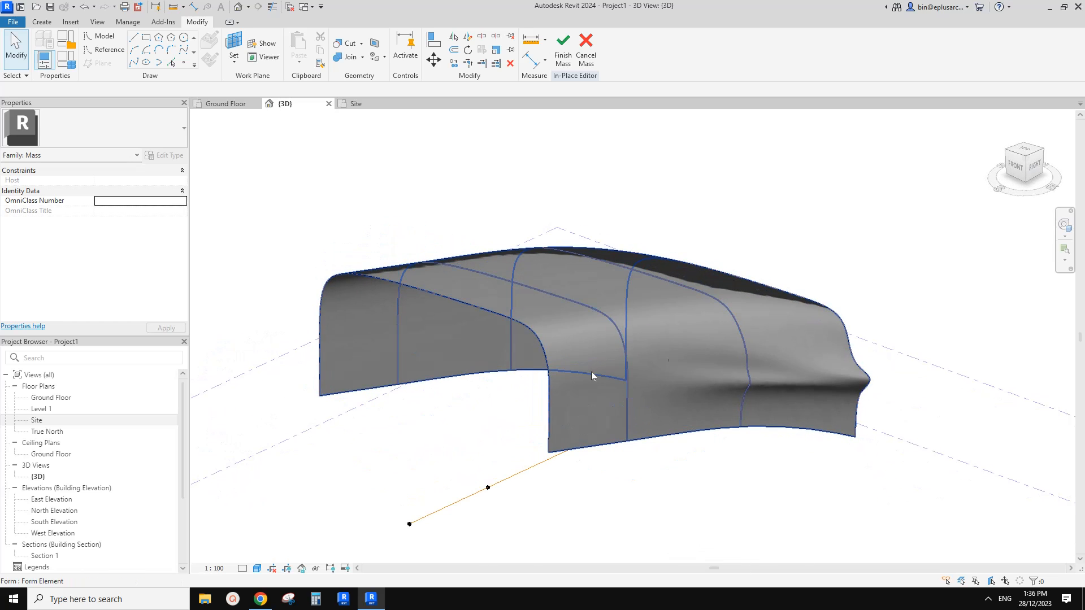
Select the form and compare its front opening with the building's reference photo in the Chrome document, returning to Revit each time.
click(523, 312)
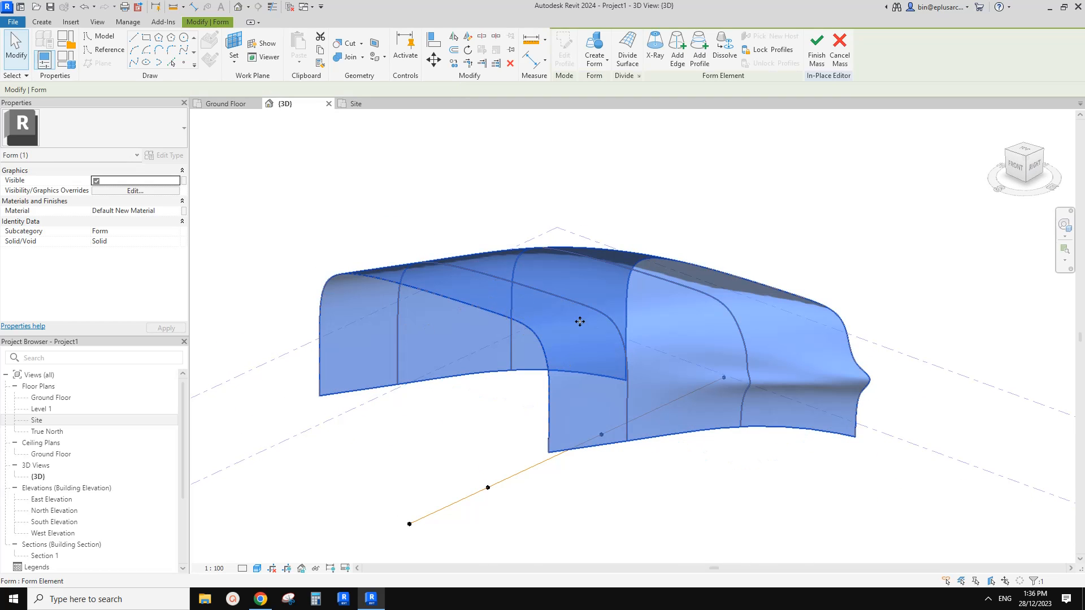
click(262, 604)
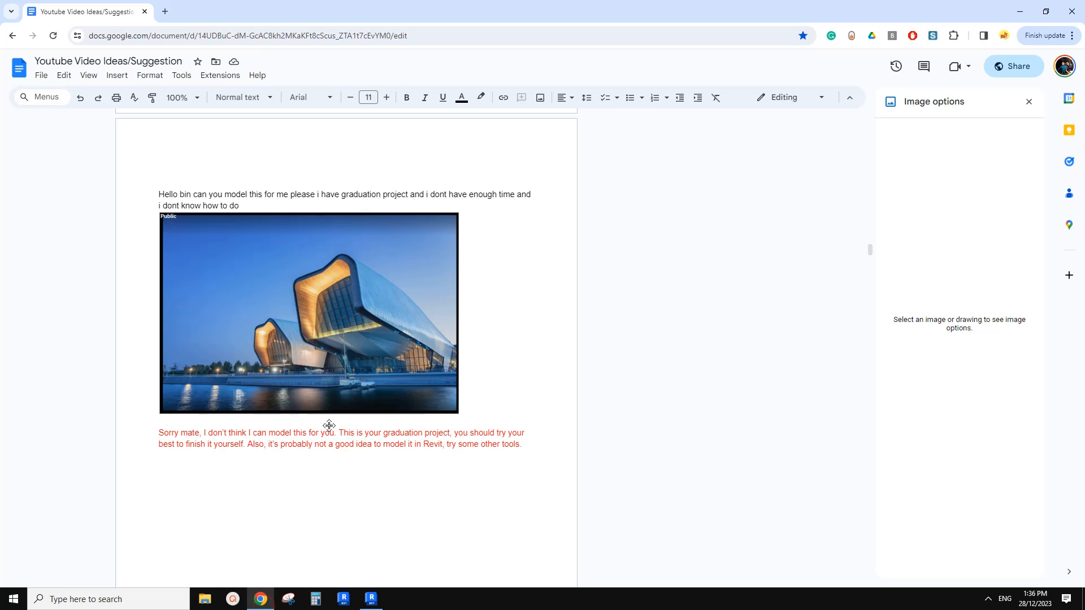
click(377, 604)
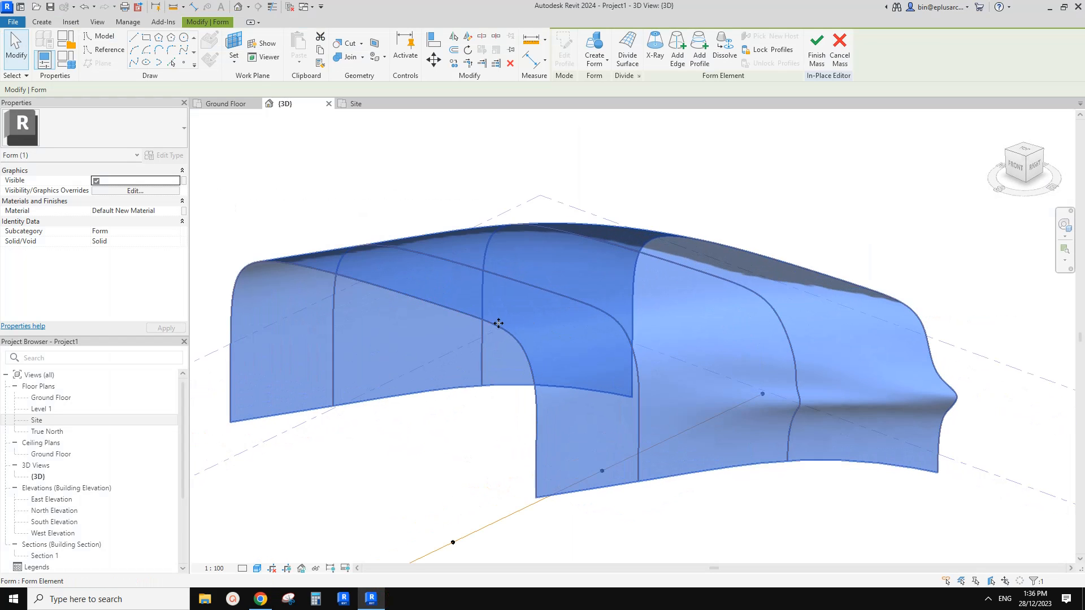
click(261, 600)
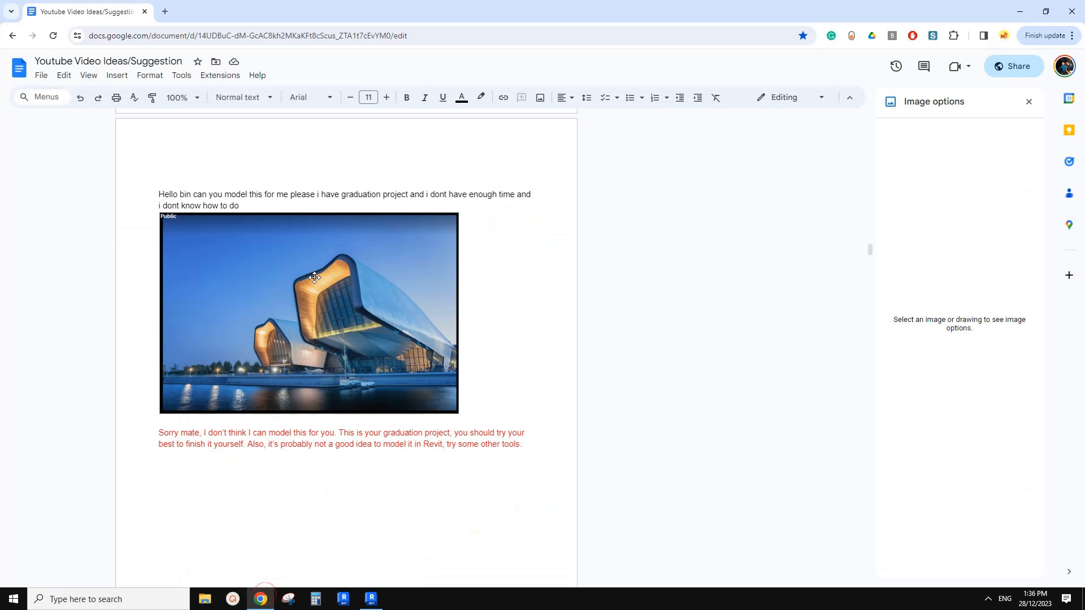
click(371, 600)
Back in Revit, offset copies of the form's front, second and third profile lines inward by 300 mm.
shift+middle_drag(395, 469, 496, 424)
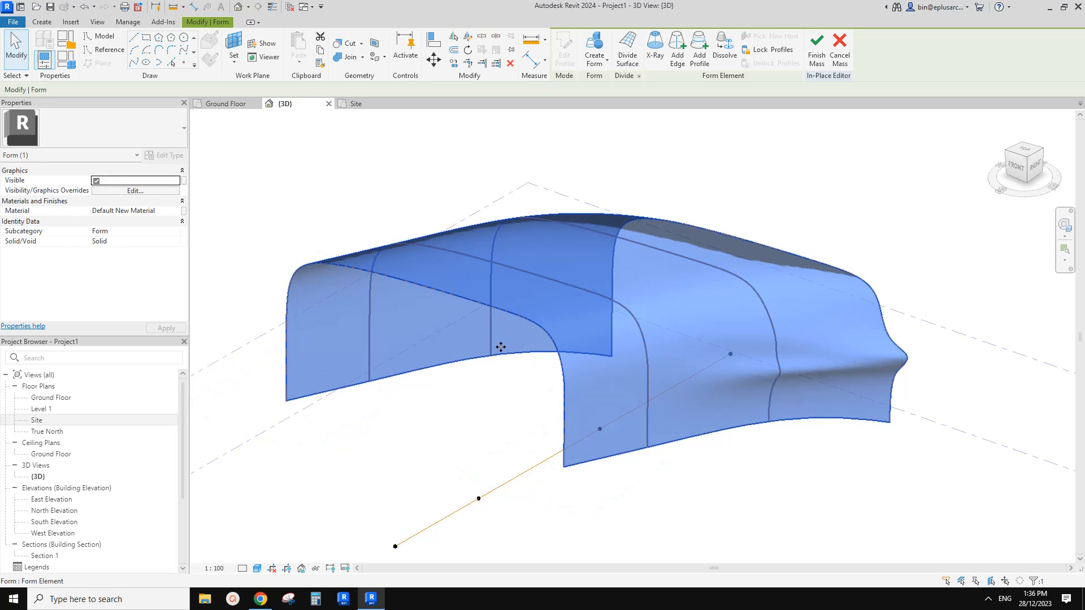
middle_drag(455, 349, 453, 365)
key(o)
key(f)
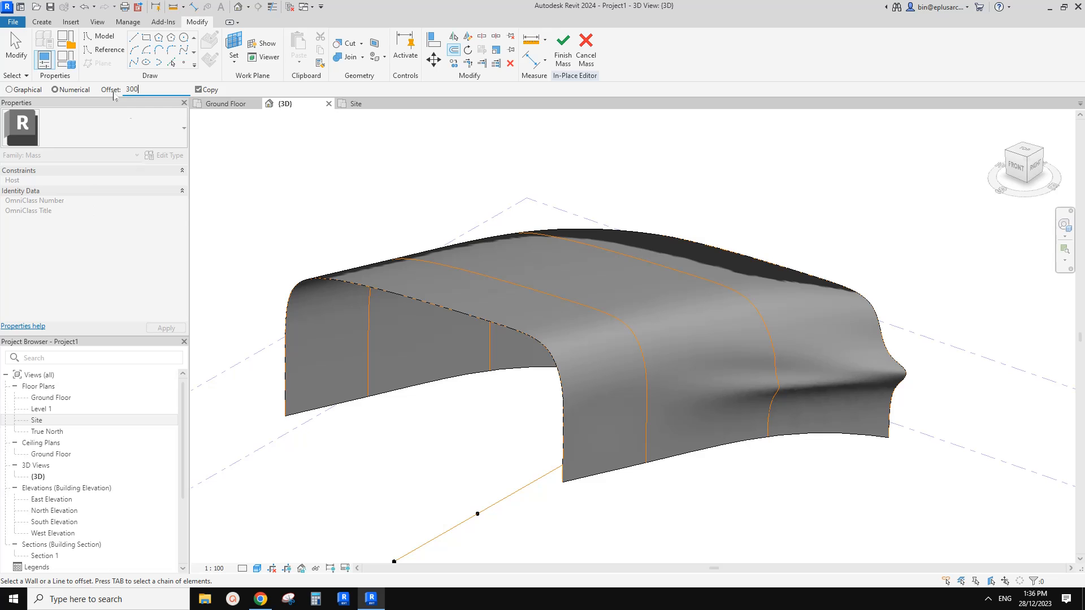
key(Return)
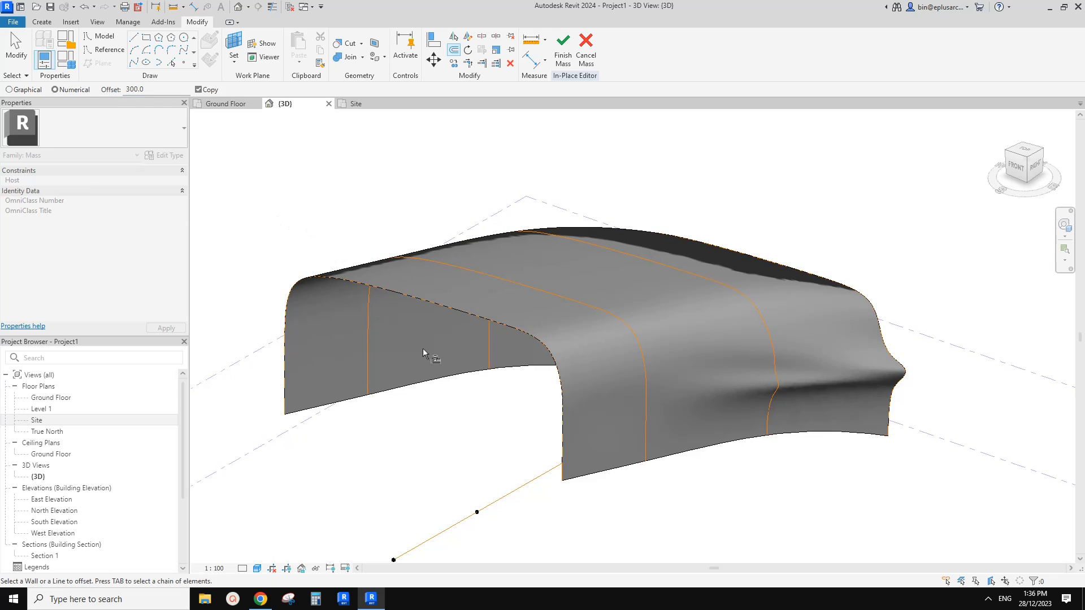
click(479, 323)
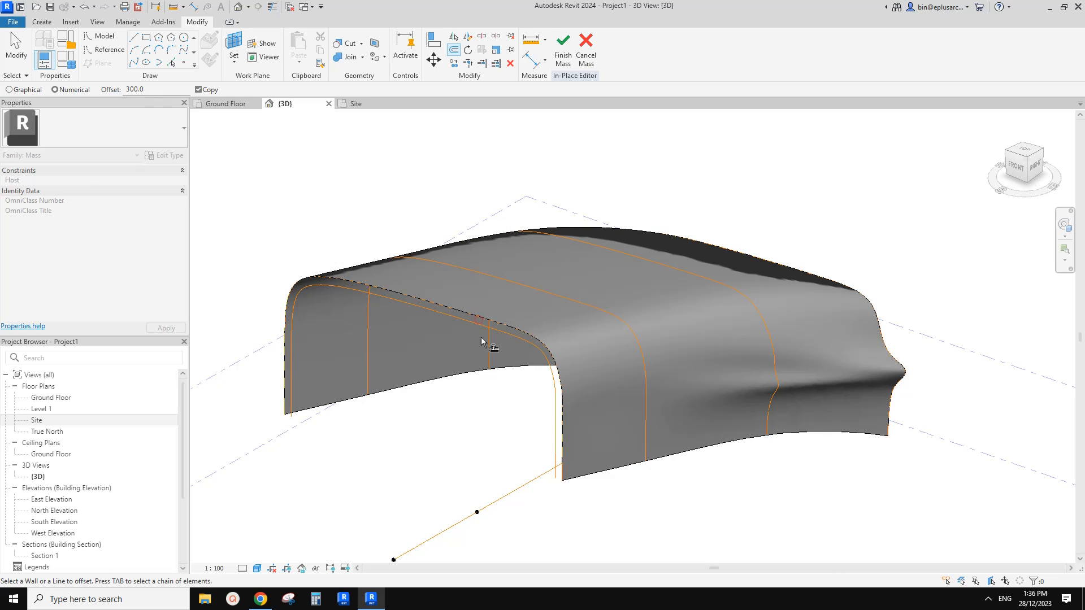
click(555, 296)
shift+middle_drag(558, 294, 612, 302)
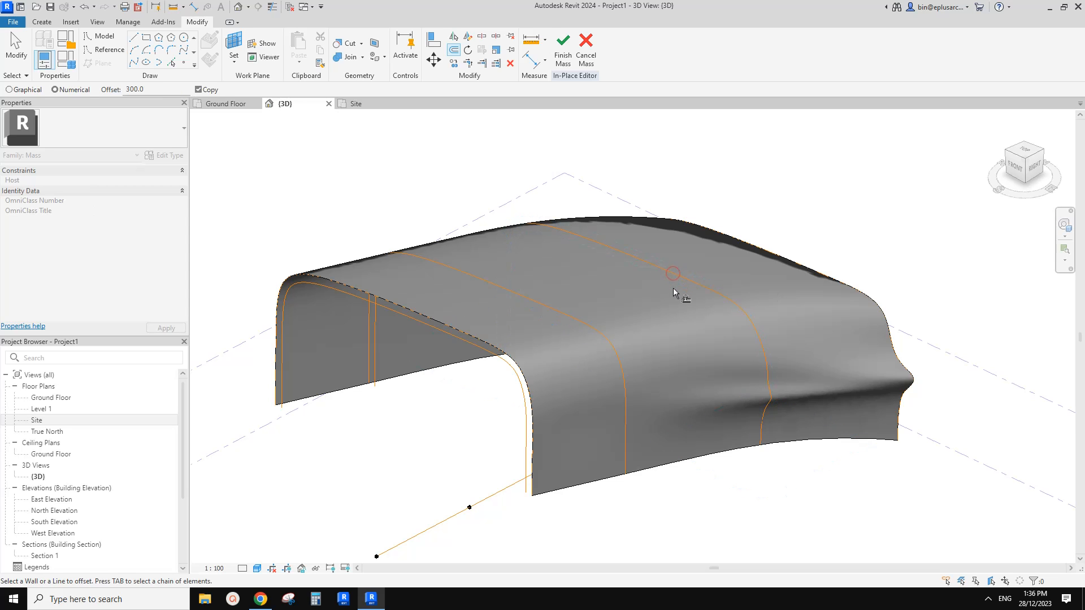
shift+middle_drag(673, 287, 689, 297)
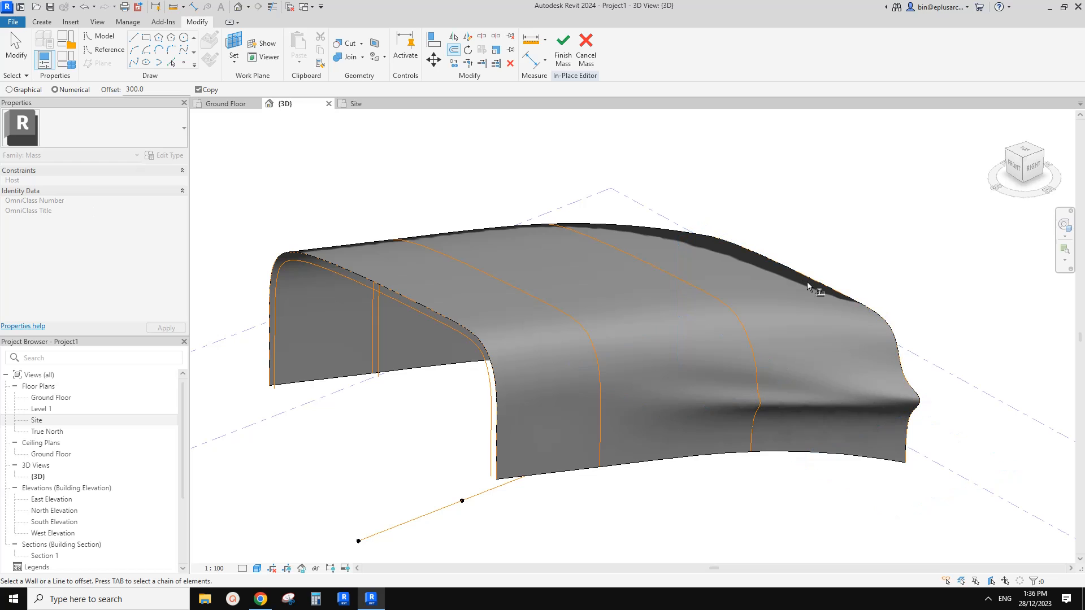
Try to offset a copy of the form's pinched rear profile line by 300 mm.
shift+middle_drag(910, 402, 903, 362)
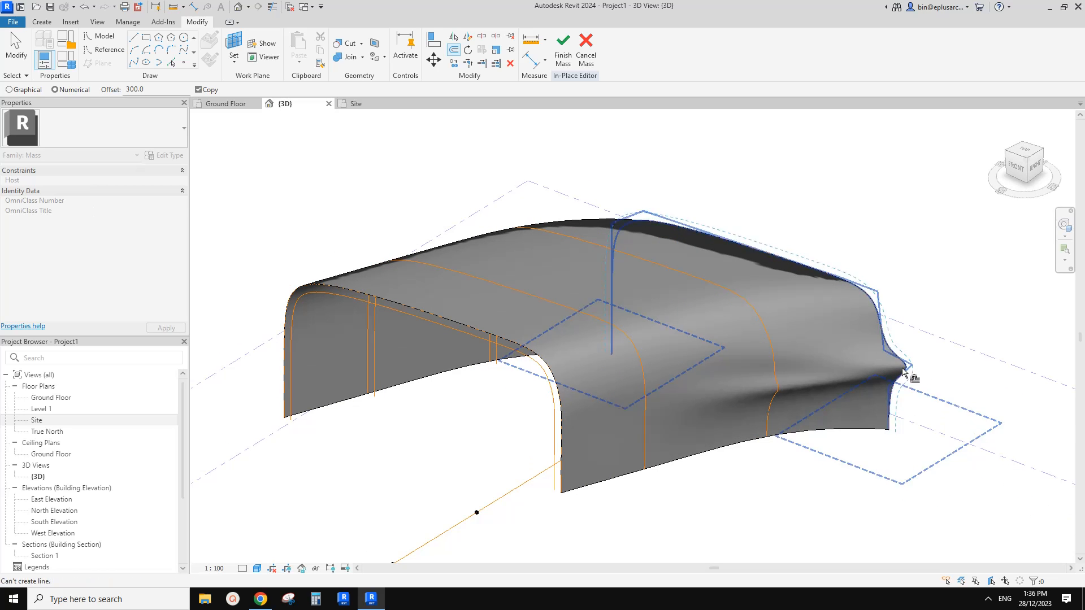
scroll(906, 368, up, 1)
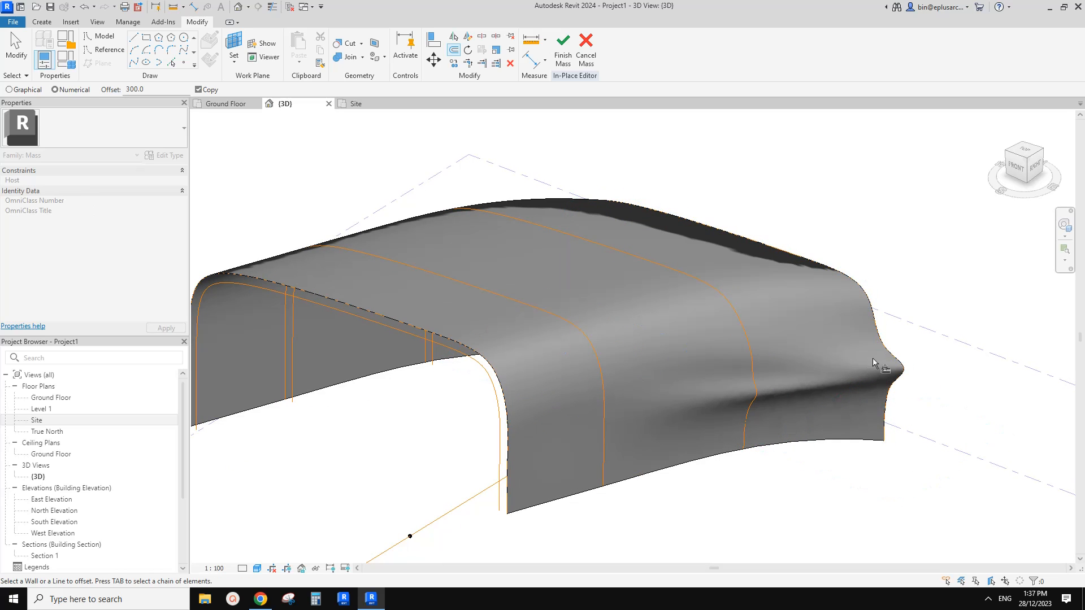
shift+middle_drag(873, 360, 833, 390)
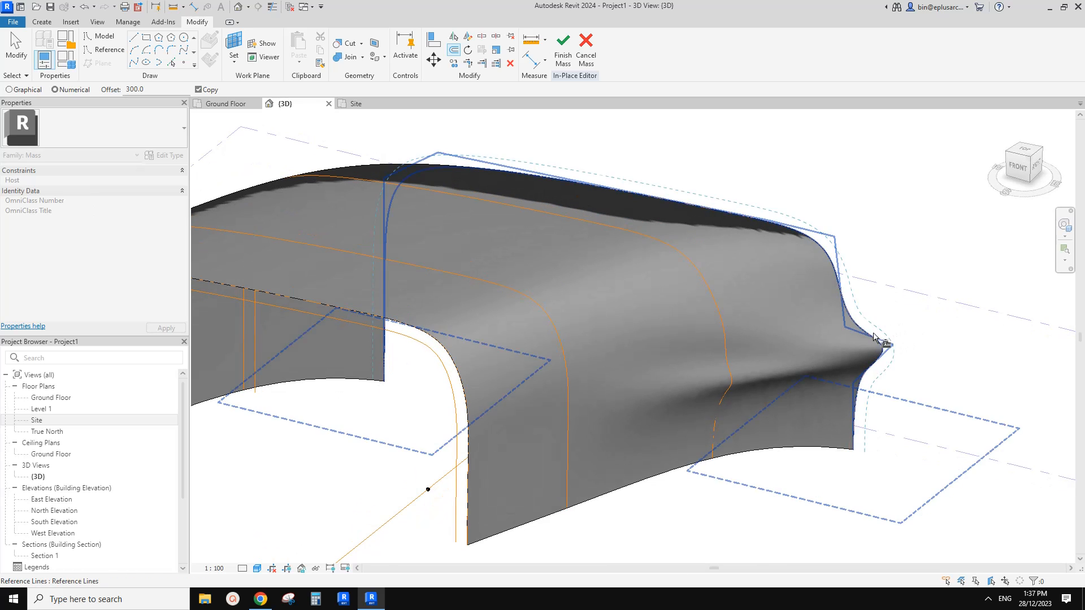
shift+middle_drag(875, 338, 497, 440)
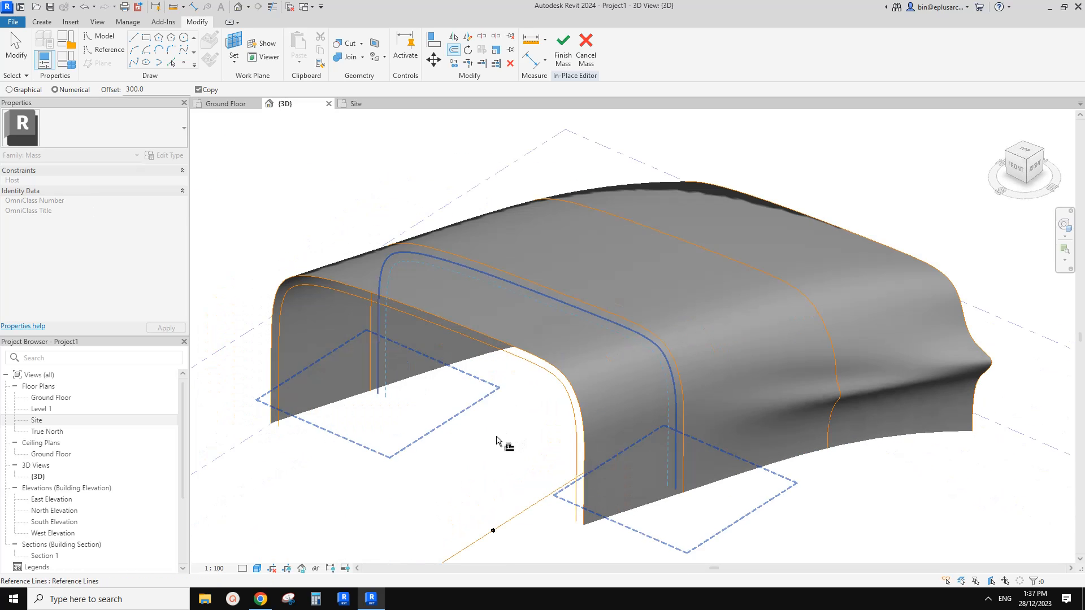
key(Escape)
scroll(382, 431, up, 4)
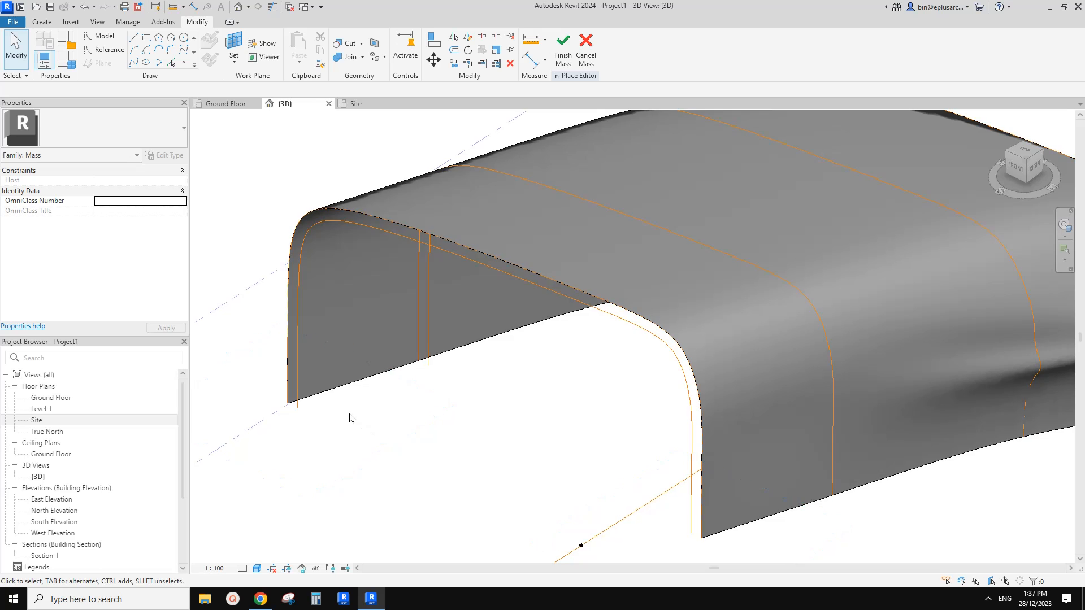
scroll(349, 418, down, 1)
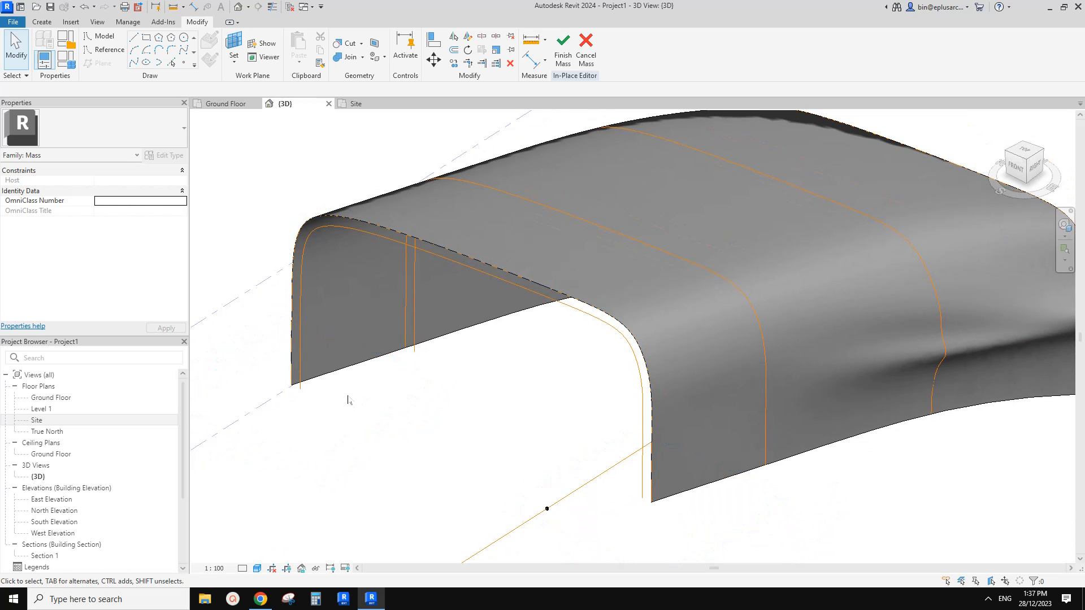
click(138, 40)
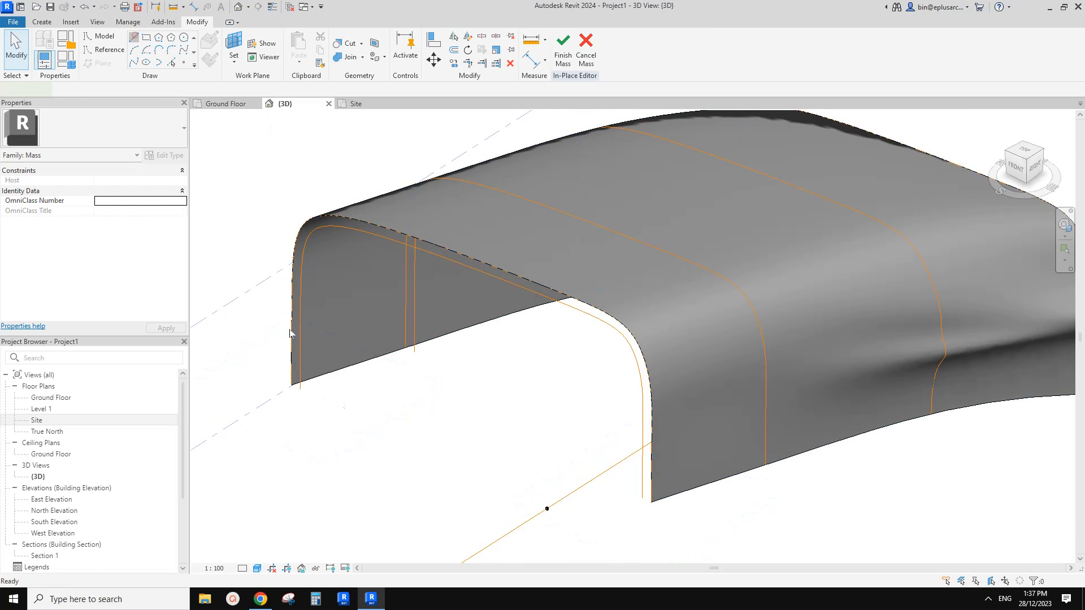
scroll(284, 387, up, 4)
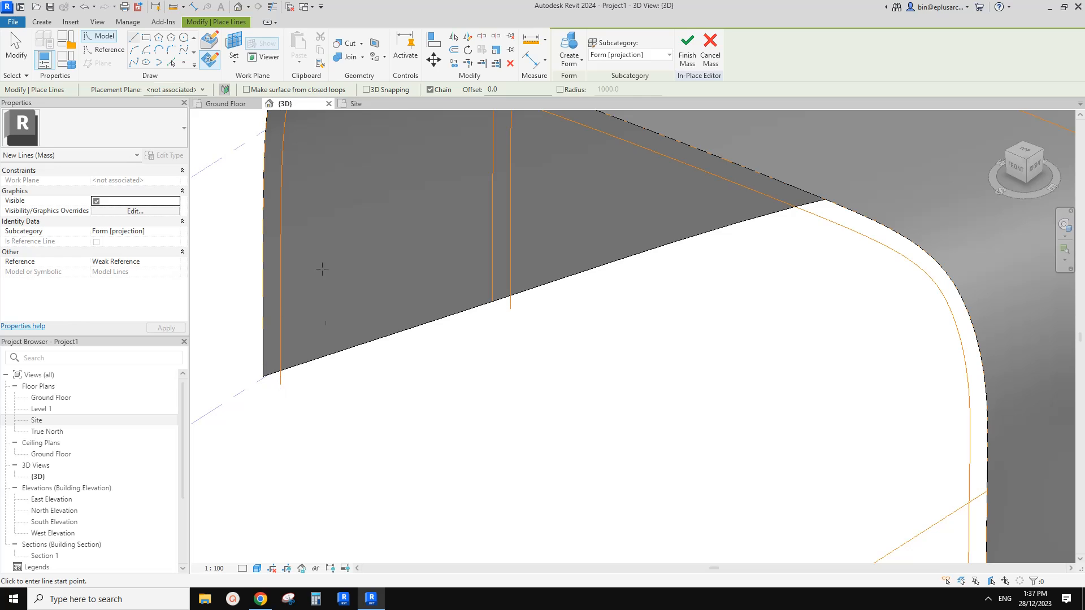
scroll(322, 269, down, 1)
middle_drag(322, 269, 342, 278)
key(Escape)
click(307, 374)
scroll(337, 384, down, 2)
middle_drag(336, 384, 363, 344)
key(Escape)
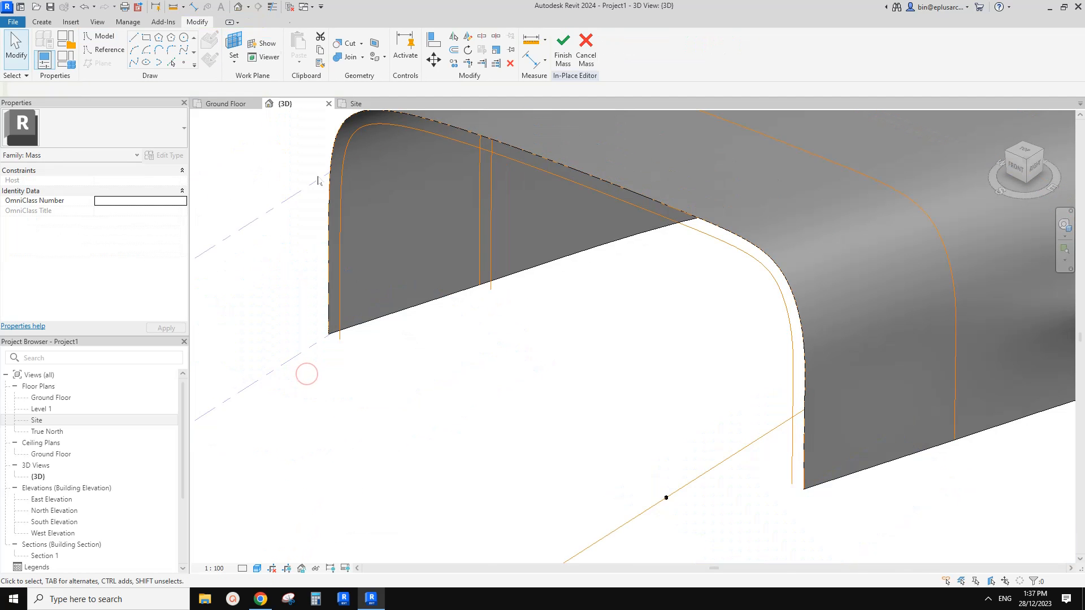
Set the outermost reference point as the work plane and draw a reference line joining the outer and inner front profiles at the far side's base.
click(134, 38)
click(104, 50)
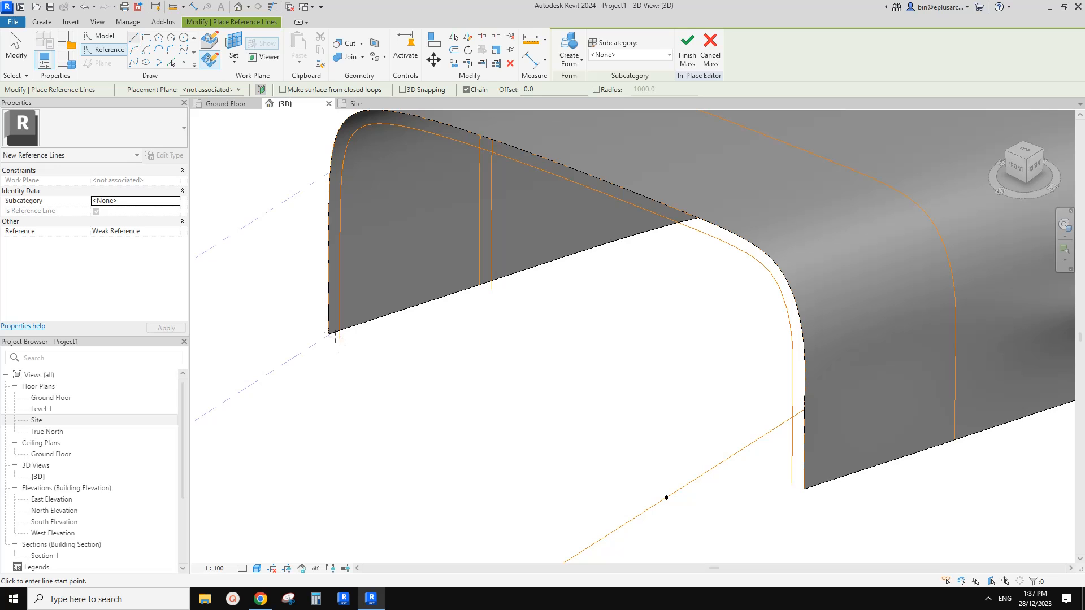
scroll(377, 354, down, 3)
shift+middle_drag(411, 302, 431, 363)
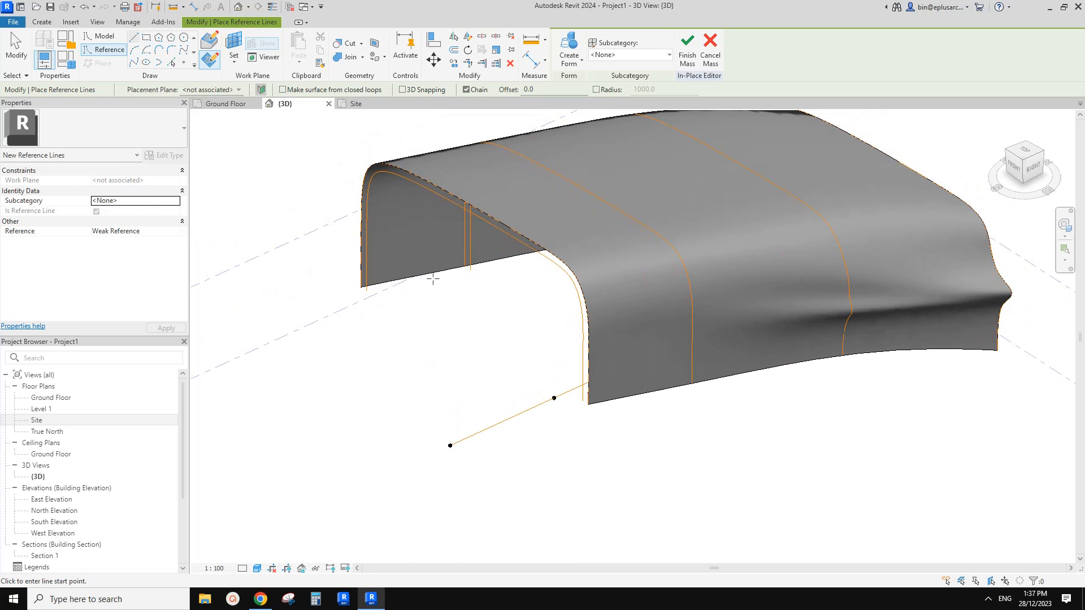
shift+middle_drag(432, 278, 436, 305)
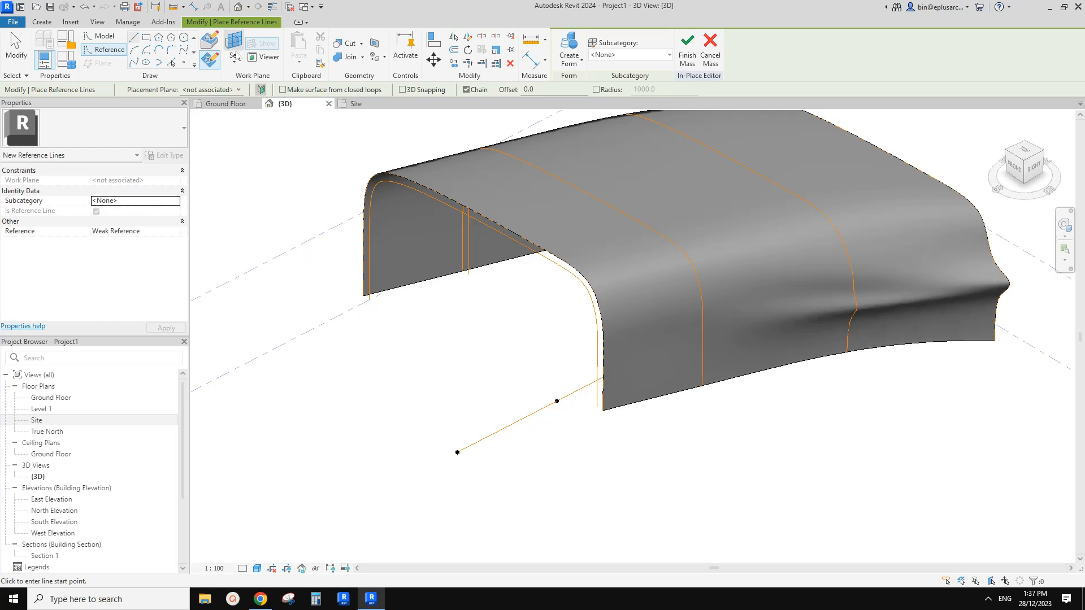
key(Escape)
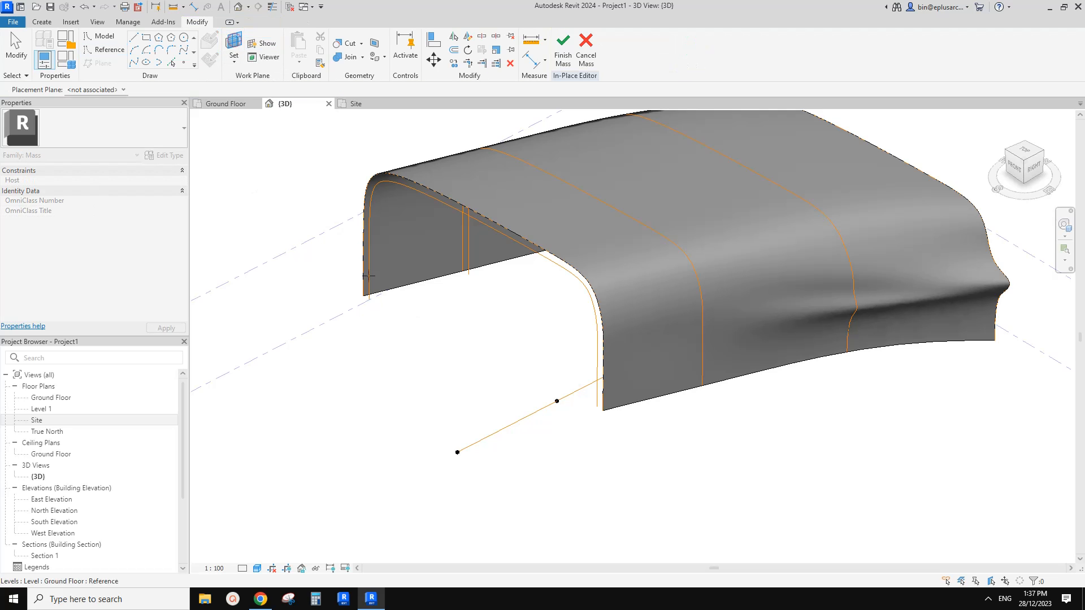
click(459, 452)
click(118, 50)
scroll(371, 300, up, 5)
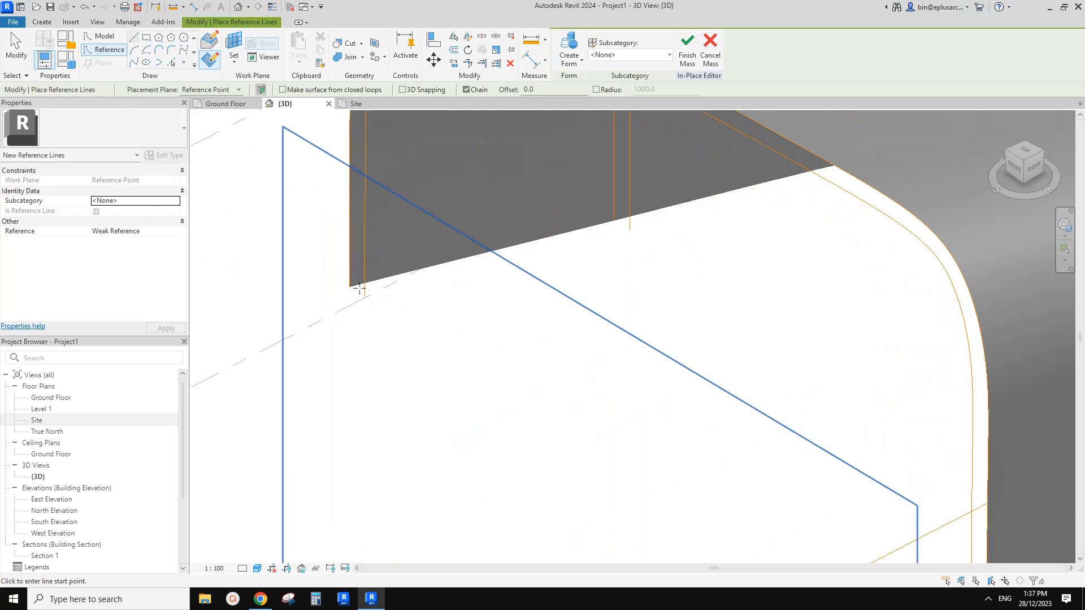
click(361, 290)
click(350, 286)
Draw a short reference line joining the outer and inner front profiles at the near side's base.
scroll(480, 306, down, 2)
middle_drag(522, 320, 410, 202)
key(Escape)
click(647, 346)
click(653, 351)
key(Escape)
key(Escape)
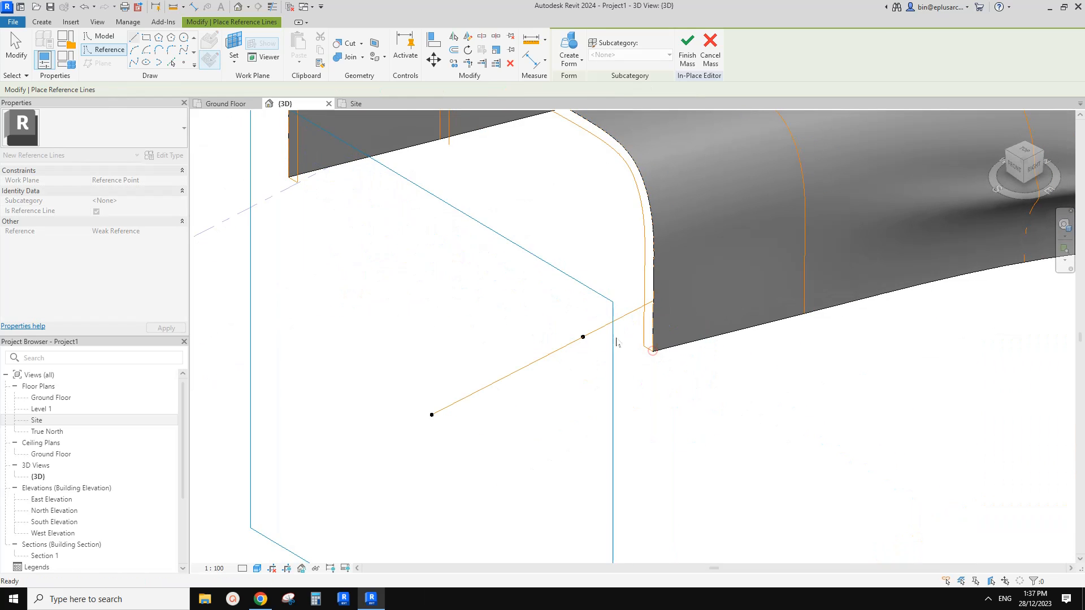
Select the closed chain of reference lines formed by the outer and inner front profiles.
scroll(486, 289, down, 2)
middle_drag(486, 289, 487, 408)
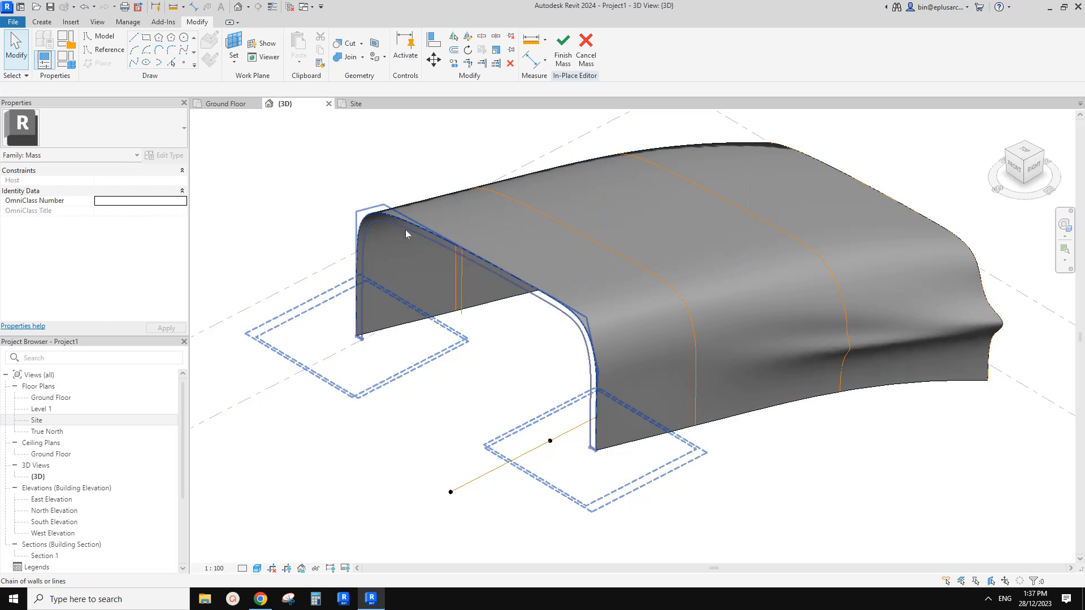
click(503, 276)
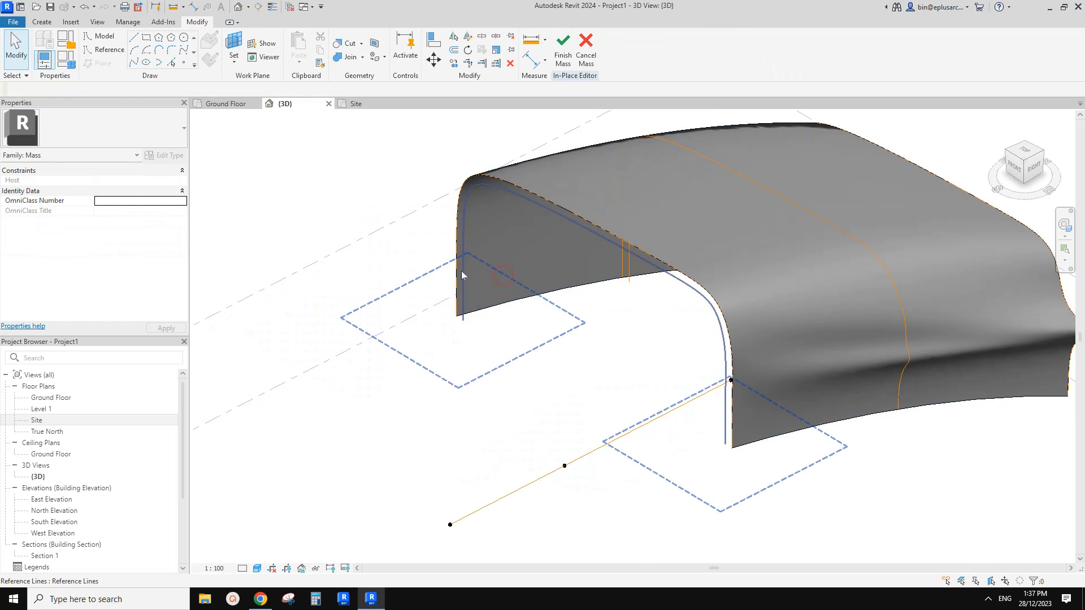
click(472, 275)
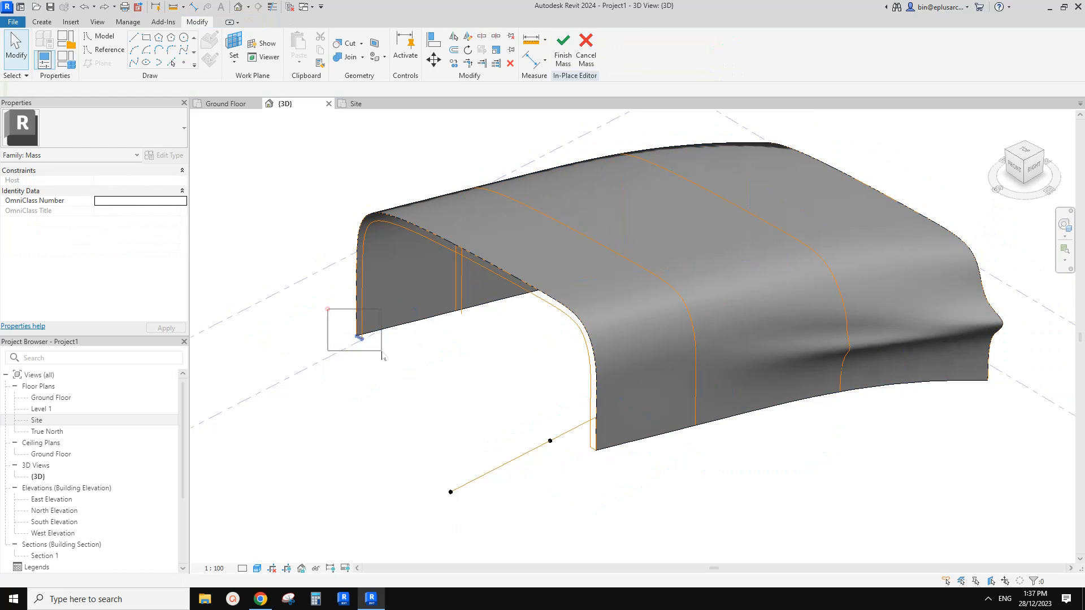
Delete the two short reference lines joining the outer and inner front profiles at their bases.
click(362, 333)
click(560, 459)
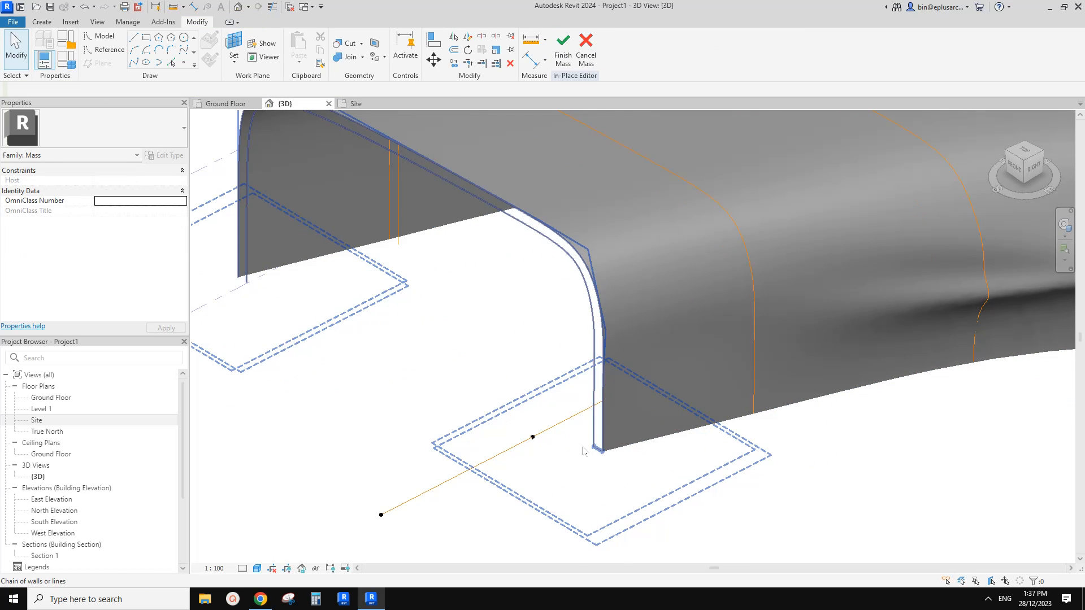
click(622, 465)
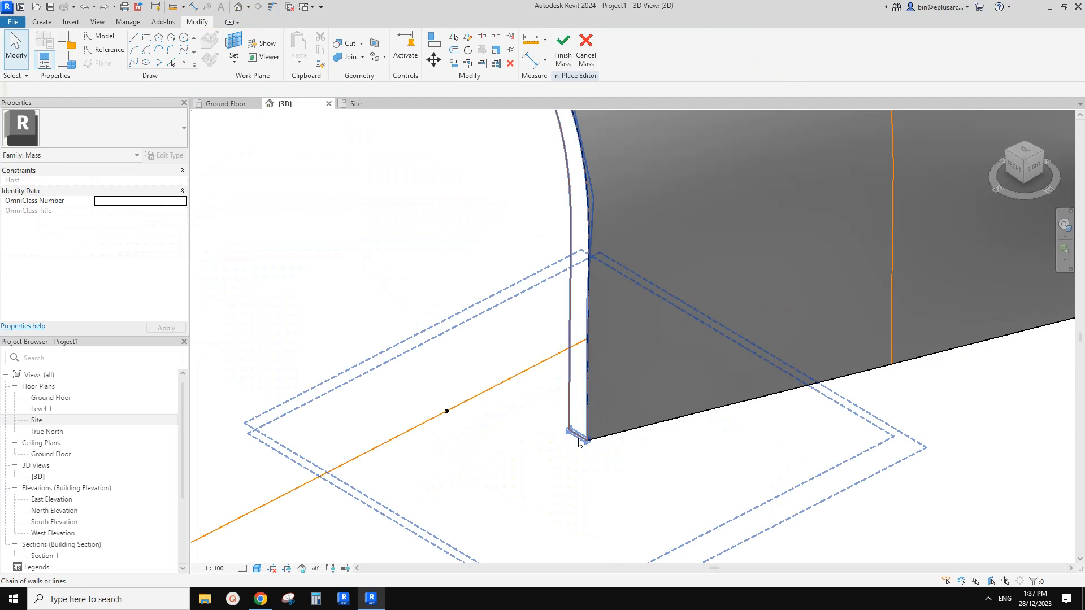
click(575, 434)
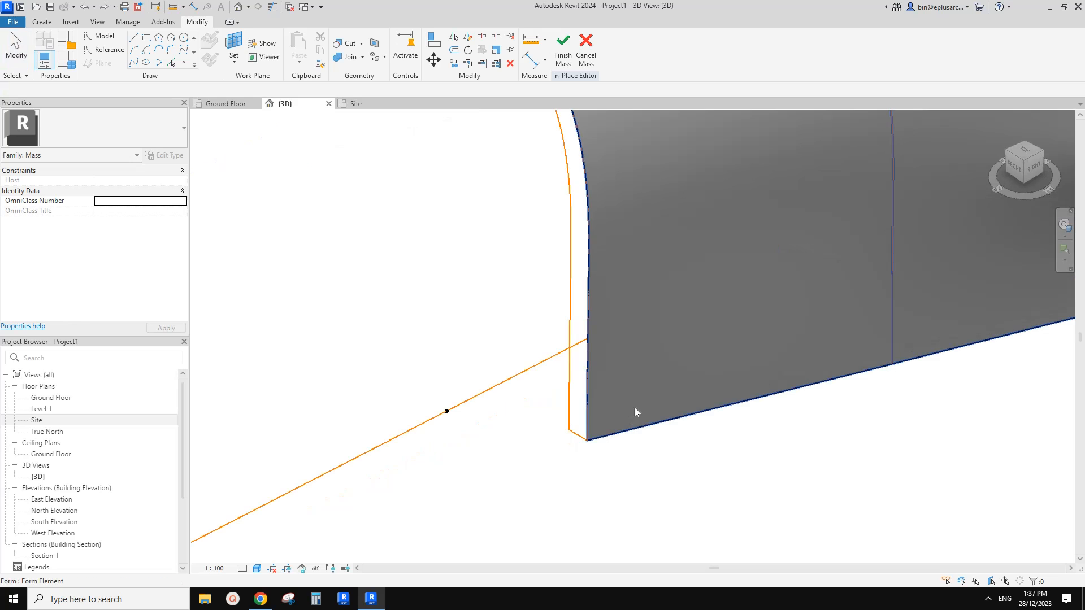
click(574, 436)
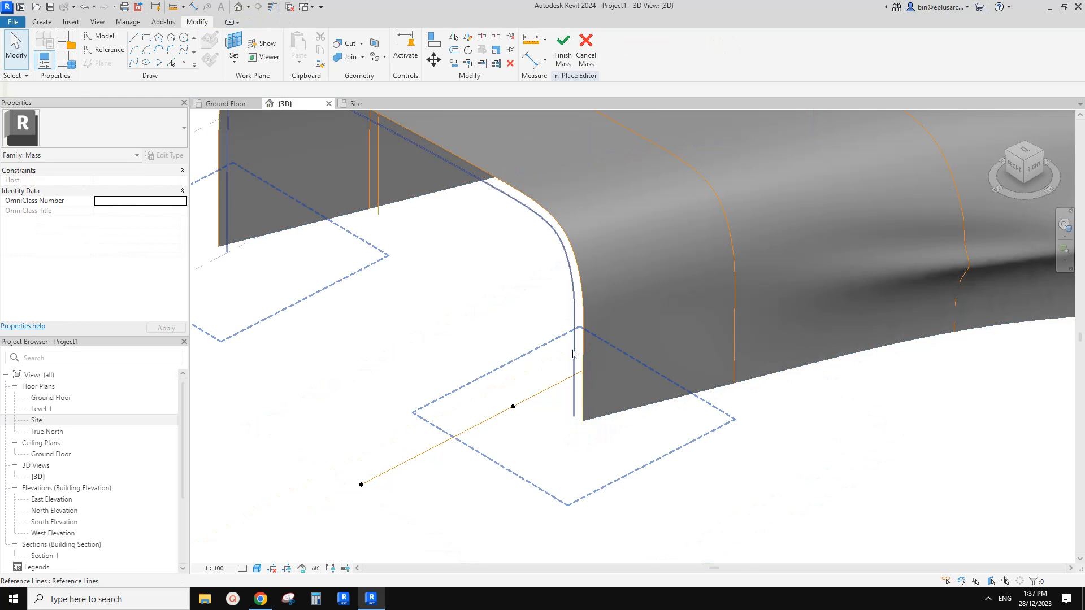
Delete the three inner offset profile lines at the front, second and third positions of the form.
click(573, 354)
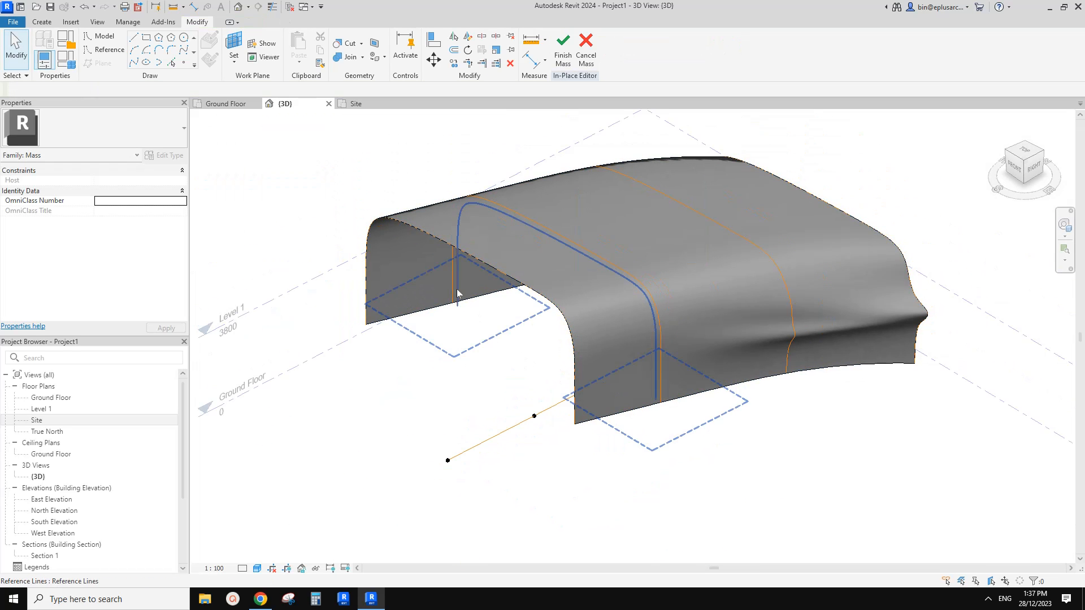
click(457, 293)
key(Escape)
shift+middle_drag(526, 294, 650, 248)
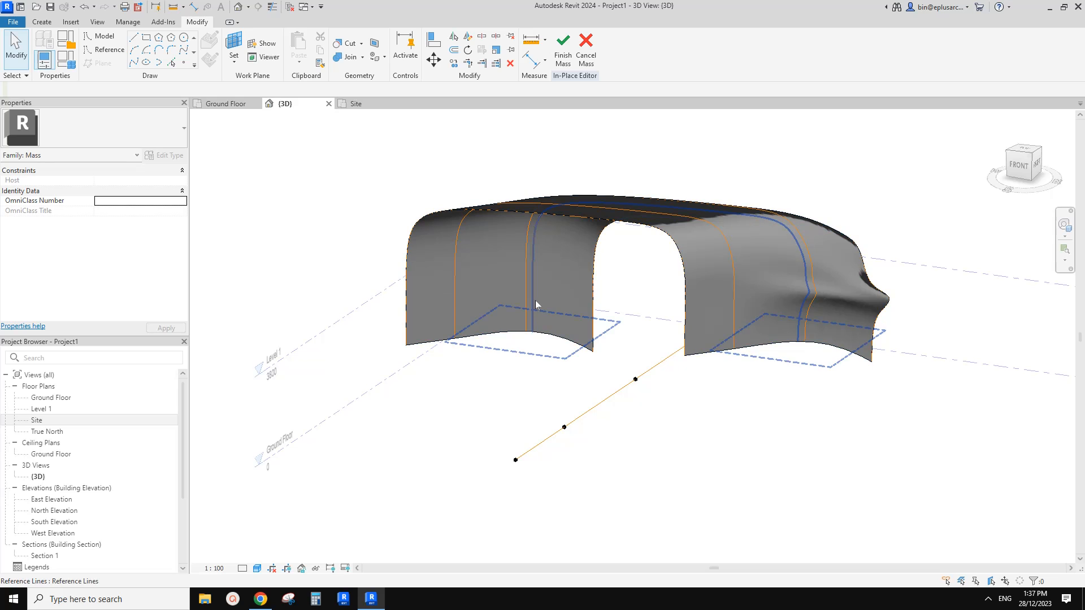
click(535, 301)
key(Escape)
Check the form from several angles and finish the in-place mass.
shift+middle_drag(548, 229, 552, 333)
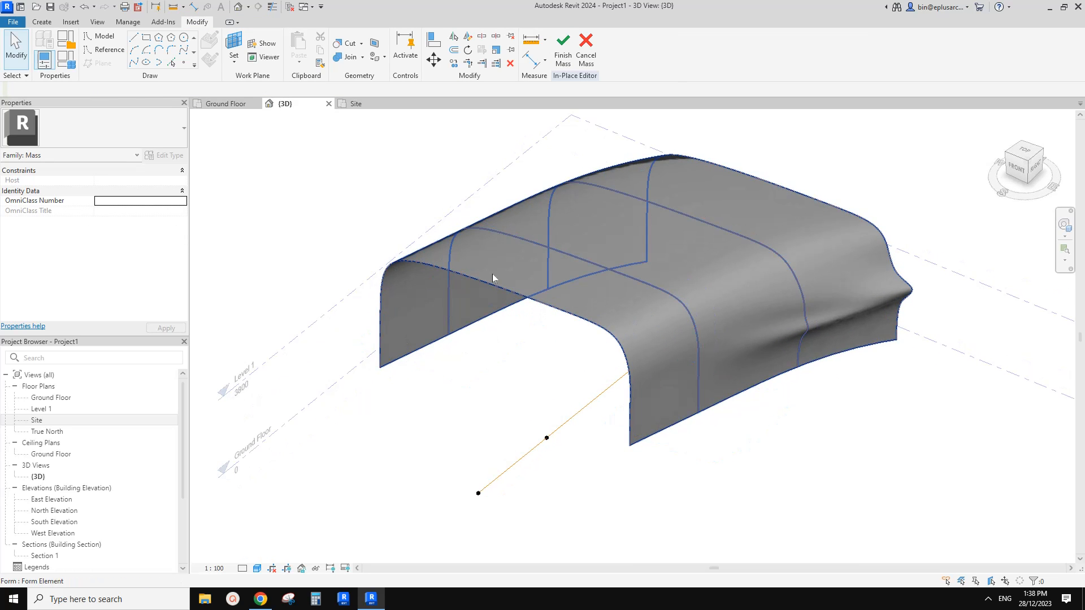
shift+middle_drag(642, 365, 646, 381)
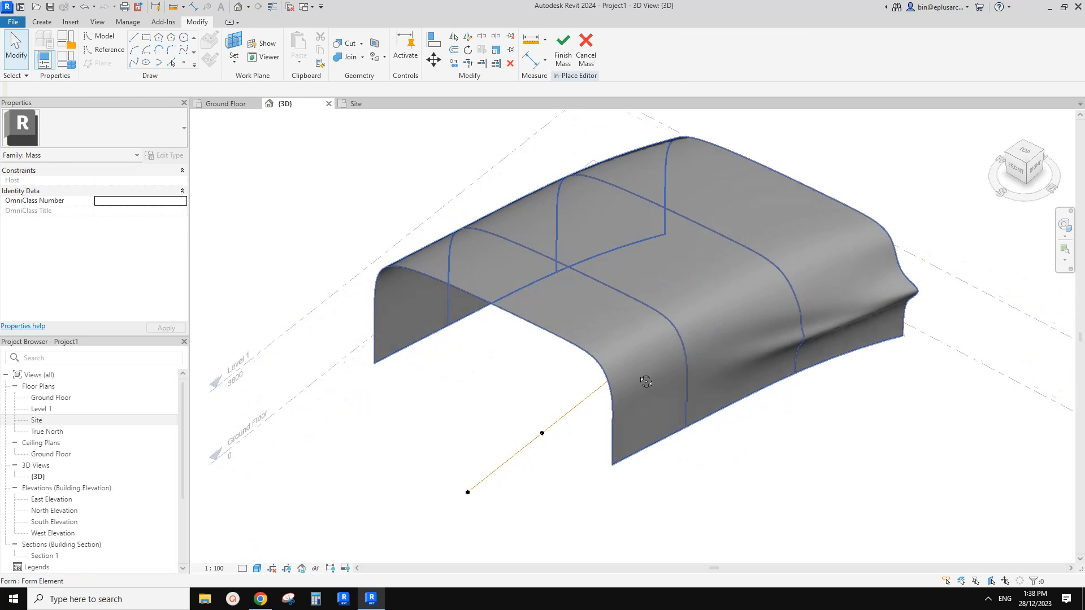
scroll(539, 348, up, 1)
middle_drag(536, 347, 531, 347)
middle_drag(458, 173, 442, 183)
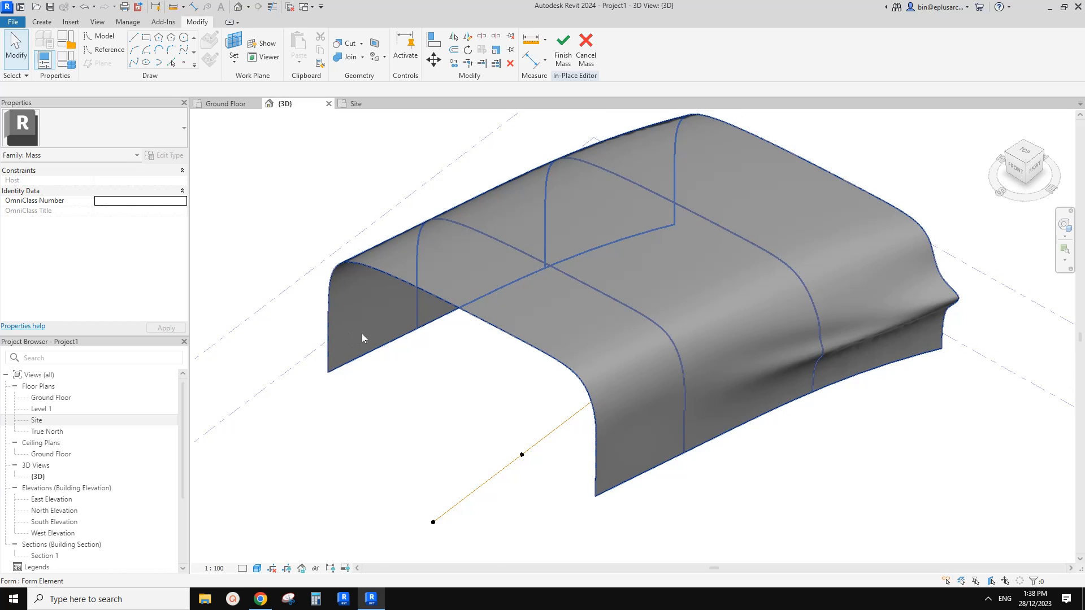
middle_drag(362, 334, 358, 337)
click(563, 50)
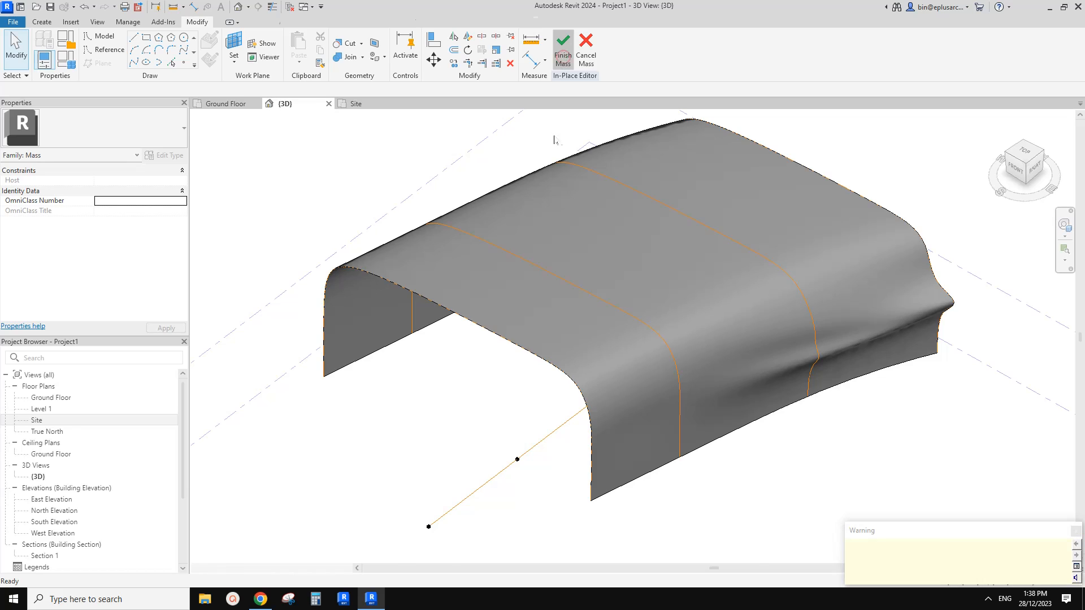
Create a Generic 300mm Wall by face on the curved mass surface, with its location line at Finish Face: Exterior.
click(50, 21)
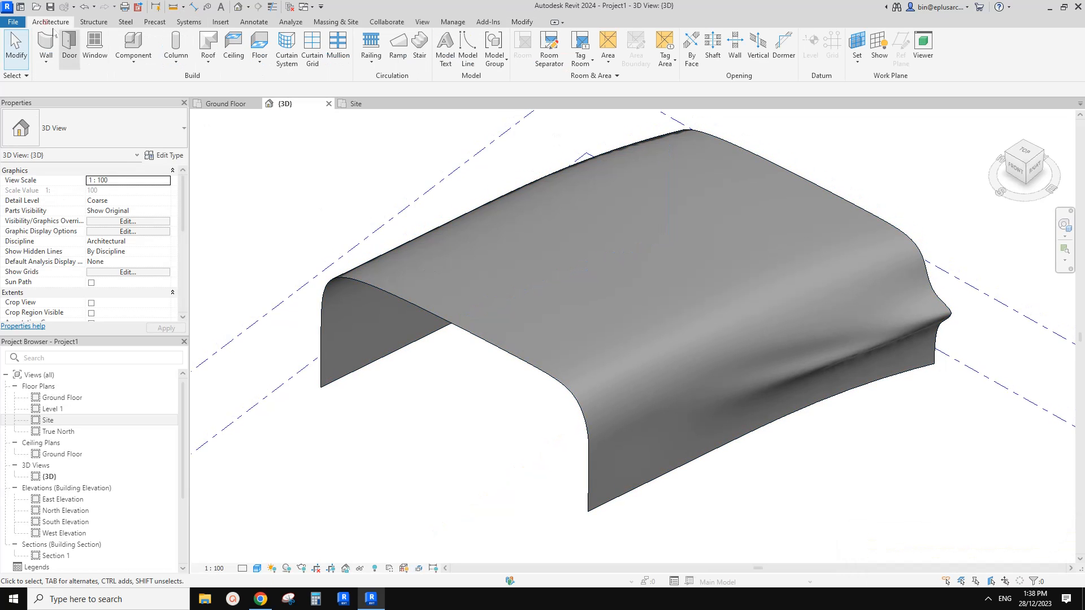
click(45, 61)
click(82, 128)
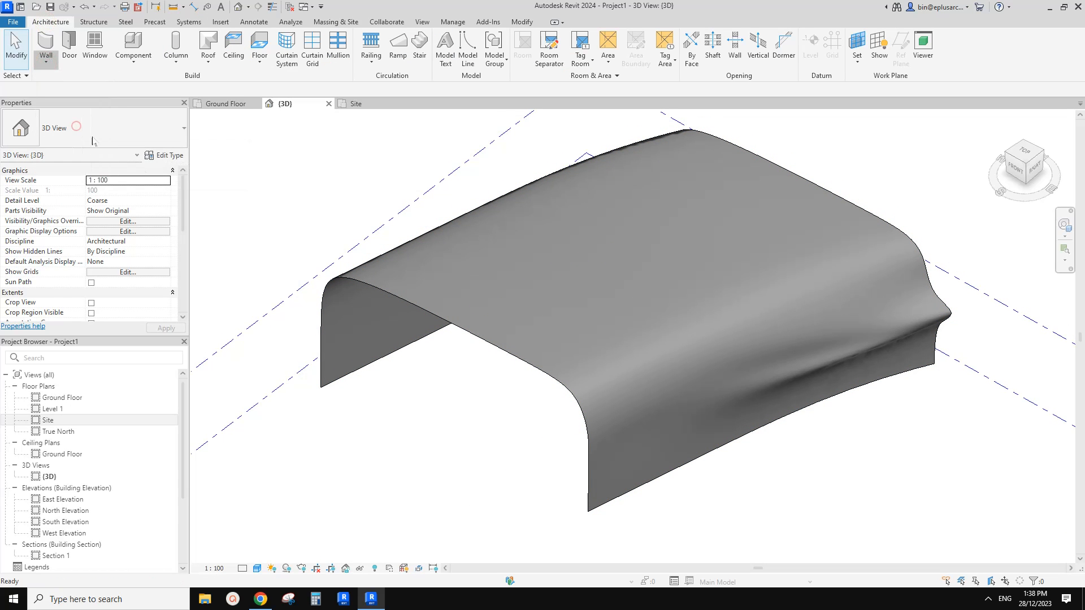
click(140, 128)
click(58, 262)
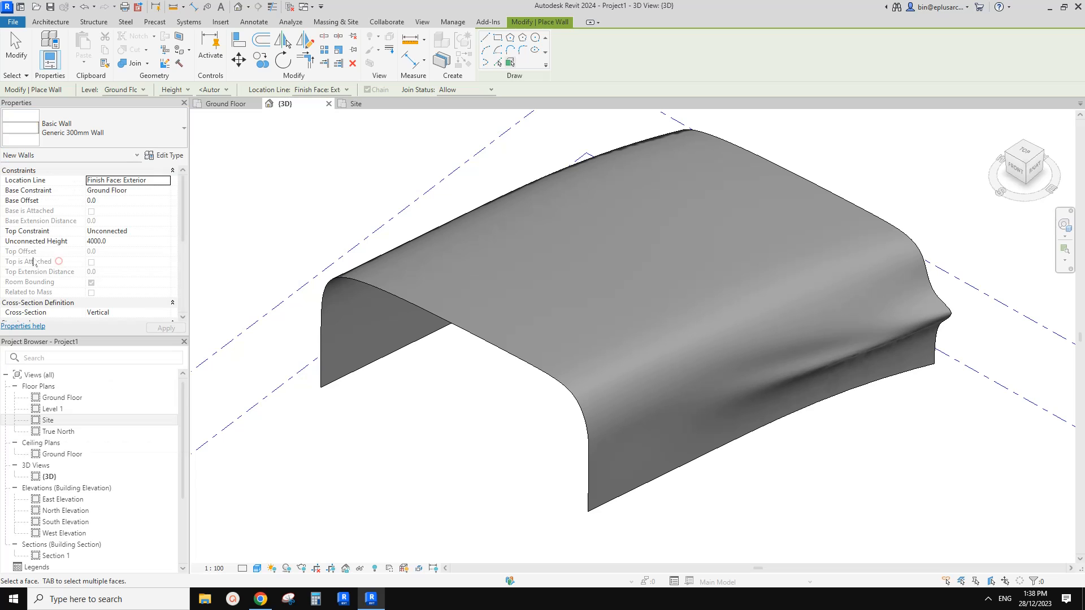
click(379, 331)
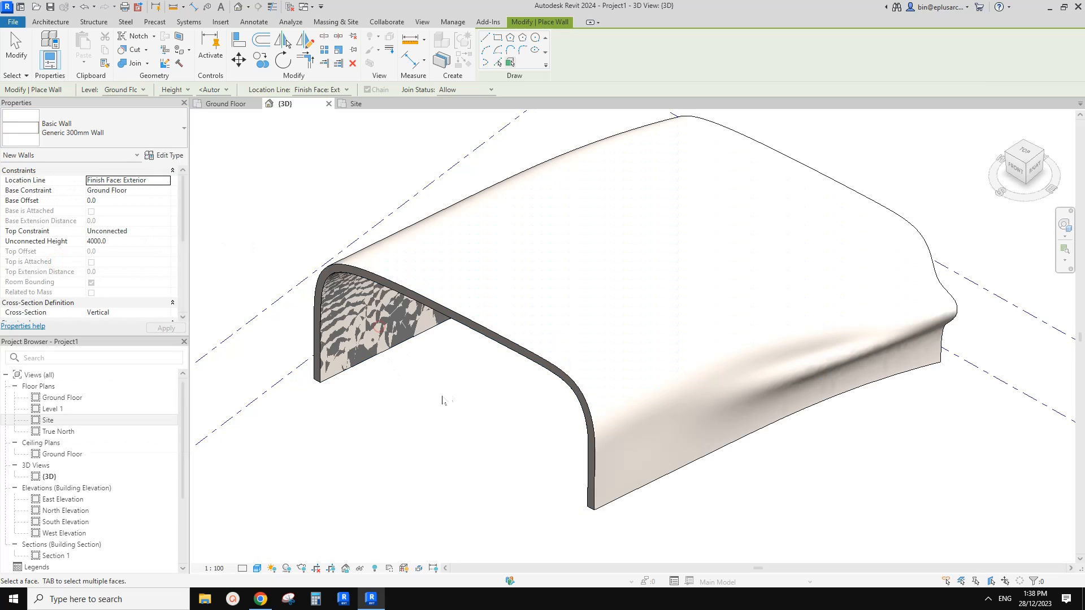
key(Escape)
key(Escape)
Try the face wall's location line at Finish Face: Interior, and set it back to Finish Face: Exterior.
click(470, 300)
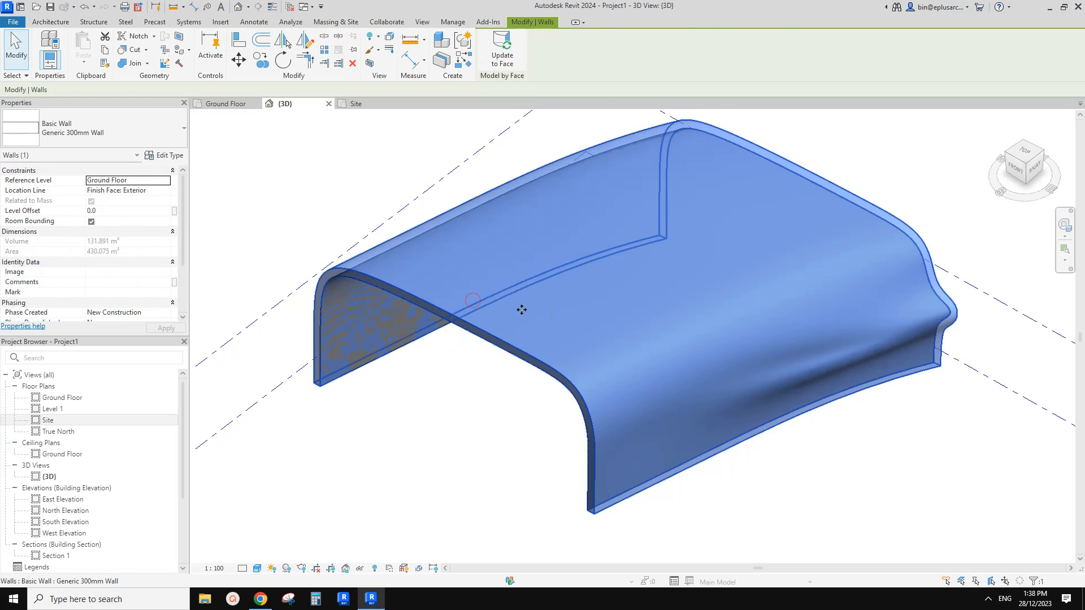
shift+middle_drag(520, 307, 507, 301)
click(166, 191)
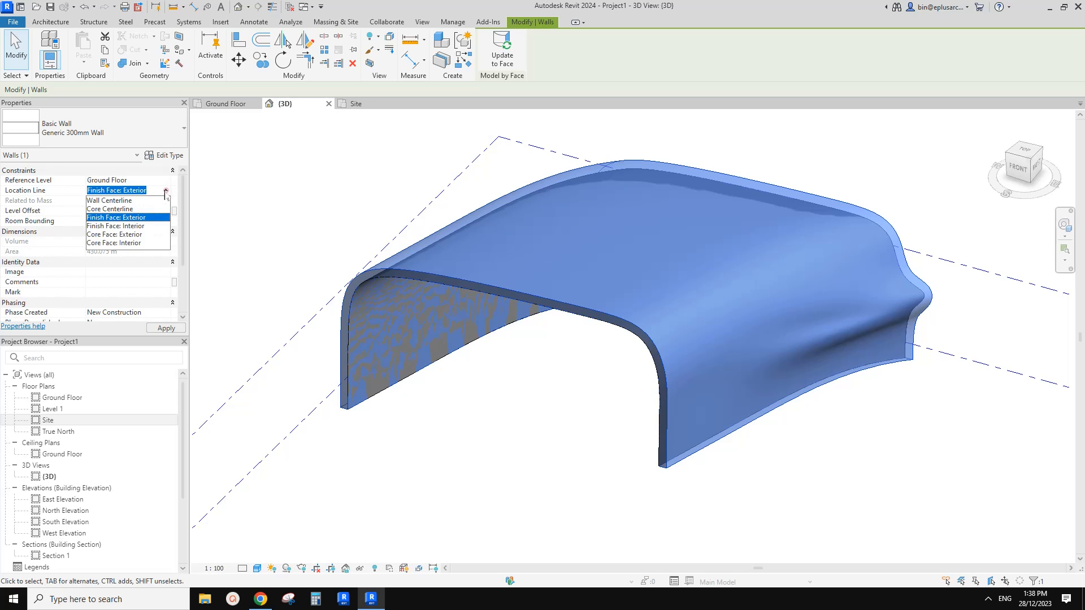
click(126, 227)
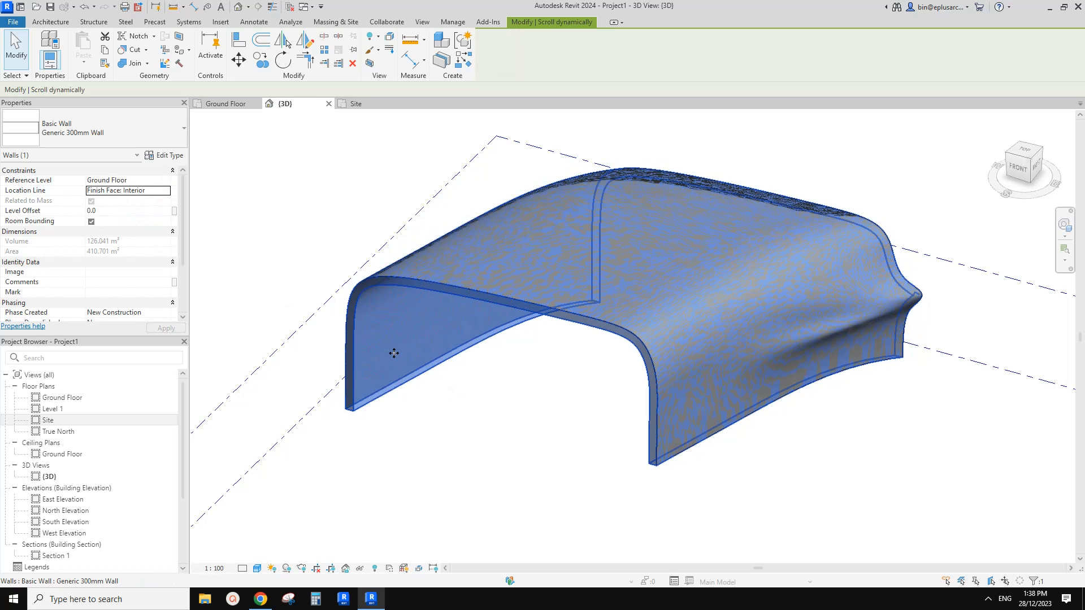
click(166, 191)
click(136, 220)
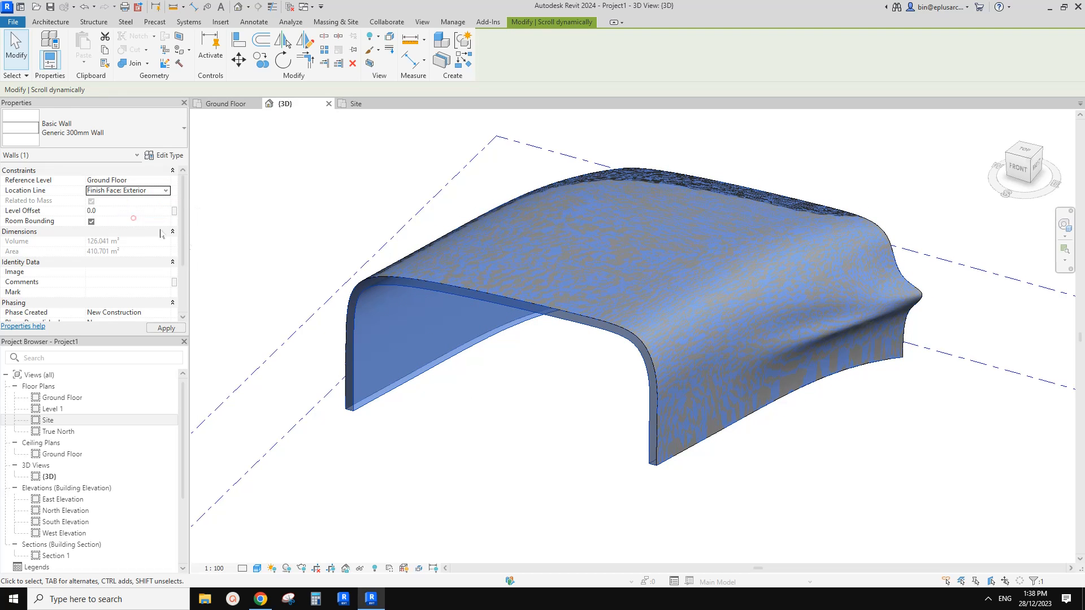
key(Escape)
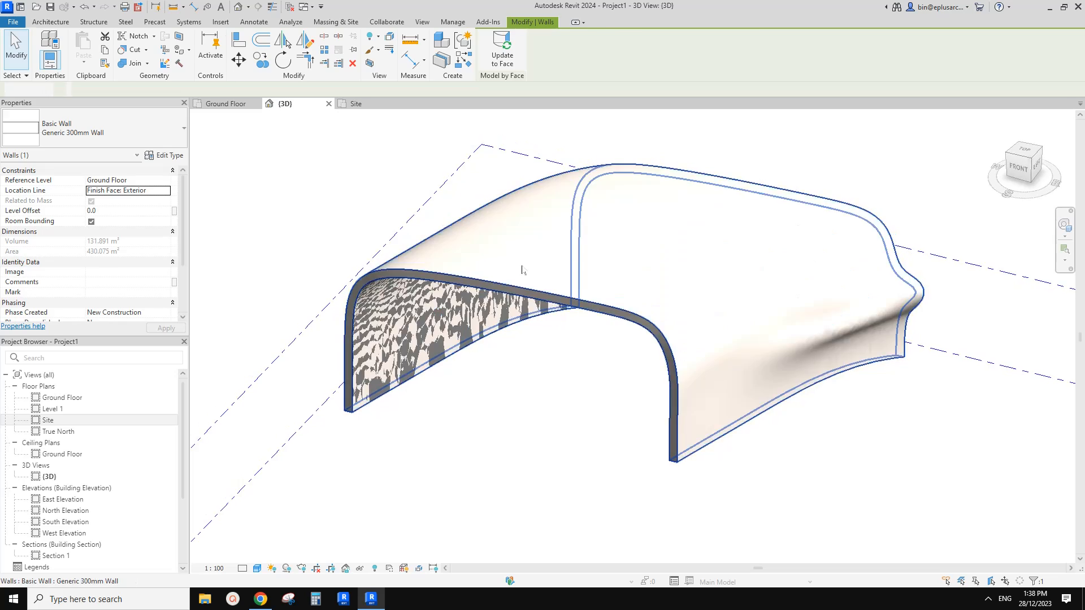
Duplicate the face wall's type as Generic 300mm Wall 2 and set its structure layer thickness to 500 mm.
shift+middle_drag(521, 269, 433, 282)
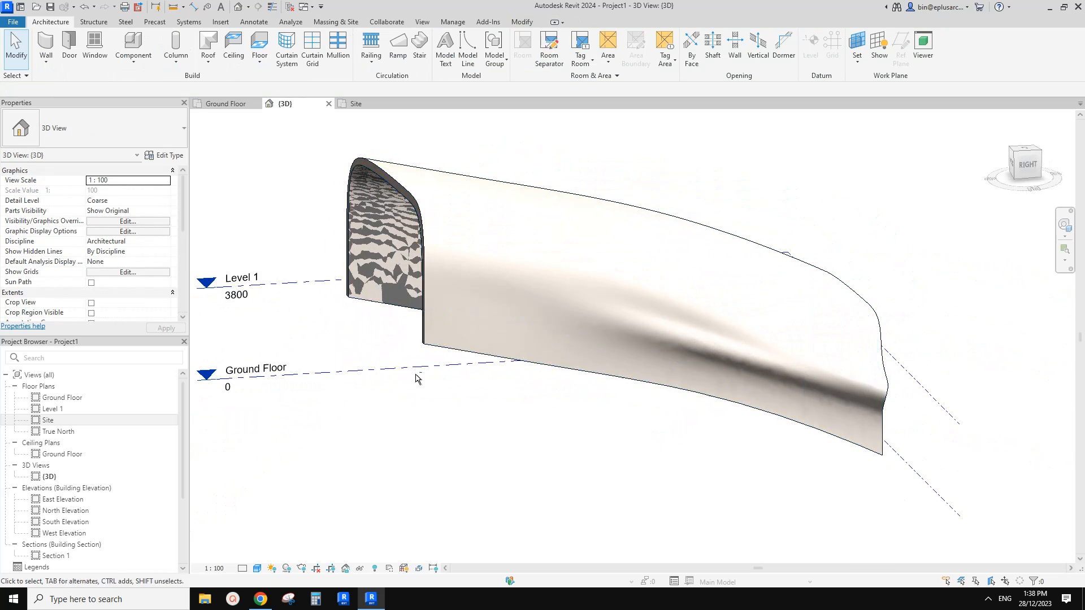
click(272, 596)
scroll(367, 501, down, 1)
click(371, 599)
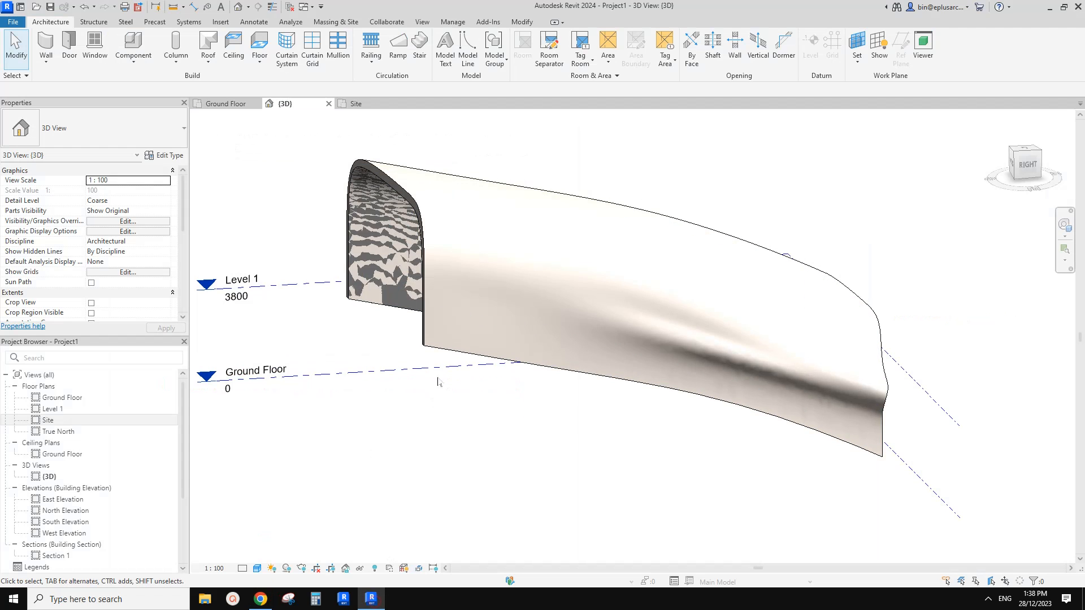
click(442, 301)
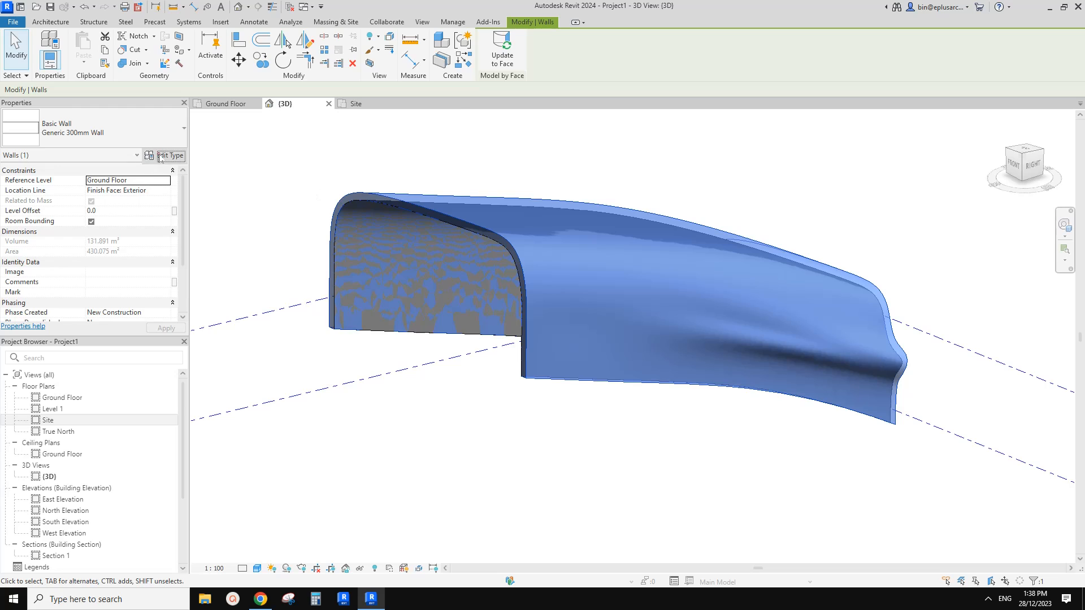
click(170, 155)
click(433, 106)
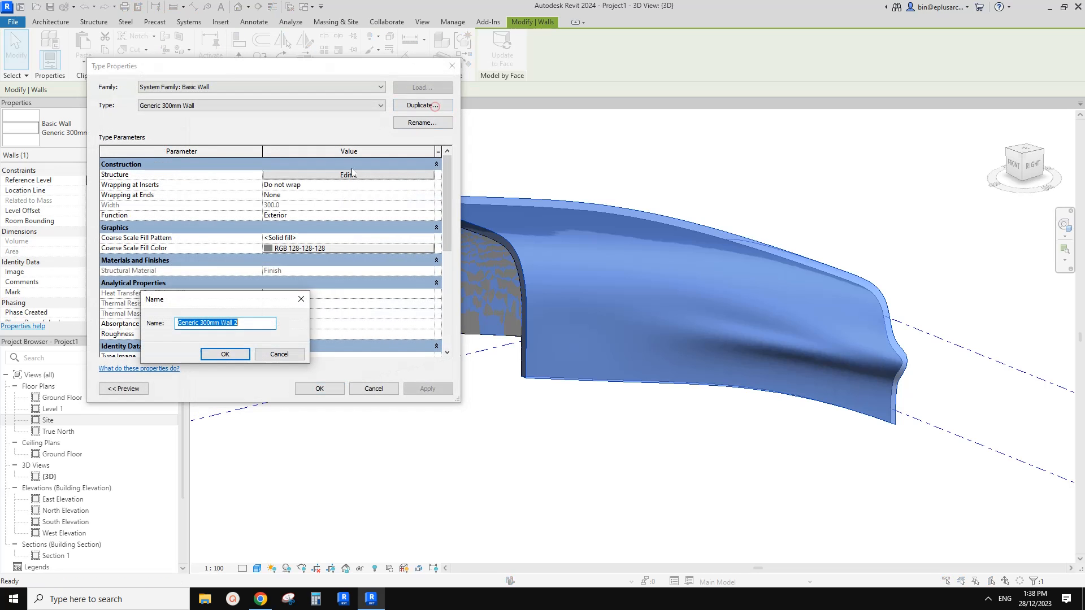
click(225, 354)
click(344, 176)
click(266, 182)
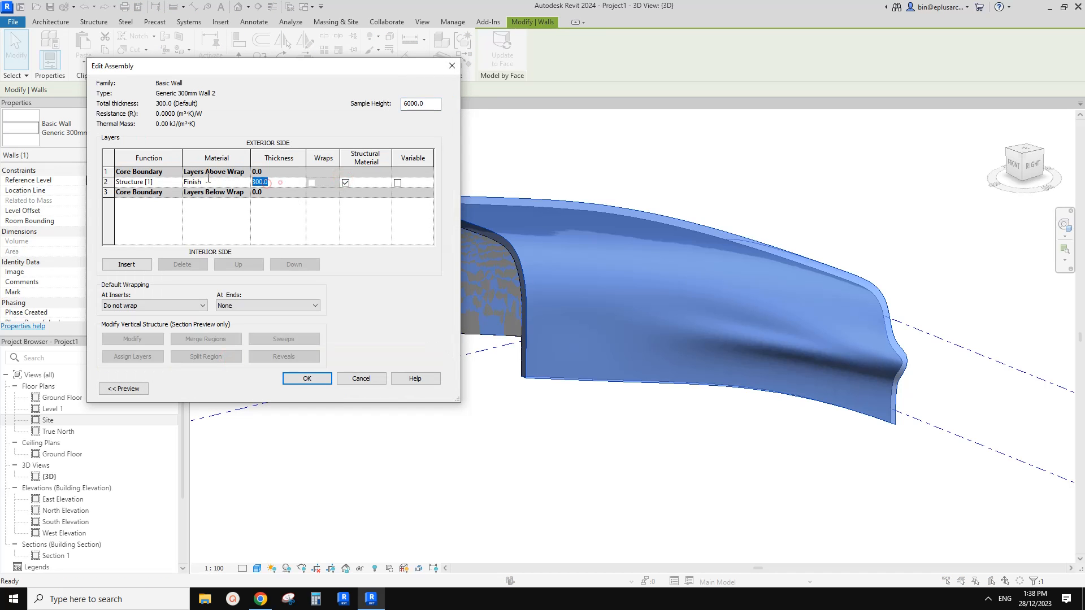
click(309, 380)
click(310, 387)
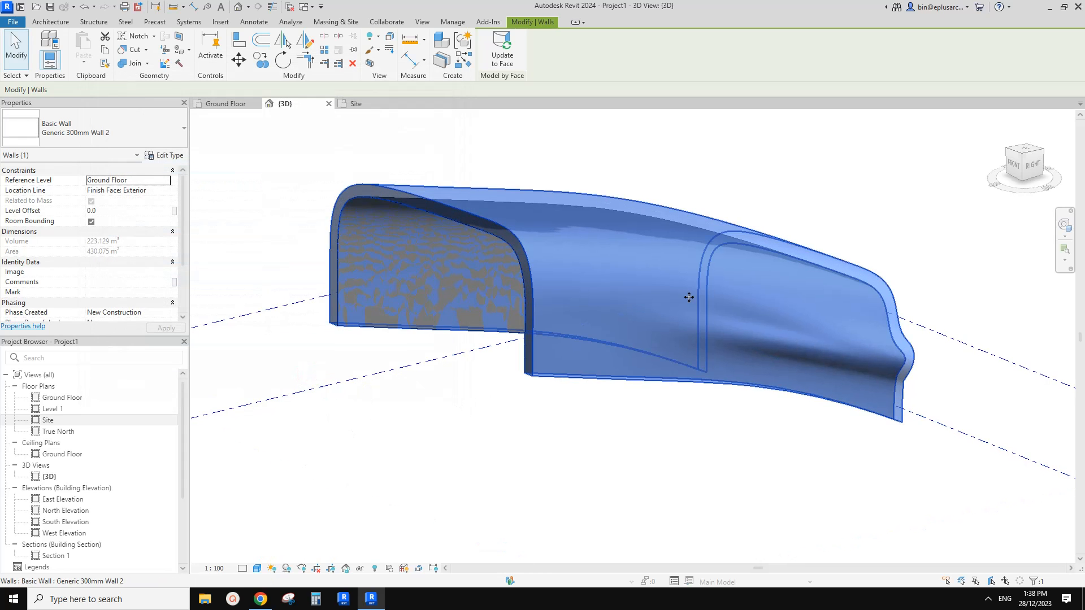
Examine the thickened wall shell from several angles and compare it with the building in the reference photo.
shift+middle_drag(688, 297, 709, 371)
shift+middle_drag(646, 413, 492, 336)
click(541, 370)
click(492, 337)
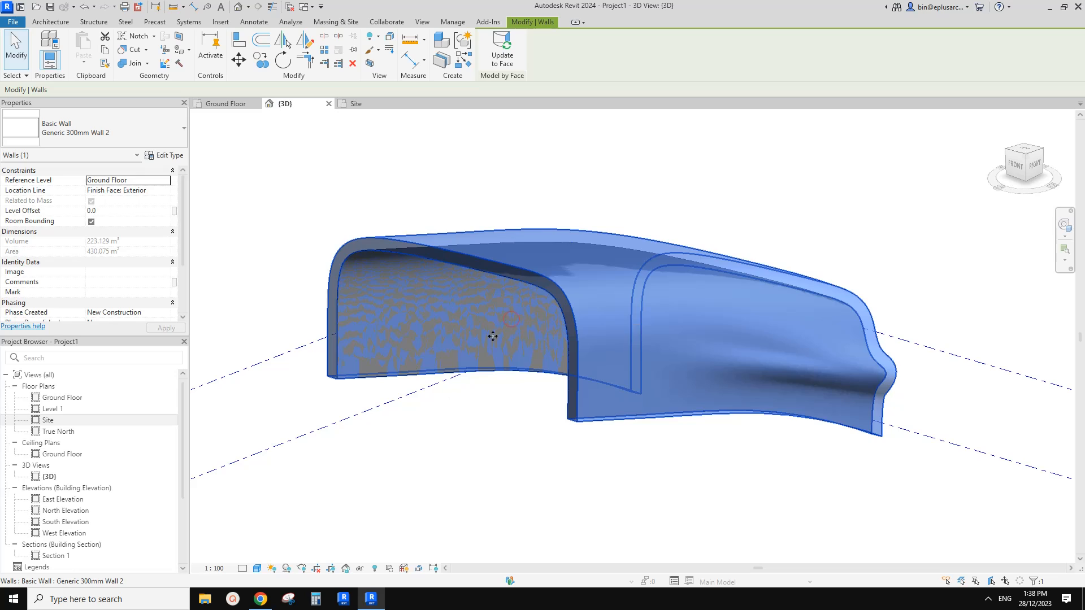
click(260, 599)
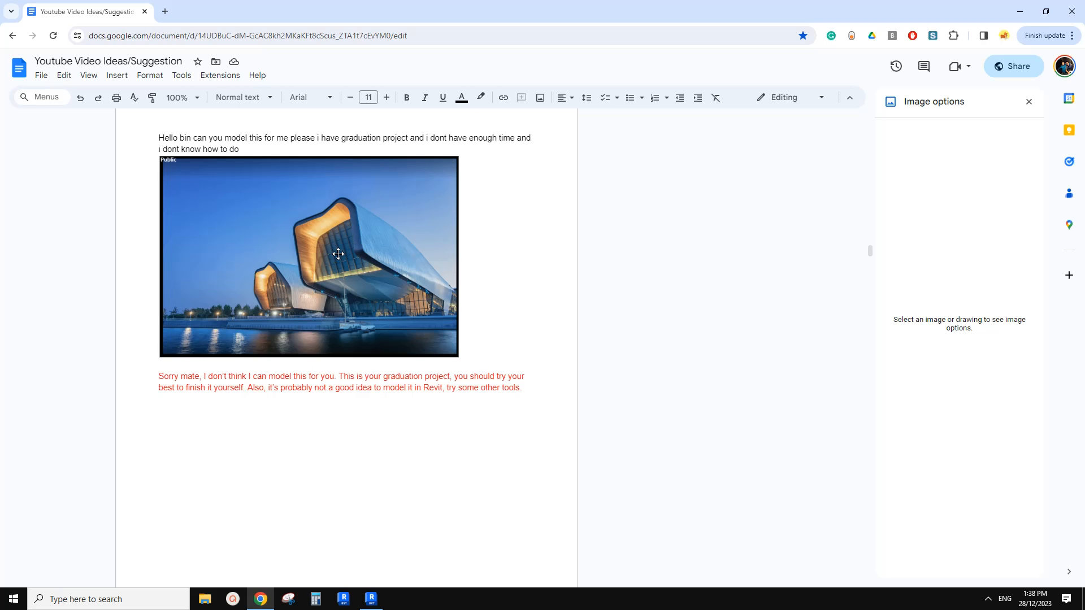
click(372, 600)
click(473, 412)
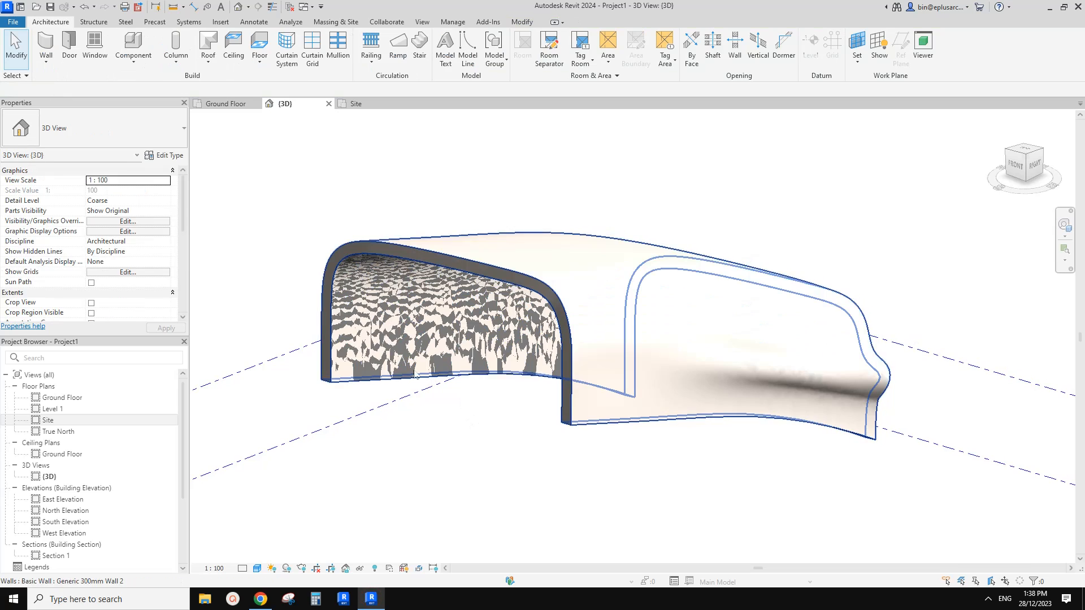
click(417, 380)
shift+middle_drag(418, 381, 425, 403)
click(400, 429)
scroll(400, 430, up, 1)
click(286, 364)
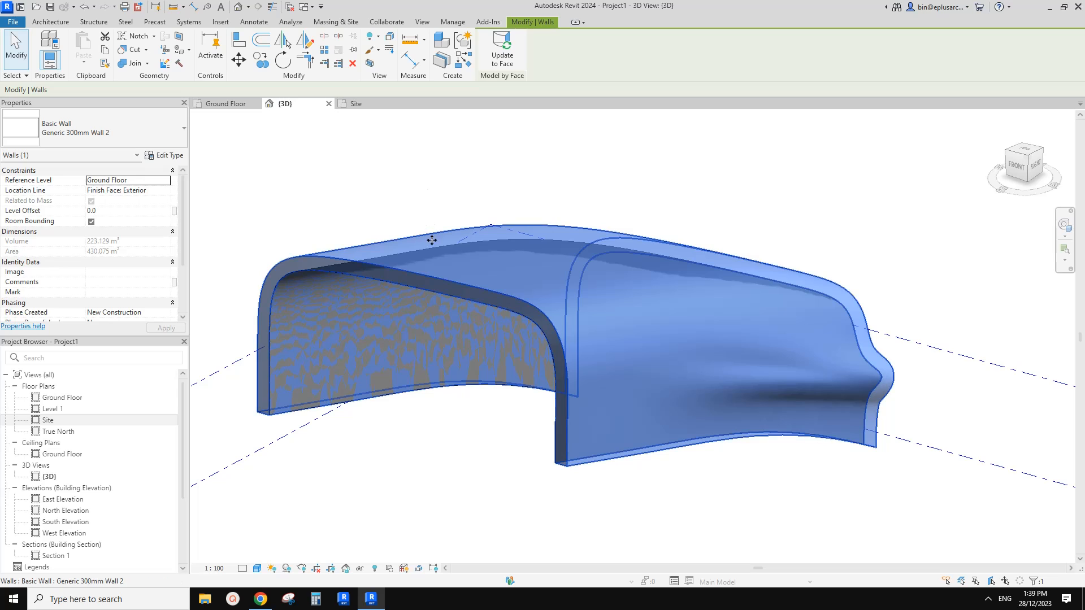
Select the mass beneath the wall shell and open it for in-place editing.
key(Escape)
click(396, 289)
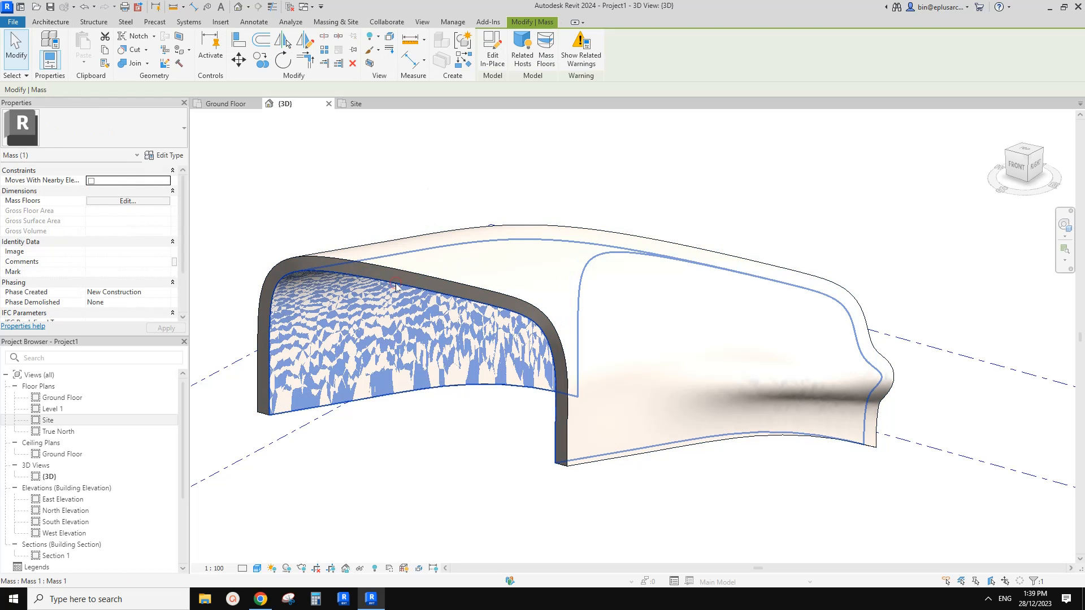
click(493, 50)
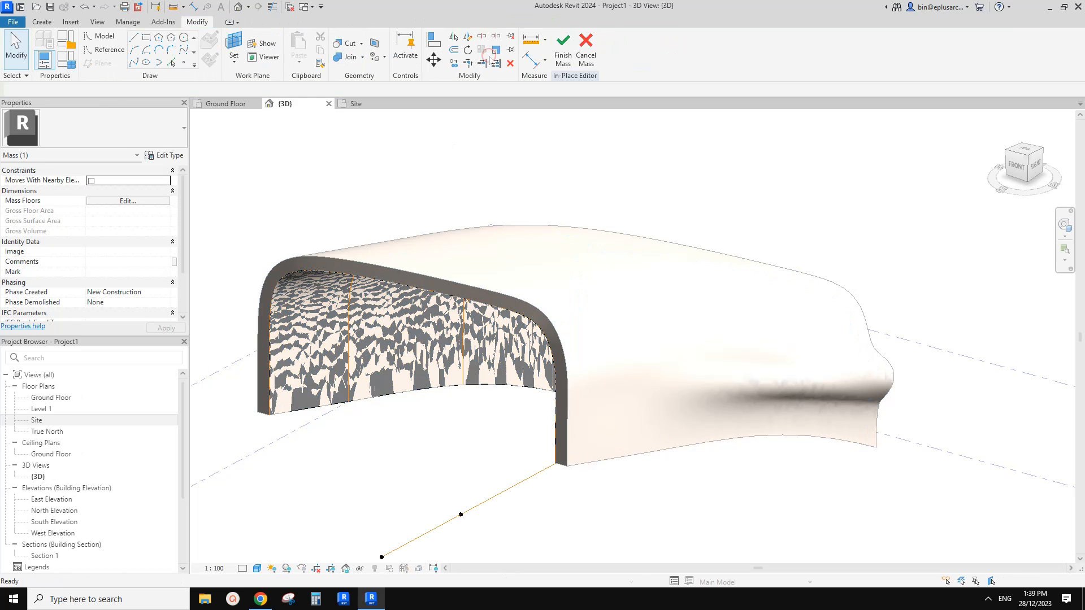
Select the second profile's reference line and compare the shell's side shape with the reference photo.
shift+middle_drag(464, 277, 511, 243)
click(414, 204)
shift+middle_drag(459, 296, 484, 345)
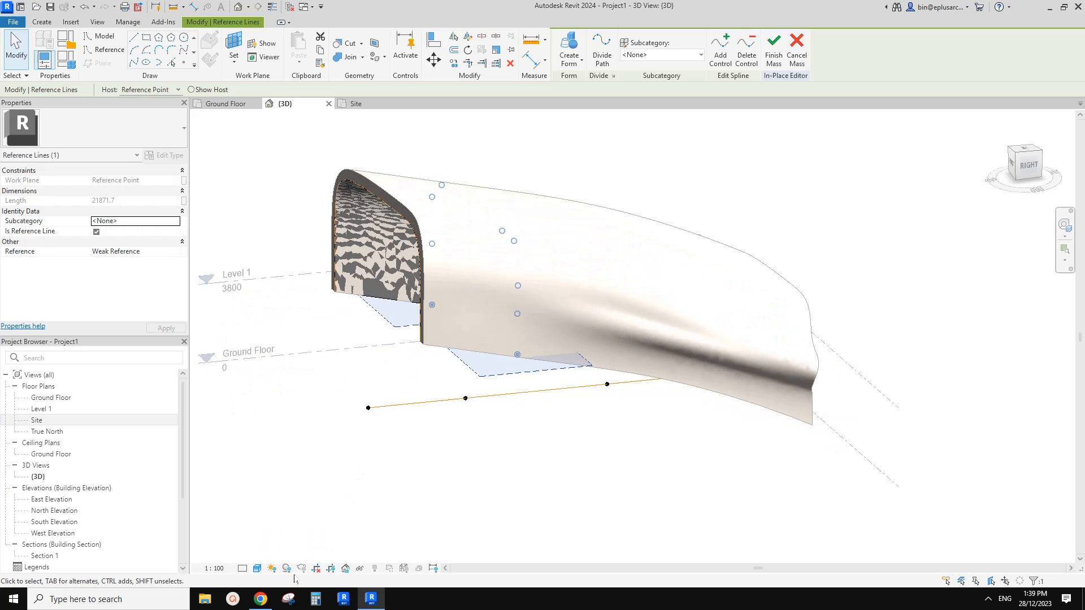
shift+middle_drag(339, 447, 317, 524)
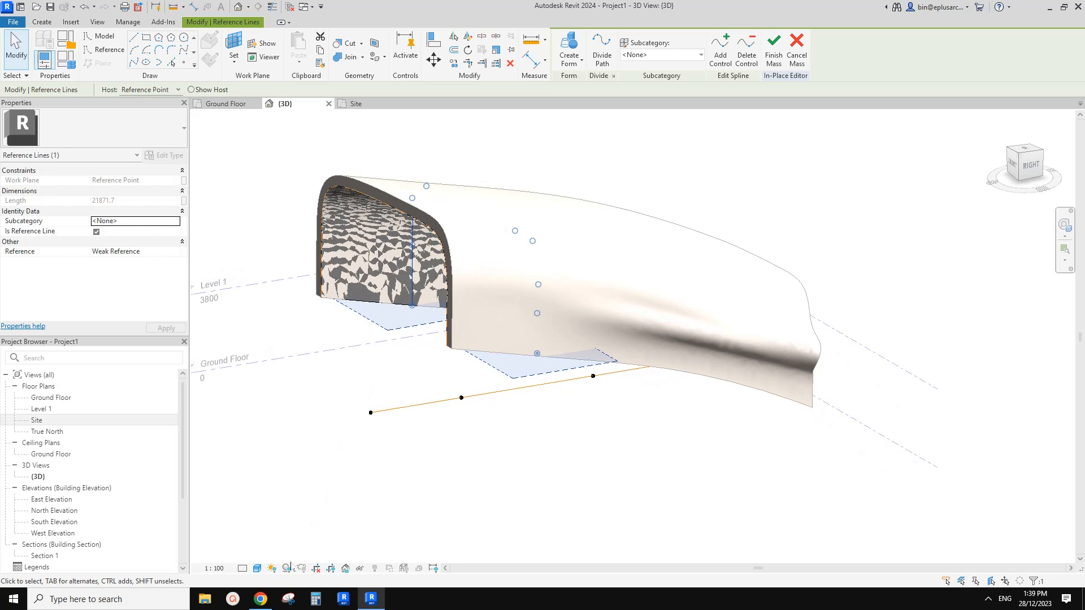
click(260, 599)
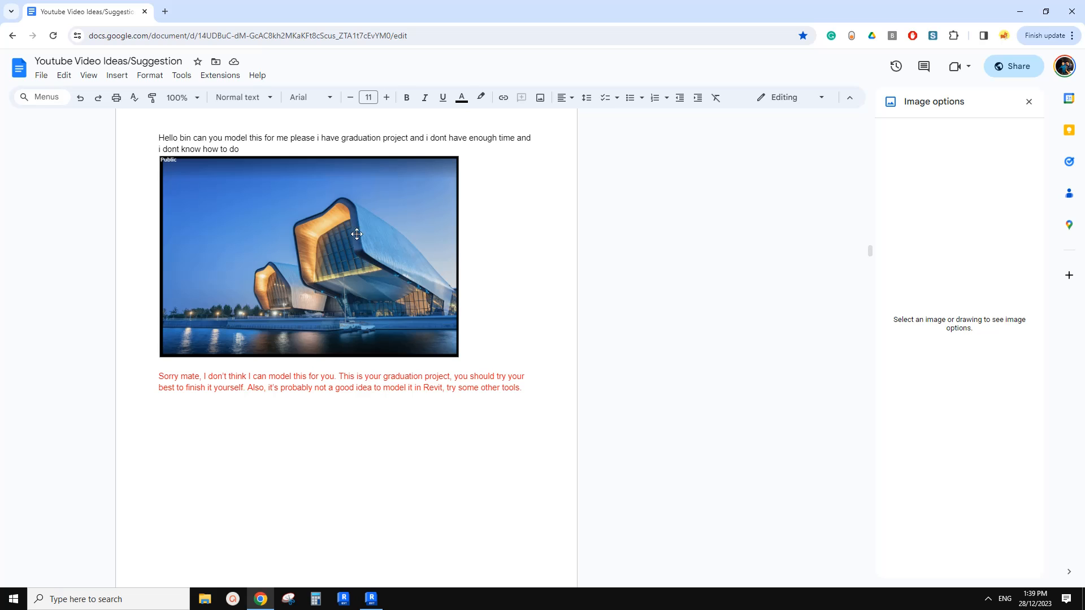
click(371, 599)
shift+middle_drag(448, 387, 421, 308)
click(264, 597)
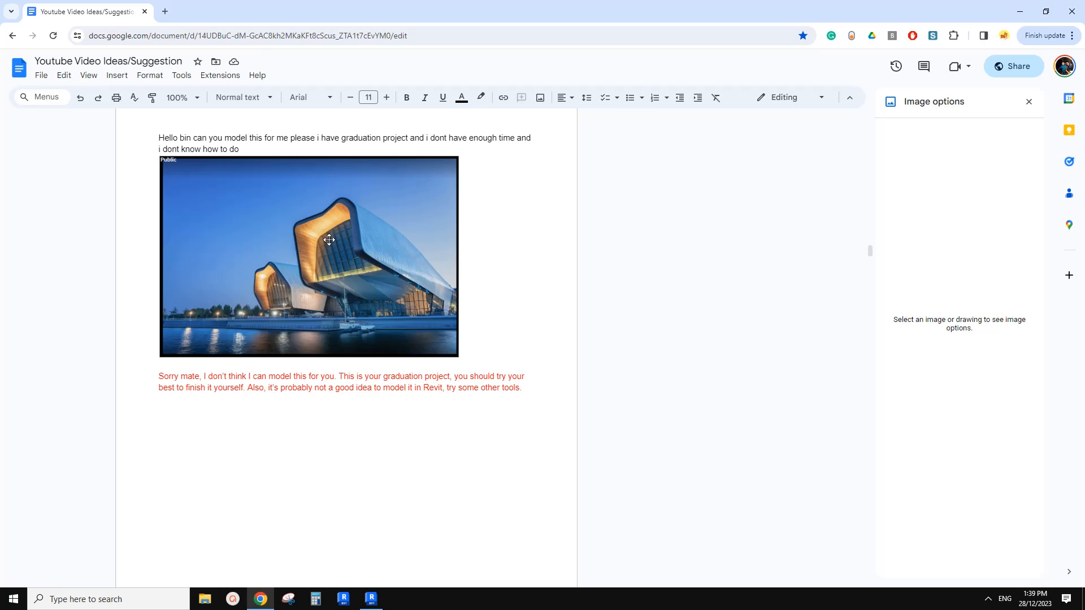
Switch to Revit and move the second profile's host reference point along the path to about 2500 mm from the path's front end.
click(371, 600)
shift+middle_drag(438, 358, 469, 411)
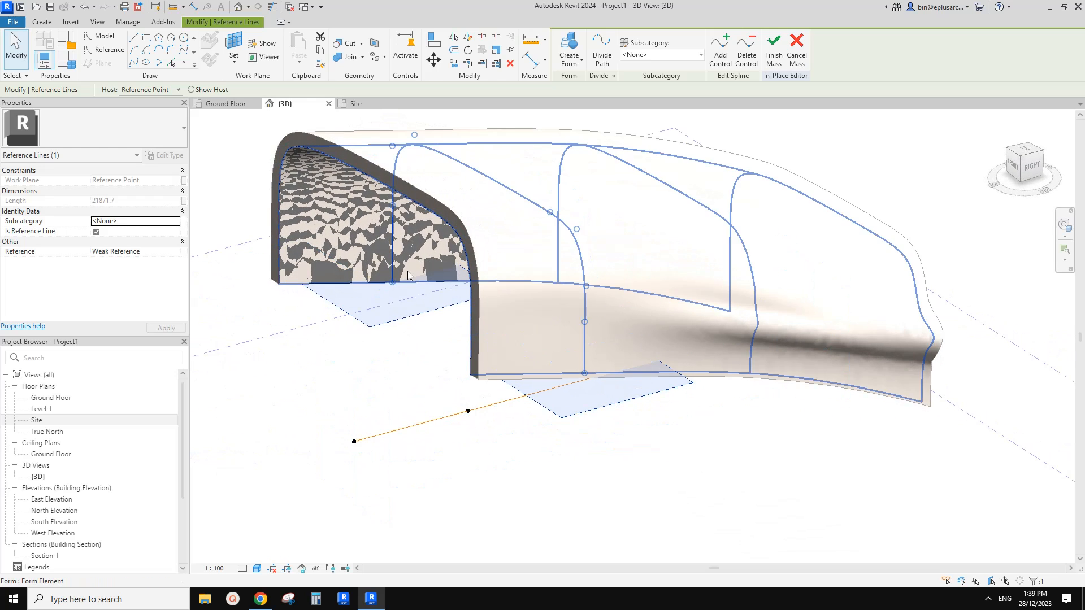
drag(468, 411, 414, 425)
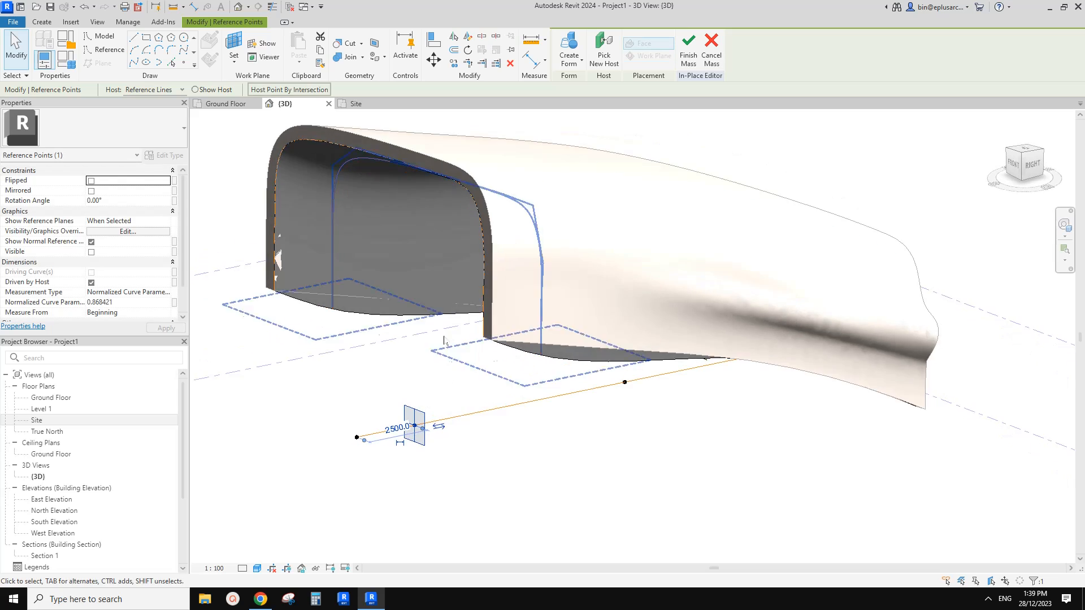
shift+middle_drag(441, 317, 440, 292)
scroll(386, 368, up, 1)
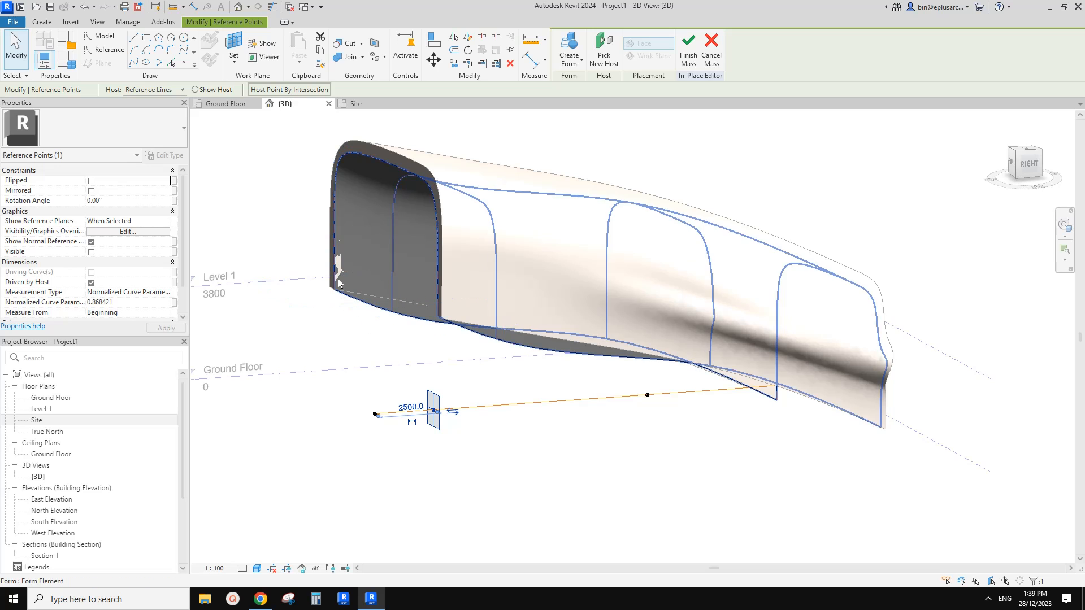
shift+middle_drag(497, 268, 531, 254)
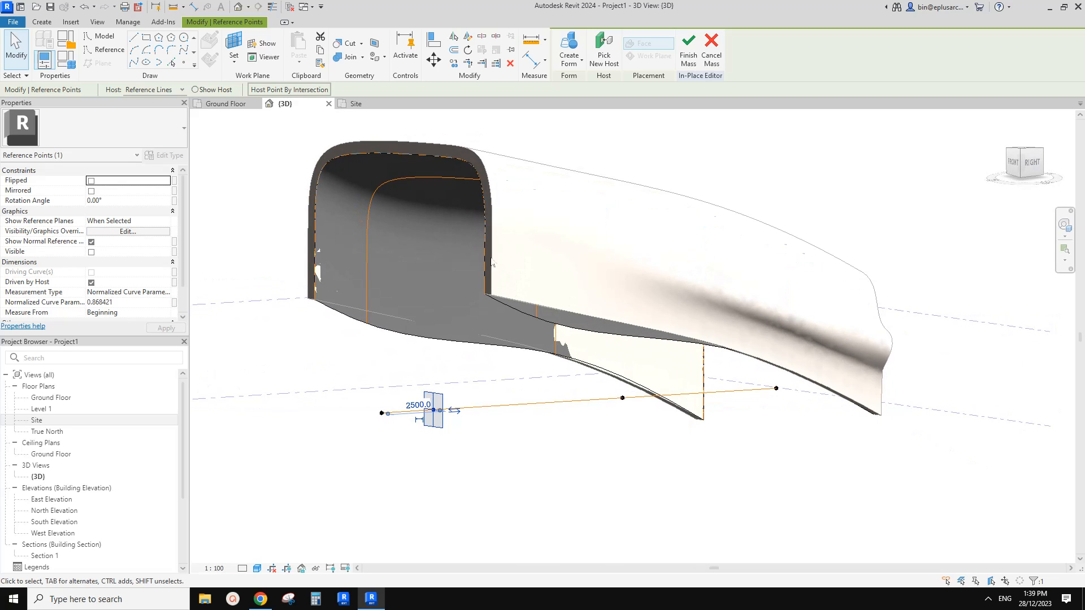
Move the second profile's reference line slightly upward with the Move tool.
click(404, 181)
key(m)
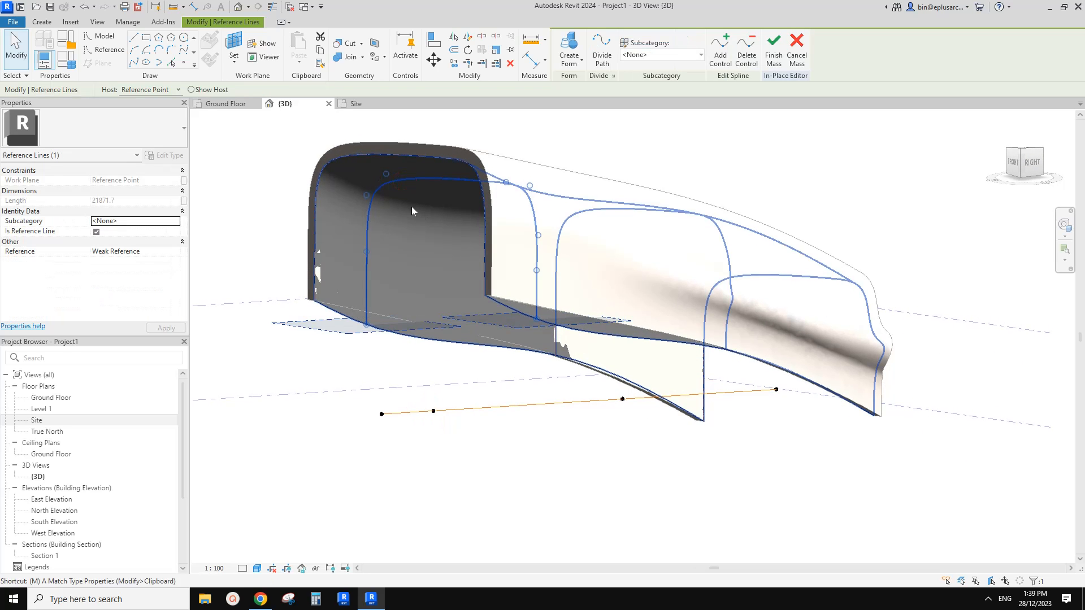
key(v)
click(411, 198)
click(413, 191)
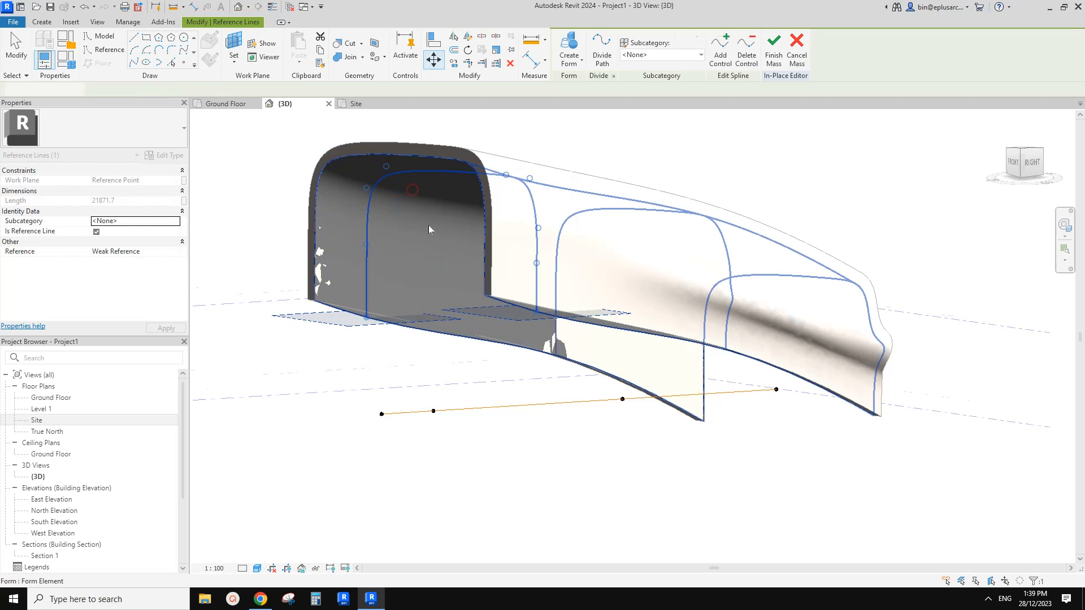
Examine the reshaped shell and its second profile from the front, the side and below.
shift+middle_drag(474, 272, 464, 308)
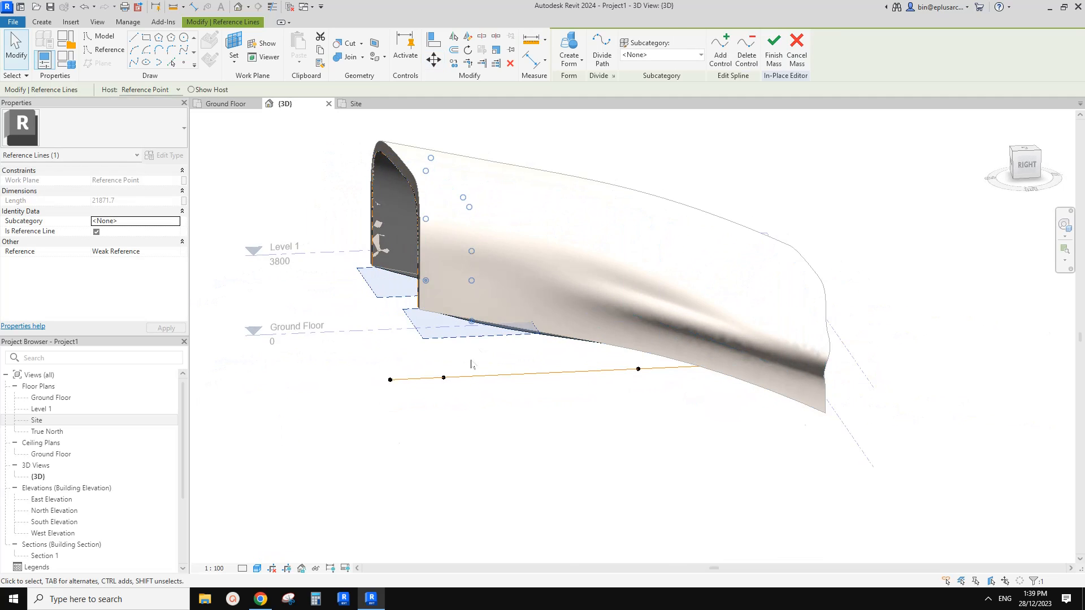
scroll(472, 364, up, 1)
shift+middle_drag(476, 372, 508, 407)
middle_drag(378, 252, 387, 387)
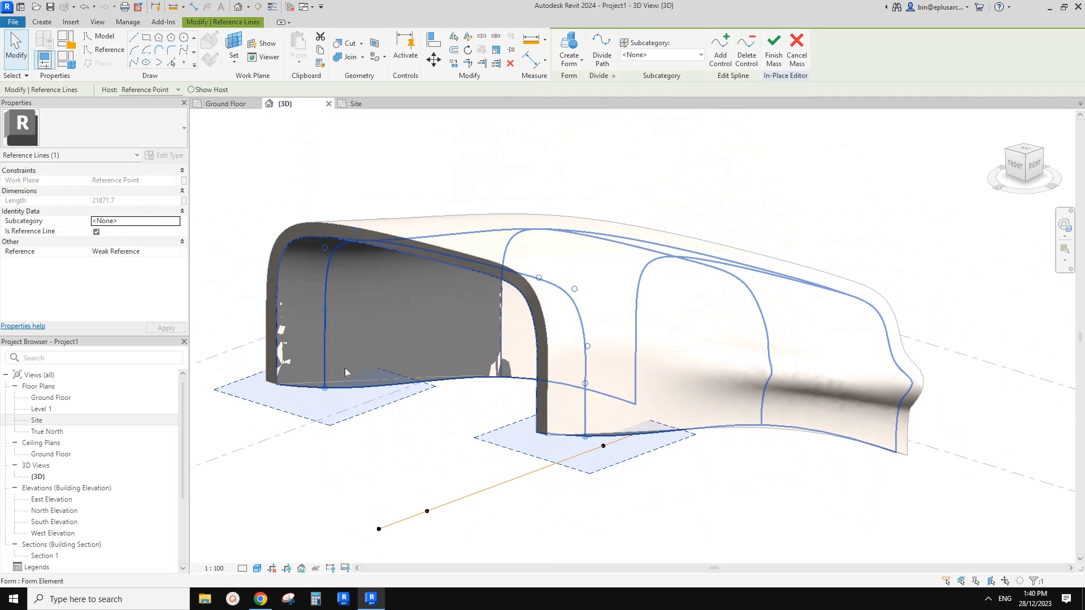
middle_drag(509, 355, 500, 334)
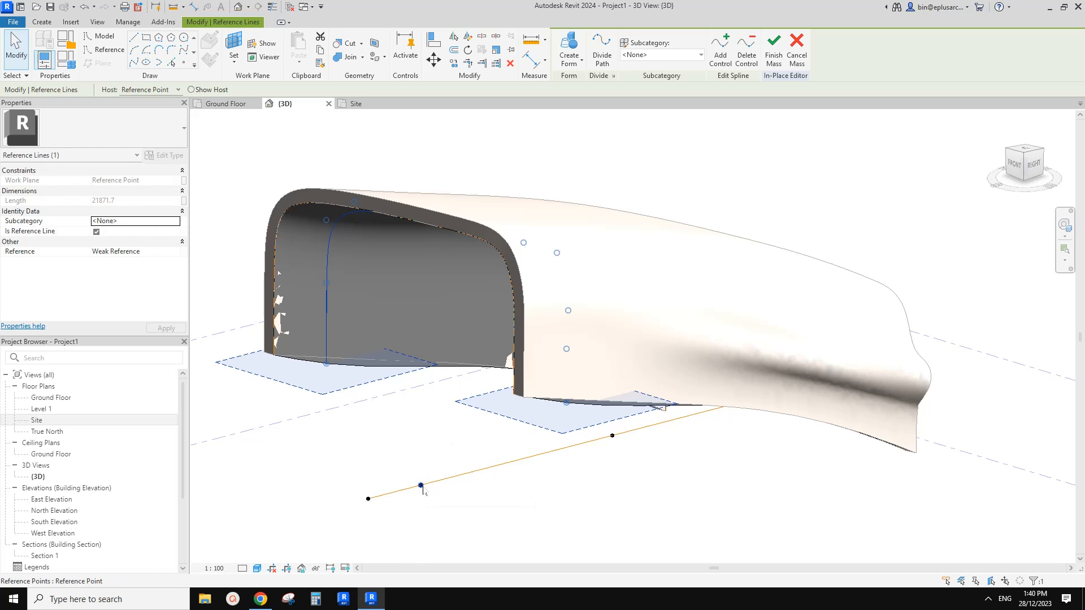
shift+middle_drag(422, 490, 466, 342)
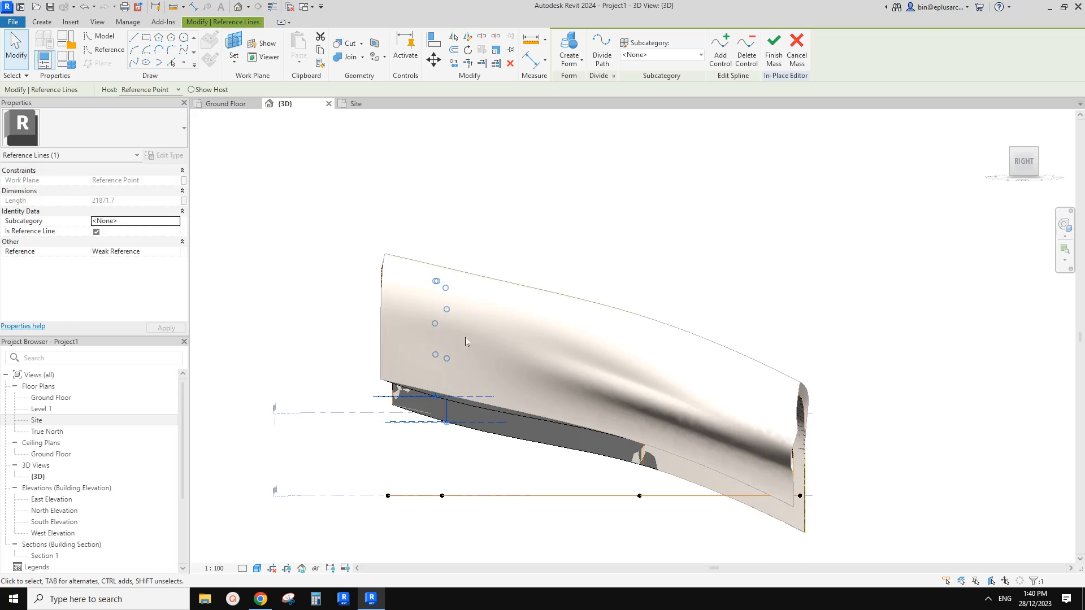
shift+middle_drag(428, 380, 446, 450)
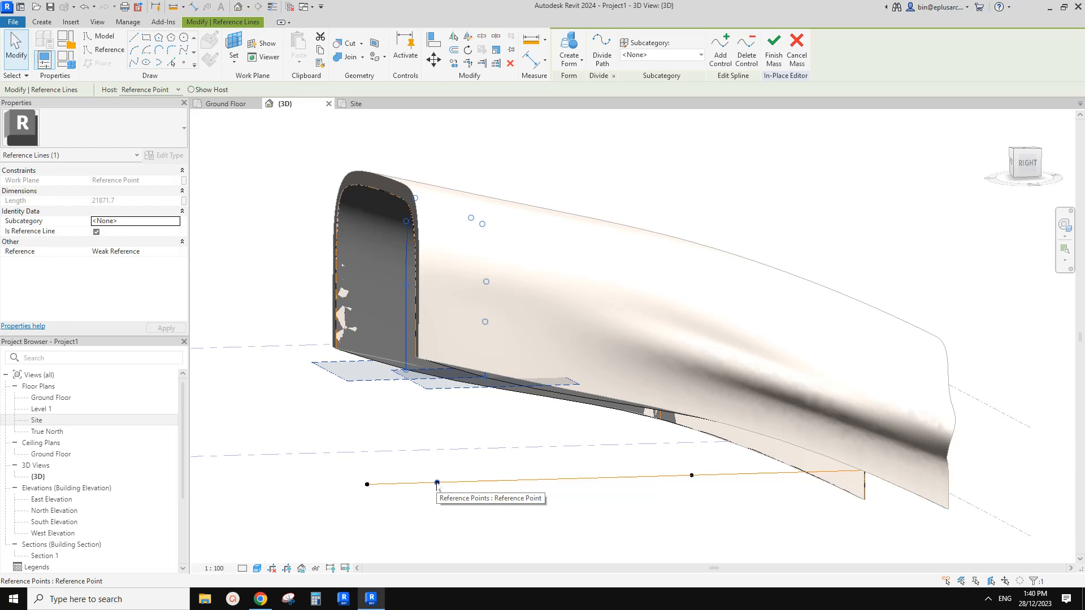
middle_drag(460, 490, 467, 452)
Set Show Reference Planes to Always for the path's second reference point.
click(455, 457)
scroll(462, 452, up, 1)
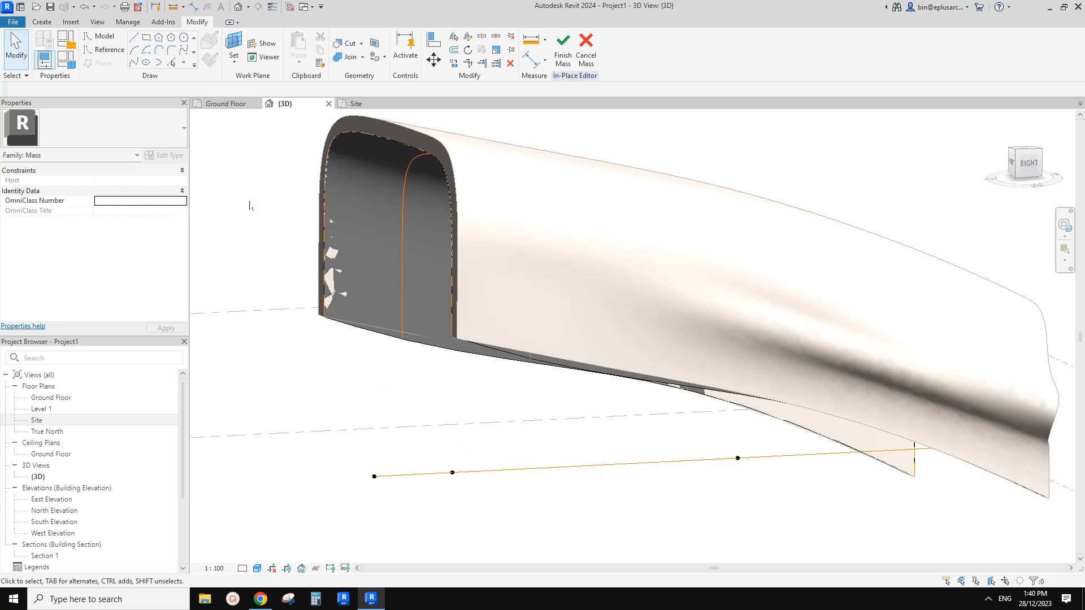
shift+middle_drag(341, 227, 335, 228)
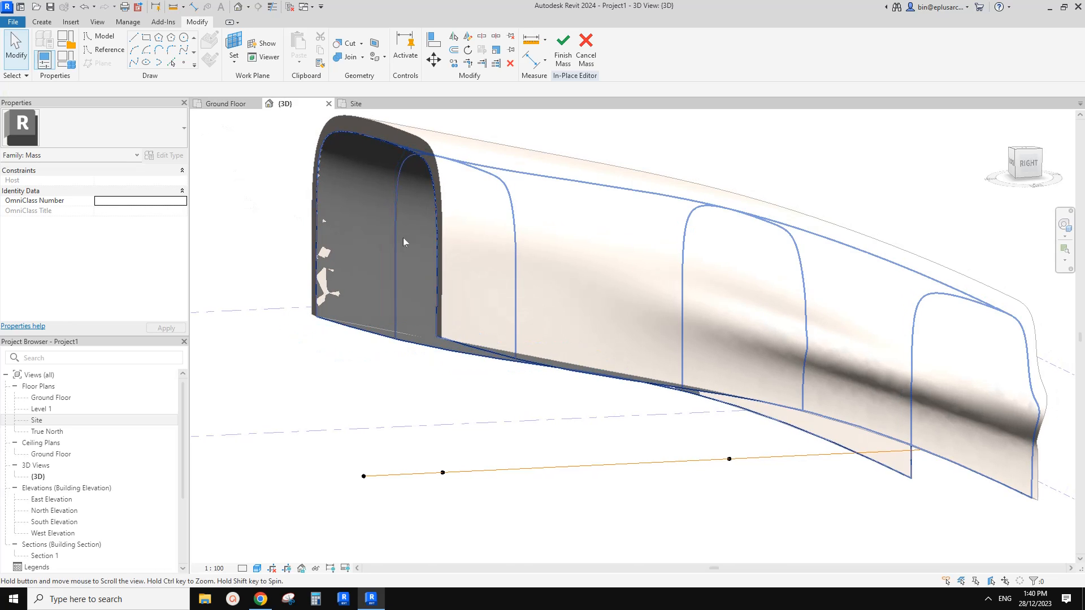
click(444, 473)
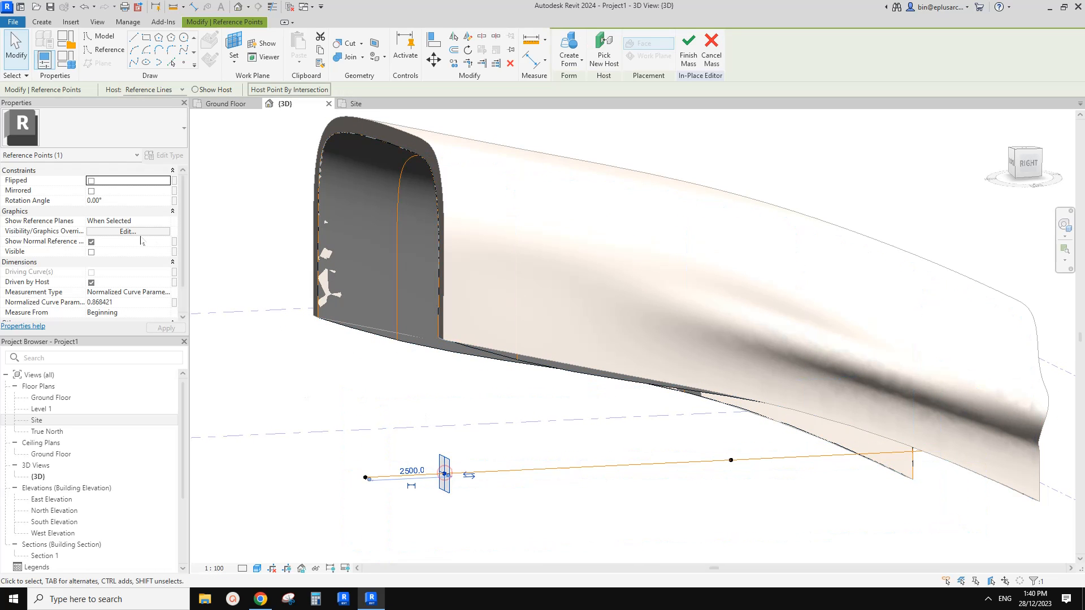
click(138, 221)
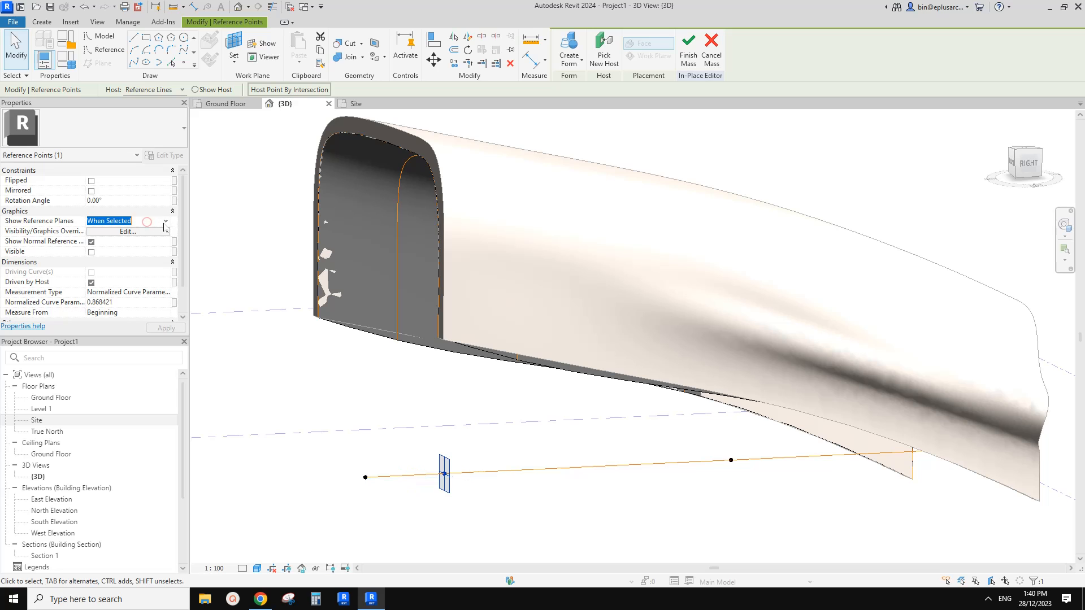
click(165, 221)
click(98, 250)
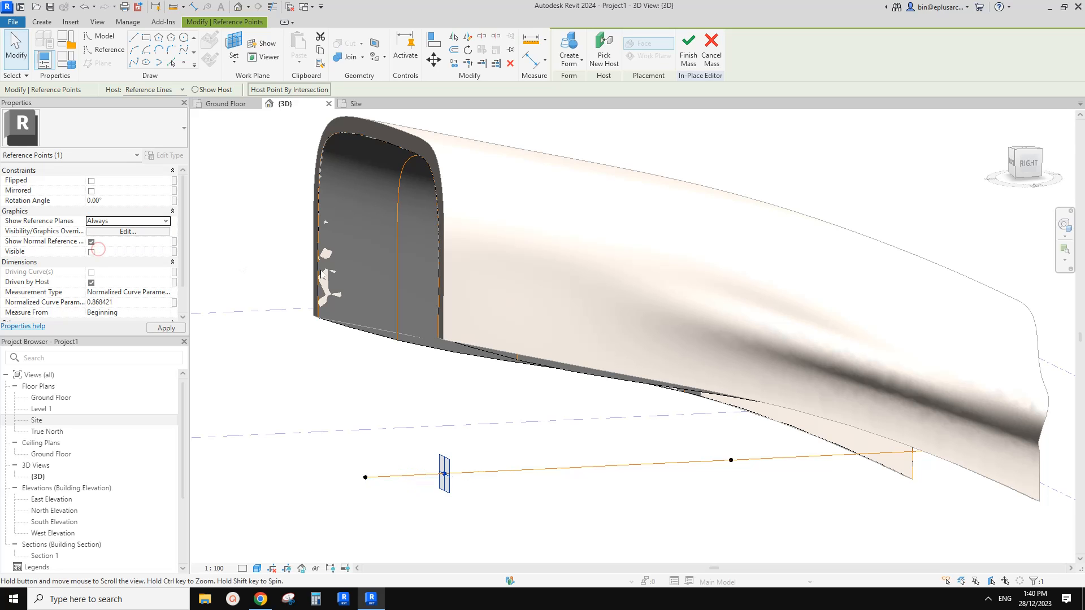
click(516, 485)
scroll(516, 487, down, 1)
middle_drag(518, 490, 530, 451)
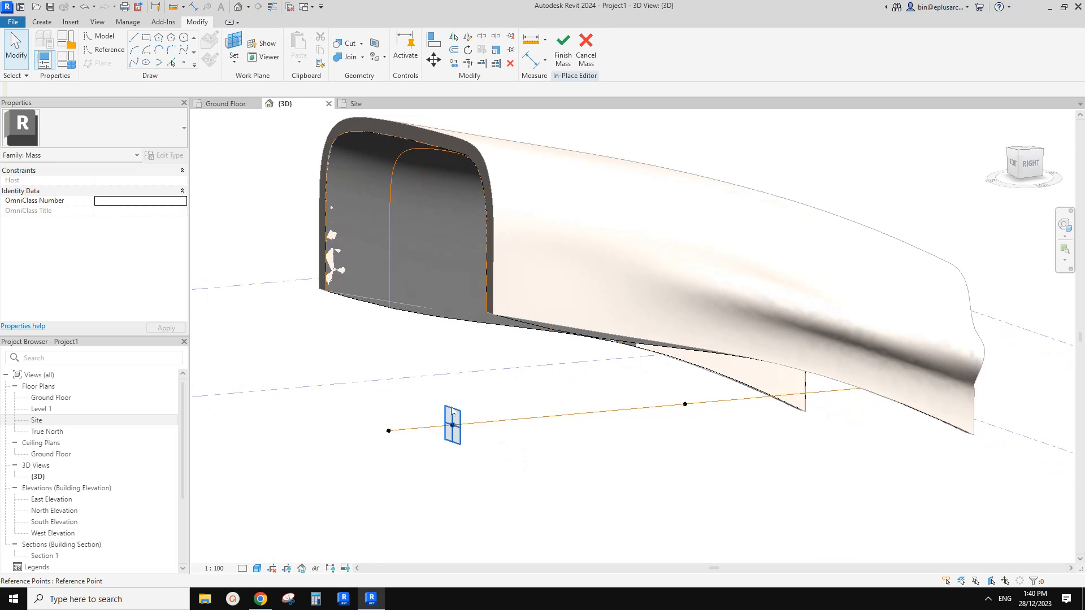
Select the second profile's reference line and examine from the side how it lies relative to its host point's plane.
click(391, 239)
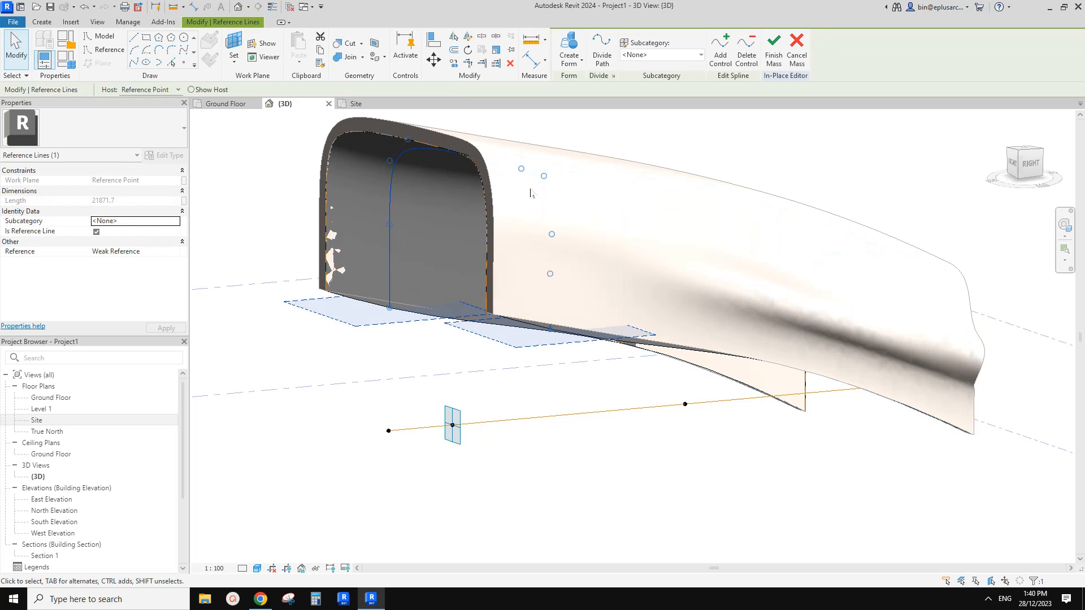
shift+middle_drag(516, 316, 524, 349)
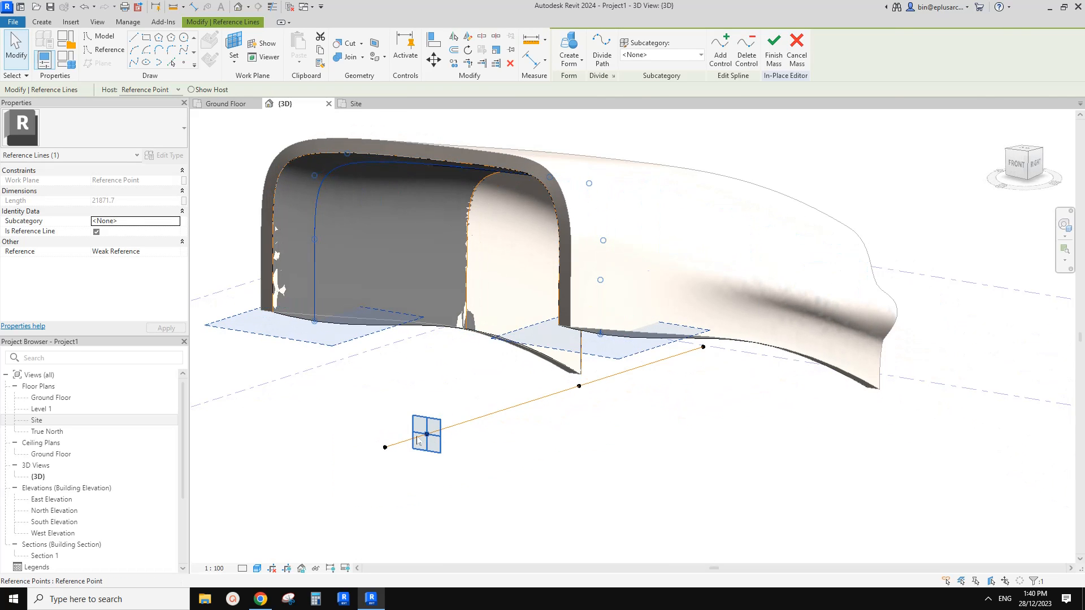
shift+middle_drag(427, 434, 341, 305)
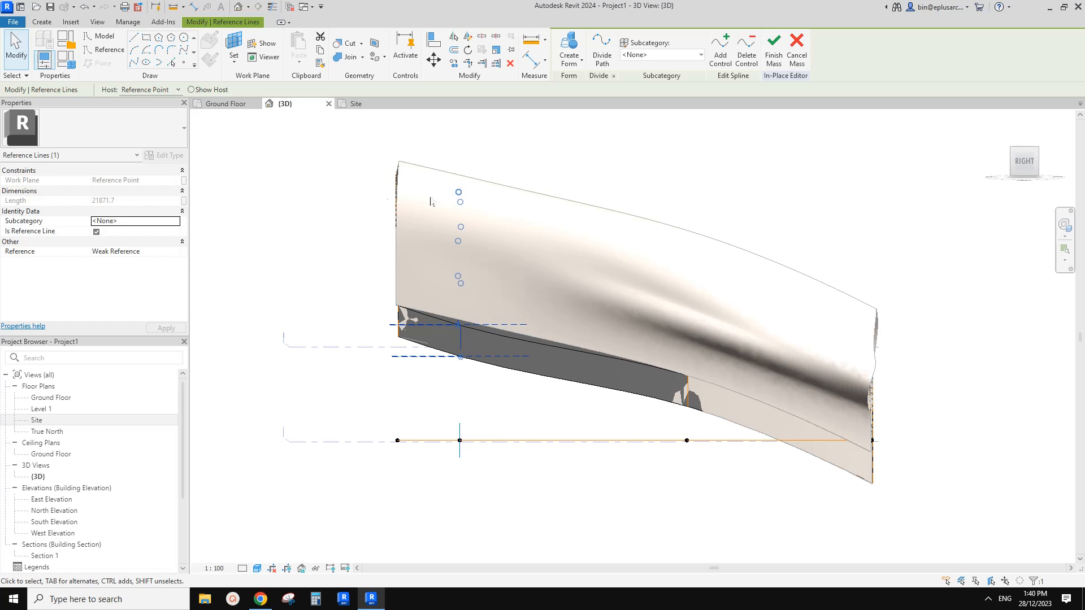
shift+middle_drag(394, 331, 496, 371)
scroll(422, 389, up, 3)
mouse_move(421, 391)
shift+middle_down()
mouse_move(282, 210)
mouse_move(285, 219)
shift+middle_up()
Try to set the work plane for a new point element to the second reference point's plane.
click(183, 64)
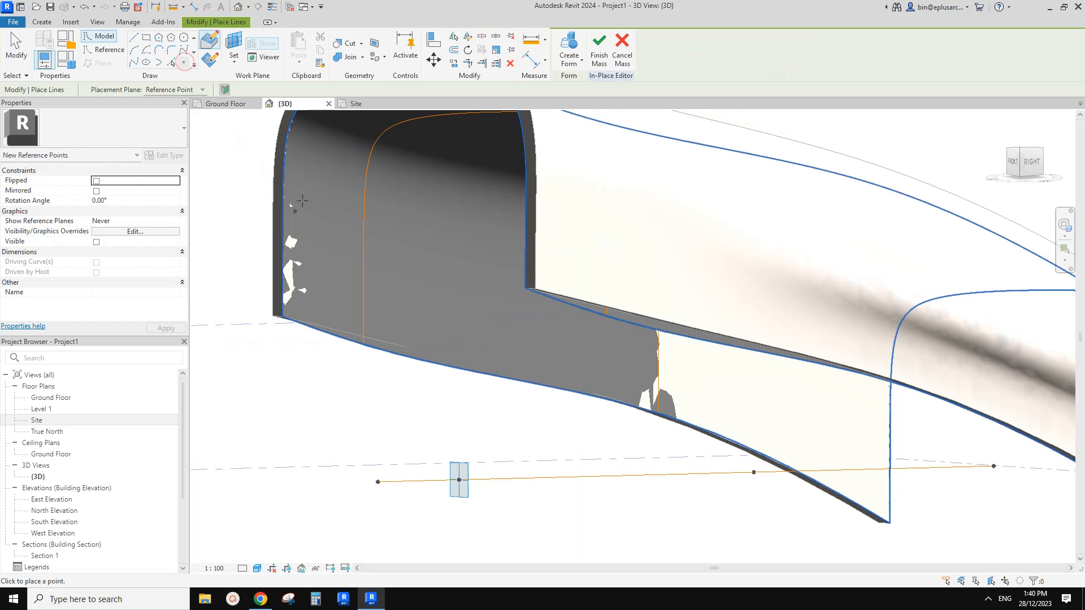
mouse_move(296, 182)
shift+middle_down()
mouse_move(312, 197)
mouse_move(302, 189)
shift+middle_up()
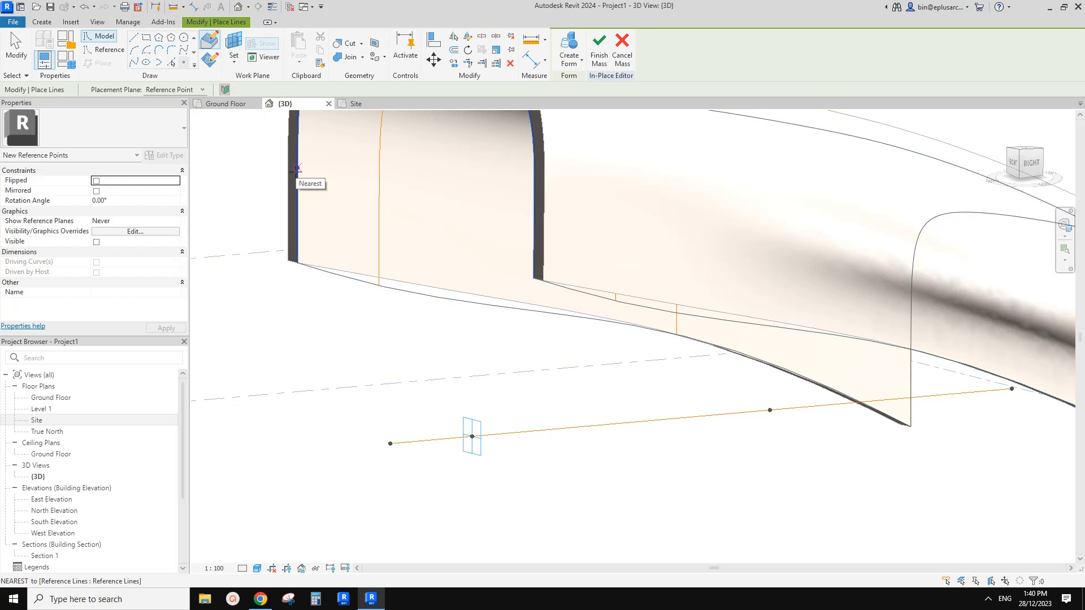
click(209, 59)
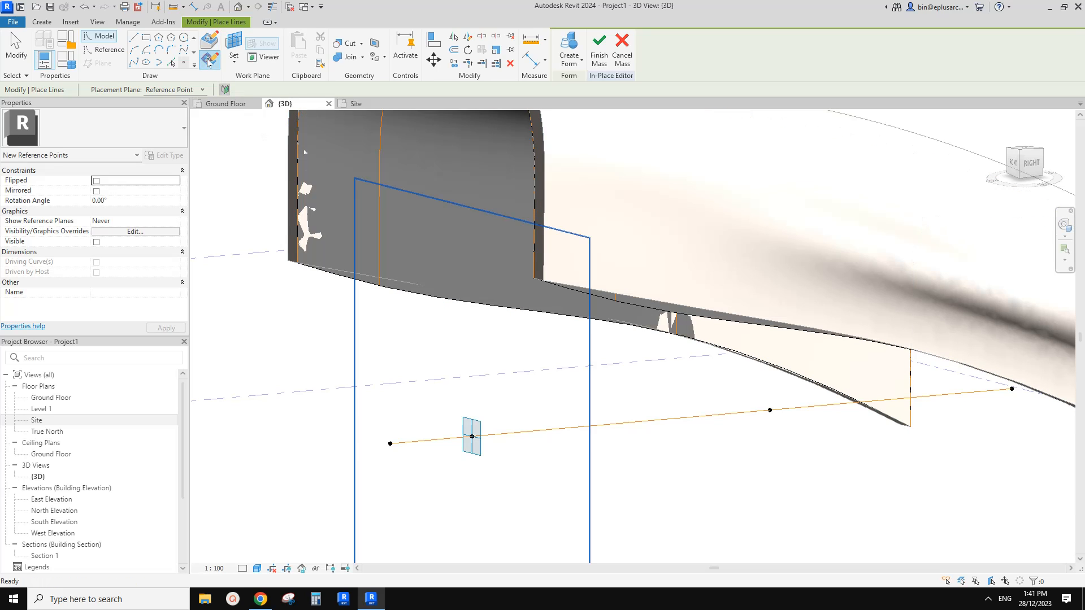
click(233, 49)
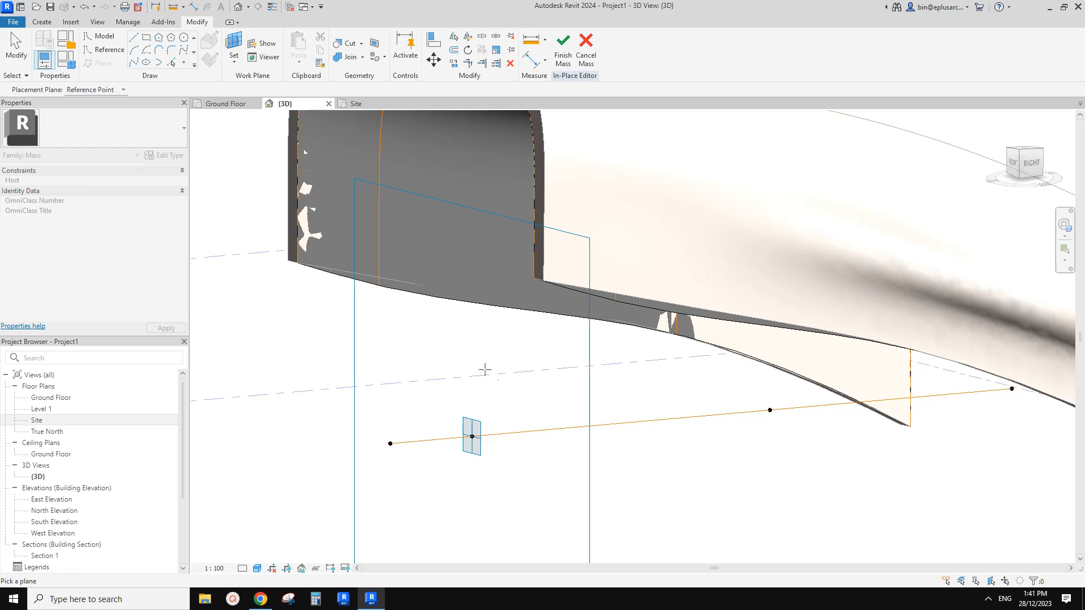
mouse_move(508, 401)
shift+middle_down()
mouse_move(520, 388)
mouse_move(484, 405)
mouse_move(497, 387)
shift+middle_up()
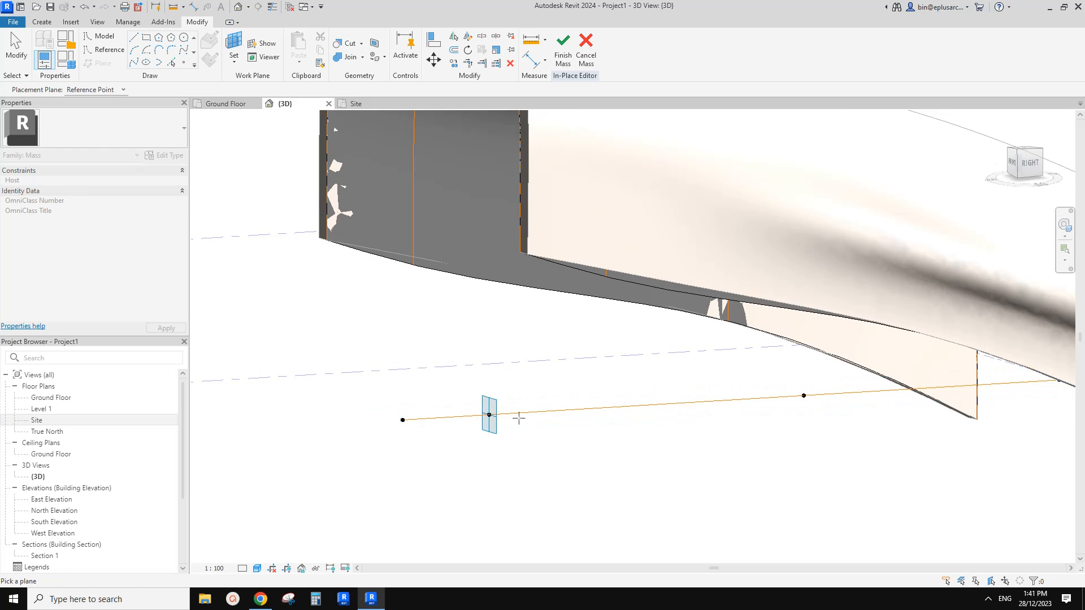
shift+middle_drag(493, 416, 504, 418)
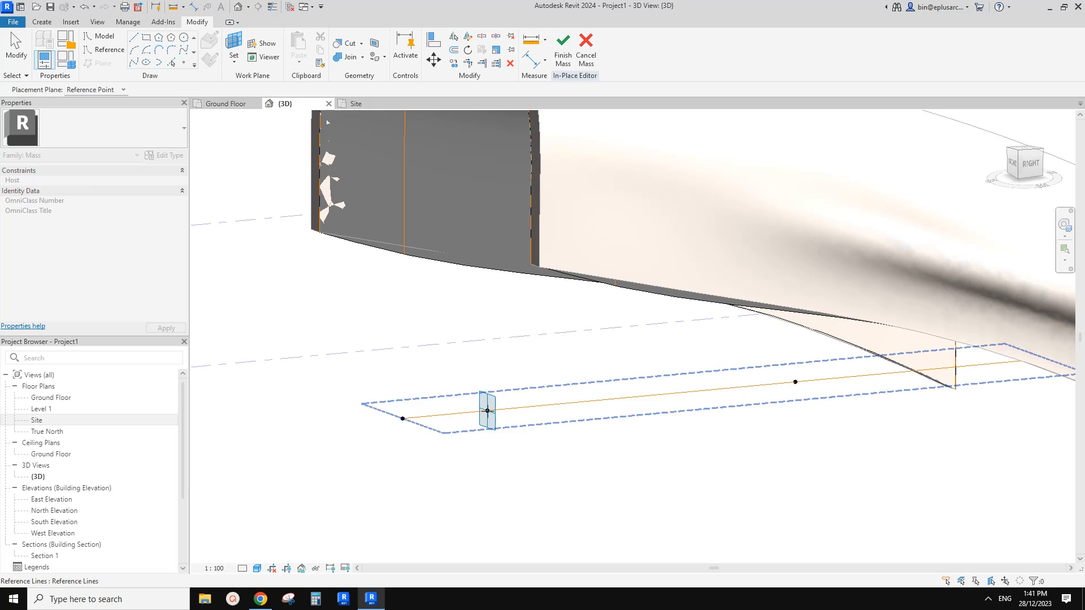
key(Tab)
key(Tab)
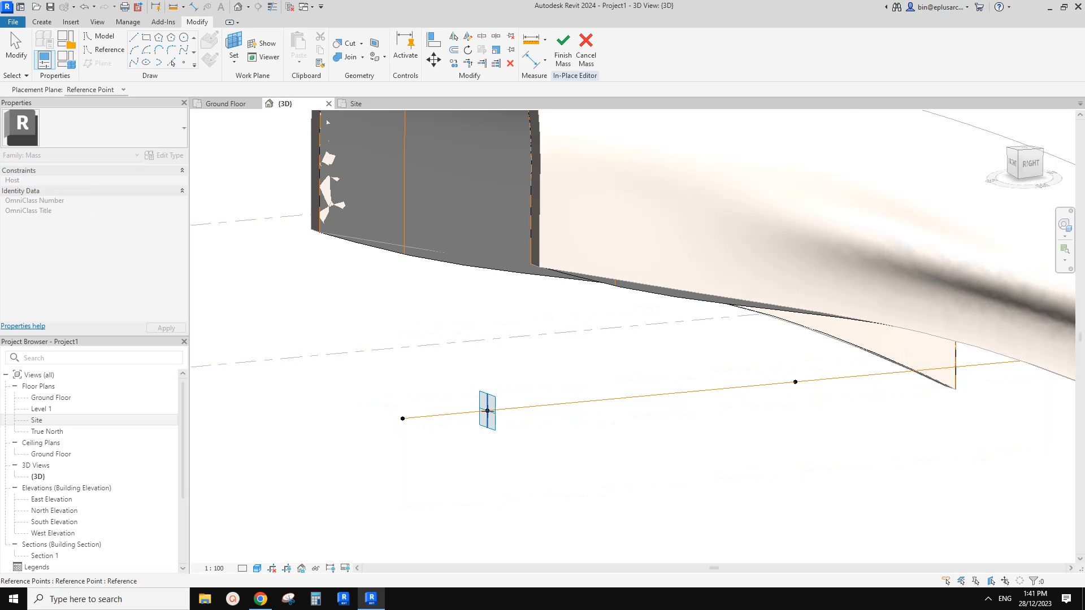
middle_drag(527, 420, 514, 443)
Turn on the Visible property of the path's second reference point and inspect its planes.
click(483, 420)
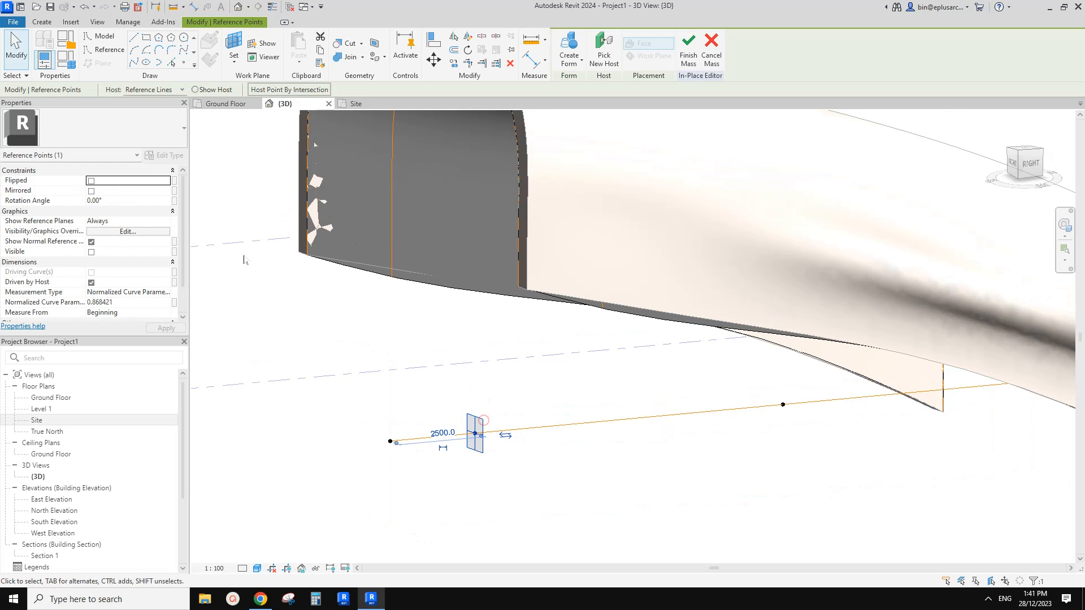
click(91, 252)
shift+middle_drag(542, 371, 496, 446)
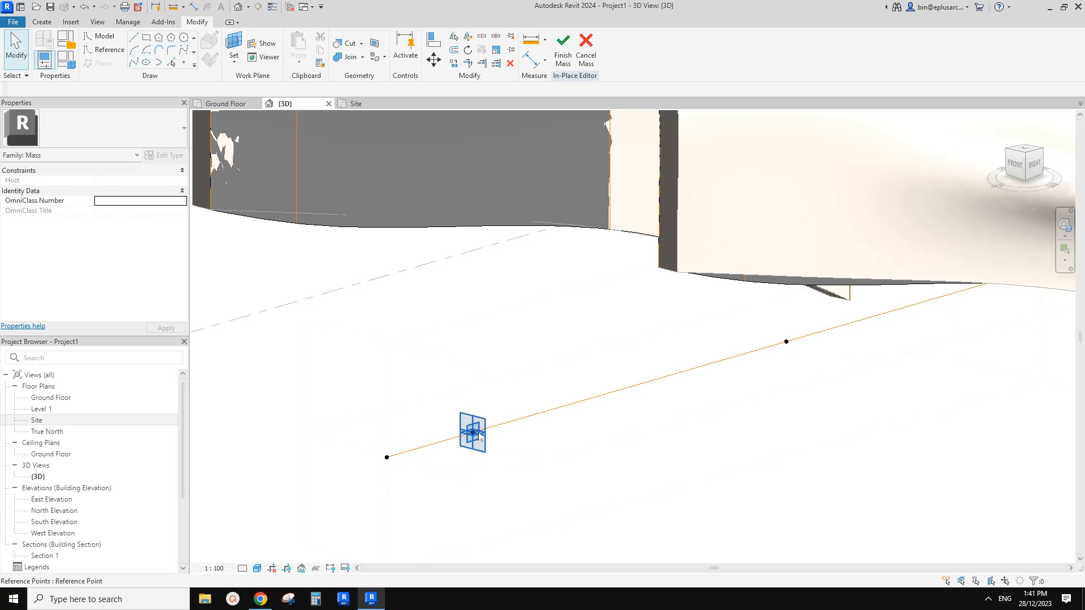
shift+middle_drag(479, 436, 483, 429)
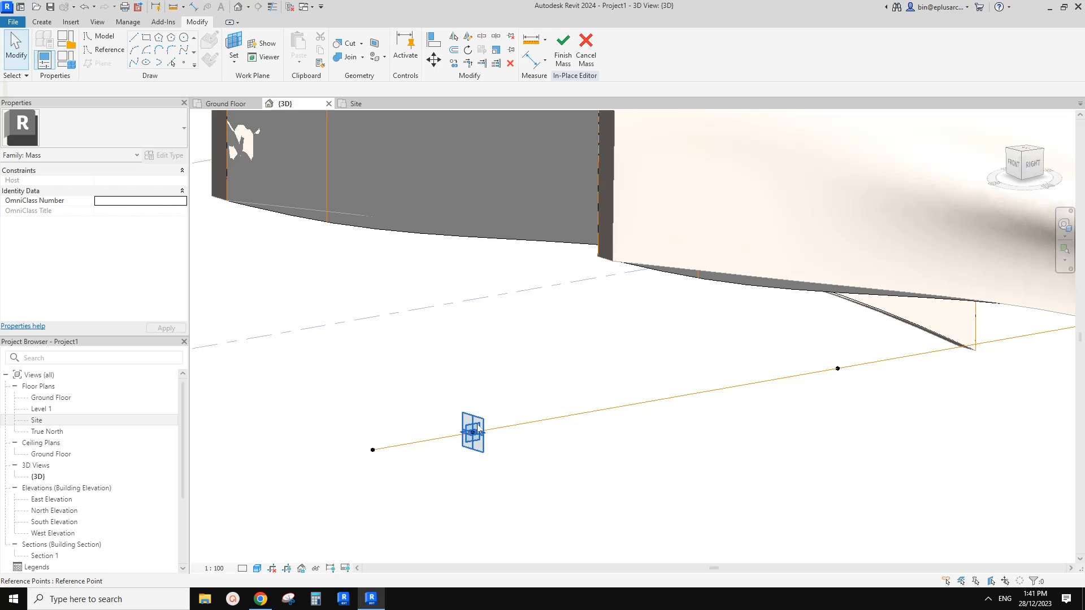
middle_drag(480, 423, 478, 421)
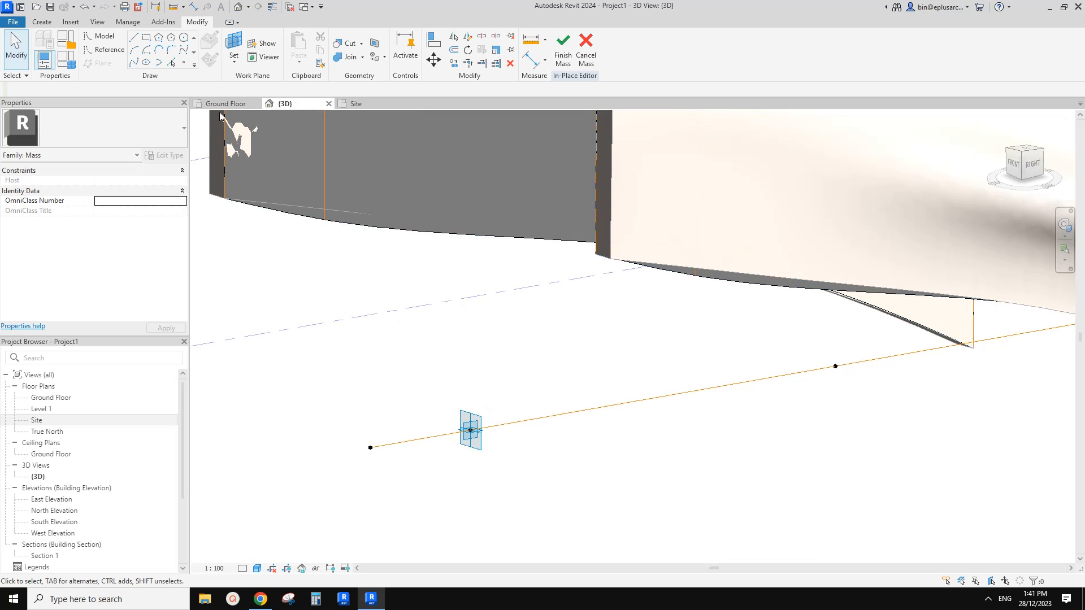
Place a point element on the second reference point's plane, at that point's location, and accept the identical-points warning.
click(184, 63)
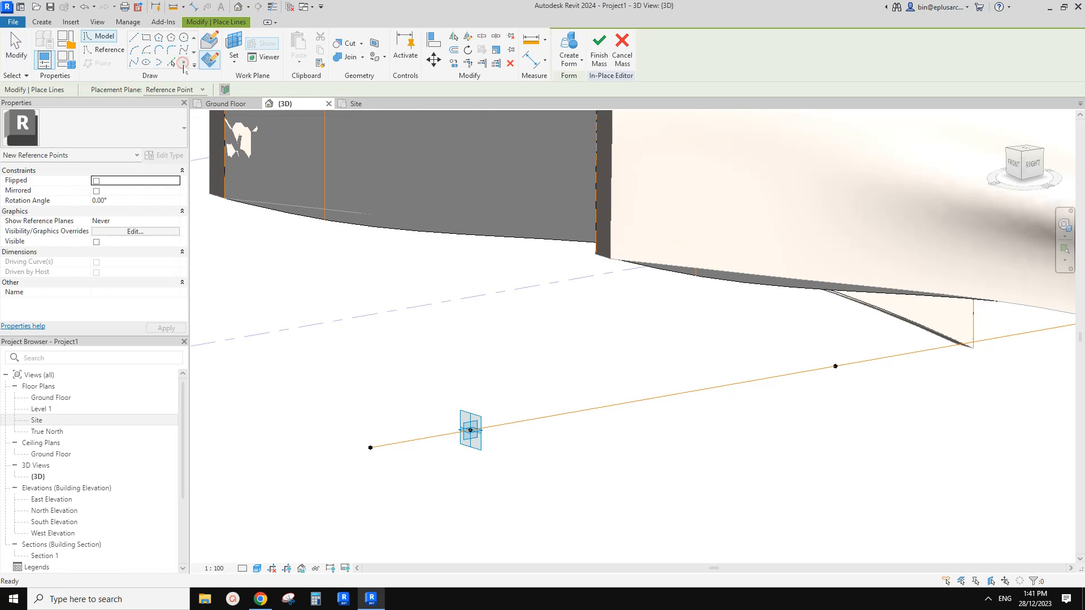
click(209, 61)
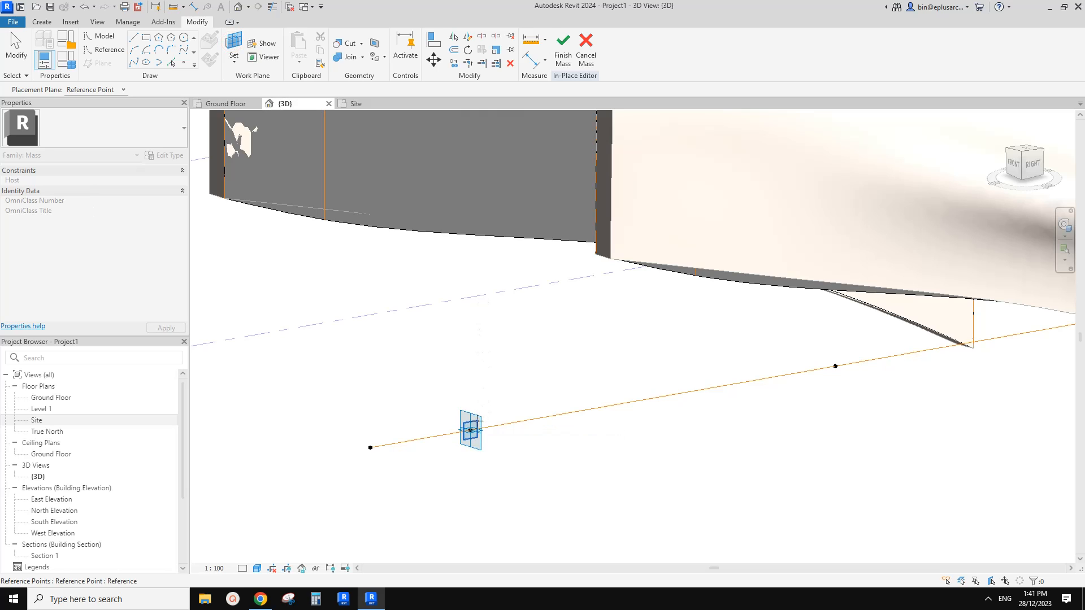
click(472, 430)
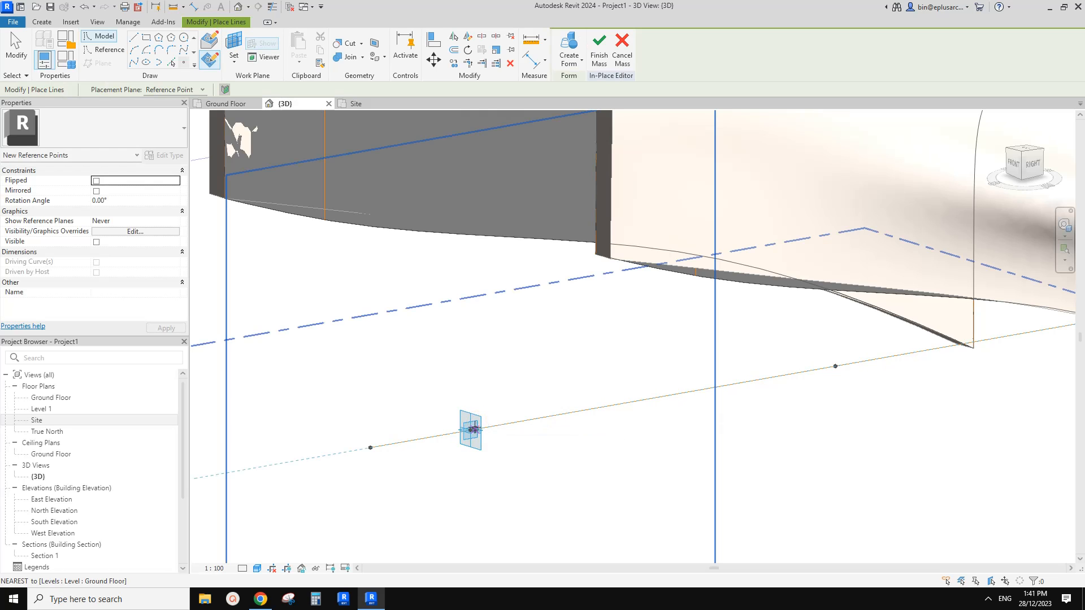
click(473, 429)
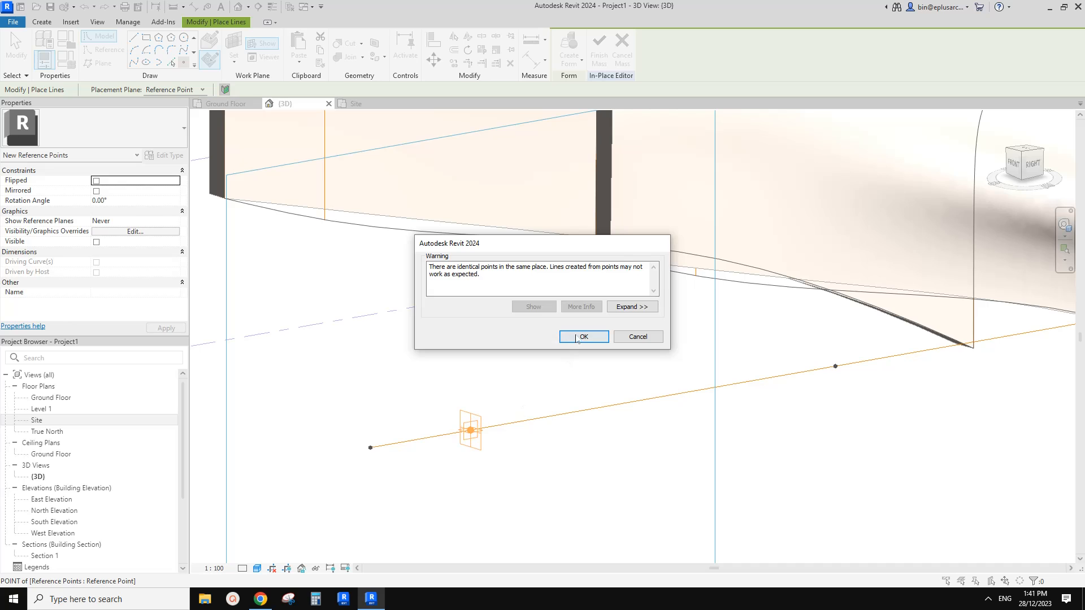
click(584, 337)
key(Escape)
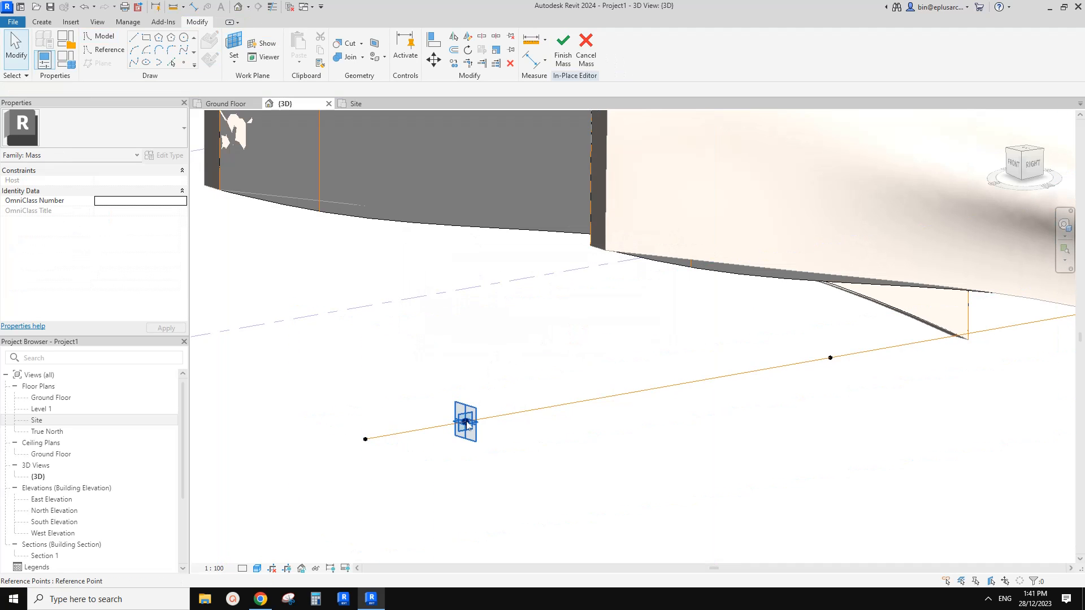
Move the new reference point vertically upward so that it sits above its host point on the path.
click(467, 425)
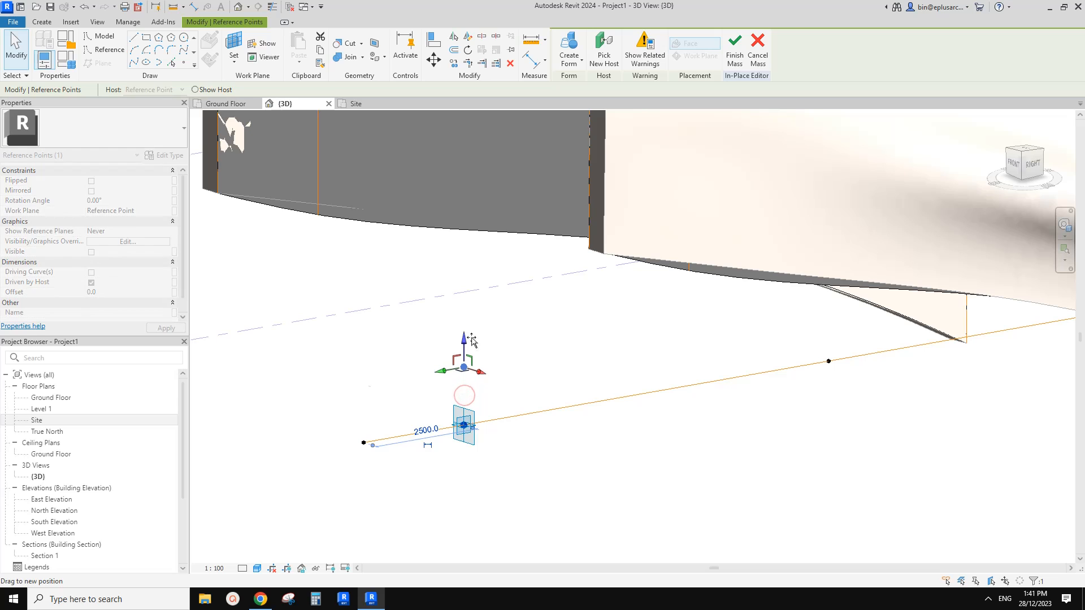
drag(471, 349, 468, 339)
click(477, 345)
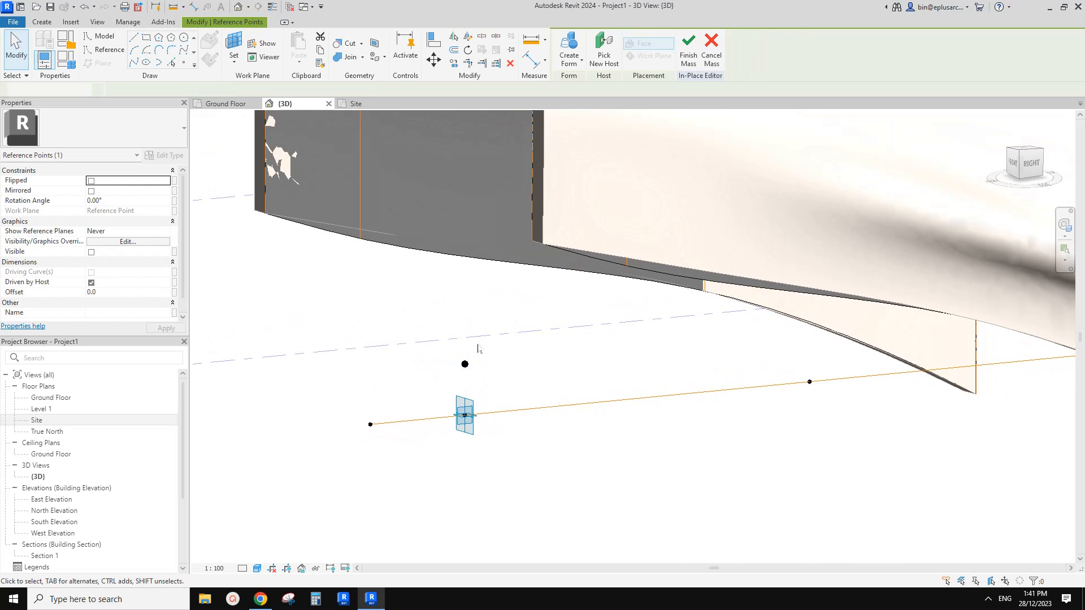
shift+middle_drag(477, 359, 502, 372)
scroll(477, 330, down, 3)
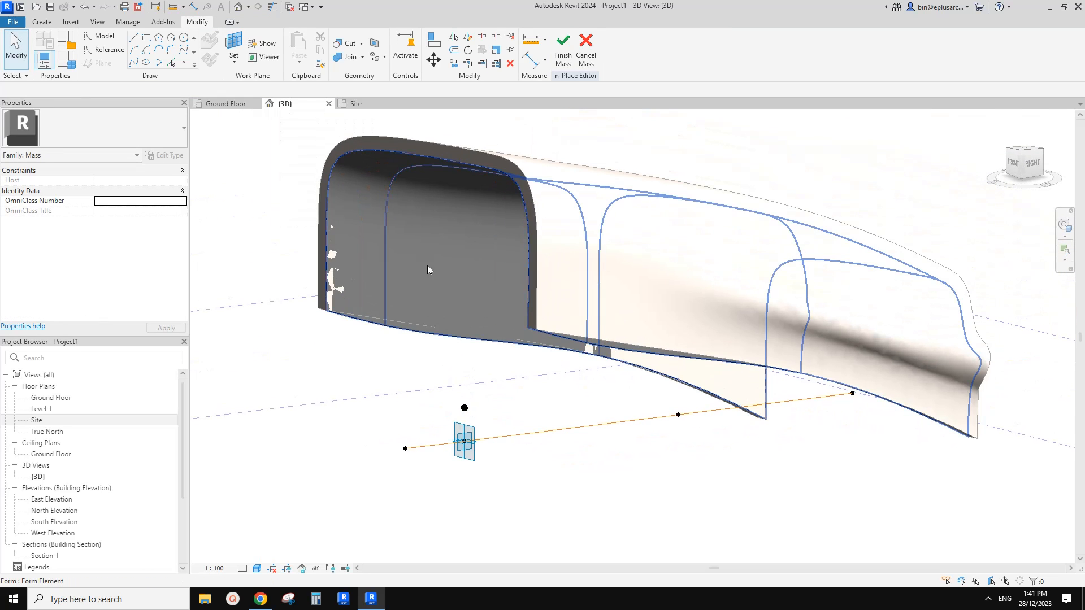
Rehost the second profile's reference line to the raised reference point.
click(393, 182)
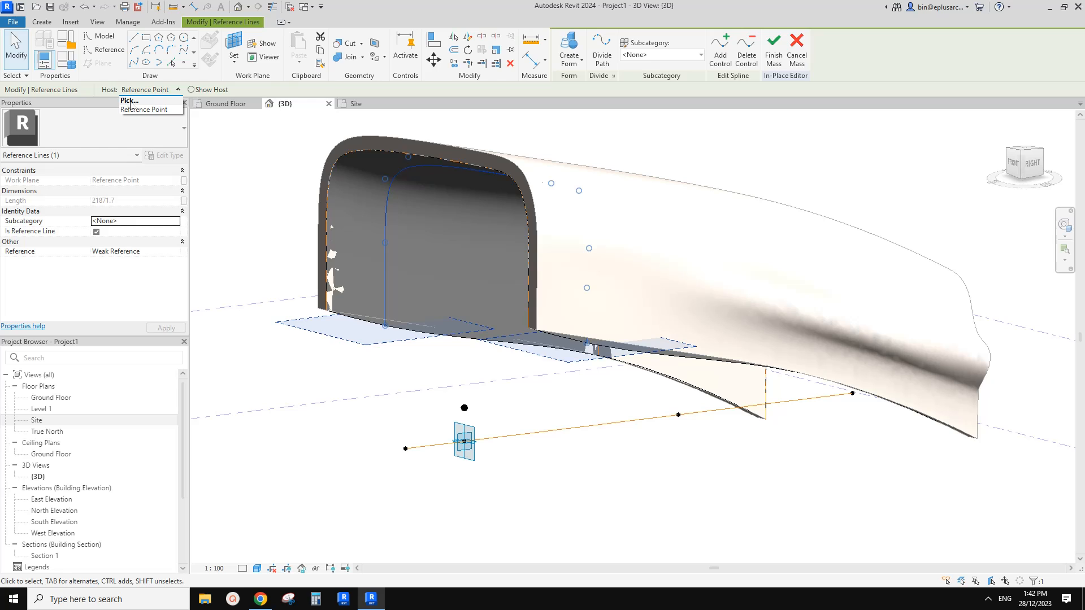
click(130, 101)
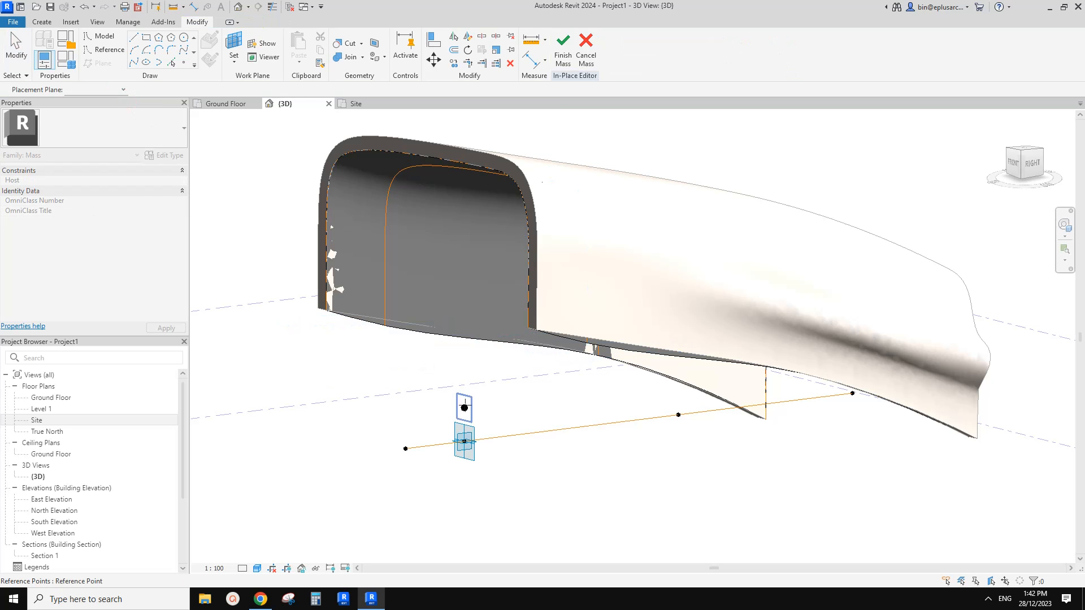
click(464, 407)
Rotate the raised reference point by 10 degrees in the side view to tilt the hosted second profile.
shift+middle_drag(496, 405, 470, 412)
click(467, 406)
key(r)
key(o)
click(568, 417)
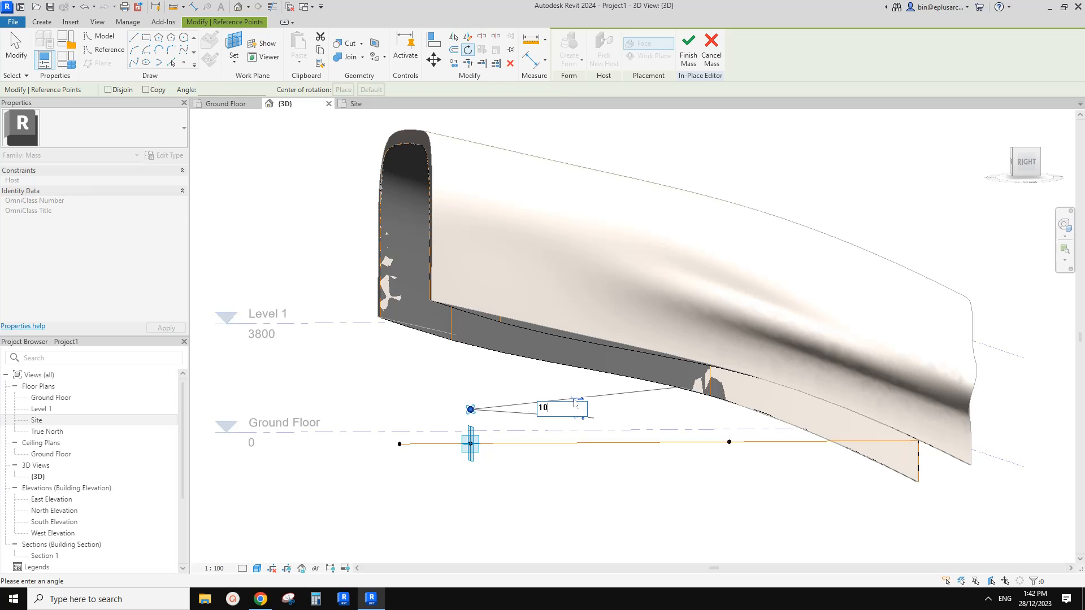
key(Return)
shift+middle_drag(575, 405, 425, 272)
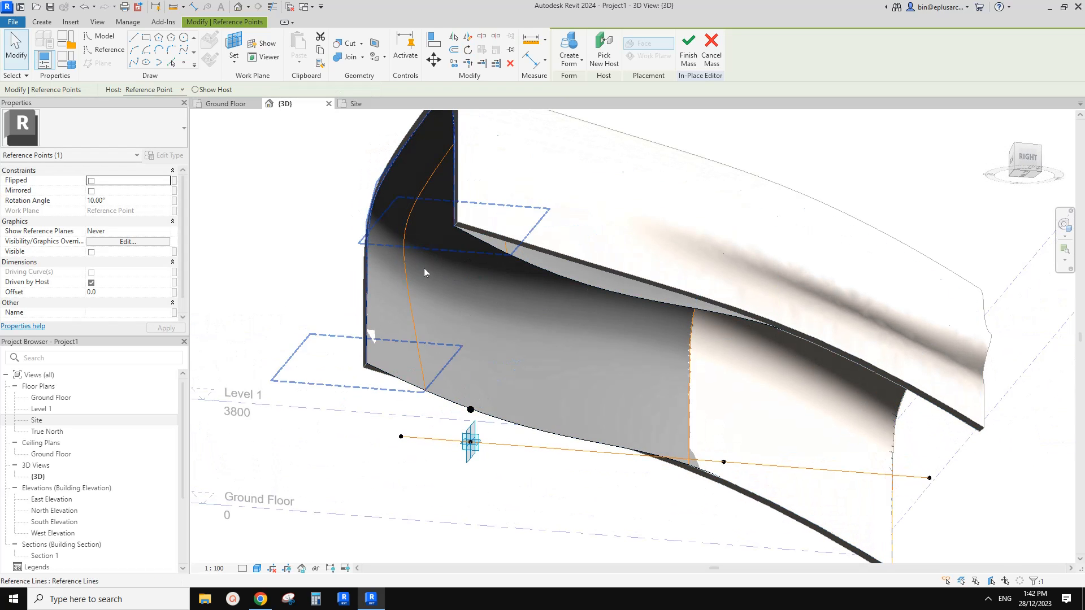
key(Escape)
Examine the tilted second profile and its raised host point from the side and front.
shift+middle_drag(414, 215, 444, 285)
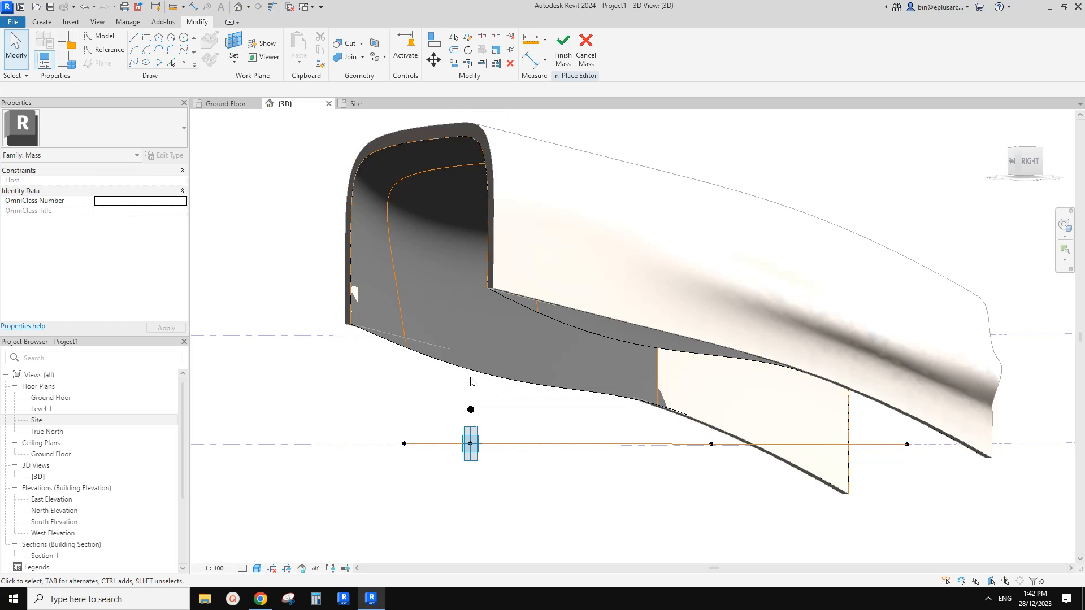
shift+middle_drag(470, 380, 457, 385)
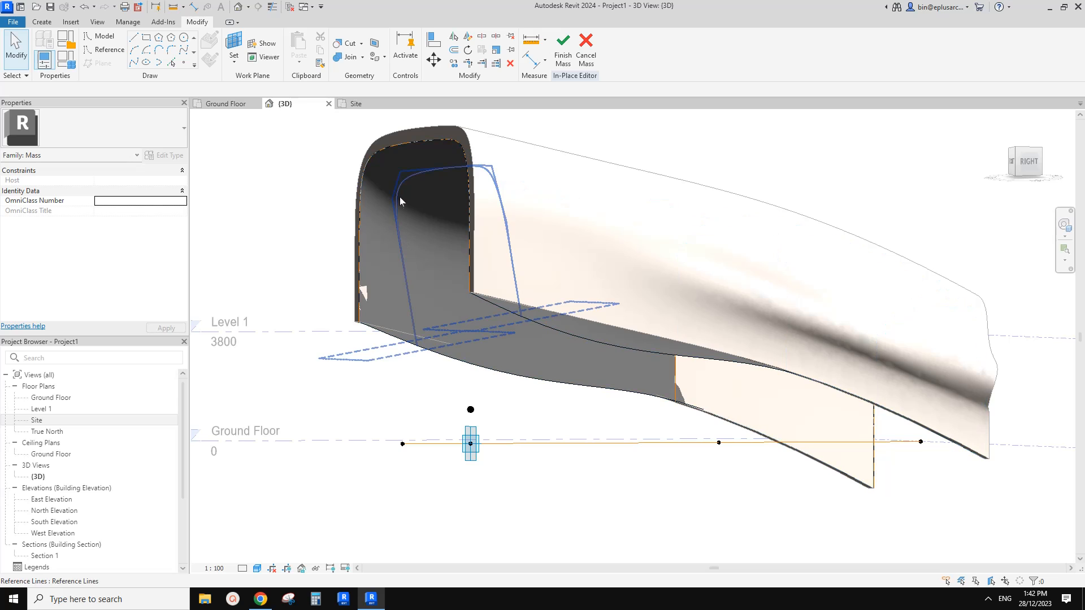
shift+middle_drag(450, 309, 382, 273)
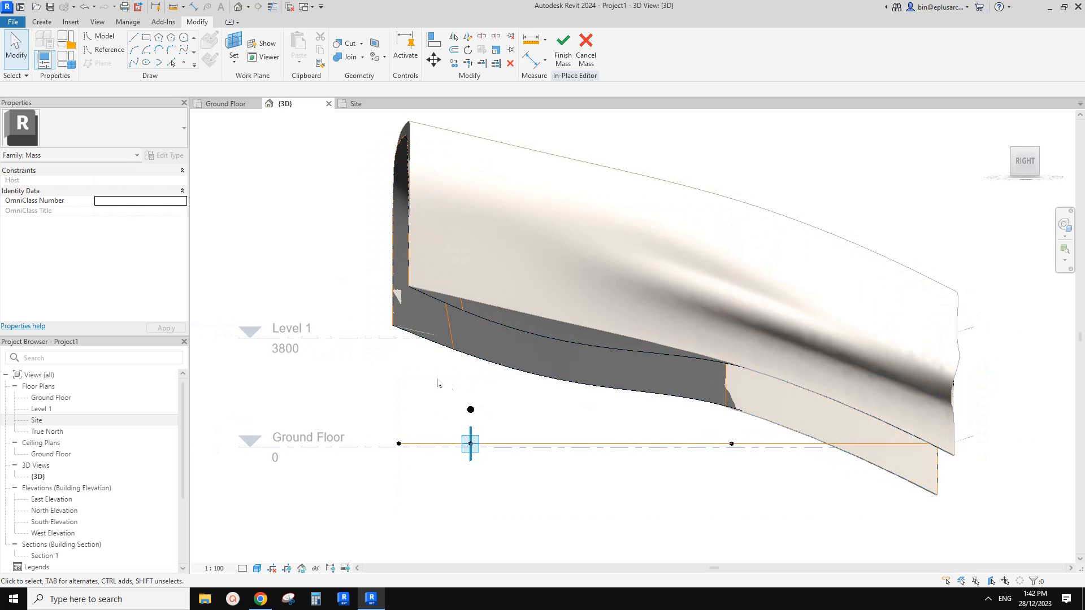
scroll(447, 390, up, 2)
click(479, 398)
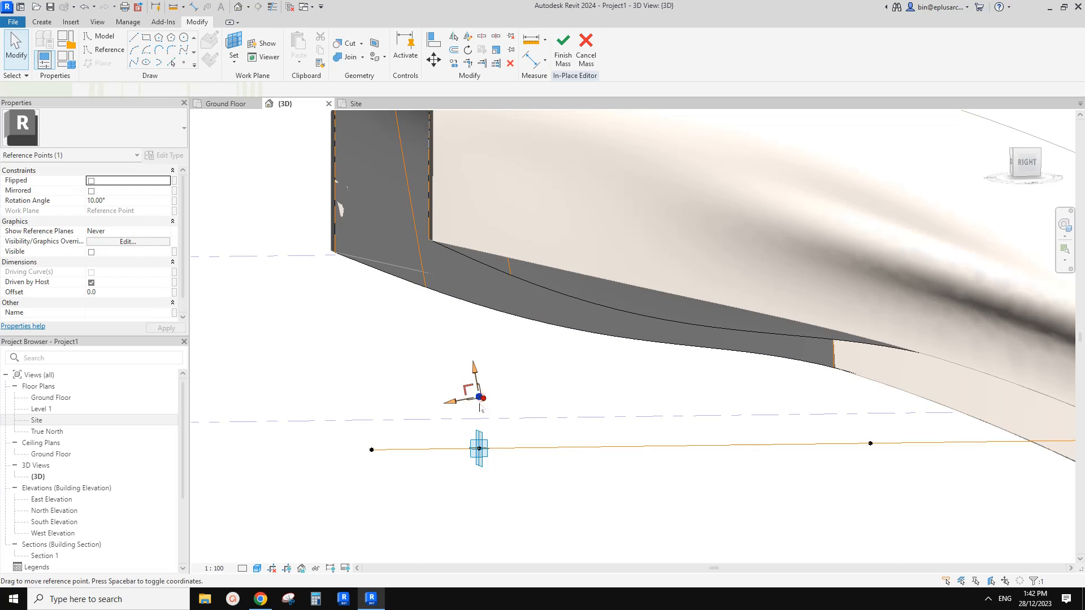
scroll(479, 406, down, 1)
mouse_move(479, 407)
shift+middle_down()
mouse_move(520, 423)
mouse_move(479, 388)
shift+middle_up()
click(500, 409)
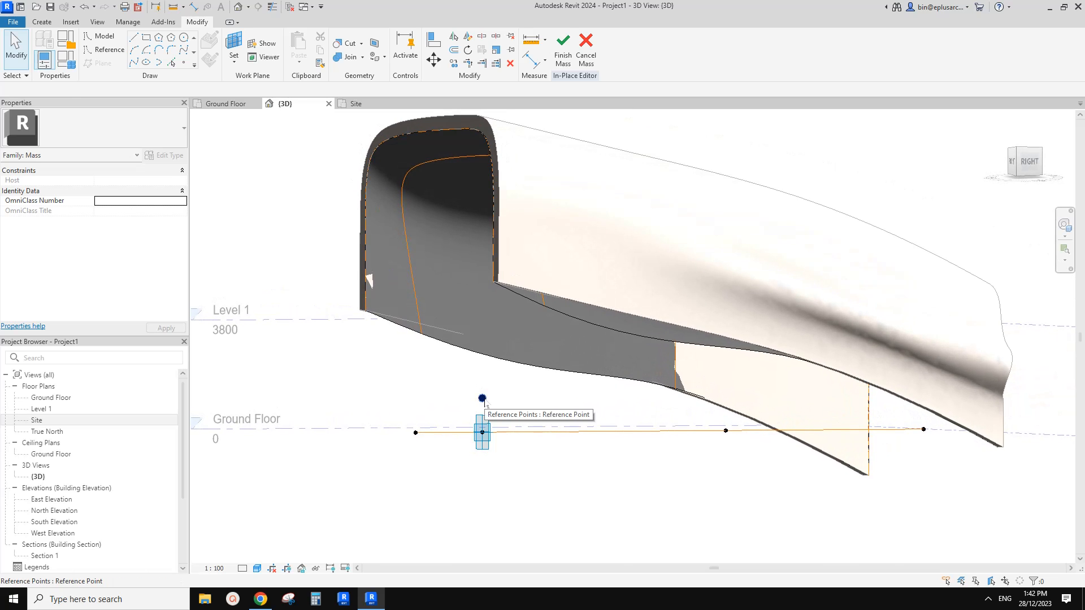
click(483, 399)
key(Escape)
shift+middle_drag(485, 399, 567, 129)
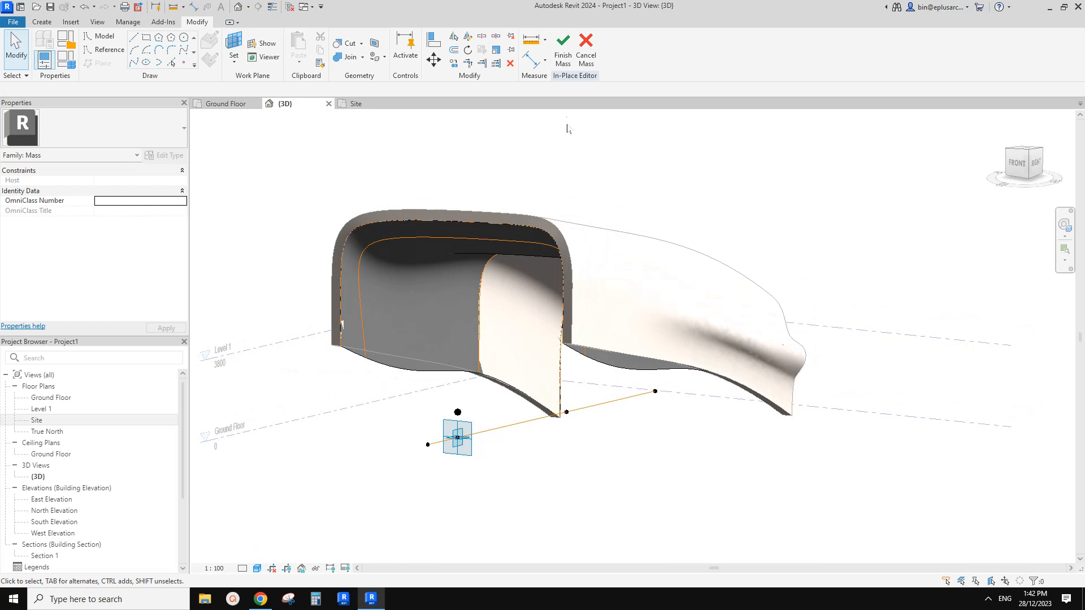
Finish the in-place mass and update the Generic 300mm Wall 2 face wall to the tilted form.
click(563, 60)
click(611, 249)
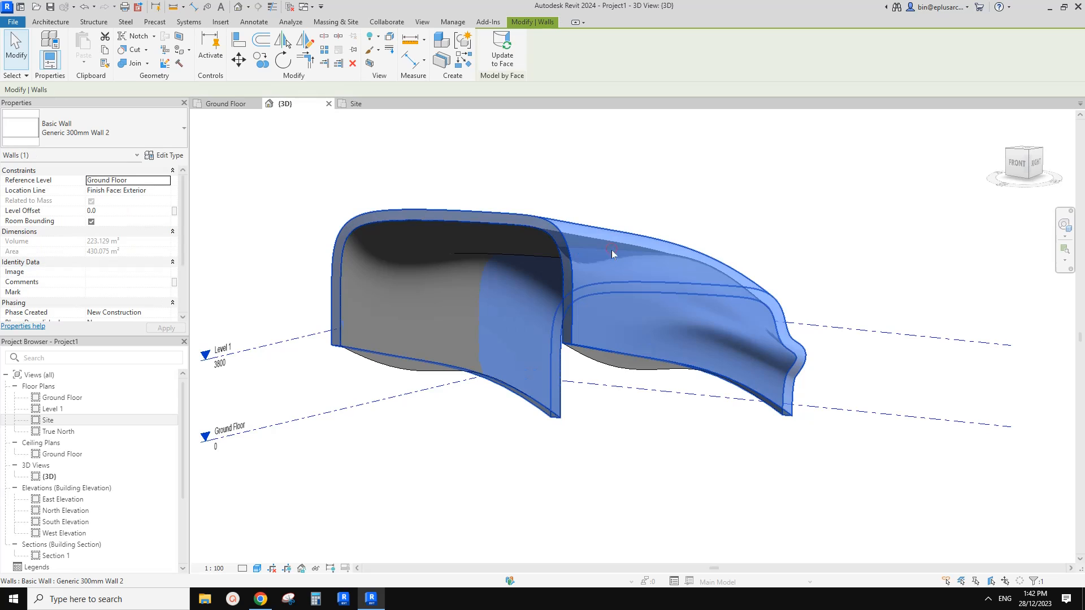
click(502, 56)
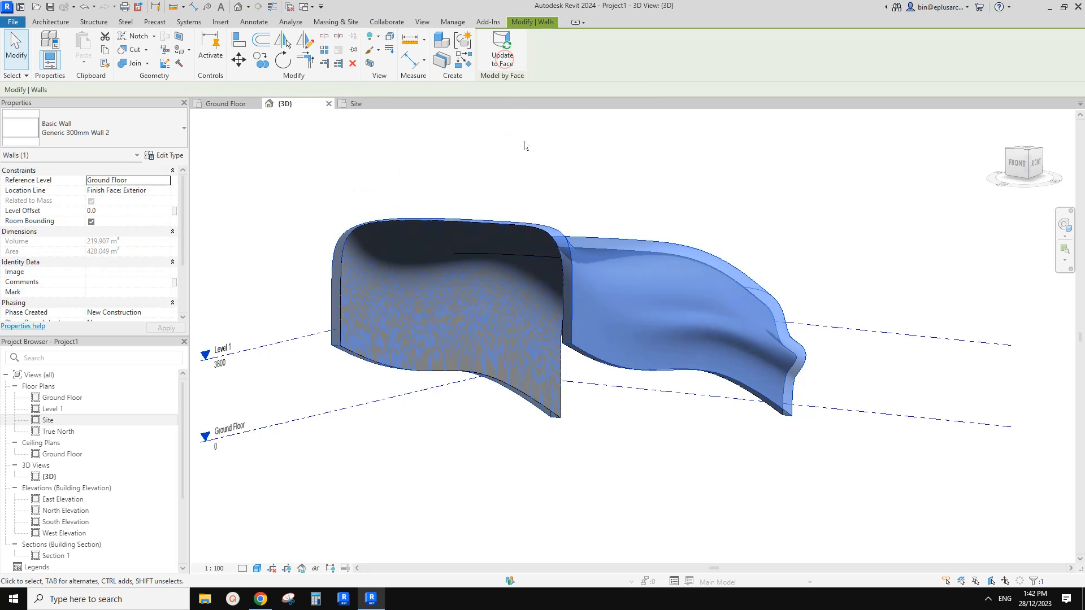
shift+middle_drag(572, 276, 557, 304)
key(Escape)
scroll(519, 282, up, 2)
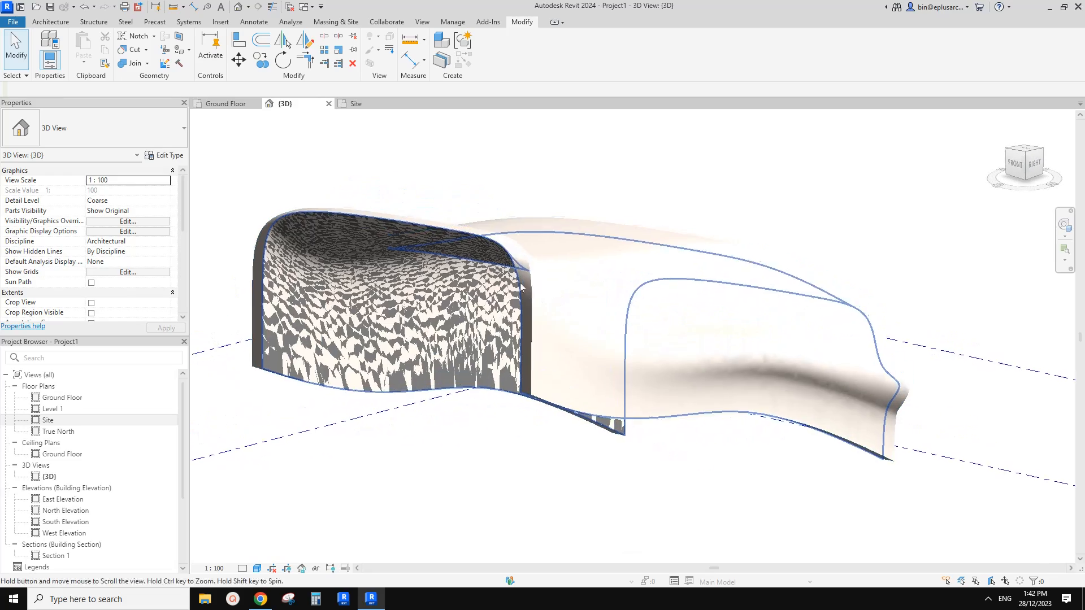
click(531, 274)
key(Escape)
click(441, 301)
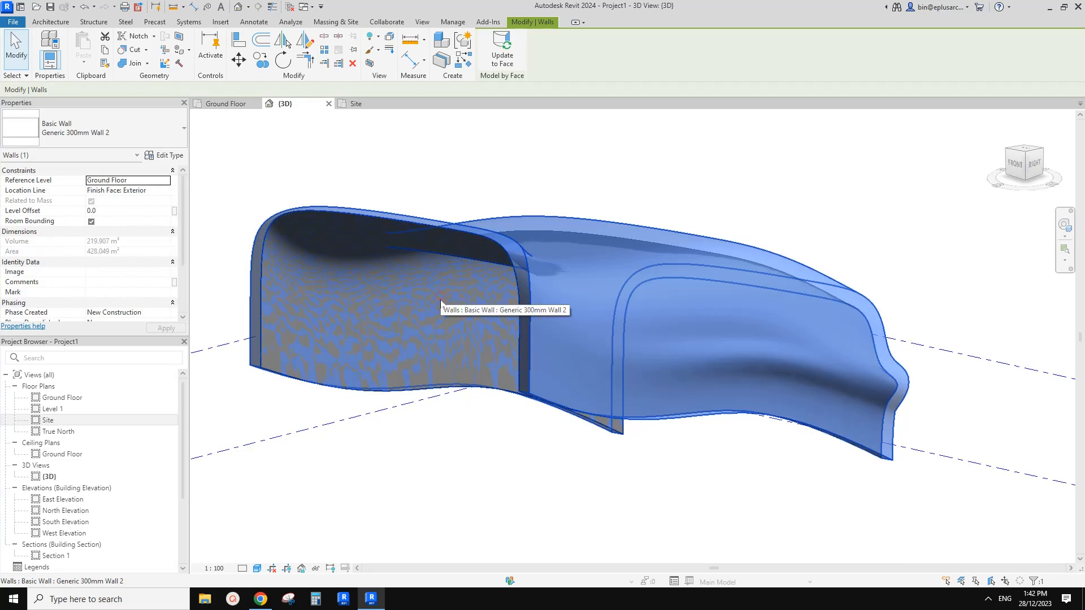
key(Escape)
Reopen the mass for in-place editing and move the front profile's reference line slightly straight down.
double_click(425, 306)
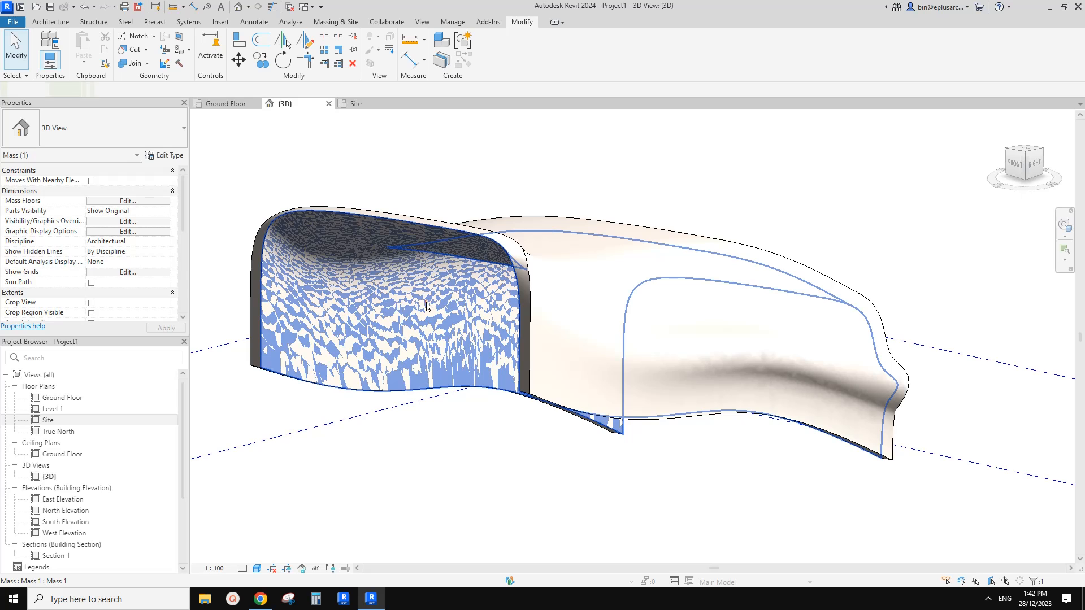
shift+middle_drag(402, 238, 485, 266)
key(Tab)
click(270, 250)
scroll(402, 270, down, 1)
middle_drag(402, 269, 467, 259)
key(m)
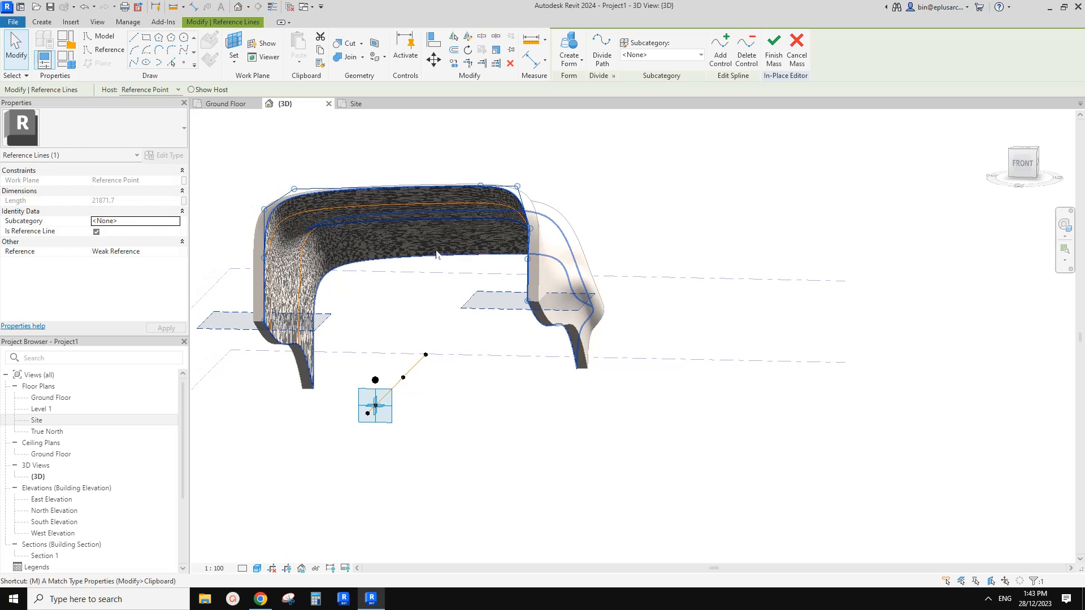
key(v)
click(412, 250)
click(411, 264)
click(534, 272)
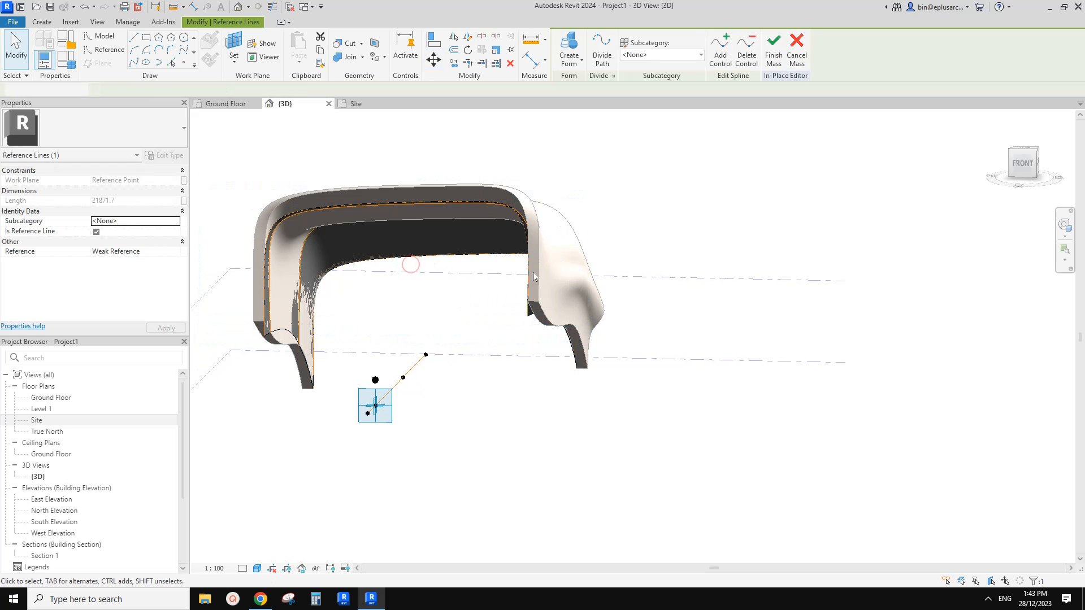
Select the second profile's reference line and compare the mass with the building photo in the Google Docs document in Chrome.
shift+middle_drag(533, 273, 506, 293)
scroll(393, 272, up, 1)
click(358, 189)
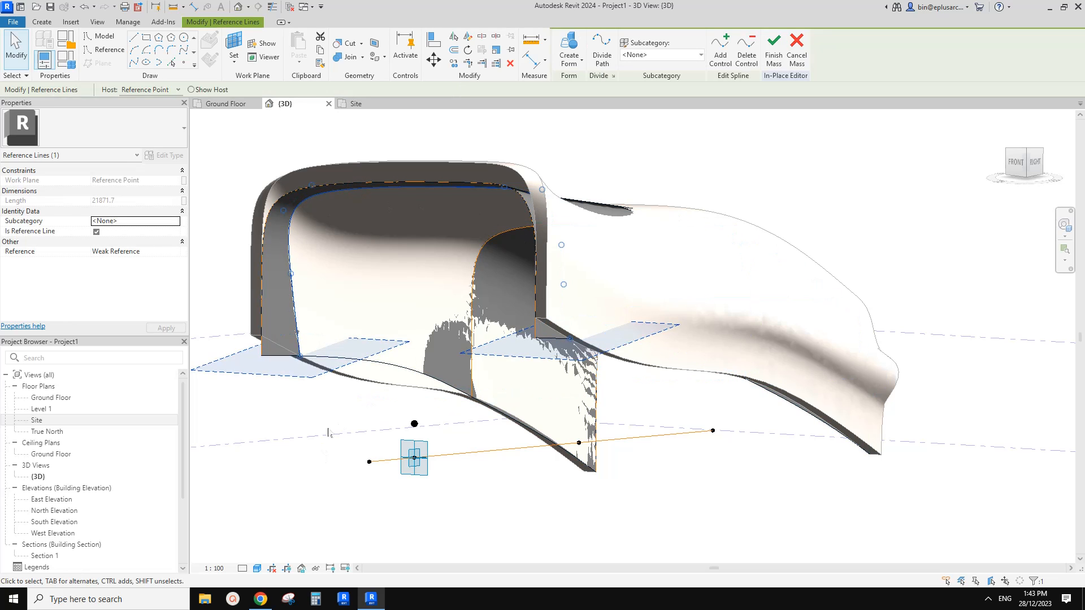
shift+middle_drag(337, 377, 329, 474)
click(261, 600)
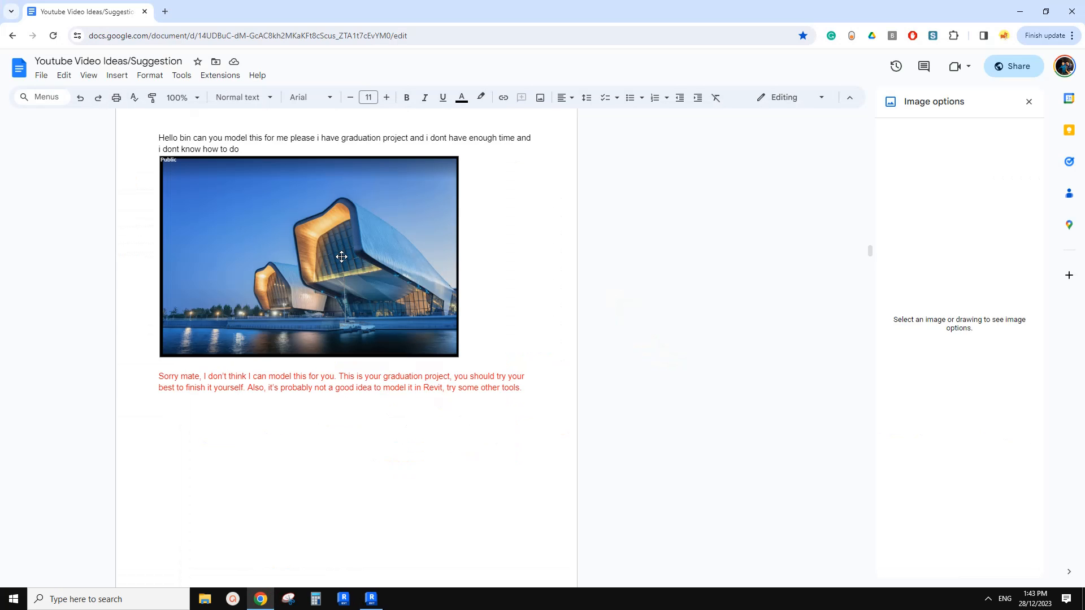
click(371, 599)
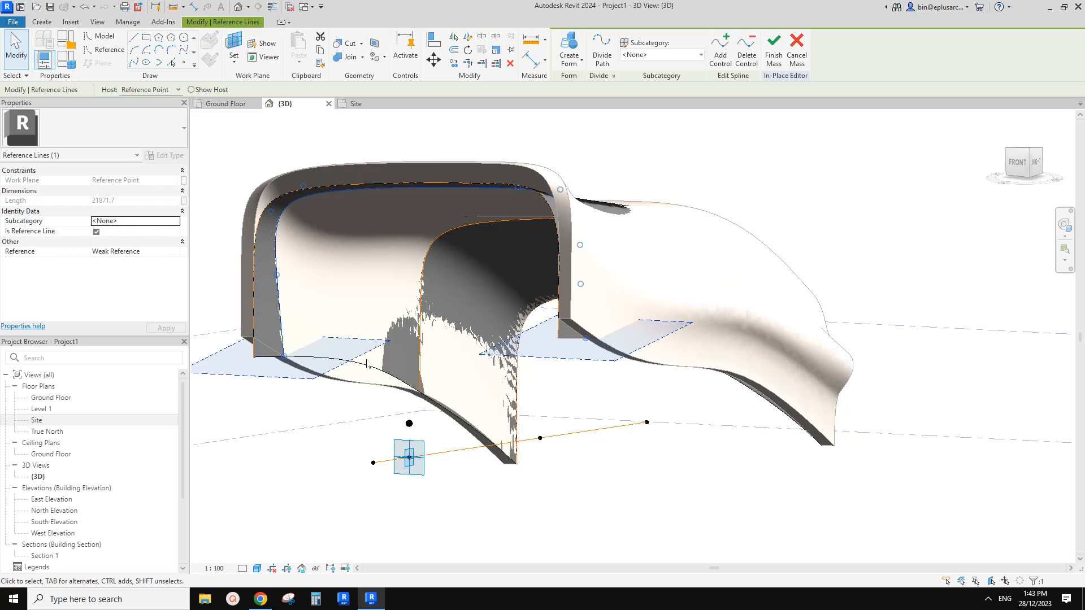
shift+middle_drag(300, 261, 519, 306)
shift+middle_drag(452, 291, 399, 293)
scroll(372, 291, up, 2)
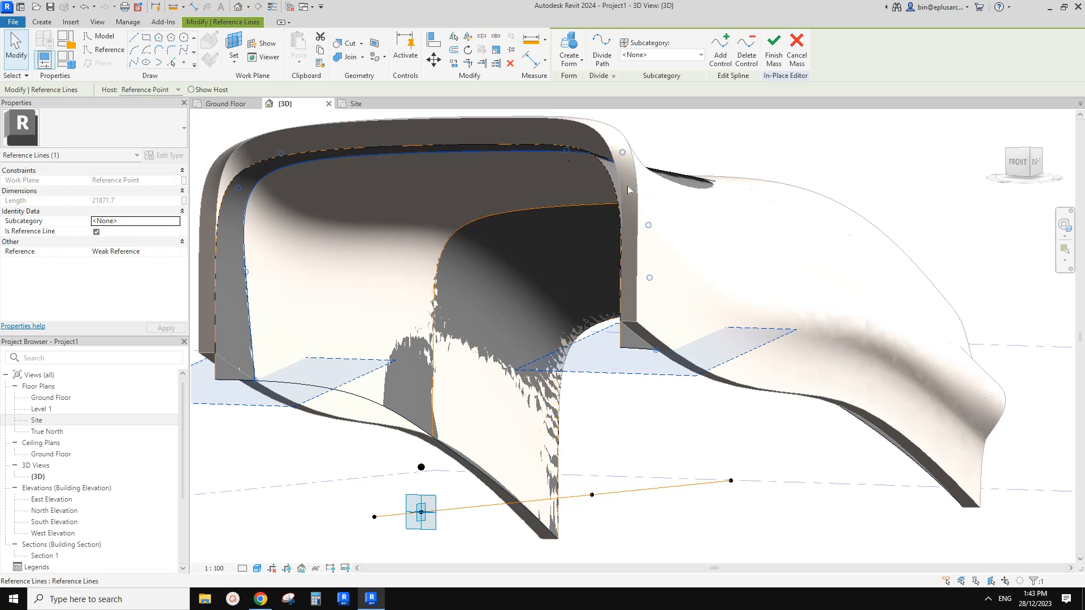
scroll(424, 212, down, 1)
middle_drag(423, 210, 417, 221)
Finish the mass and update the face wall to match the lowered front profile.
key(Escape)
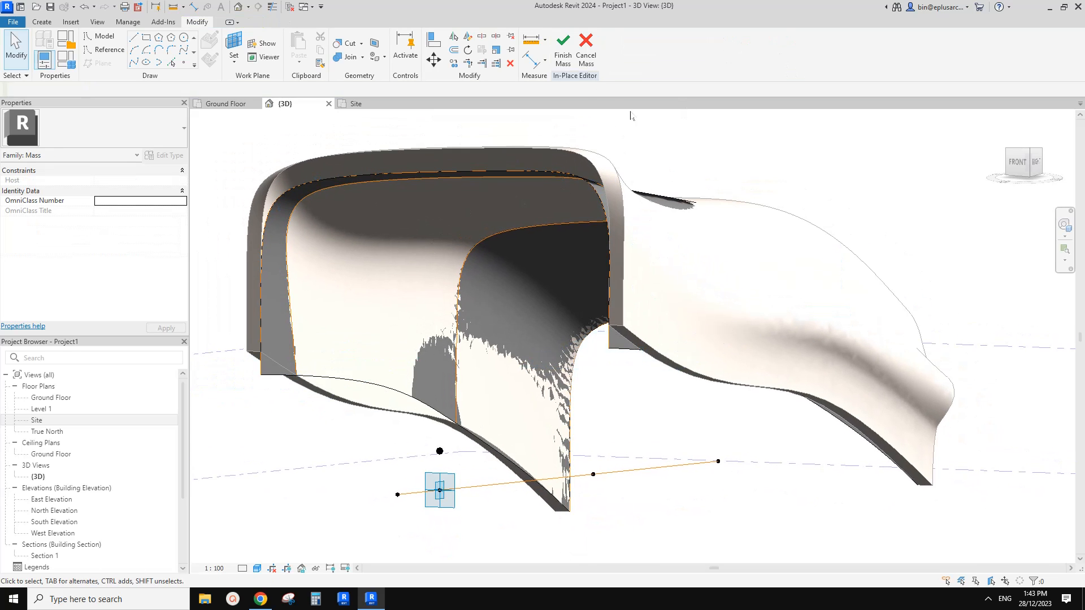
click(565, 59)
click(354, 160)
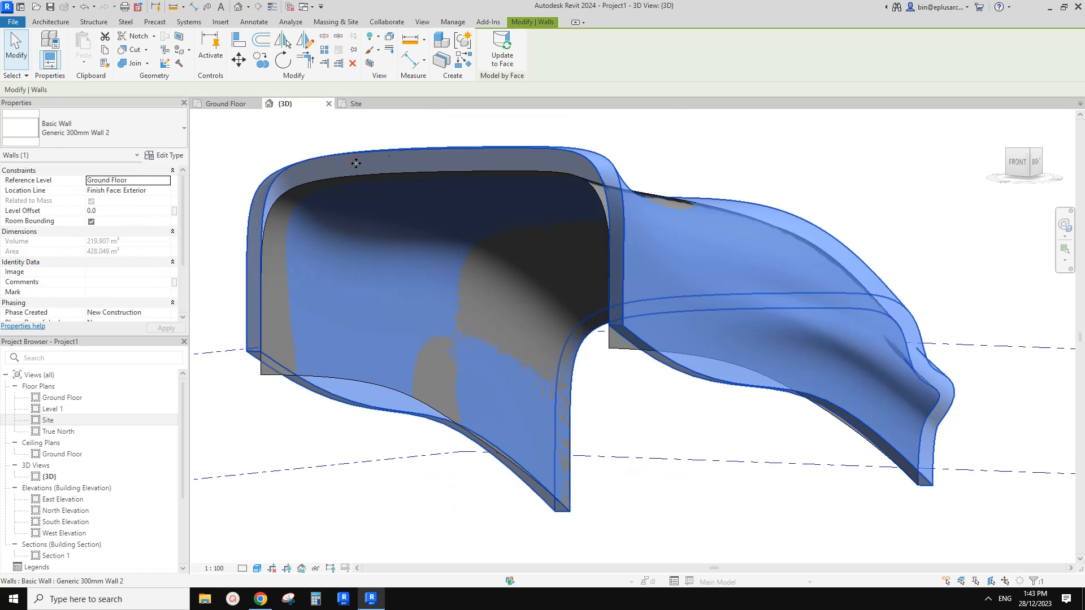
click(501, 57)
key(Escape)
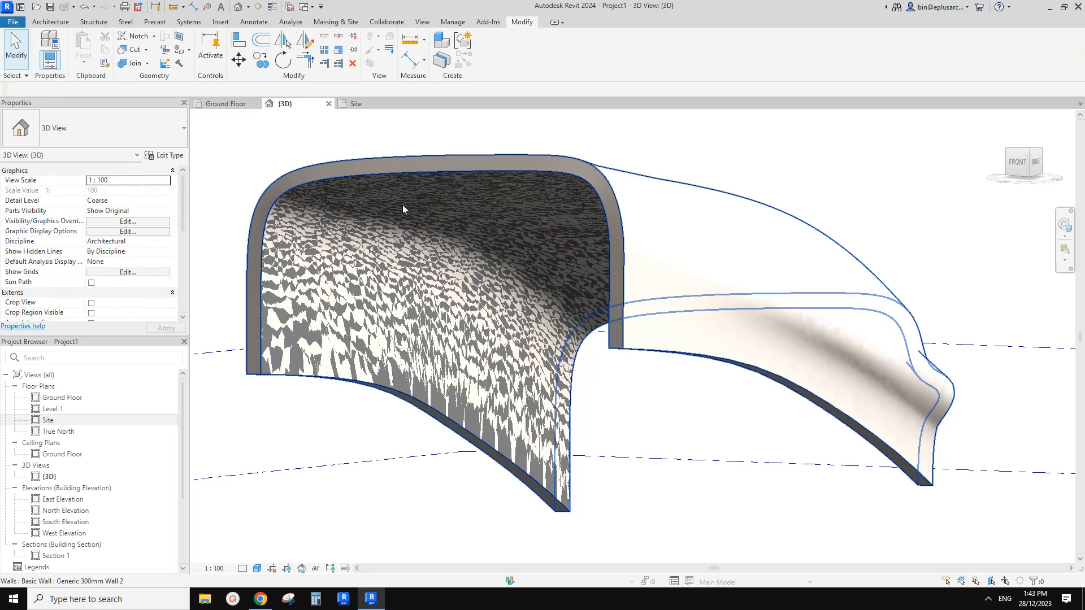
Reopen the mass for in-place editing and temporarily isolate the second profile's reference line.
click(334, 263)
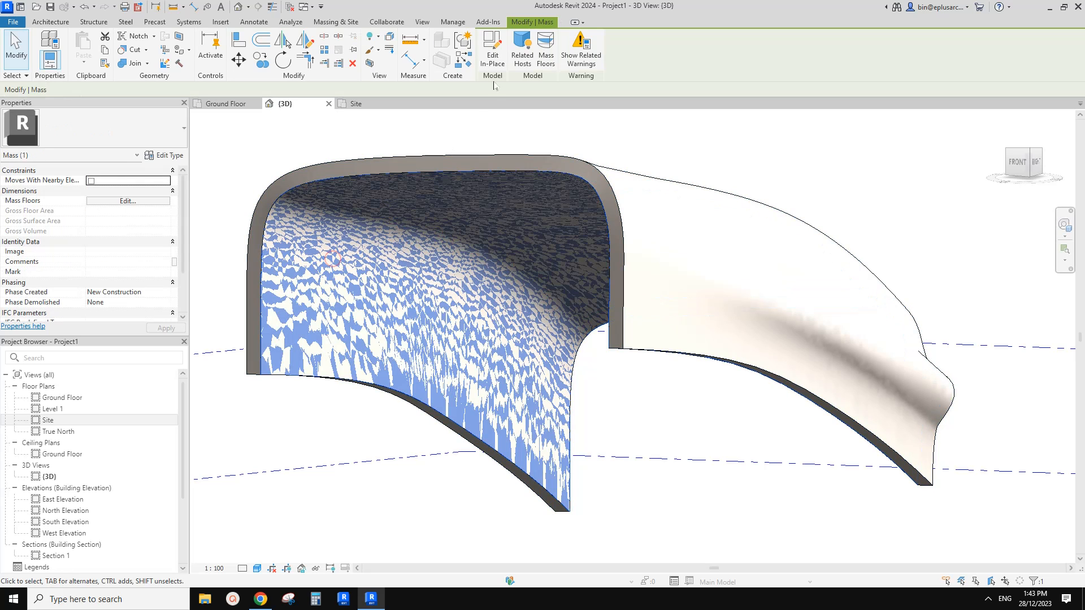
click(490, 59)
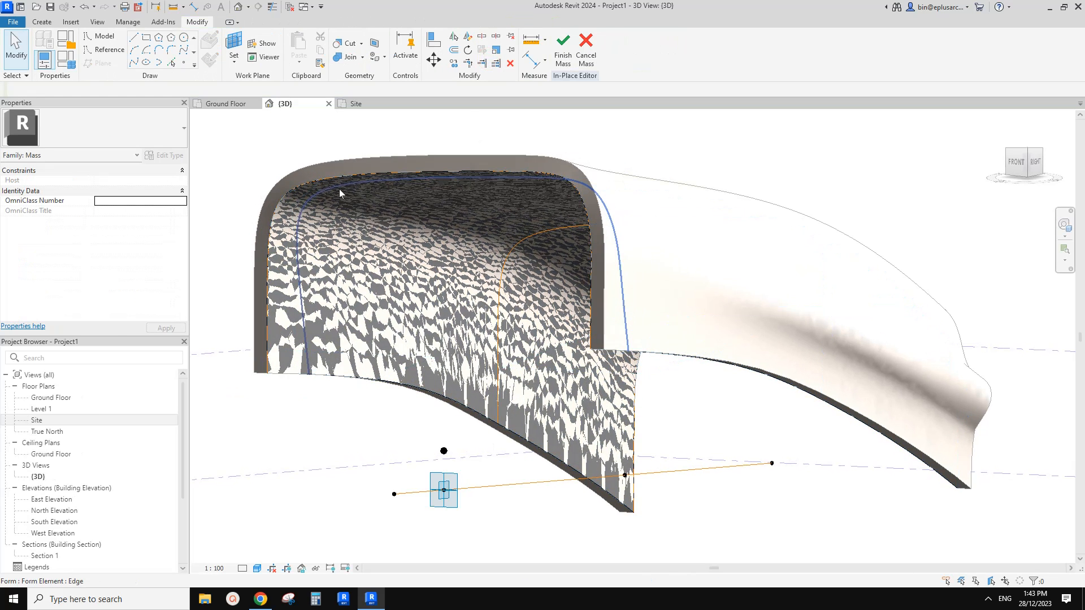
shift+middle_drag(339, 189, 351, 246)
click(339, 190)
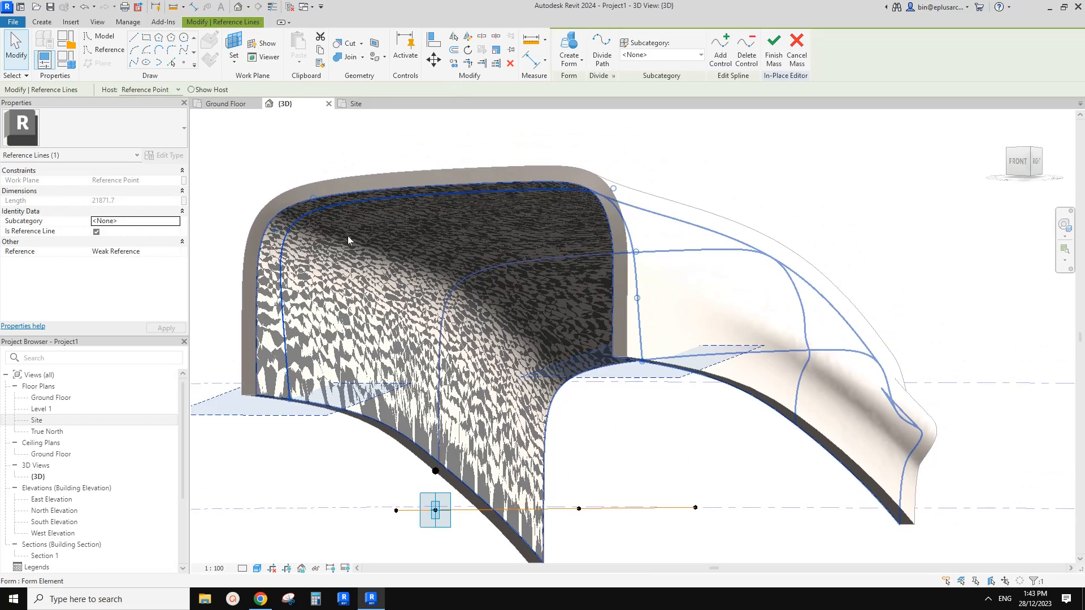
key(h)
key(i)
middle_drag(421, 248, 416, 258)
click(415, 258)
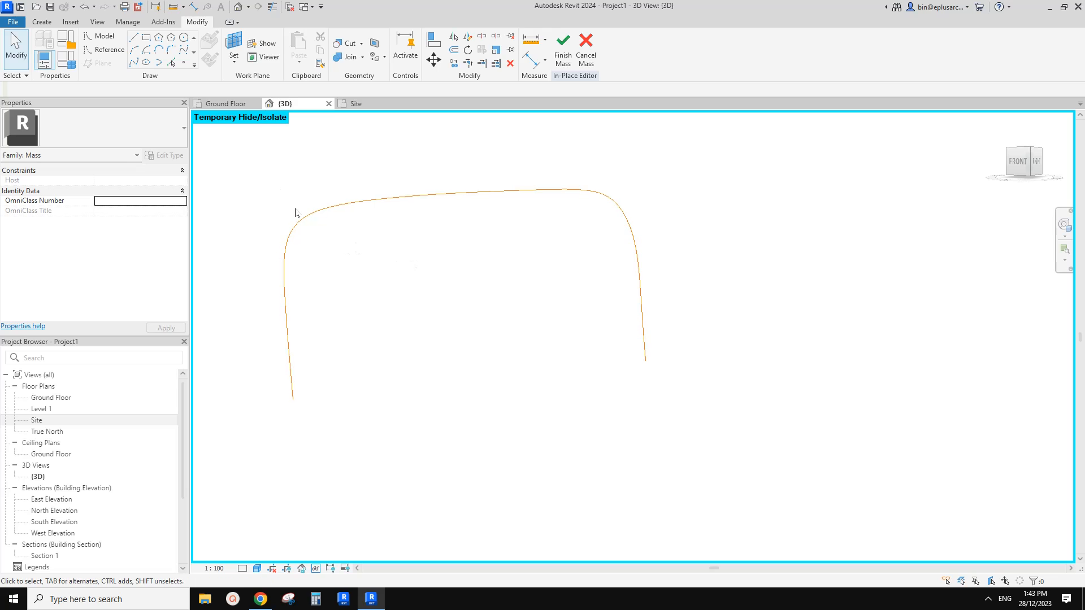
Place a reference point on each open lower end of the isolated profile line.
click(183, 62)
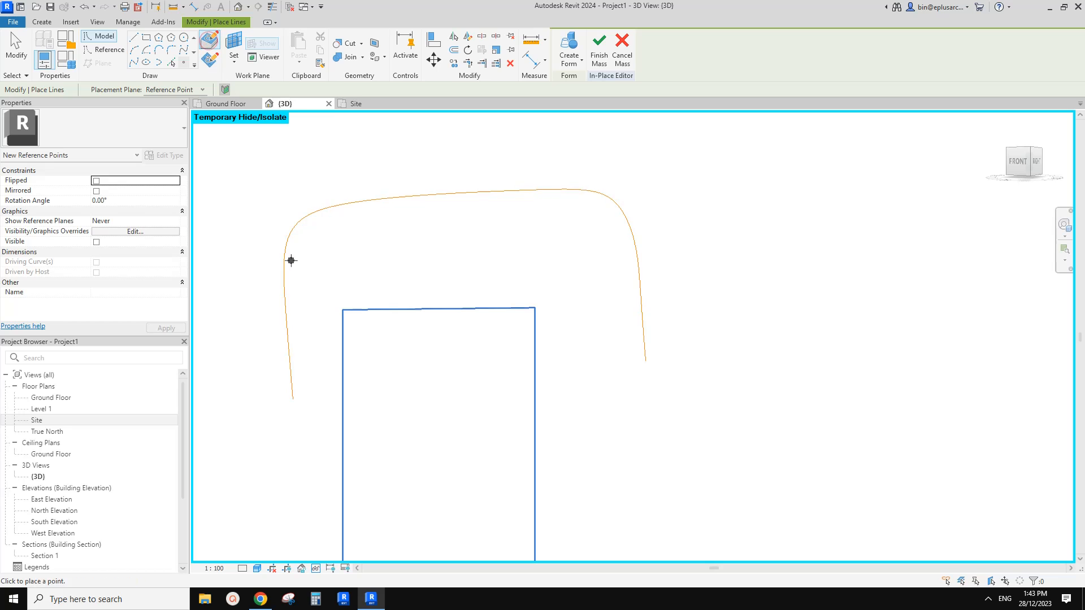
click(292, 399)
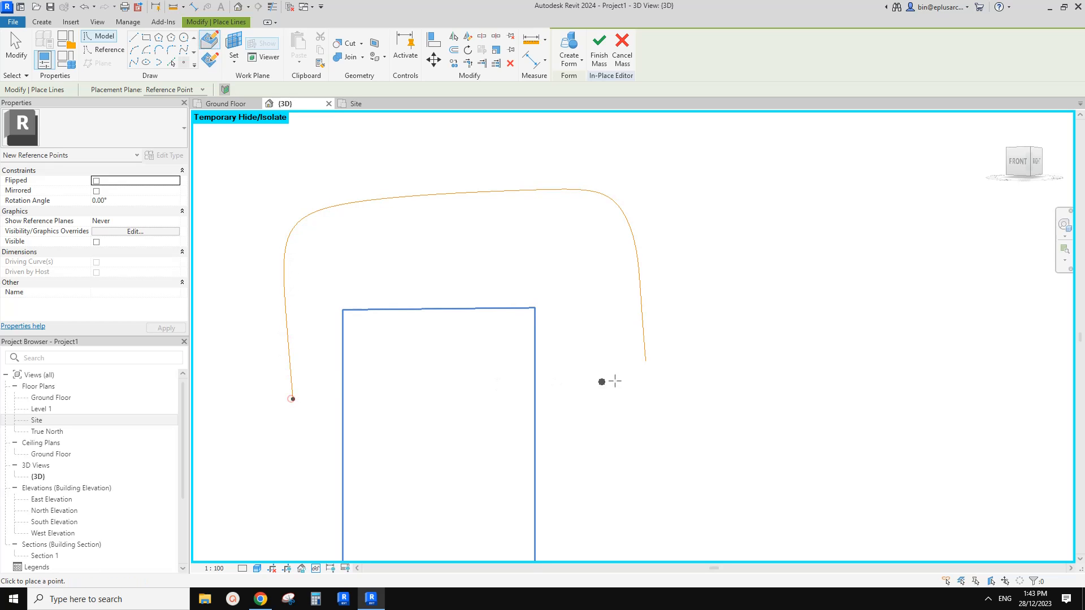
click(646, 360)
key(Escape)
key(Escape)
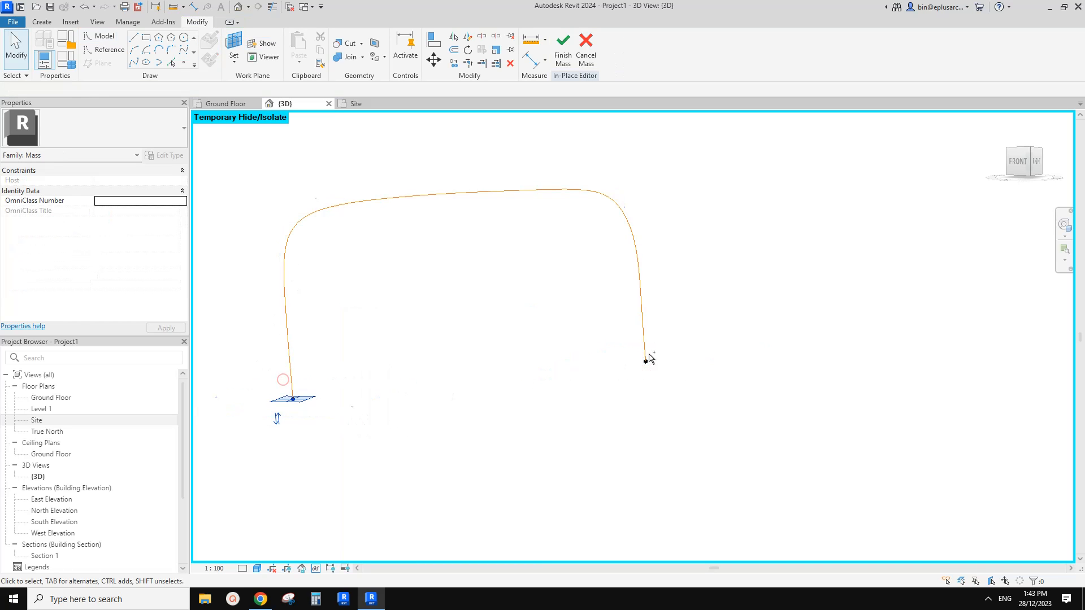
Connect the two end points with a spline through points and make it a reference line.
ctrl+click(647, 359)
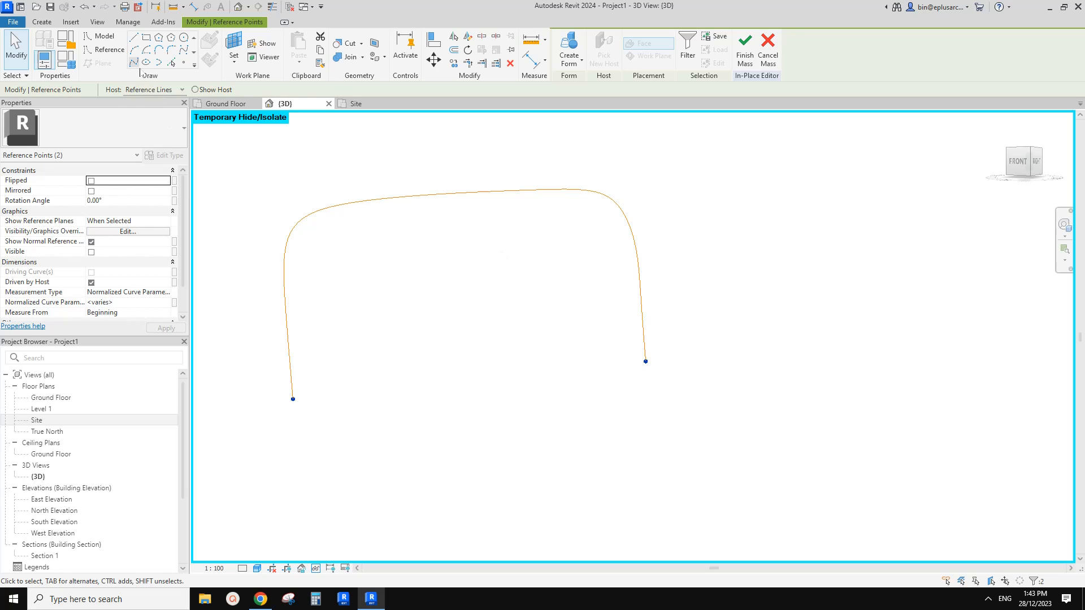
click(134, 62)
click(96, 262)
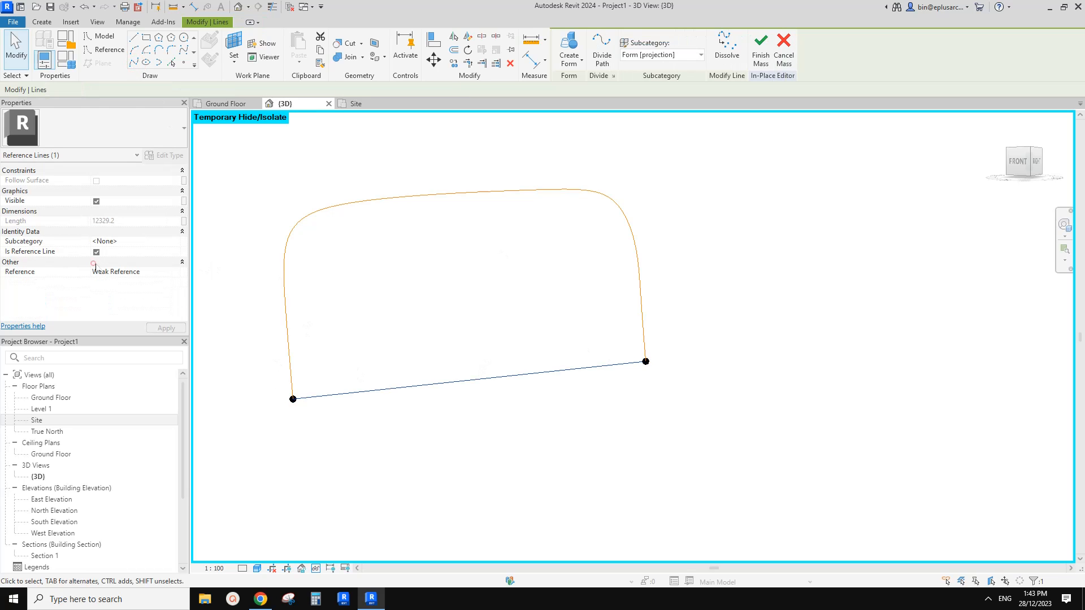
Create a flat planar form from the curved profile and the straight base line, choosing the surface rather than the extruded solid.
click(421, 225)
click(430, 202)
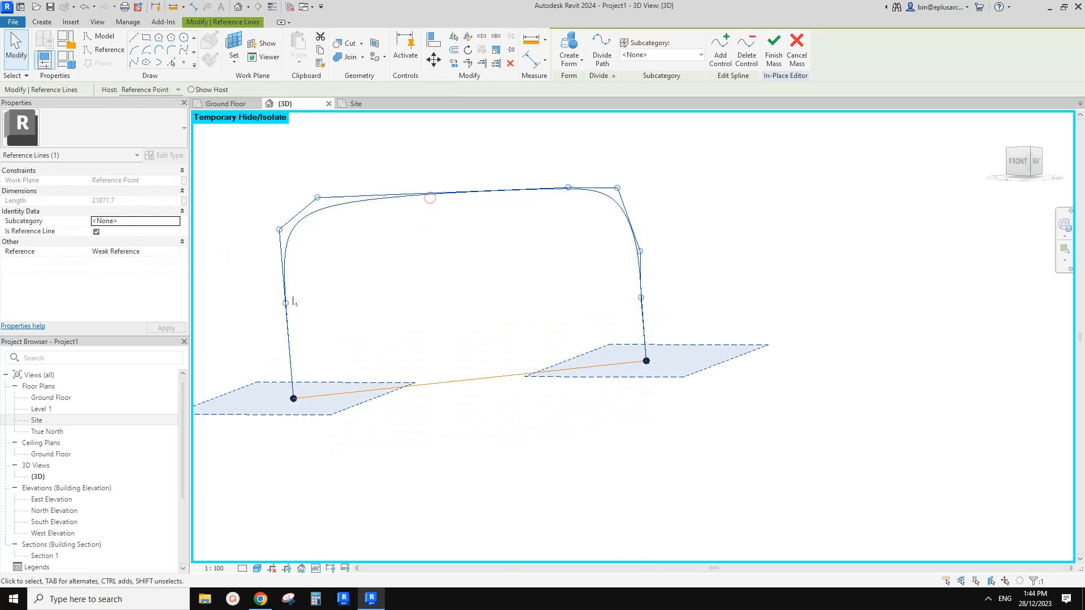
click(509, 373)
ctrl+click(515, 193)
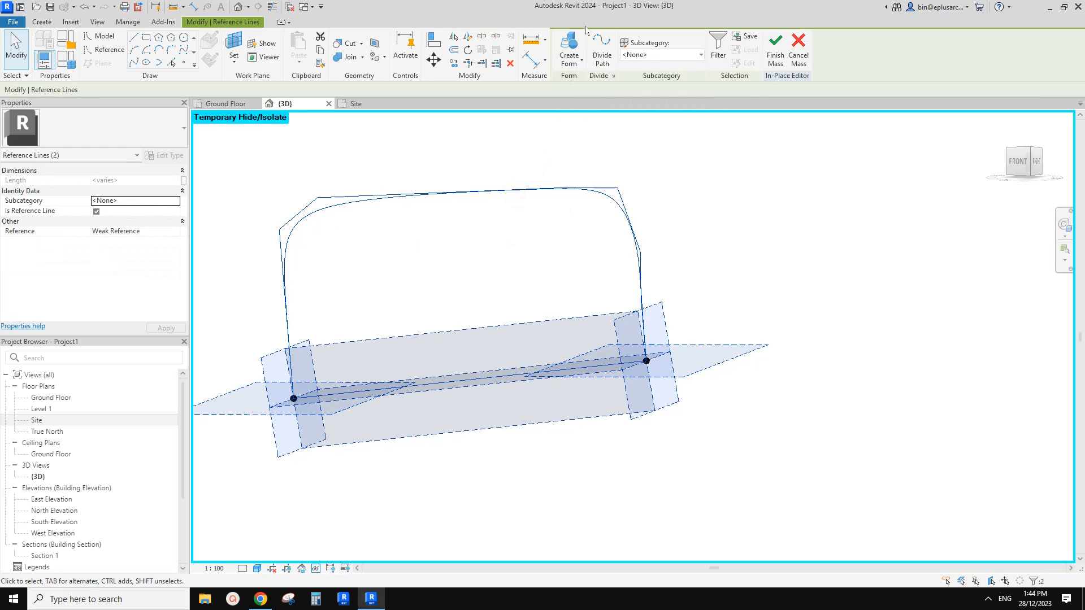
click(572, 45)
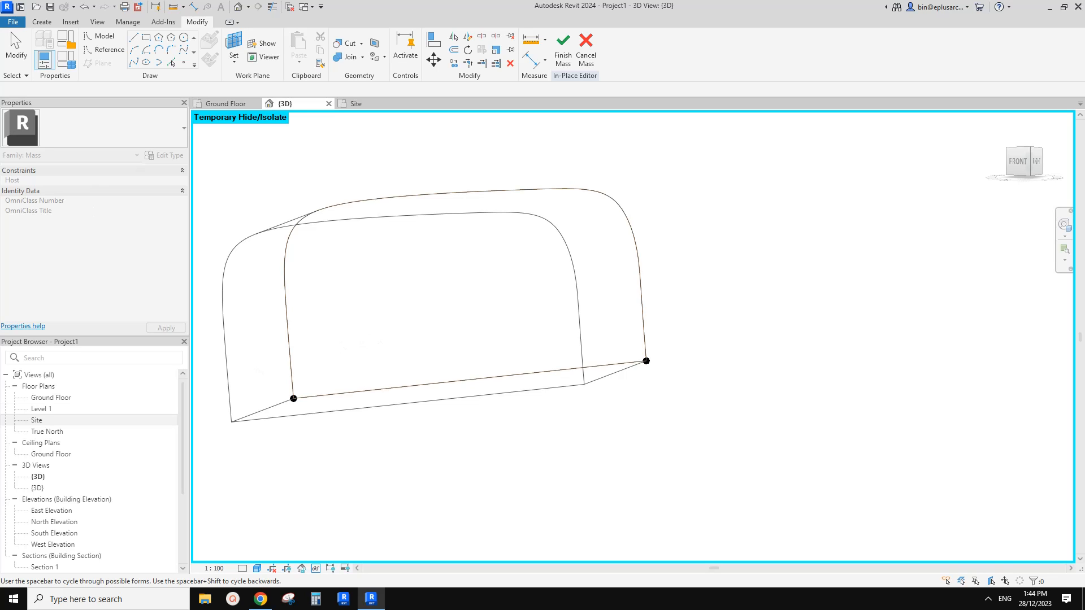
key(space)
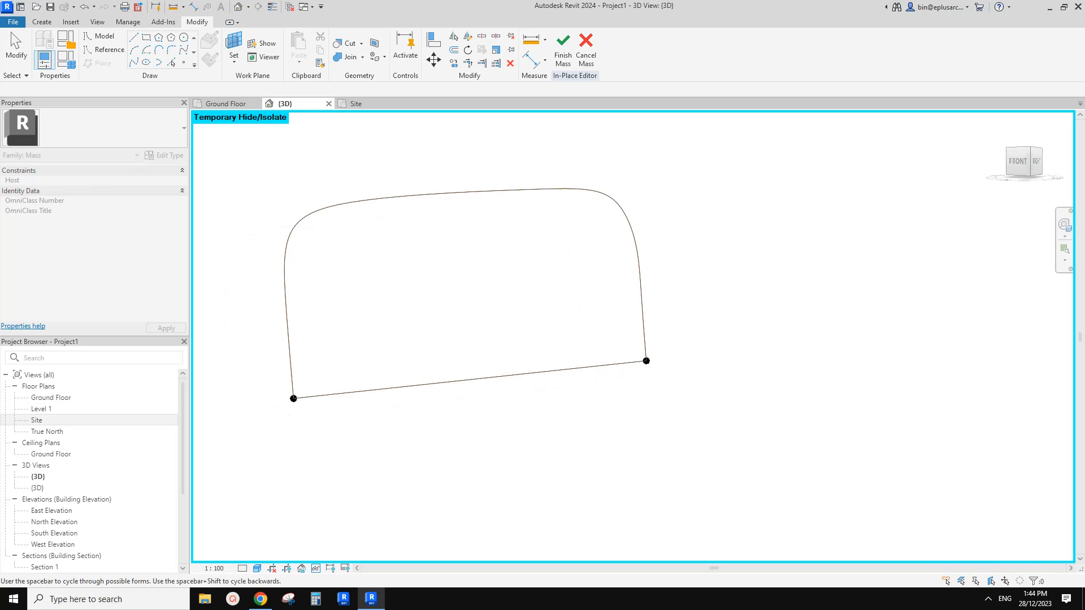
click(329, 410)
Reset the temporary isolation, check the flat end face inside the tube, and finish the mass.
middle_drag(467, 284, 465, 290)
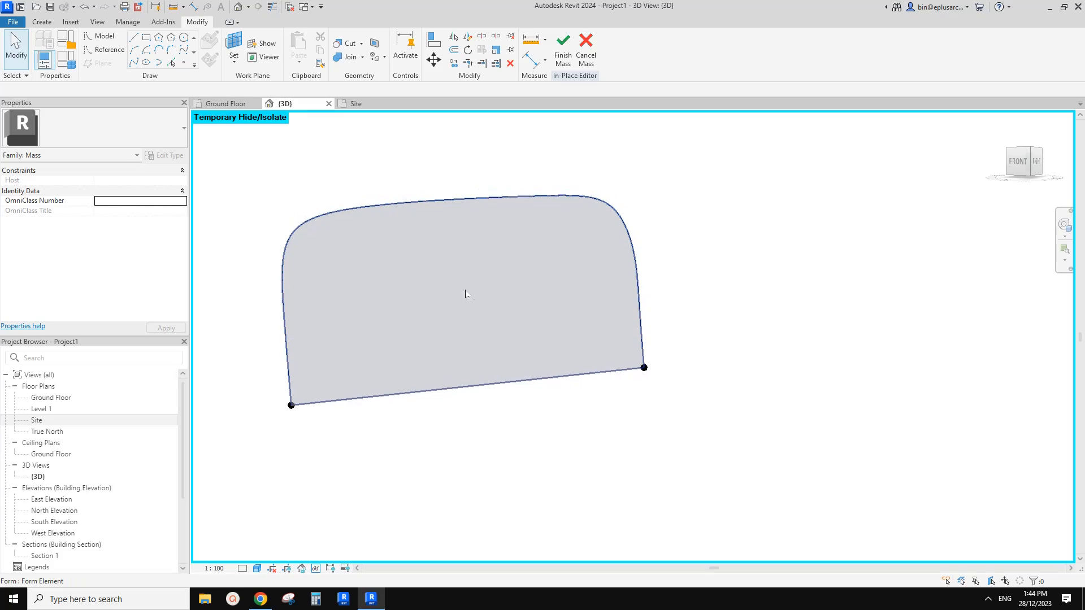
key(h)
key(r)
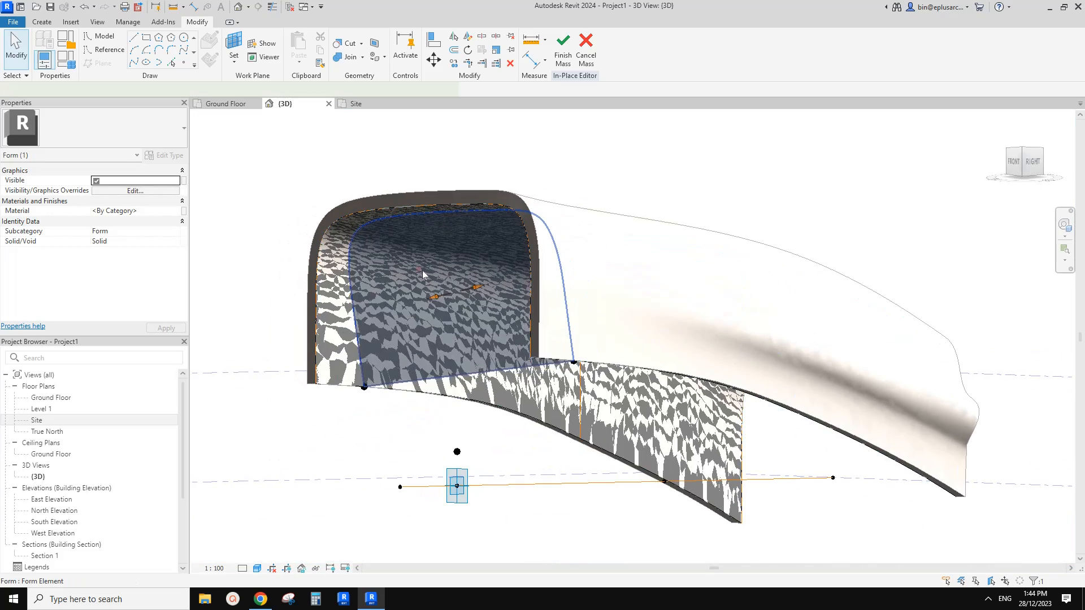
click(422, 270)
scroll(422, 270, up, 5)
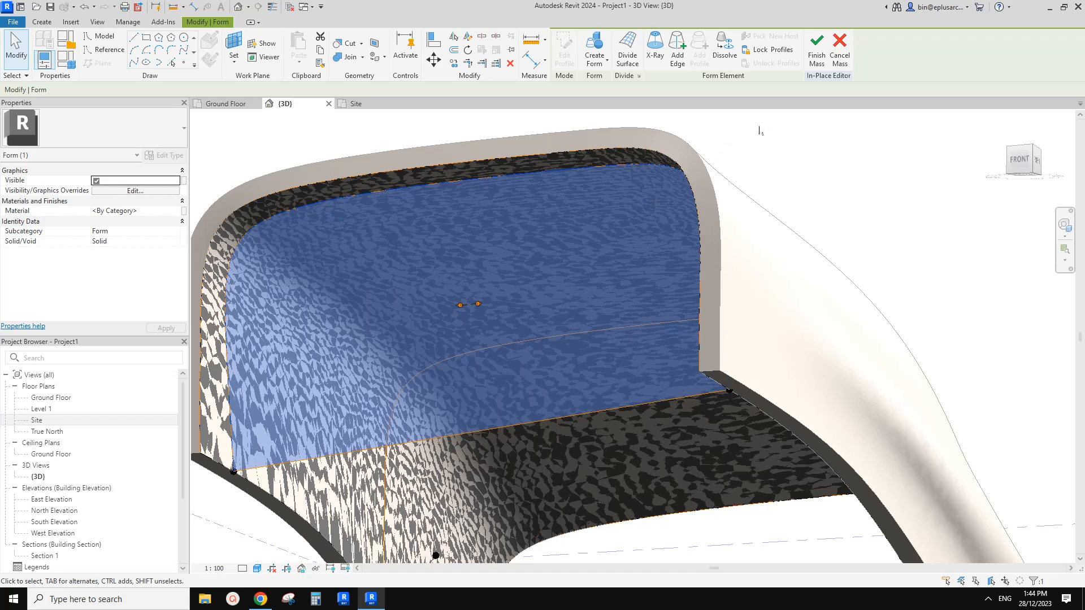
click(814, 60)
scroll(555, 243, down, 3)
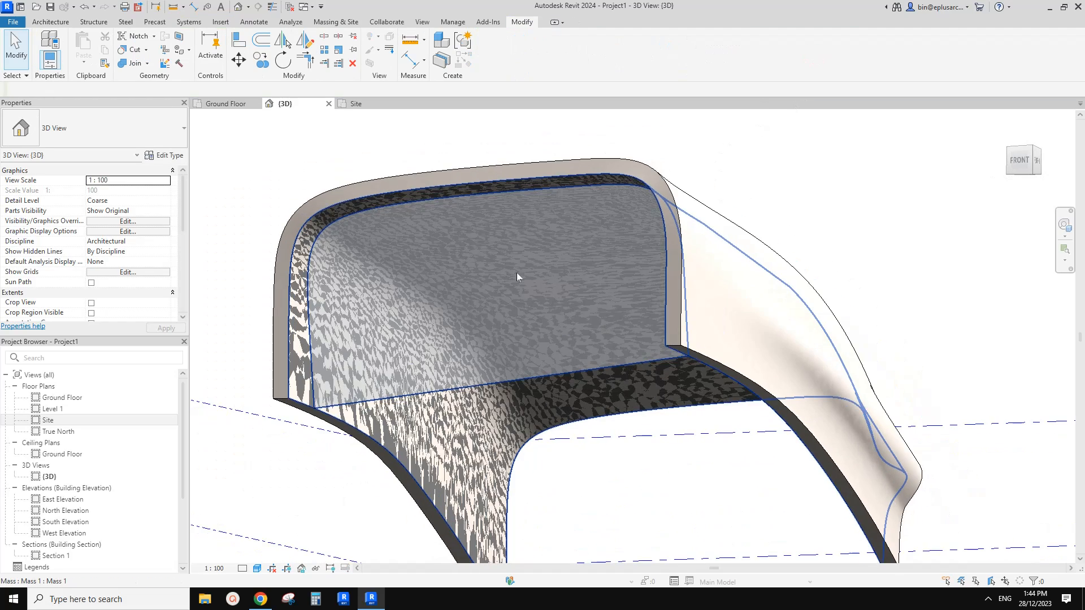
Try to create a wall by face of type Curtain Wall 6mm Thk Glazing on the flat end face.
shift+middle_drag(530, 281, 439, 241)
click(51, 22)
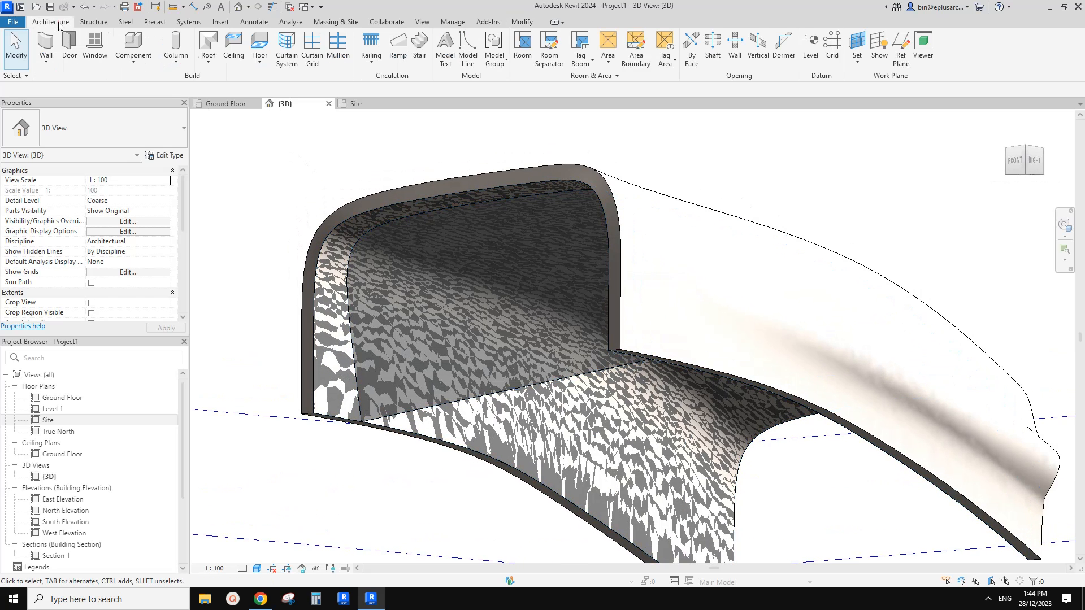
click(54, 66)
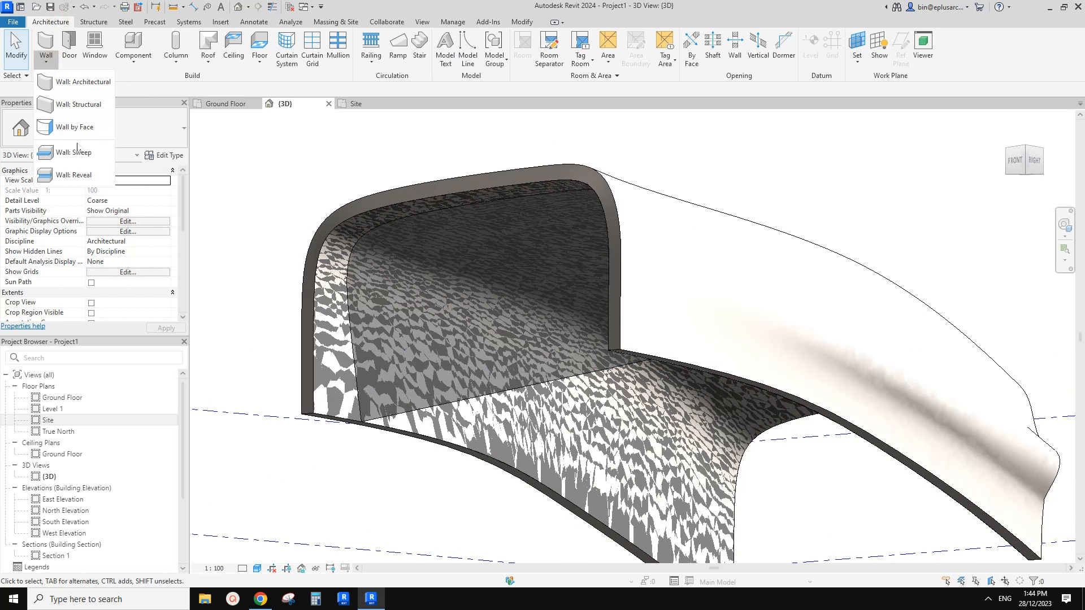
click(76, 135)
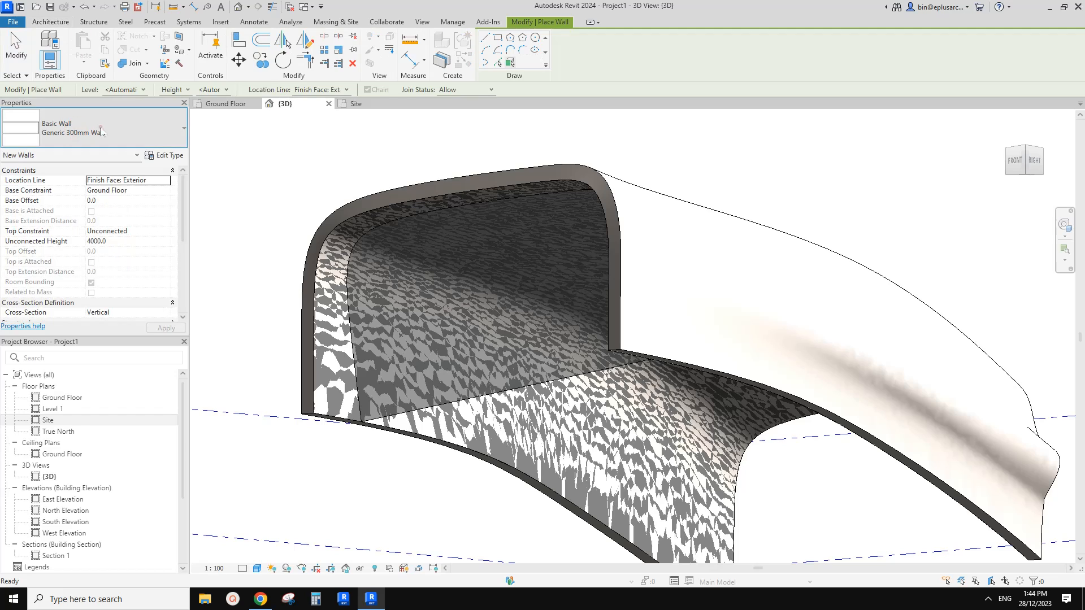
click(90, 128)
click(88, 339)
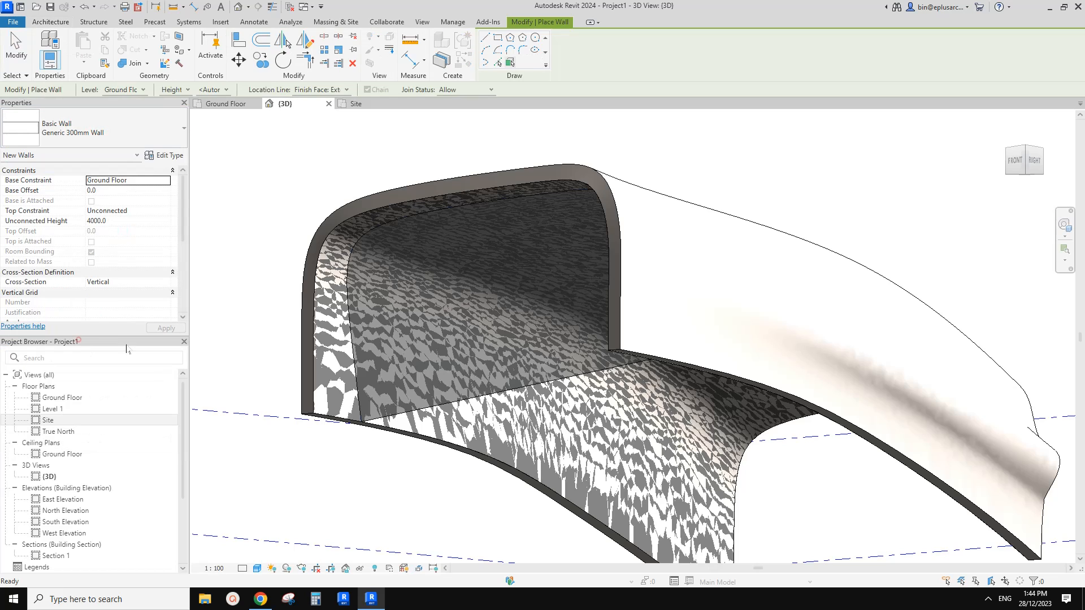
click(504, 293)
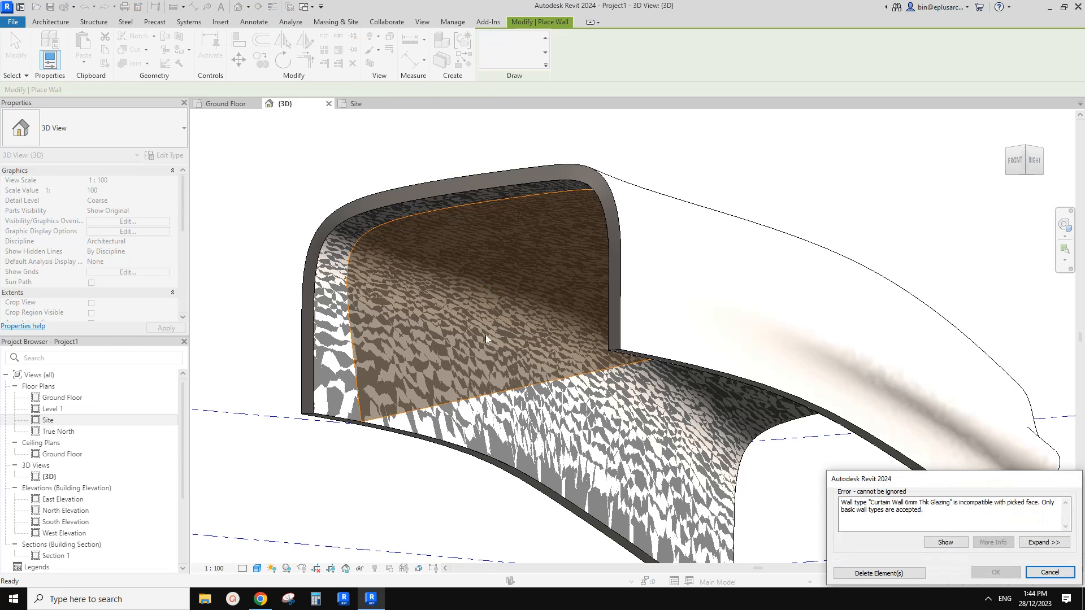
click(1045, 573)
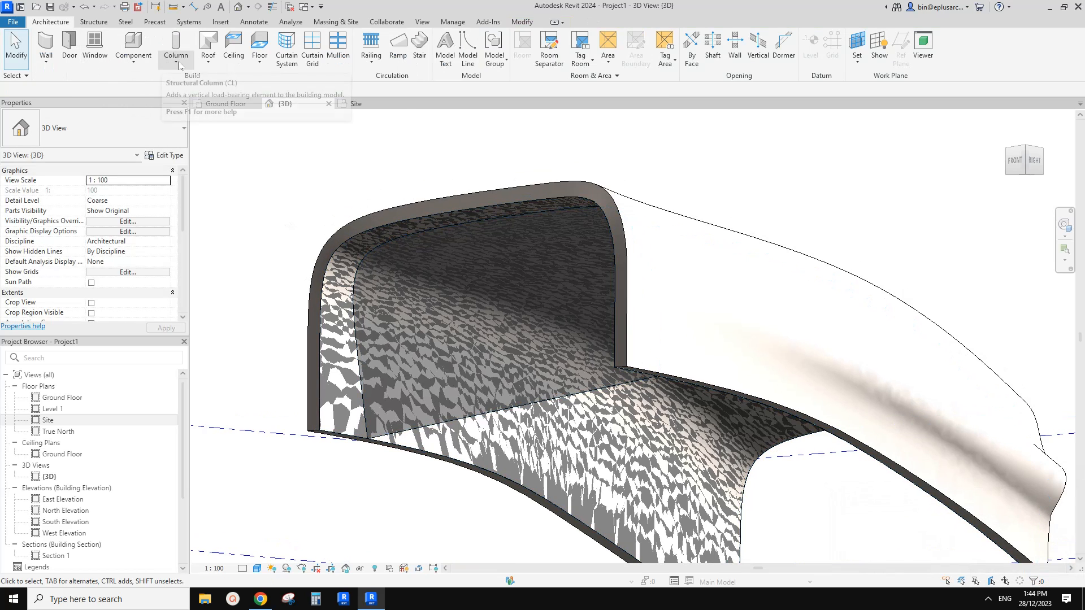
Create a 1500 x 3000mm curtain system by face on the flat end face of the mass.
click(288, 51)
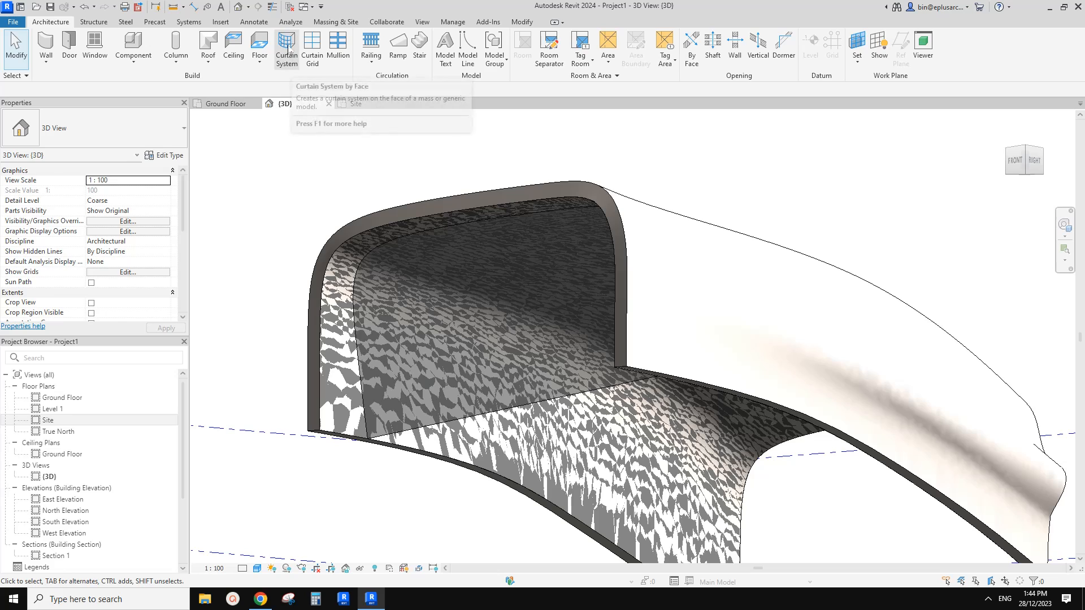
click(94, 129)
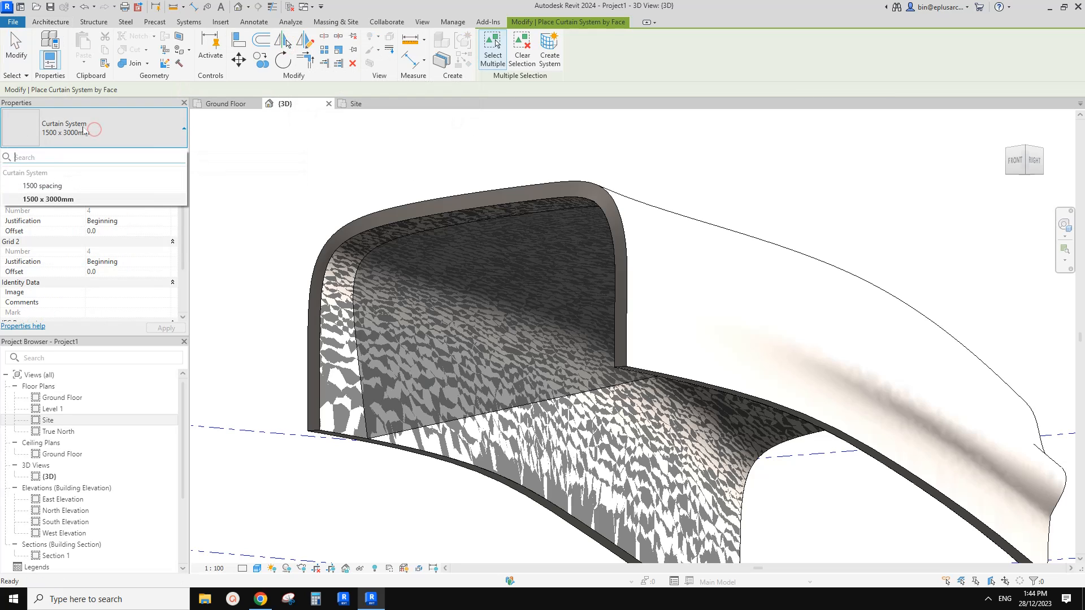
click(83, 126)
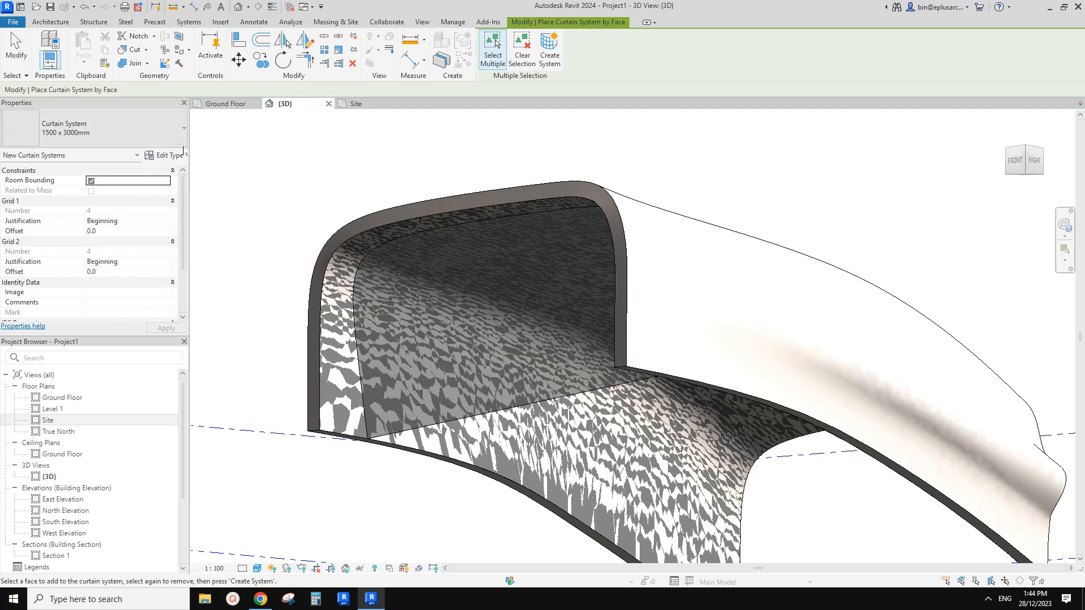
click(475, 291)
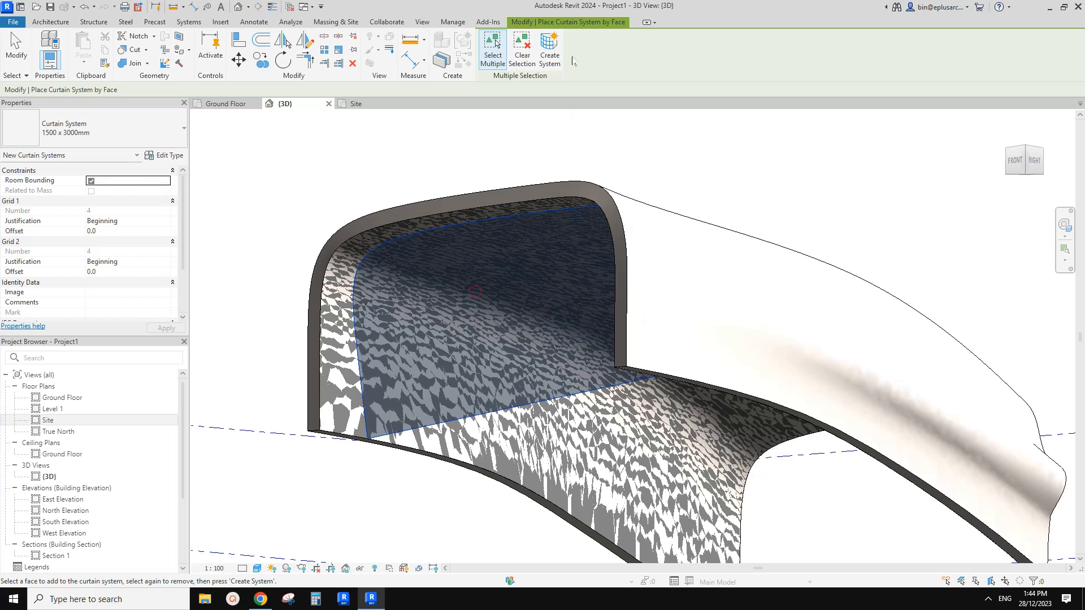
click(549, 54)
key(Escape)
middle_drag(552, 322, 587, 339)
Select the curtain system on the flat end face and set its type's curtain panel to System Panel : Glazed.
click(518, 317)
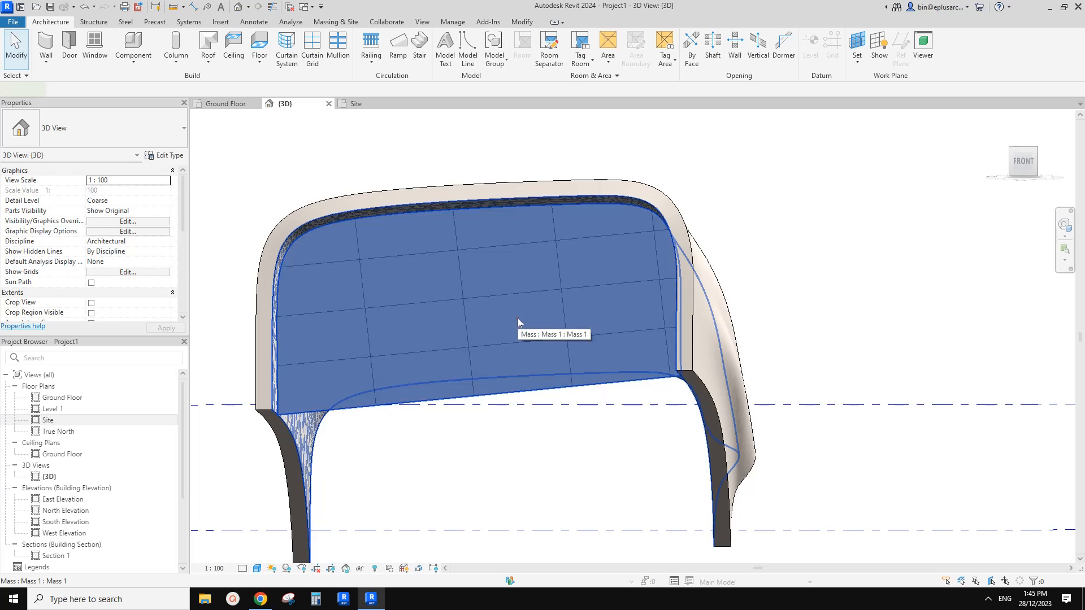
shift+middle_drag(518, 318, 492, 329)
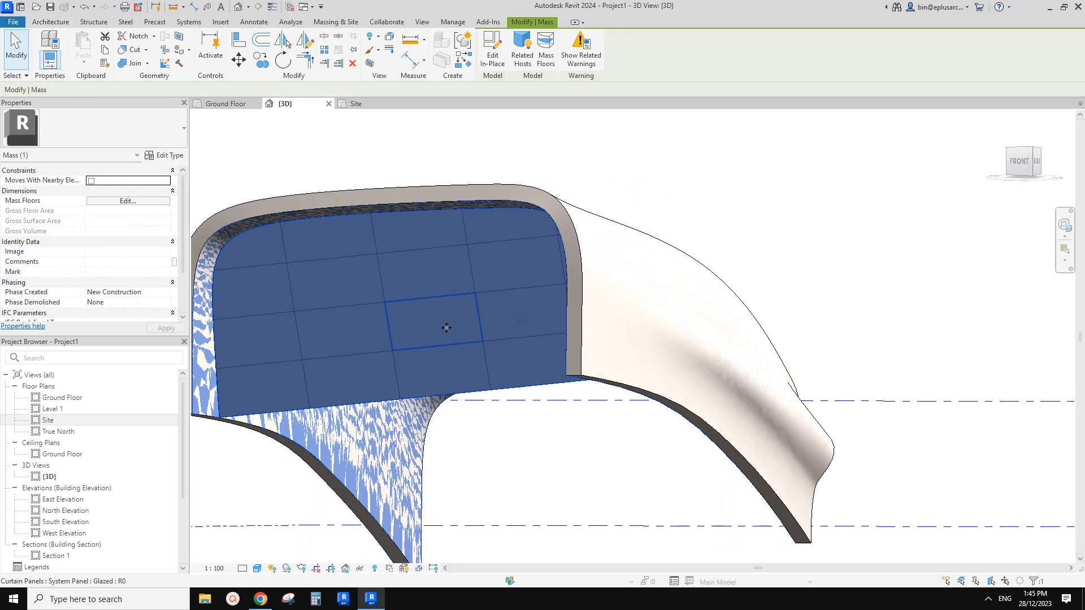
key(Escape)
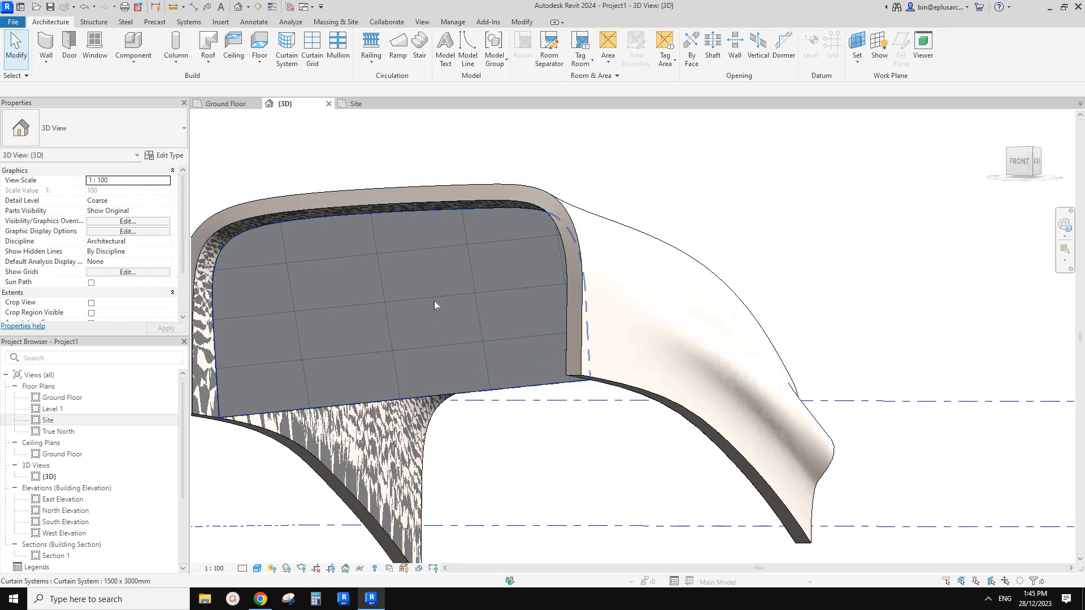
key(Tab)
click(442, 298)
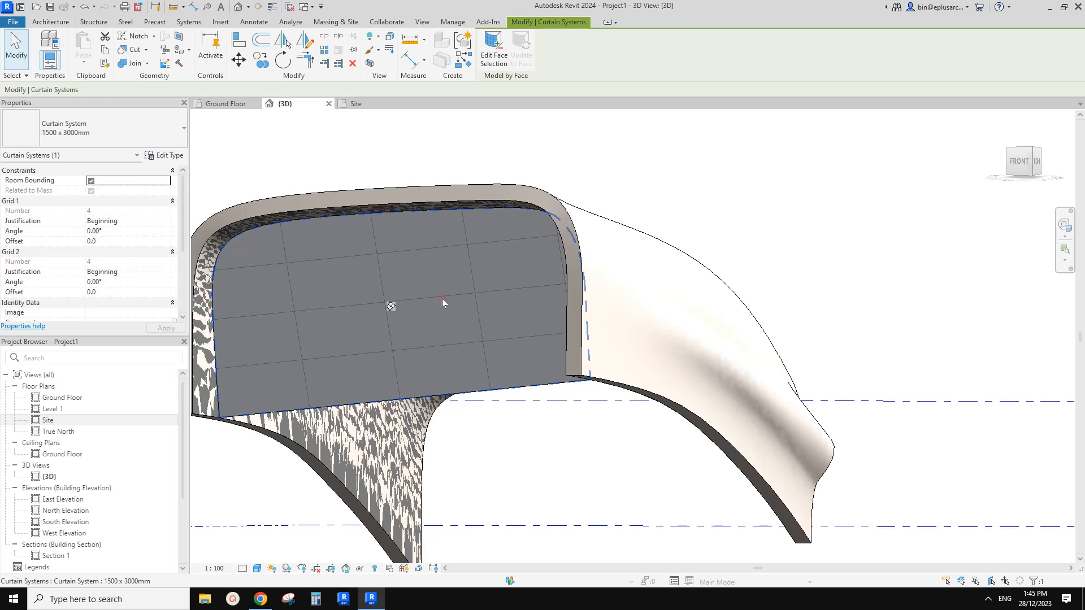
shift+middle_drag(442, 299, 455, 304)
click(165, 155)
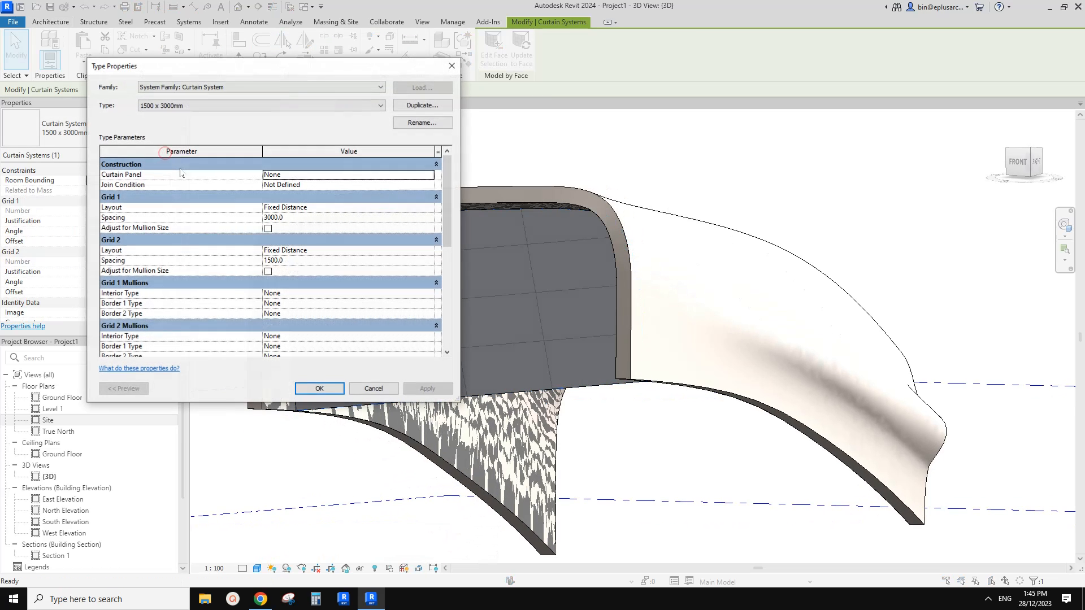
click(429, 175)
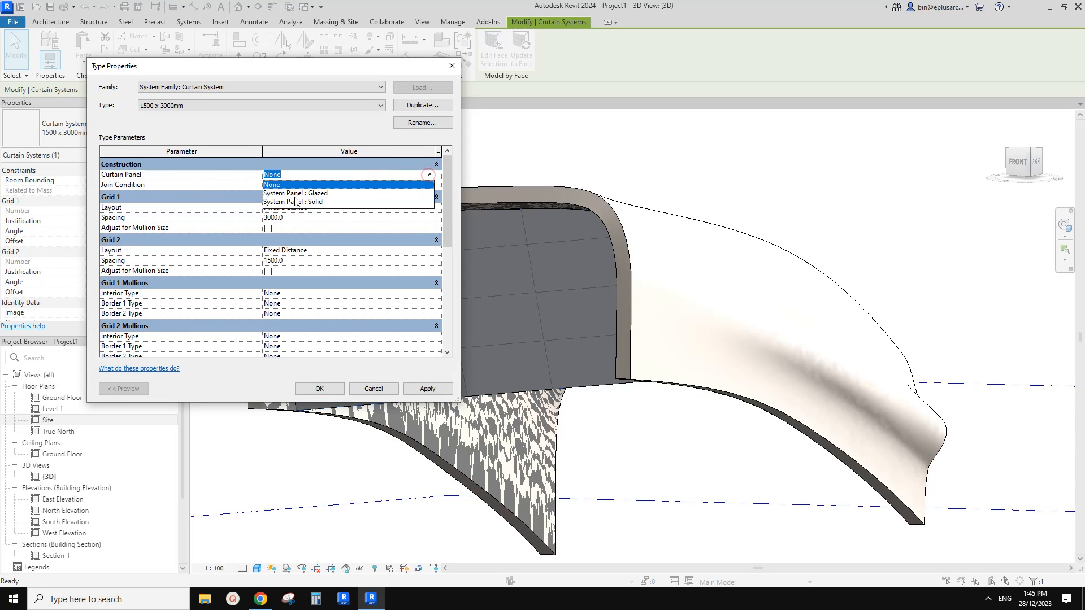
click(315, 193)
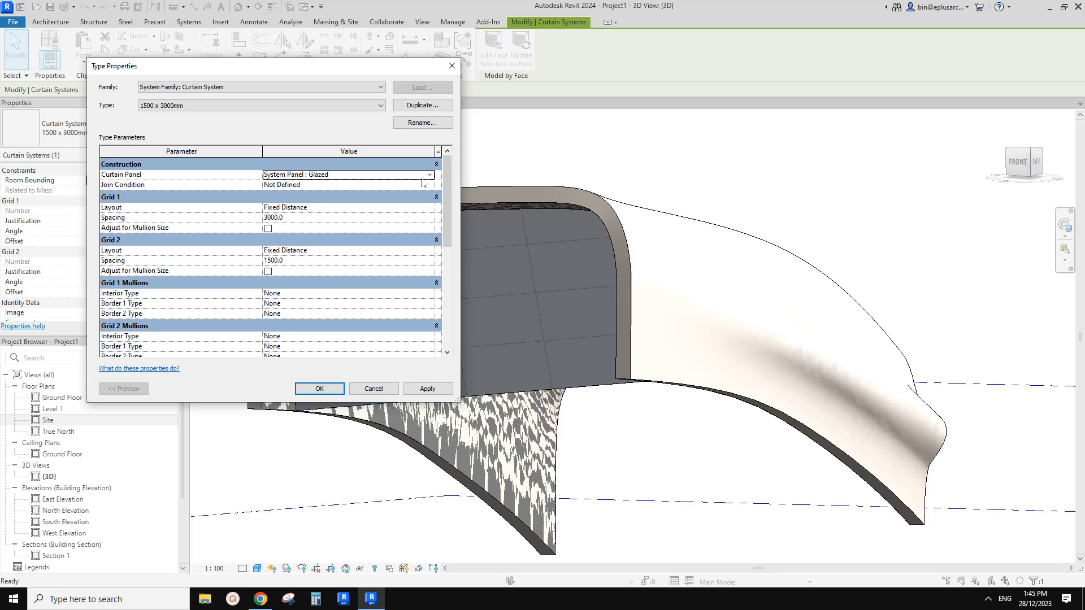
Set the curtain system type's grid layouts to Maximum Spacing, with 1200 for Grid 1 and 2400 for Grid 2.
click(345, 217)
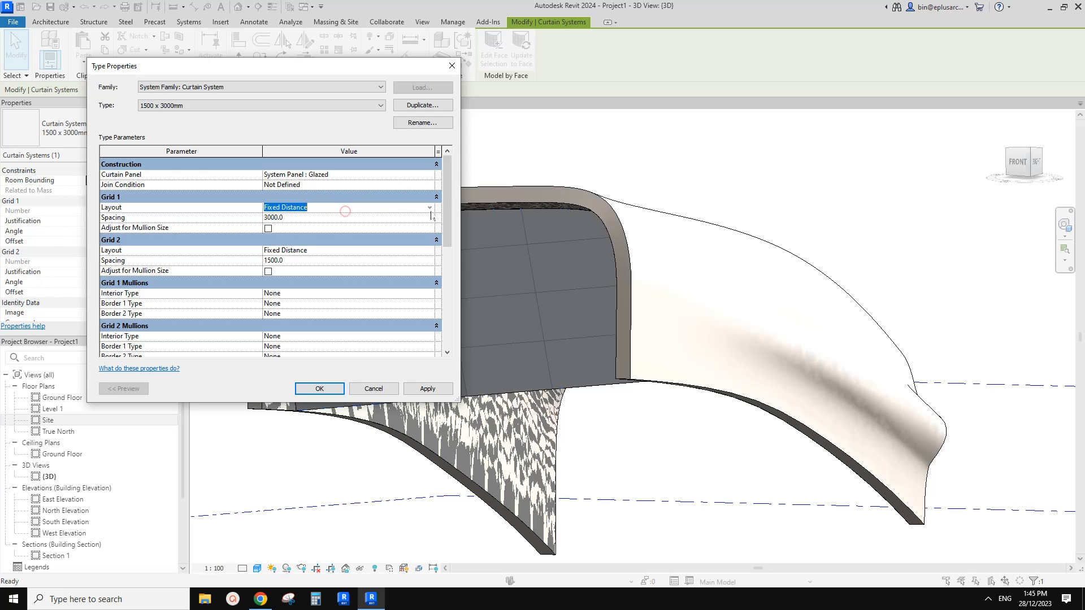
click(365, 211)
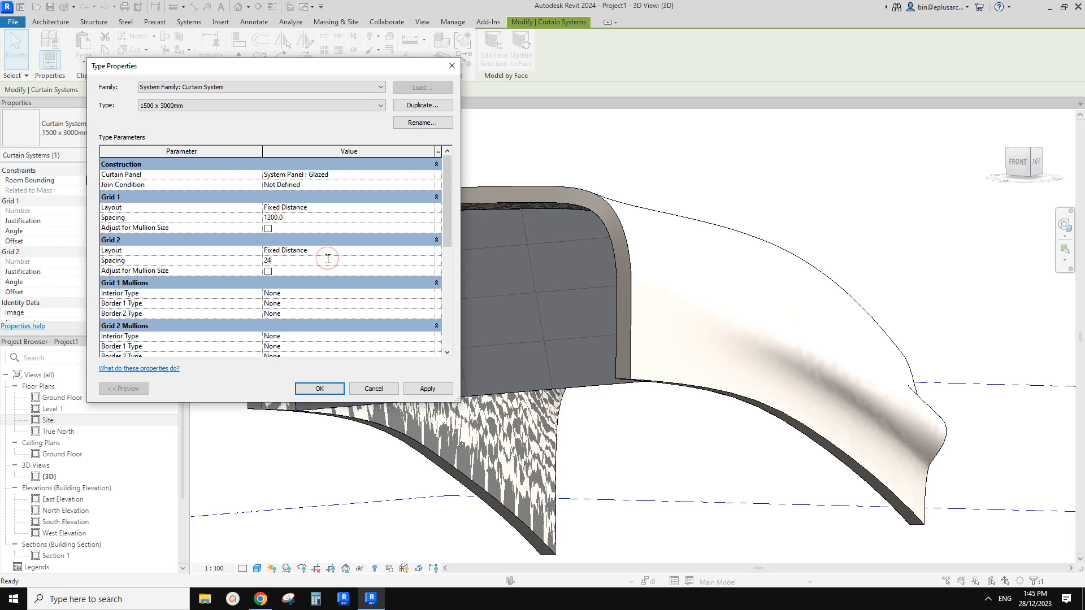
click(429, 207)
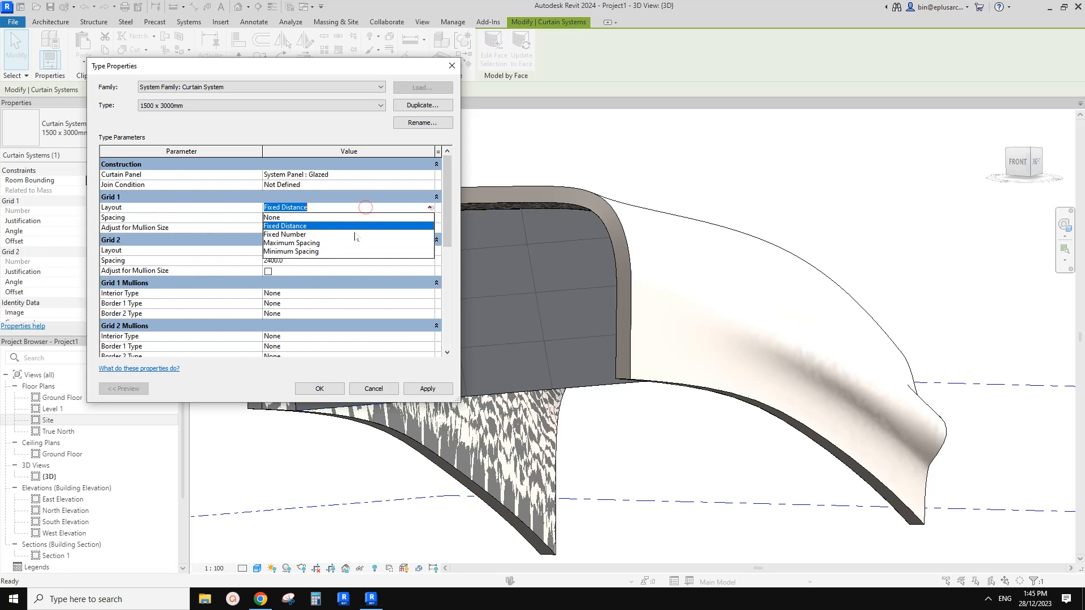
click(350, 243)
click(389, 250)
click(389, 249)
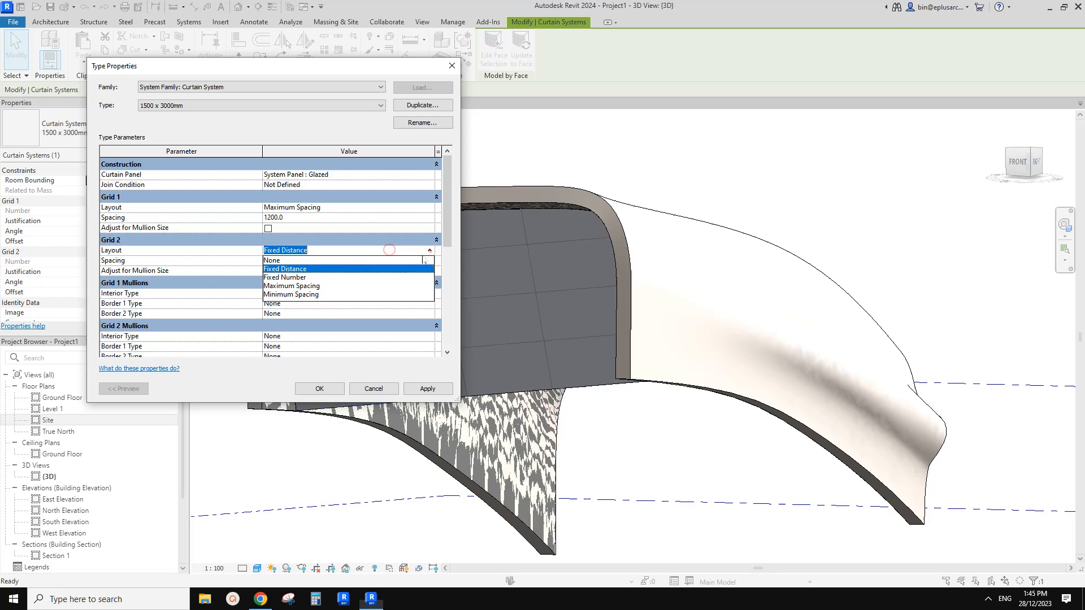
click(301, 286)
Assign Rectangular Mullion : 50 x 150mm to the Grid 1 interior, Border 1 and Border 2 mullions.
click(317, 294)
click(430, 295)
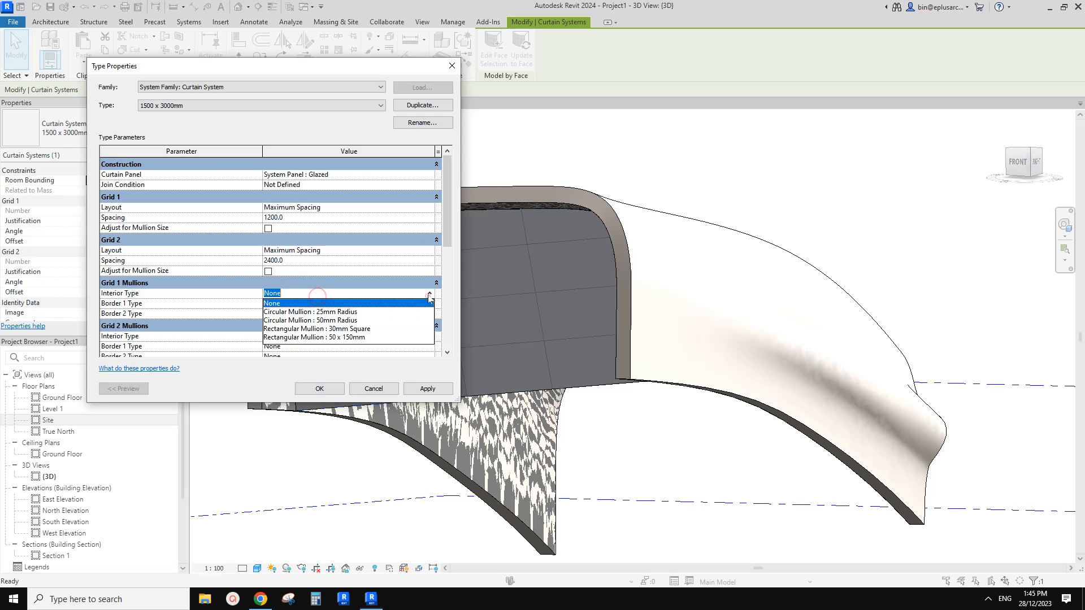
click(342, 337)
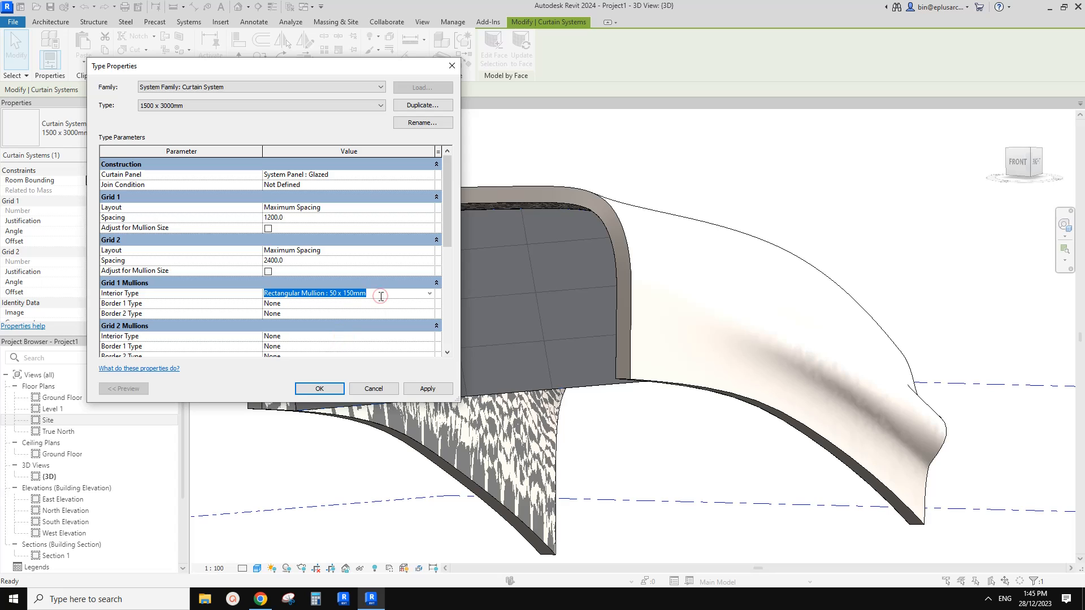
key(ctrl+c)
click(357, 306)
key(ctrl+v)
click(369, 297)
click(369, 313)
key(ctrl+v)
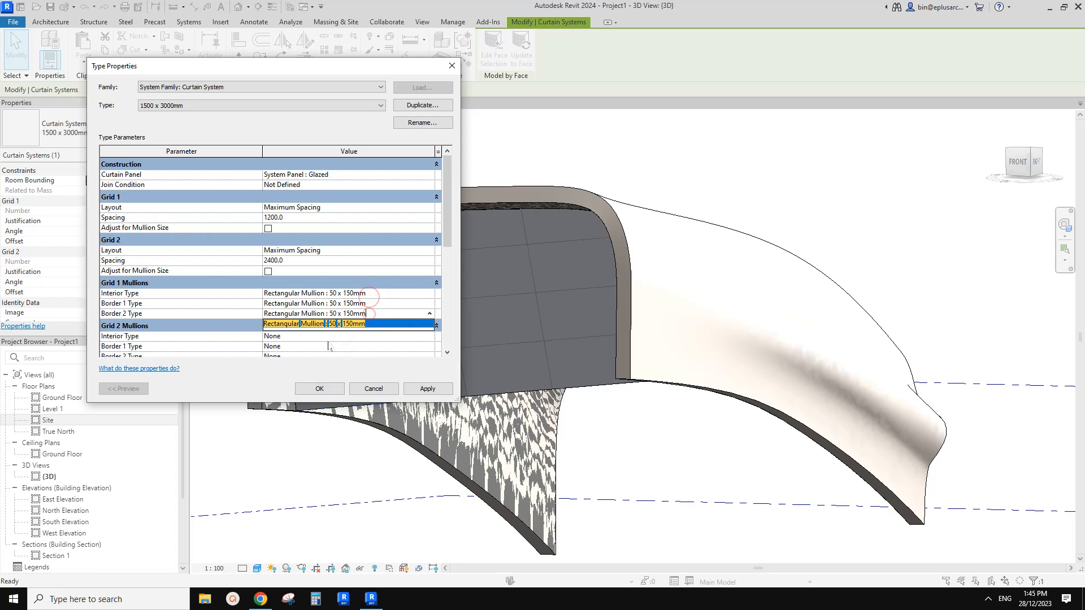
Assign Rectangular Mullion : 50 x 150mm to the Grid 2 interior and both border mullions, and apply the type changes.
click(329, 338)
key(ctrl+v)
click(357, 340)
click(370, 347)
key(ctrl+v)
click(384, 314)
click(389, 310)
click(375, 357)
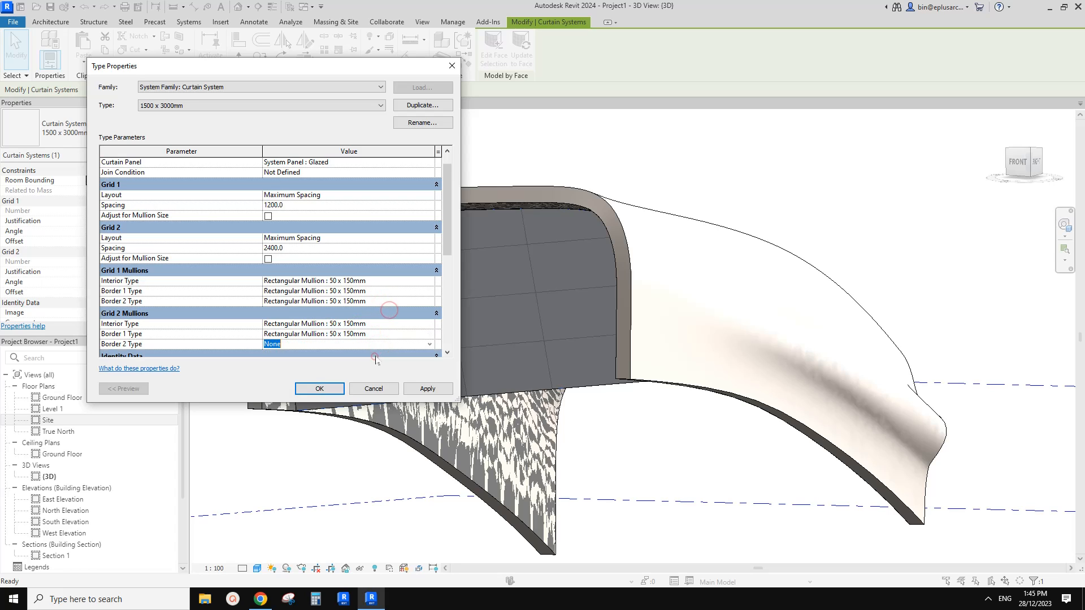
key(ctrl+v)
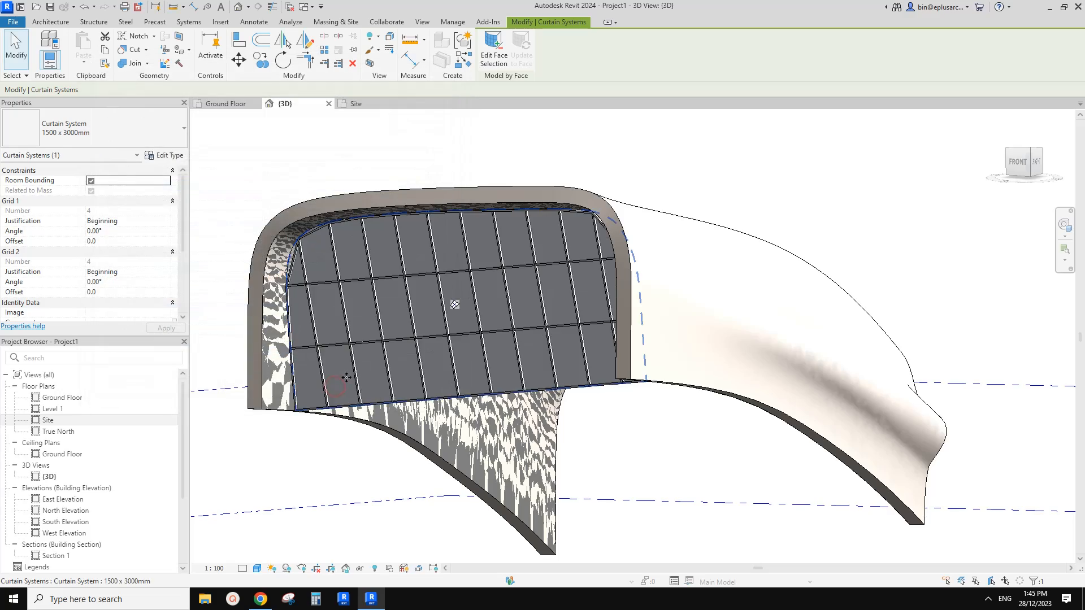
shift+middle_drag(507, 353, 515, 369)
Check the reference photo in Chrome and set the curtain system type's spacing to 900 for Grid 1 and 1800 for Grid 2.
click(261, 598)
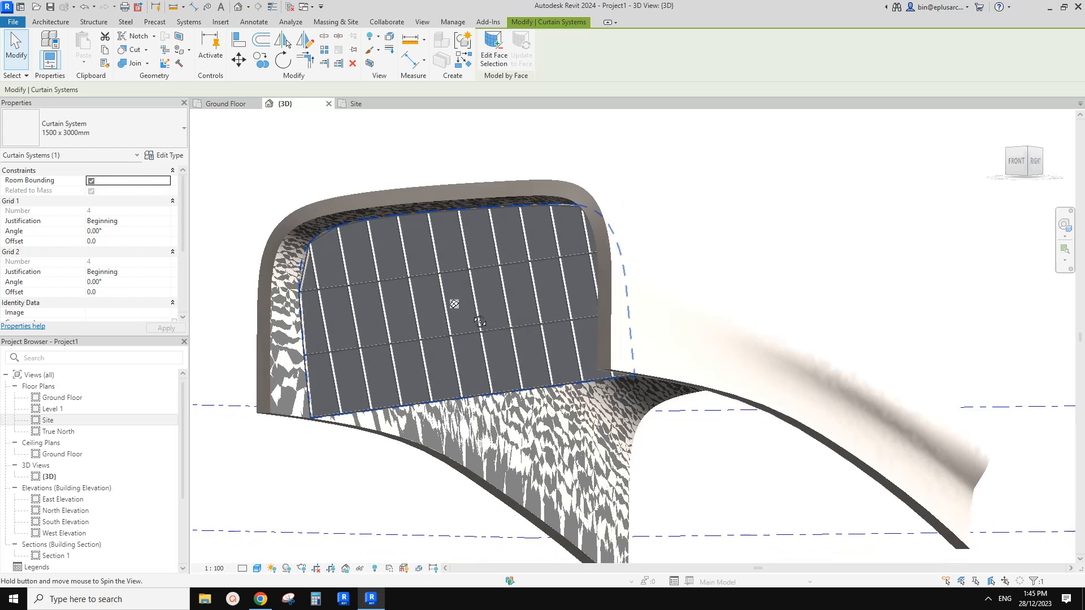
click(164, 155)
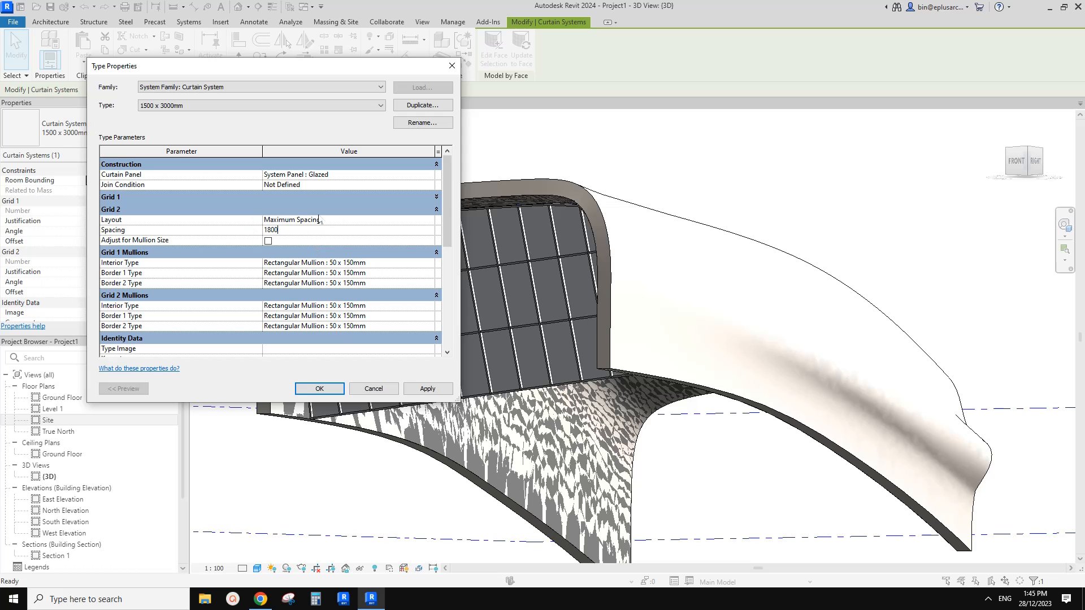
click(346, 197)
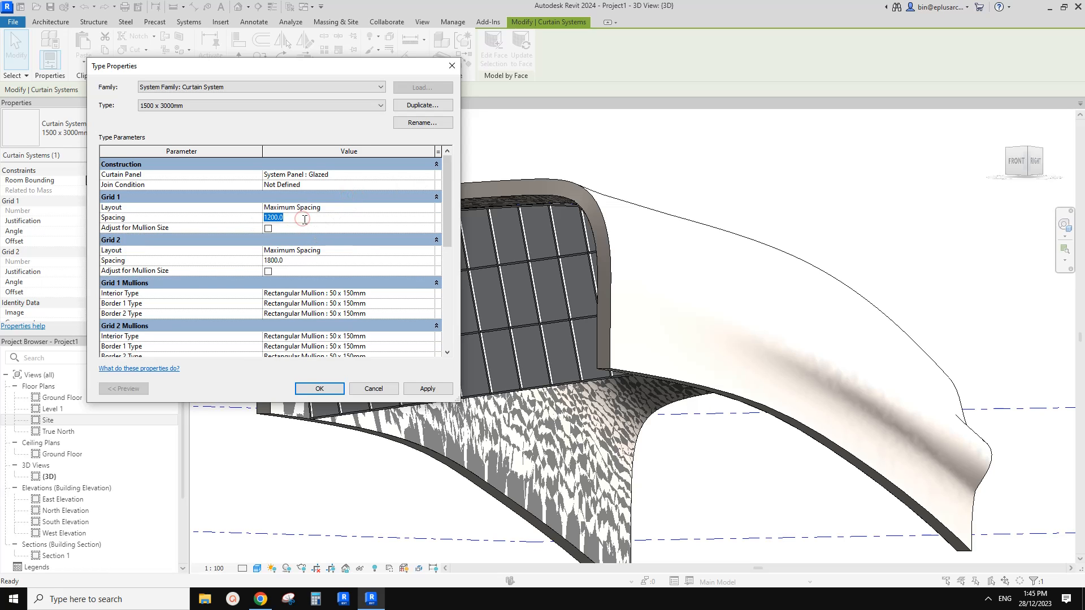
click(336, 392)
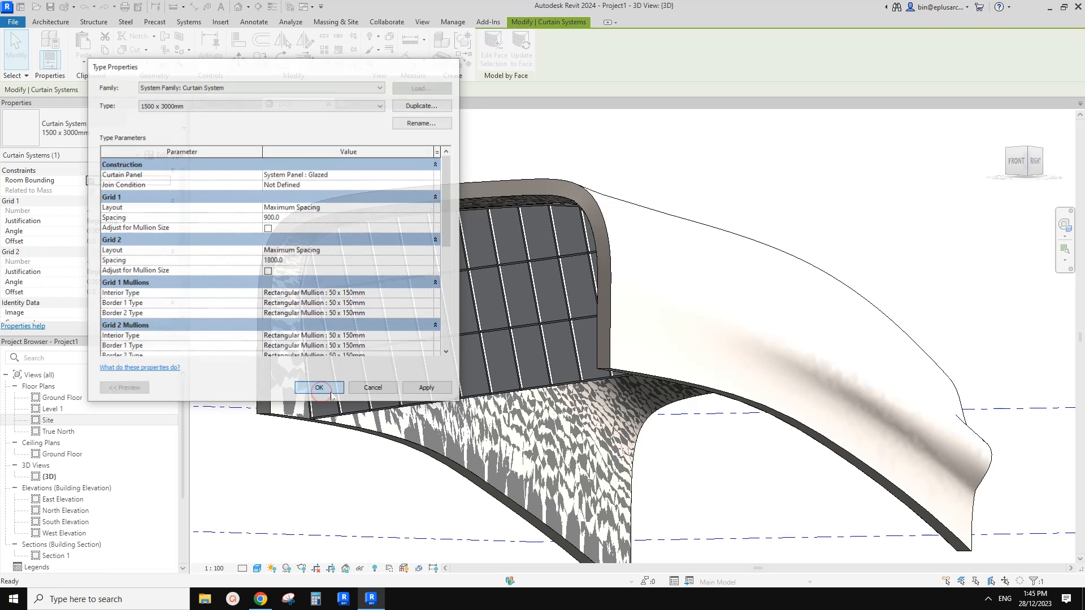
shift+middle_drag(453, 303, 480, 333)
click(623, 345)
click(480, 333)
key(Escape)
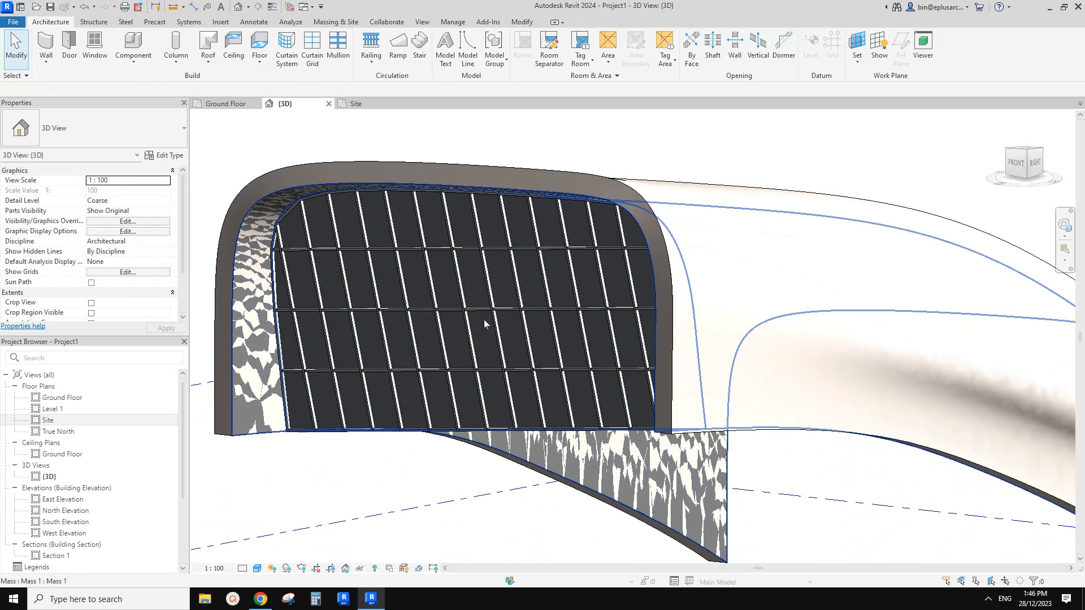
Delete the curtain system from the tube's flat end face.
click(483, 330)
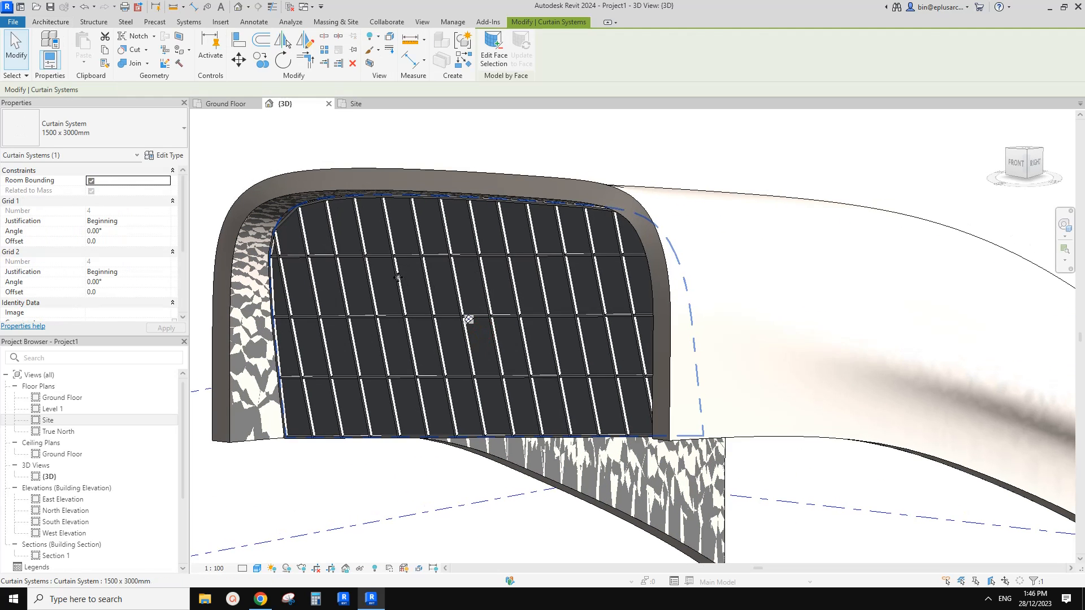
key(Delete)
shift+middle_drag(398, 281, 460, 294)
Edit the mass in place and divide the flat end form's surface into a UV grid.
shift+middle_drag(501, 414, 511, 288)
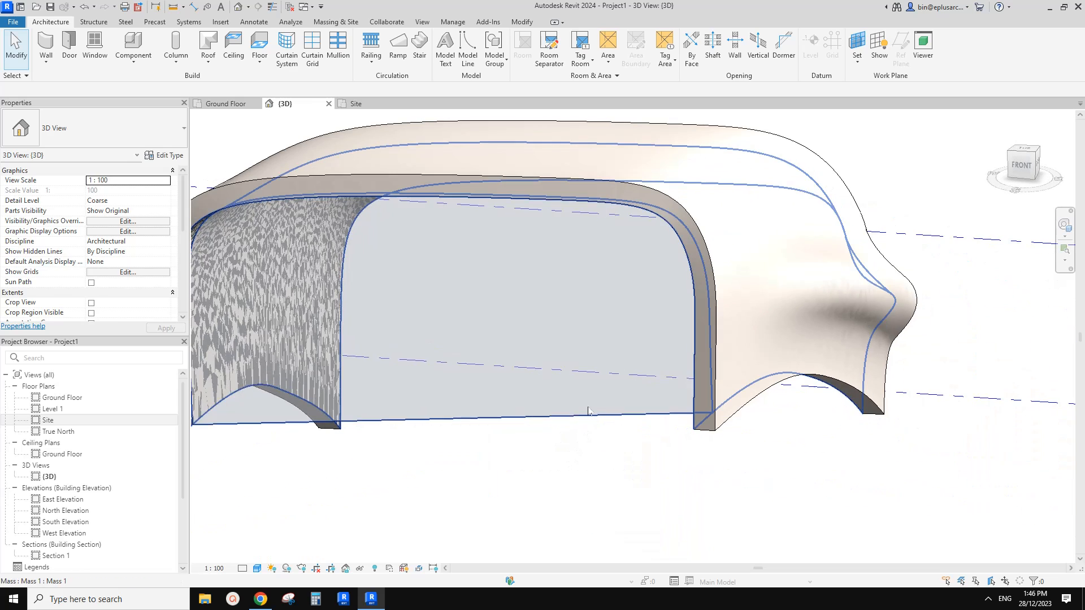
click(513, 286)
click(493, 59)
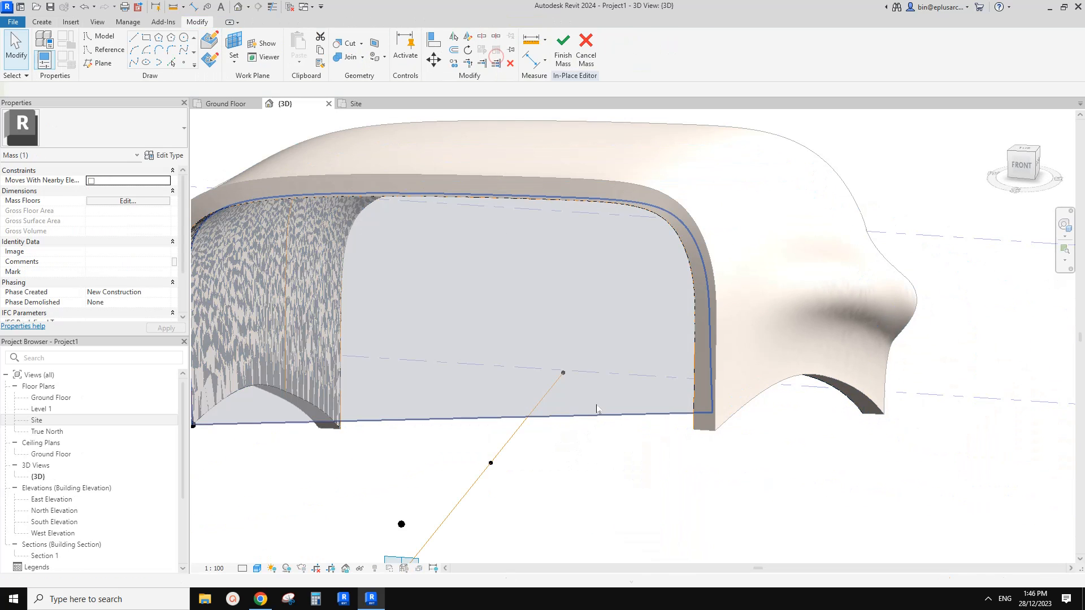
click(438, 300)
shift+middle_drag(438, 300, 556, 316)
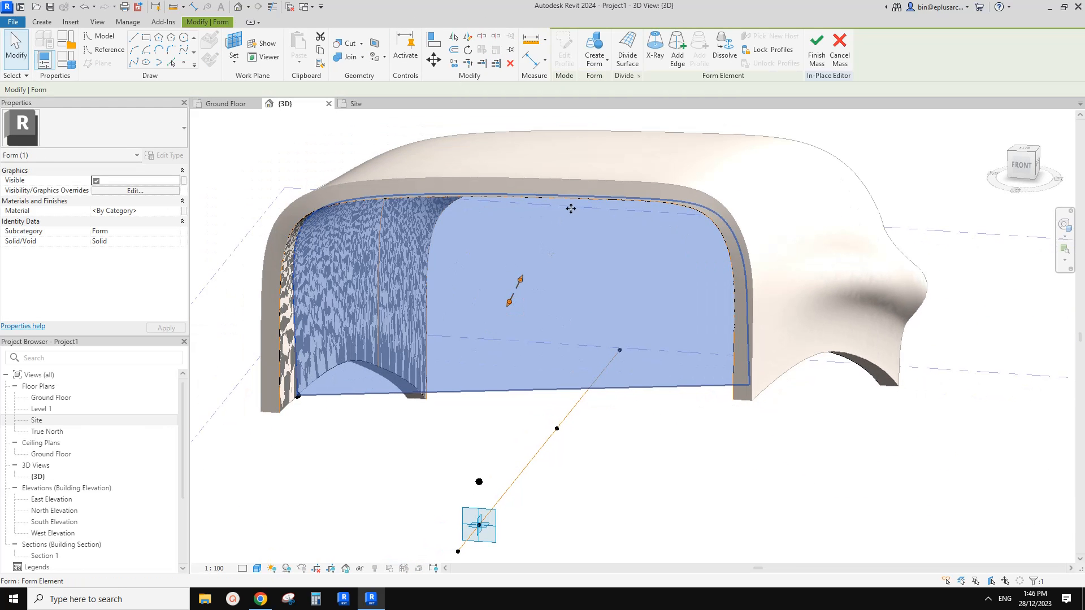
click(627, 55)
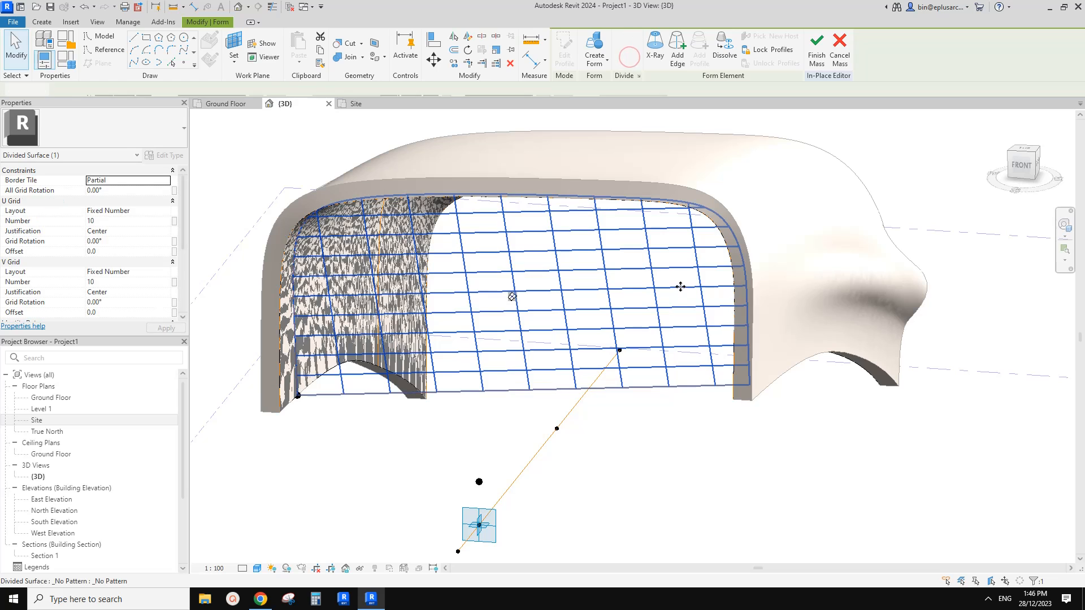
shift+middle_drag(681, 286, 672, 301)
mouse_move(604, 261)
shift+middle_down()
mouse_move(551, 288)
mouse_move(546, 298)
mouse_move(567, 315)
mouse_move(521, 288)
shift+middle_up()
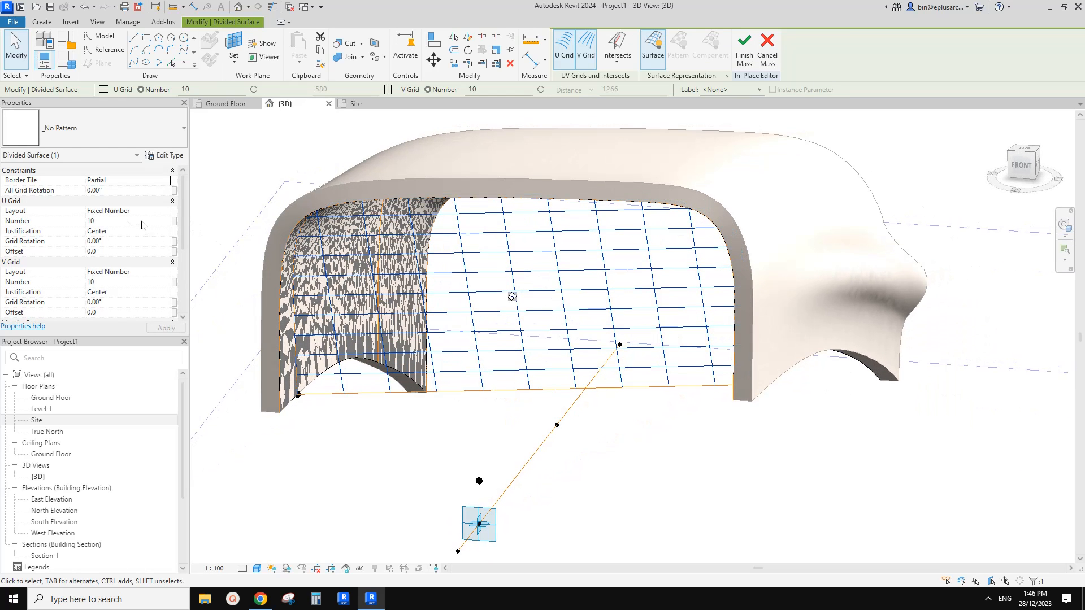
Try rotating all grids of the divided surface by 90° and reset the rotation to 0°.
click(125, 190)
text(90)
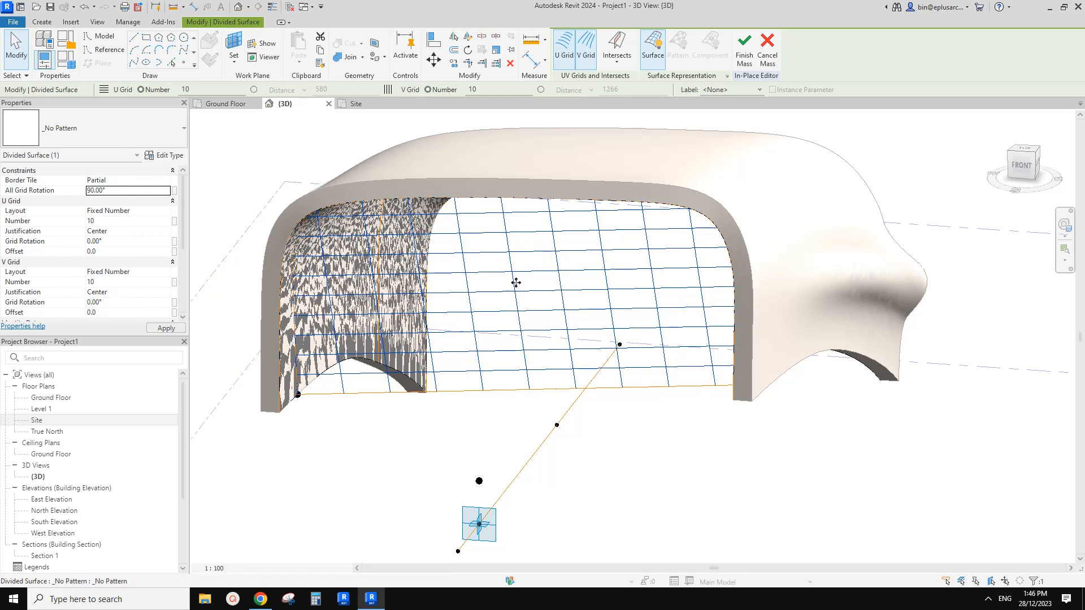
click(144, 191)
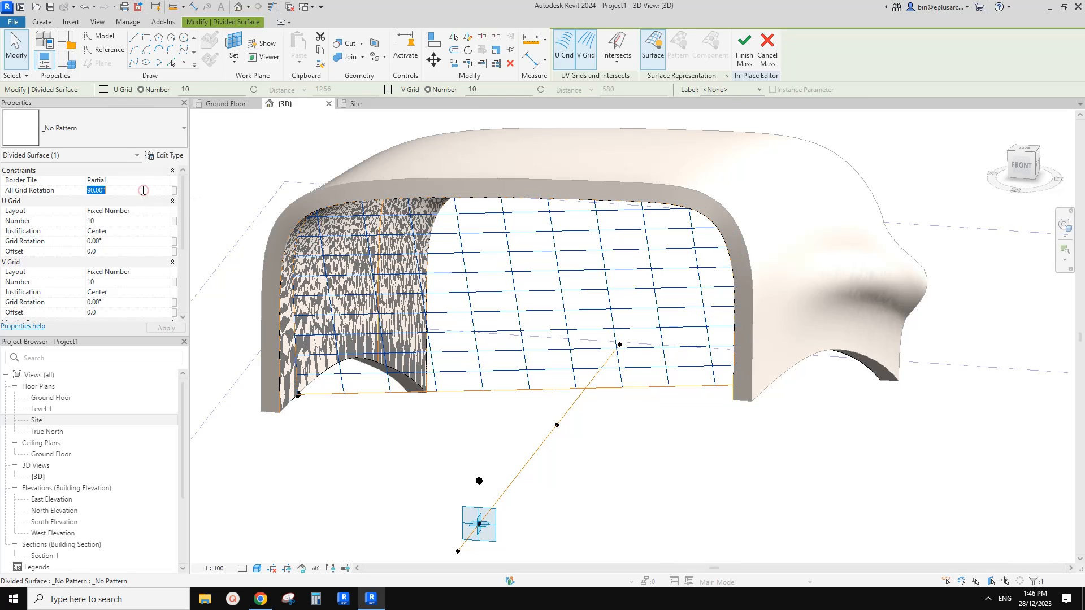
Set the divided surface to Maximum Spacing layouts, with 1800 for the U grid and 900 for the V grid.
click(136, 221)
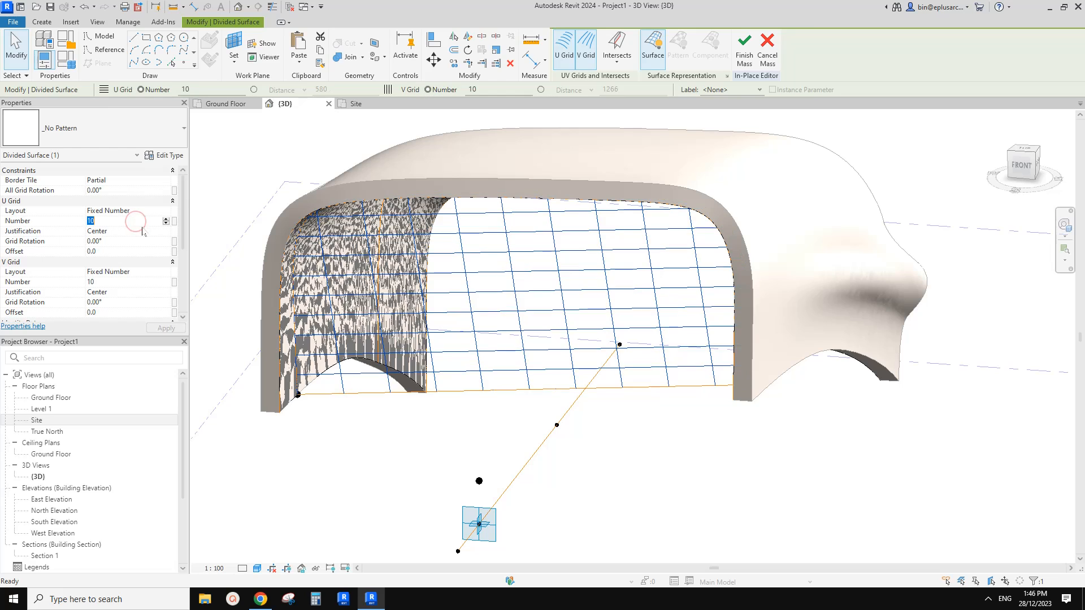
click(165, 211)
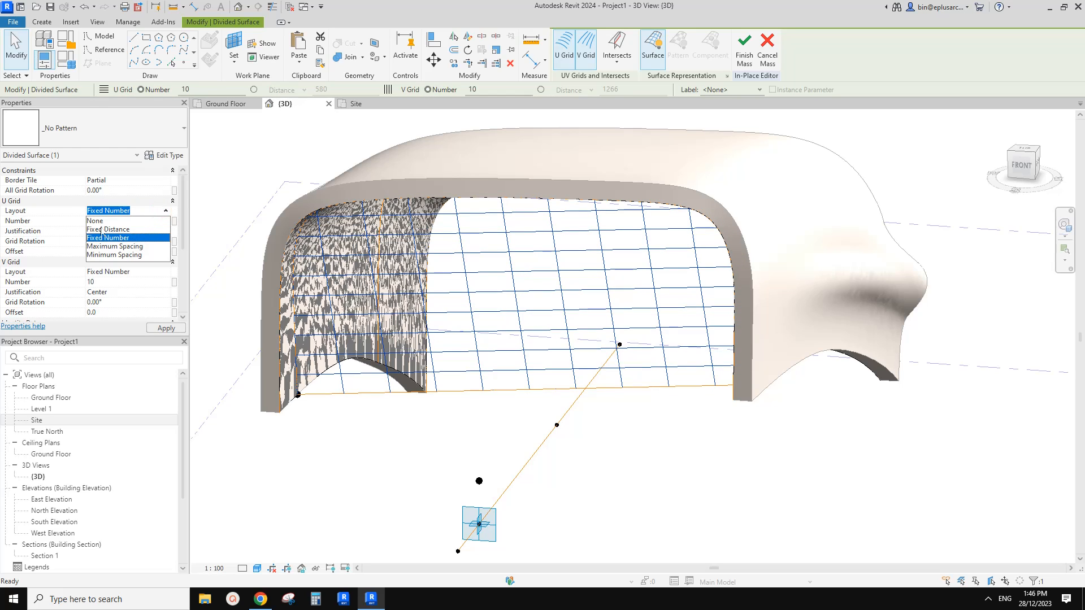
click(129, 246)
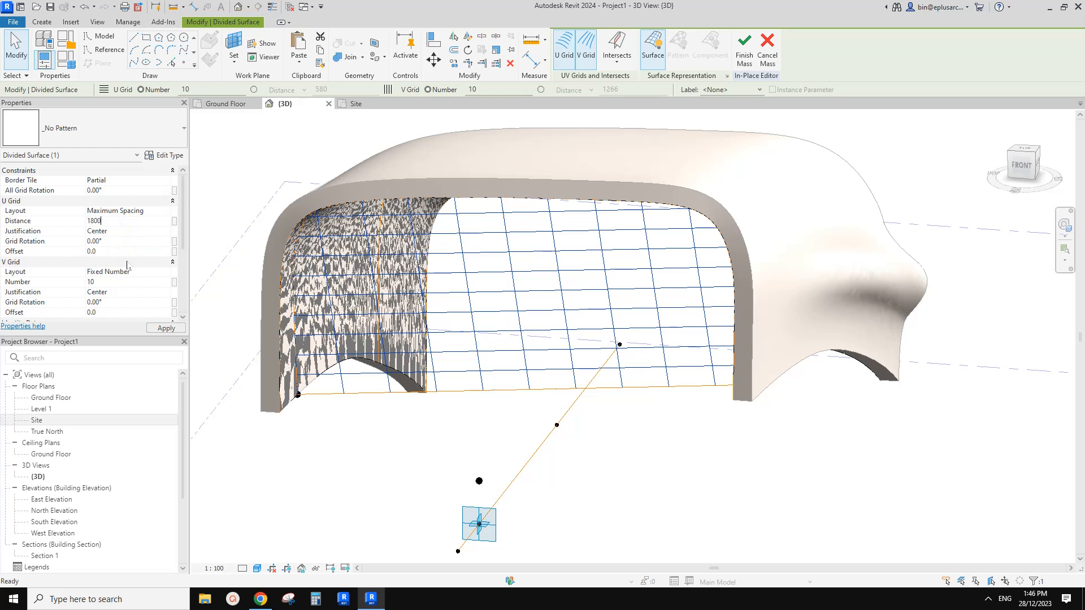
click(166, 271)
click(166, 271)
click(165, 272)
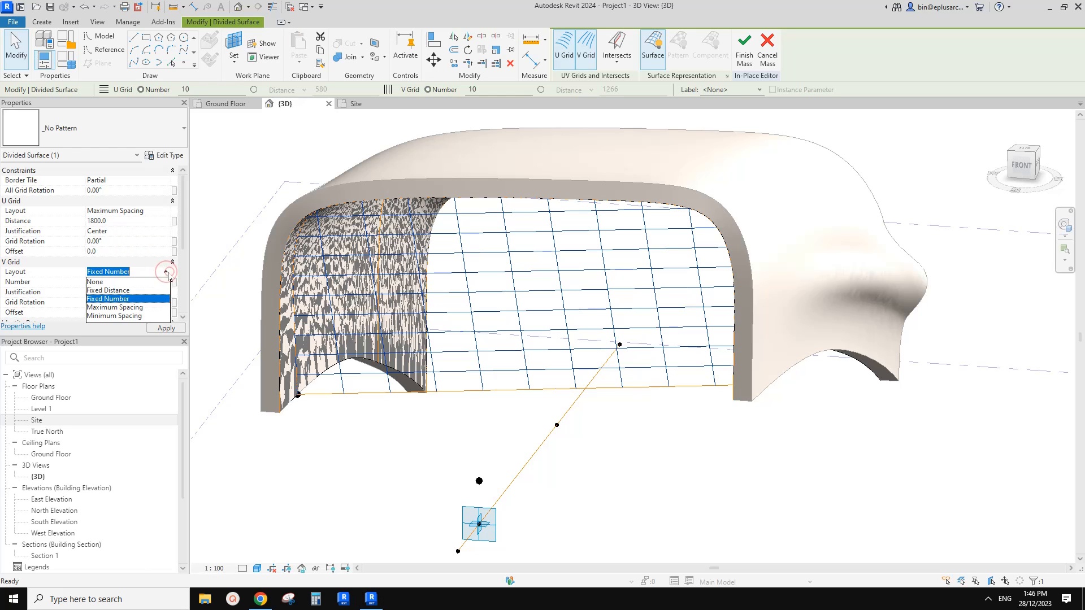
click(134, 308)
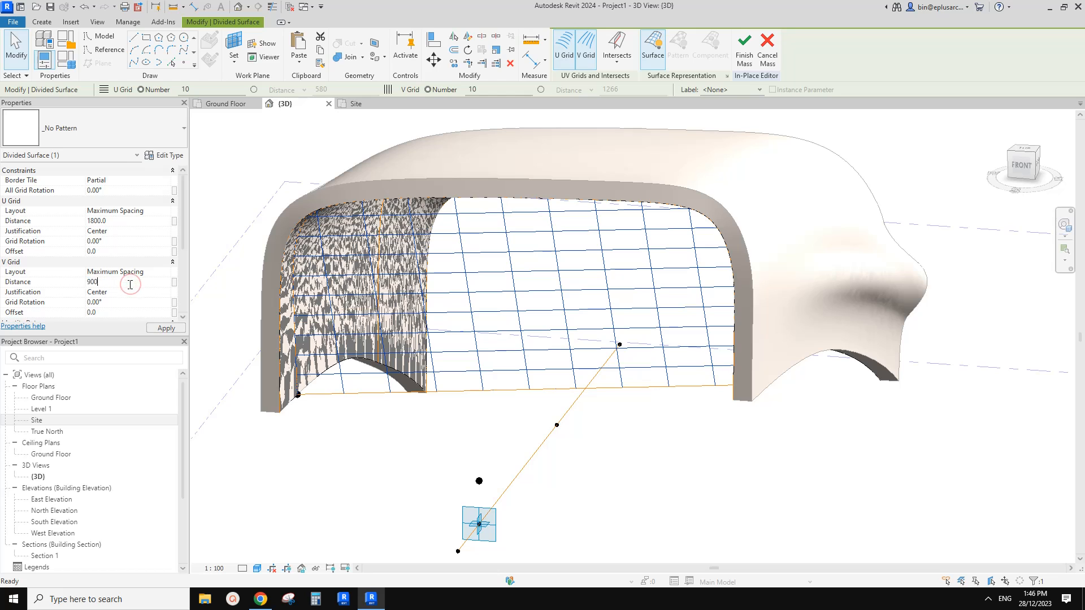
click(166, 328)
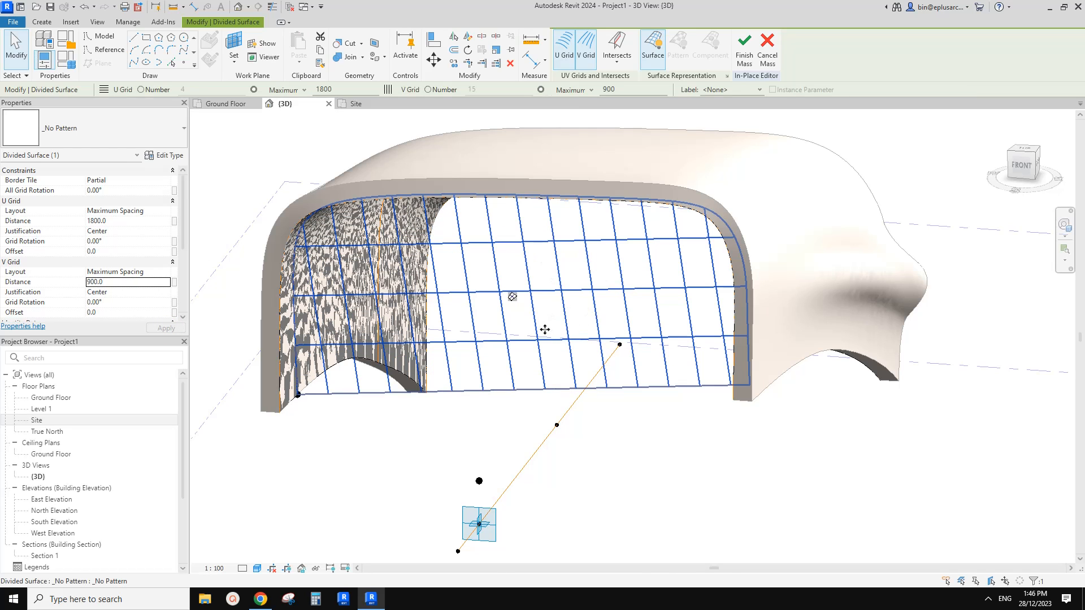
Apply the Rectangle pattern to the divided surface on the tube's flat end.
shift+middle_drag(545, 330, 502, 309)
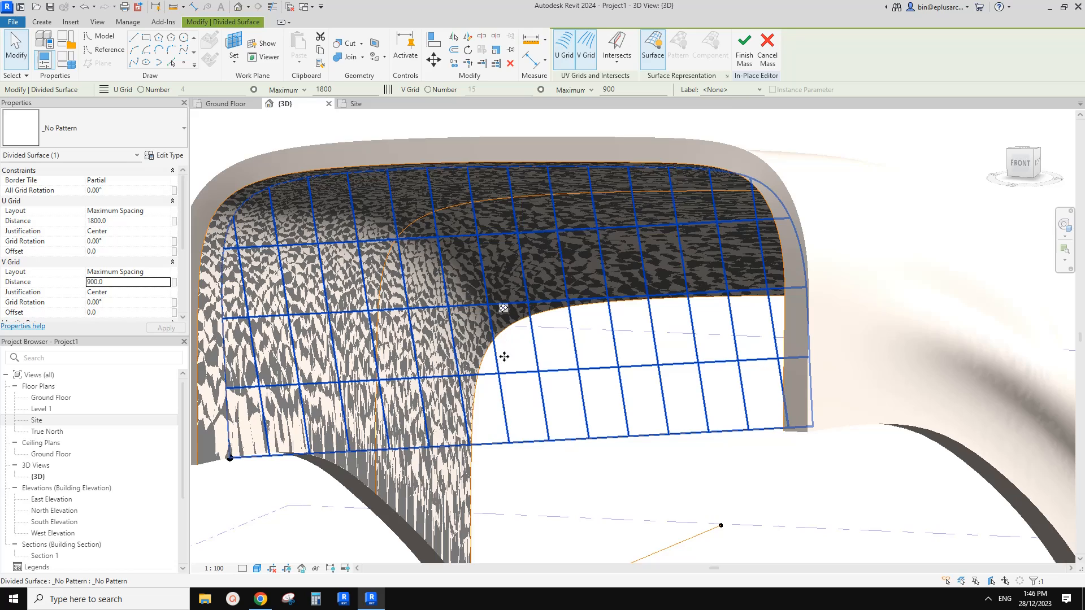
shift+middle_drag(504, 356, 517, 388)
key(Escape)
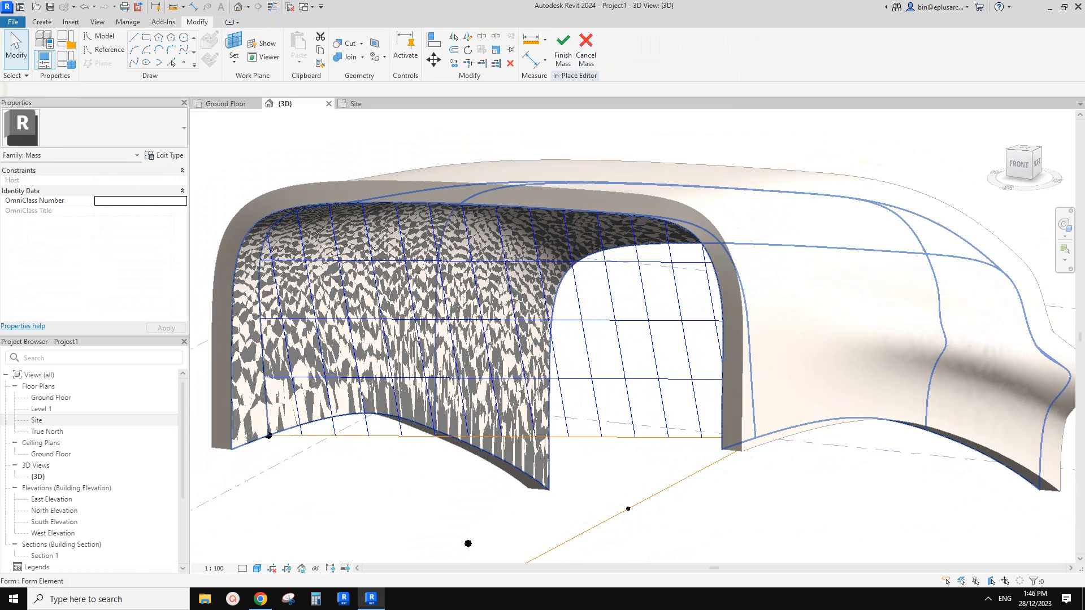
click(492, 326)
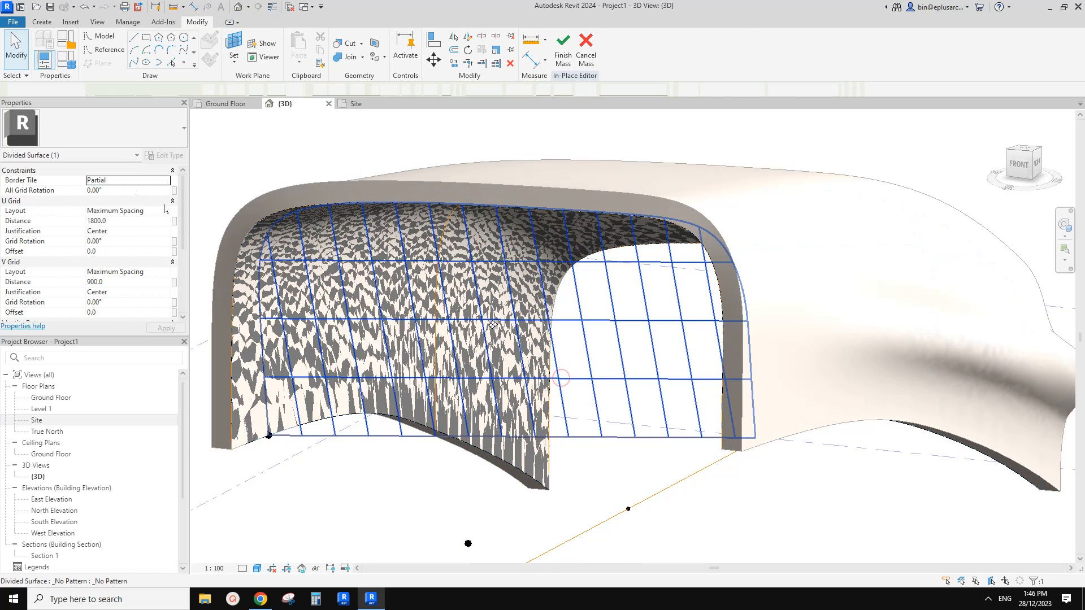
middle_drag(479, 317, 493, 332)
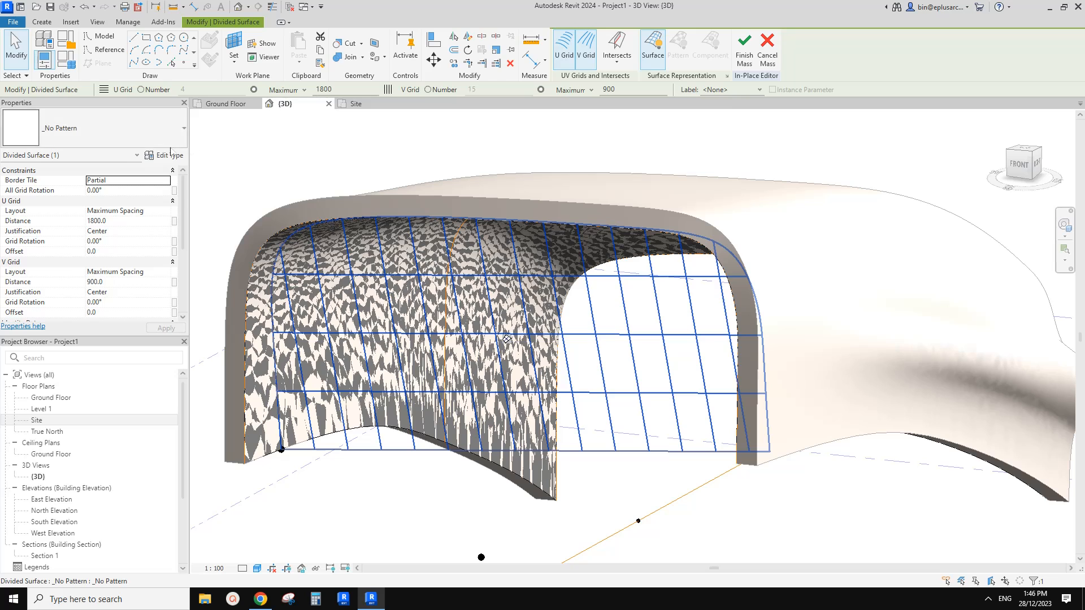
click(136, 134)
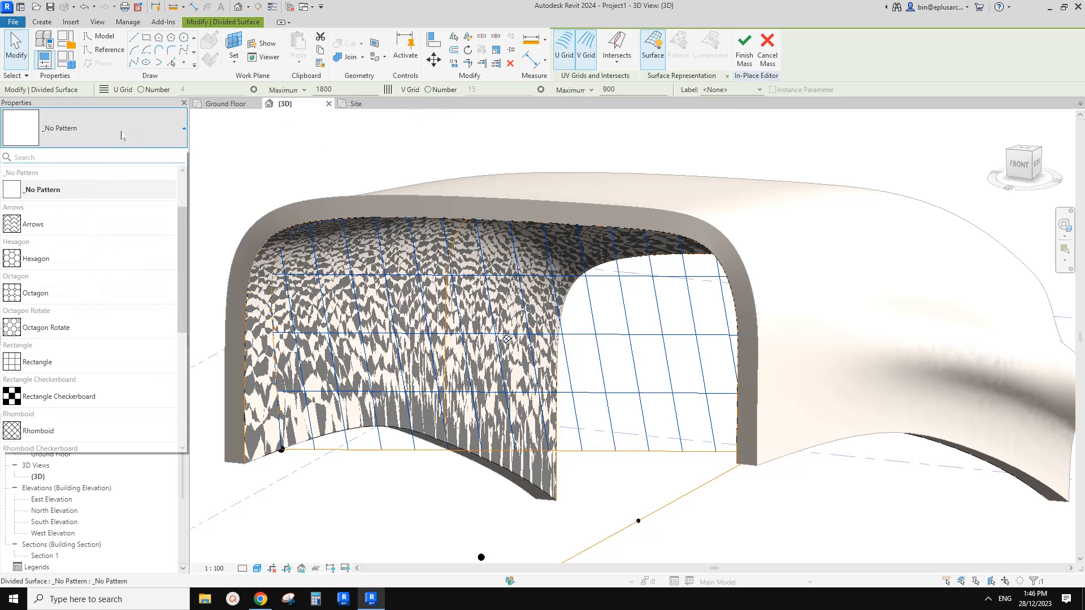
drag(180, 238, 184, 335)
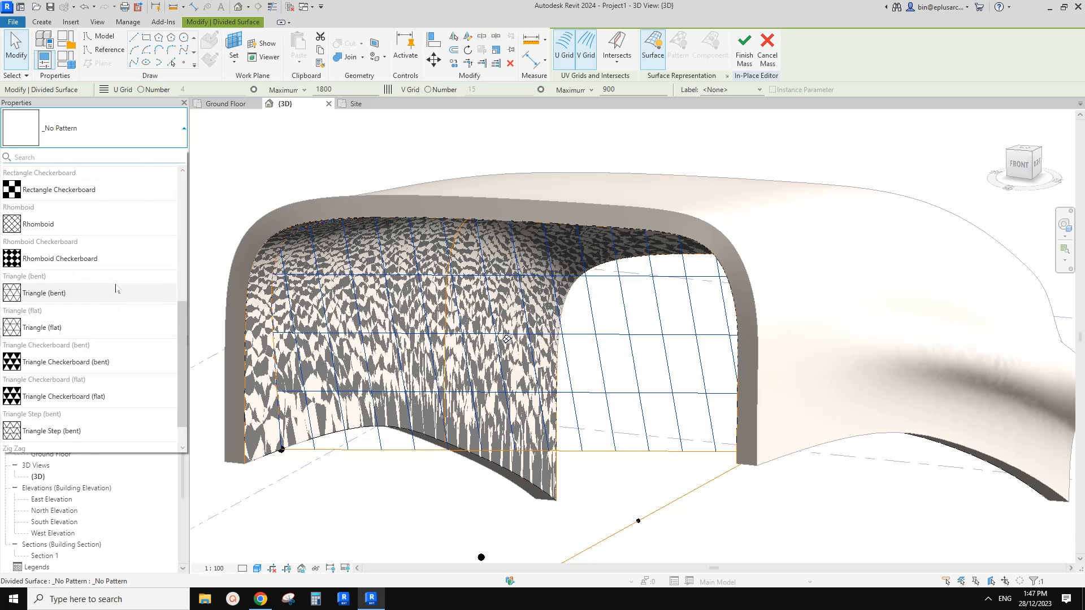
scroll(104, 317, up, 3)
click(70, 317)
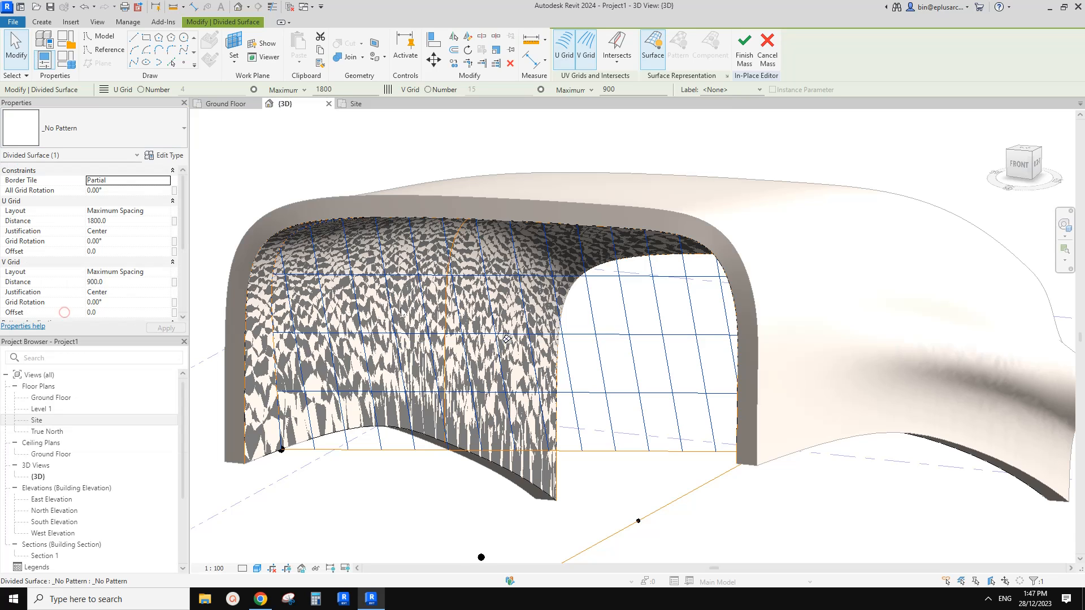
key(Escape)
shift+middle_drag(600, 310, 631, 238)
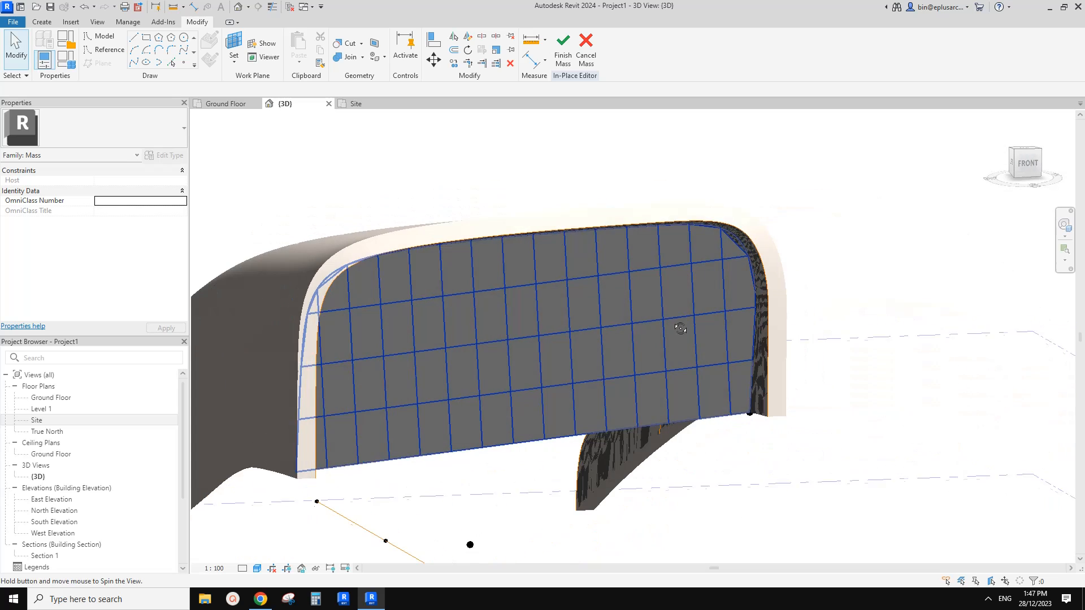
shift+middle_drag(608, 325, 581, 315)
key(Tab)
click(580, 316)
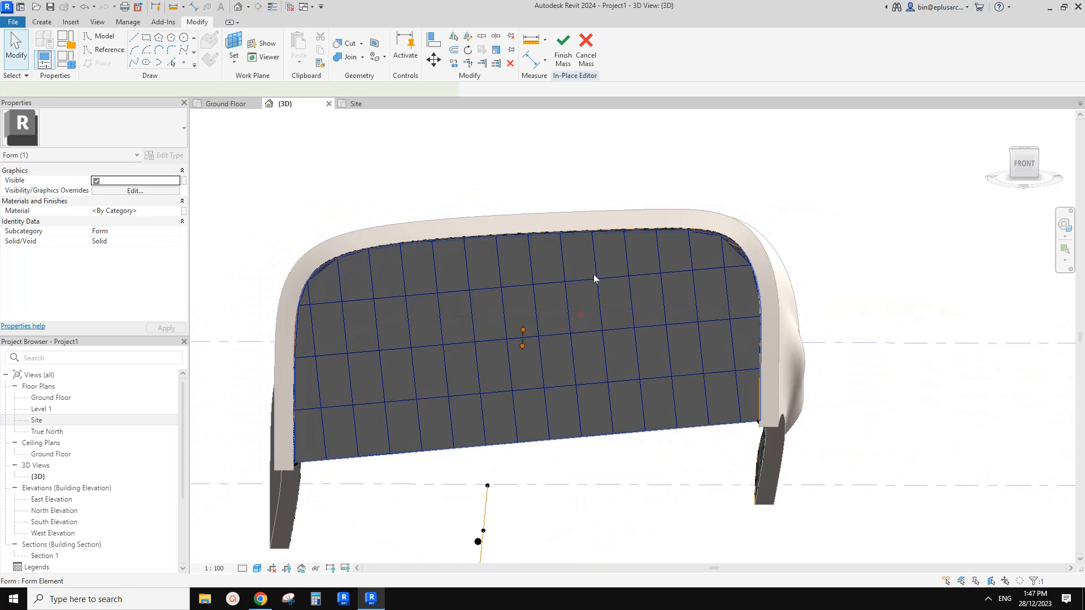
shift+middle_drag(595, 277, 540, 368)
key(Escape)
Create a new family from the Metric Curtain Panel Pattern Based.rft template.
click(12, 21)
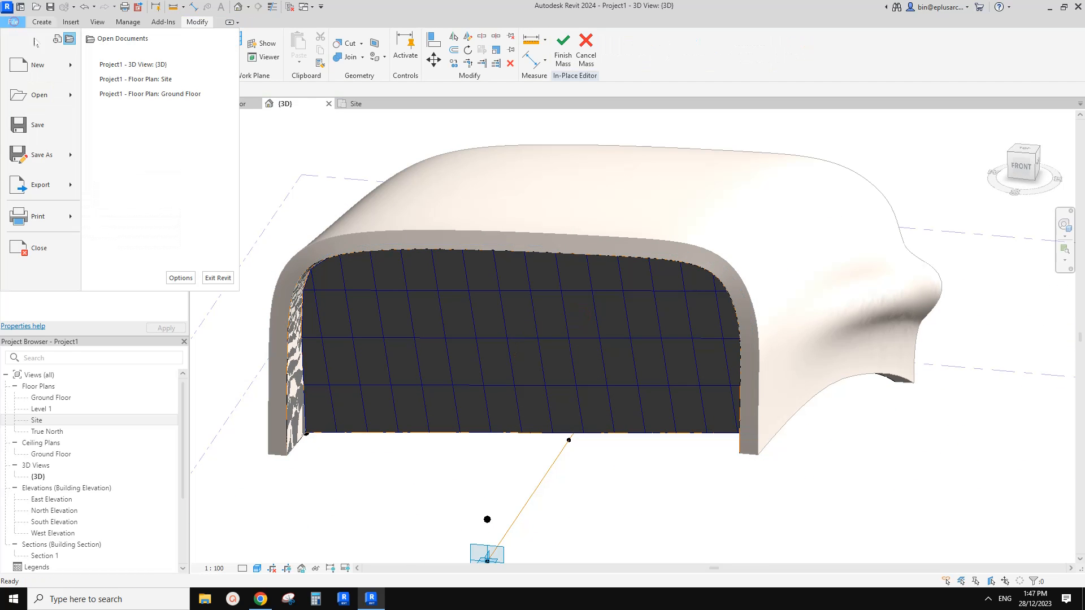
mouse_move(37, 65)
click(134, 99)
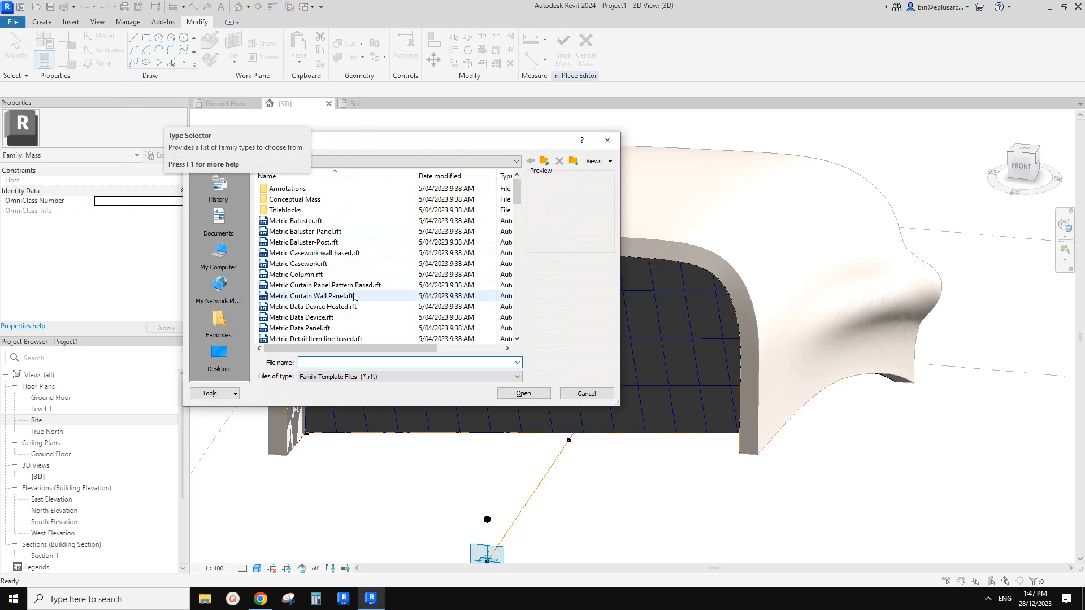
click(334, 285)
click(533, 397)
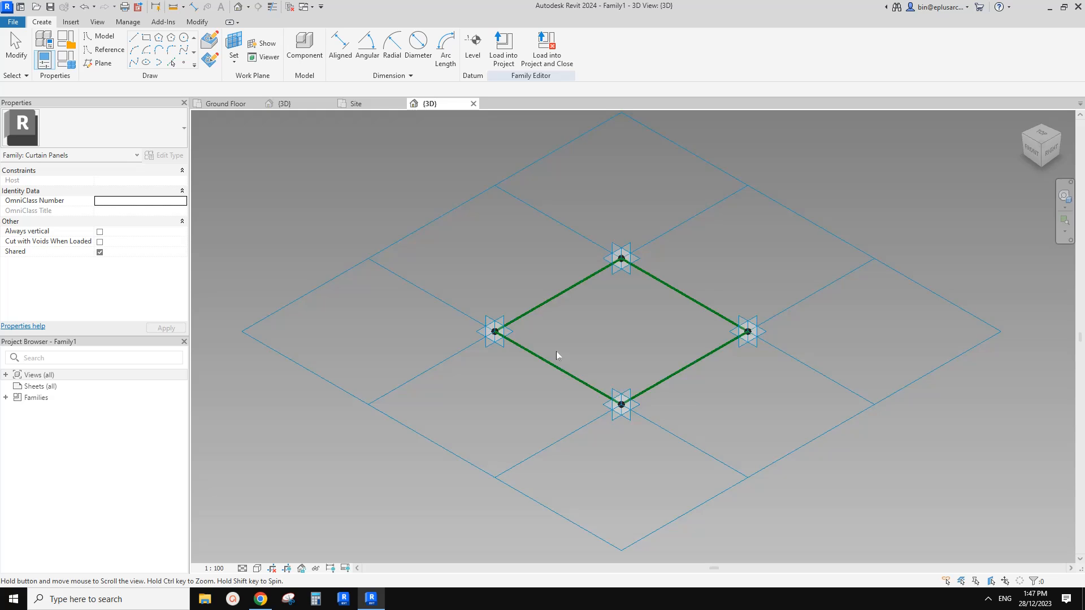
Create a flat surface form from the closed chain of four reference lines in the panel family.
middle_drag(556, 352, 425, 348)
scroll(446, 332, up, 1)
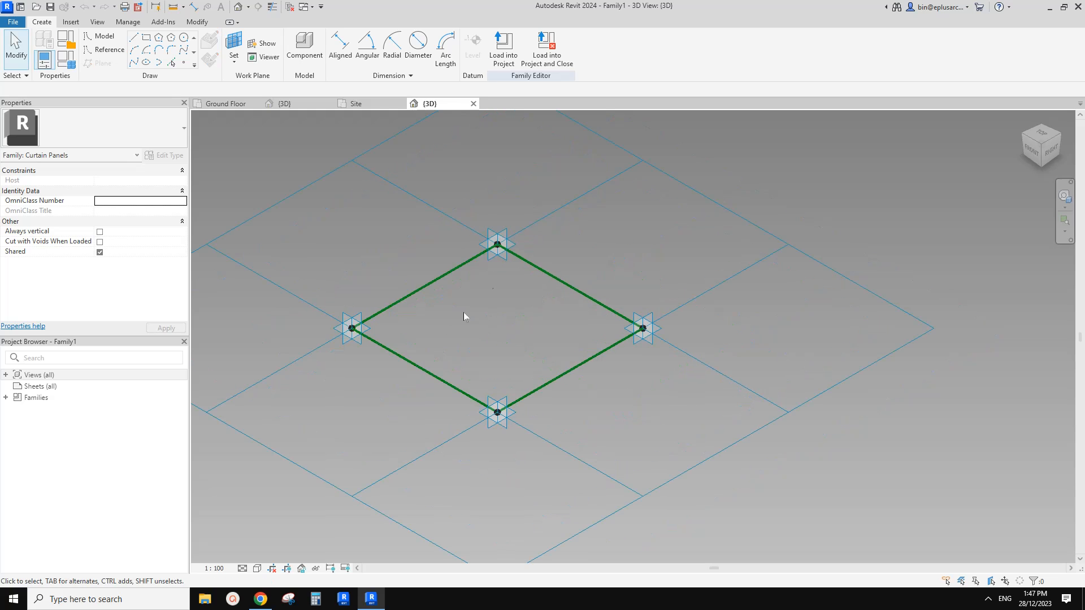
middle_drag(485, 317, 455, 320)
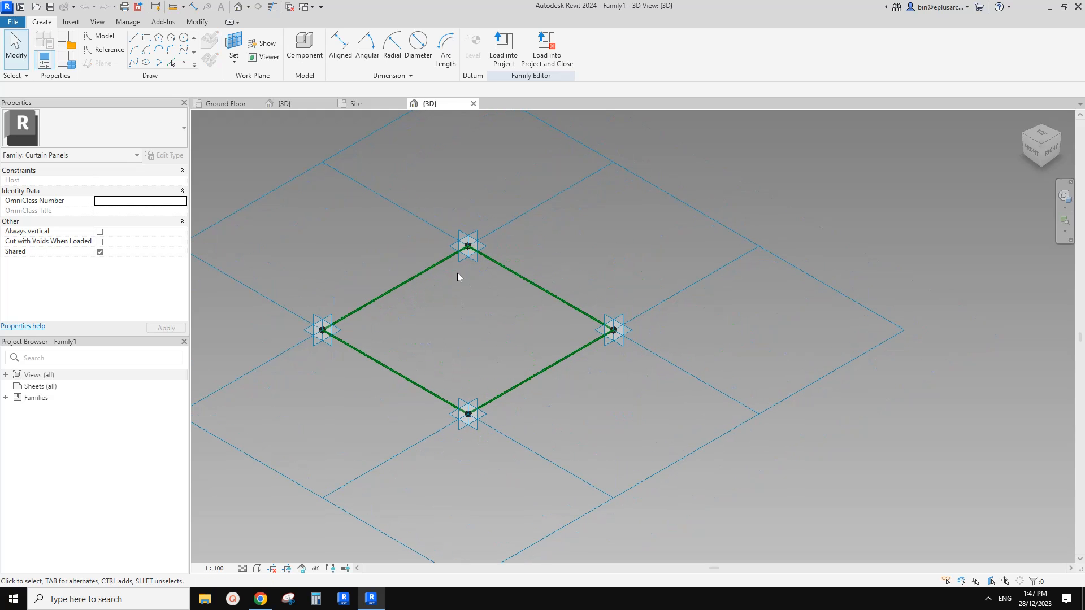
key(Tab)
click(439, 266)
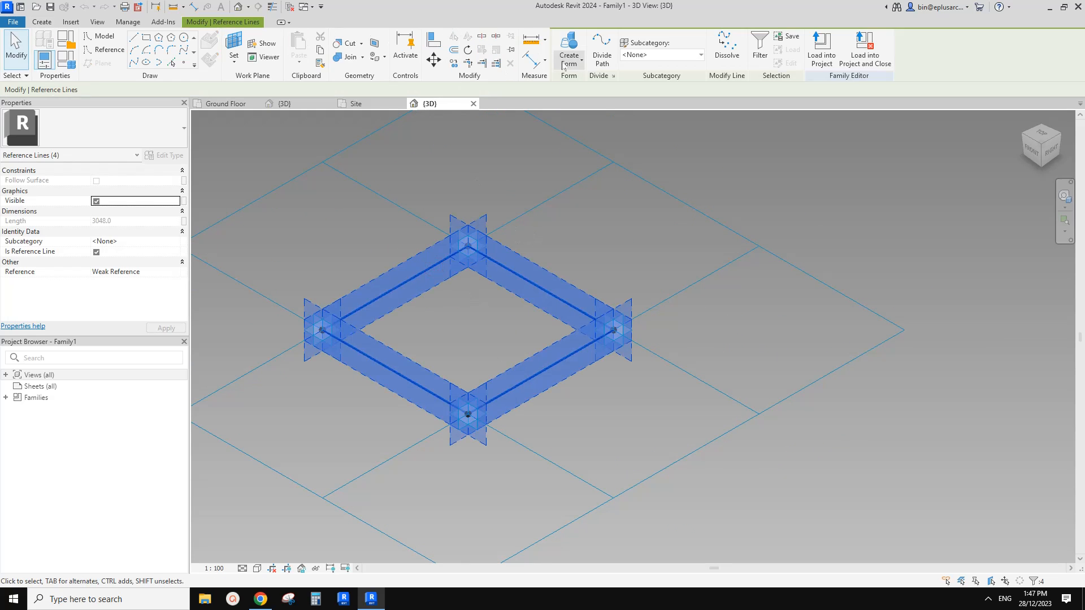
click(377, 369)
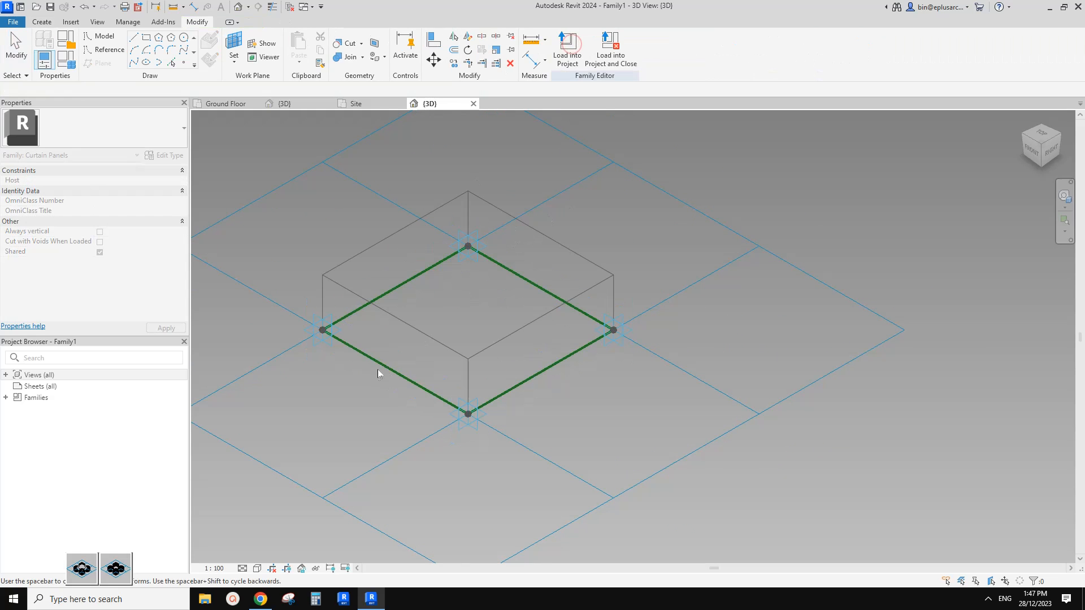
click(122, 568)
Set the panel surface's material to glass and temporarily hide the panel in the view.
click(157, 204)
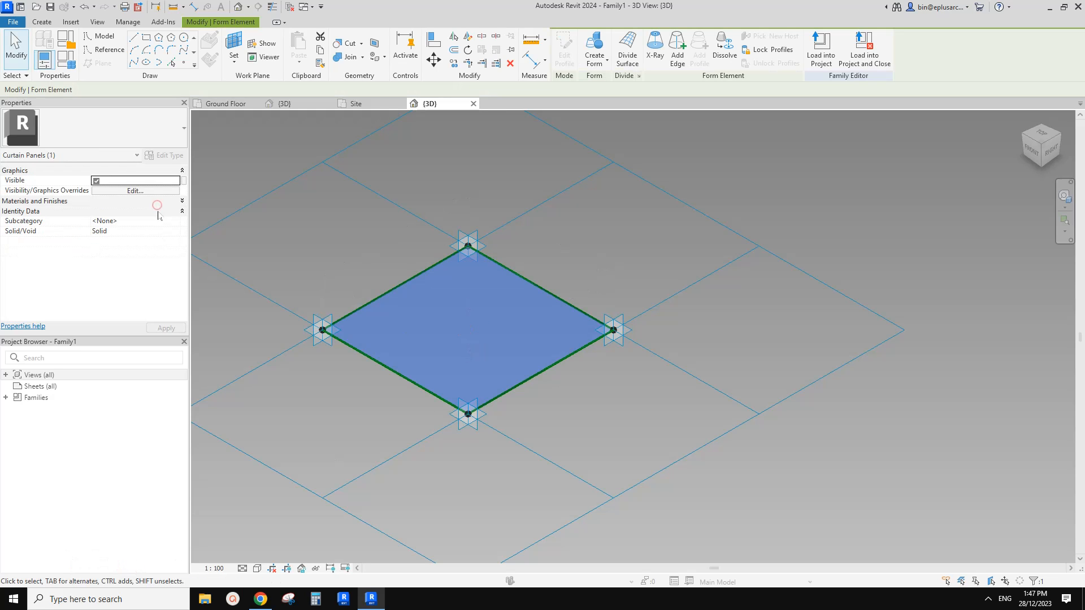
click(158, 202)
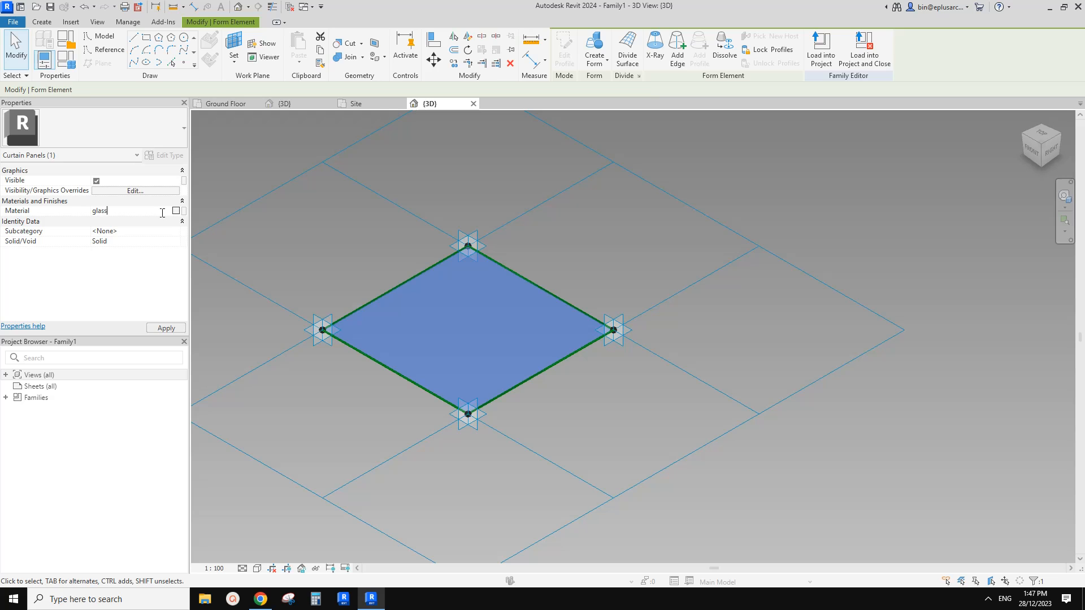
key(Return)
click(422, 226)
click(476, 321)
key(h)
key(h)
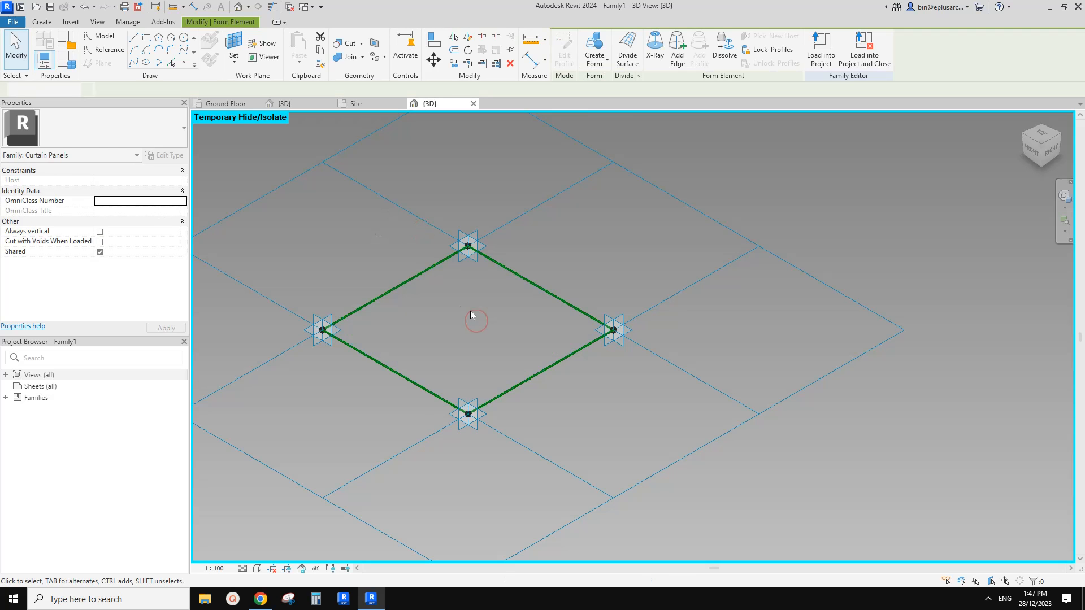
Place a reference point on one of the panel's four reference lines, near the diamond's left corner.
scroll(458, 294, up, 1)
middle_drag(361, 267, 380, 288)
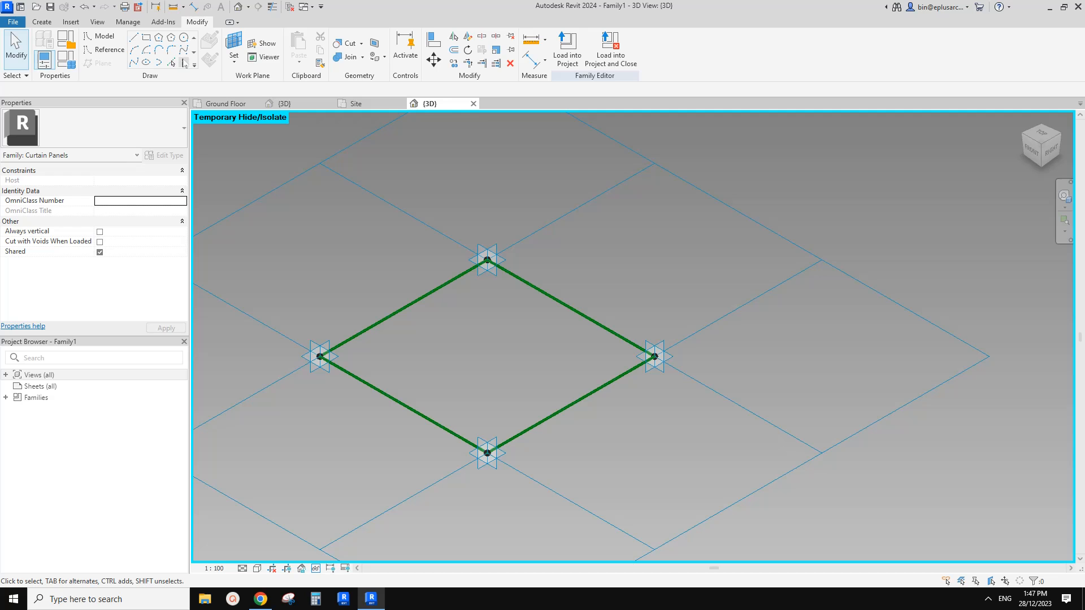
click(146, 38)
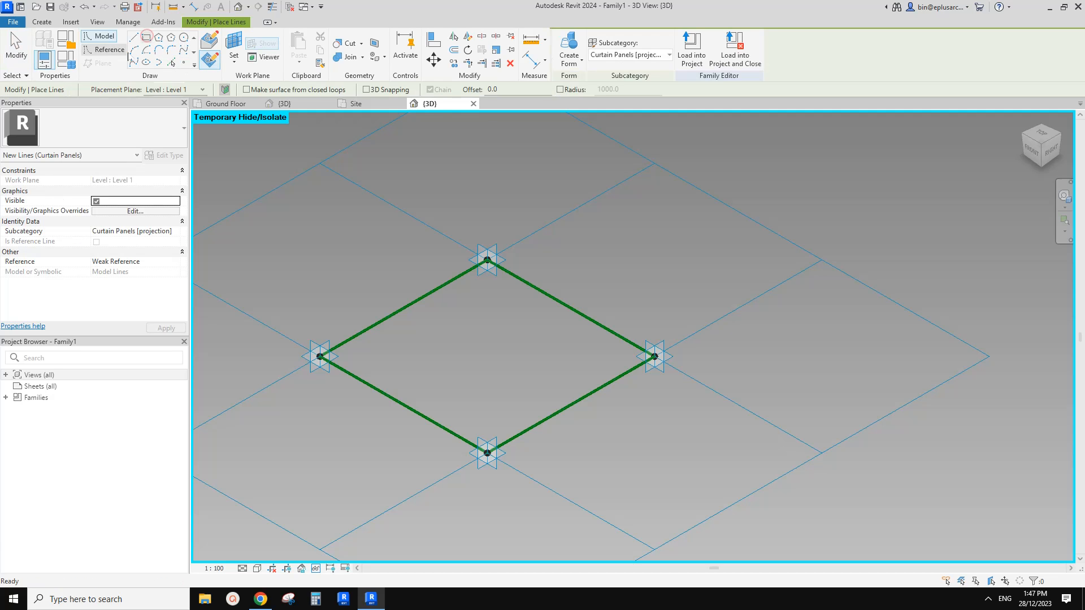
click(105, 49)
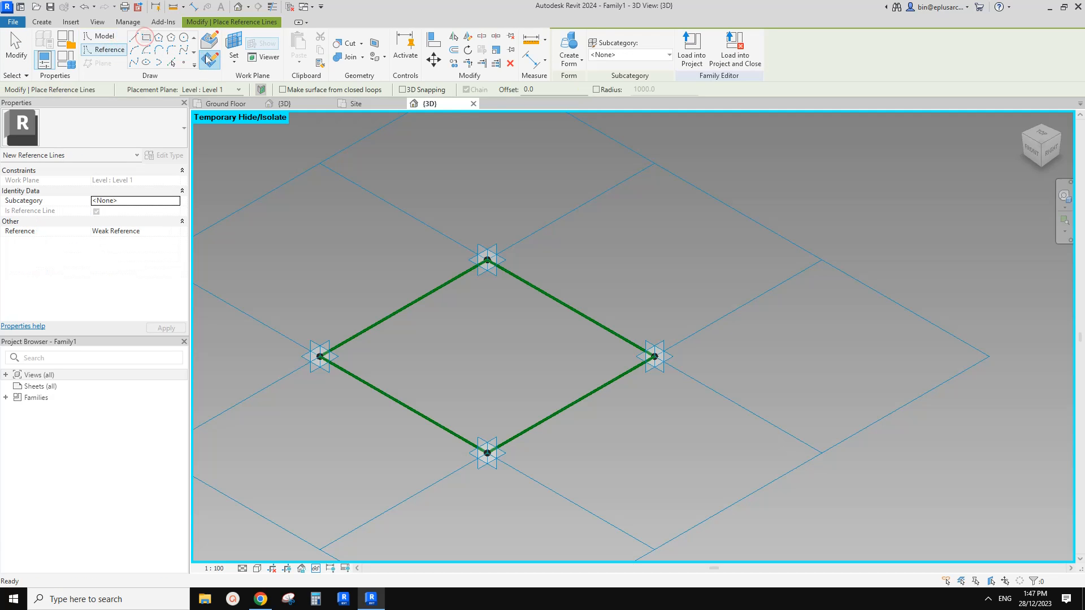
click(234, 45)
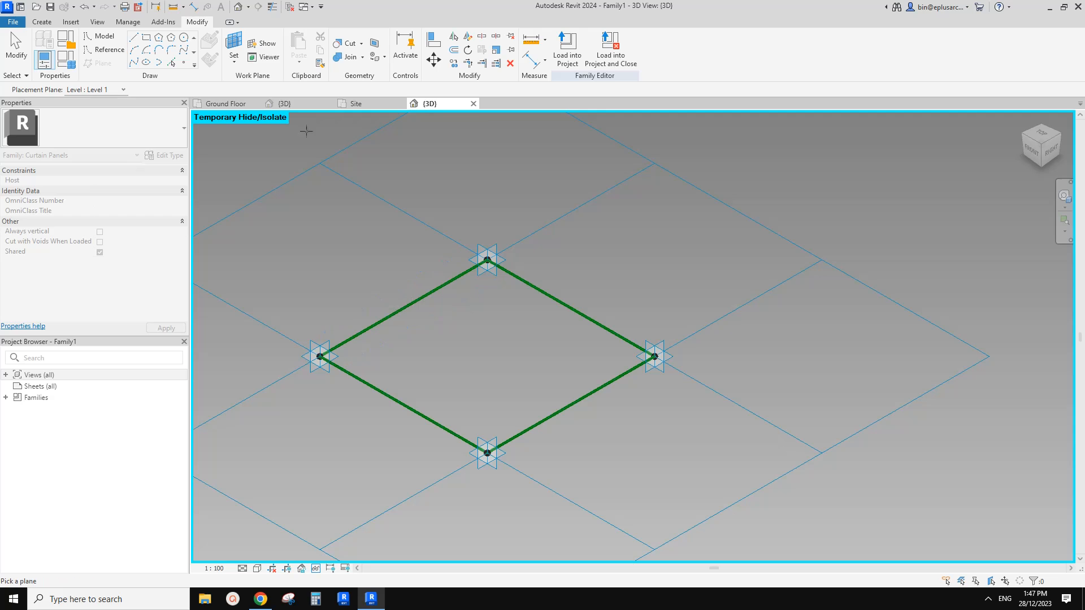
click(370, 327)
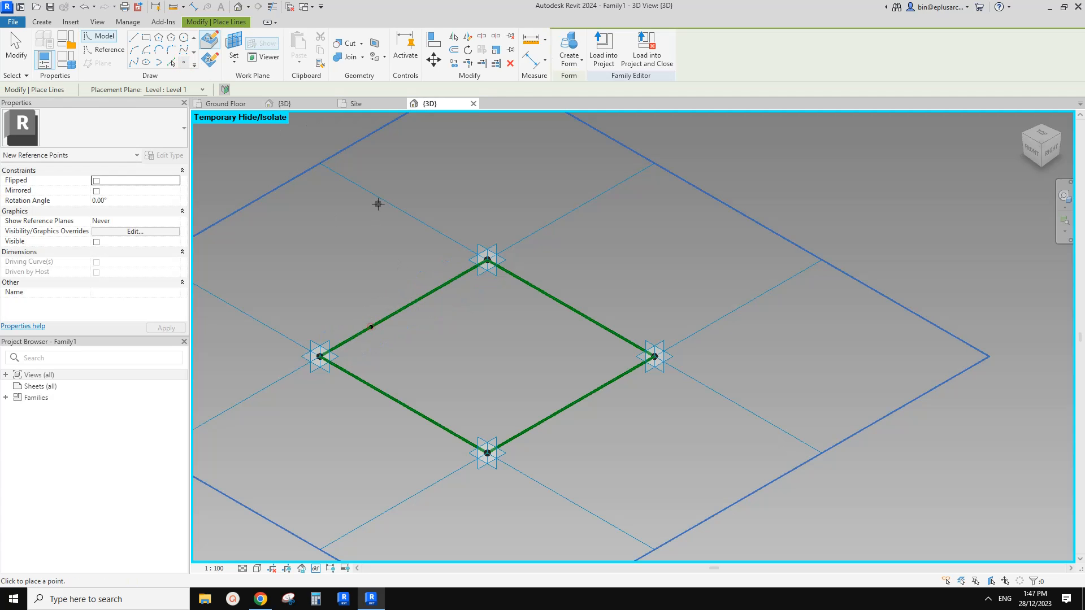
Draw a small rectangular profile with a side of about 160 mm around the reference point on its work plane and make its lines reference lines.
click(146, 37)
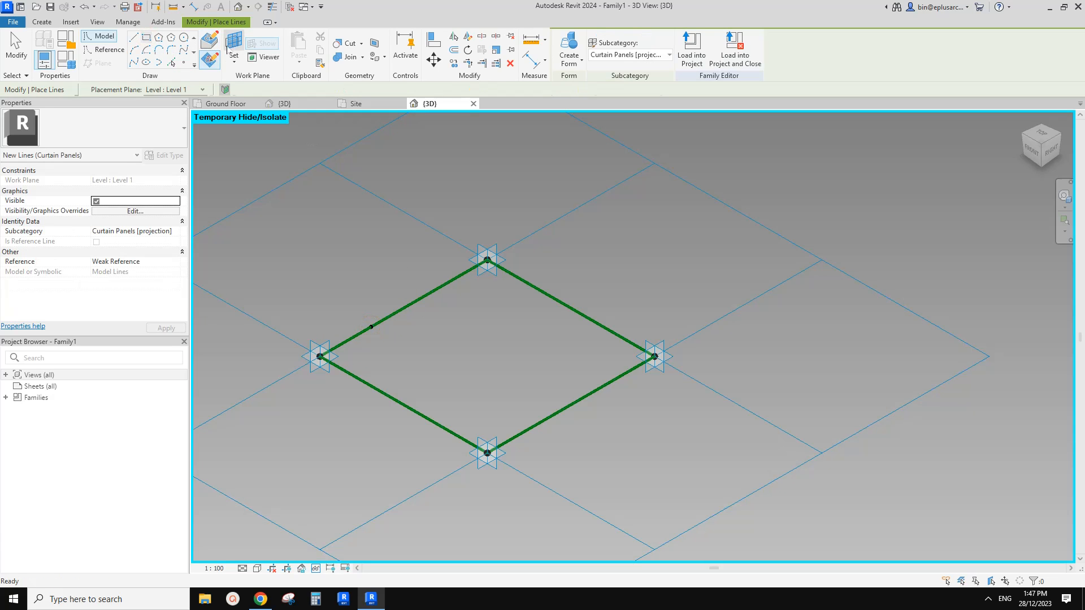
key(Escape)
key(Escape)
click(370, 326)
scroll(370, 321, up, 4)
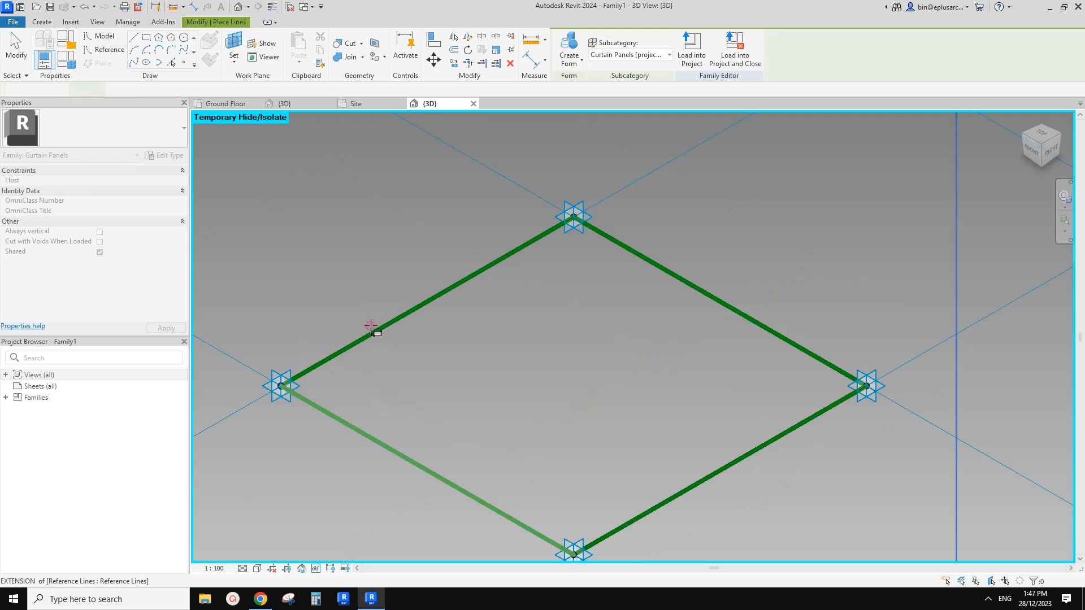
click(363, 320)
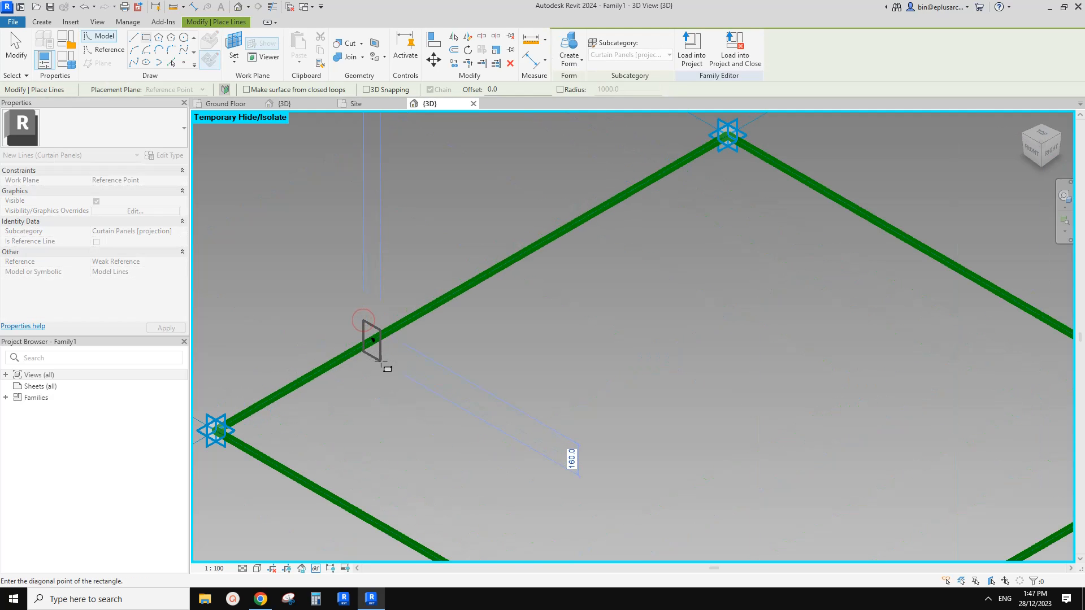
click(380, 360)
key(Escape)
click(96, 262)
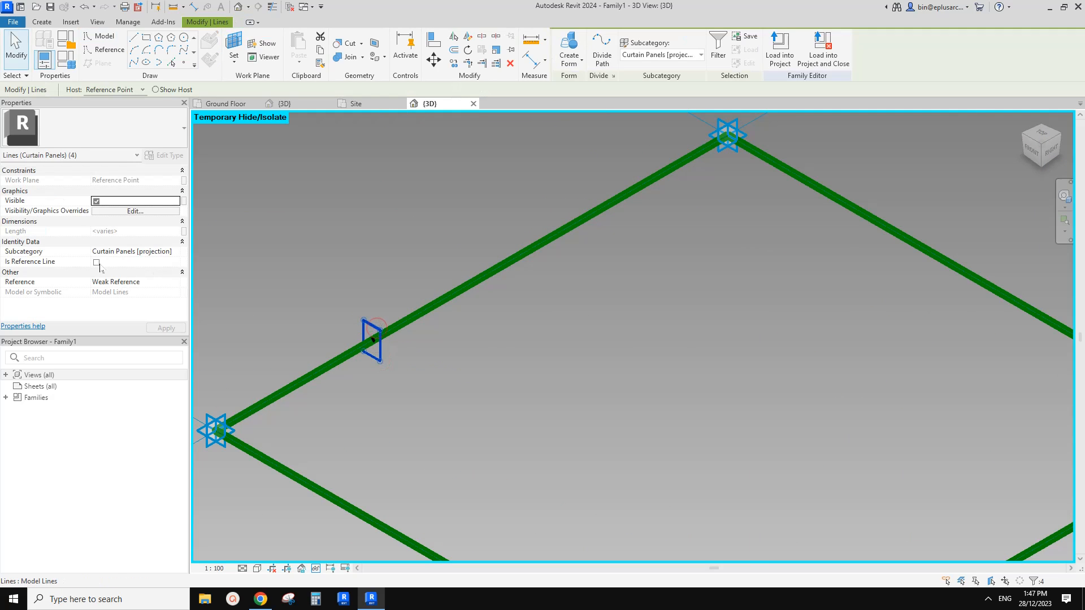
Create a frame form by sweeping the rectangular profile along the panel's four reference lines.
scroll(452, 294, down, 5)
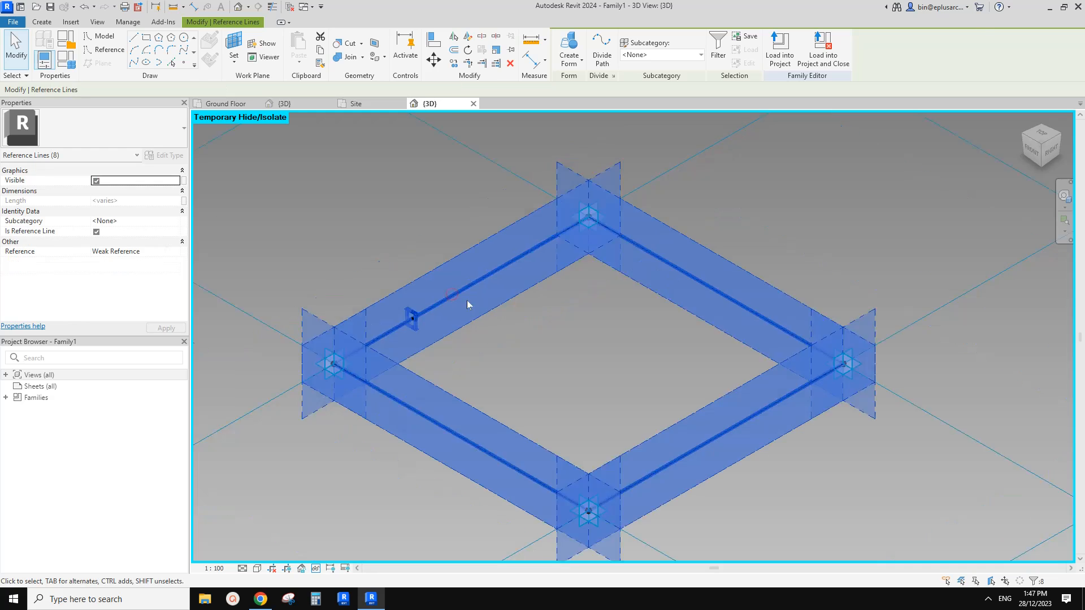
click(578, 52)
click(412, 165)
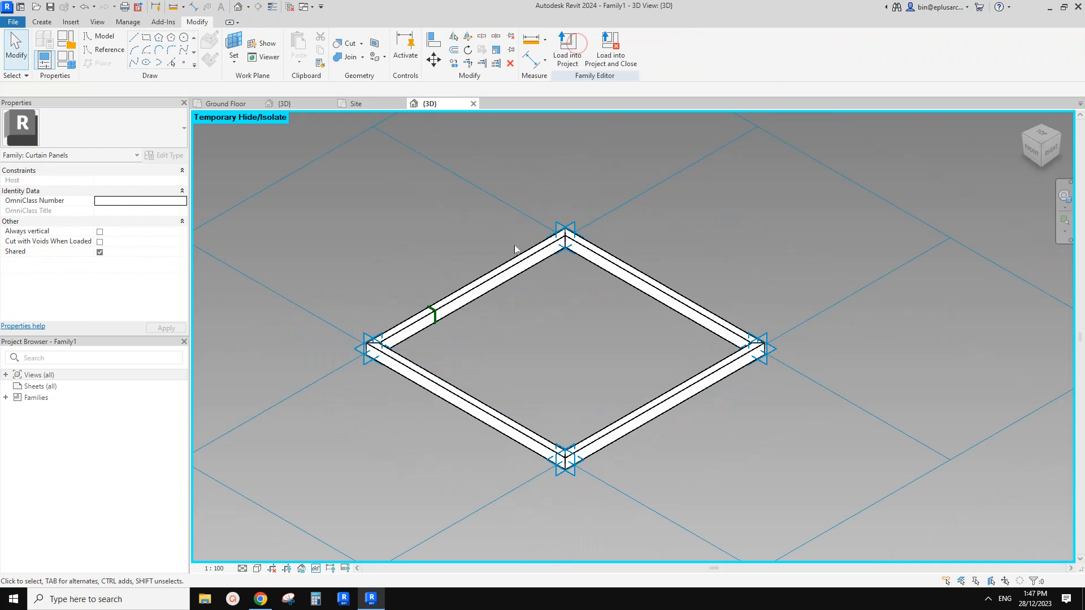
Load the panel family into the project and apply the Rectangle Family1 panel to the divided surface in the 3D view.
click(567, 51)
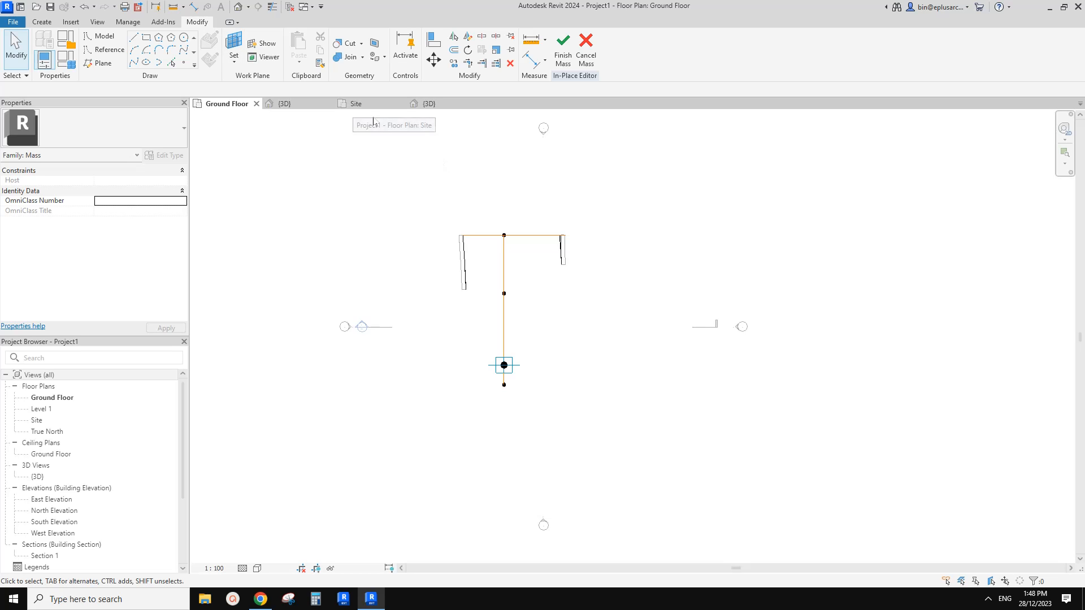
click(238, 7)
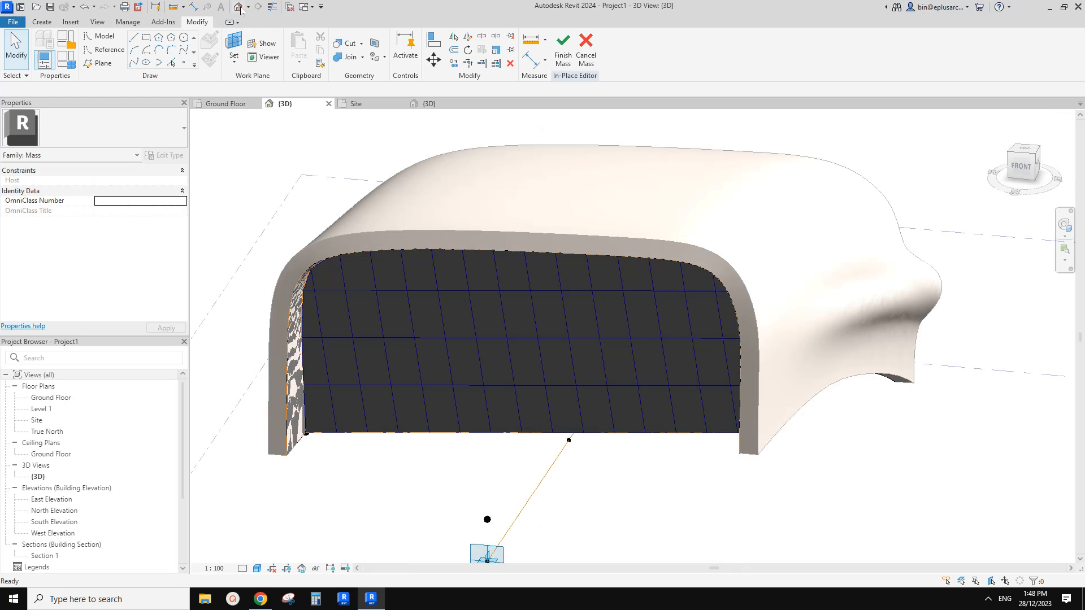
scroll(470, 320, up, 4)
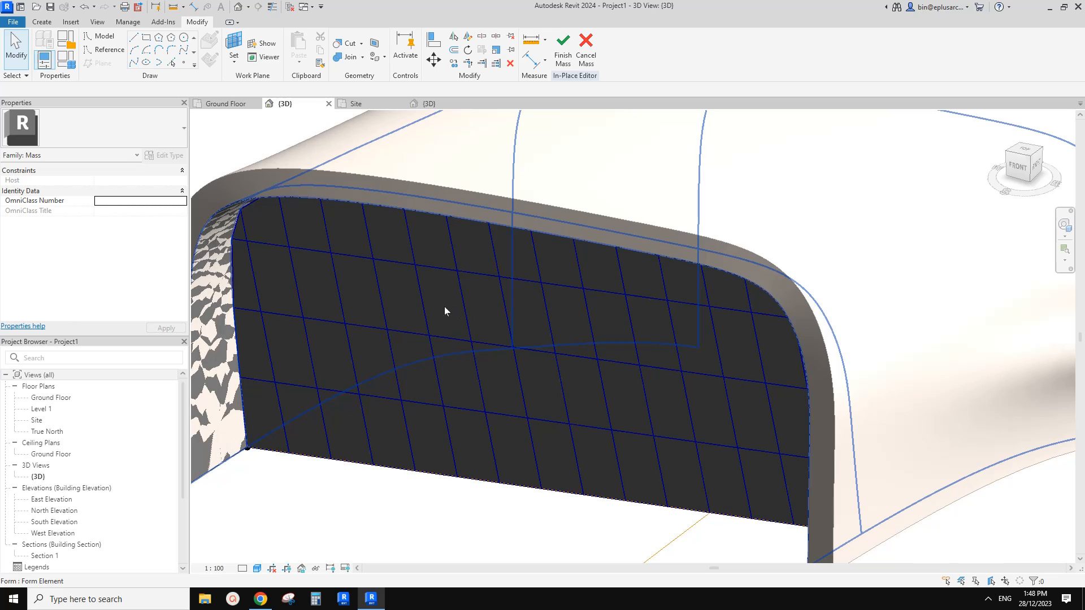
click(475, 397)
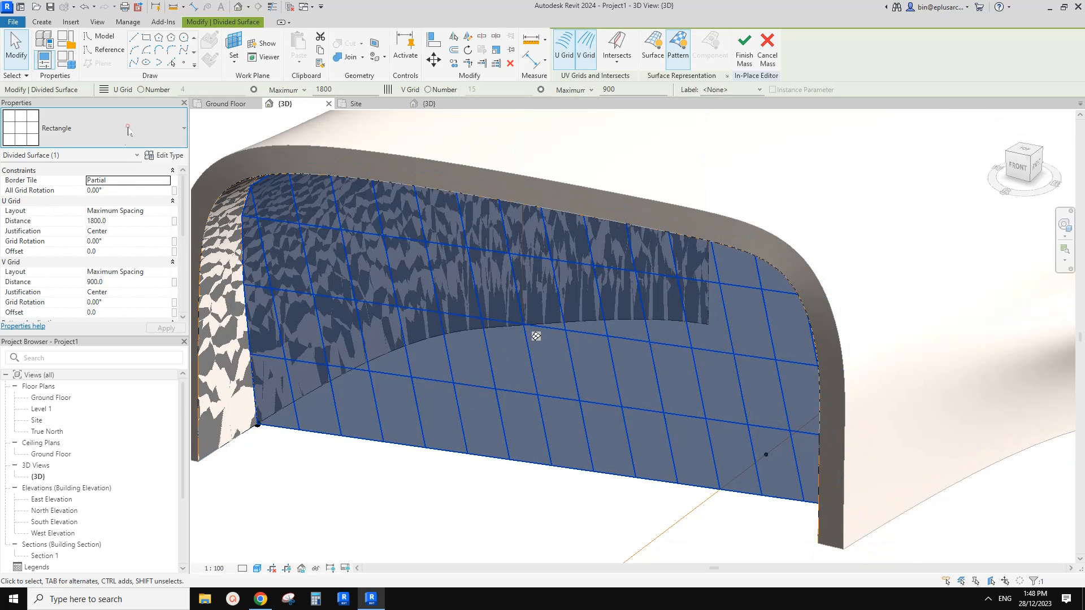
click(129, 130)
click(35, 210)
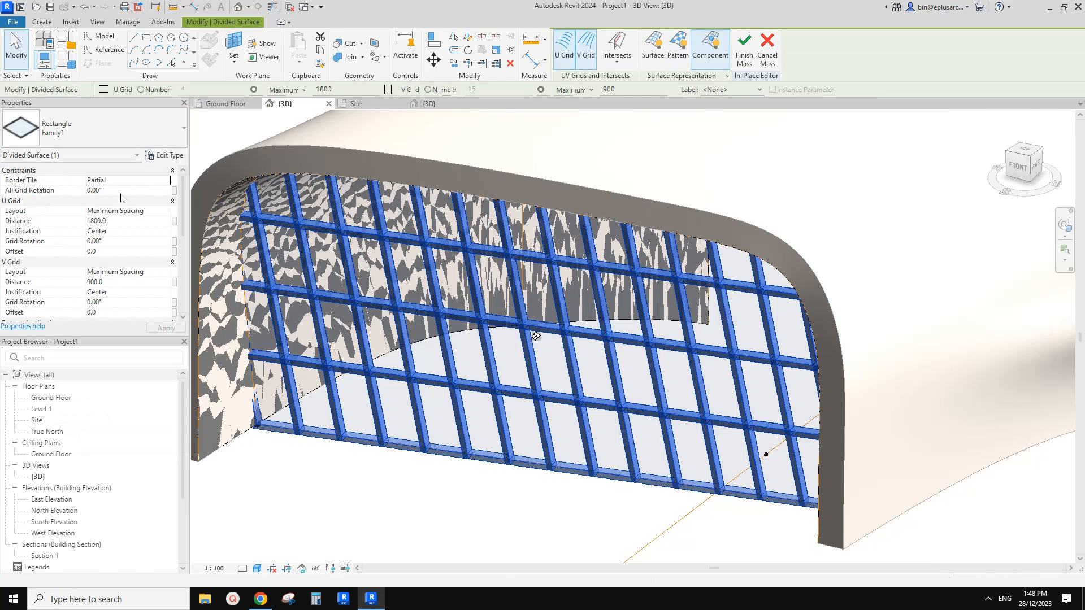
Return to the curtain panel family and set the width of the frame's rectangular profile to 50 mm.
key(Escape)
shift+middle_drag(535, 336, 593, 369)
scroll(577, 356, up, 1)
scroll(568, 363, up, 1)
click(431, 105)
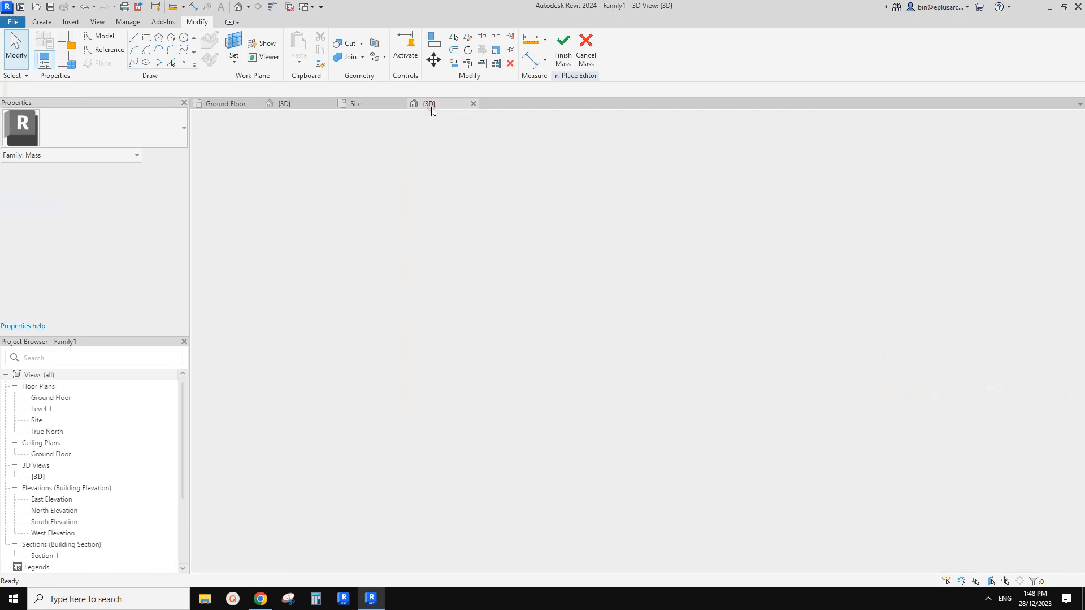
scroll(432, 323, up, 3)
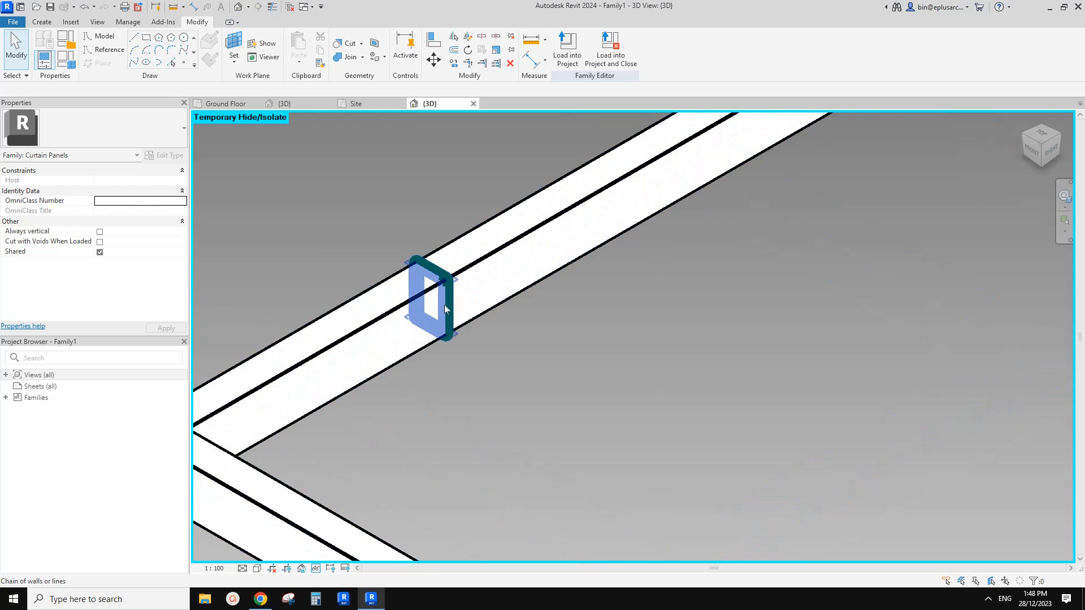
click(444, 330)
scroll(427, 354, up, 1)
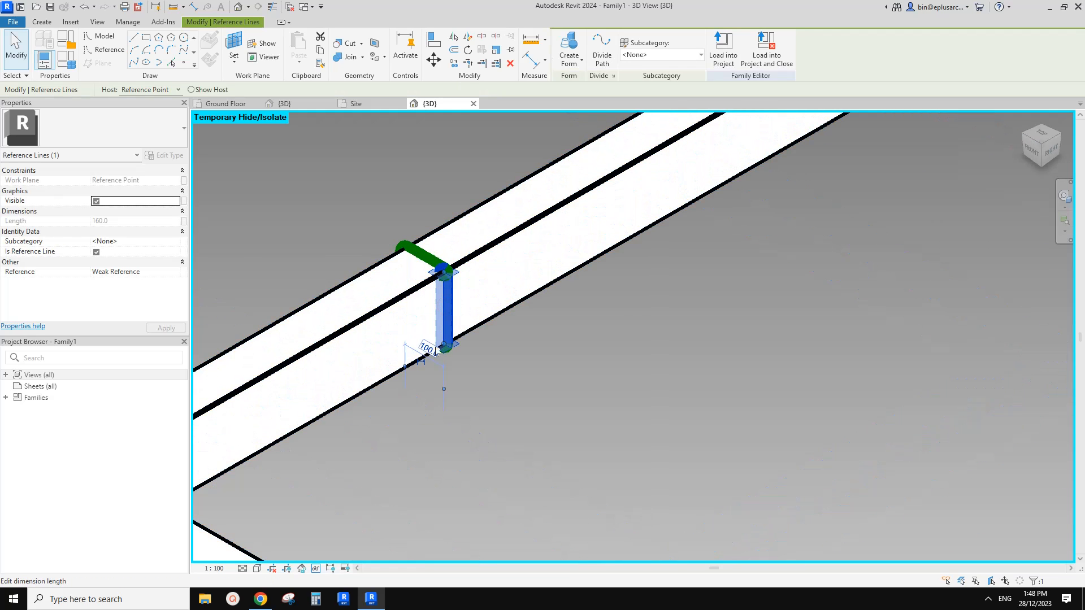
shift+middle_drag(436, 352, 493, 373)
click(419, 350)
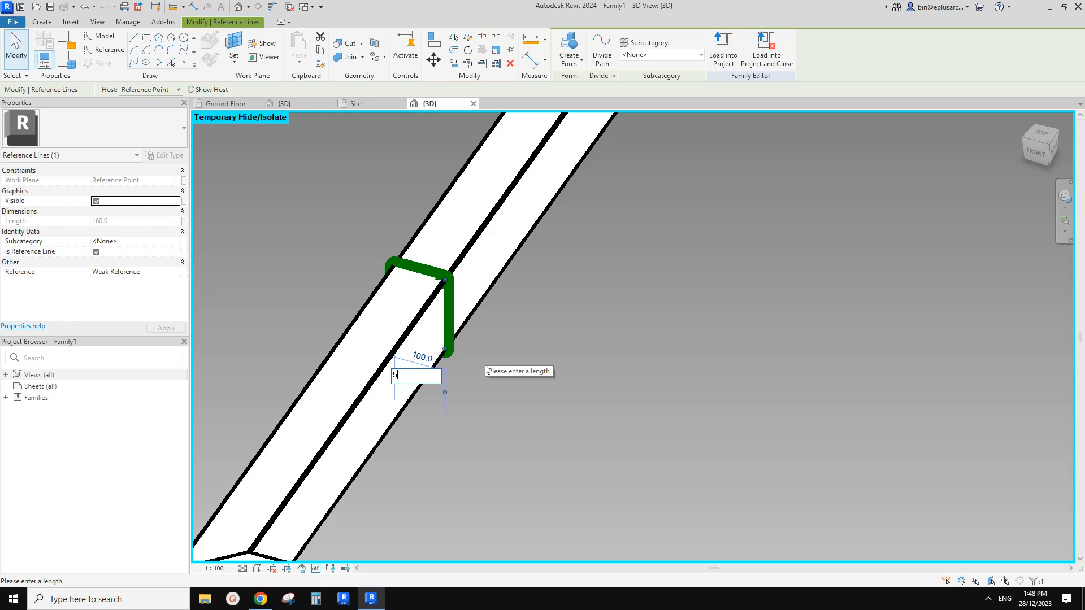
text(50)
key(Return)
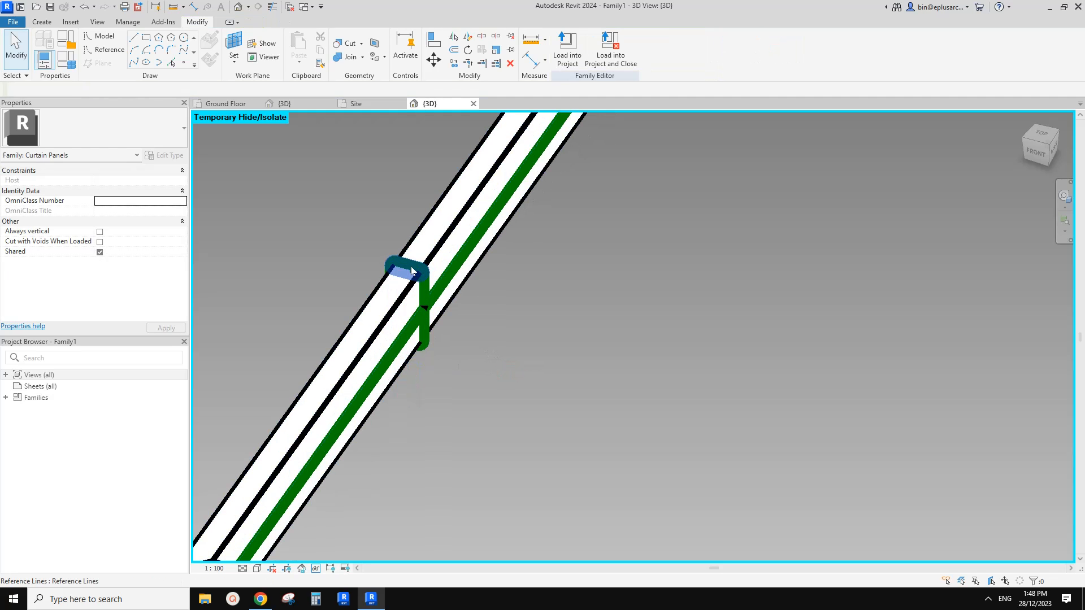
Set the height of the rectangular frame profile to 150 mm.
click(432, 311)
text(150)
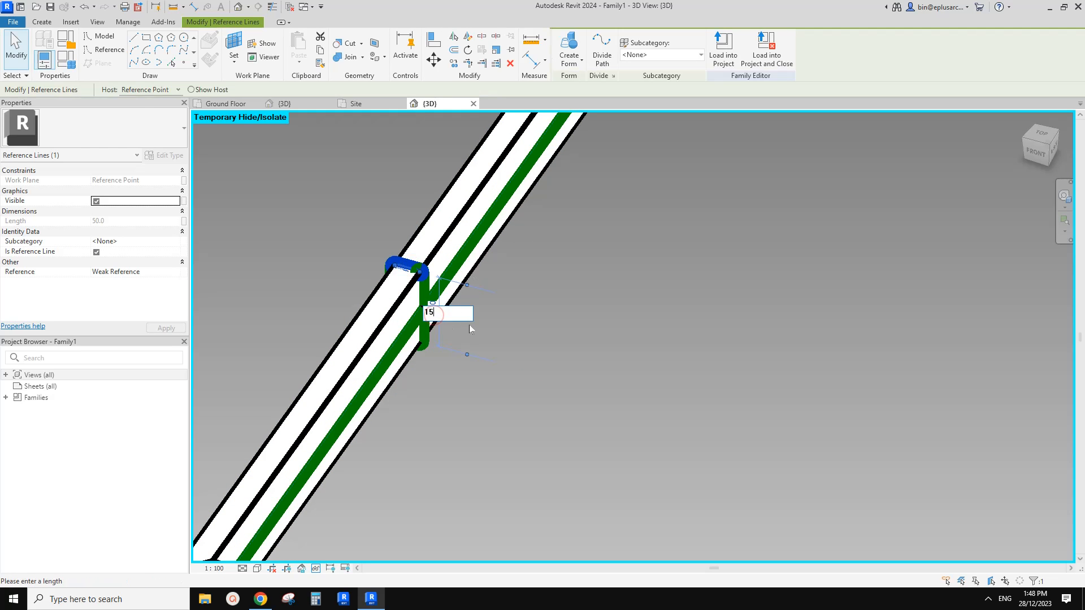
key(Return)
click(470, 311)
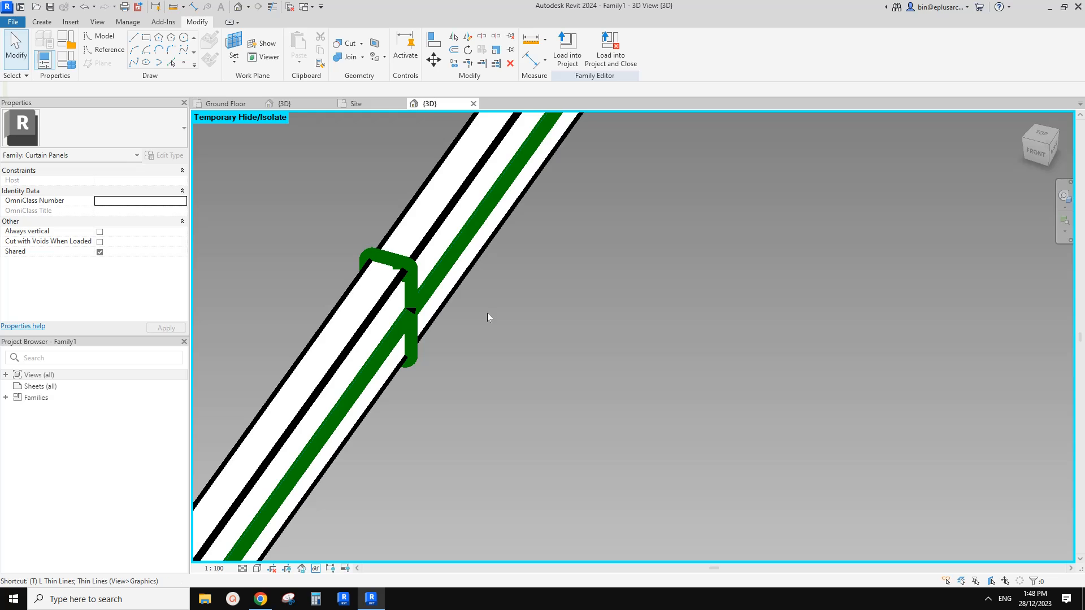
Turn on thin lines and switch the panel family's 3D view to wireframe display.
key(t)
key(l)
key(w)
key(f)
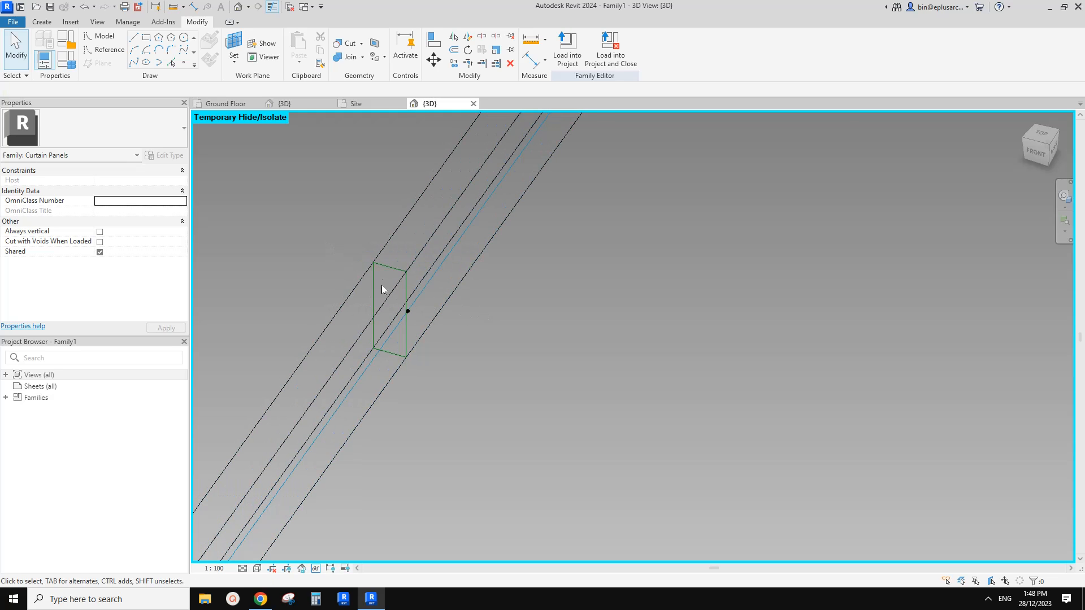
Move the whole rectangular profile so the midpoint of its long vertical side sits on the reference point.
click(375, 280)
scroll(396, 263, up, 2)
key(m)
key(v)
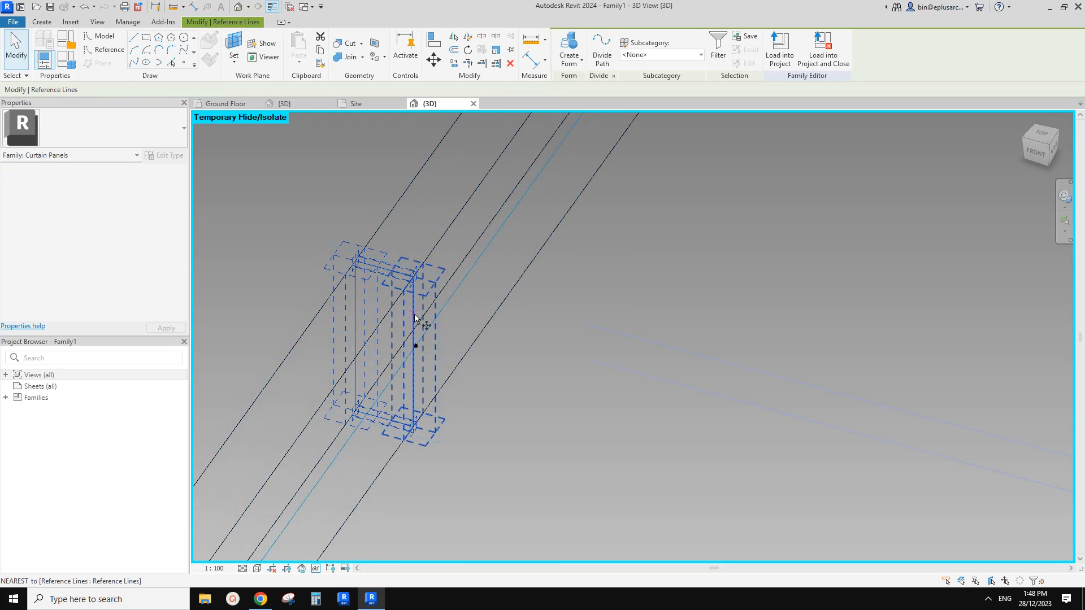
click(415, 346)
scroll(418, 347, up, 1)
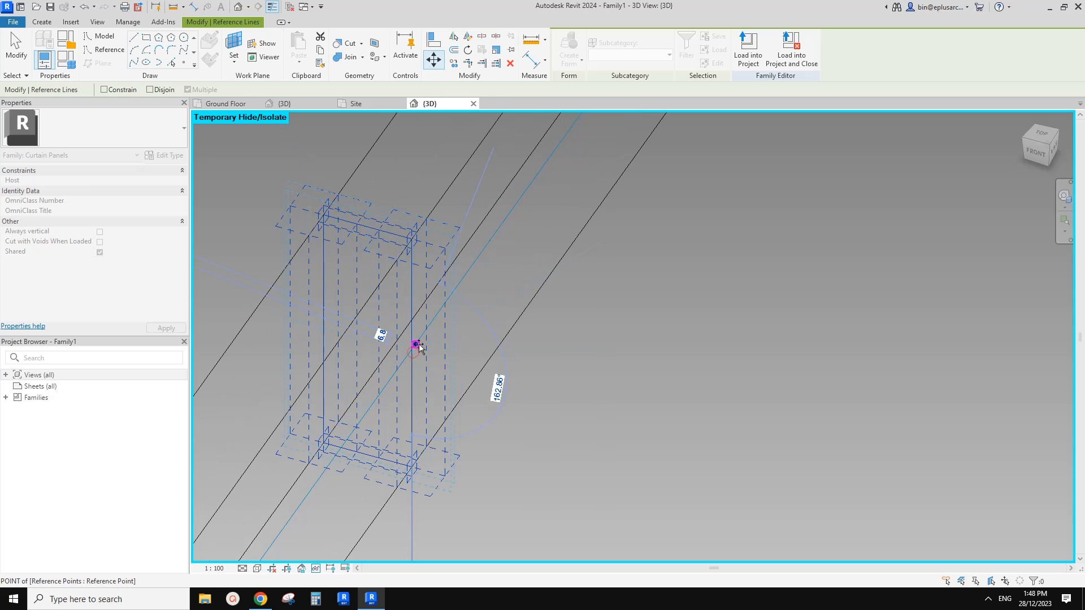
click(418, 344)
key(m)
key(v)
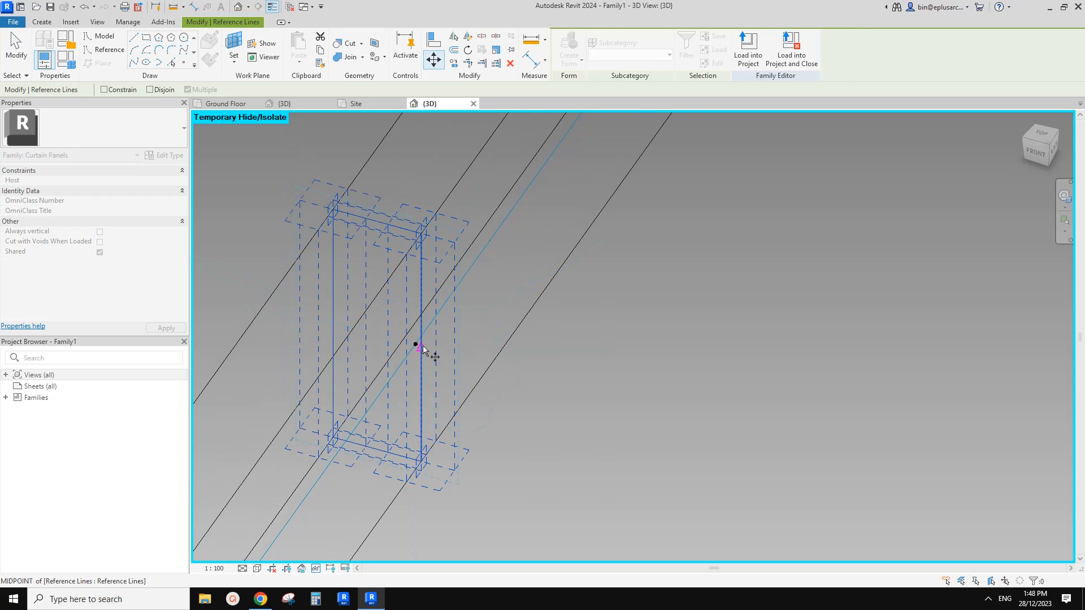
click(416, 345)
scroll(418, 347, up, 2)
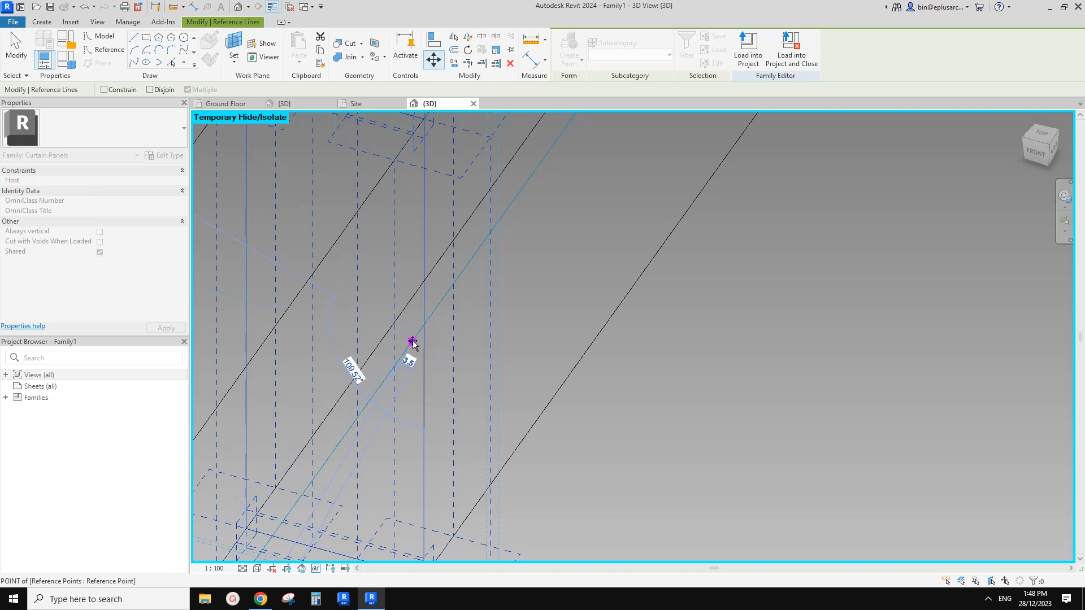
click(413, 342)
Move the rectangular profile 25 mm across its width to centre it on the reference point.
scroll(416, 342, down, 2)
key(m)
key(v)
click(496, 337)
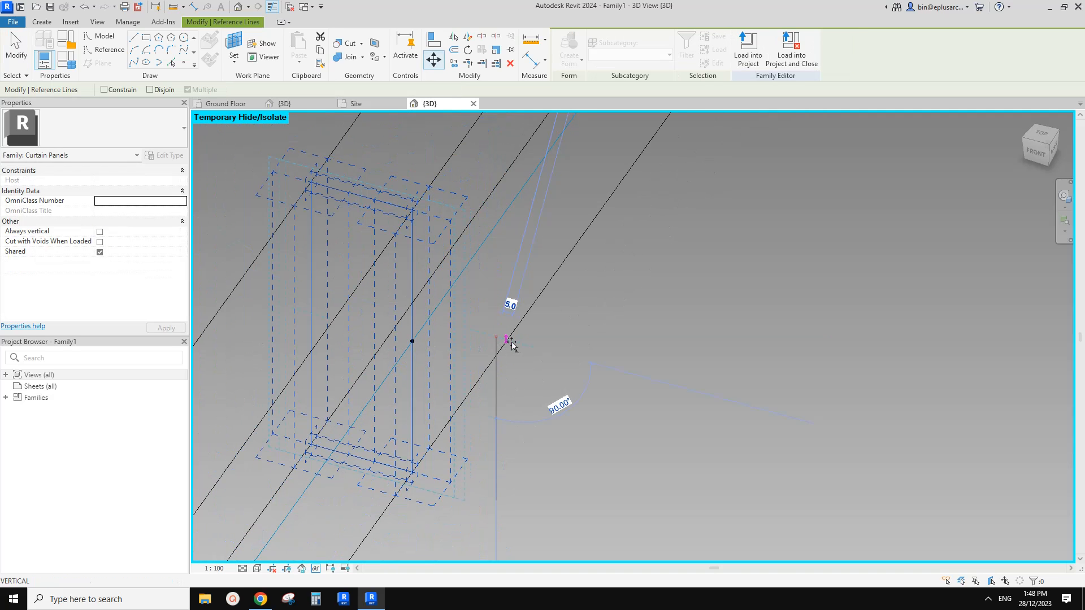
text(25)
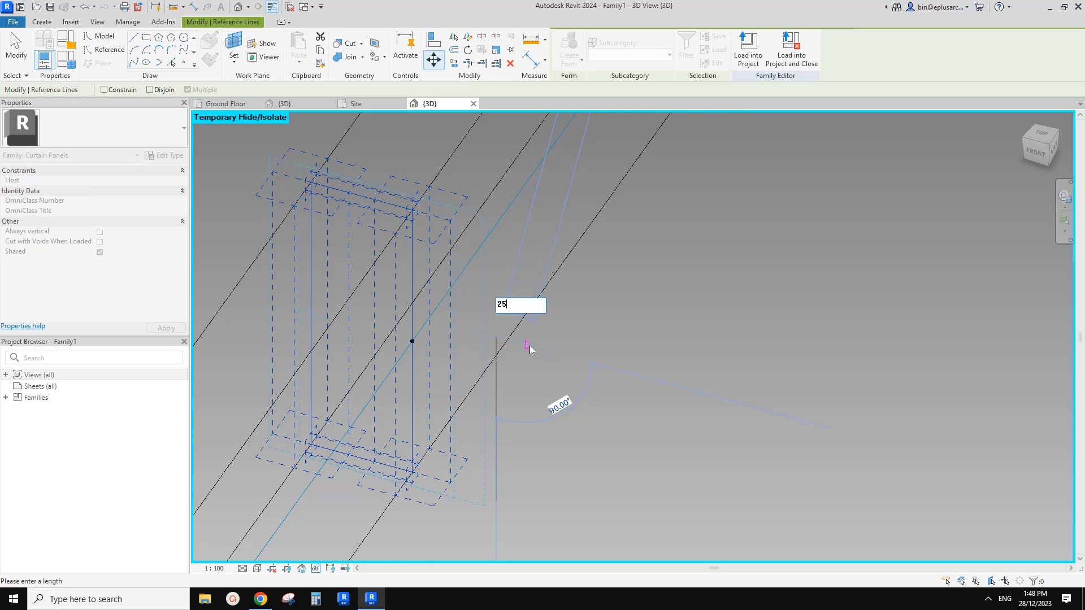
key(Return)
key(Escape)
Load the edited panel family into the project, replacing the existing version.
scroll(529, 345, down, 2)
shift+middle_drag(510, 356, 476, 314)
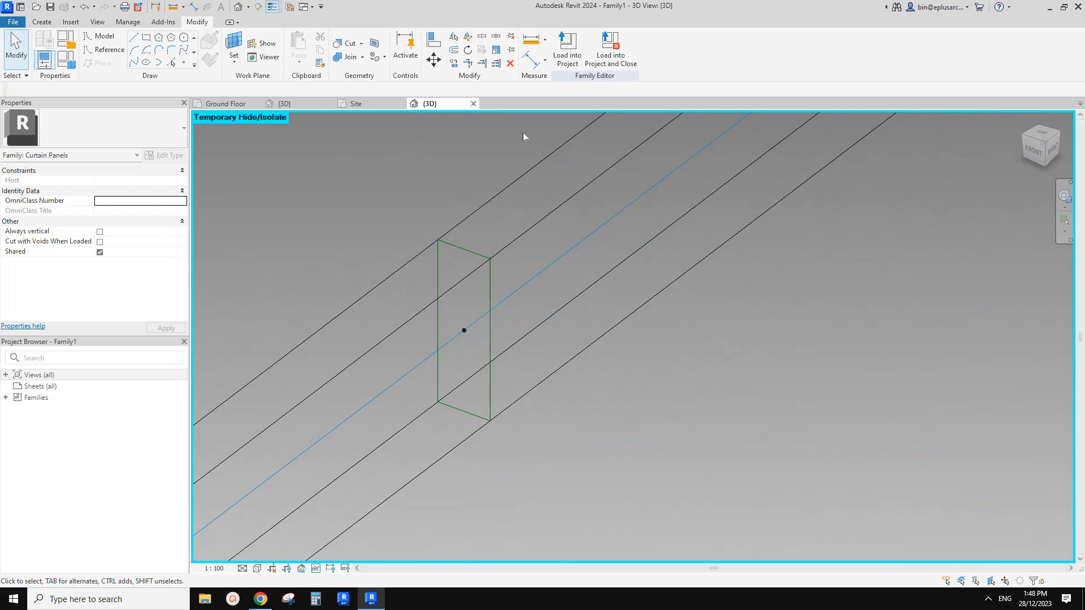
click(562, 61)
click(427, 286)
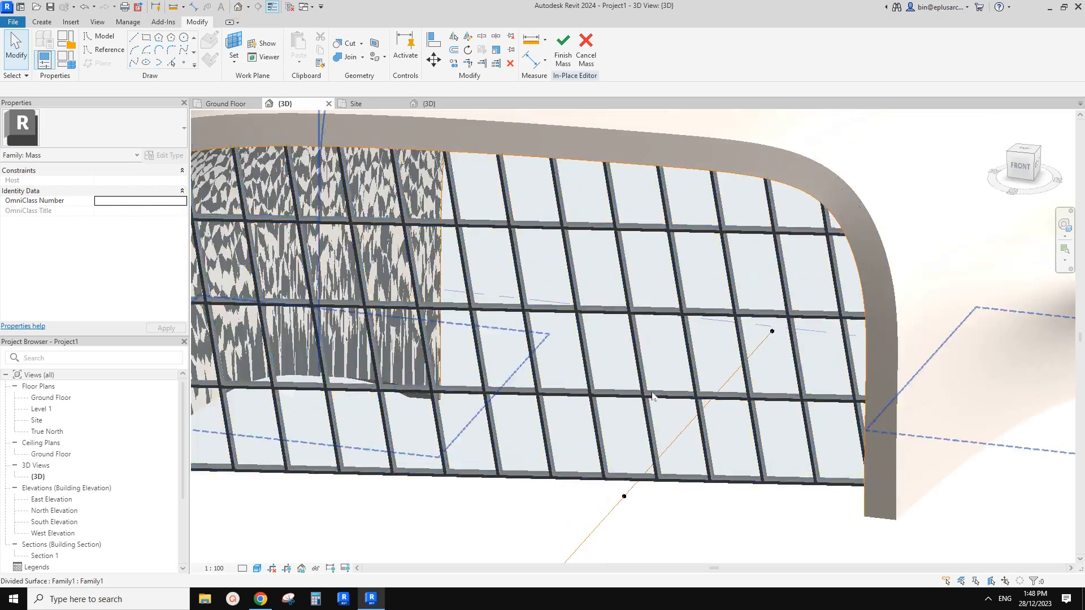
Examine the updated panel frames on the divided surface, checking how the frames of neighbouring panels meet.
shift+middle_drag(653, 396, 680, 332)
scroll(709, 365, down, 1)
shift+middle_drag(710, 364, 680, 366)
scroll(620, 390, up, 2)
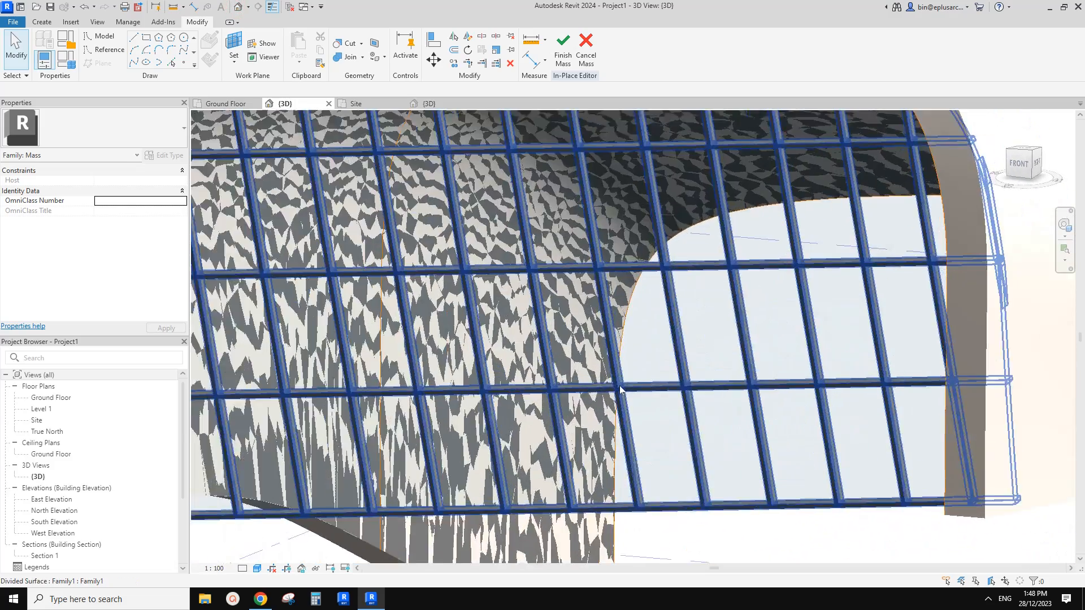
scroll(620, 390, up, 3)
middle_drag(590, 200, 596, 220)
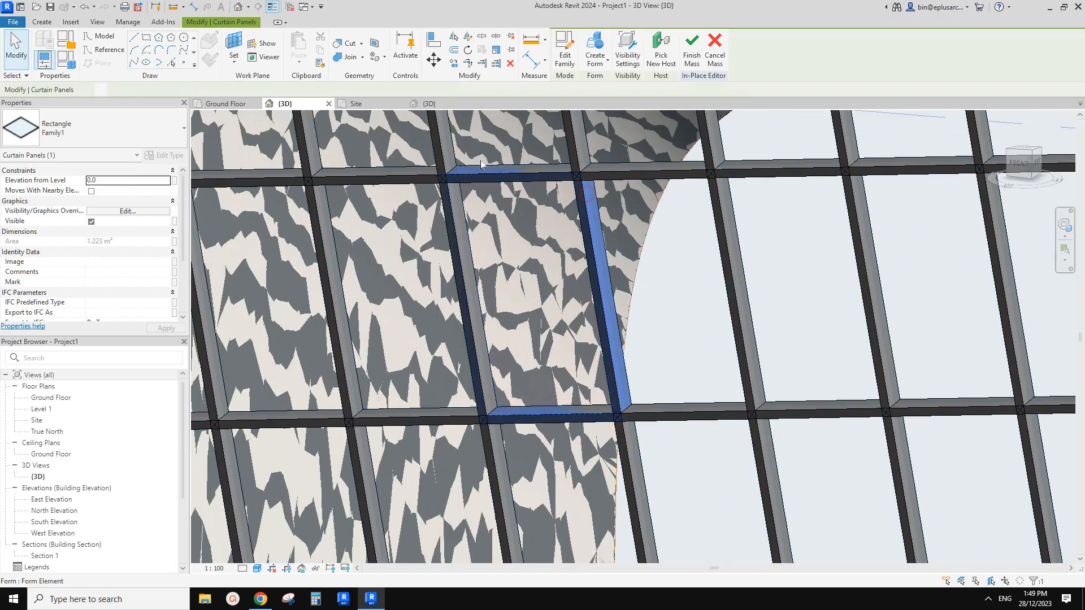
scroll(456, 232, down, 1)
middle_drag(452, 212, 441, 257)
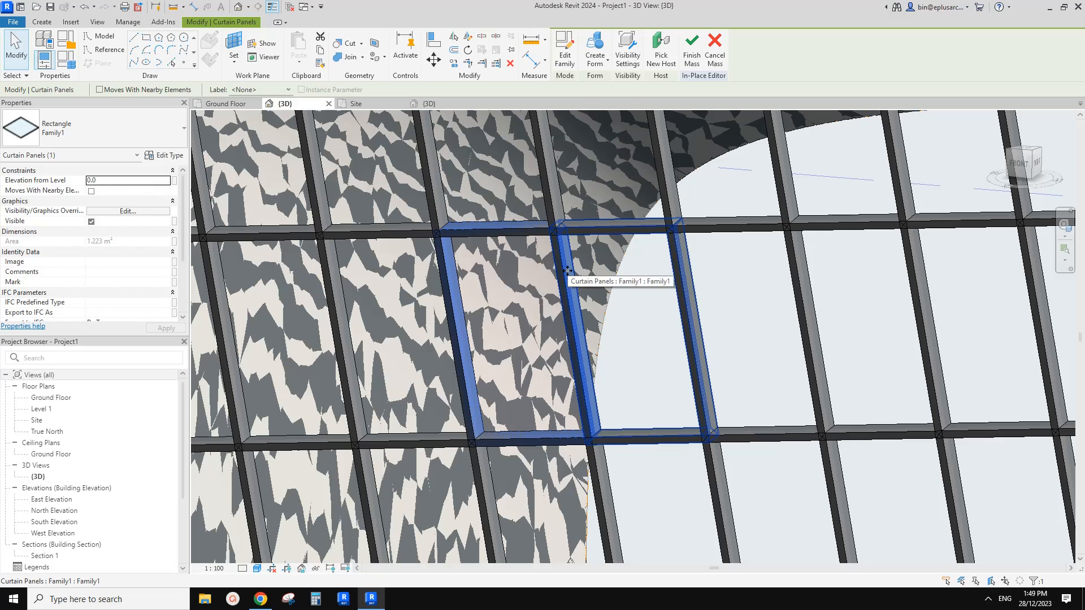
key(Escape)
Examine how the framed panels meet the curved edges of the building's front opening.
scroll(616, 261, down, 8)
shift+middle_drag(644, 254, 563, 258)
scroll(607, 303, up, 1)
scroll(587, 296, up, 1)
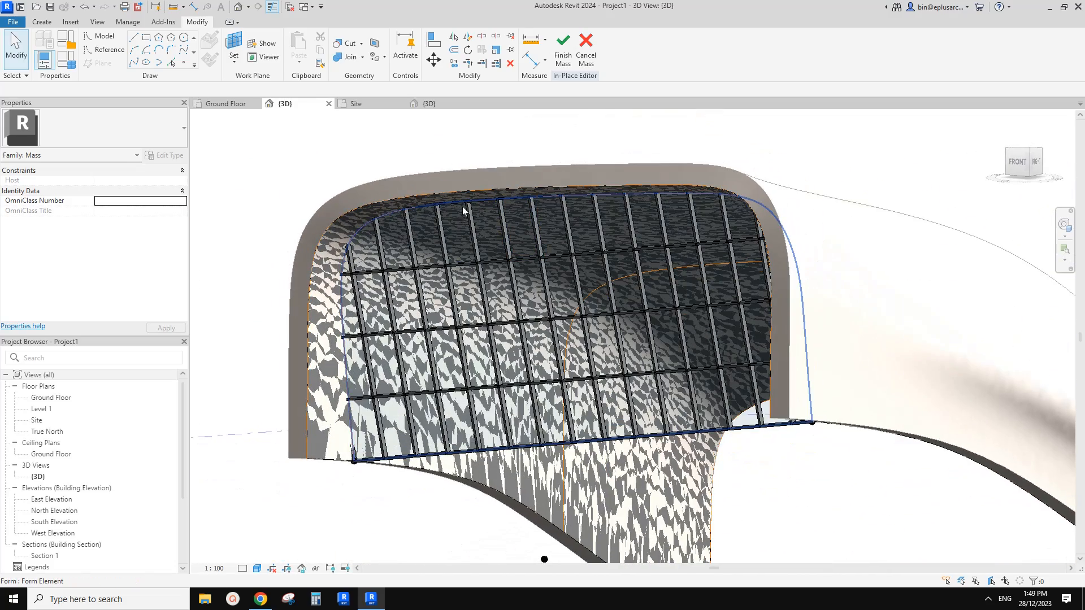
middle_drag(463, 213, 481, 248)
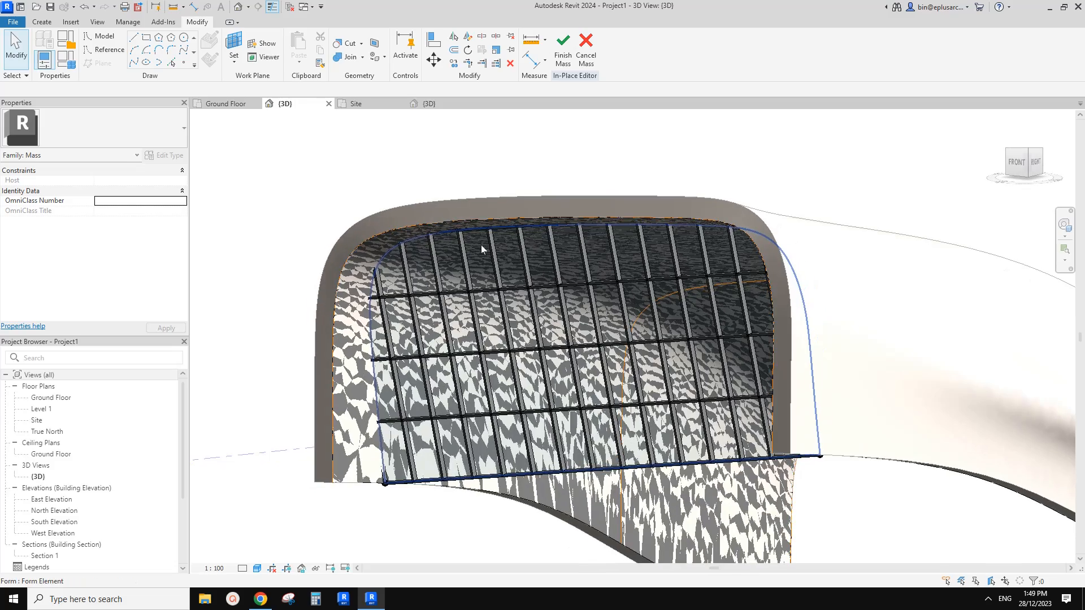
scroll(434, 278, up, 1)
shift+middle_drag(409, 266, 386, 217)
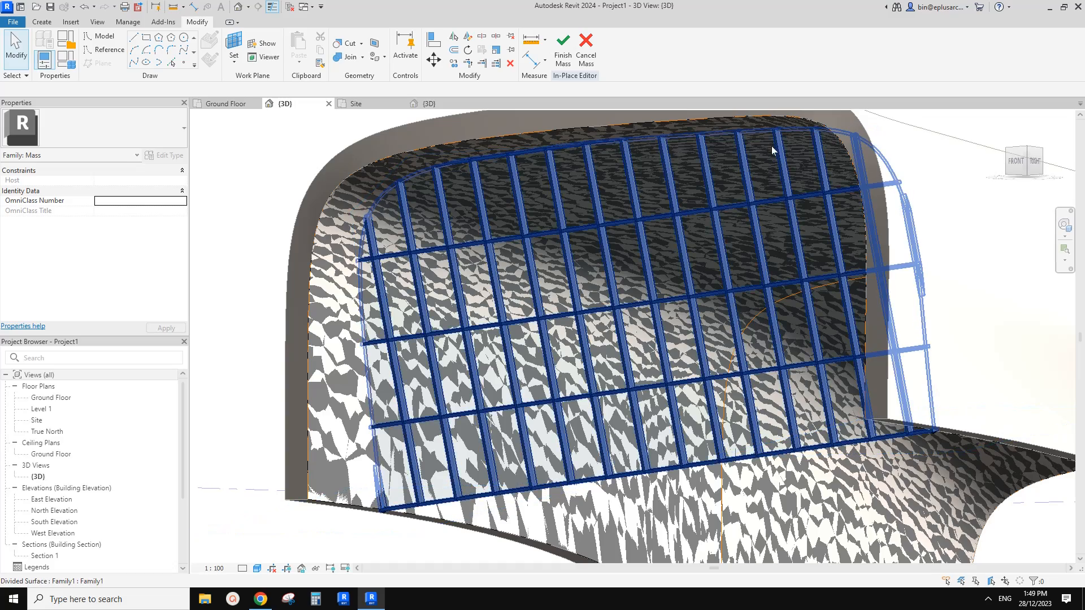
shift+middle_drag(772, 151, 608, 320)
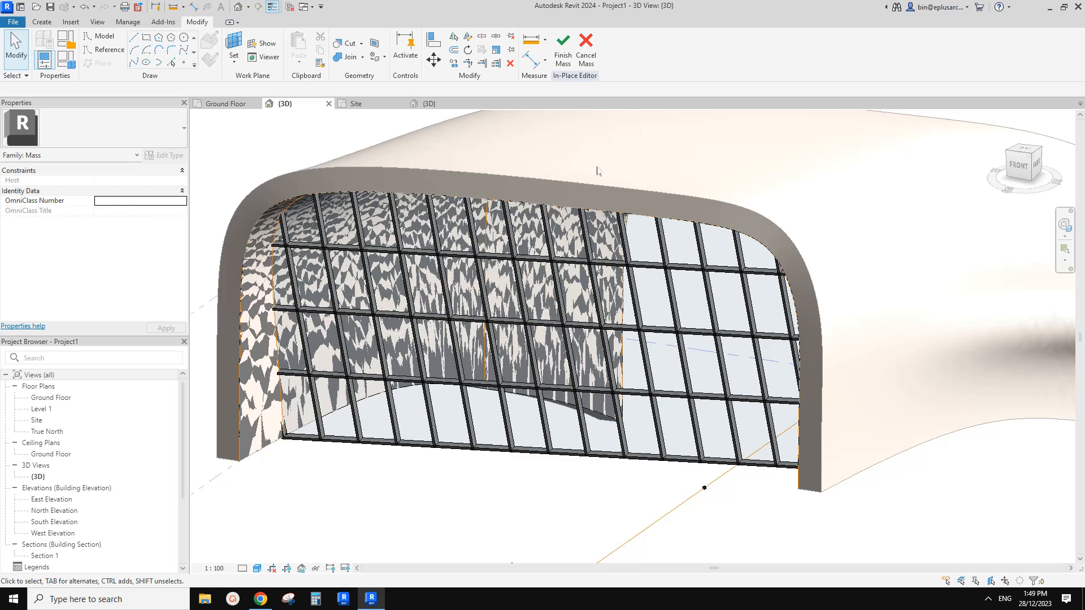
Delete the divided surface with its panels from the front face and finish the in-place mass.
click(613, 305)
key(Delete)
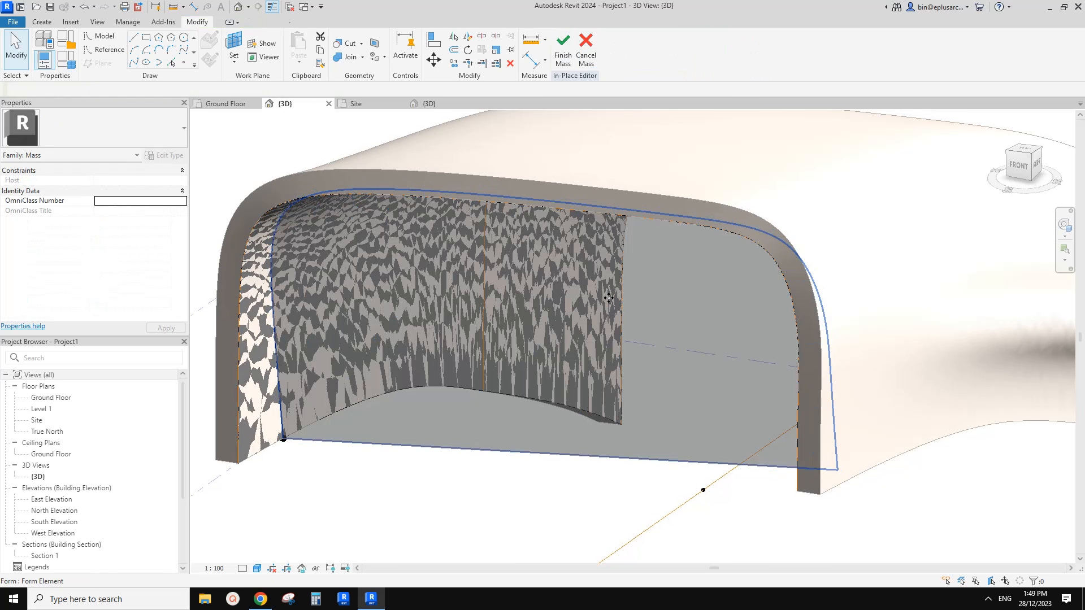
click(566, 61)
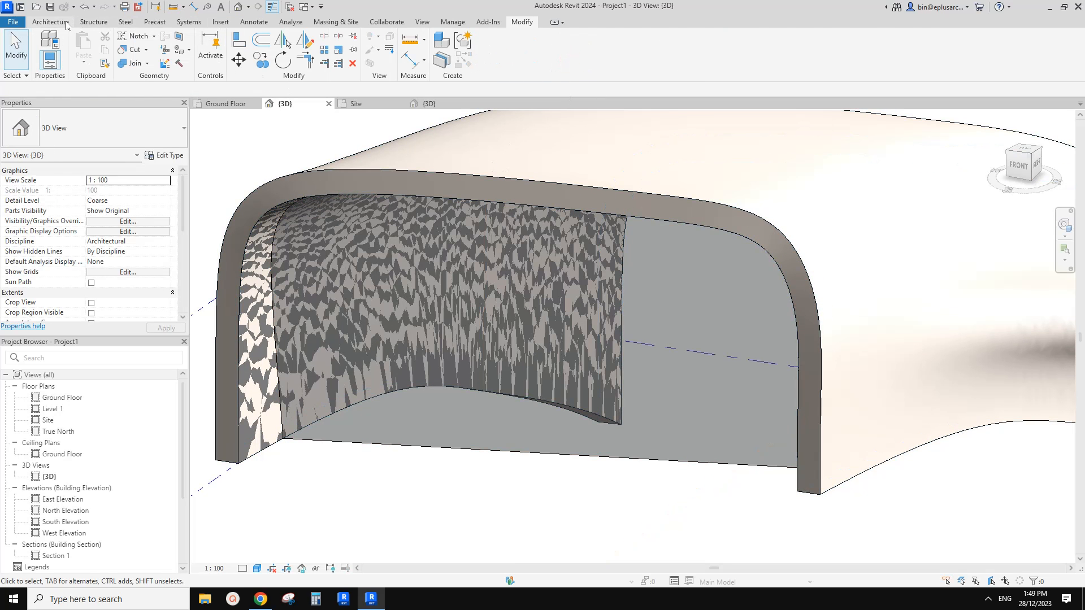
Create a curtain system by face on the mass's front face using the 1500 x 3000mm type.
click(66, 22)
click(291, 48)
click(678, 289)
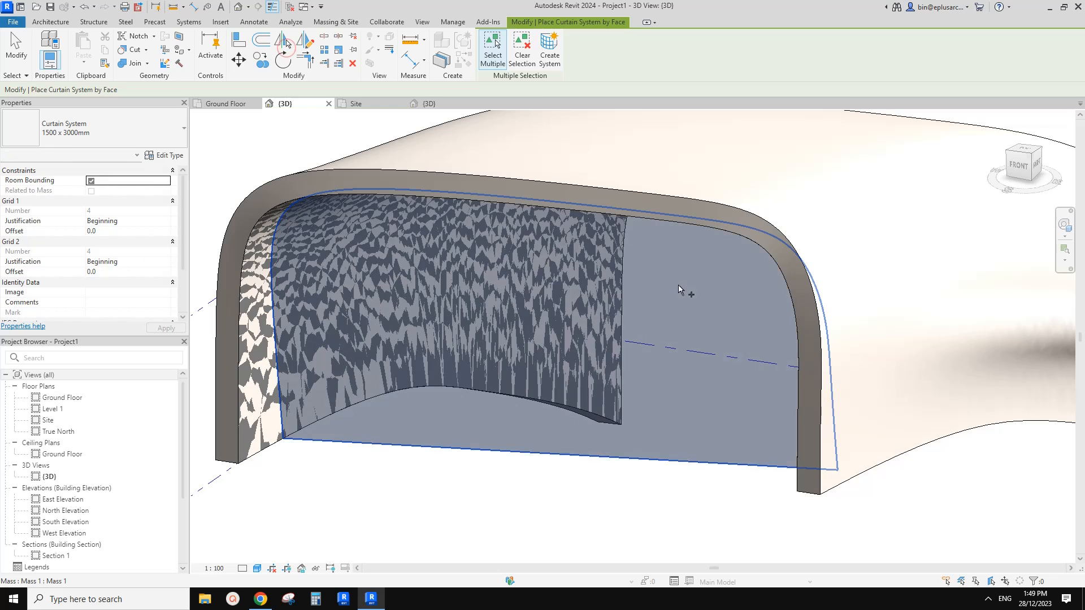
click(148, 129)
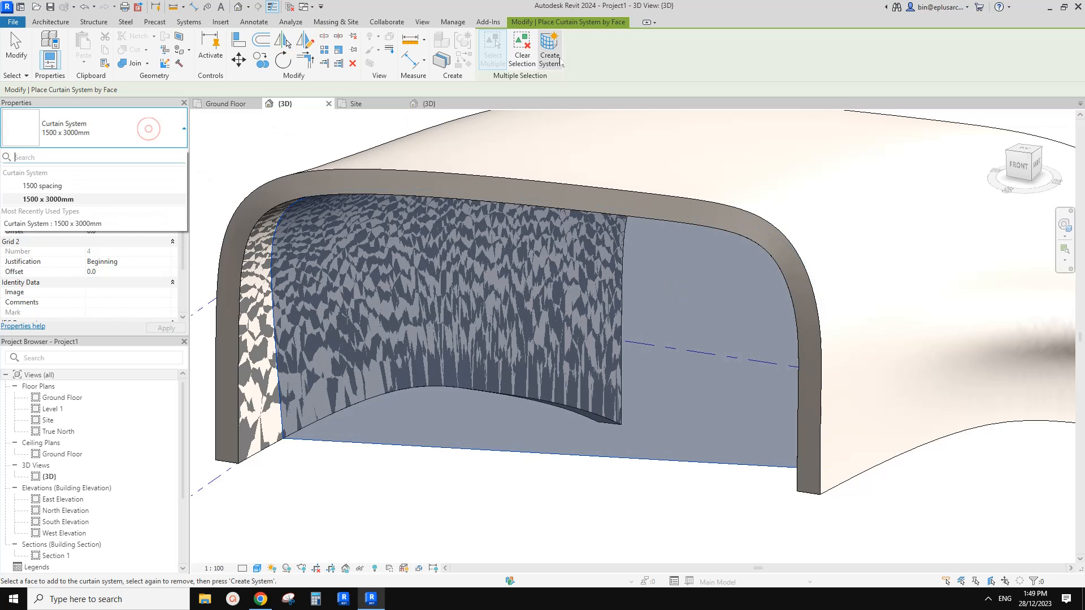
click(50, 186)
click(111, 124)
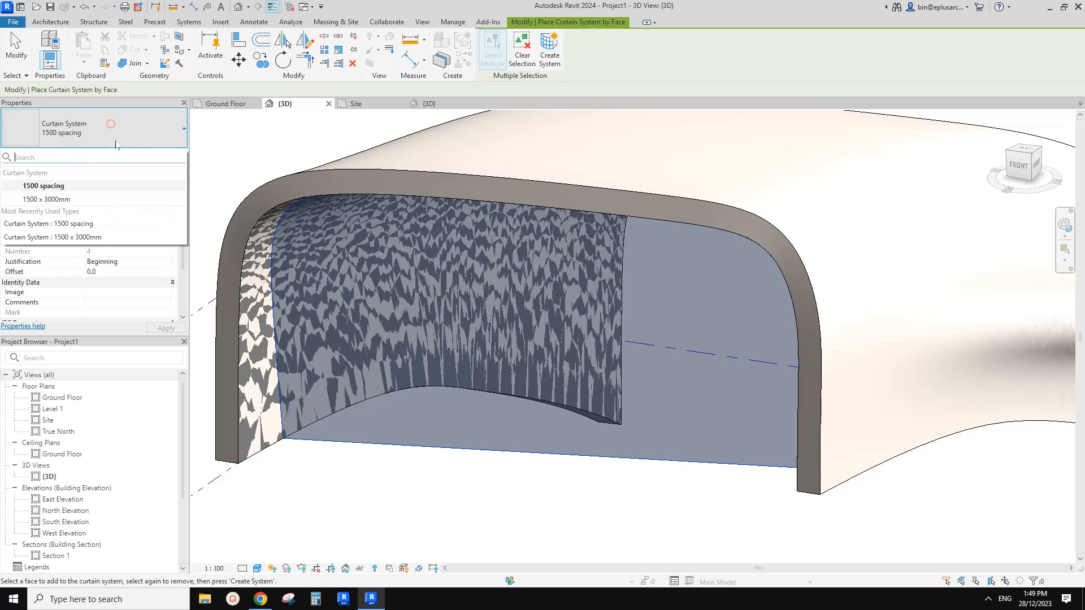
click(69, 199)
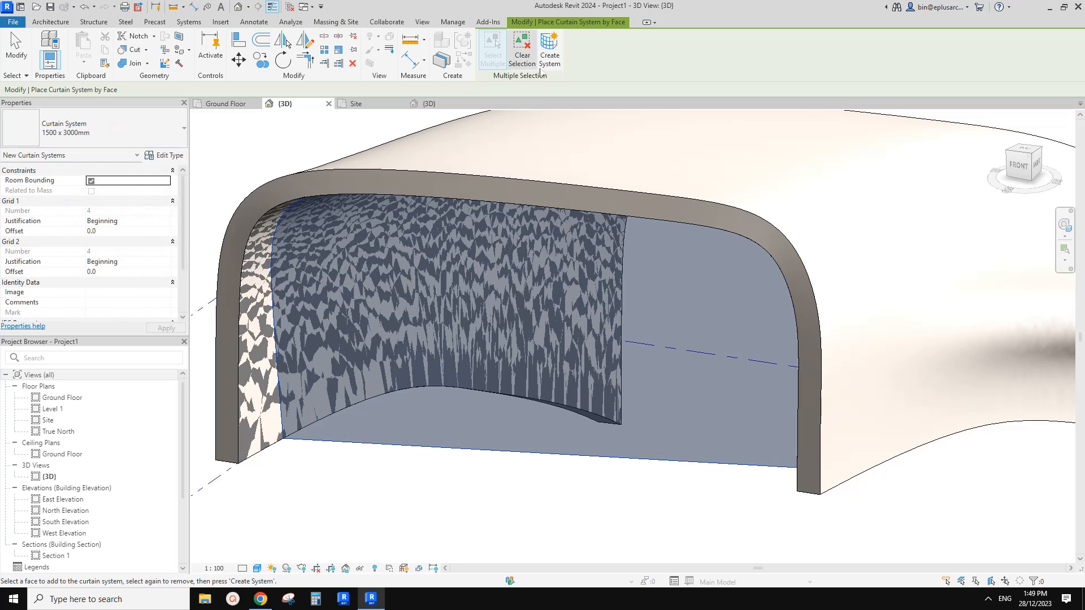
click(559, 57)
shift+middle_drag(617, 220, 569, 223)
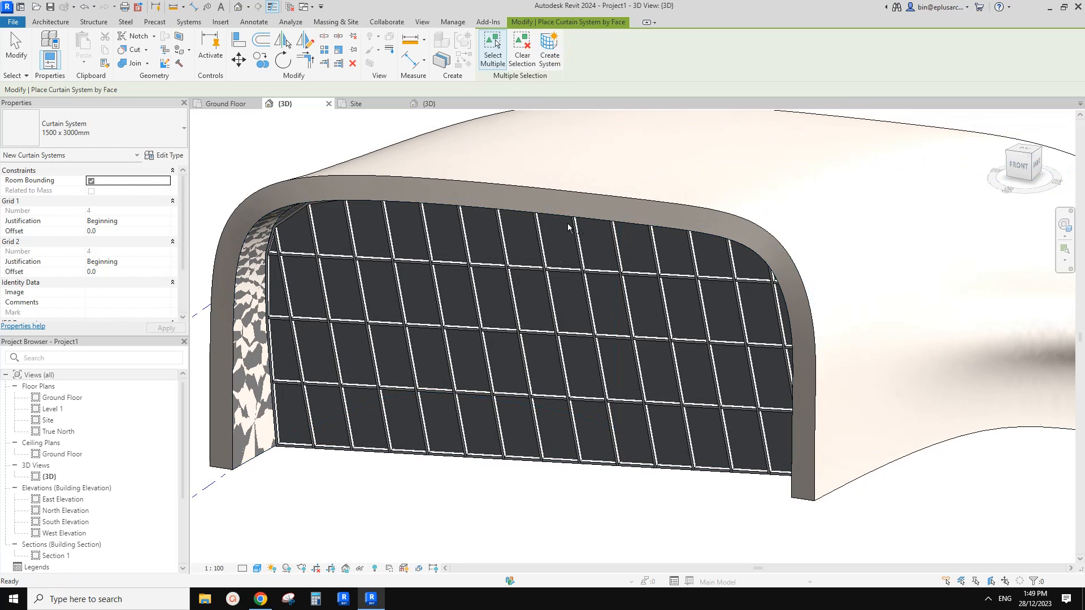
key(Escape)
Set the curtain system type's join condition to Border and Grid 1 Continuous.
shift+middle_drag(591, 327, 570, 286)
scroll(363, 218, up, 2)
shift+middle_drag(421, 254, 457, 142)
shift+middle_drag(435, 354, 579, 316)
scroll(710, 412, up, 3)
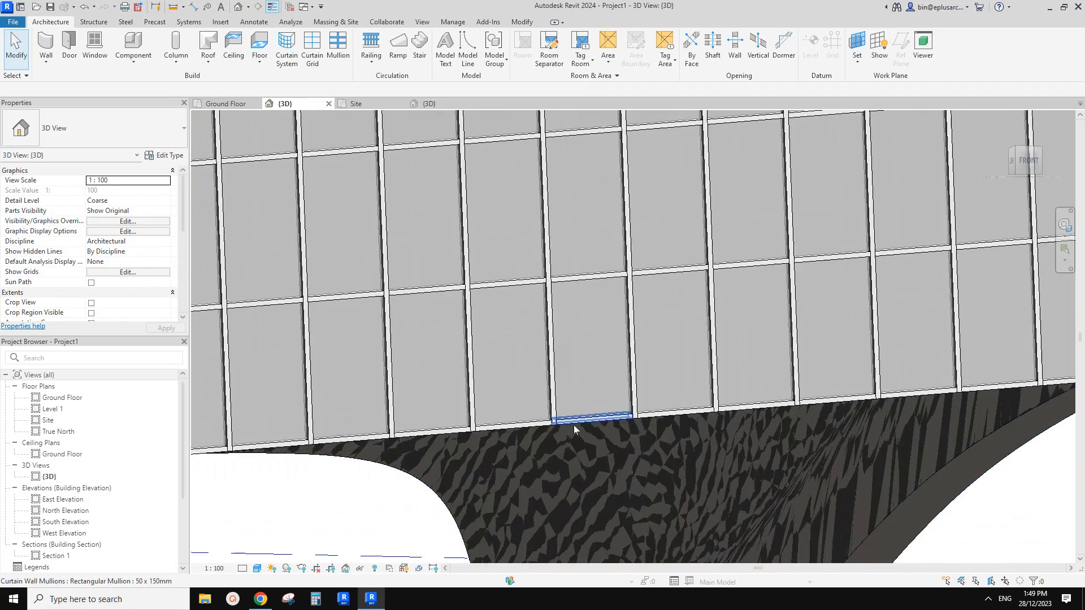
click(580, 391)
click(579, 358)
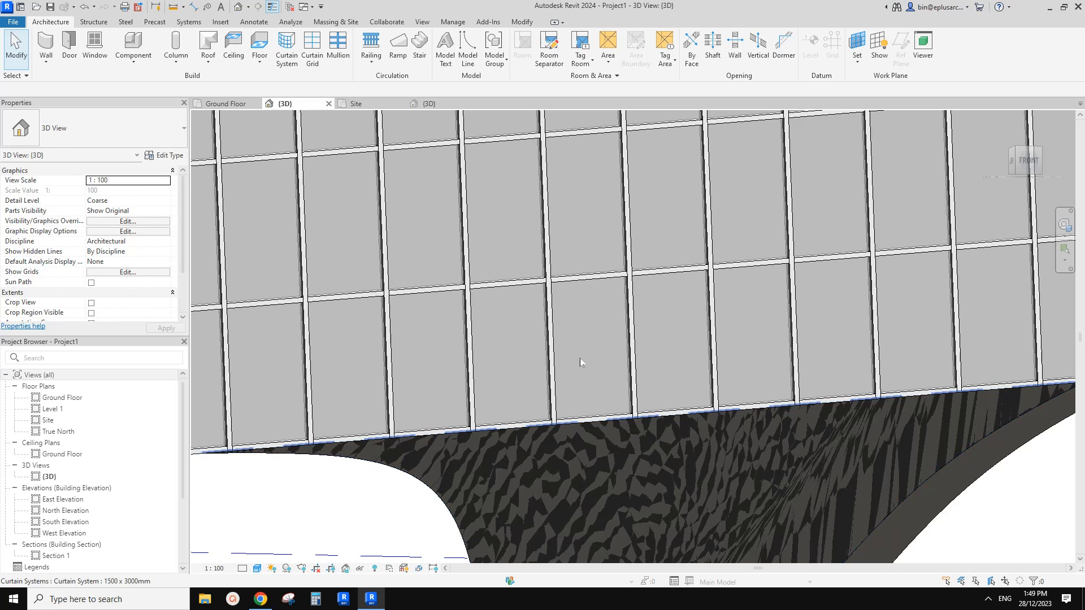
click(580, 358)
click(164, 155)
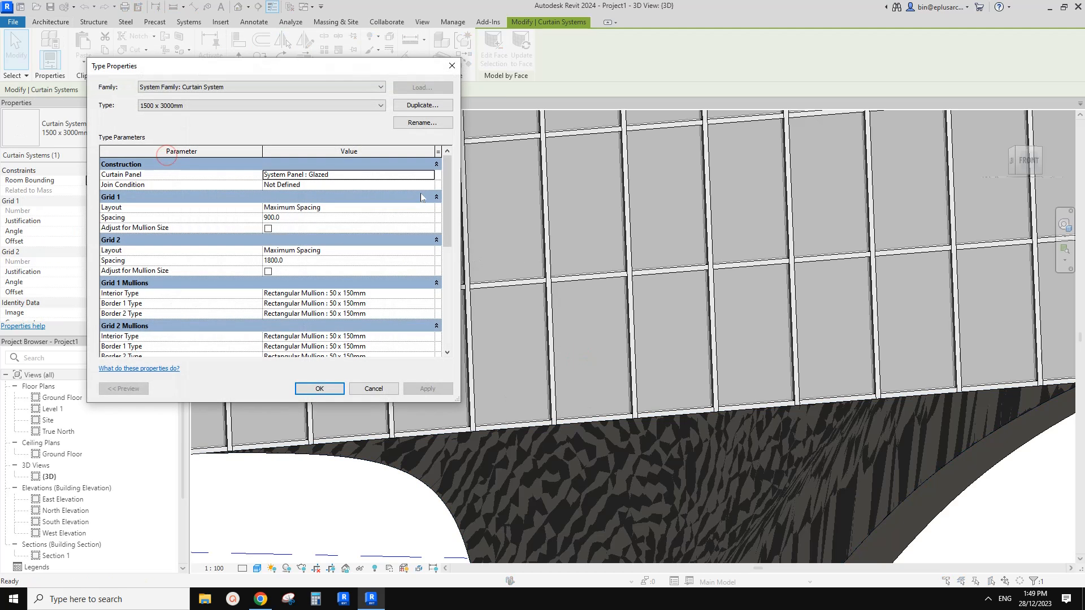
click(429, 186)
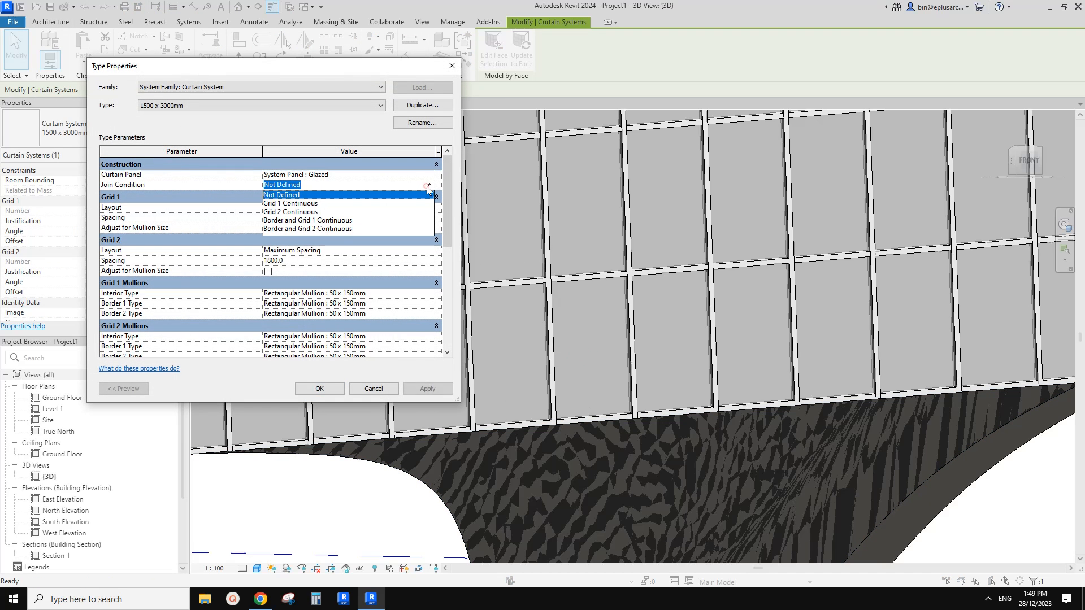
click(331, 220)
click(327, 396)
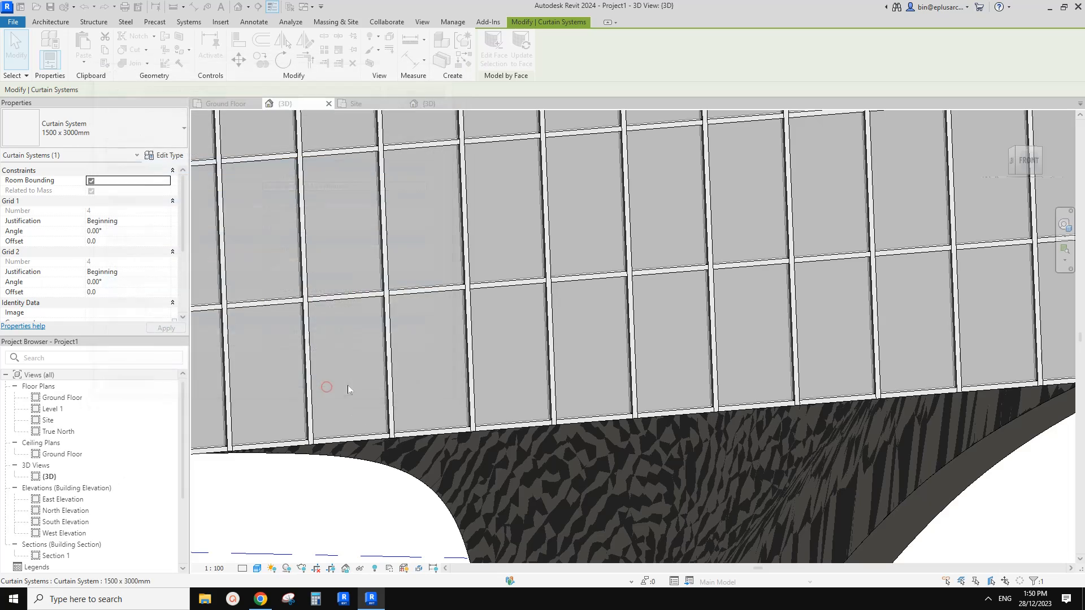
Examine the finished building's thick face wall and glazed front opening from several angles.
key(Escape)
scroll(564, 420, down, 5)
shift+middle_drag(563, 419, 581, 378)
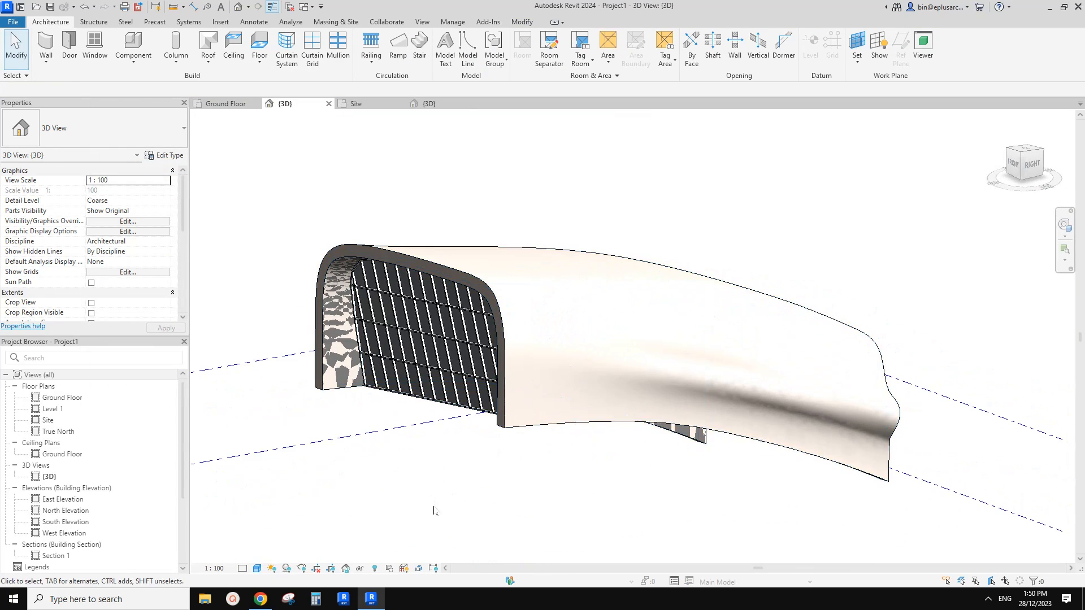
shift+middle_drag(435, 504, 514, 428)
click(556, 353)
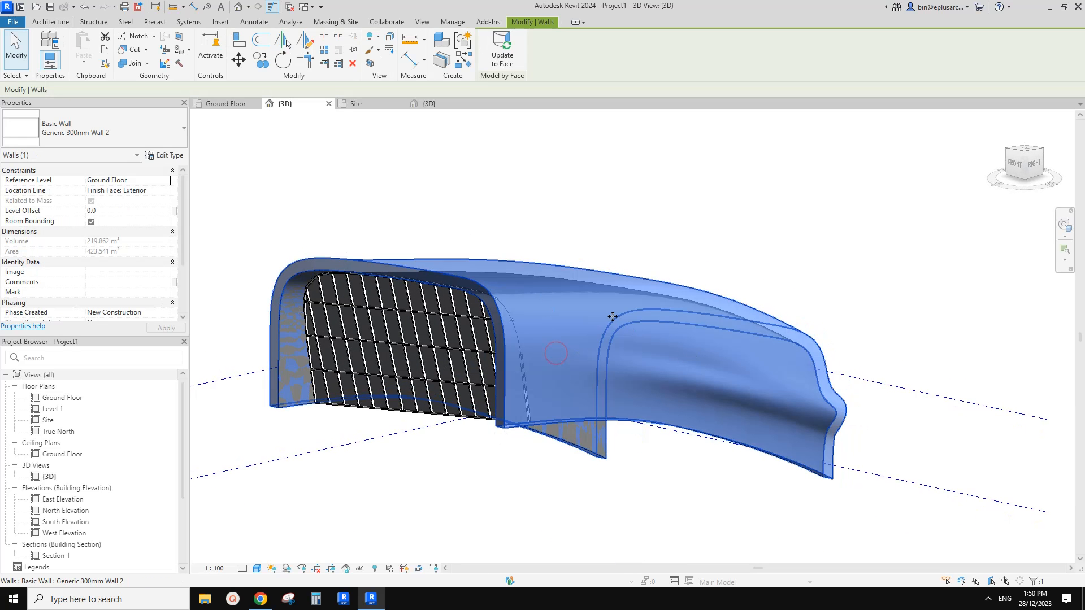
shift+middle_drag(619, 325, 474, 281)
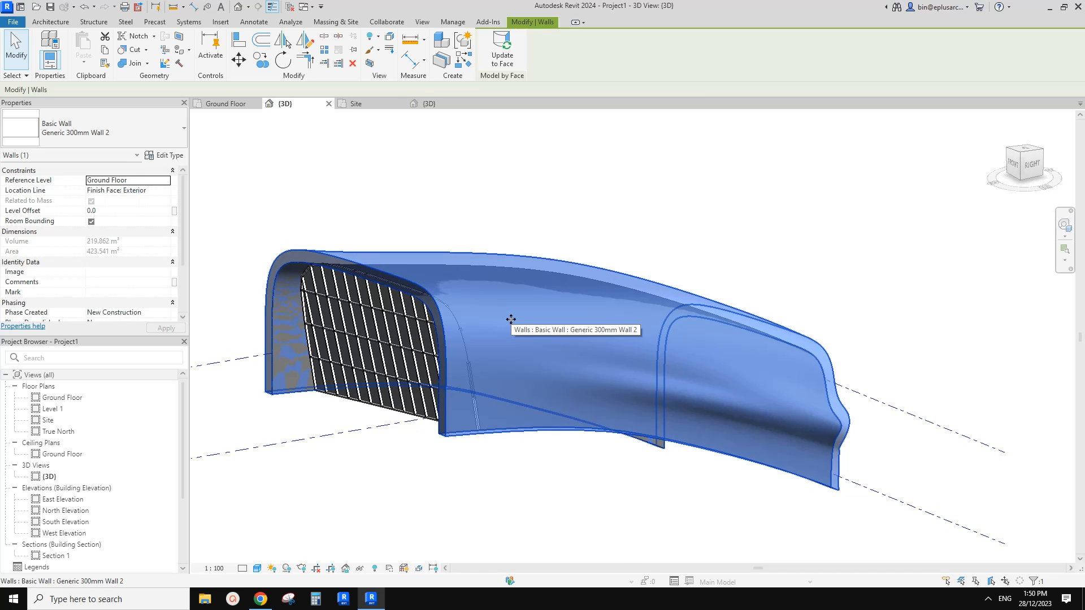
shift+middle_drag(508, 317, 475, 387)
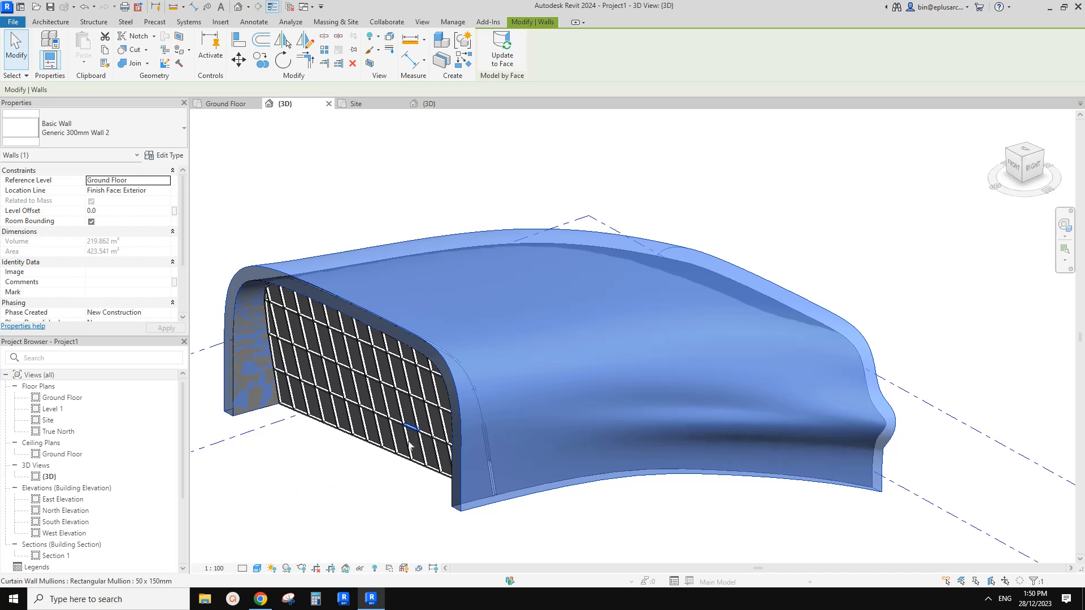
key(Escape)
scroll(511, 390, down, 4)
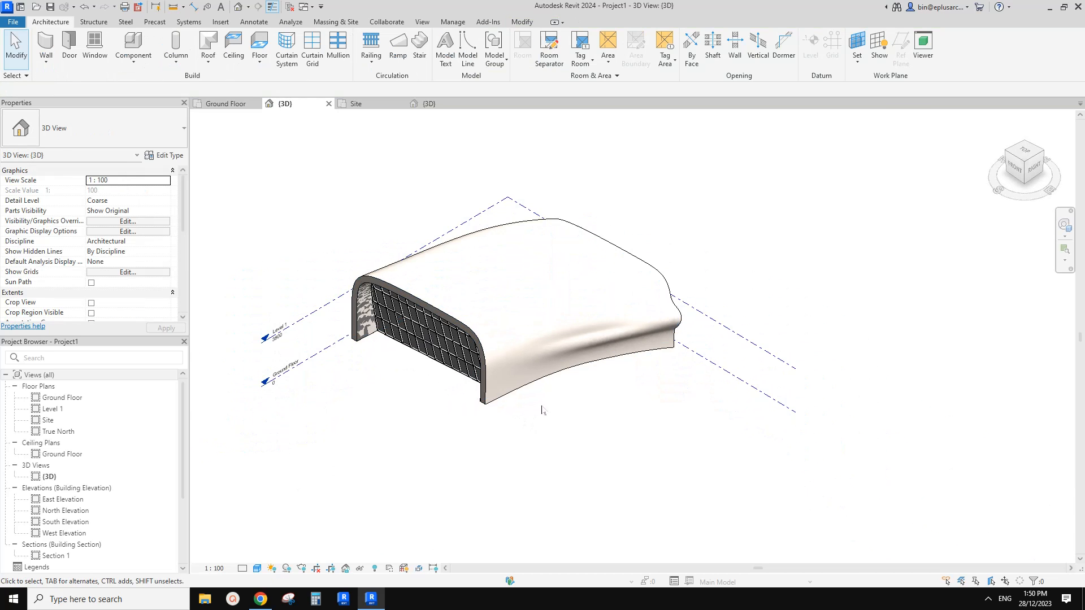
middle_drag(556, 399, 508, 351)
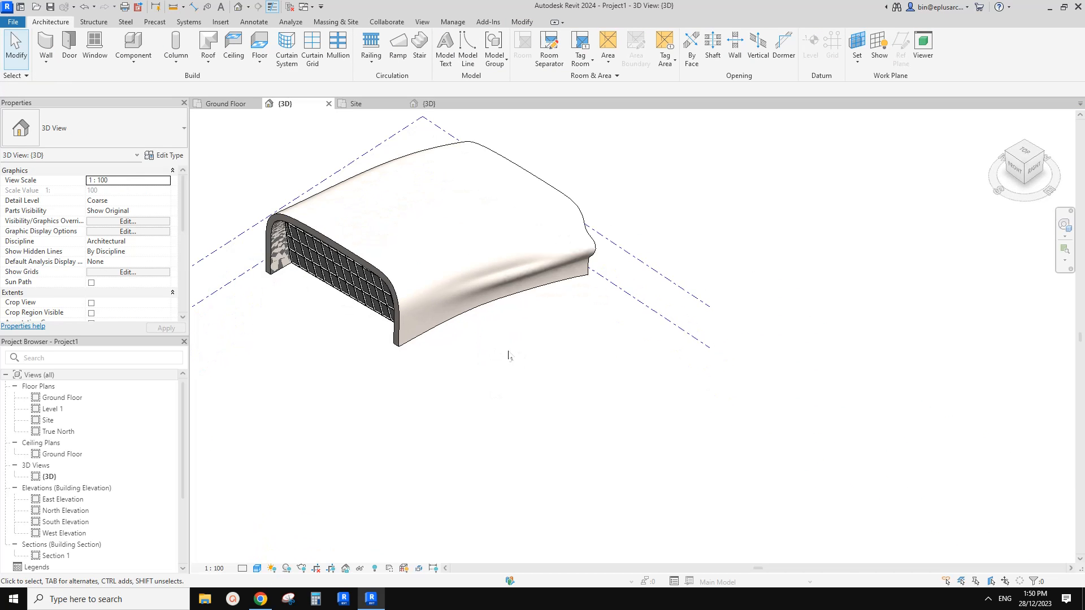
middle_drag(411, 410, 392, 399)
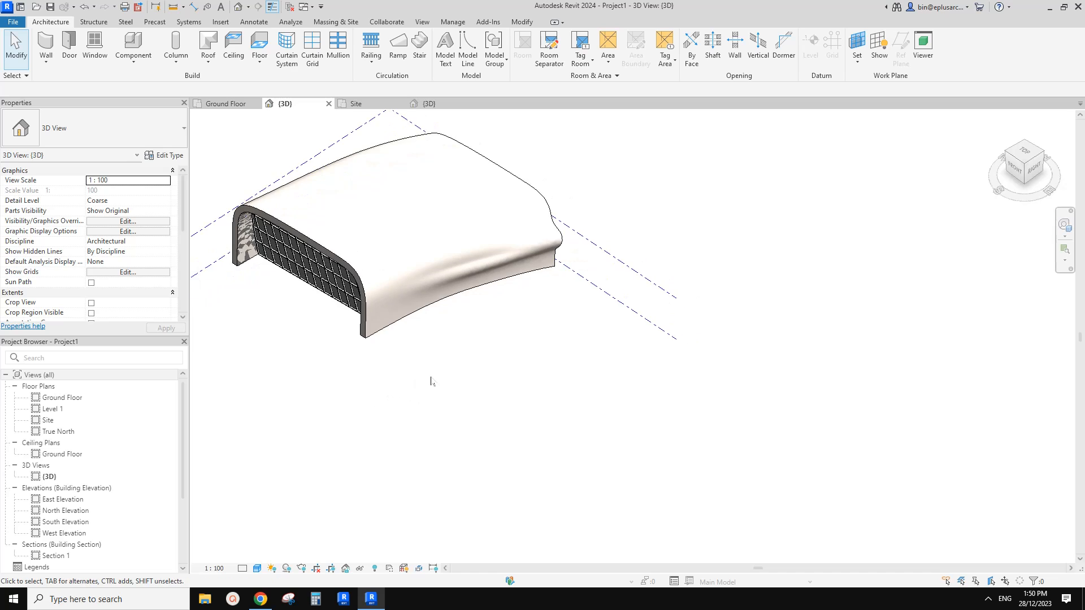
scroll(431, 382, down, 2)
scroll(419, 360, up, 2)
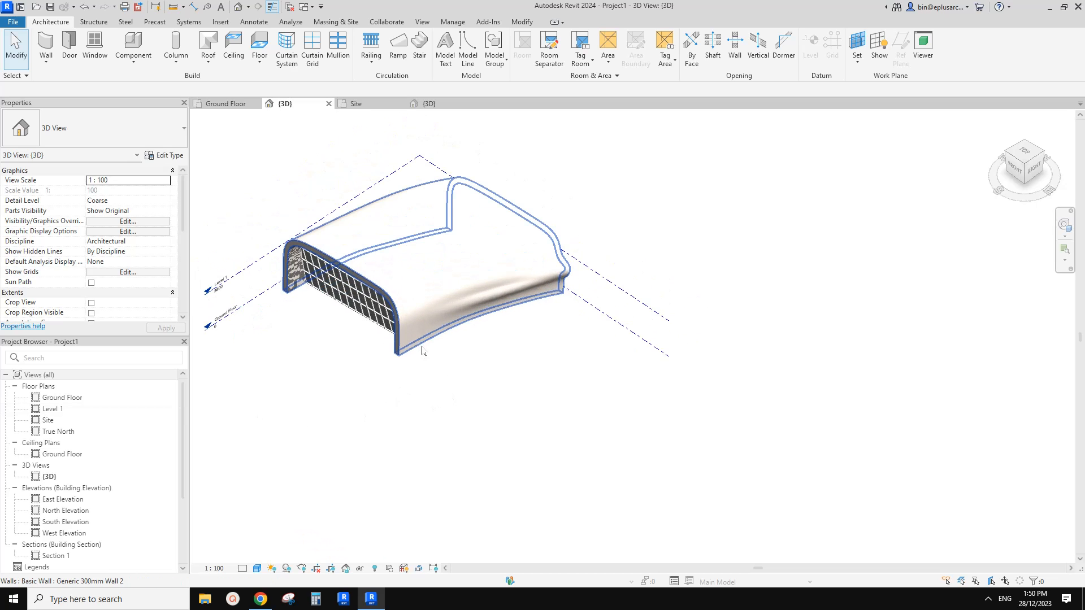
Start a new in-place model in the Mass category, with the 3D view facing the building's front.
click(1027, 157)
middle_drag(528, 308, 489, 320)
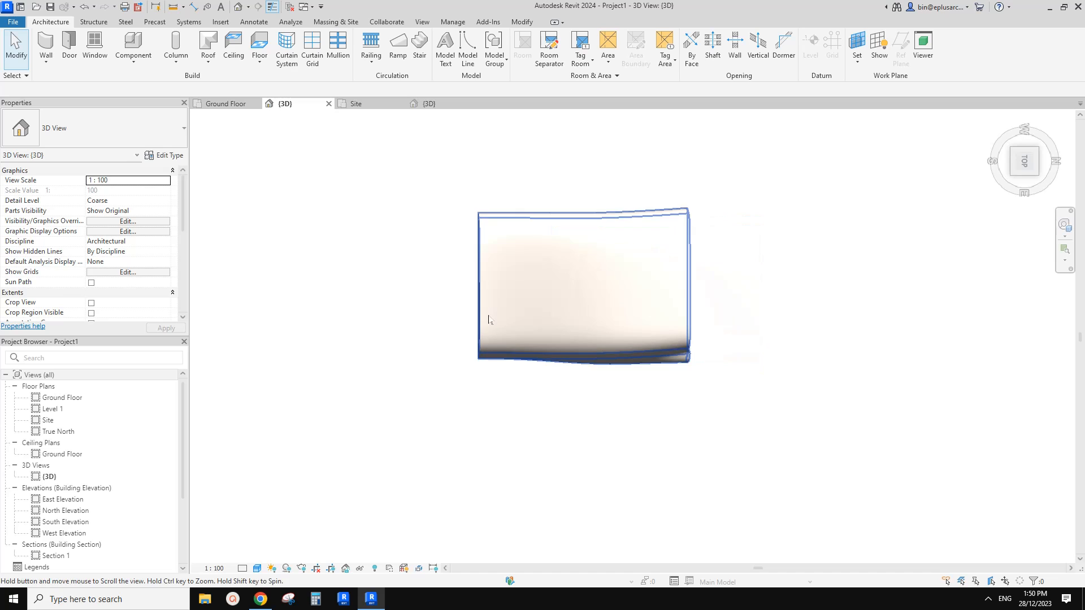
click(1006, 162)
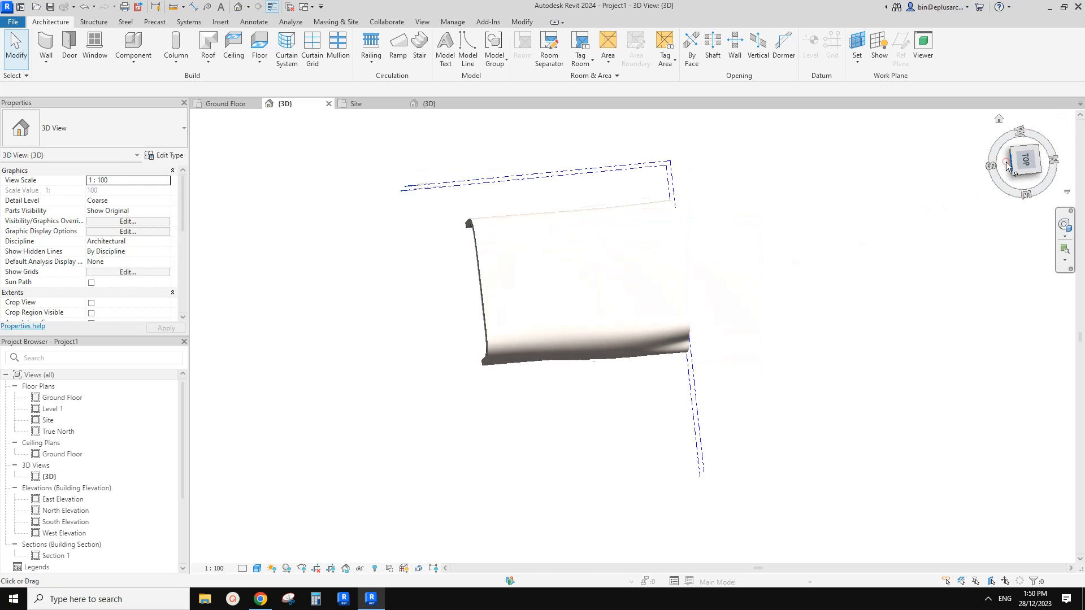
scroll(542, 297, up, 5)
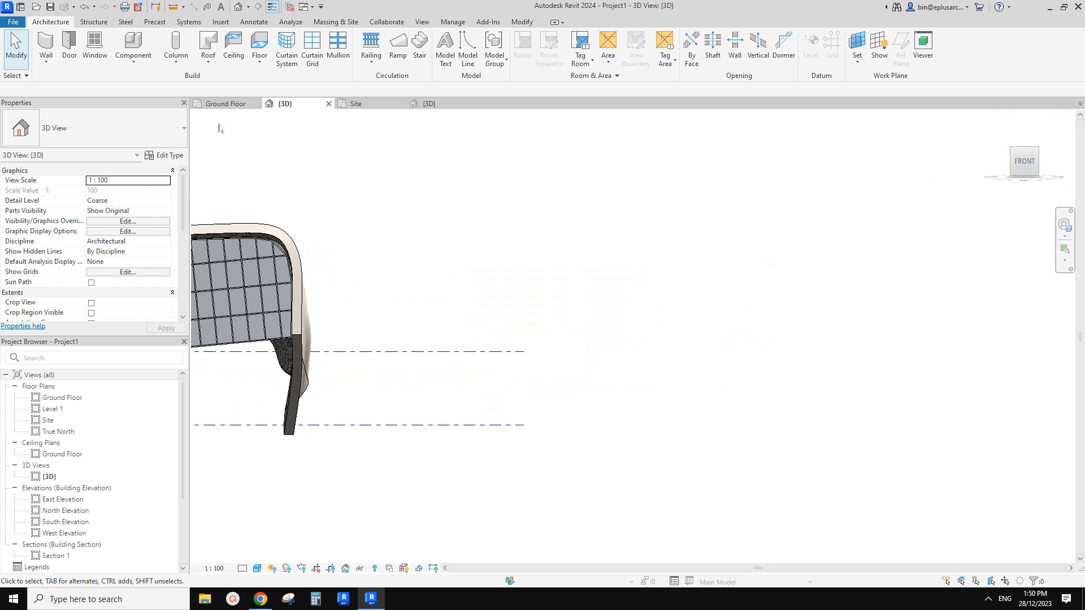
click(133, 58)
click(144, 106)
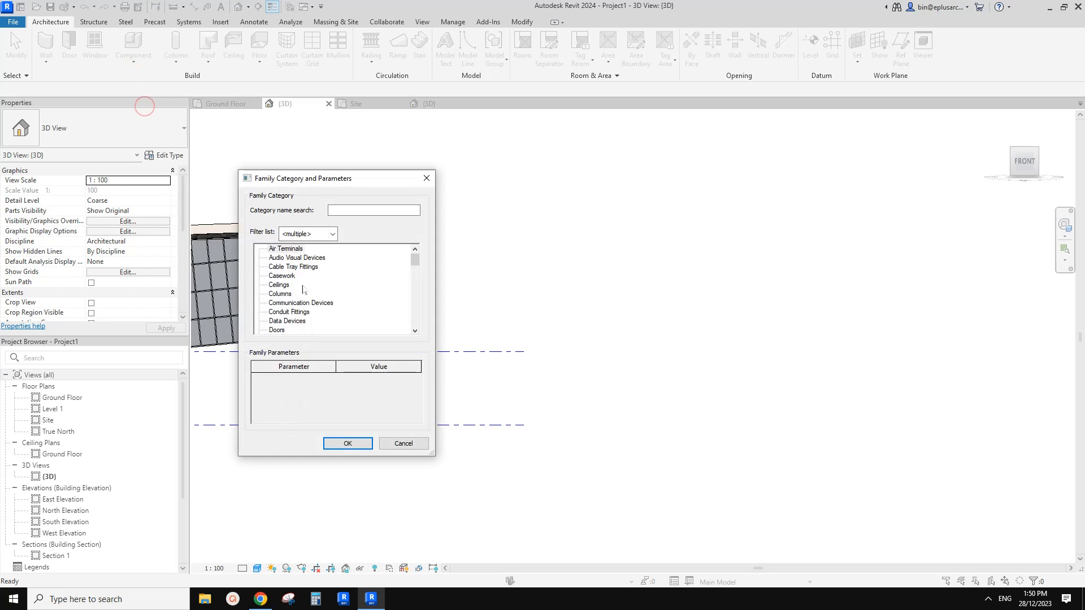
scroll(296, 290, down, 5)
click(288, 304)
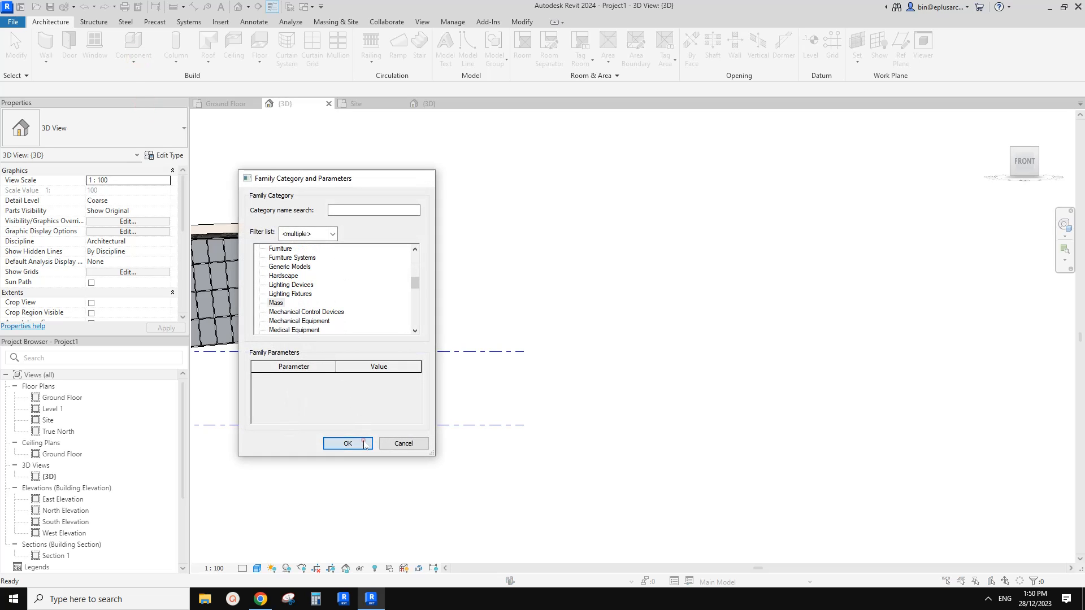
click(348, 443)
click(222, 354)
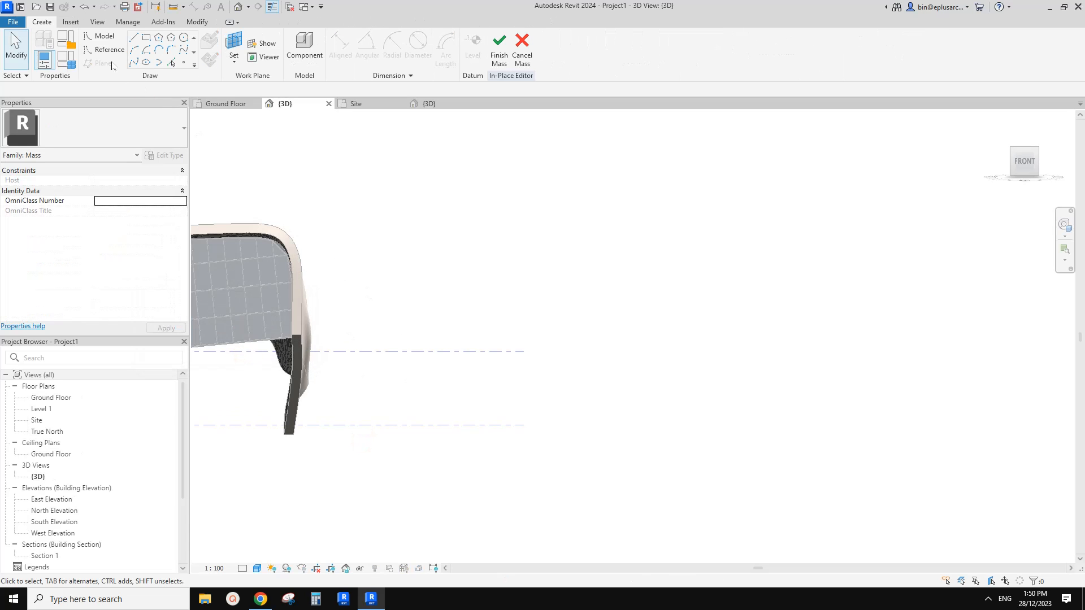
click(96, 50)
click(133, 61)
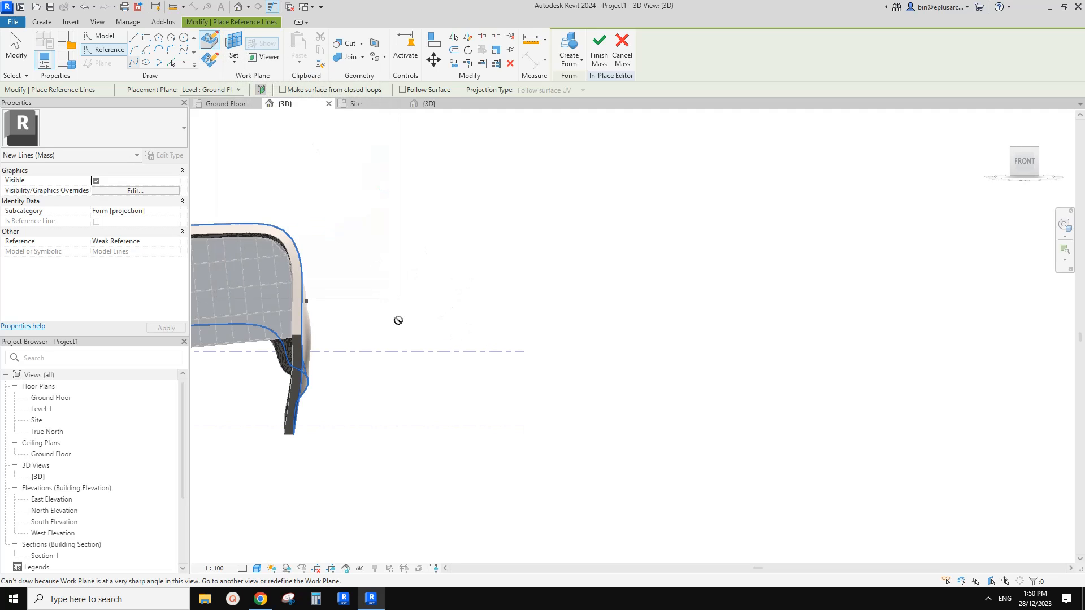
middle_drag(414, 291, 456, 283)
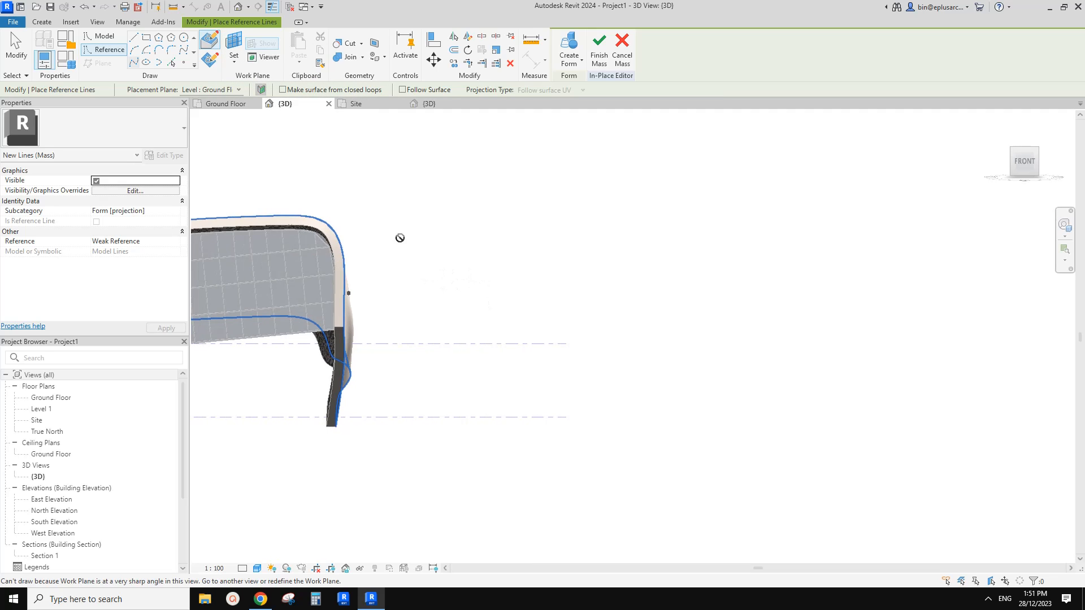
scroll(382, 210, down, 1)
middle_drag(382, 209, 412, 210)
key(Escape)
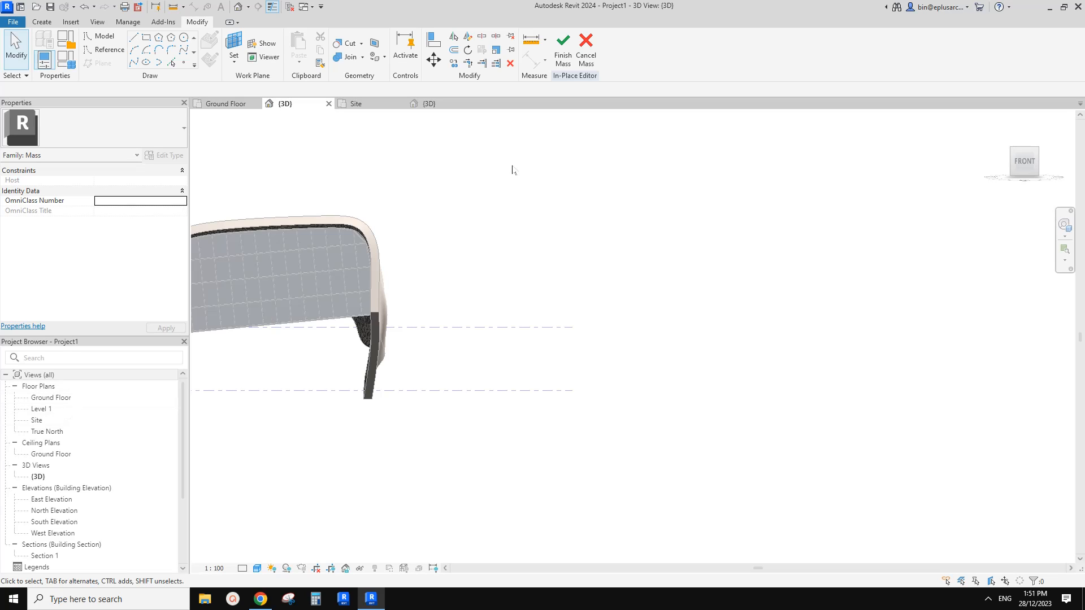
Draw a horizontal reference plane in the Site floor plan, east of the existing building and level with its front edge.
double_click(37, 420)
middle_drag(609, 364, 451, 343)
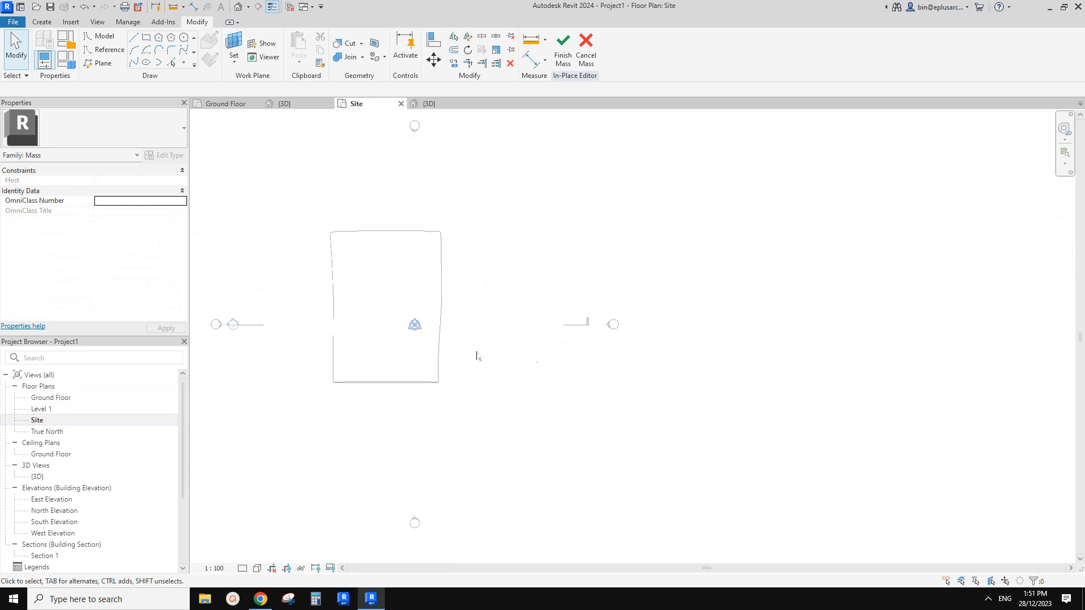
scroll(459, 355, up, 1)
mouse_move(525, 358)
middle_down()
mouse_move(458, 356)
mouse_move(426, 401)
middle_up()
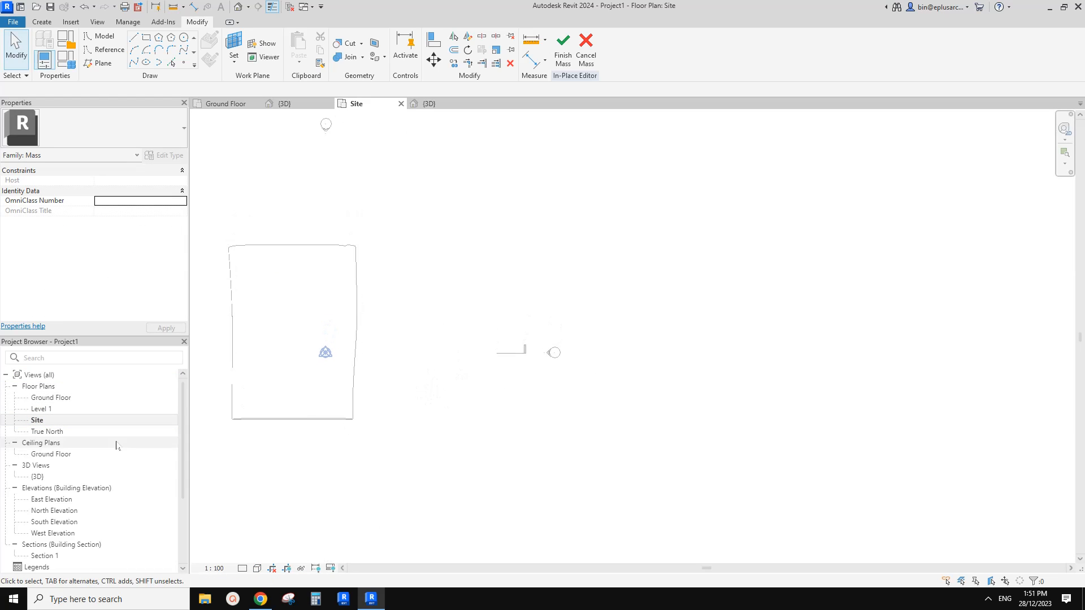
middle_drag(386, 434, 380, 439)
key(r)
key(p)
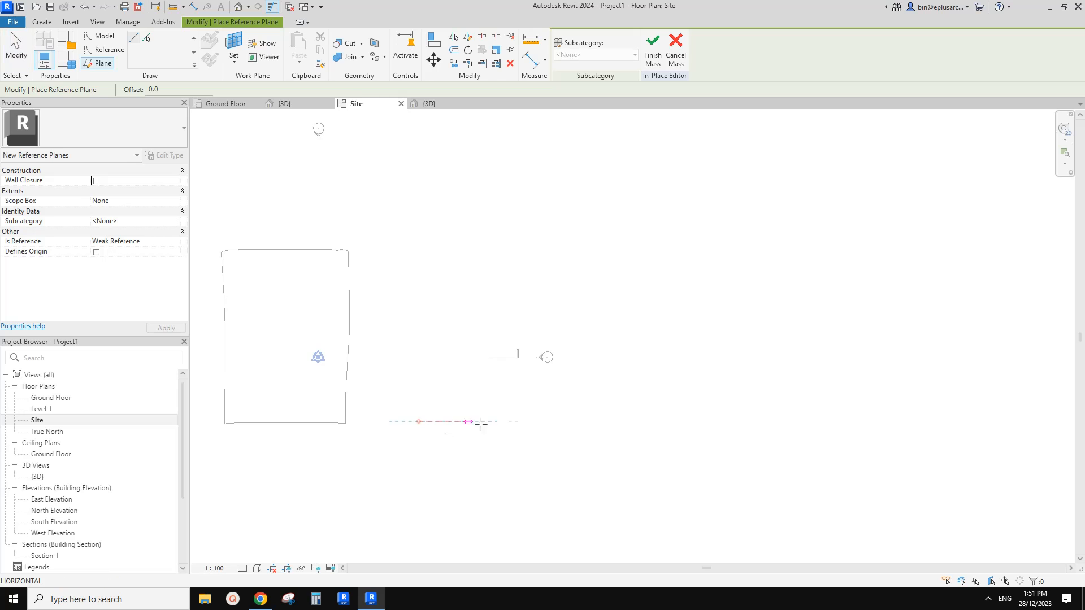
click(531, 421)
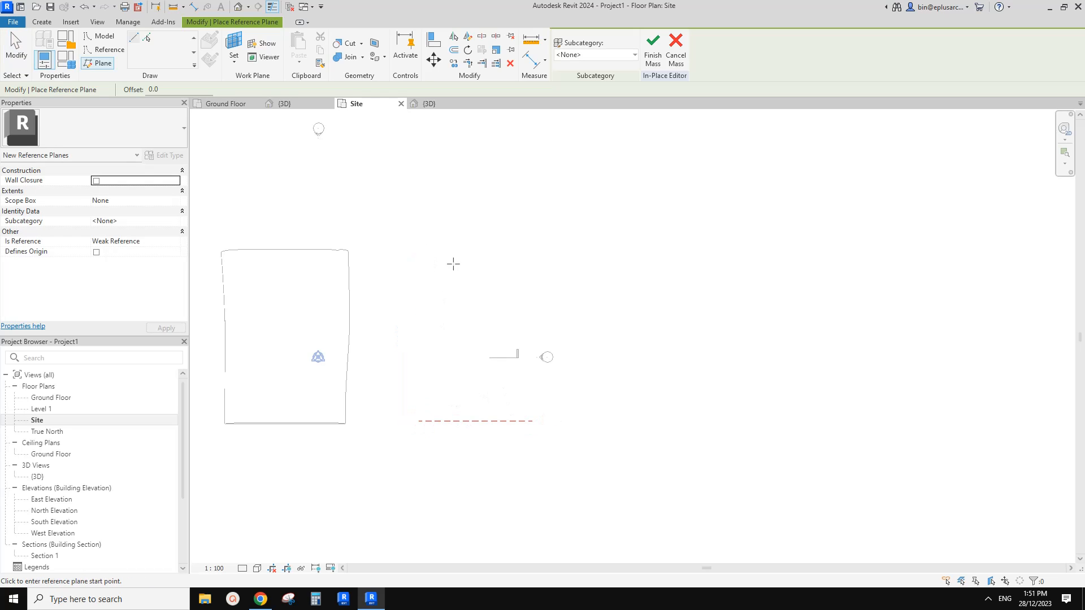
Name the new reference plane 1.
scroll(474, 421, up, 1)
key(Escape)
key(Escape)
click(473, 422)
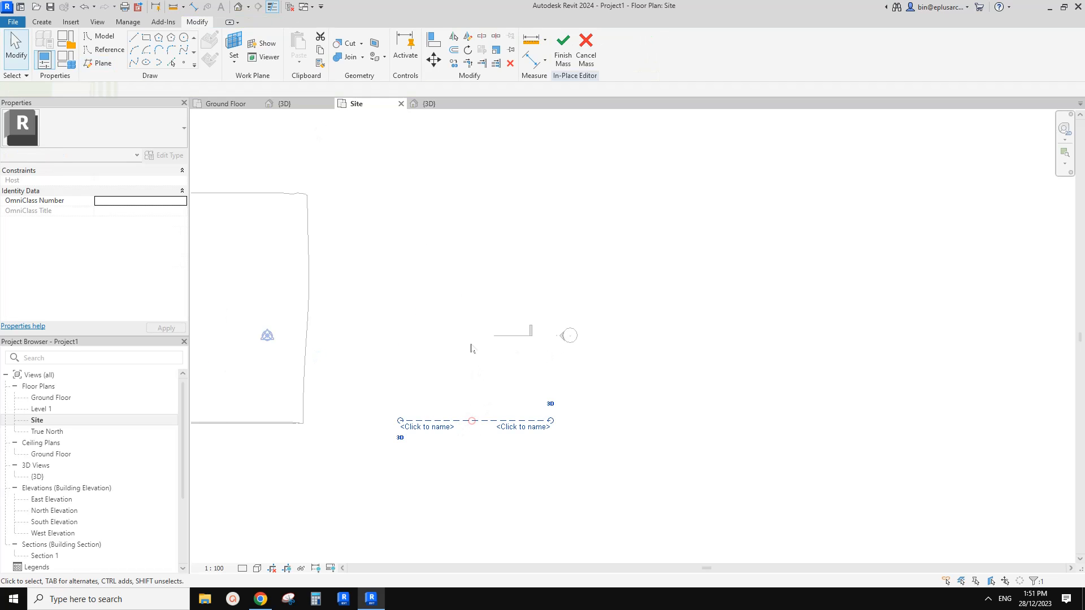
click(426, 428)
text(1)
key(Return)
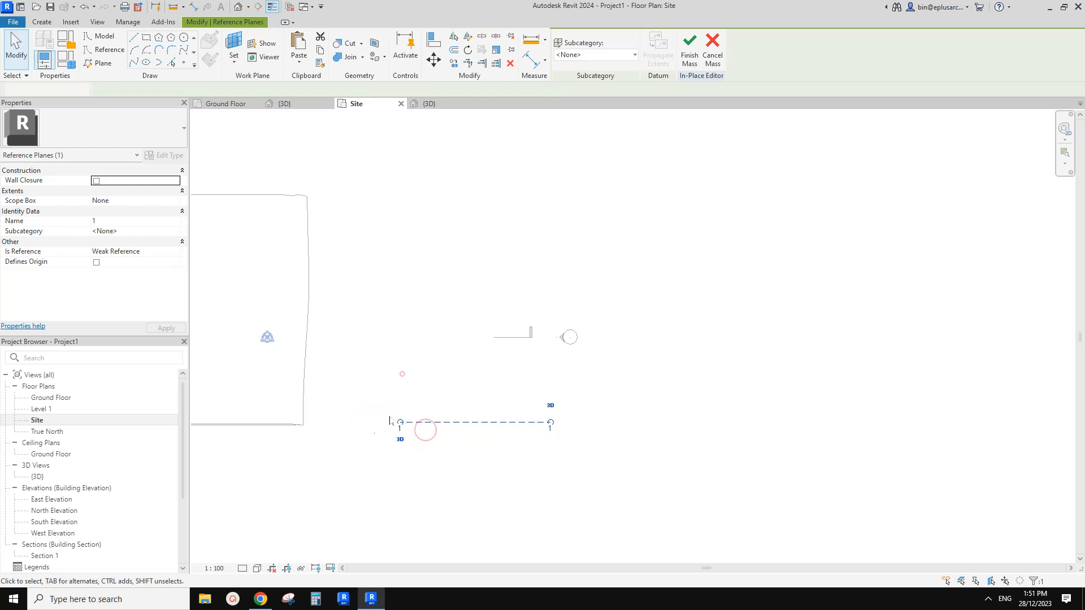
key(Escape)
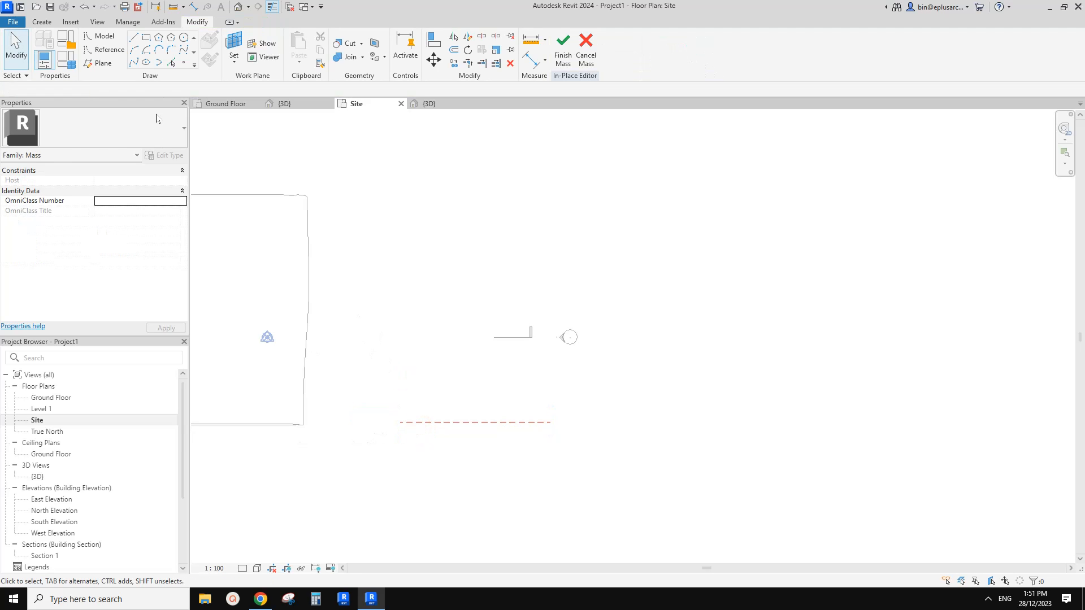
Start a spline reference line in the 3D view, drawn on the work plane Reference Plane : 1.
click(238, 6)
shift+middle_drag(414, 171, 499, 284)
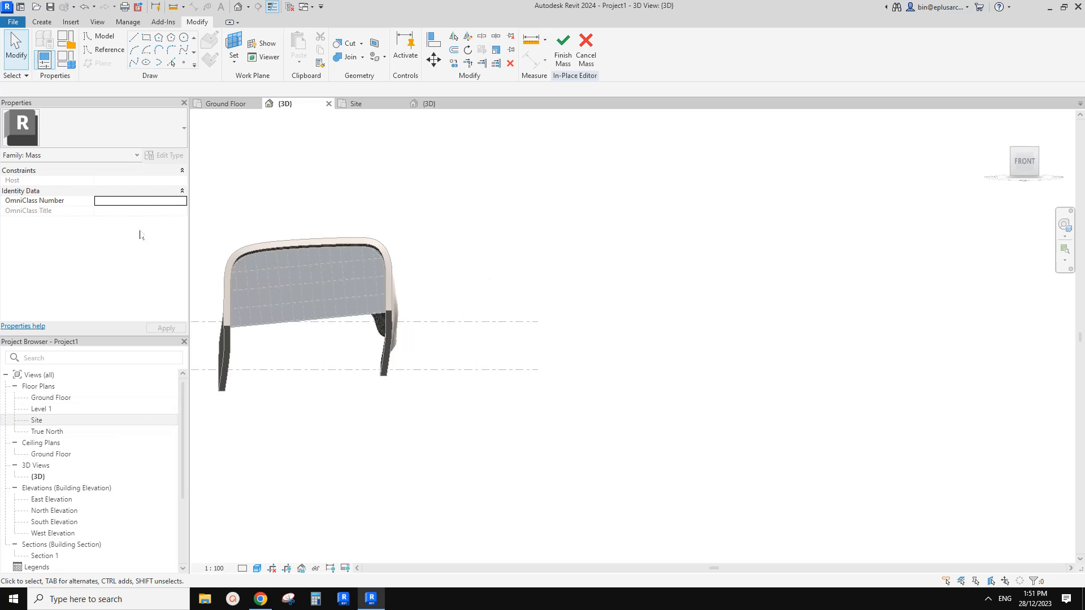
click(103, 53)
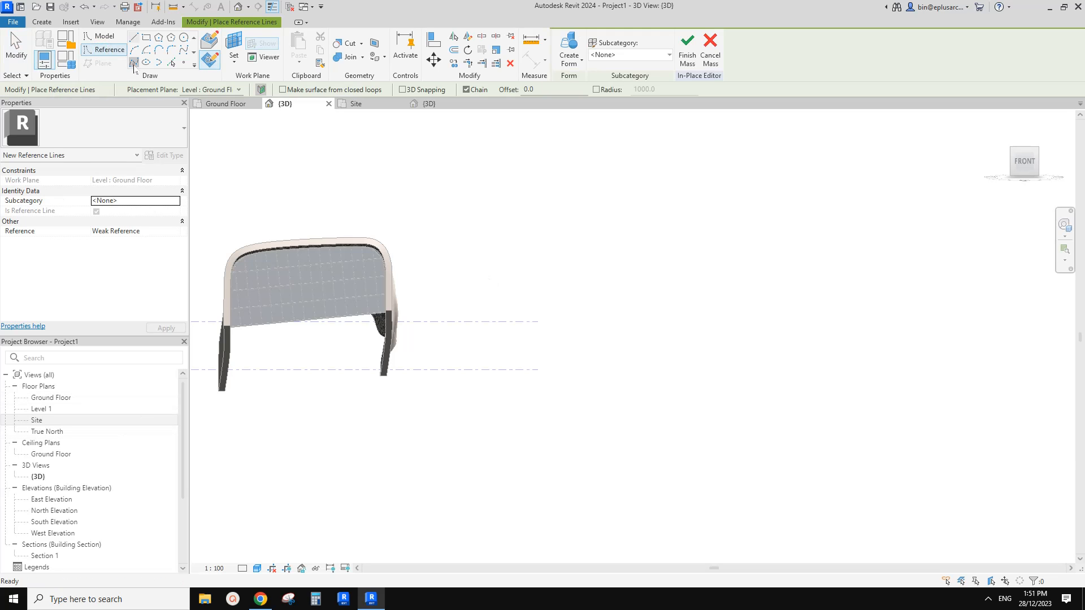
click(133, 64)
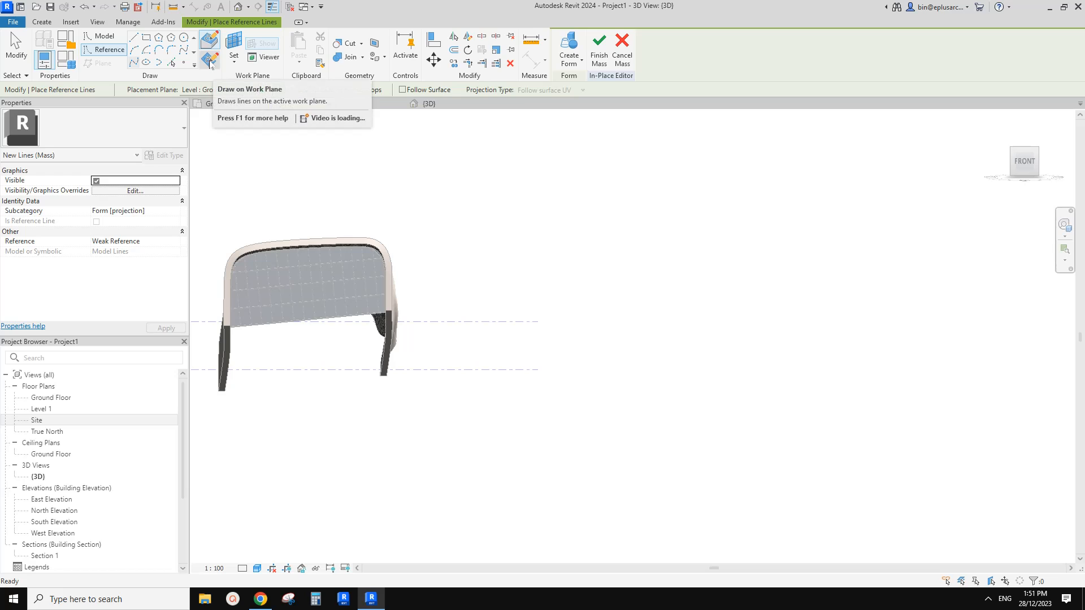
click(210, 61)
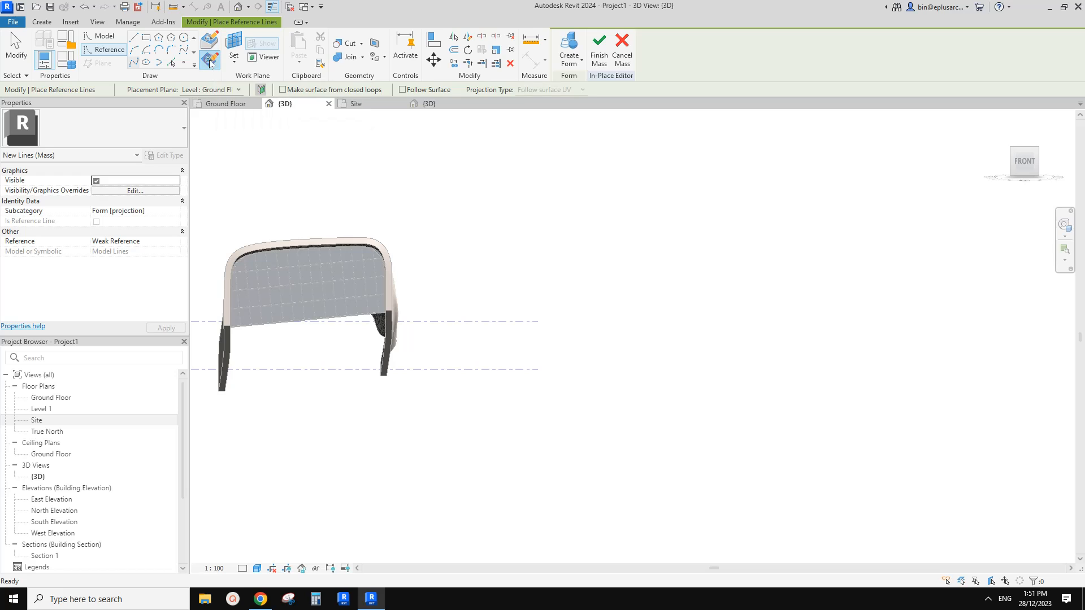
click(235, 44)
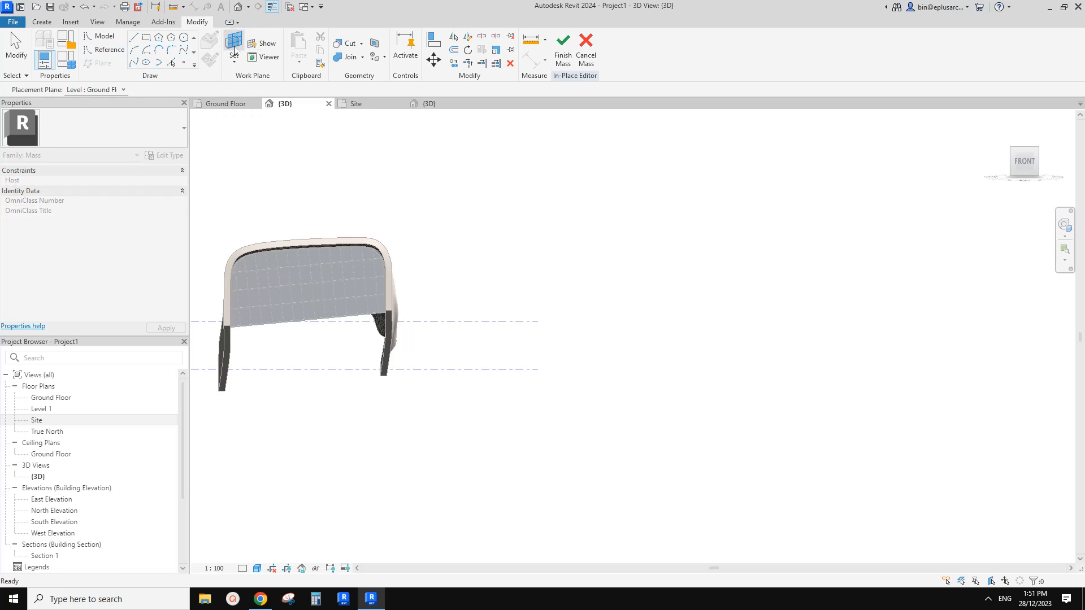
click(107, 91)
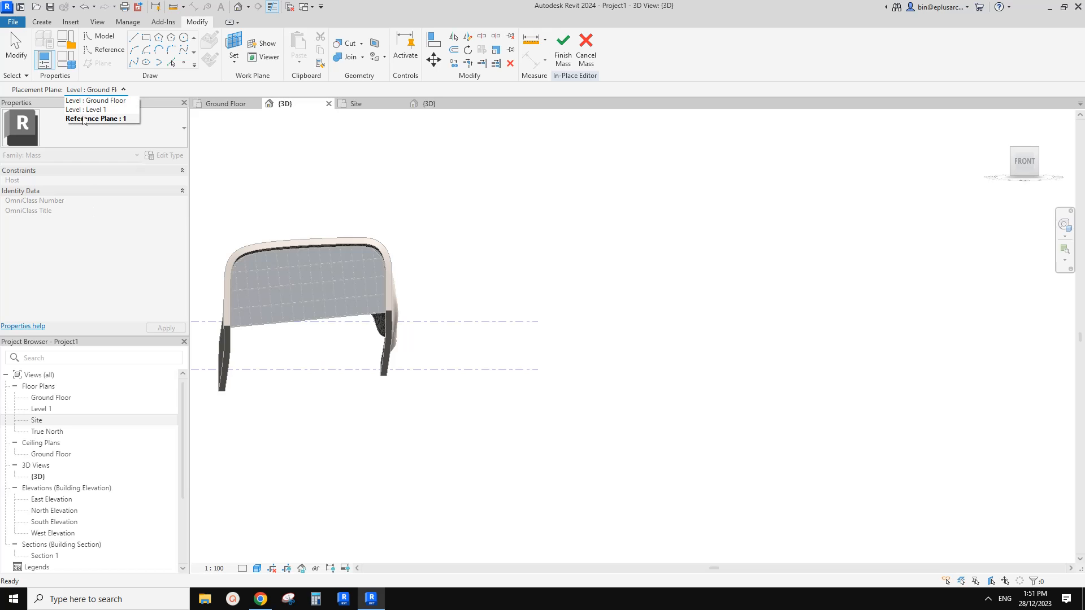
click(115, 119)
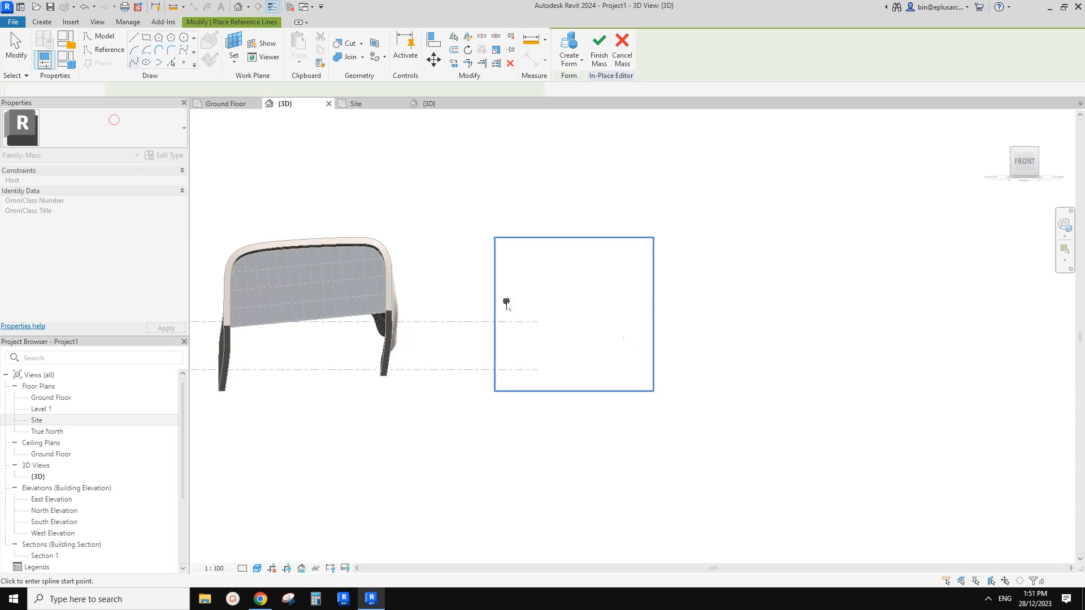
Draw an open arch-shaped profile as a ten-point spline on the plane, up one leg, across the roof and down the other leg.
middle_drag(501, 335, 458, 319)
scroll(511, 314, up, 3)
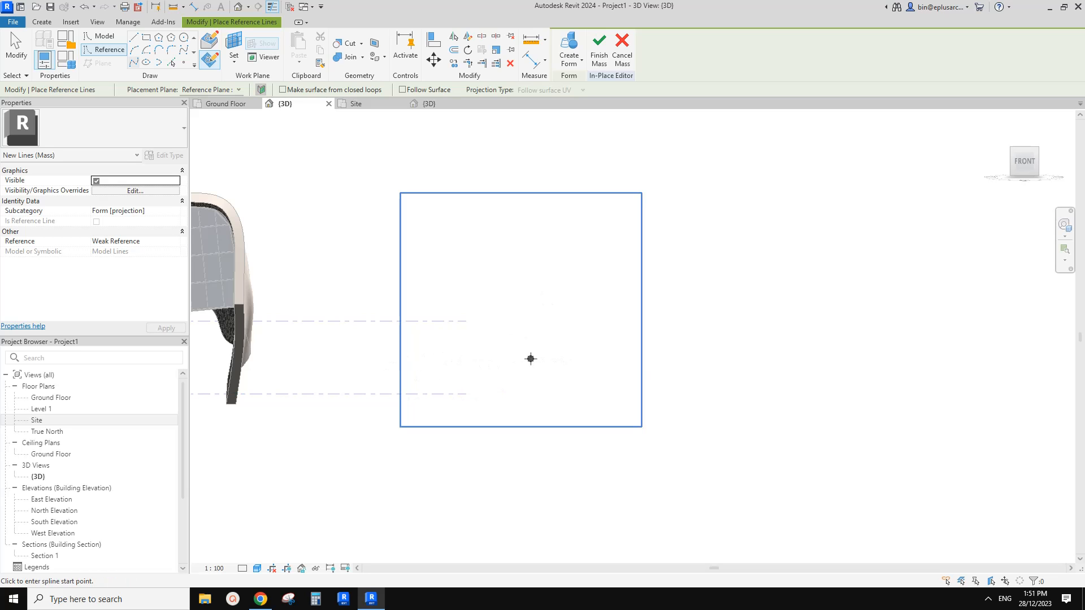
middle_drag(489, 352, 550, 357)
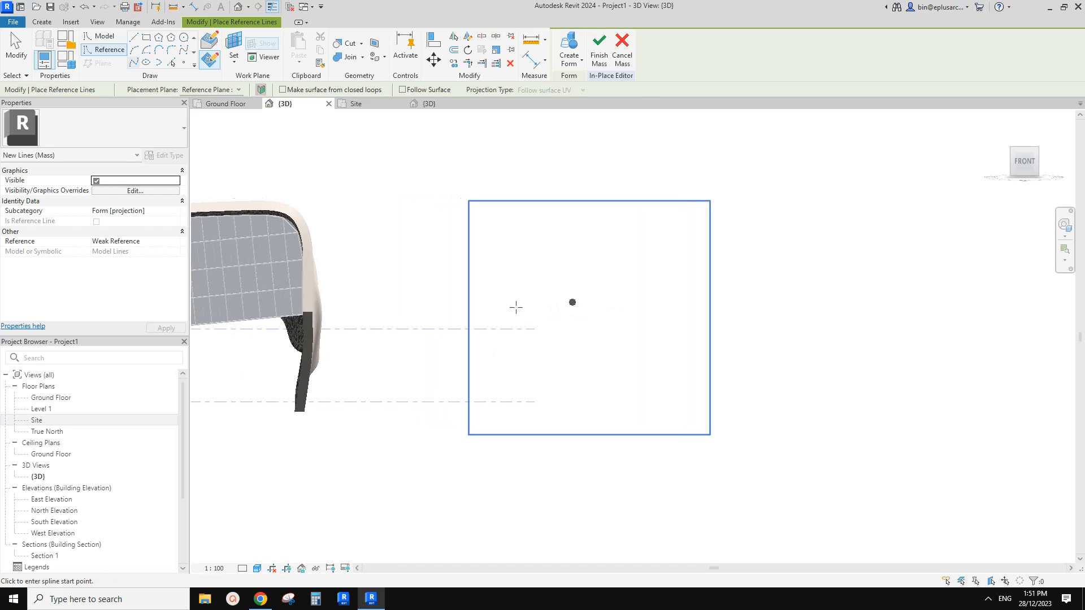
click(484, 314)
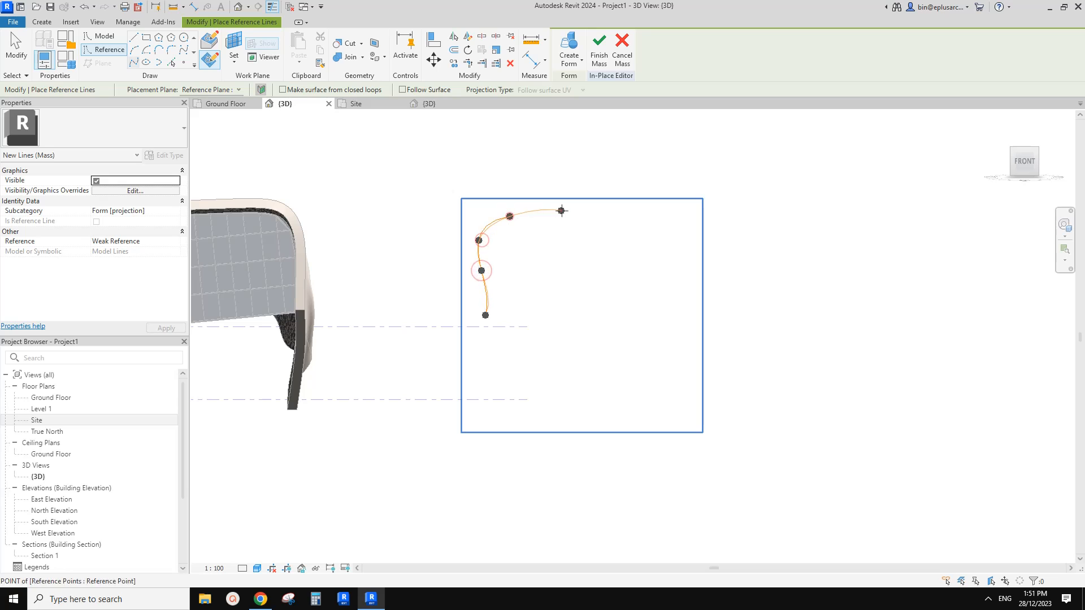
click(642, 212)
click(684, 214)
click(692, 235)
click(694, 268)
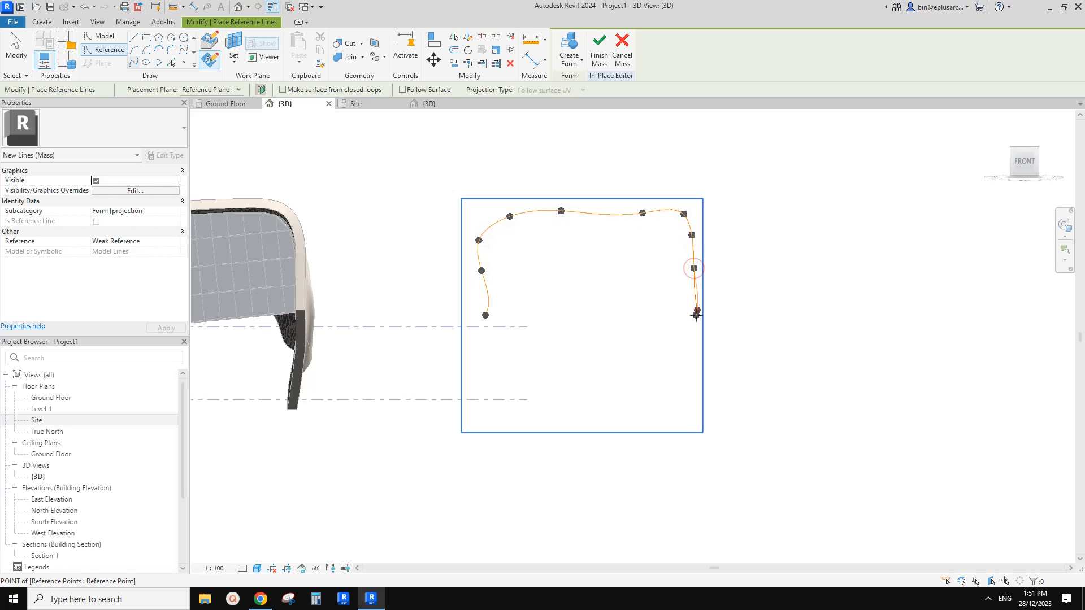
click(697, 310)
key(Escape)
middle_drag(620, 294, 605, 296)
key(Escape)
scroll(494, 257, down, 1)
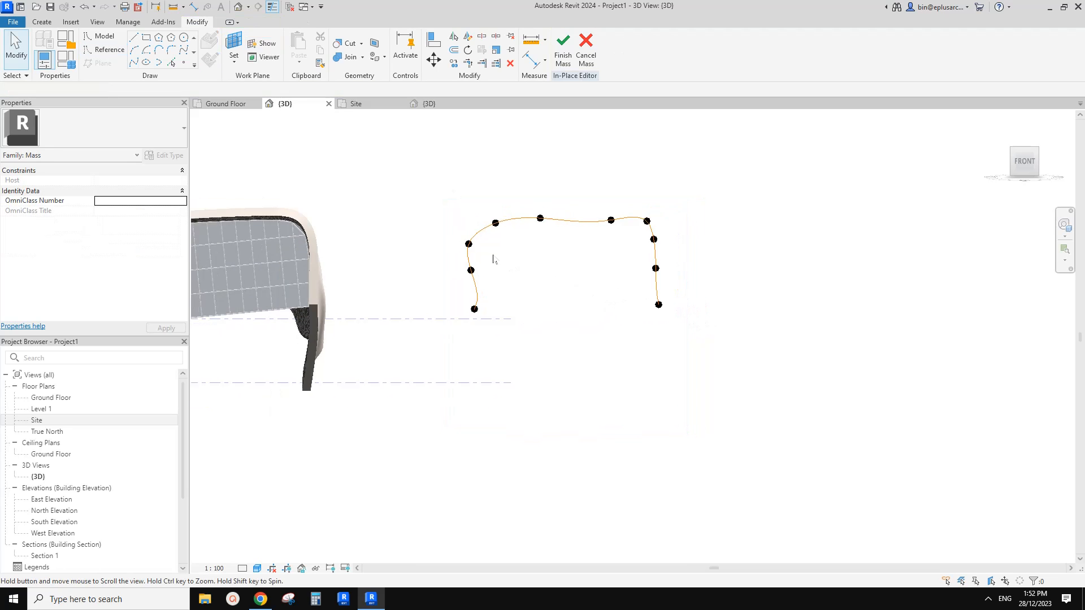
Copy the arch profile with all its points three times, spacing the copies along the existing building's length.
middle_drag(493, 260, 470, 278)
shift+middle_drag(642, 257, 286, 354)
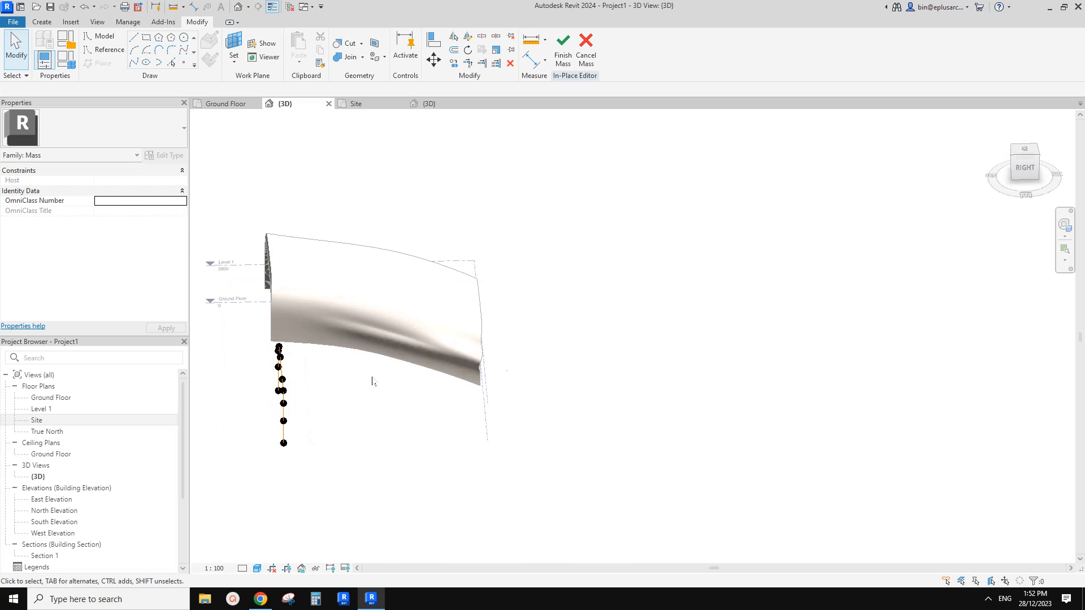
shift+middle_drag(371, 380, 437, 351)
scroll(600, 342, up, 3)
drag(406, 351, 403, 350)
middle_drag(513, 359, 428, 351)
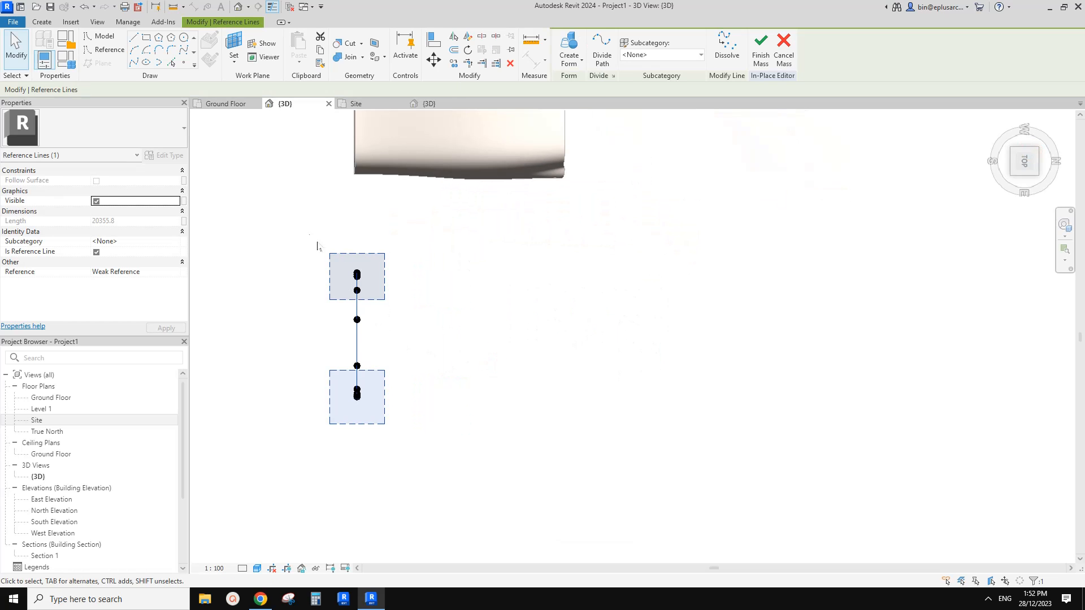
drag(299, 224, 409, 451)
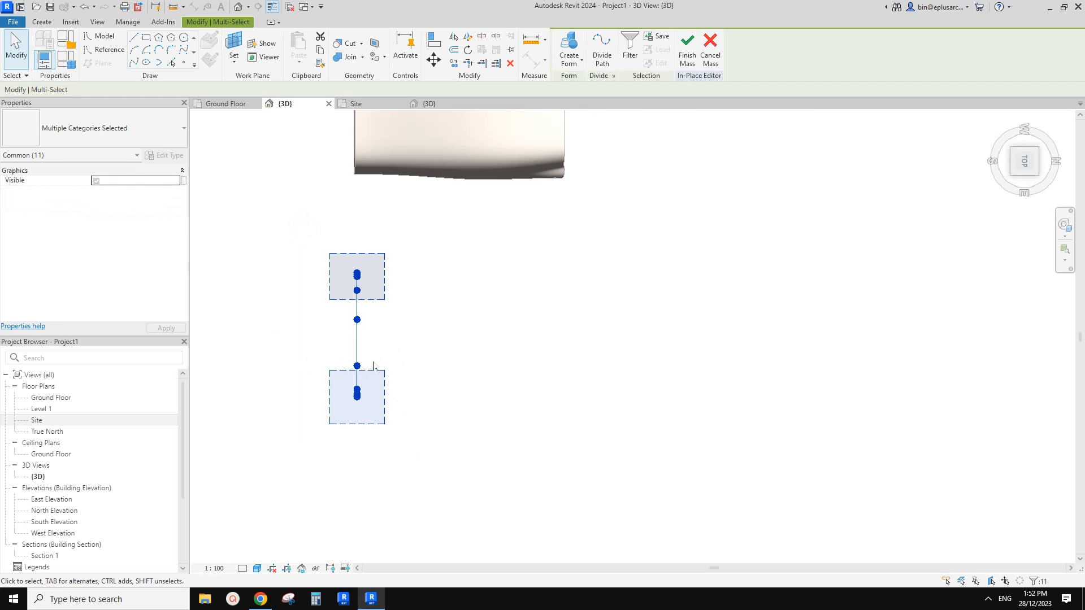
middle_drag(369, 341, 357, 342)
key(c)
key(o)
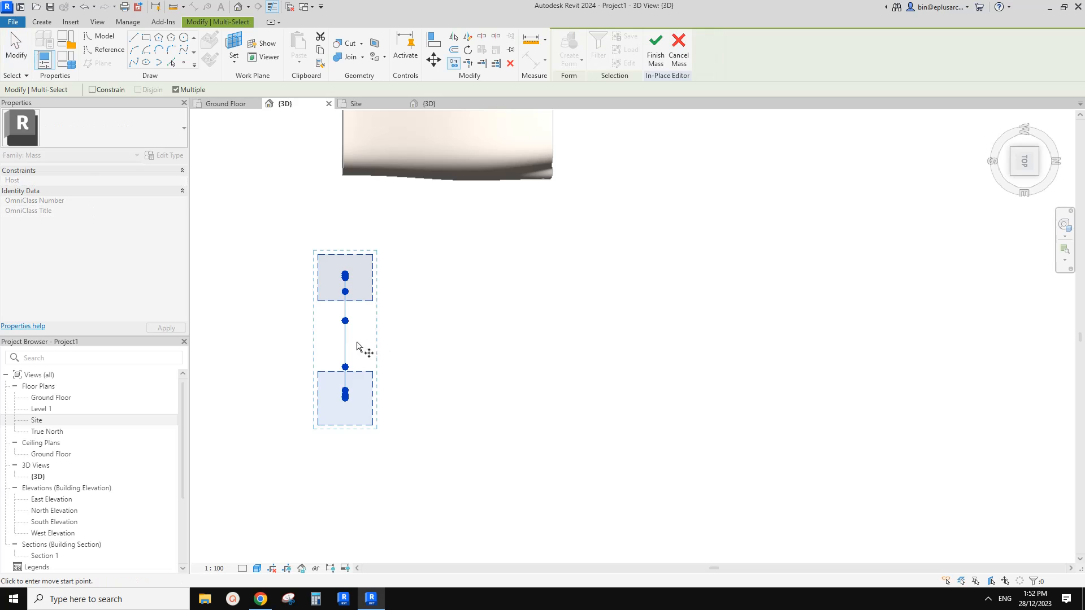
click(415, 342)
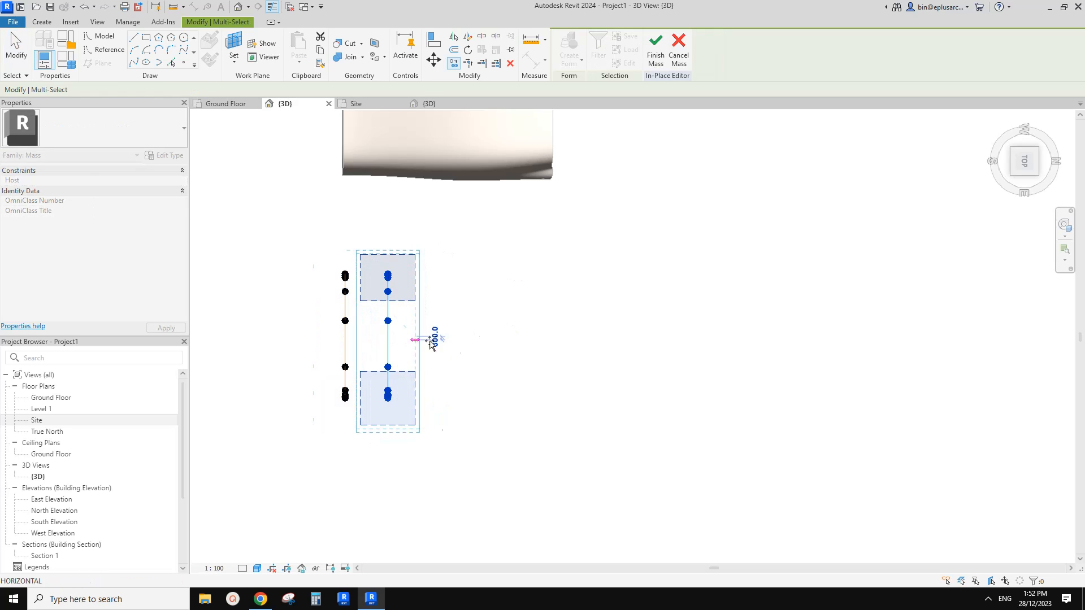
click(501, 342)
click(577, 342)
key(Escape)
key(Escape)
Create a form from the four arch-shaped reference lines.
middle_drag(399, 197, 410, 239)
middle_drag(366, 178, 352, 210)
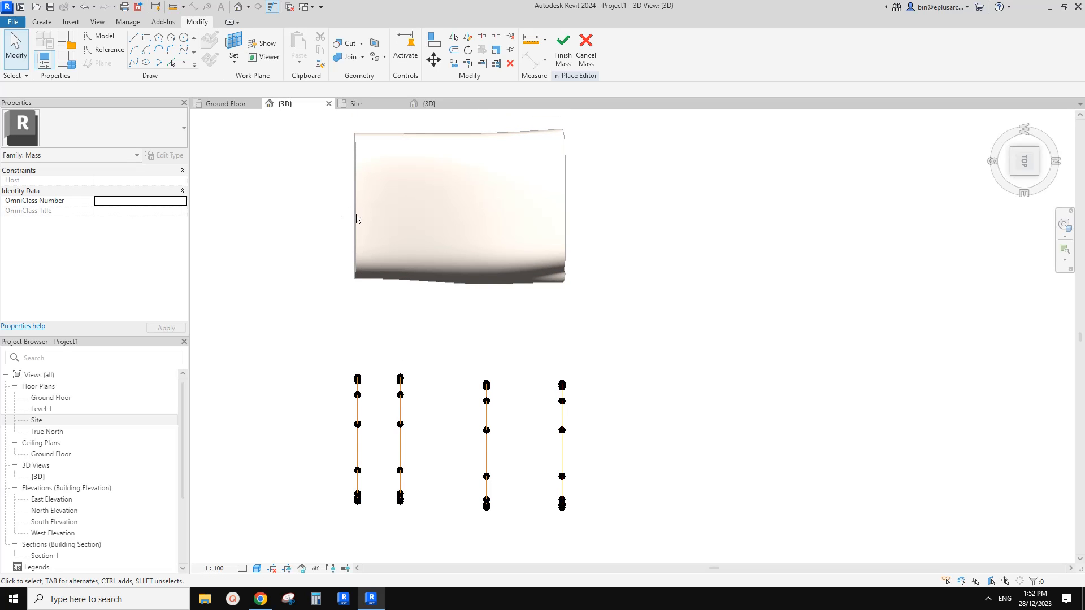
mouse_move(349, 226)
shift+middle_down()
mouse_move(472, 235)
mouse_move(526, 262)
mouse_move(328, 224)
shift+middle_up()
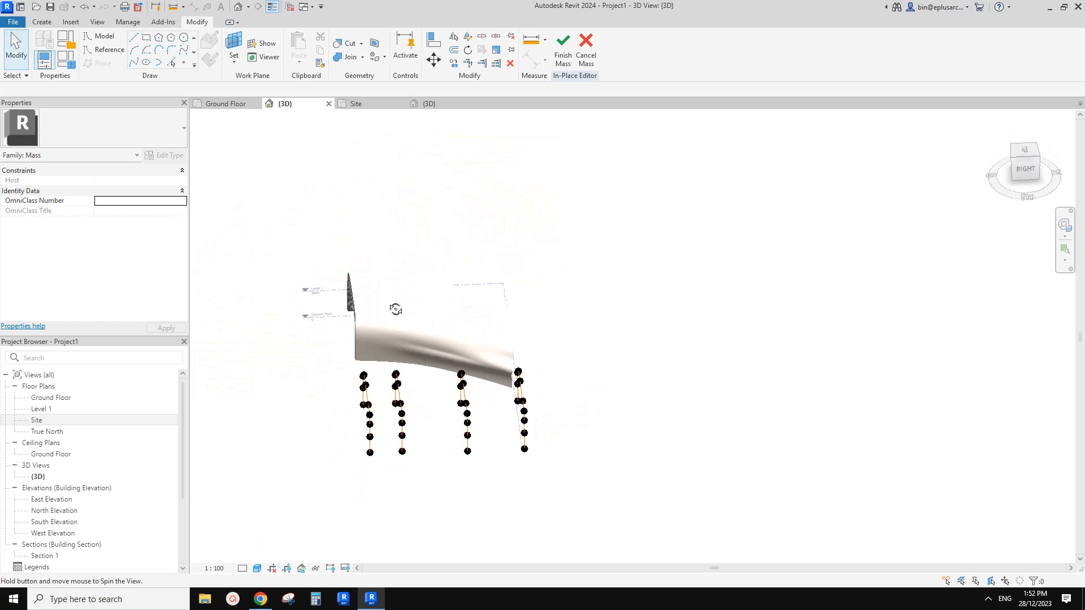
shift+middle_drag(396, 309, 624, 400)
drag(339, 392, 340, 394)
shift+middle_drag(380, 407, 456, 185)
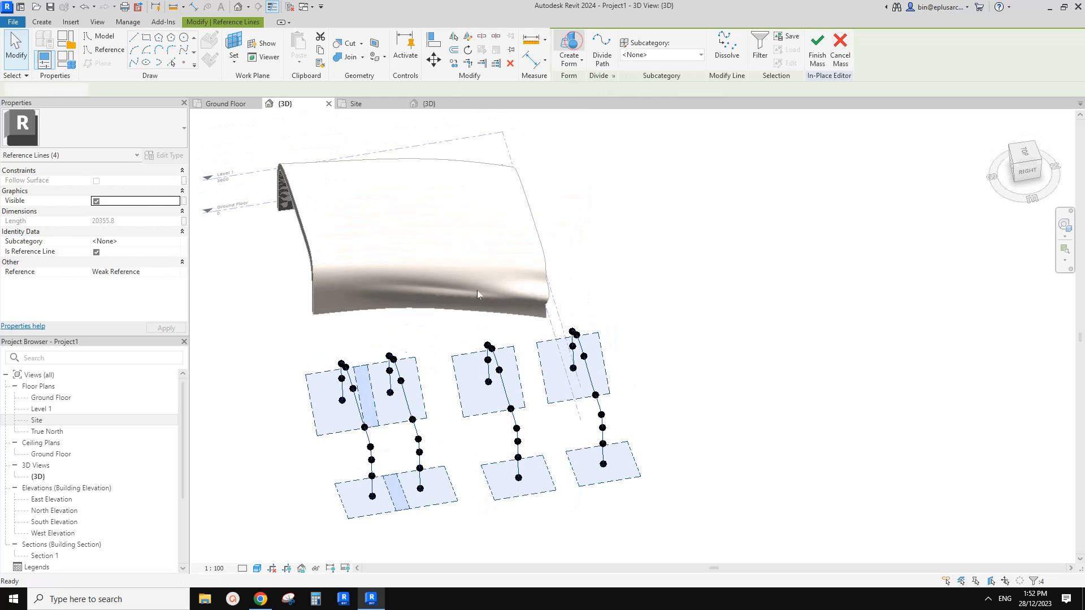
shift+middle_drag(551, 412, 406, 328)
Lower the second, third and fourth profiles in equal cumulative nudges so the form slopes down towards the back.
scroll(706, 341, down, 3)
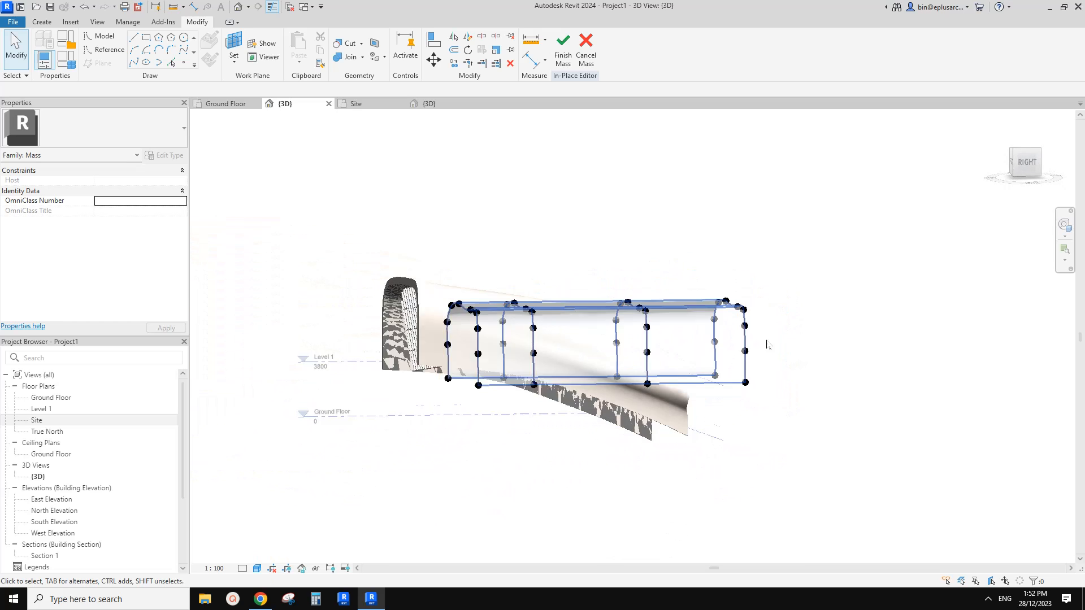
click(1027, 164)
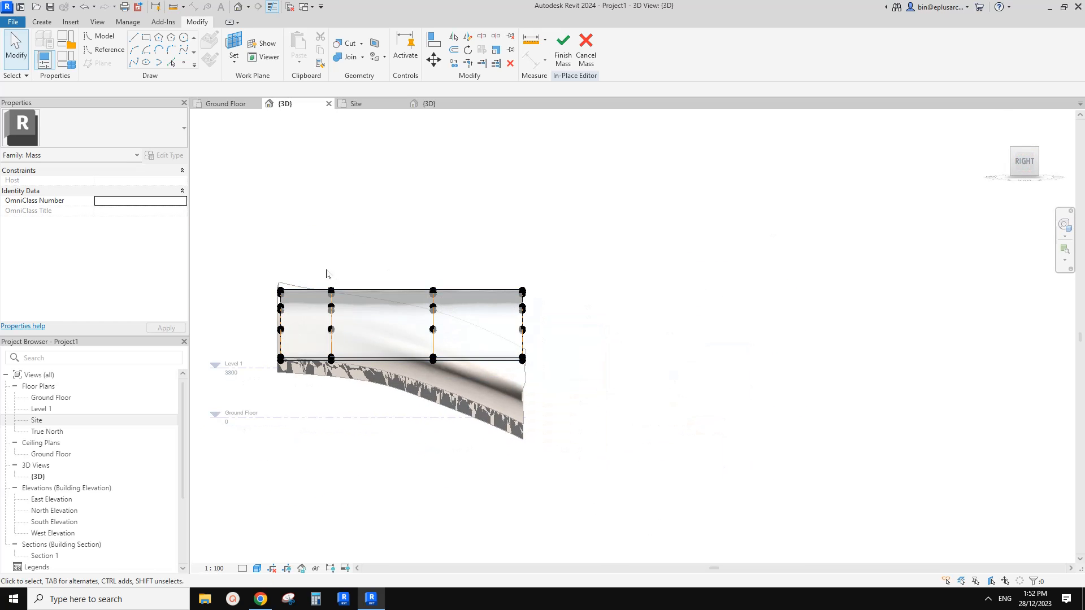
drag(602, 391, 602, 390)
middle_drag(574, 373, 472, 354)
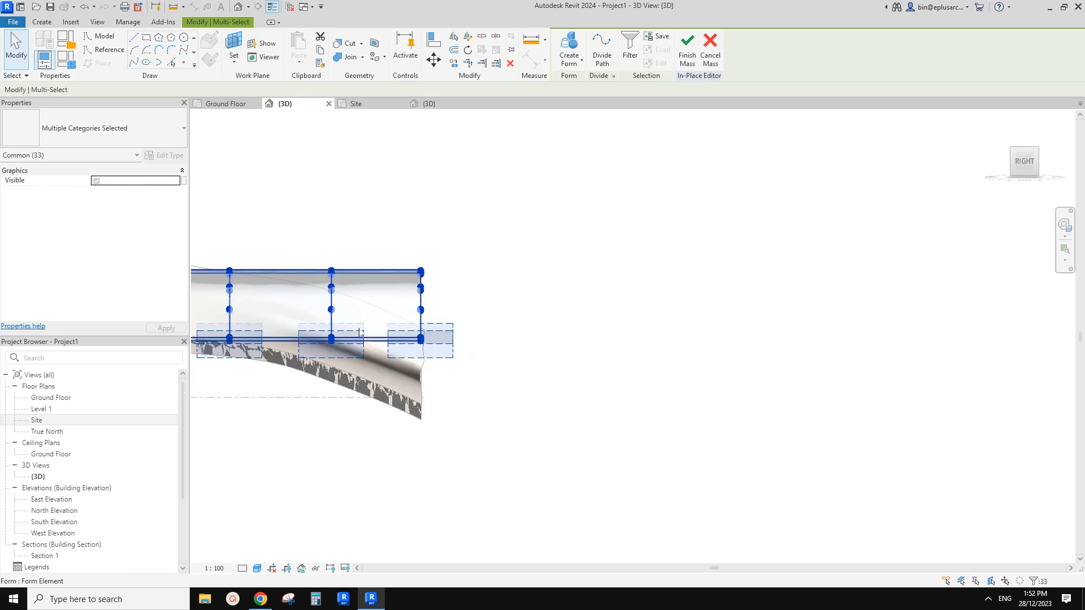
scroll(360, 332, up, 2)
middle_drag(360, 332, 576, 339)
key(shift+Down)
drag(435, 163, 781, 415)
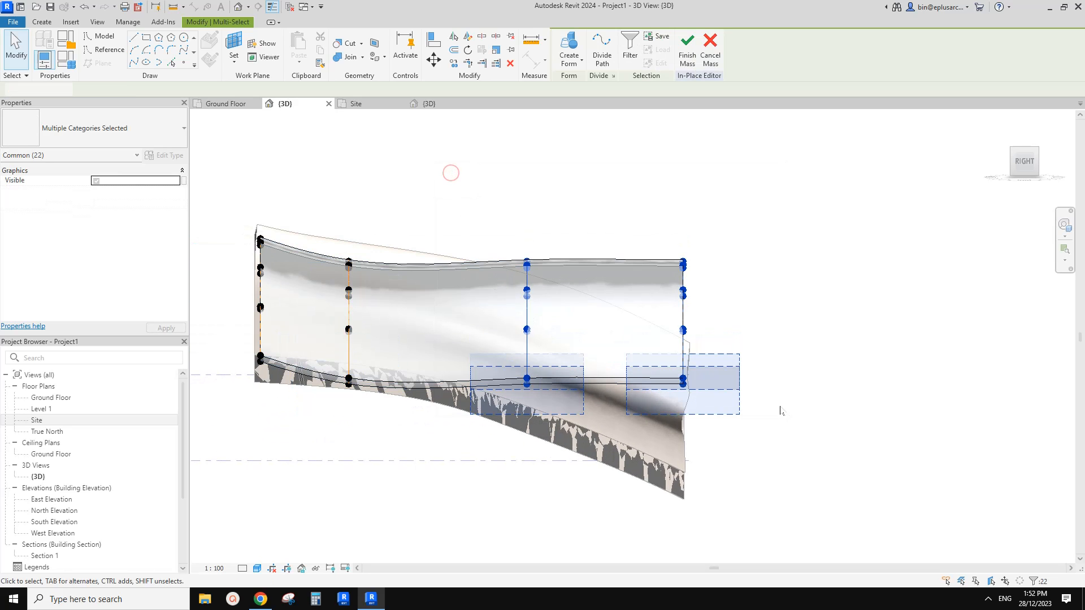
key(shift+Down)
drag(643, 235, 782, 462)
key(shift+Down)
click(810, 331)
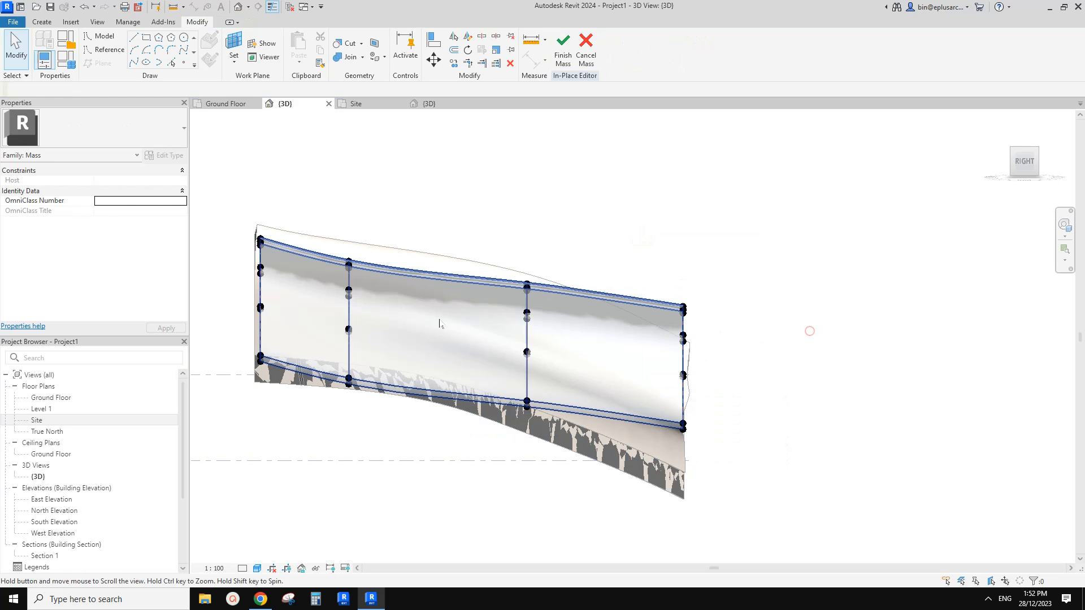
Nudge the complete first profile down slightly to soften the slope at the front.
scroll(439, 323, down, 1)
drag(341, 393, 342, 392)
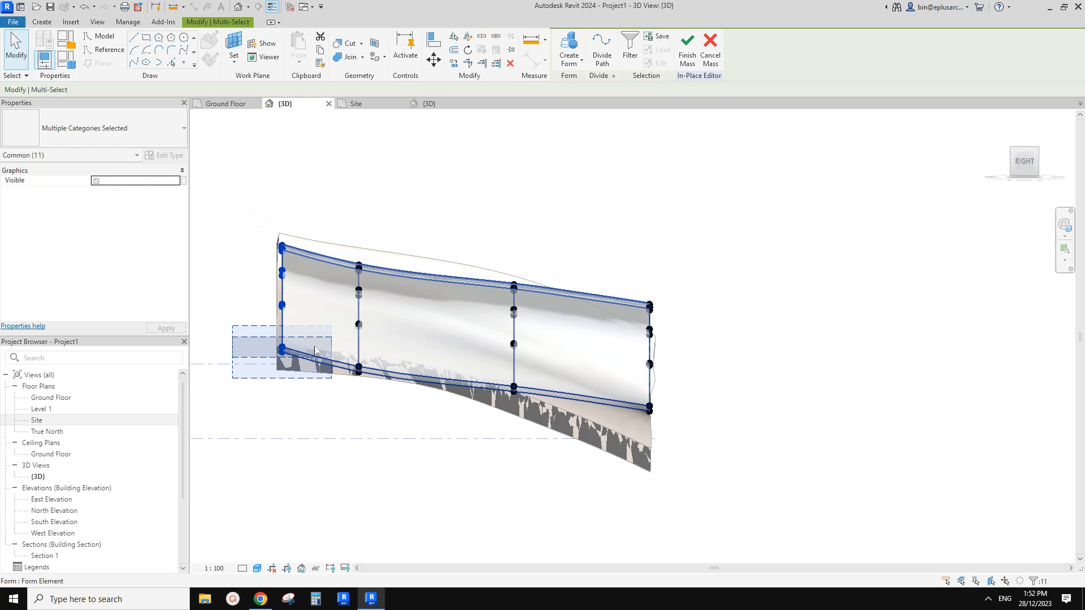
scroll(301, 257, up, 4)
middle_drag(261, 268, 274, 263)
click(273, 262)
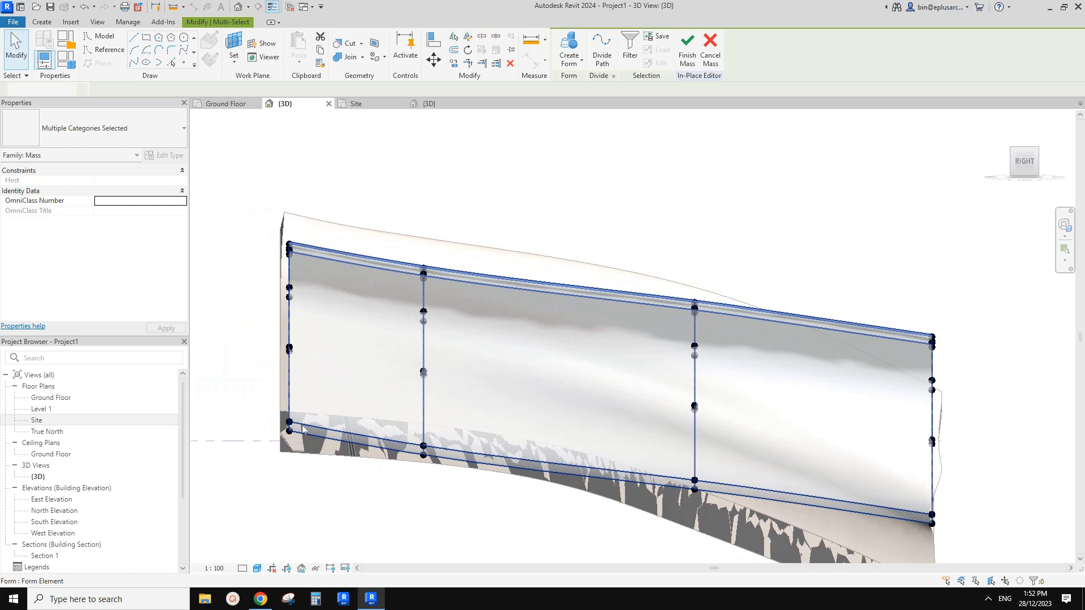
Shift the bottom point of the first profile's near leg inward along the building's length.
scroll(282, 429, up, 1)
shift+middle_drag(291, 433, 346, 436)
click(313, 431)
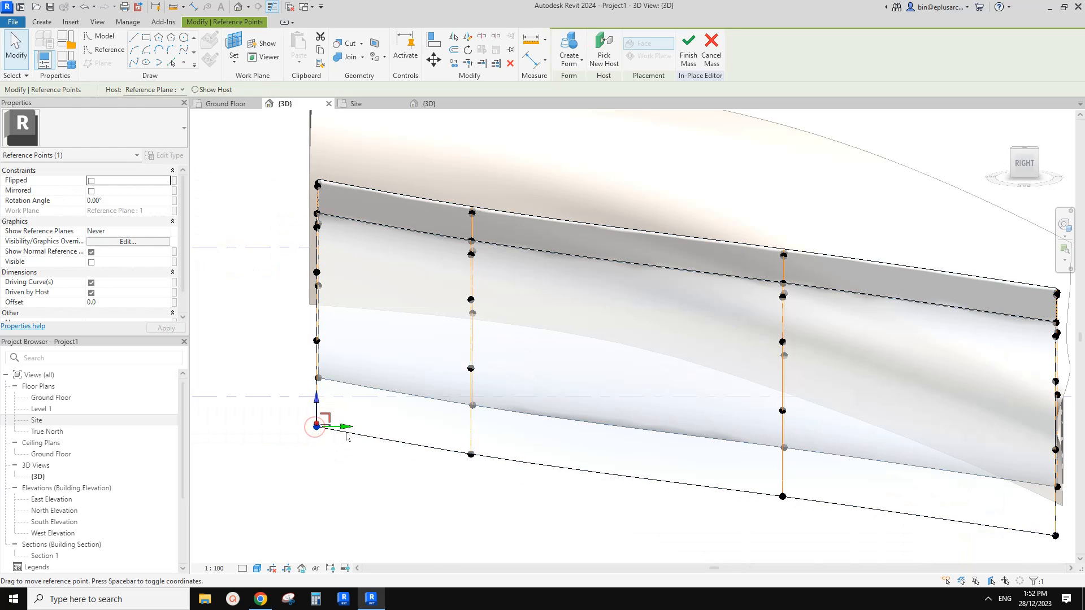
drag(373, 434, 395, 434)
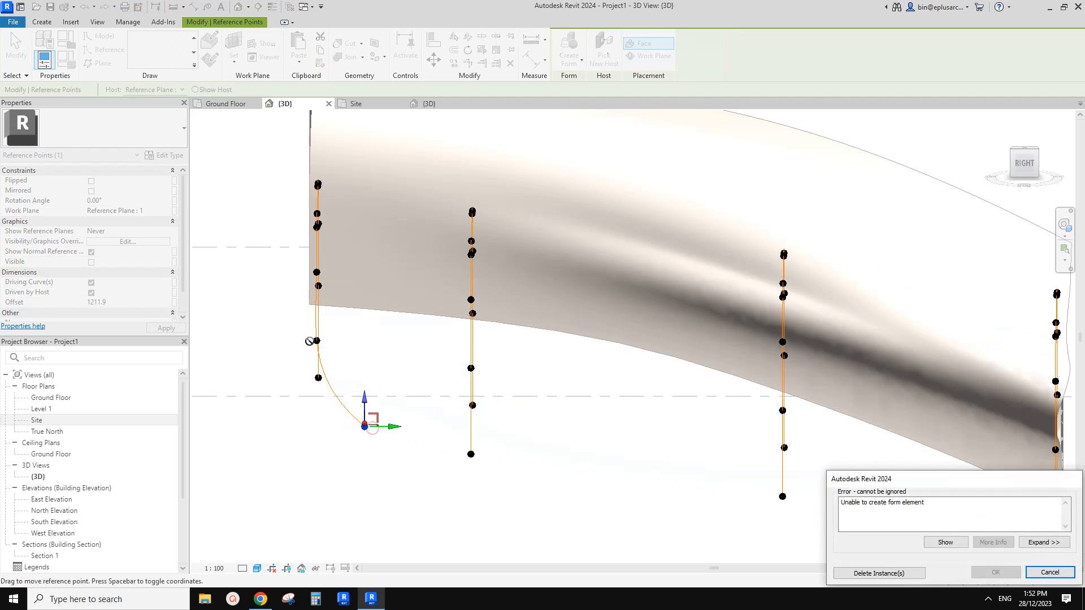
click(1050, 573)
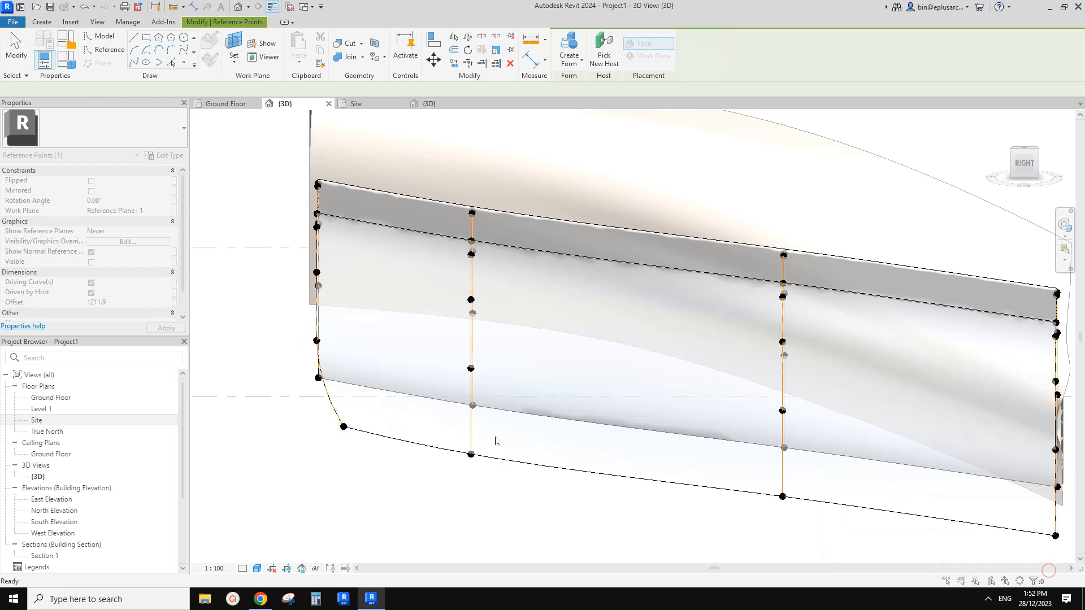
Move the near leg's bottom point further inward, to an offset of about 917 mm.
scroll(382, 439, up, 4)
drag(381, 439, 411, 439)
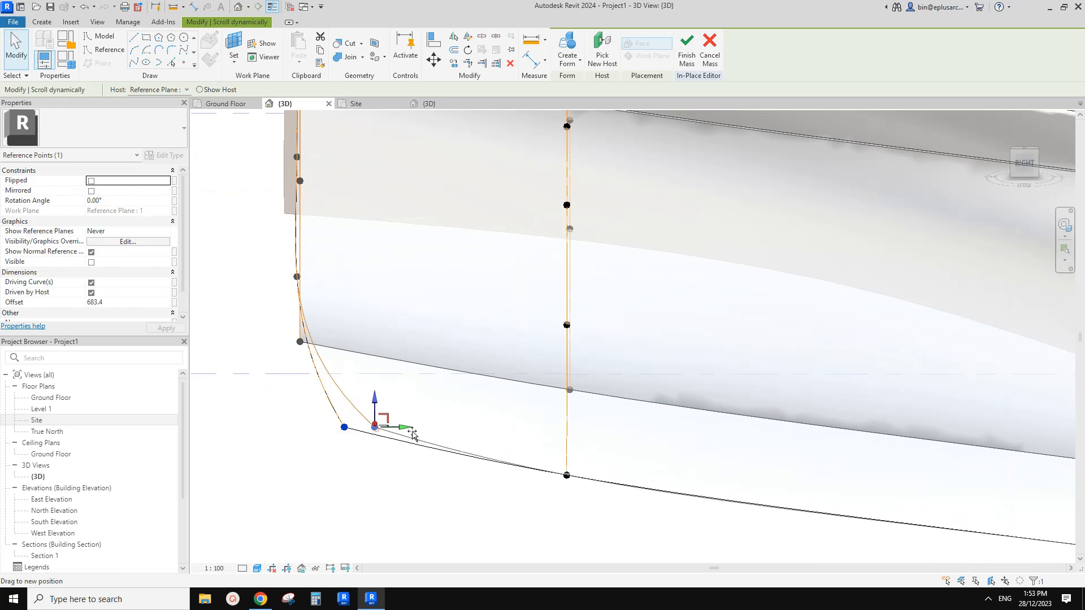
key(Escape)
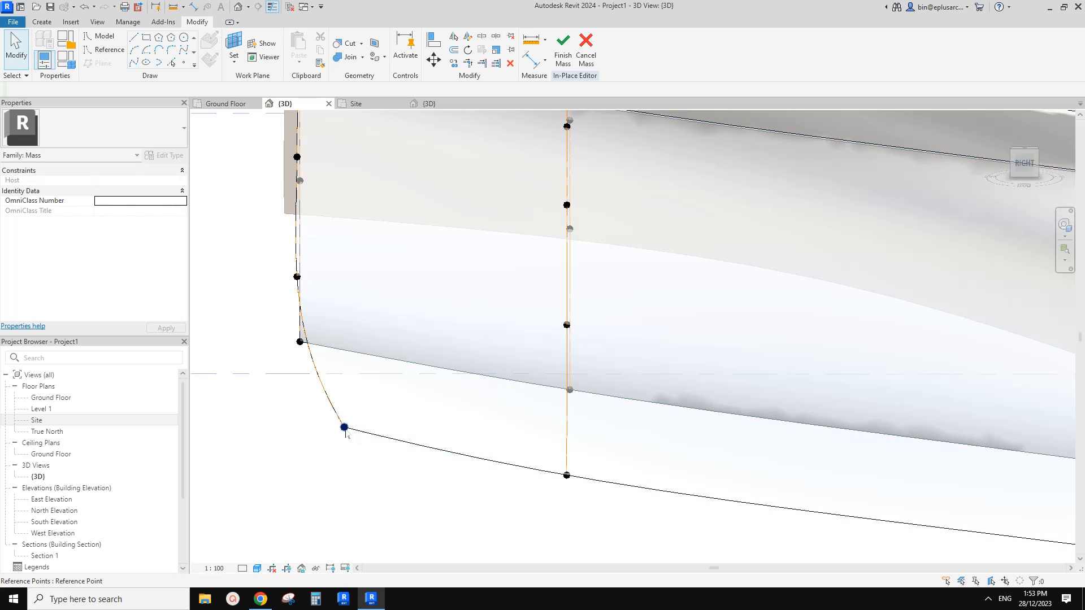
click(344, 428)
mouse_move(379, 434)
mouse_down()
mouse_move(398, 435)
mouse_move(378, 433)
mouse_move(391, 427)
mouse_up()
click(344, 428)
scroll(394, 388, down, 2)
shift+middle_drag(394, 388, 421, 381)
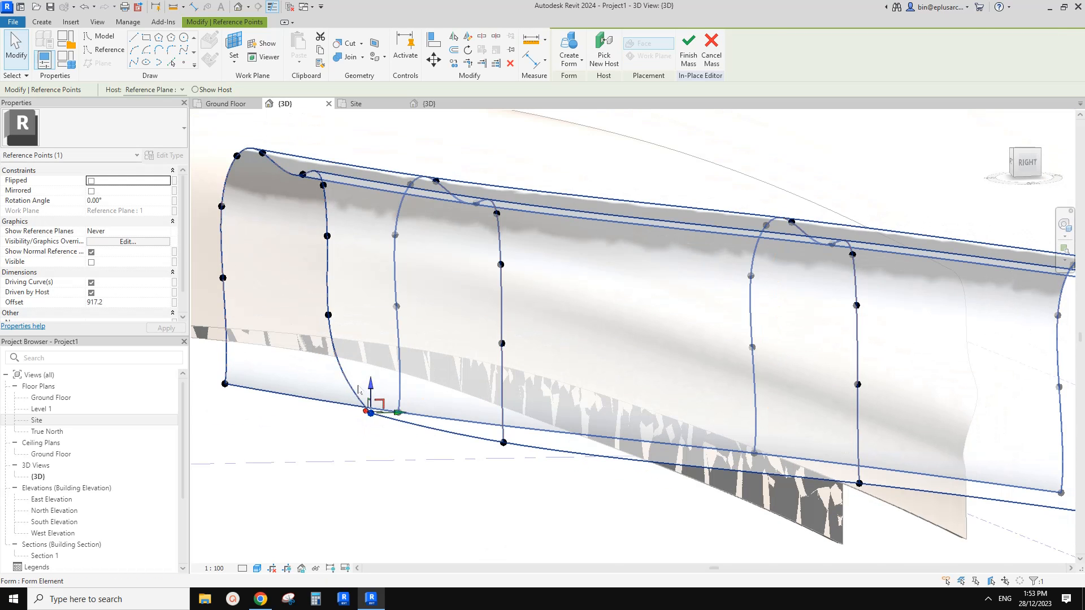
Shift the bottom point of the first profile's far leg inward along the building's length as well.
click(266, 415)
middle_drag(254, 409, 351, 439)
click(341, 394)
drag(370, 391, 393, 391)
scroll(441, 395, down, 2)
click(397, 361)
Push the four roof points of the first profile outward to an offset of -600 mm.
scroll(373, 272, up, 1)
shift+middle_drag(372, 273, 355, 201)
drag(326, 179, 397, 218)
shift+middle_drag(397, 218, 402, 243)
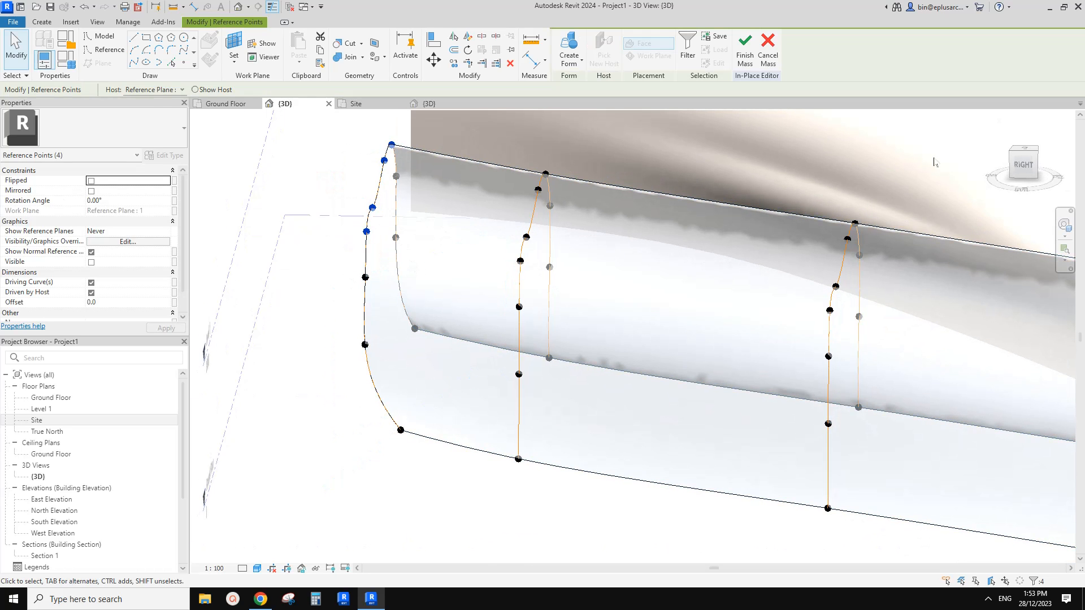
click(1024, 169)
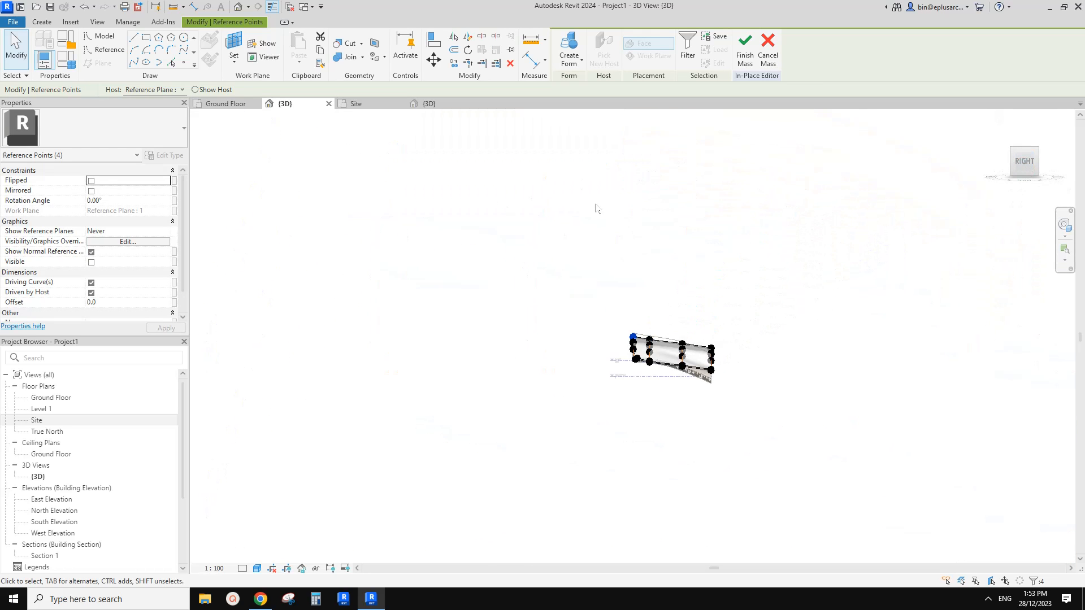
scroll(657, 377, up, 6)
key(Left)
key(Left)
key(Left)
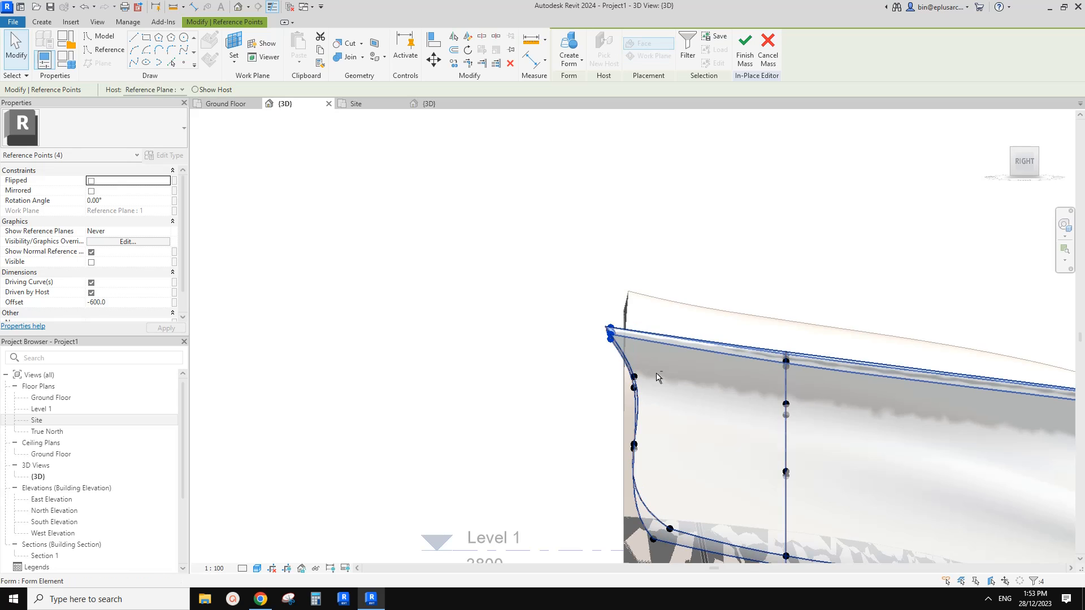
middle_drag(658, 377, 616, 450)
key(Escape)
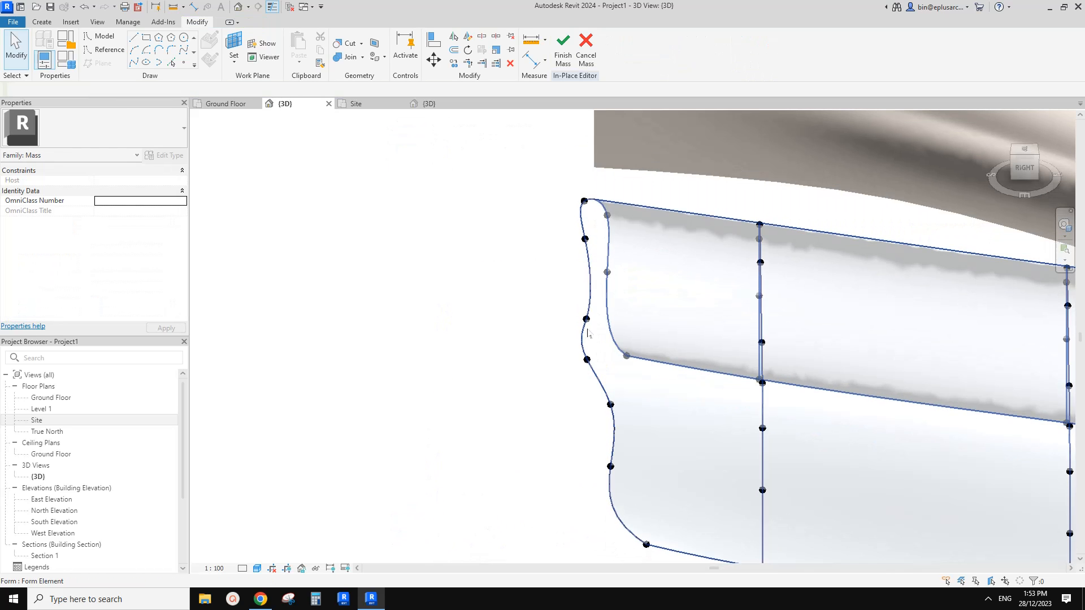
Try to move a middle roof point of the first profile sideways across the arch.
click(586, 320)
click(580, 320)
click(586, 319)
click(586, 320)
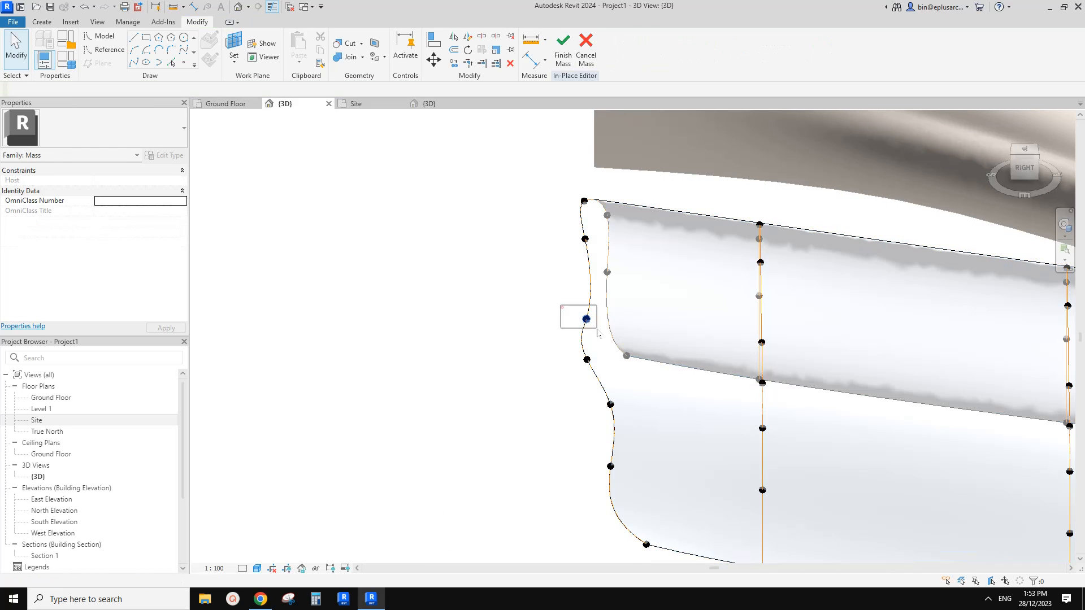
shift+middle_drag(585, 320, 722, 361)
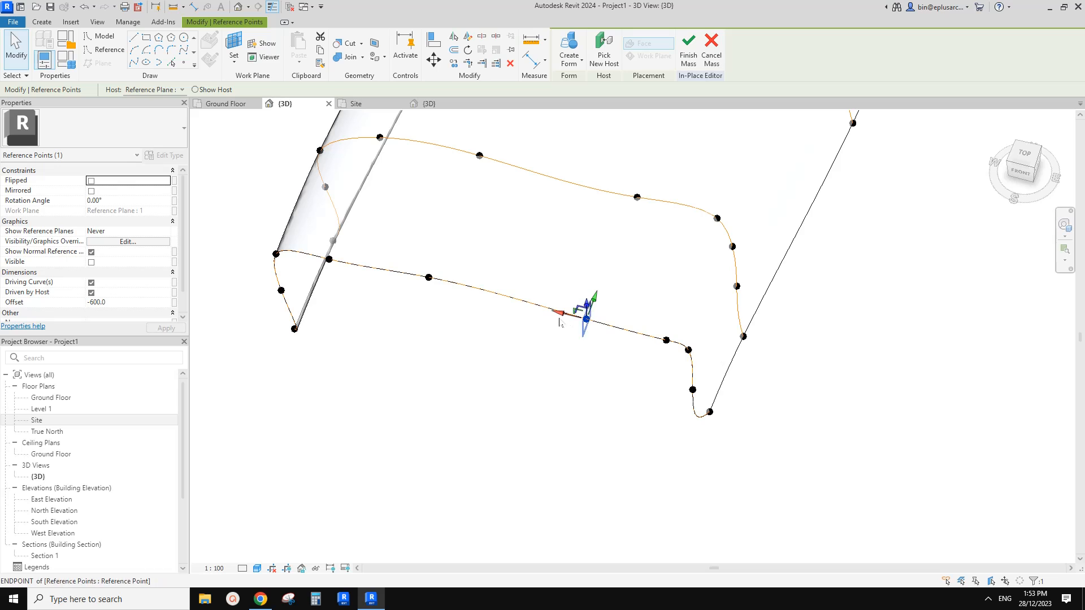
drag(559, 322, 532, 315)
click(1049, 572)
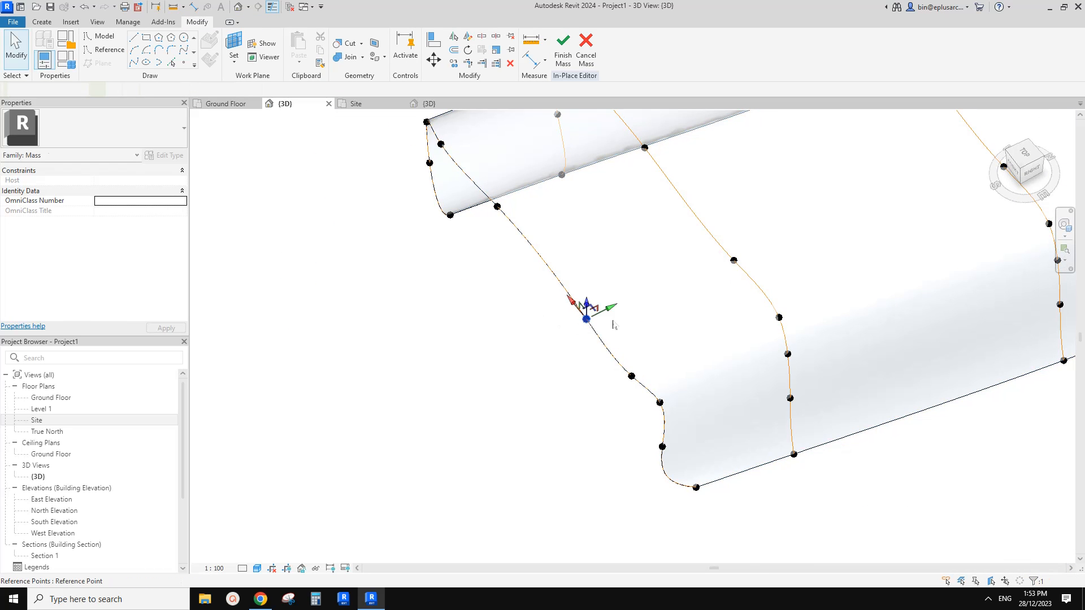
Pull the middle roof point of the first profile back towards the building, to an offset of about -445 mm, and fine-tune the front edge.
mouse_move(612, 309)
mouse_down()
mouse_move(630, 305)
mouse_move(619, 308)
mouse_up()
shift+middle_drag(626, 303, 559, 213)
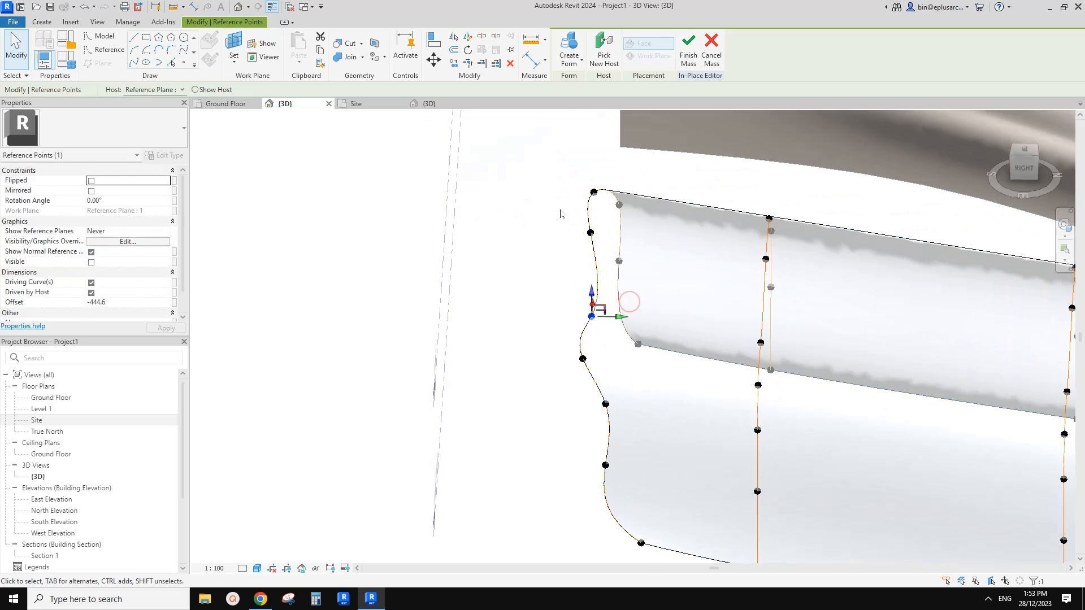
click(559, 213)
middle_drag(618, 329, 583, 368)
click(574, 310)
mouse_move(571, 293)
middle_down()
mouse_move(577, 303)
mouse_move(563, 294)
middle_up()
click(584, 303)
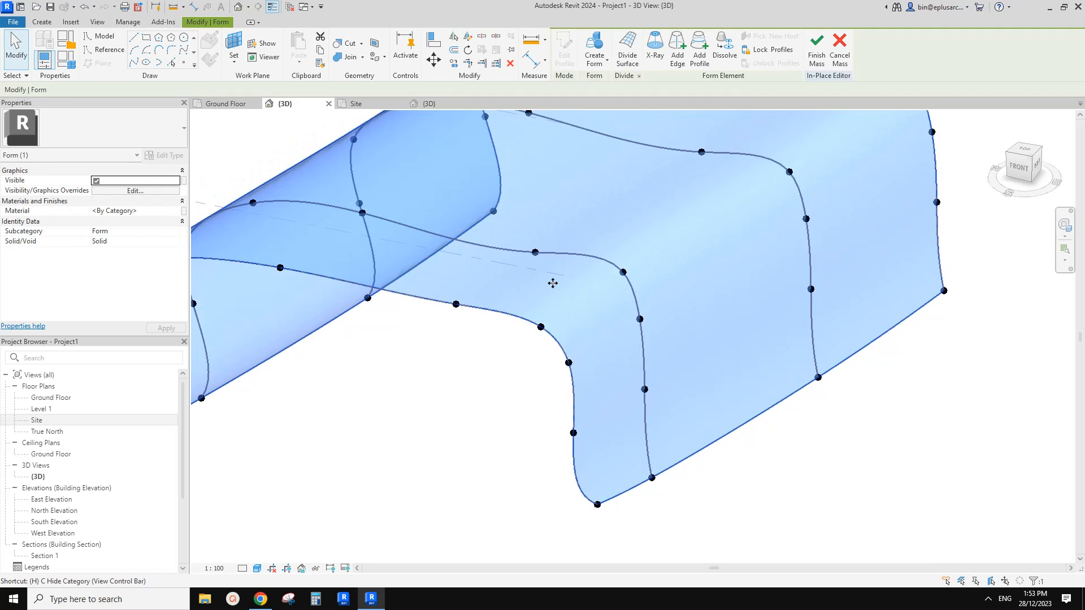
Temporarily hide the mass form and place a reference point on the first profile between its two middle roof points.
key(c)
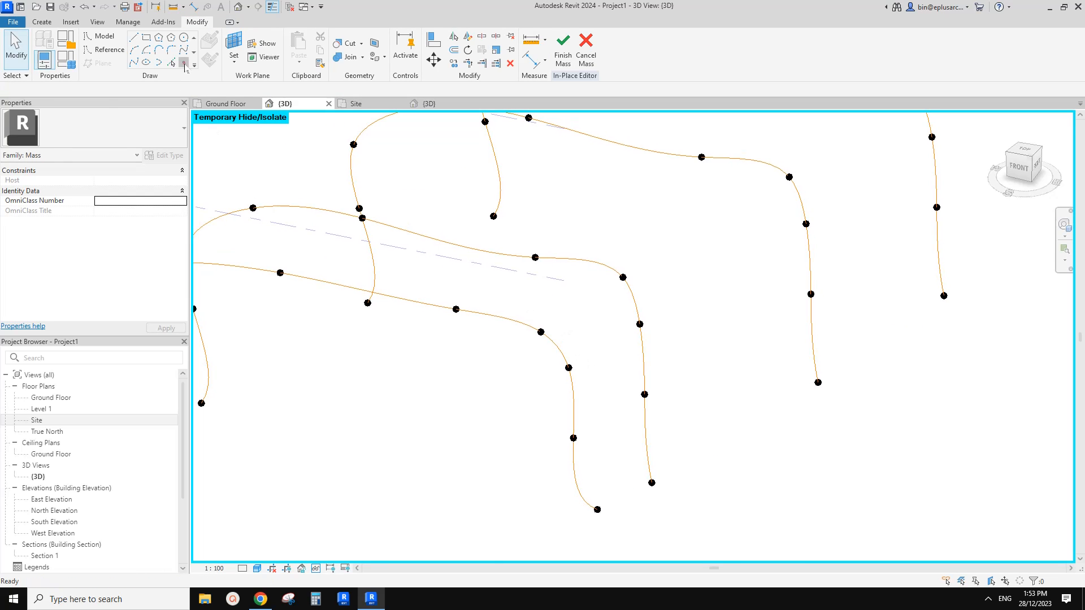
click(184, 62)
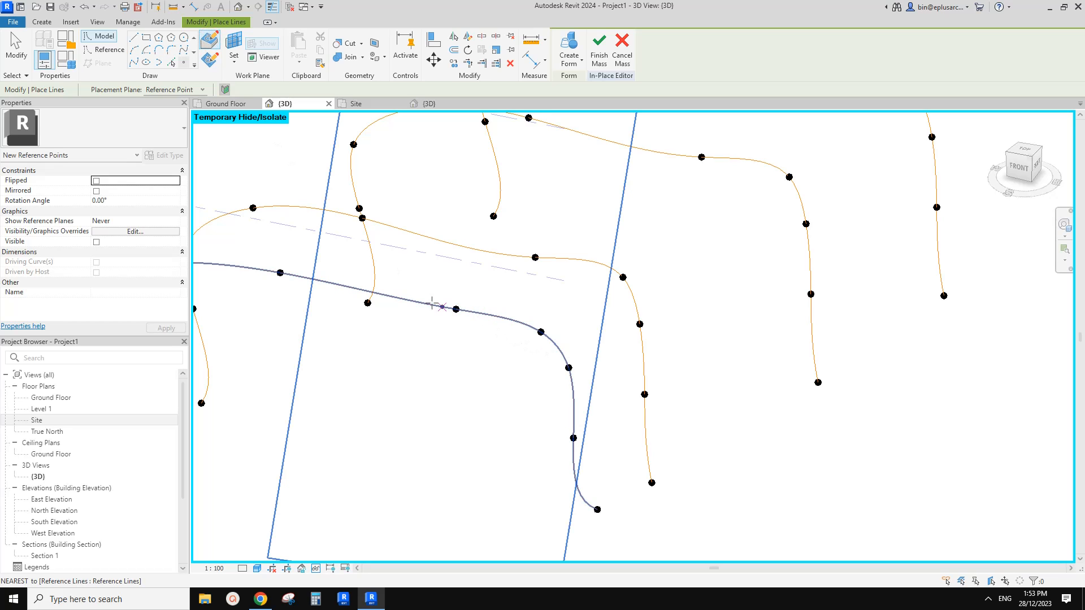
click(395, 297)
middle_drag(395, 297, 478, 323)
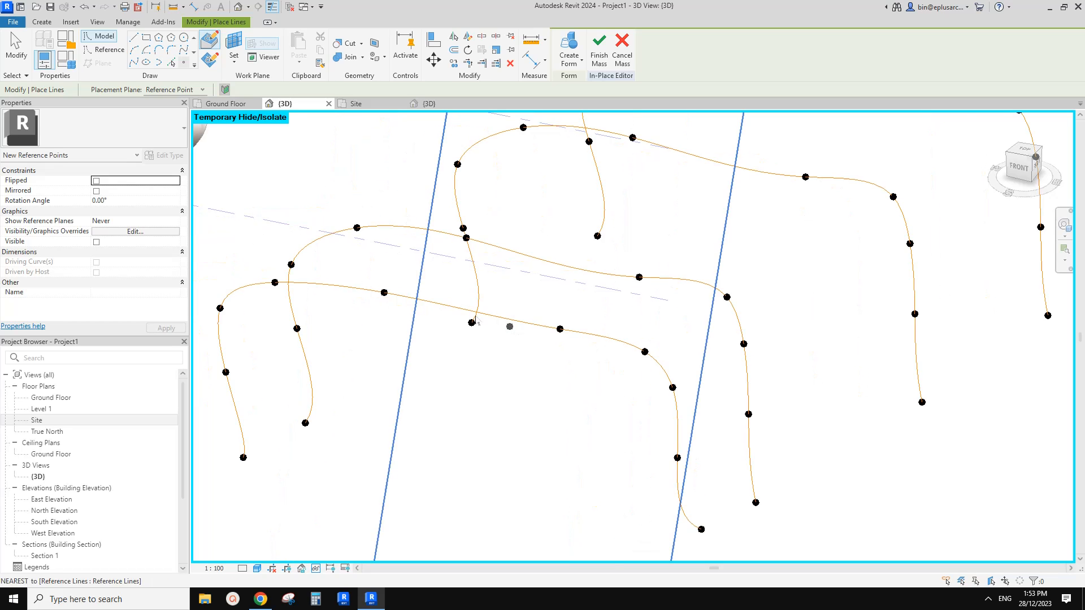
click(453, 306)
key(Escape)
key(Escape)
click(452, 305)
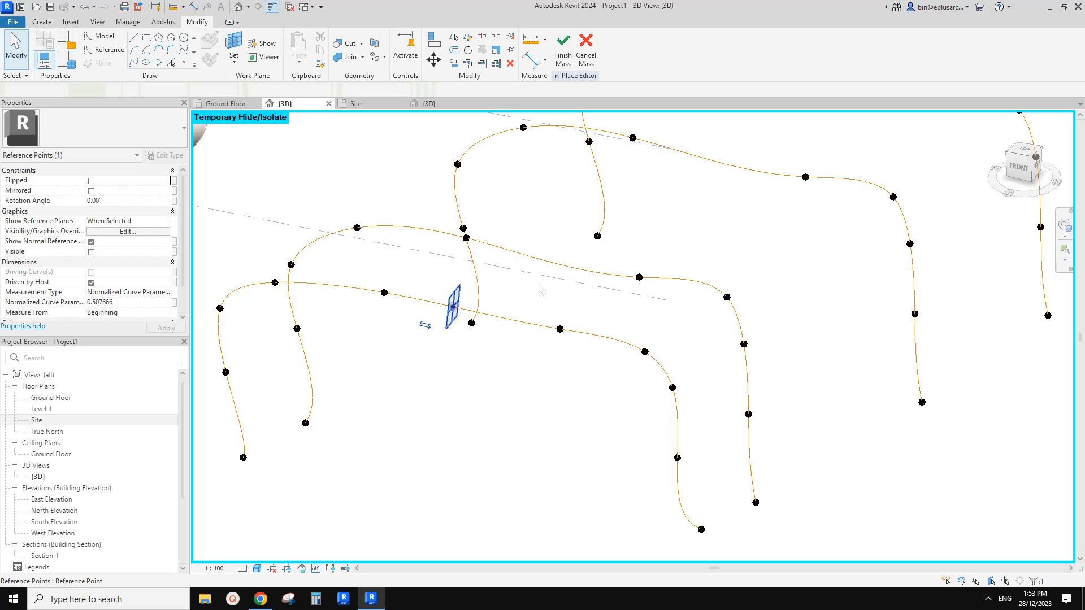
Try to make the new roof point of the first profile a driving point.
shift+middle_drag(452, 306, 443, 337)
click(378, 89)
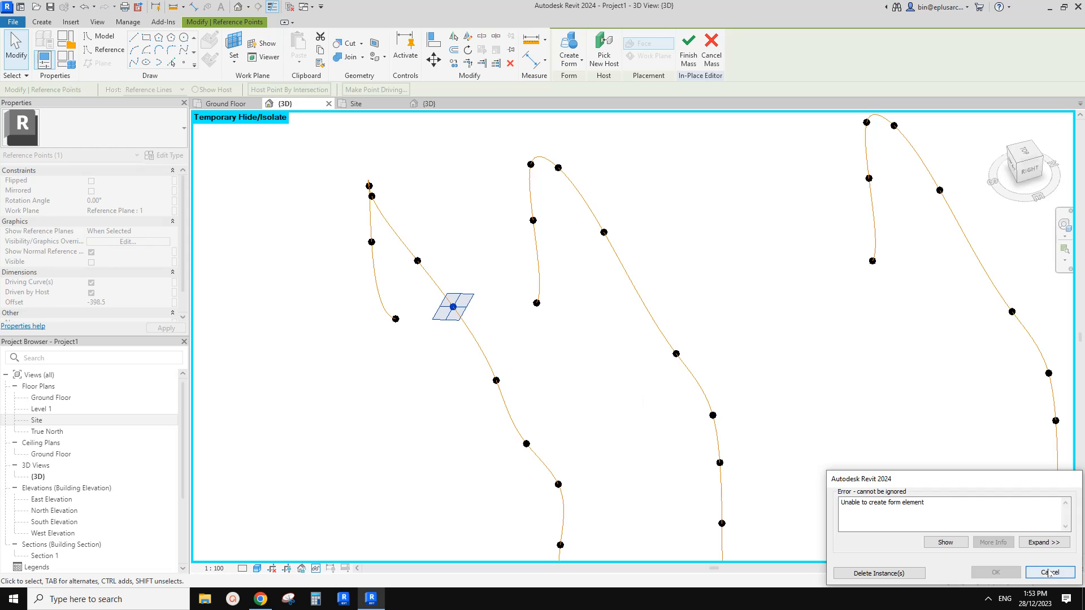
click(1049, 572)
Slide the new roof point along the first profile towards its neighbouring point and make it a driving point.
click(447, 304)
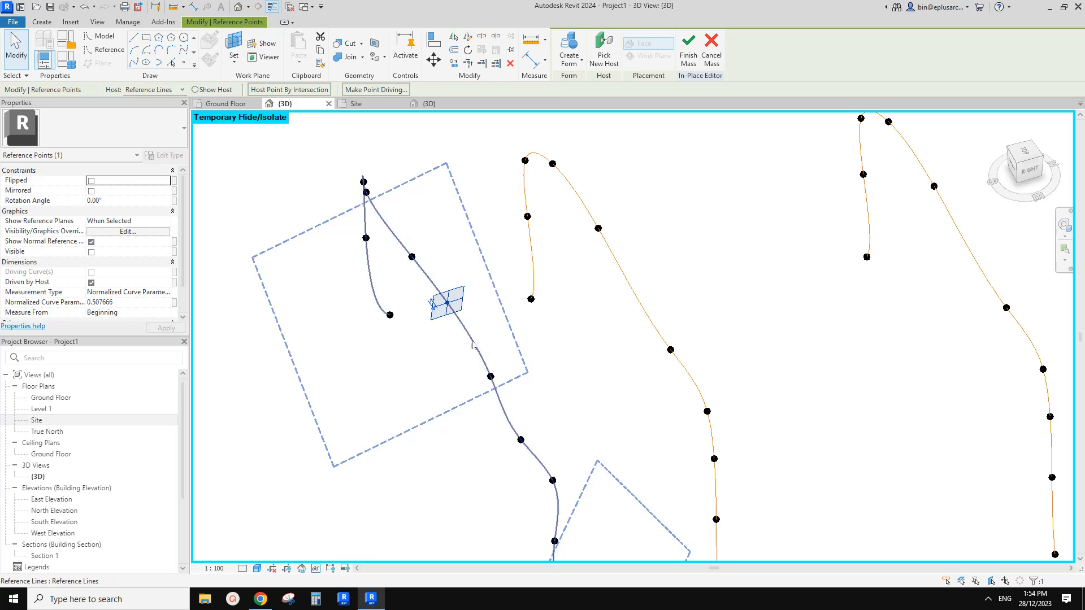
scroll(525, 354, down, 1)
middle_drag(525, 354, 466, 330)
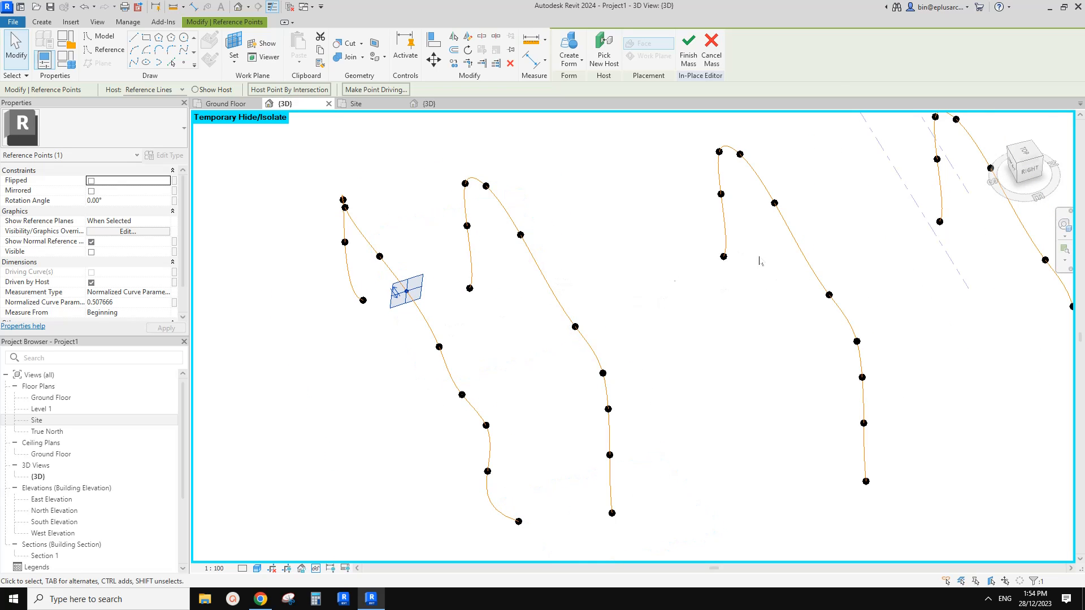
scroll(438, 286, down, 8)
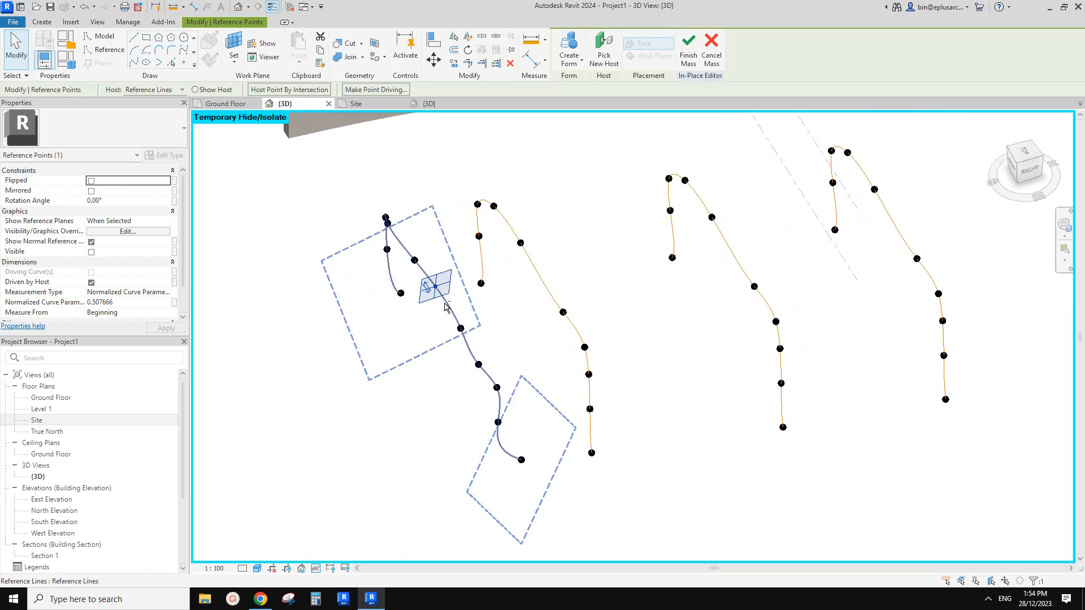
scroll(647, 349, up, 6)
scroll(605, 320, up, 5)
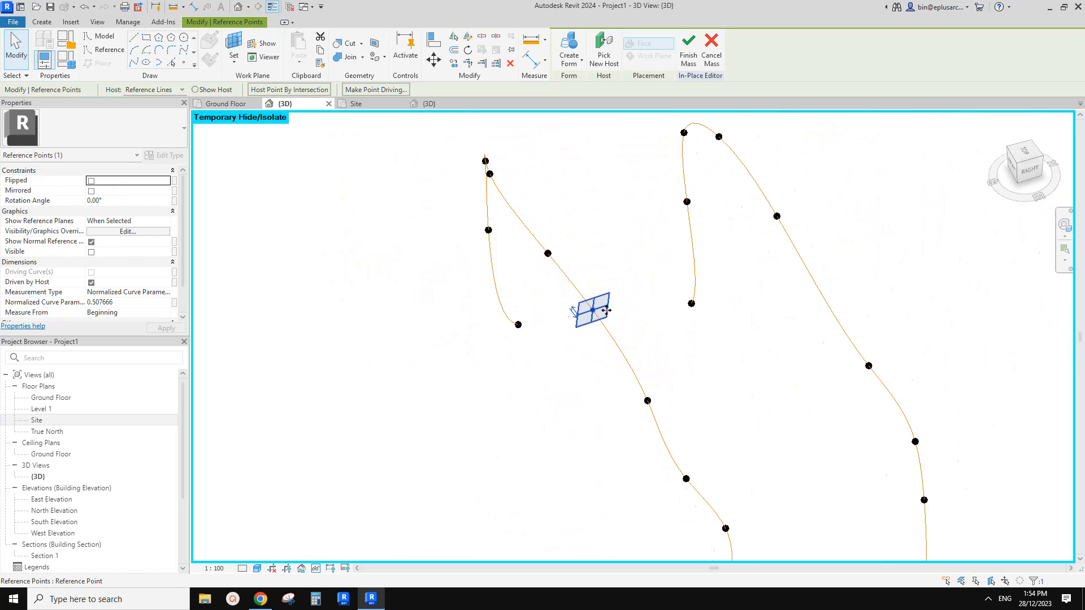
drag(567, 262, 565, 261)
shift+middle_drag(486, 308, 505, 307)
click(373, 89)
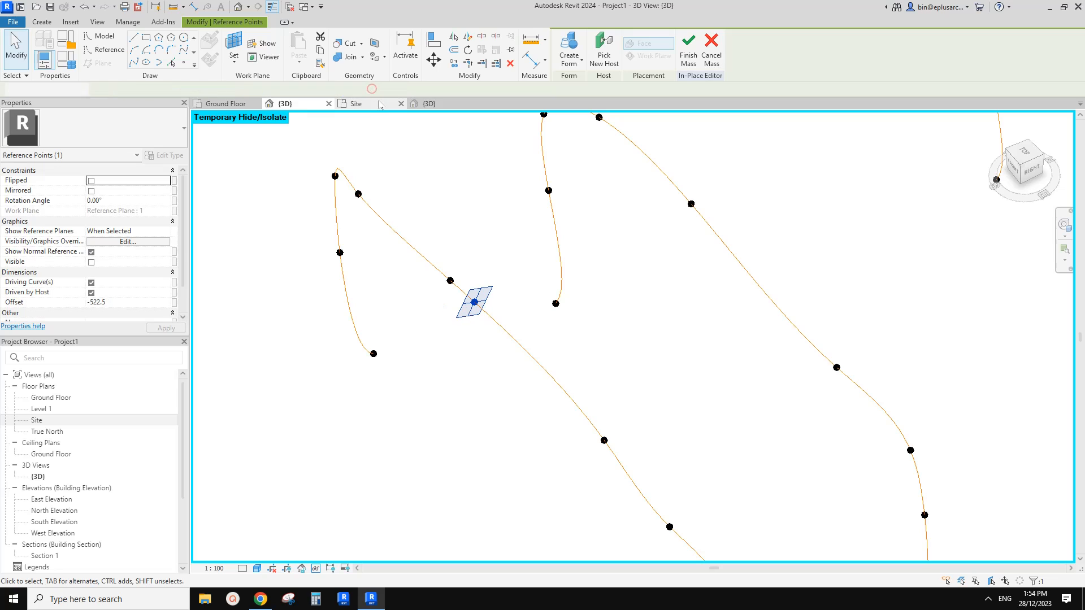
key(Escape)
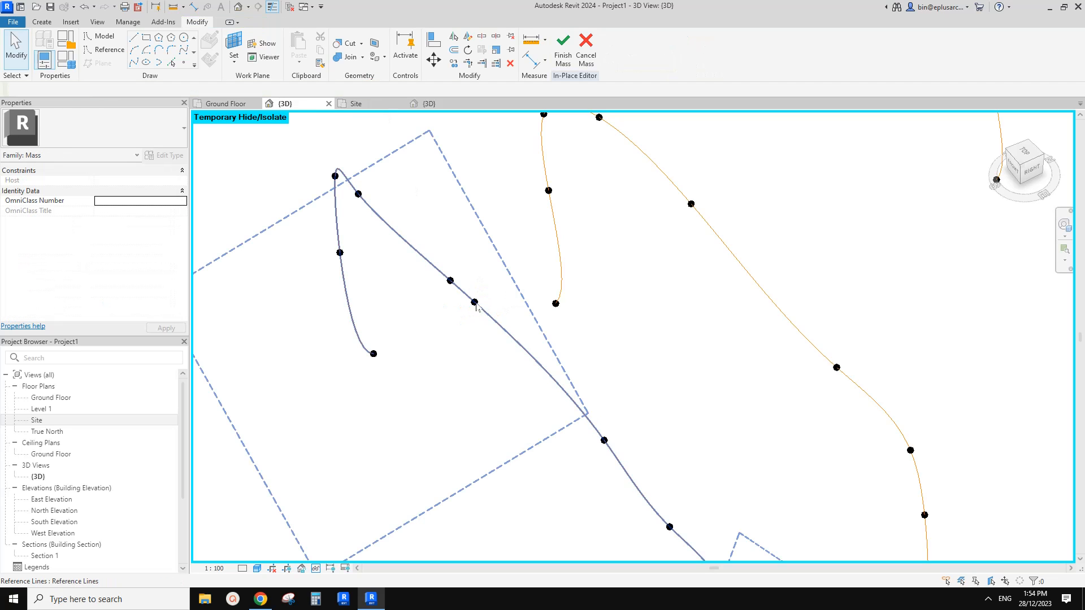
Select the new driving roof point of the first profile and nudge it to refine the curve.
shift+middle_drag(474, 305, 473, 303)
click(474, 302)
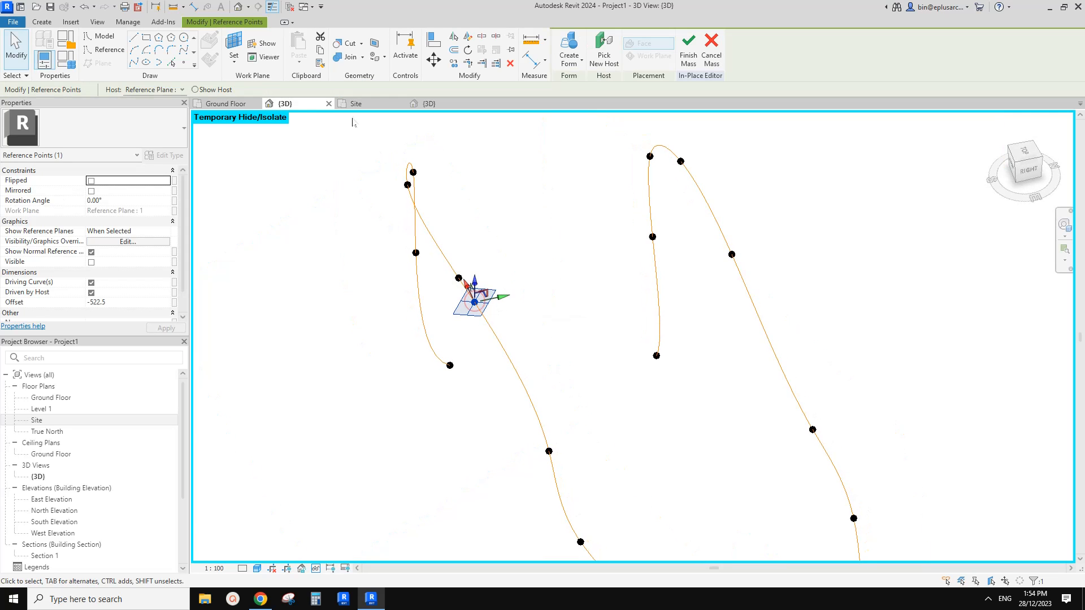
shift+middle_drag(502, 237, 419, 289)
drag(419, 330, 434, 314)
scroll(438, 300, down, 2)
shift+middle_drag(437, 296, 428, 231)
click(490, 291)
scroll(489, 291, down, 1)
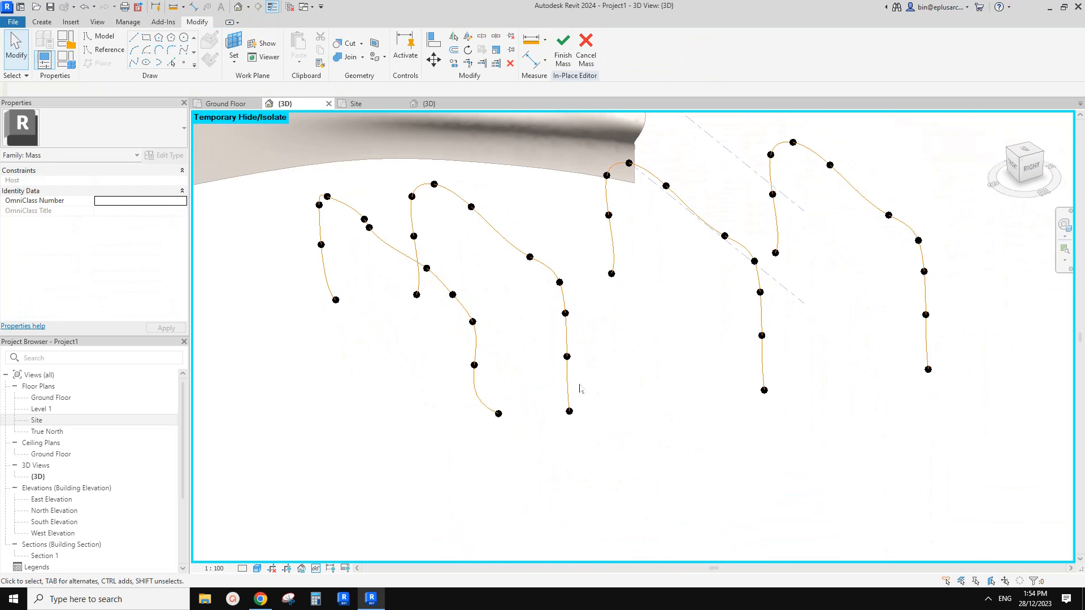
Try to remove the middle point of the third profile's far leg.
scroll(581, 388, up, 2)
shift+middle_drag(582, 388, 510, 391)
middle_drag(644, 322, 588, 337)
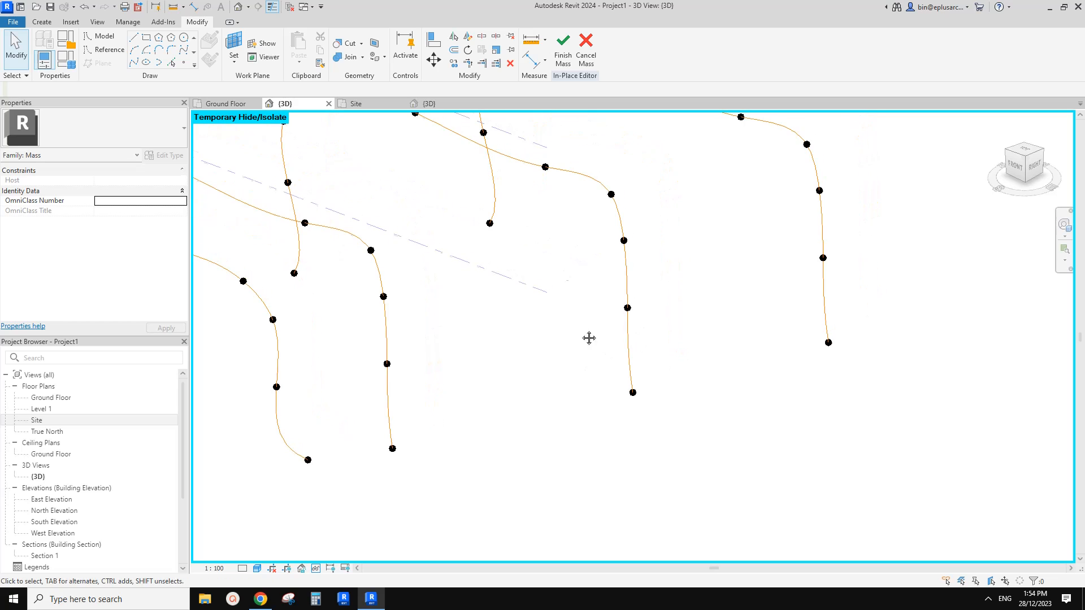
drag(635, 318, 637, 324)
middle_drag(680, 294, 633, 338)
key(Delete)
key(ctrl+z)
scroll(625, 321, down, 1)
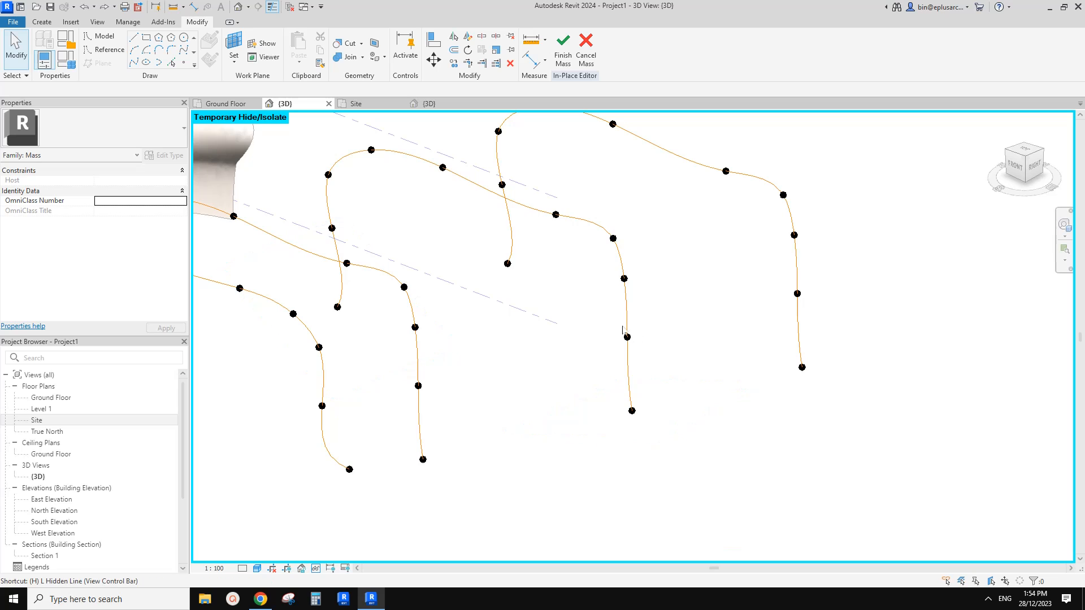
drag(640, 351, 637, 348)
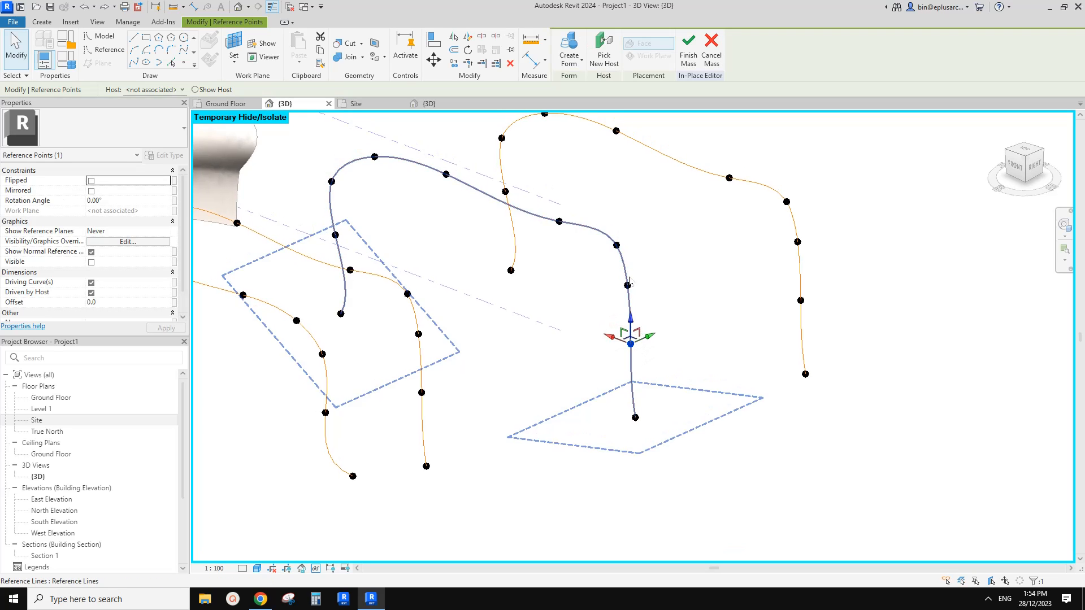
middle_drag(627, 328, 637, 338)
drag(605, 281, 643, 305)
middle_drag(646, 305, 642, 315)
key(Delete)
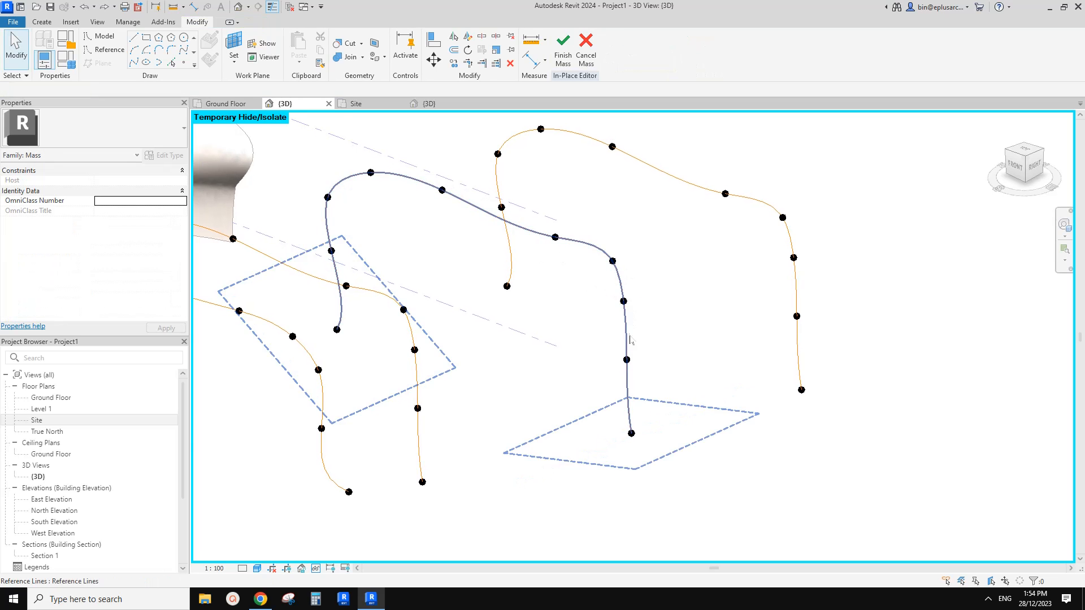
shift+middle_drag(650, 351, 676, 369)
middle_drag(707, 295, 687, 357)
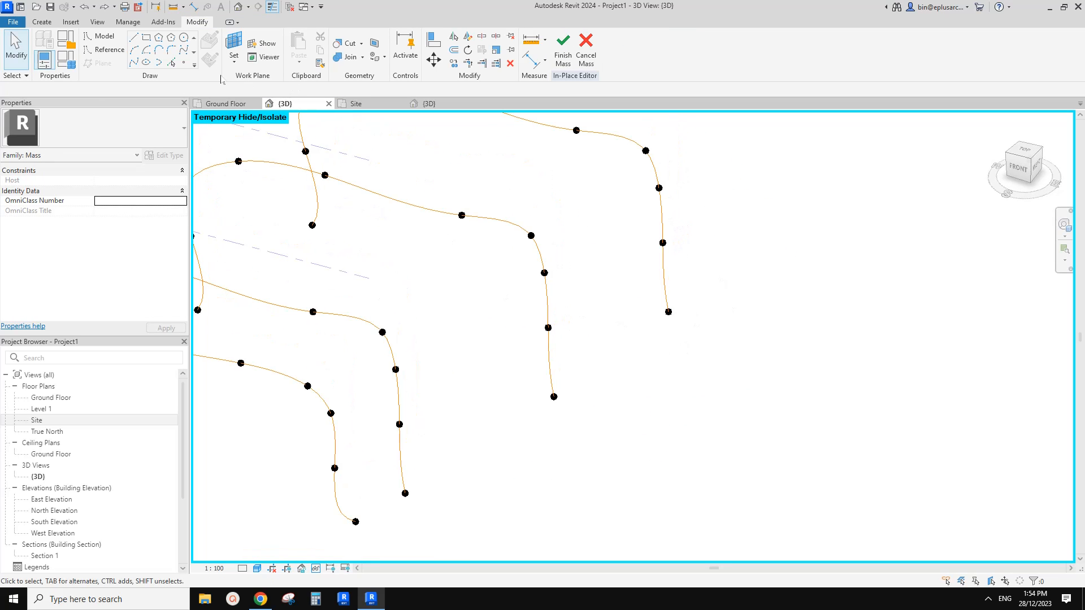
Place a reference point on the lower part of the third profile's far leg and make it driving.
click(183, 62)
scroll(605, 387, up, 2)
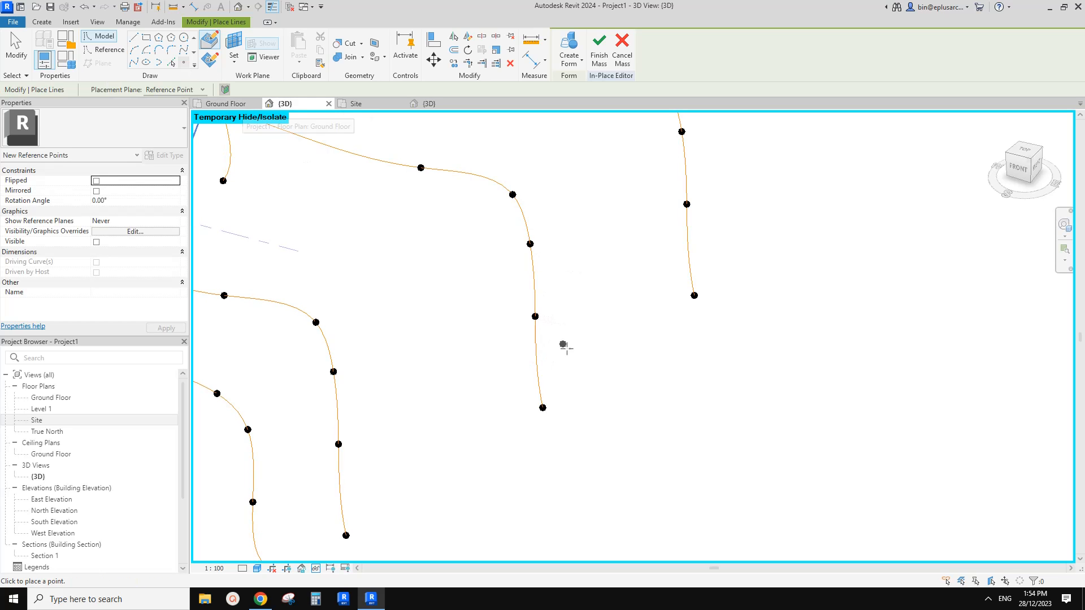
click(551, 366)
key(Escape)
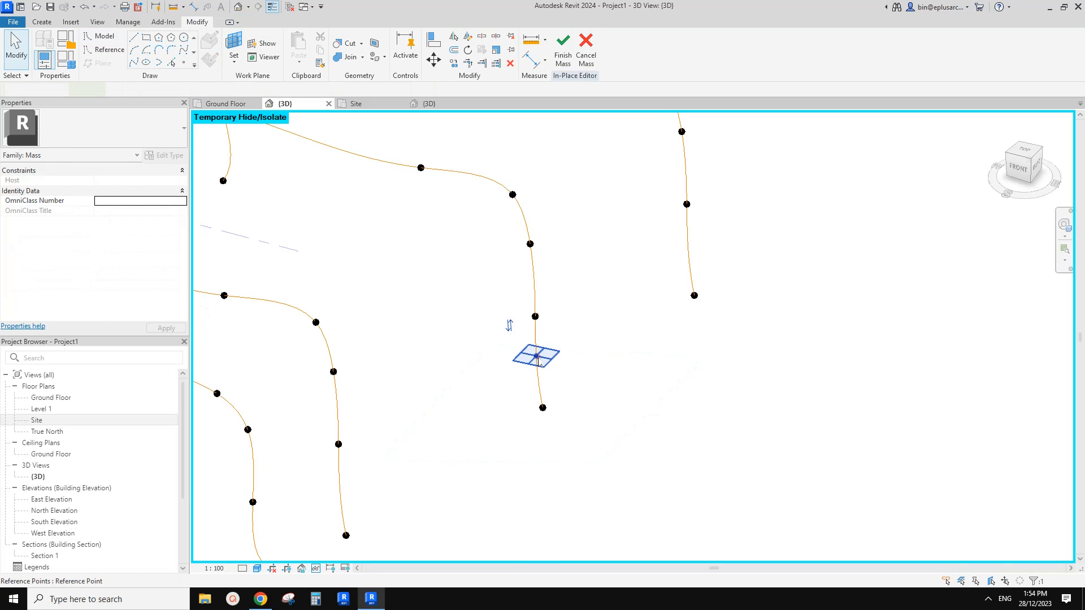
click(364, 90)
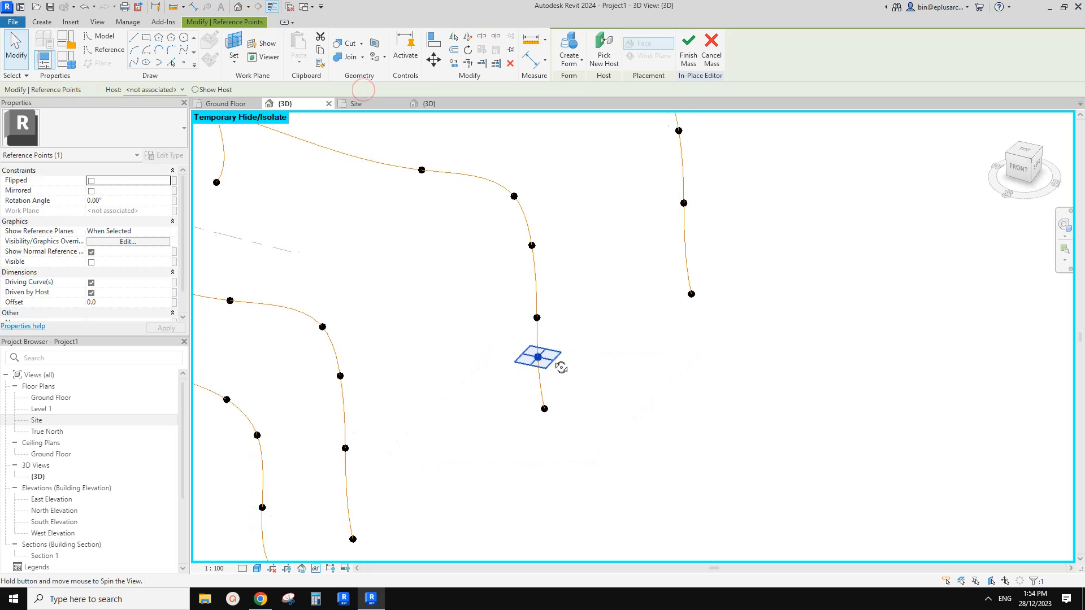
key(Escape)
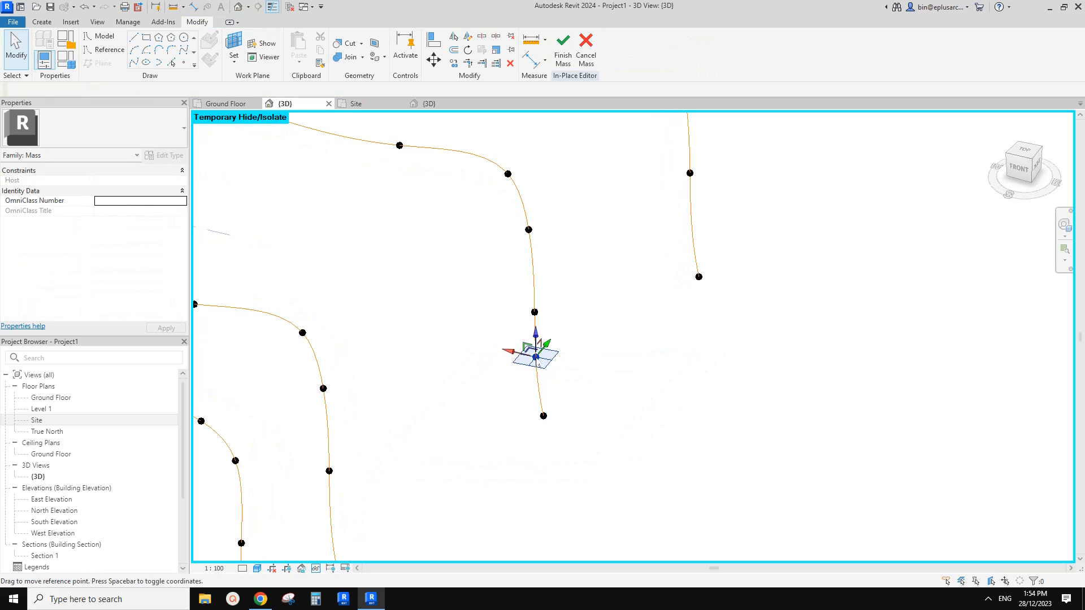
Push the new driving point on the third profile's far leg slightly outward.
click(537, 361)
shift+middle_drag(538, 365, 592, 376)
drag(509, 357, 529, 355)
click(565, 250)
Reset the temporary hide so the second mass form is displayed together with its profiles.
scroll(554, 231, down, 4)
middle_drag(502, 226, 393, 206)
key(h)
key(r)
scroll(484, 247, down, 2)
scroll(454, 264, up, 1)
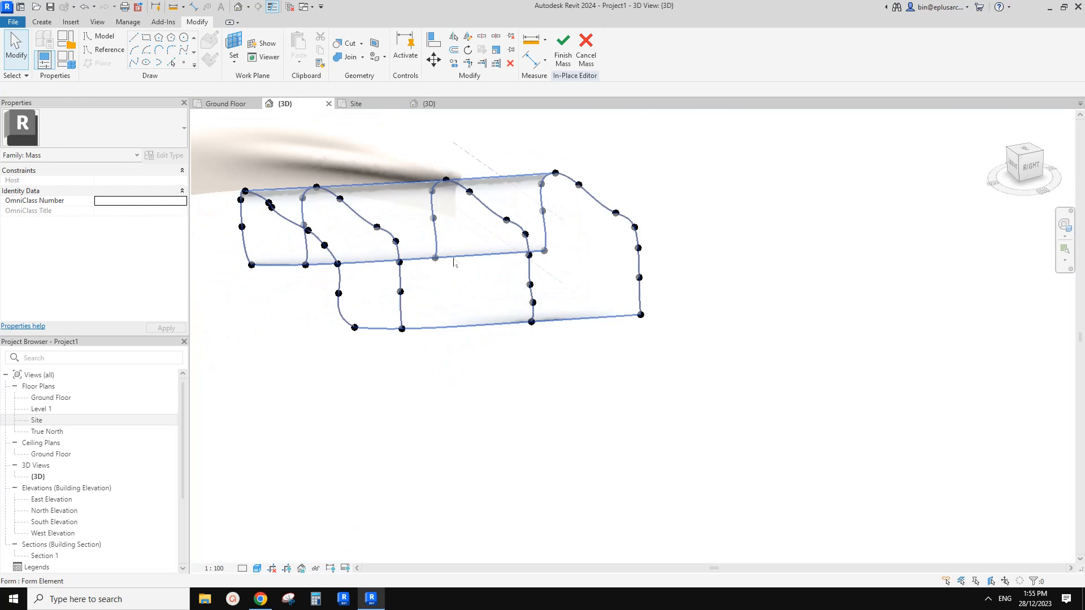
Examine the reshaped second mass from several sides, with its second profile selected.
shift+middle_drag(453, 263, 377, 220)
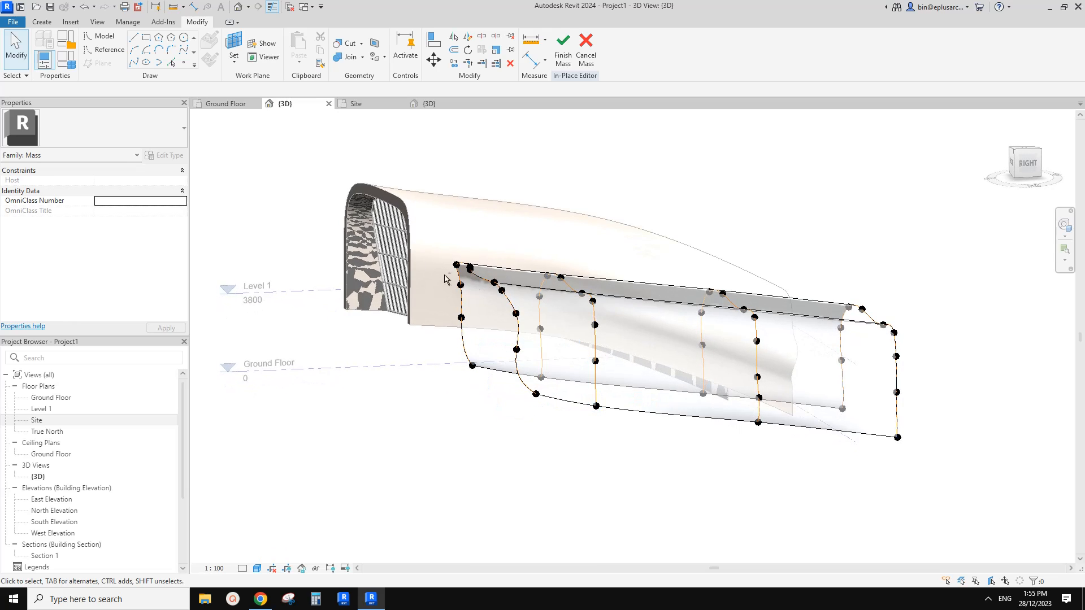
shift+middle_drag(444, 278, 494, 407)
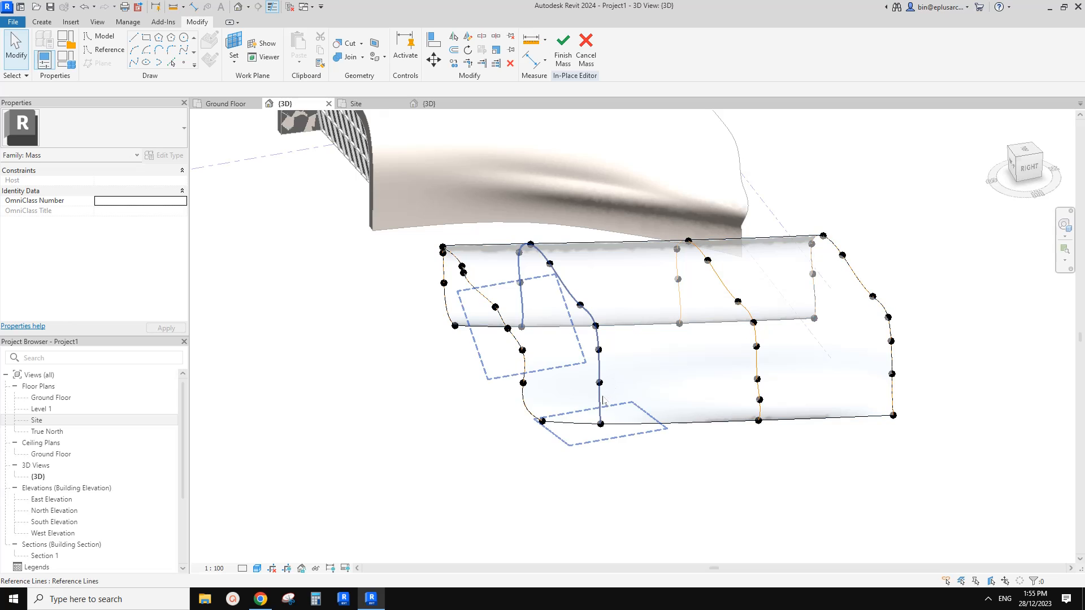
shift+middle_drag(602, 400, 282, 266)
click(520, 273)
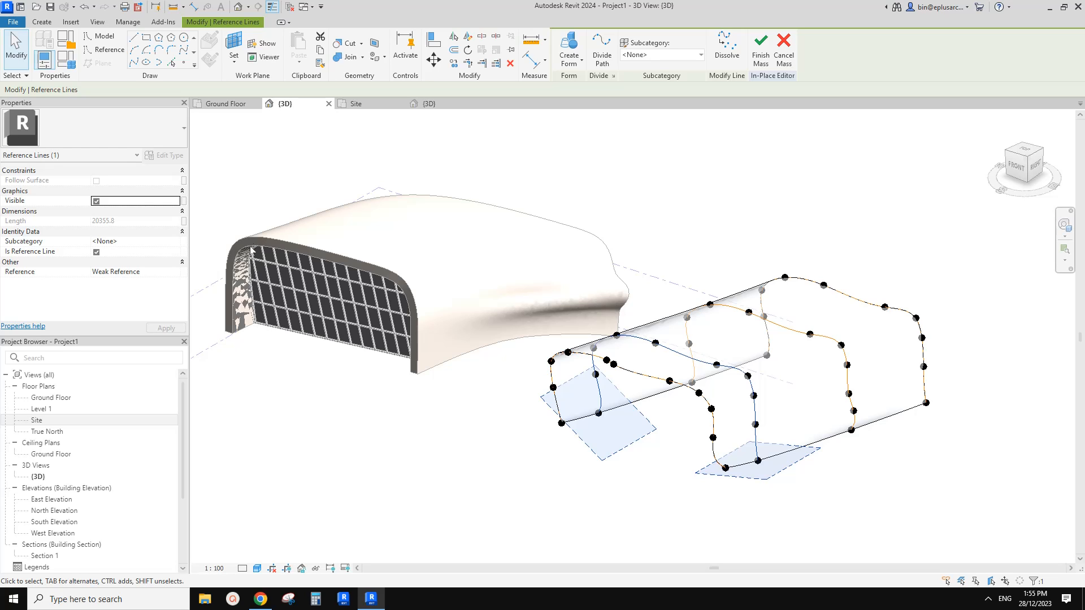
shift+middle_drag(596, 348, 625, 380)
scroll(613, 321, up, 1)
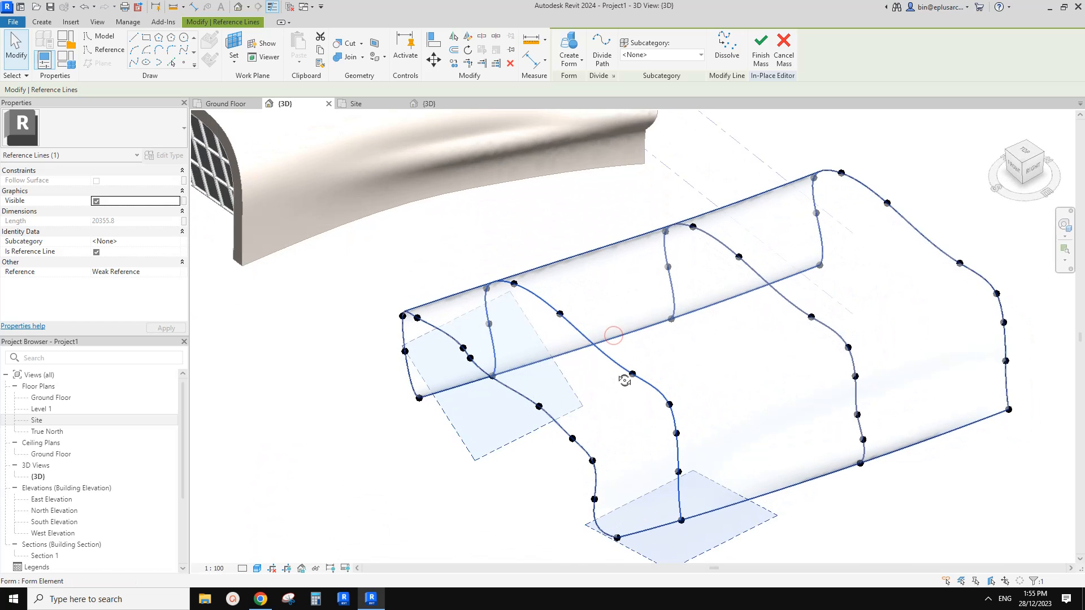
shift+middle_drag(523, 276, 520, 416)
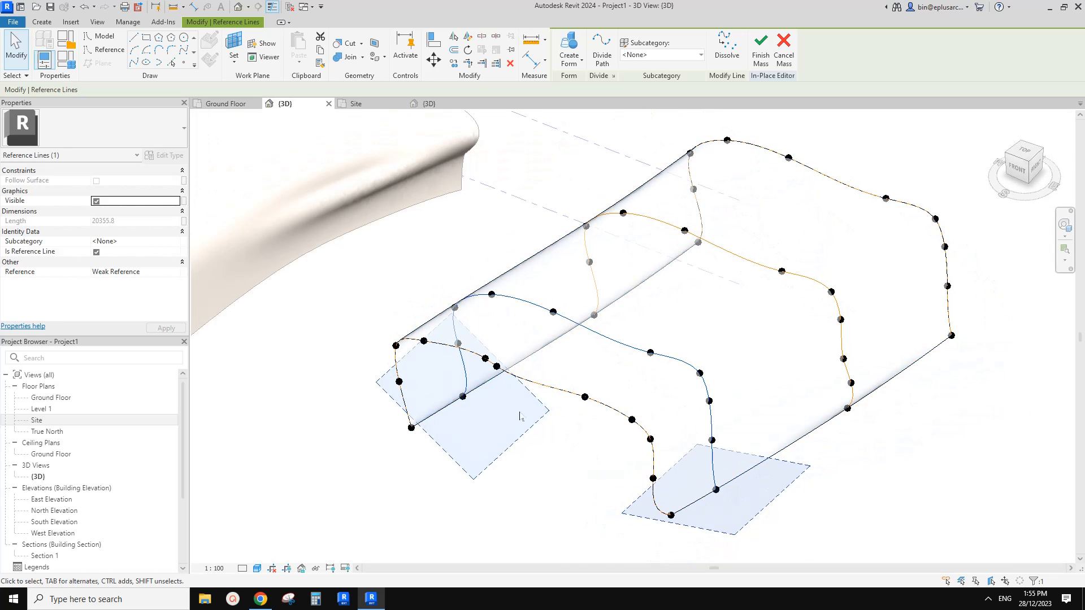
Connect the two base points of the second profile with a straight reference line.
key(Escape)
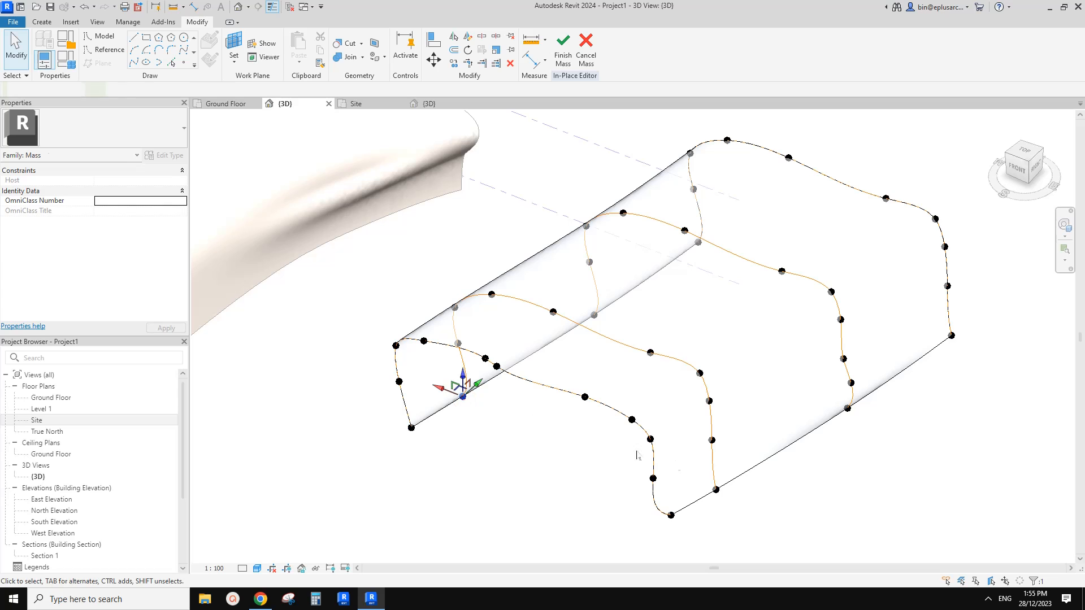
ctrl+click(717, 490)
click(135, 63)
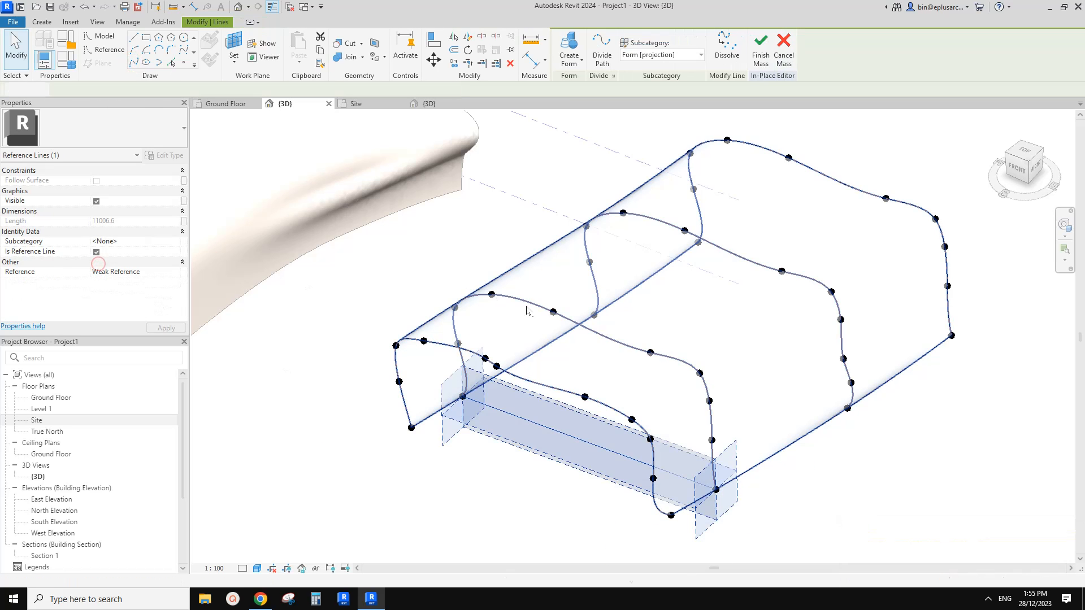
key(Escape)
Create a form from the second profile and its base reference line.
shift+middle_drag(612, 352, 581, 314)
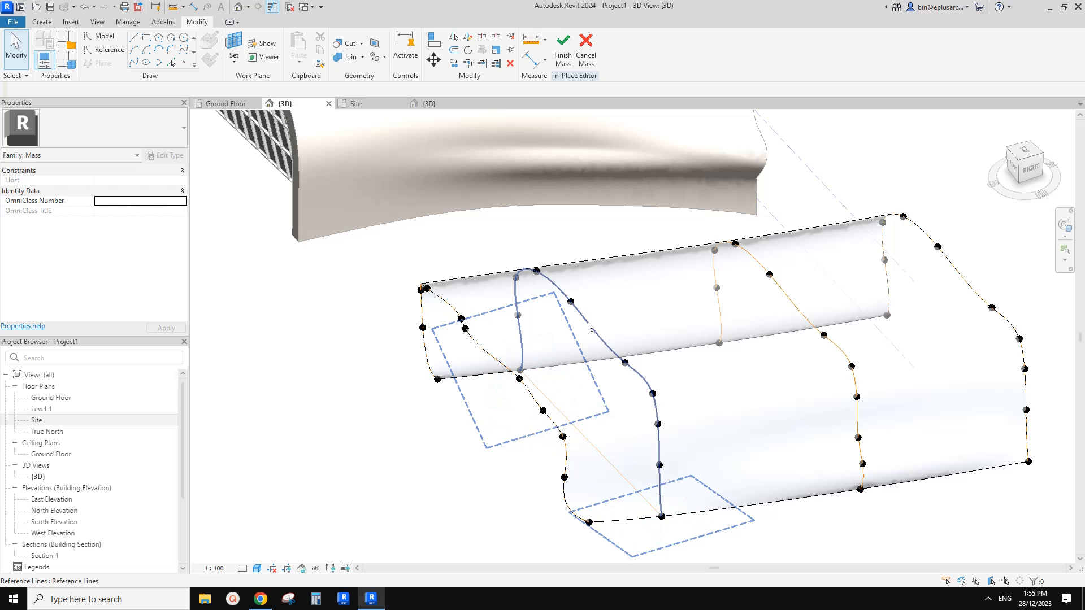
click(587, 323)
key(Escape)
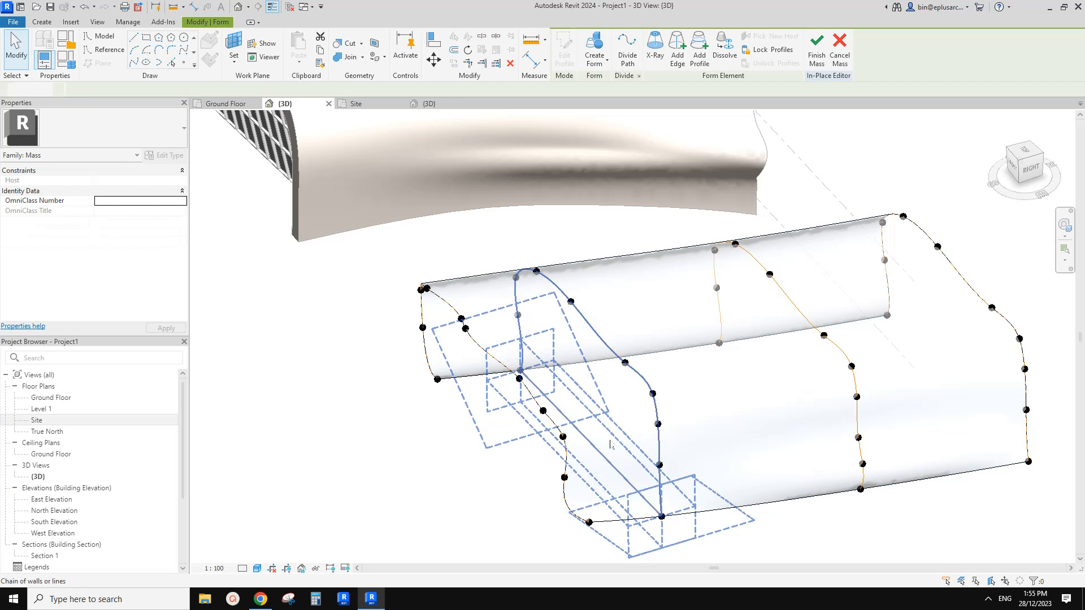
shift+middle_drag(575, 429, 624, 352)
click(496, 370)
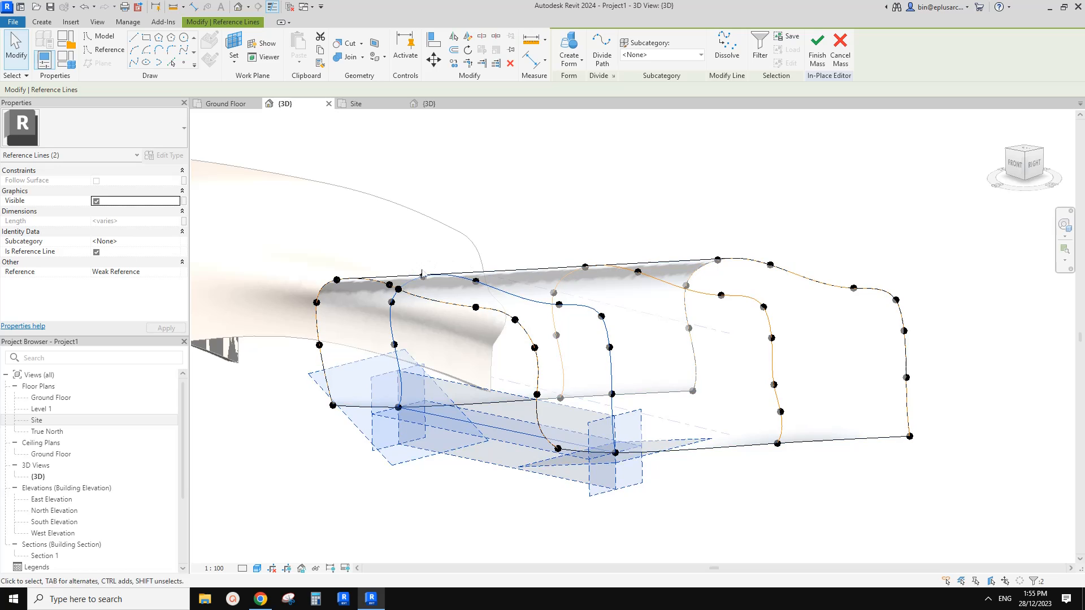
middle_drag(421, 266, 421, 279)
click(572, 56)
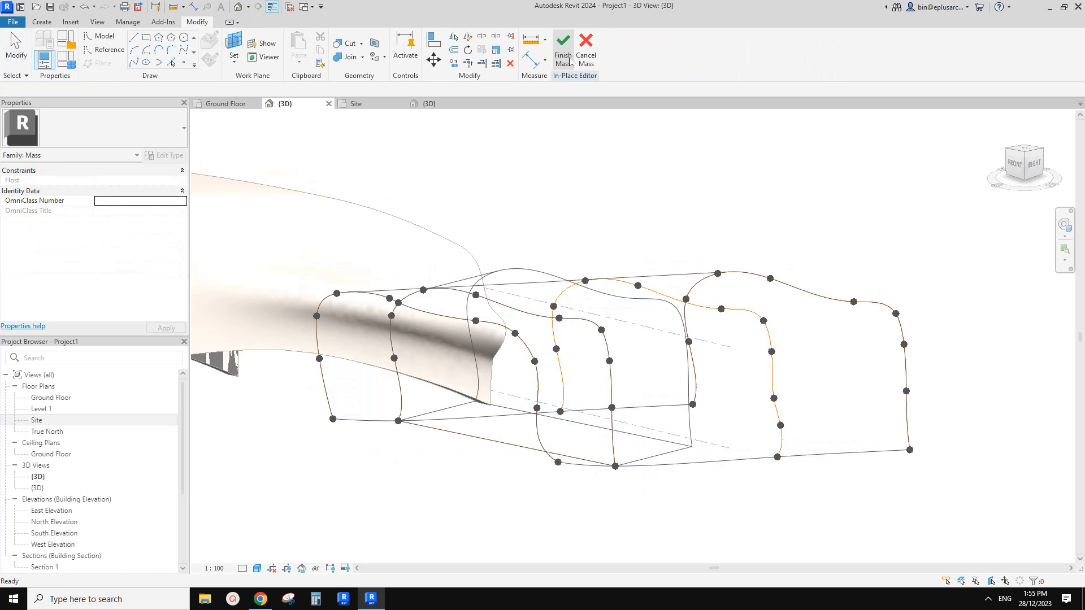
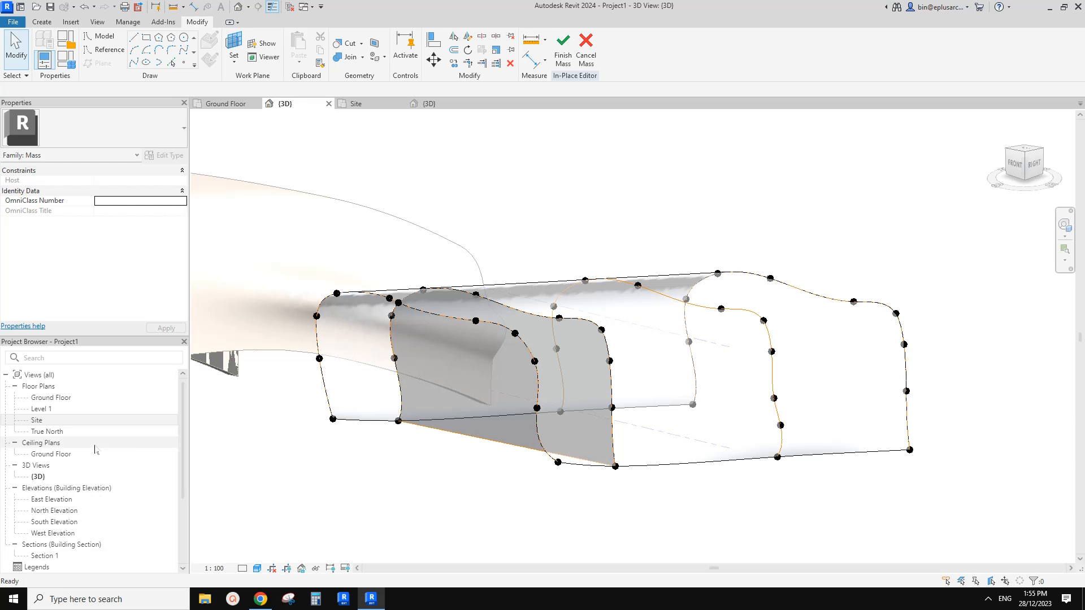
Divide the surface of the form built from the second profile into a UV grid.
middle_drag(361, 365, 452, 420)
click(537, 413)
shift+middle_drag(537, 413, 475, 362)
click(638, 64)
click(534, 375)
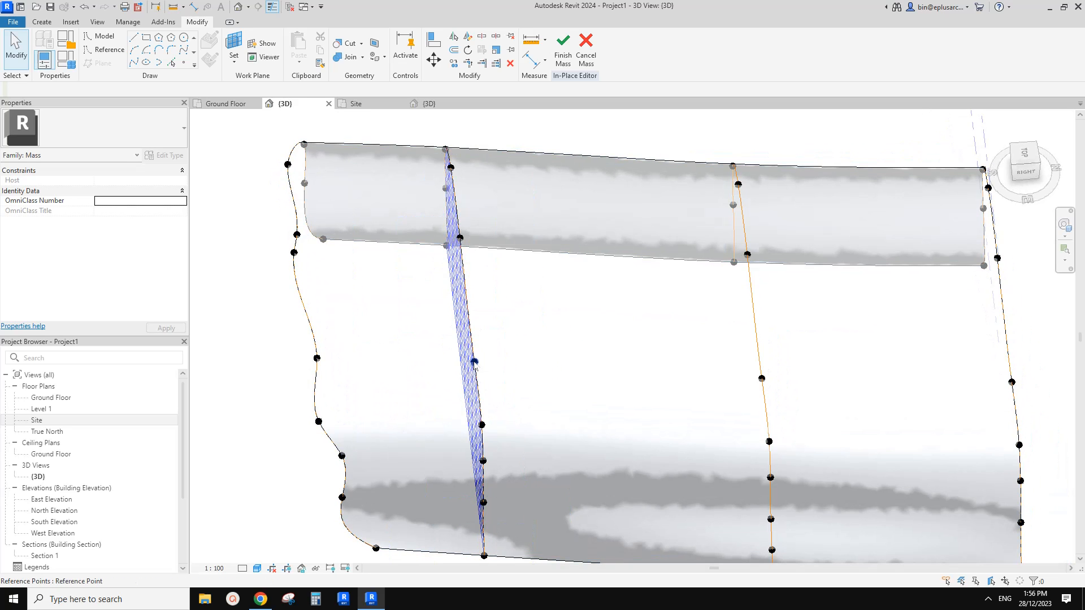
Try to move a middle point of the second profile about 398 mm toward the mass's front profile.
click(473, 362)
drag(494, 362, 479, 367)
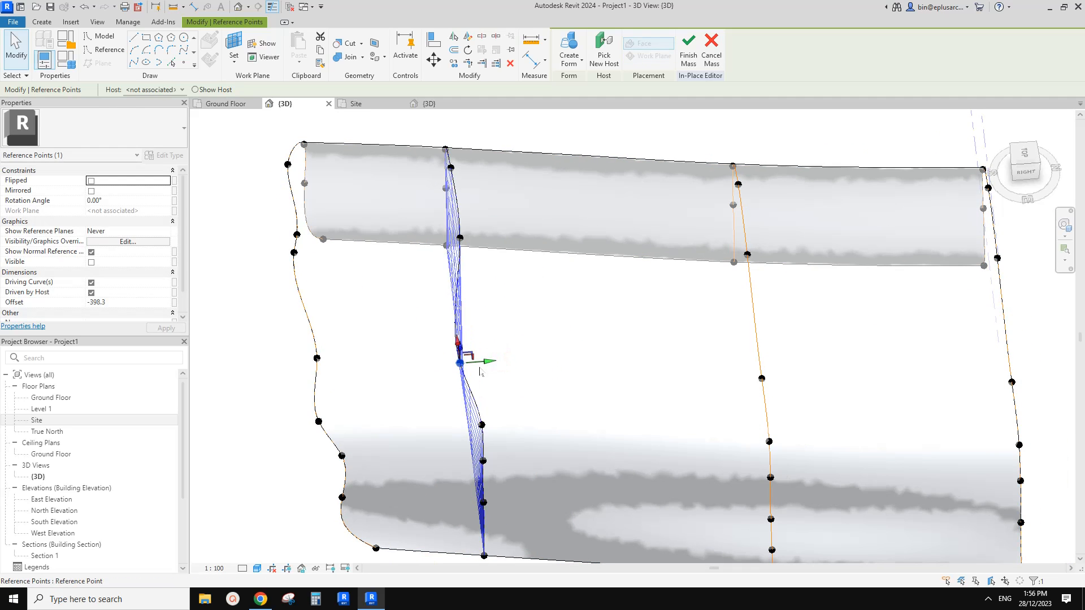
shift+middle_drag(480, 372, 434, 328)
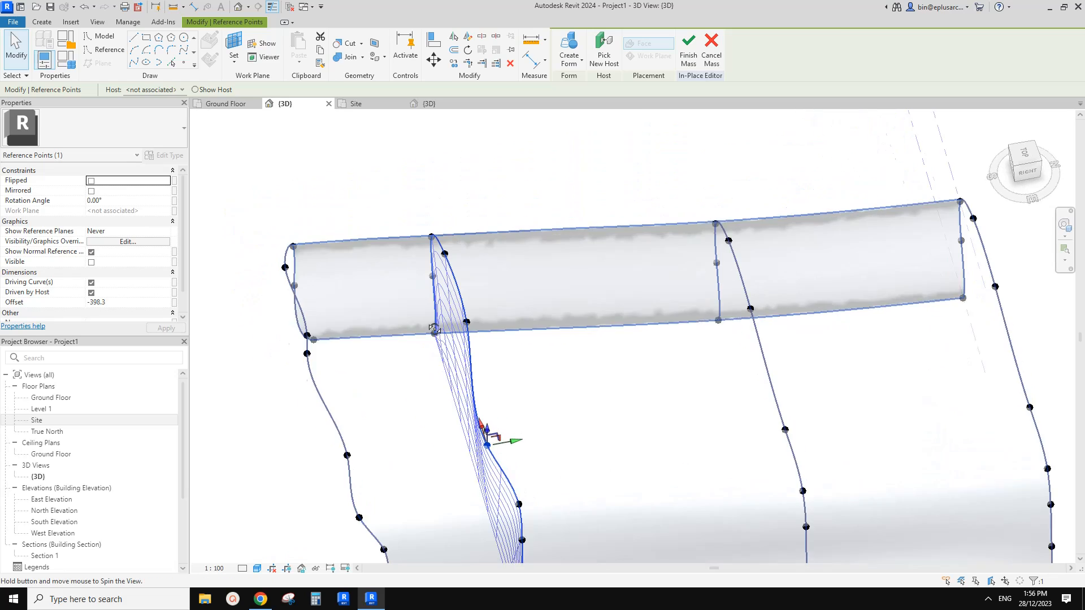
scroll(451, 251, up, 1)
click(450, 265)
key(Escape)
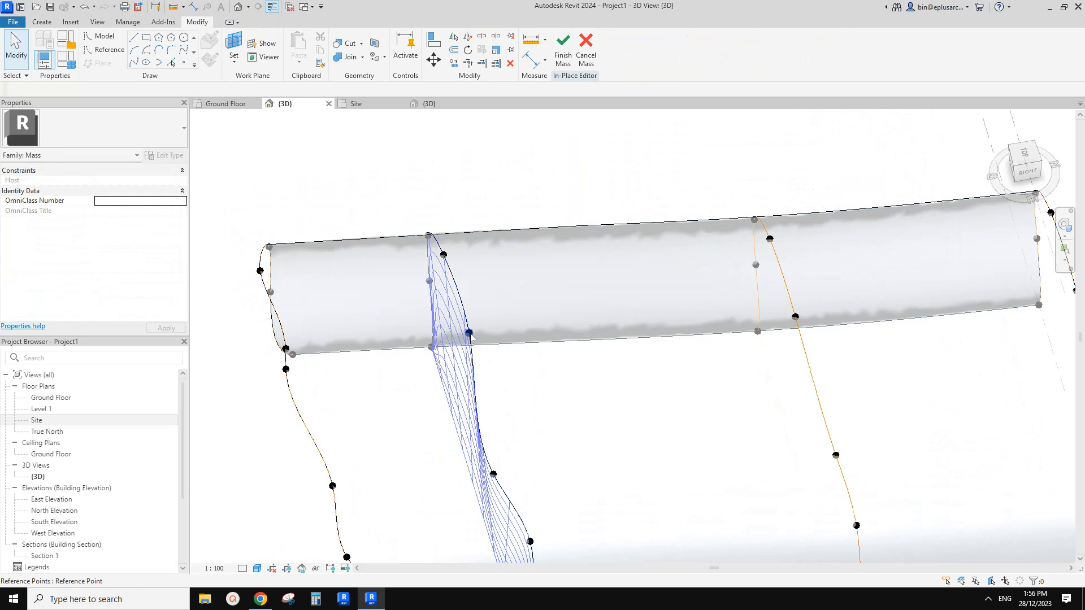
key(Tab)
key(Tab)
shift+middle_drag(472, 337, 616, 370)
shift+middle_drag(548, 389, 495, 389)
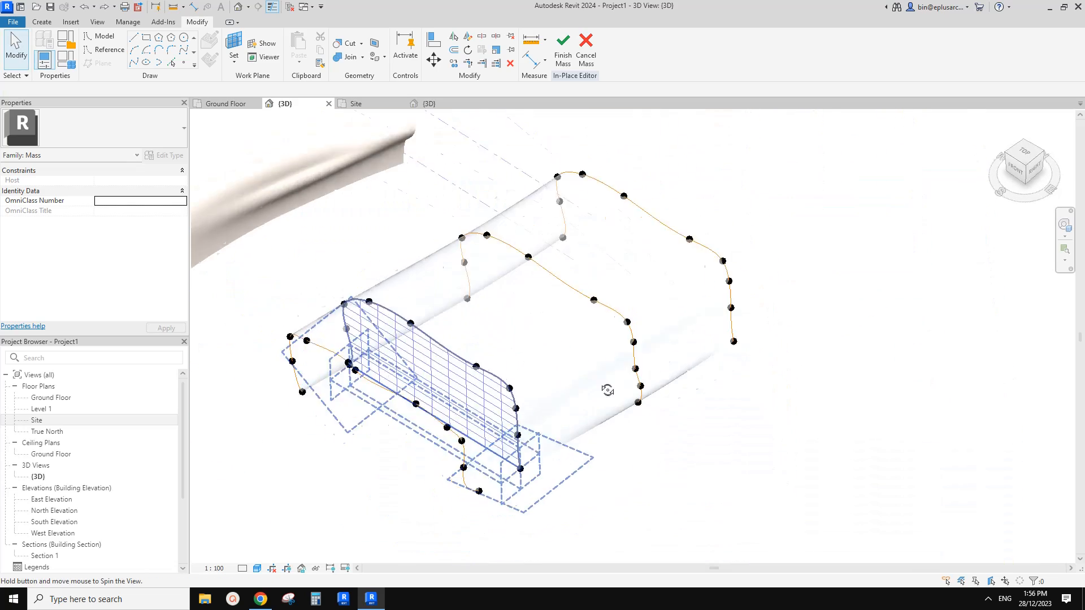
Set the divided surface's grid to fixed numbers of 5 in U and 20 in V.
scroll(437, 306, up, 5)
middle_drag(374, 358, 404, 363)
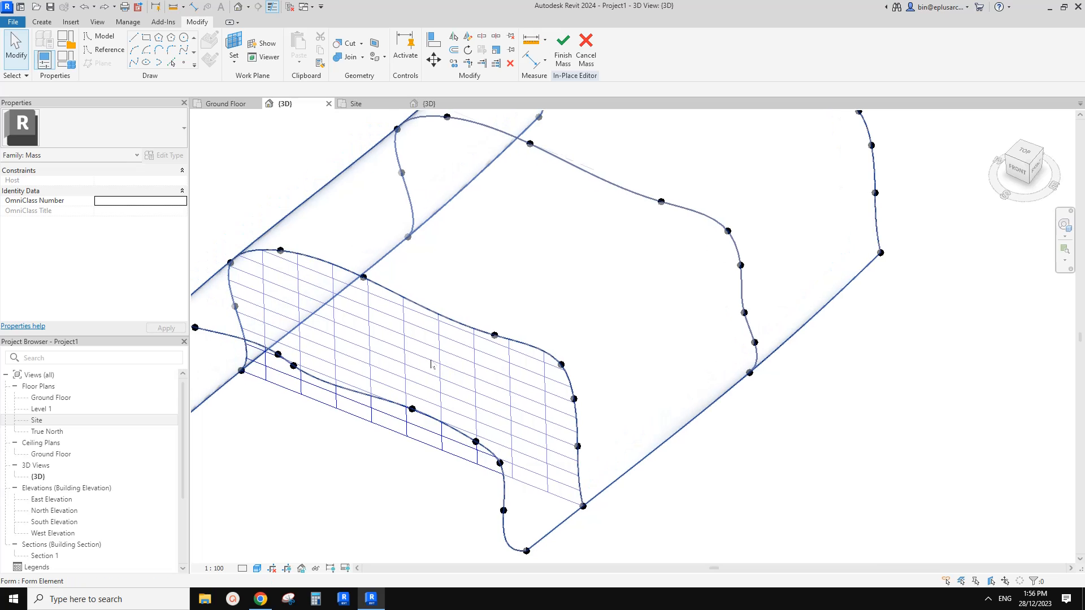
shift+middle_drag(476, 372, 427, 428)
click(381, 400)
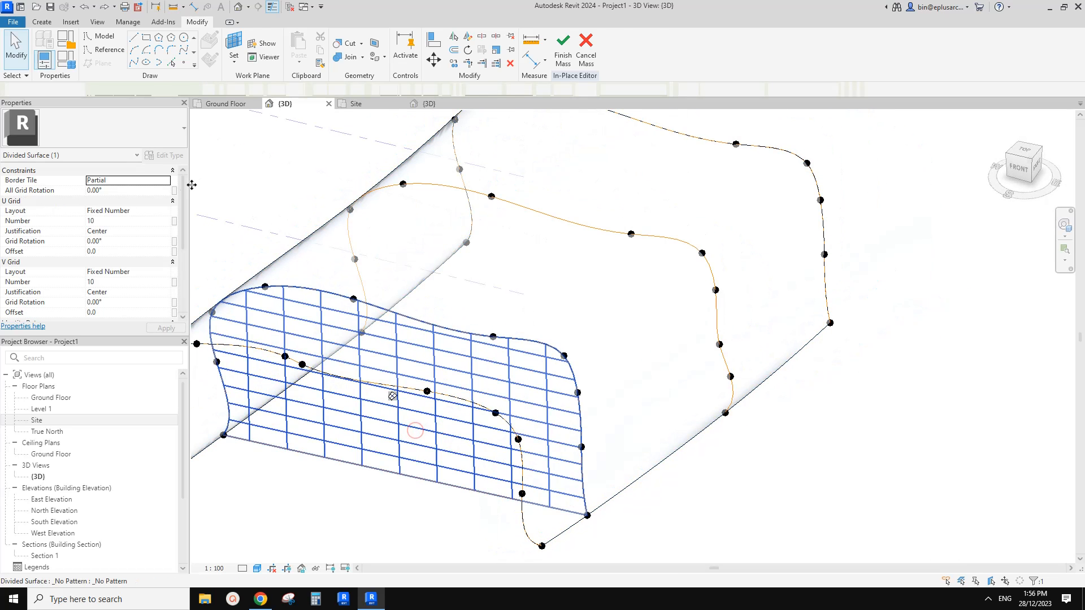
click(140, 192)
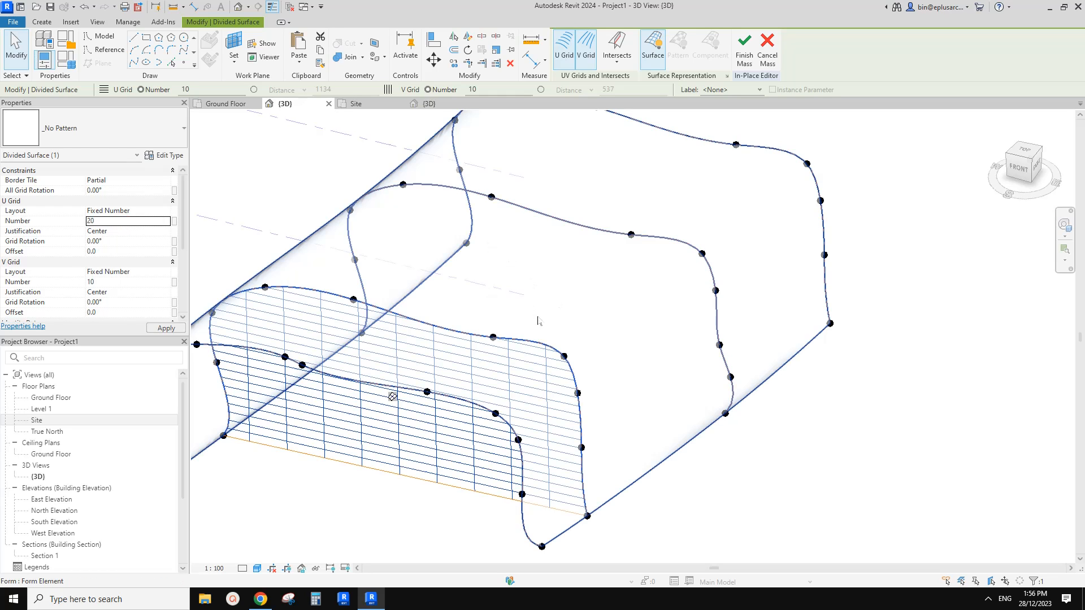
click(132, 225)
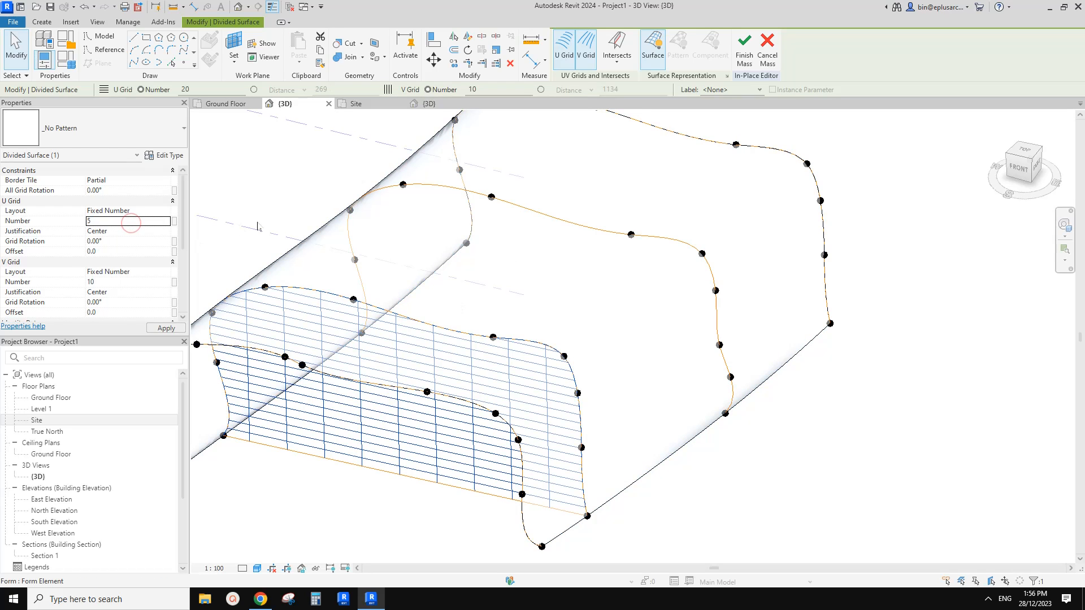
text(5)
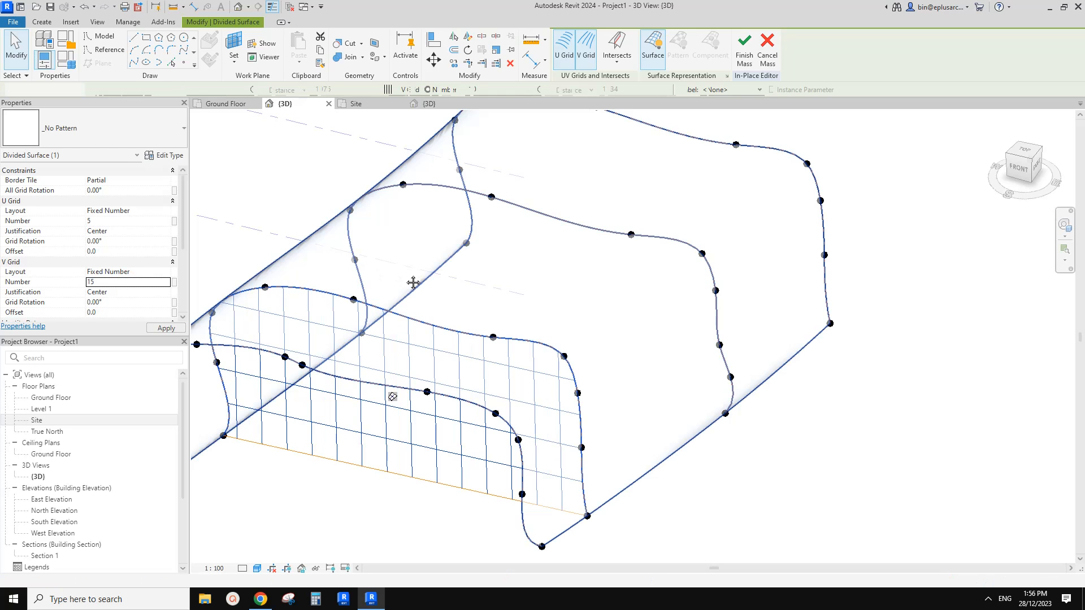
scroll(412, 296, down, 1)
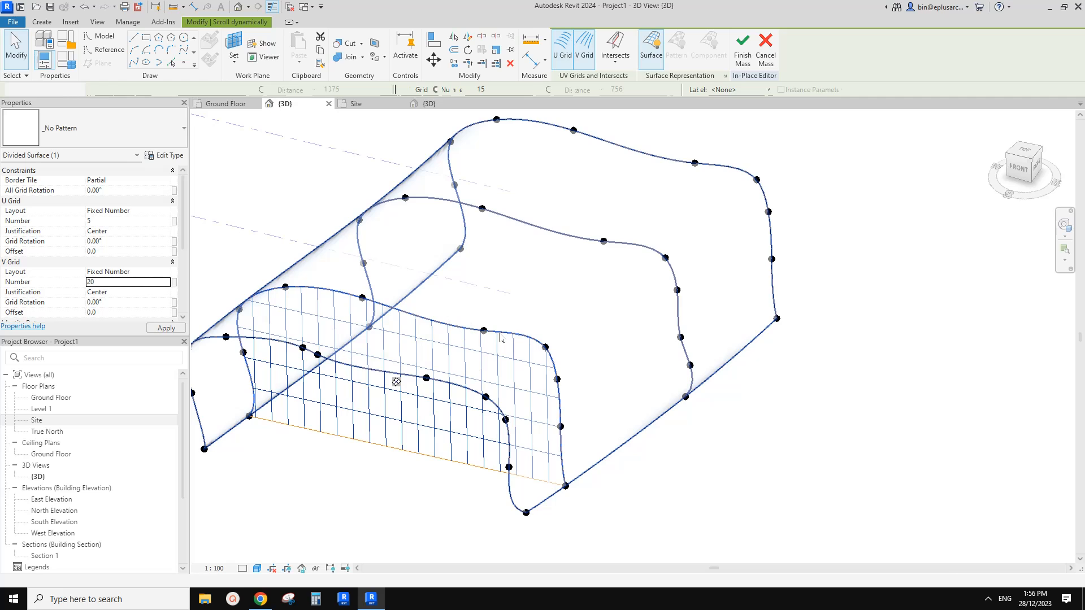
scroll(499, 337, up, 2)
shift+middle_drag(499, 338, 520, 295)
scroll(445, 360, down, 3)
shift+middle_drag(340, 327, 363, 316)
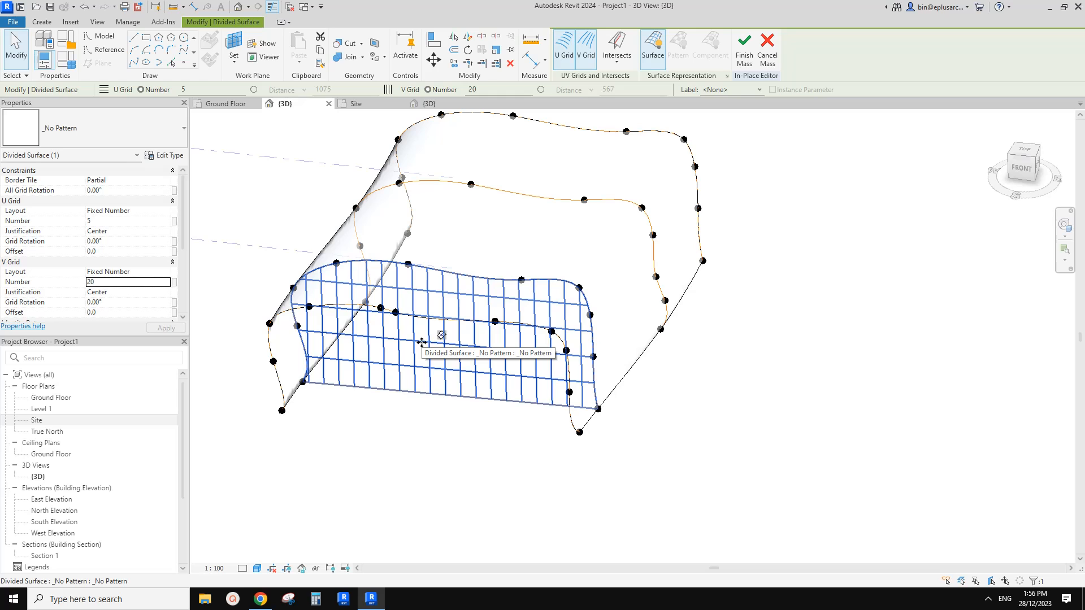
Move the second profile's upper-left point about 995 mm toward the mass's front profile.
shift+middle_drag(421, 342, 418, 261)
scroll(418, 261, up, 3)
click(419, 260)
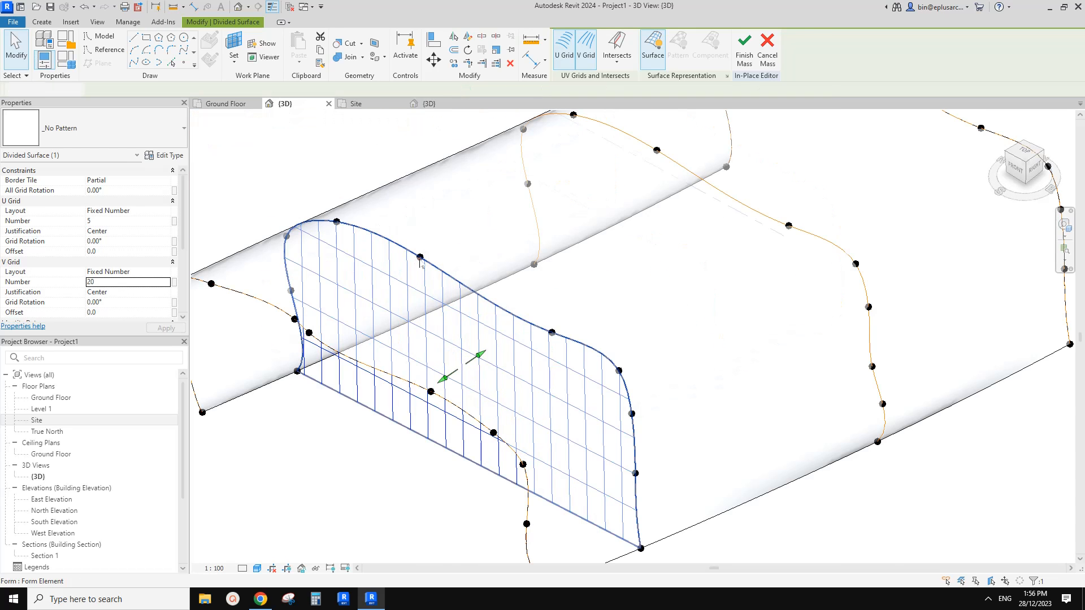
click(419, 259)
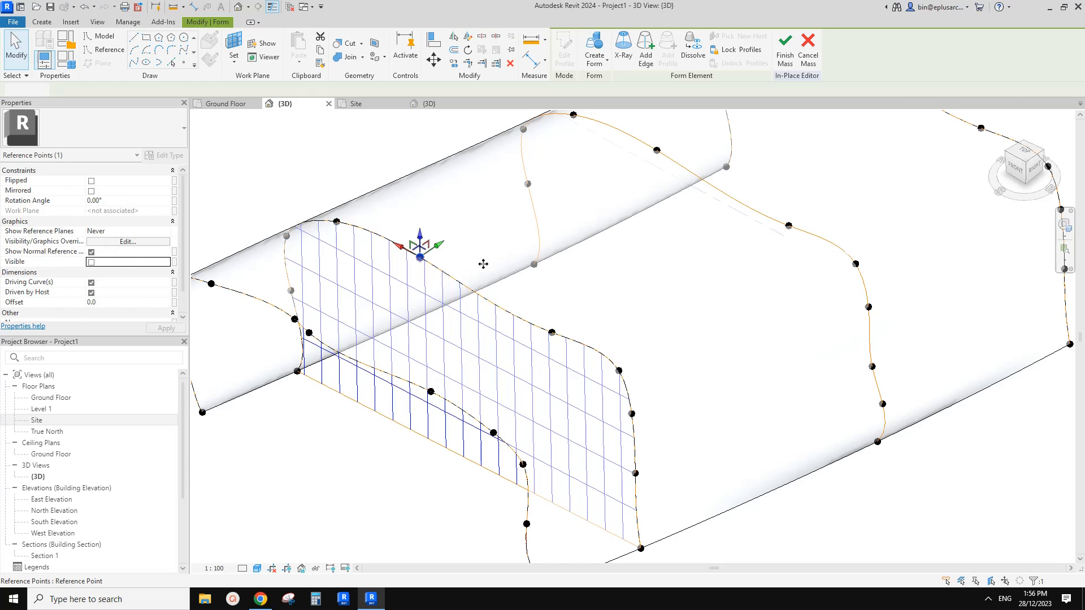
shift+middle_drag(484, 262, 451, 259)
drag(451, 258, 441, 261)
shift+middle_drag(442, 263, 521, 267)
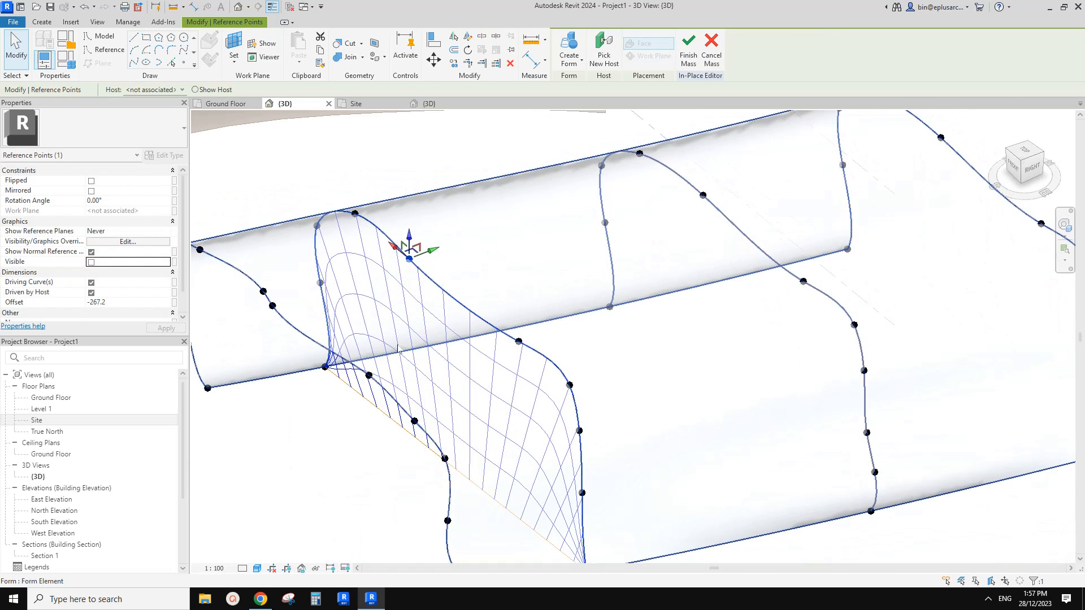
shift+middle_drag(421, 339, 448, 274)
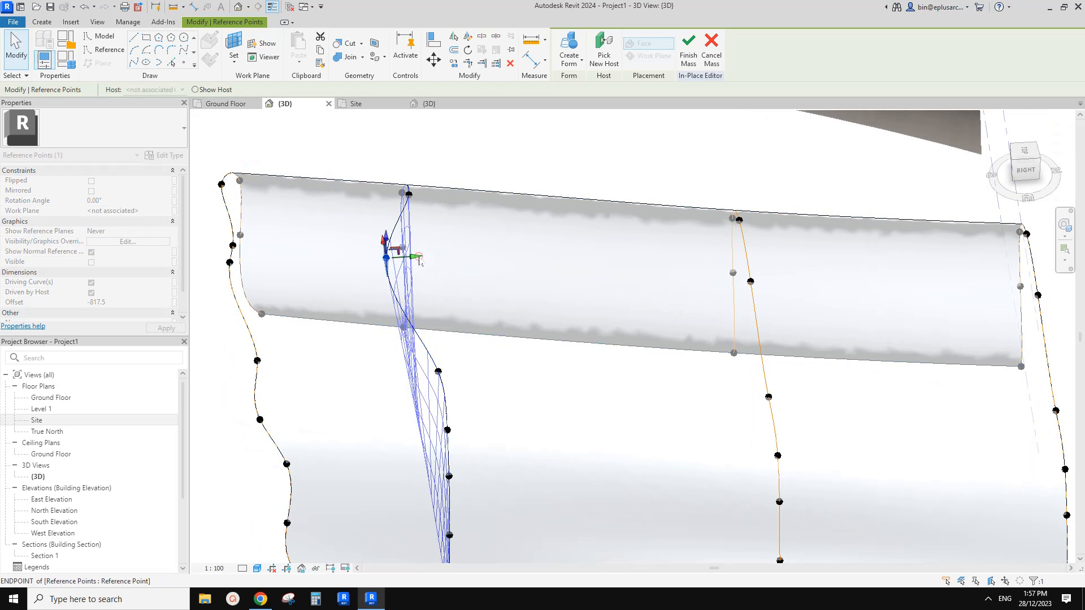
drag(421, 259, 407, 266)
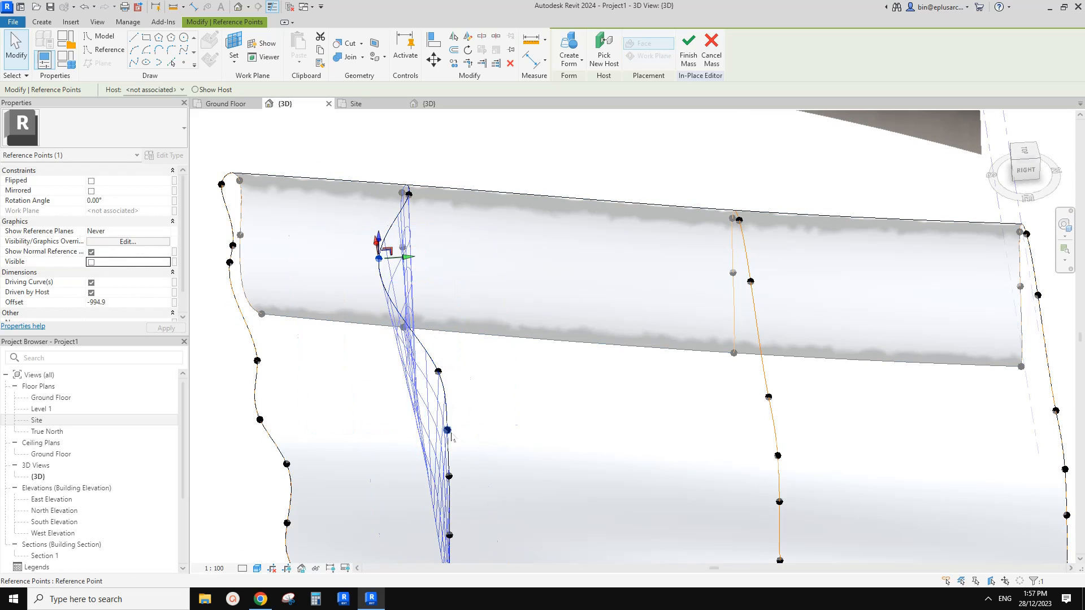
Move the second profile's upper-right corner point toward the rear of the mass to curve the closing surface.
drag(457, 437, 484, 430)
shift+middle_drag(485, 430, 501, 285)
key(Escape)
scroll(501, 288, down, 3)
shift+middle_drag(569, 296, 585, 143)
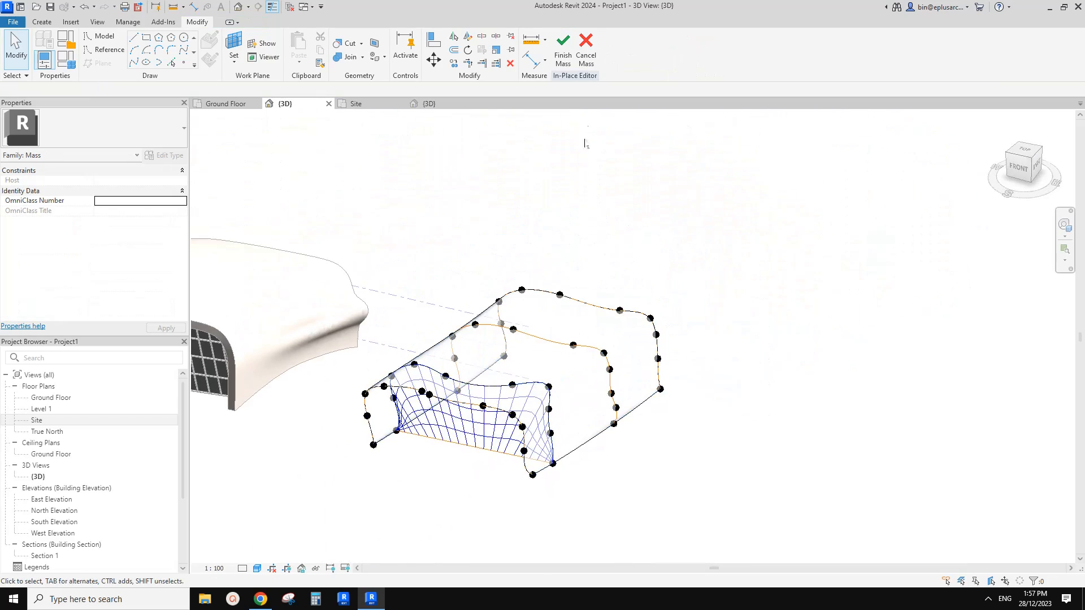
Finish editing the second mass and bring its gridded closing surface into view.
click(563, 59)
key(Escape)
scroll(479, 422, up, 3)
shift+middle_drag(480, 424, 544, 398)
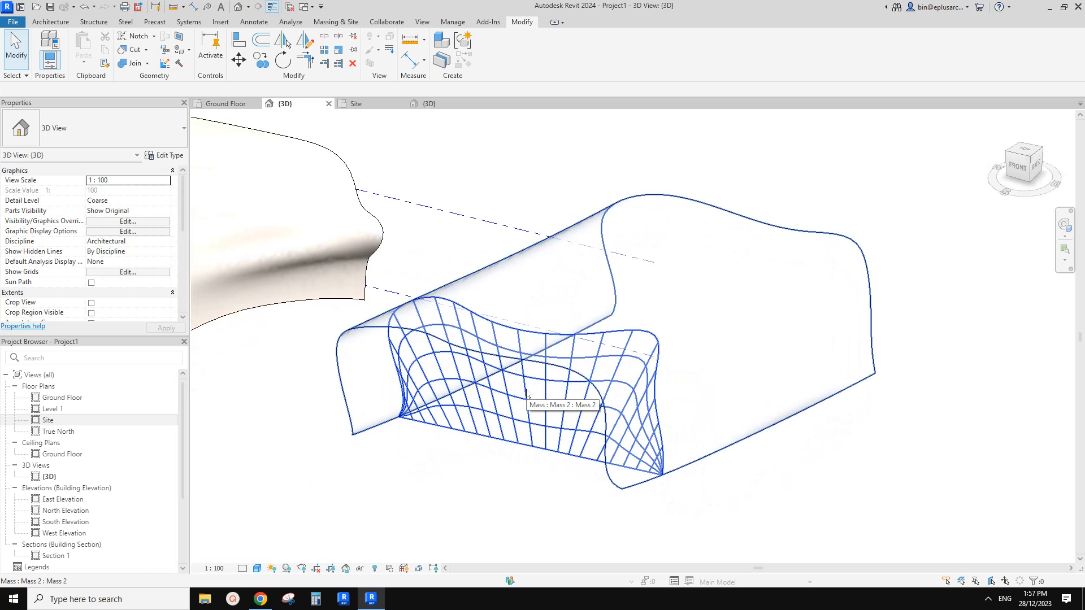
Edit the second mass in place to delete the divided surface from its closing form, and finish the mass.
click(527, 394)
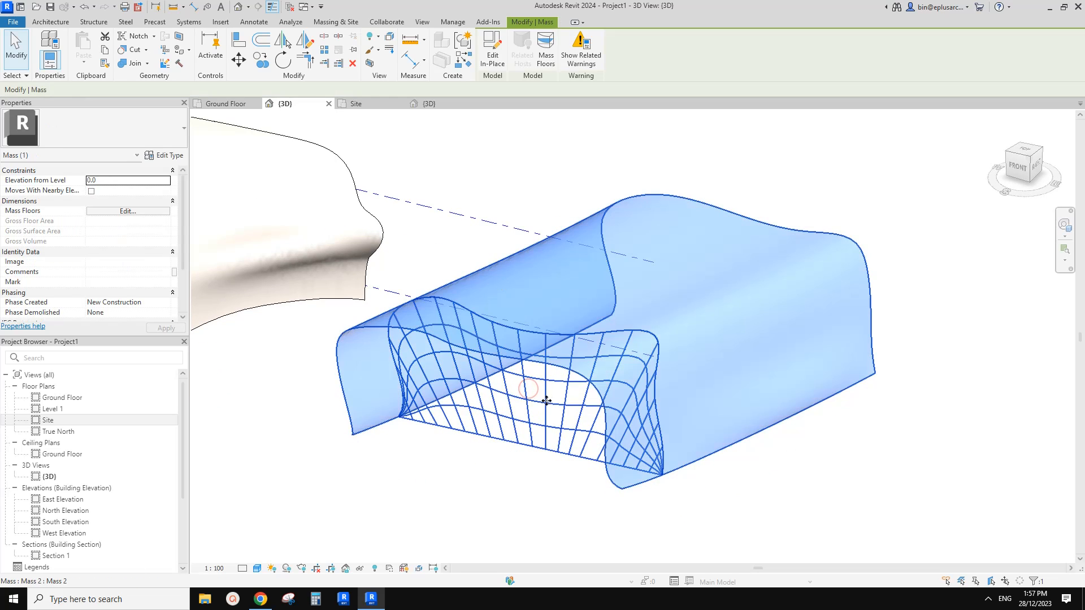
click(496, 63)
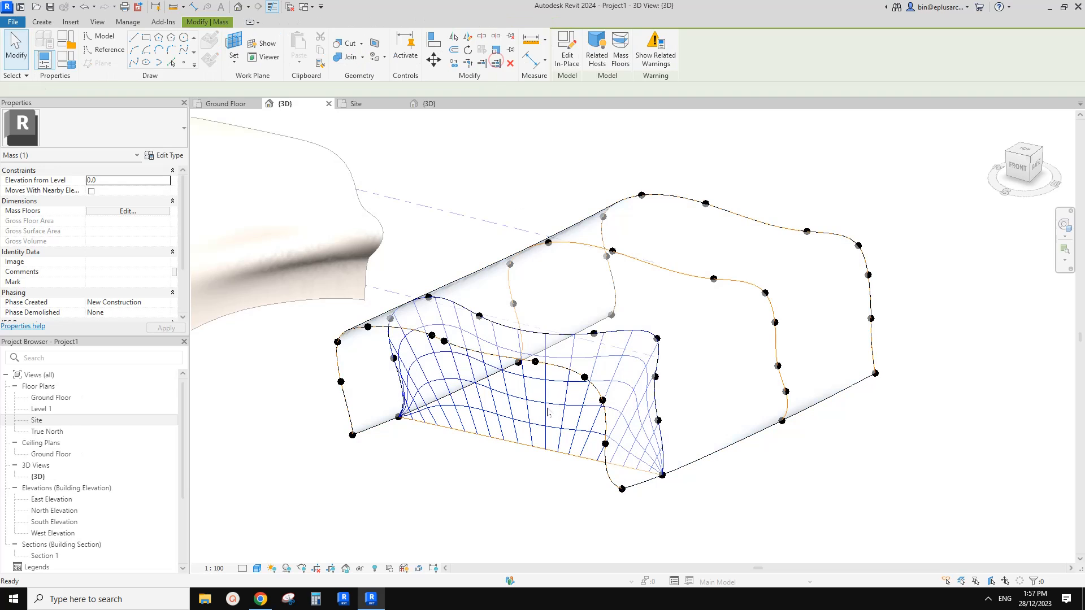
click(539, 378)
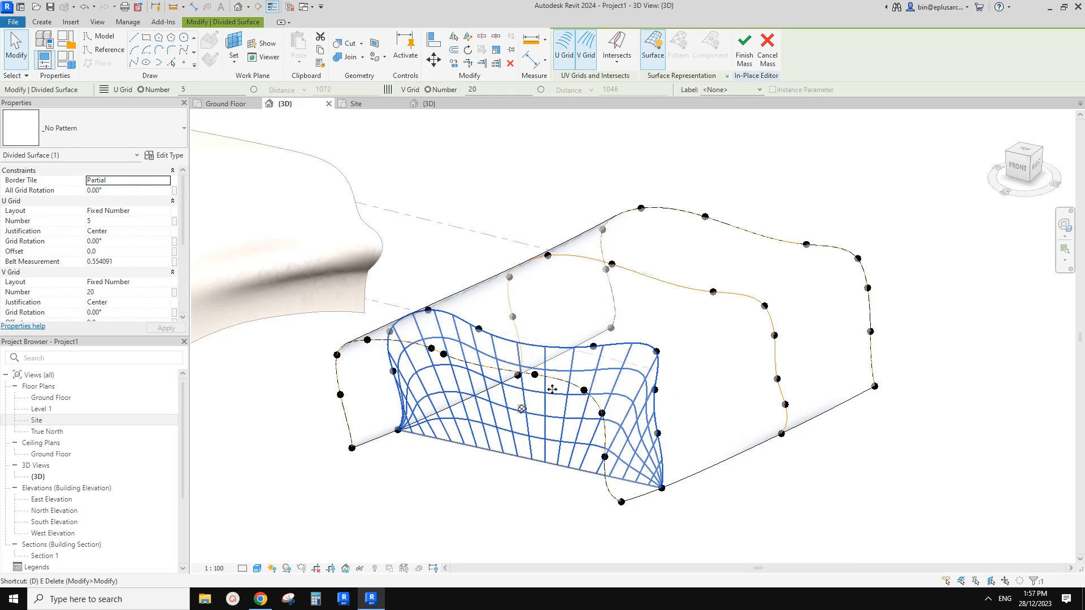
key(Delete)
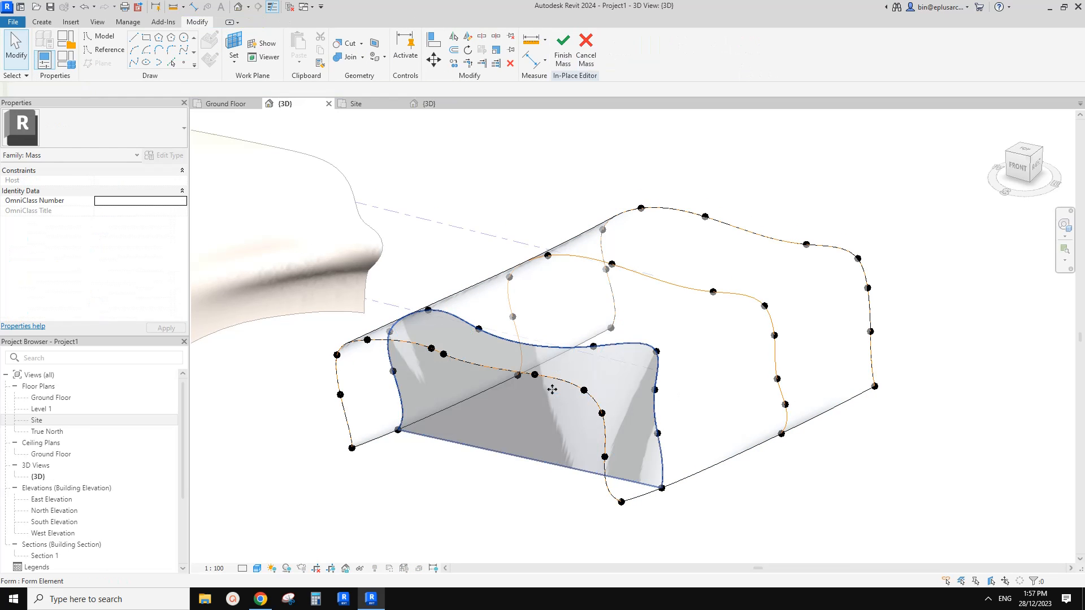
click(563, 55)
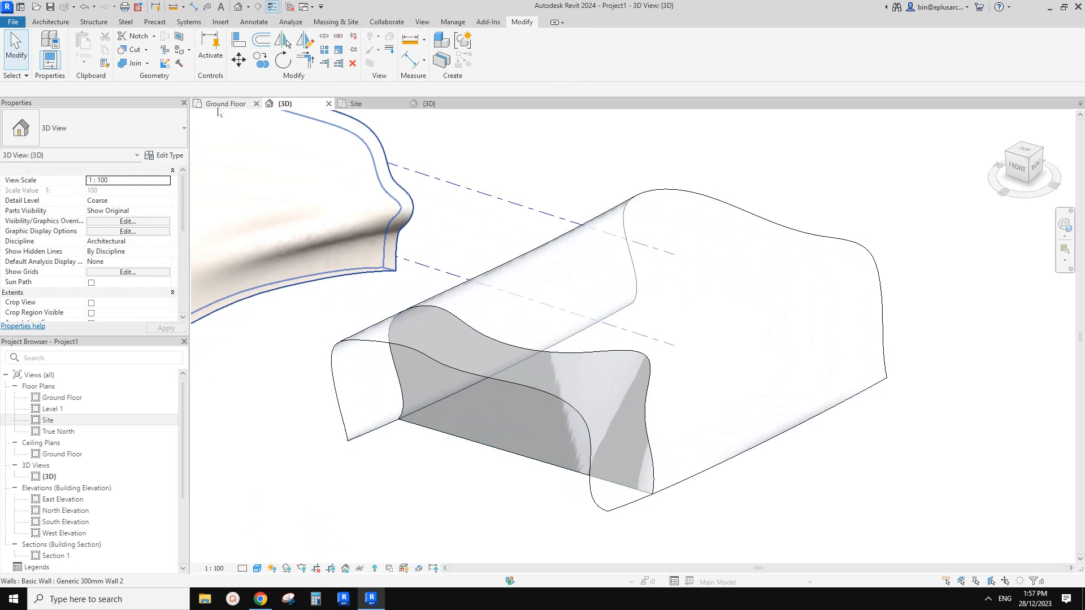
Create a Generic 300mm Wall 2 by face on the second mass's outer shell, matching the first building's wall.
click(285, 197)
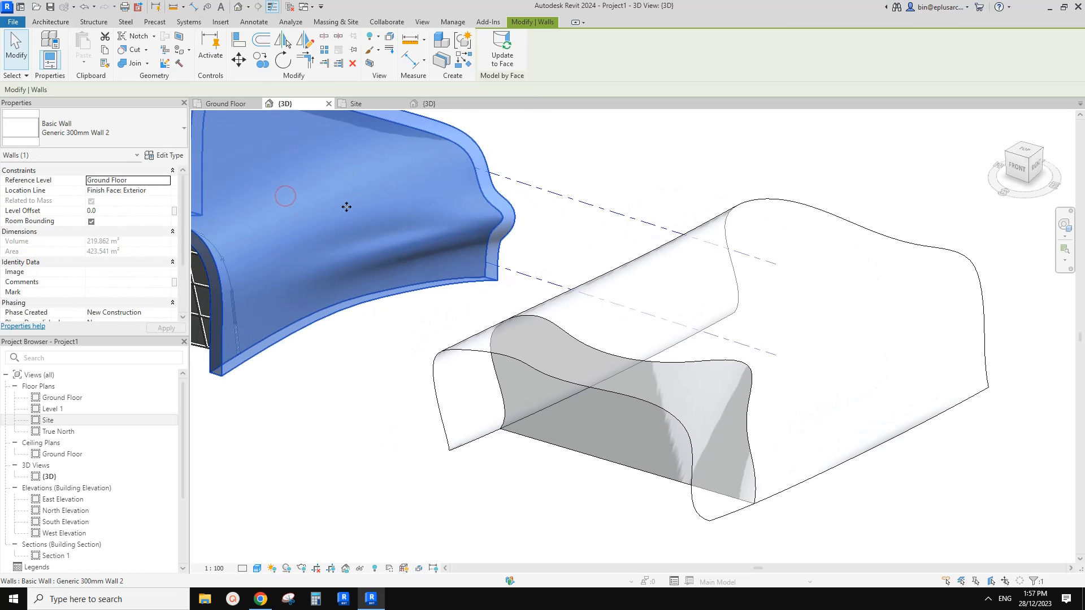
key(c)
key(s)
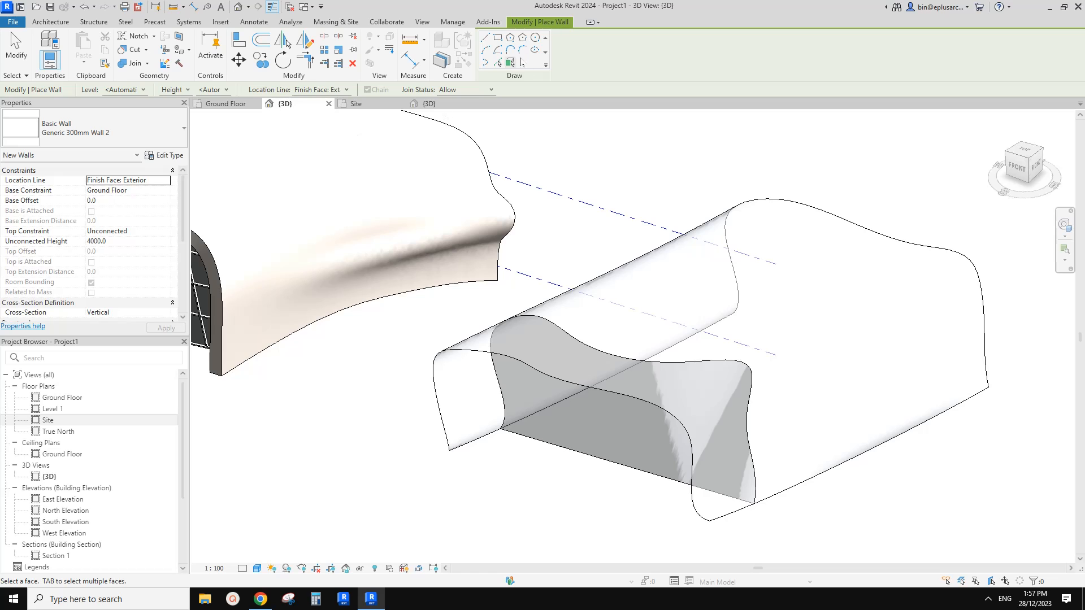
click(510, 63)
click(599, 301)
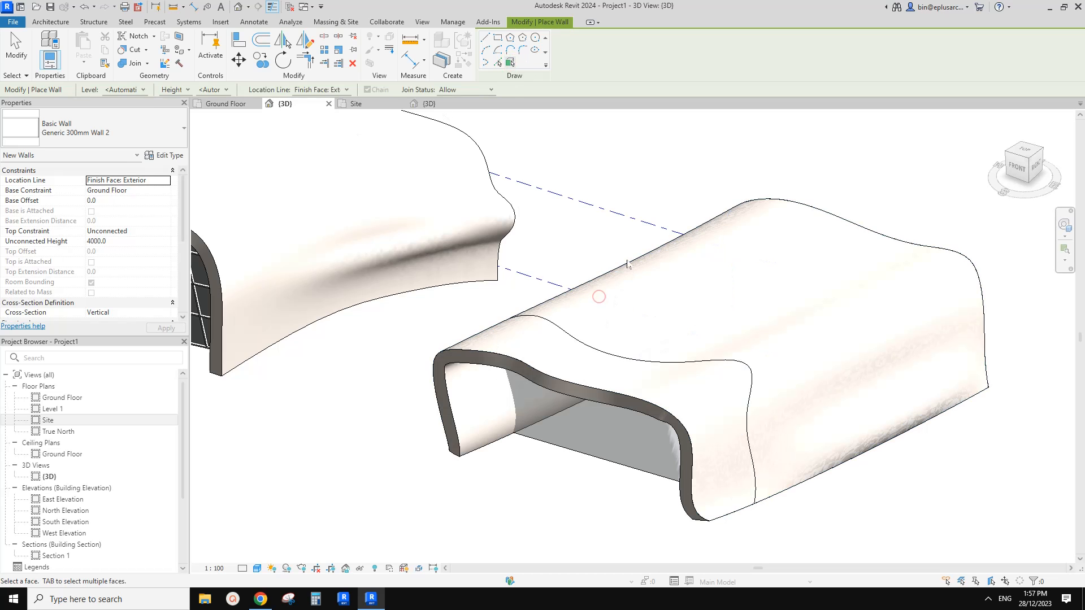
key(Escape)
Set the second building's wall location line to Finish Face: Interior.
click(567, 339)
scroll(567, 340, down, 1)
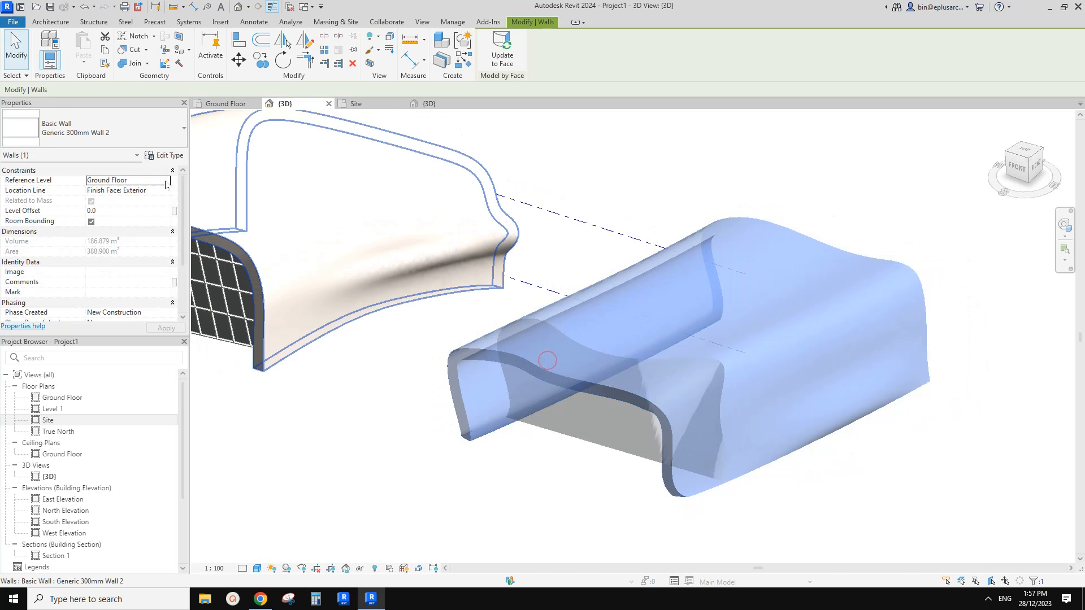
click(124, 190)
click(165, 190)
click(131, 227)
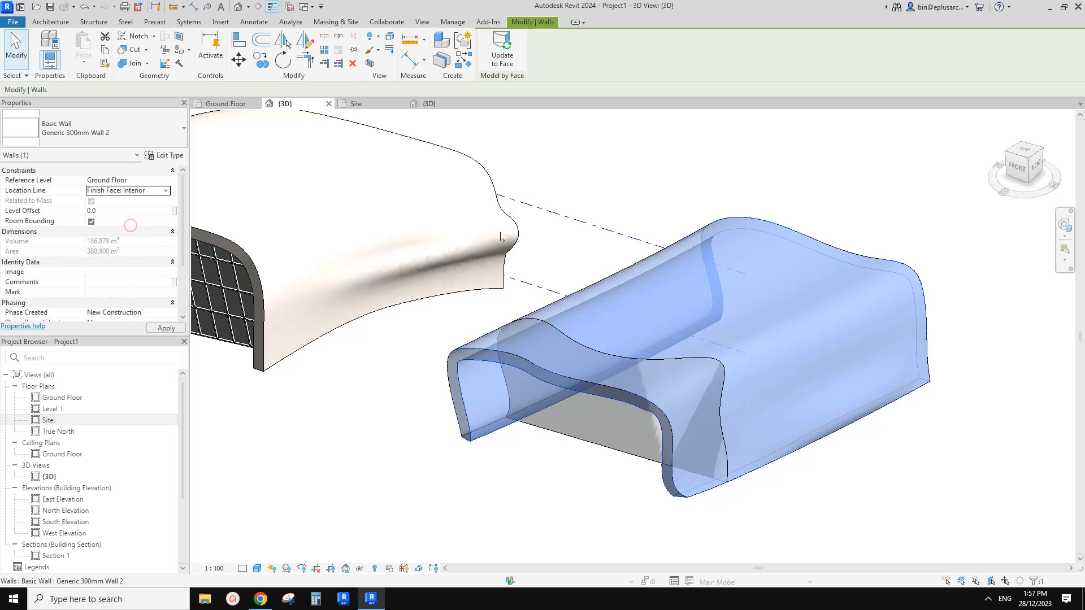
key(Escape)
Create a 1500 x 3000mm curtain system on the second mass's curved closing face.
shift+middle_drag(787, 307, 559, 466)
click(44, 22)
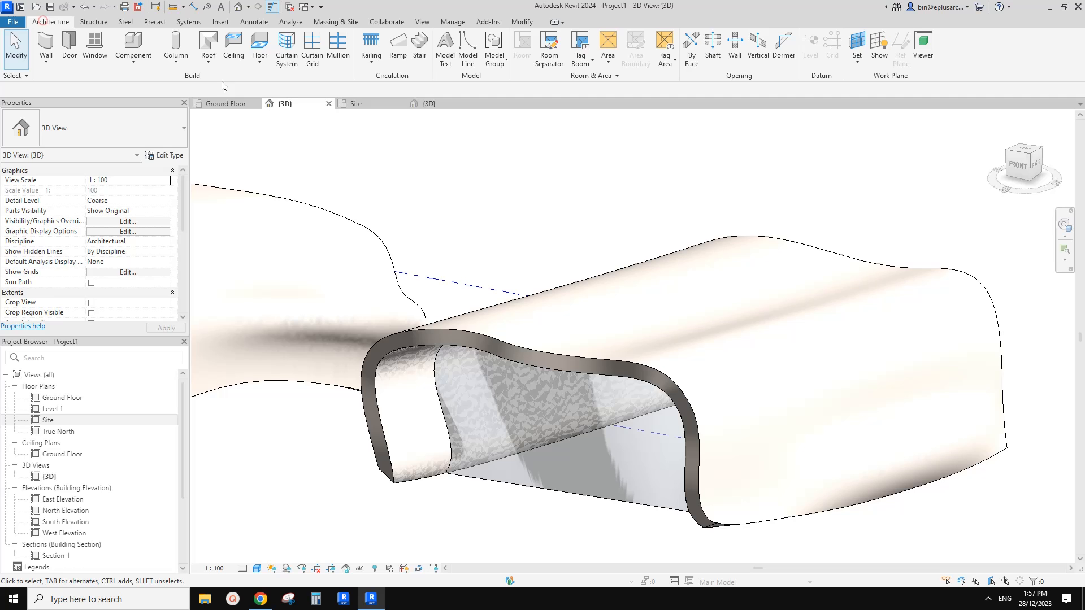
click(285, 59)
click(585, 467)
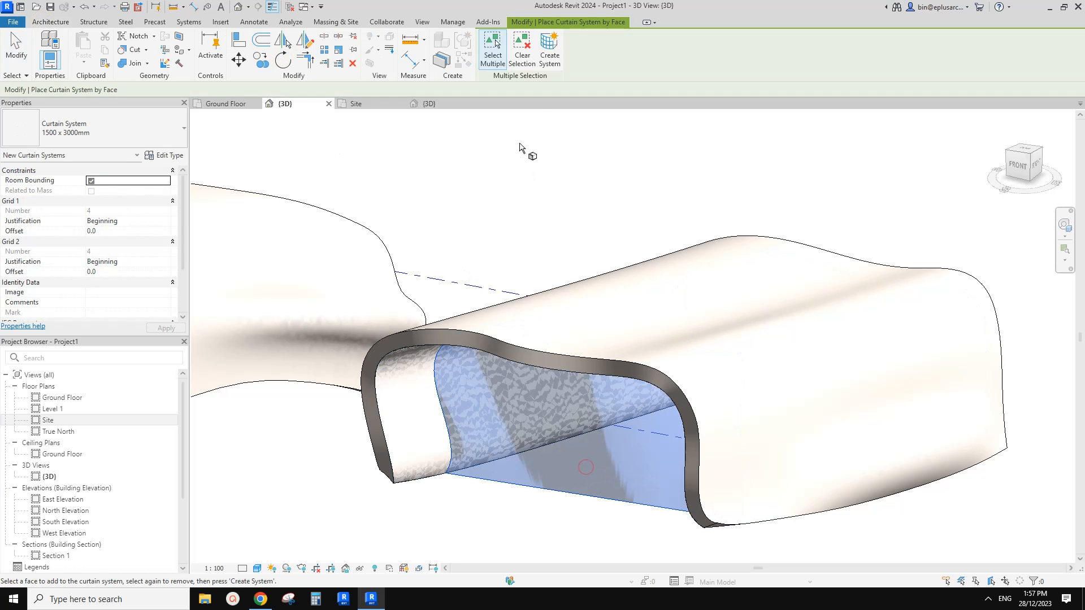
click(549, 55)
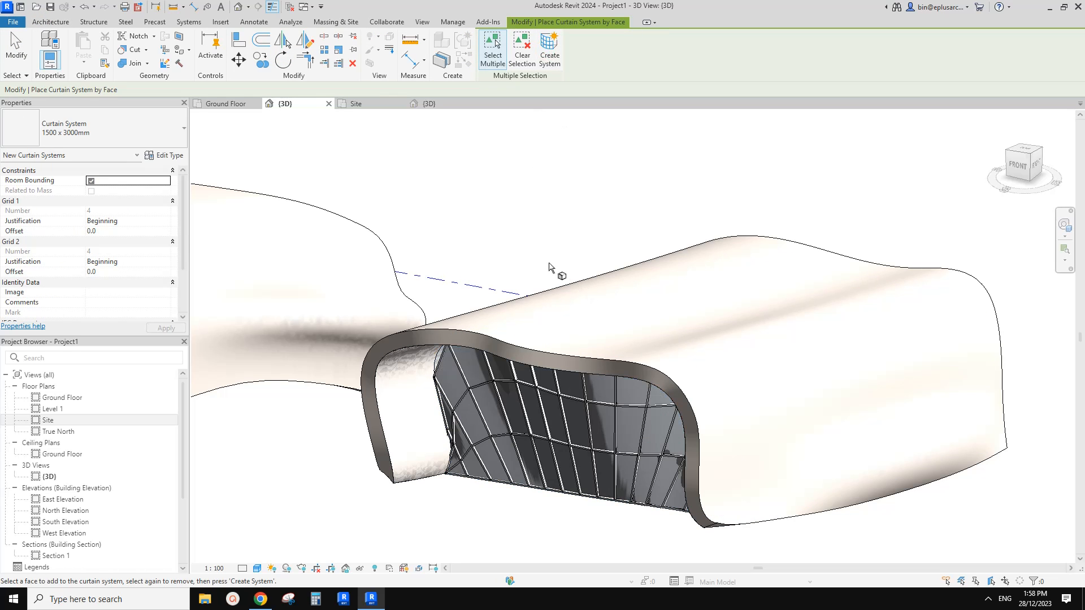
Examine the second building's curved curtain system and wall shell from the front and both sides.
shift+middle_drag(548, 266, 593, 414)
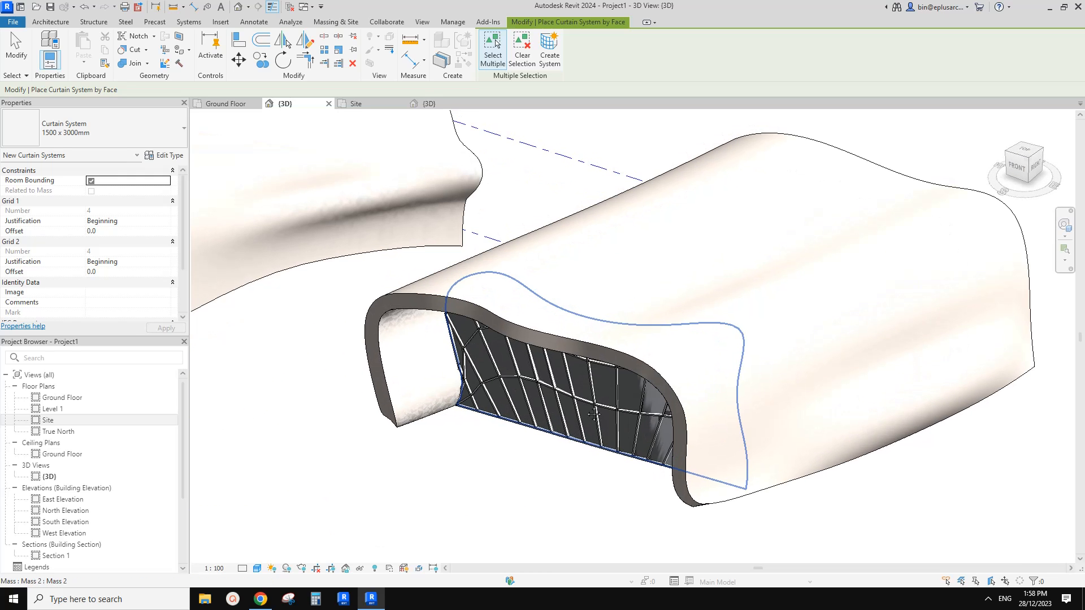
shift+middle_drag(546, 377, 611, 358)
scroll(543, 398, down, 2)
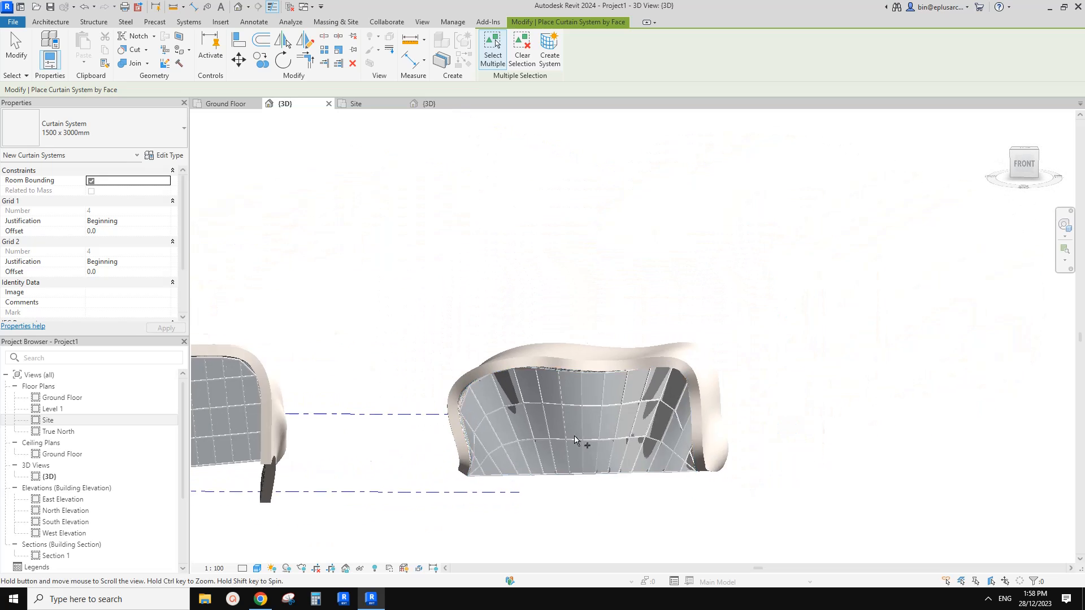
middle_drag(542, 398, 743, 367)
middle_drag(780, 419, 677, 423)
shift+middle_drag(678, 424, 760, 437)
scroll(700, 390, up, 2)
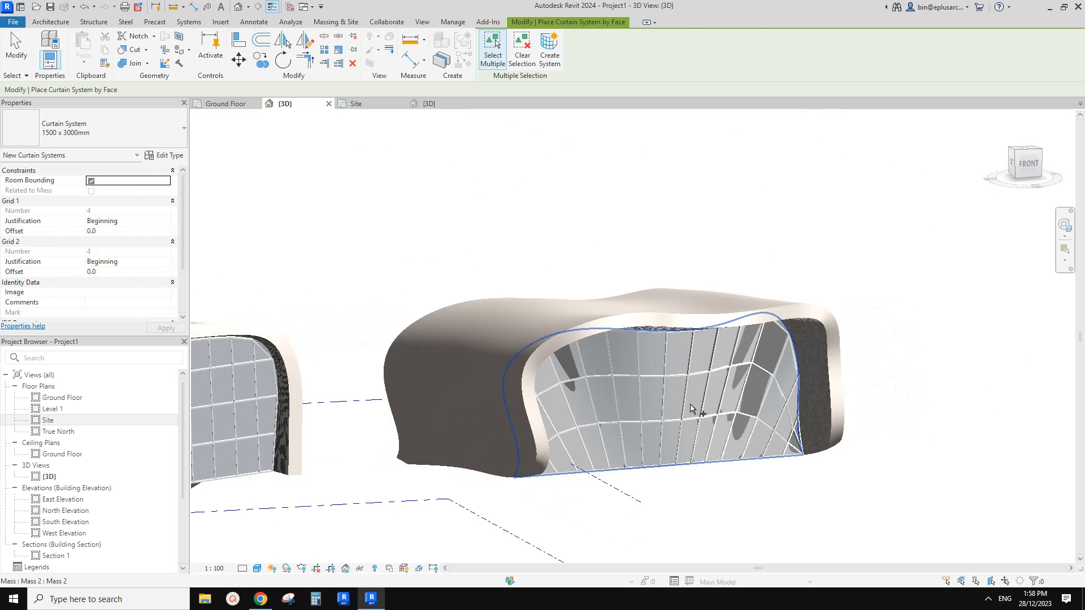
Examine the second building's curtain system and both buildings' wall shells from several angles, and compare them with the reference photo in Chrome.
key(Escape)
click(683, 354)
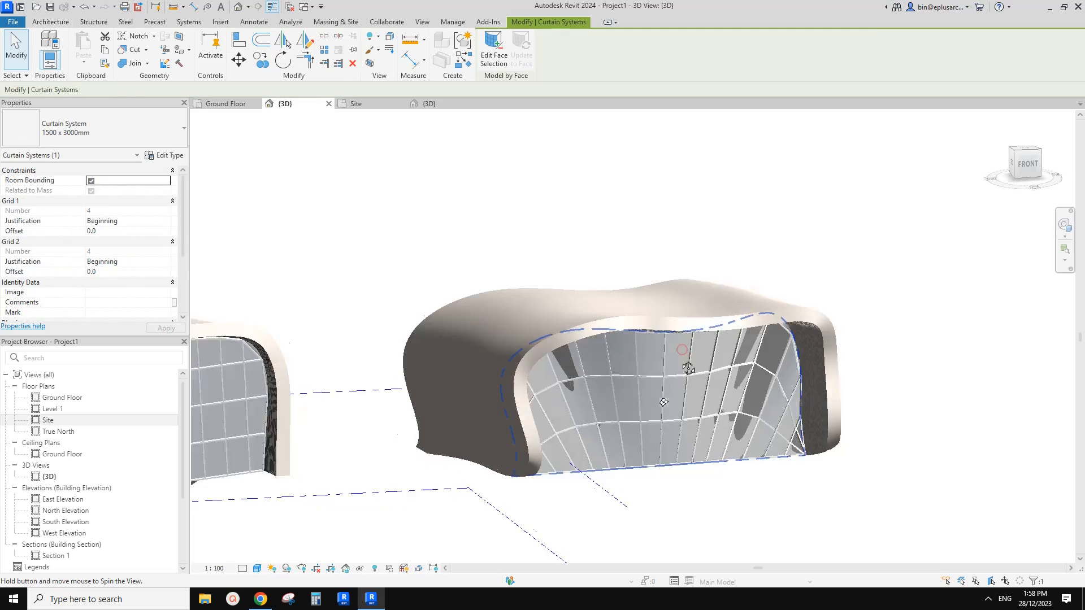
shift+middle_drag(682, 362, 527, 357)
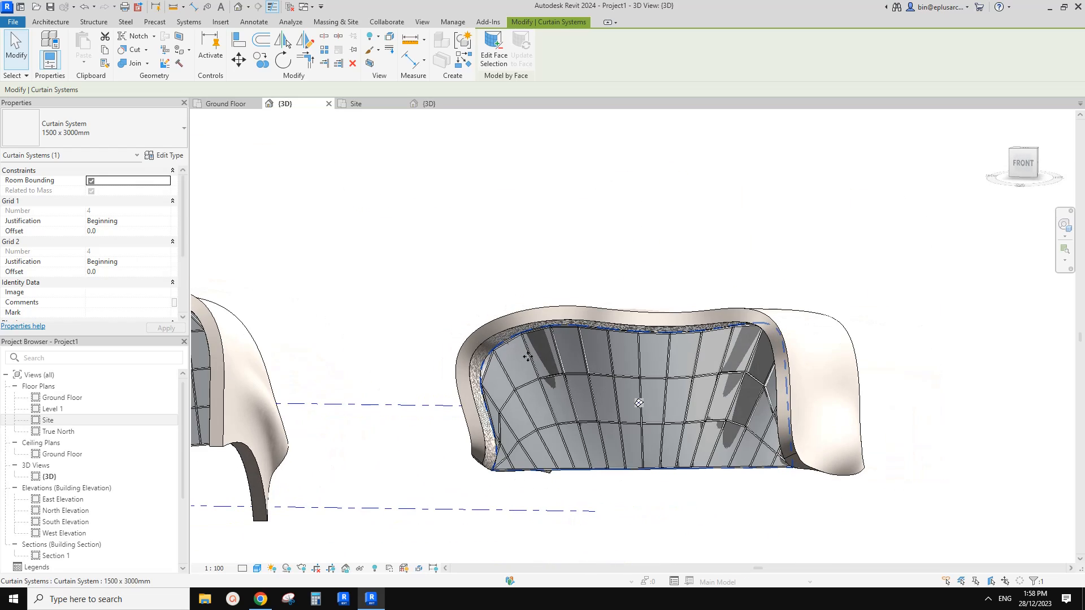
shift+middle_drag(682, 380, 464, 363)
click(569, 461)
scroll(567, 452, down, 2)
click(463, 364)
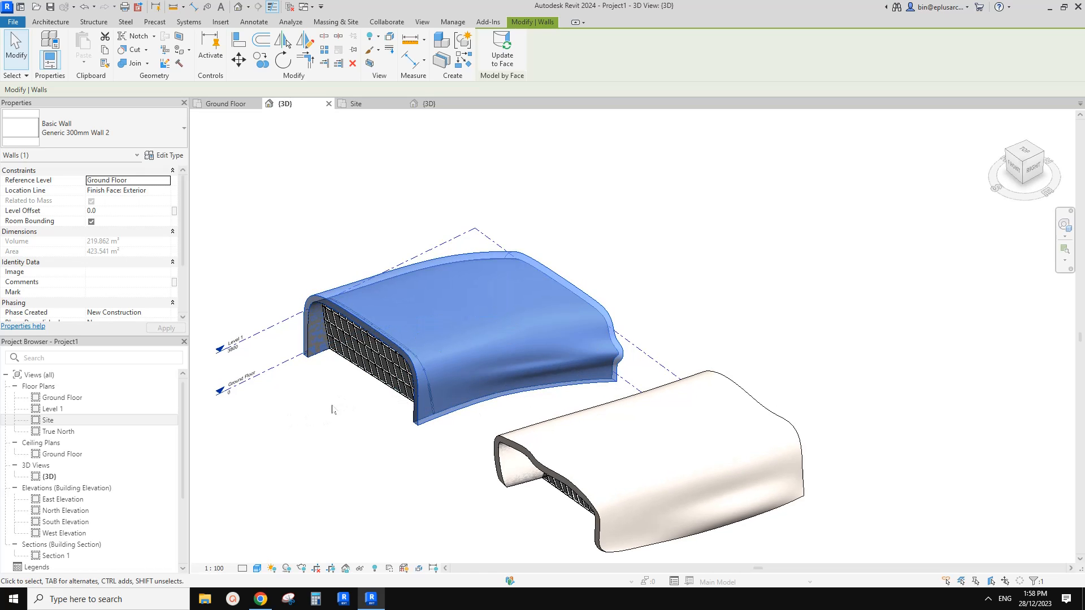
click(739, 493)
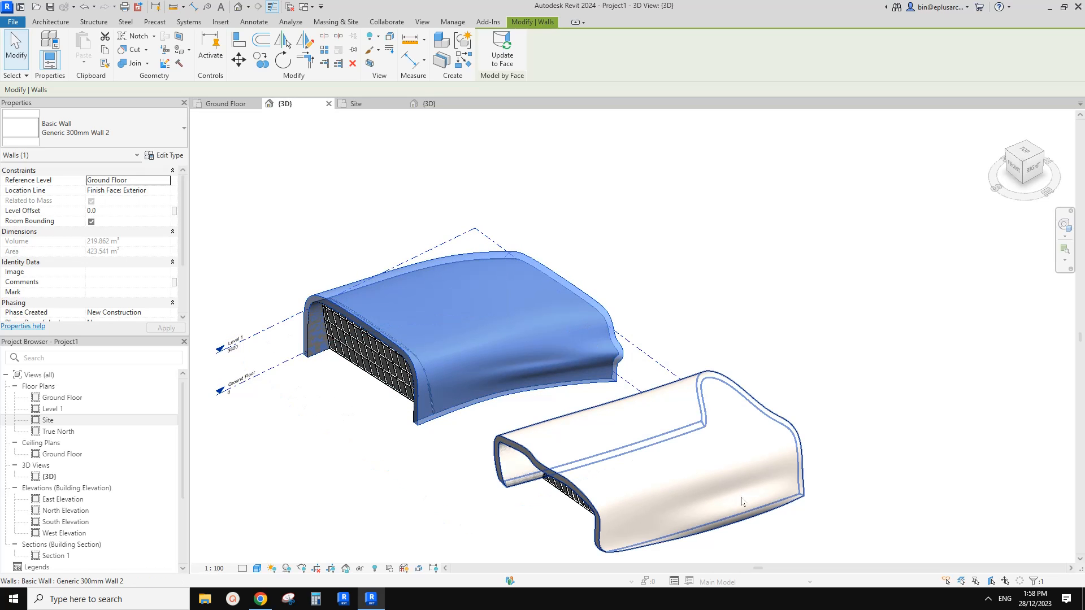
middle_drag(706, 473, 711, 438)
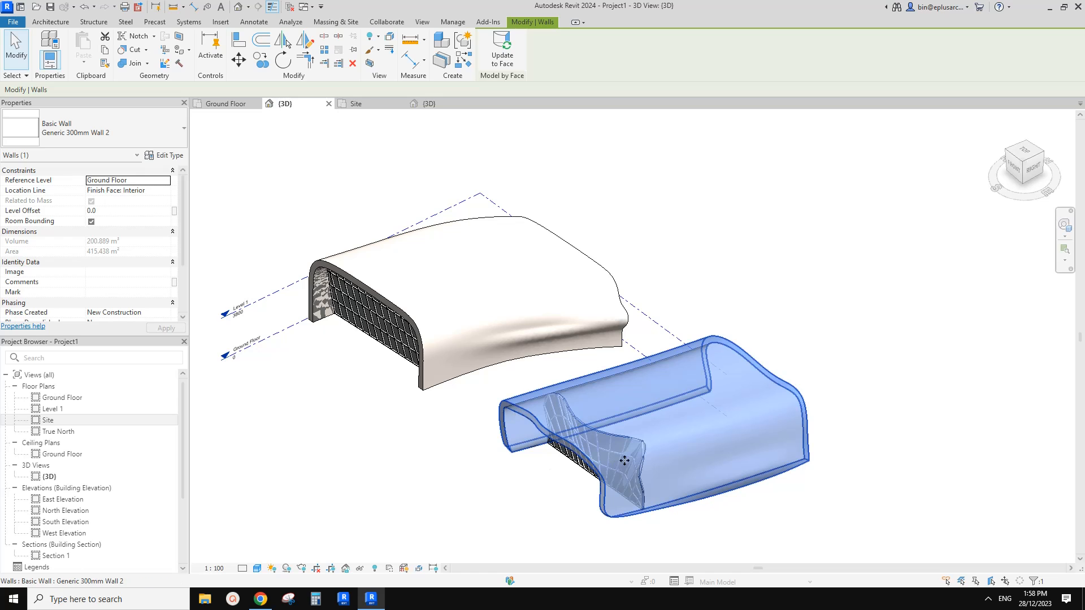
shift+middle_drag(740, 376, 586, 401)
key(Escape)
click(266, 598)
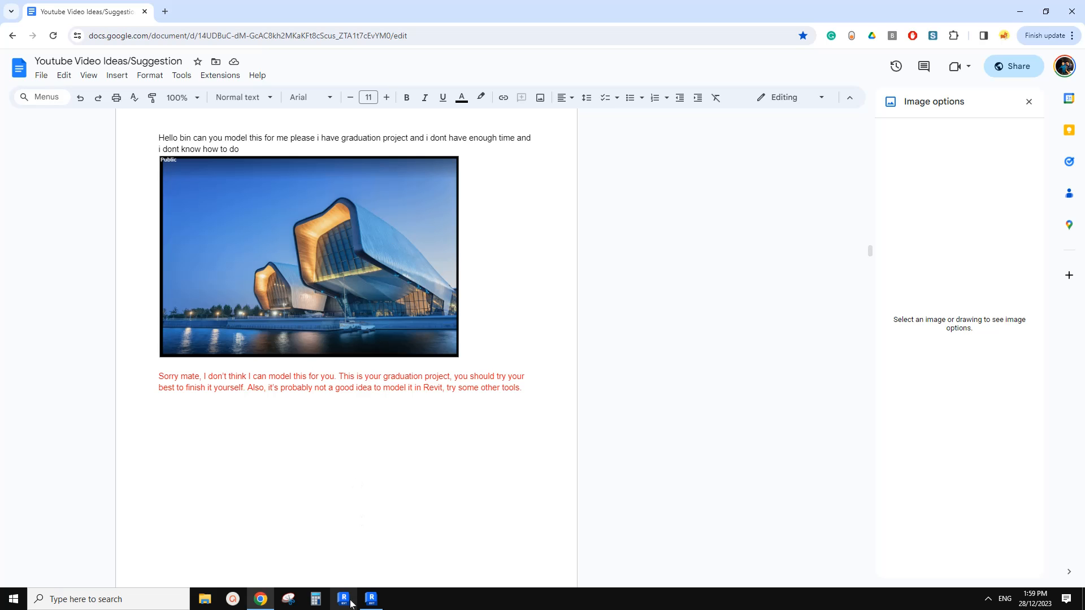
click(371, 600)
Temporarily hide the second building's Generic 300mm Wall 2 shell and select the mass beneath it.
click(573, 326)
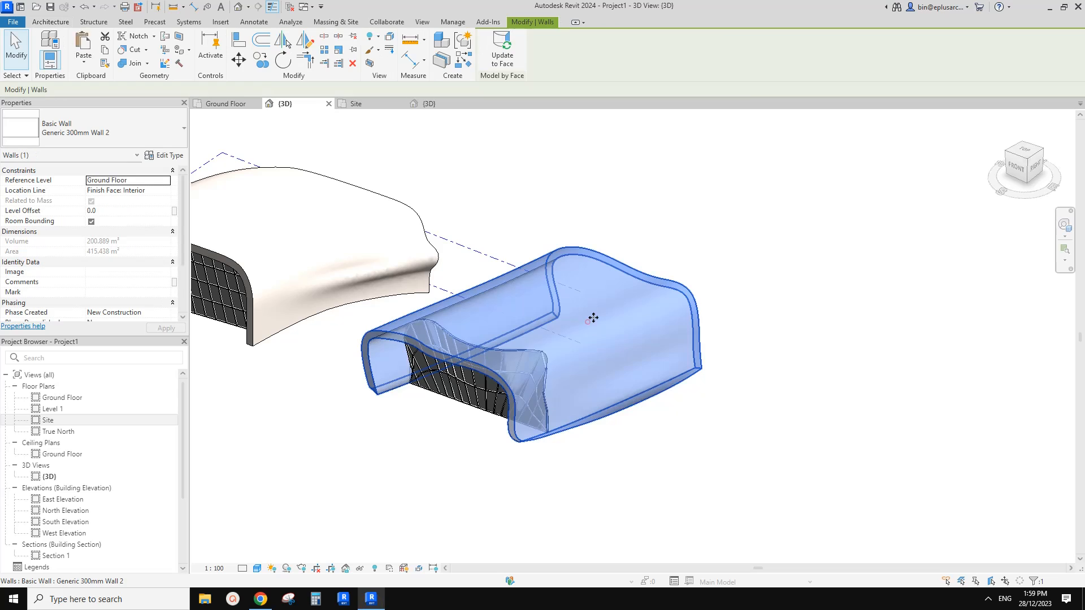
scroll(573, 326, up, 2)
middle_drag(572, 326, 539, 339)
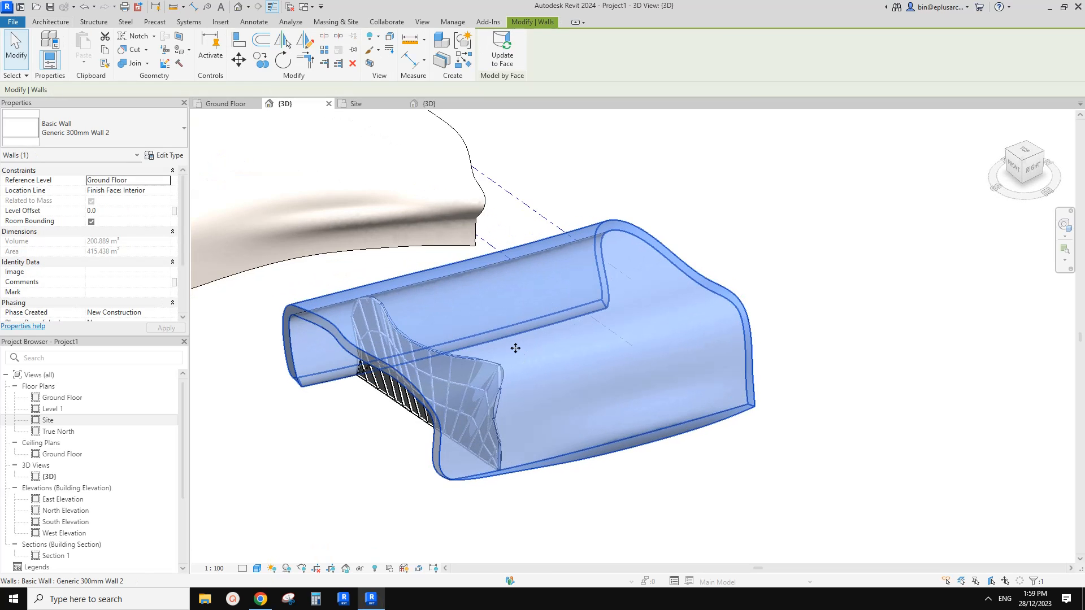
shift+middle_drag(515, 350, 582, 355)
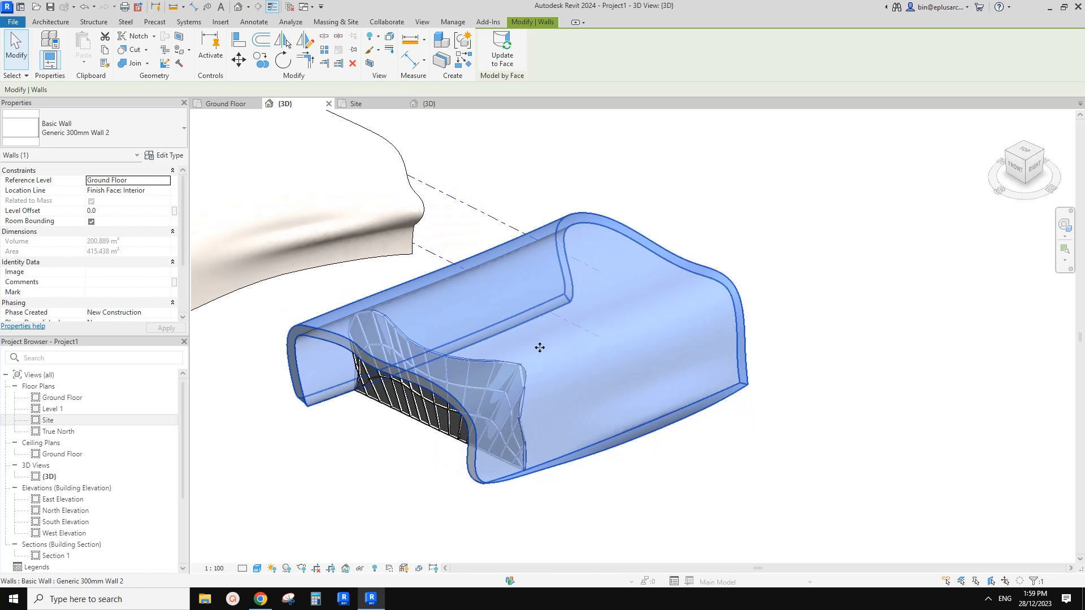
key(h)
key(h)
click(551, 311)
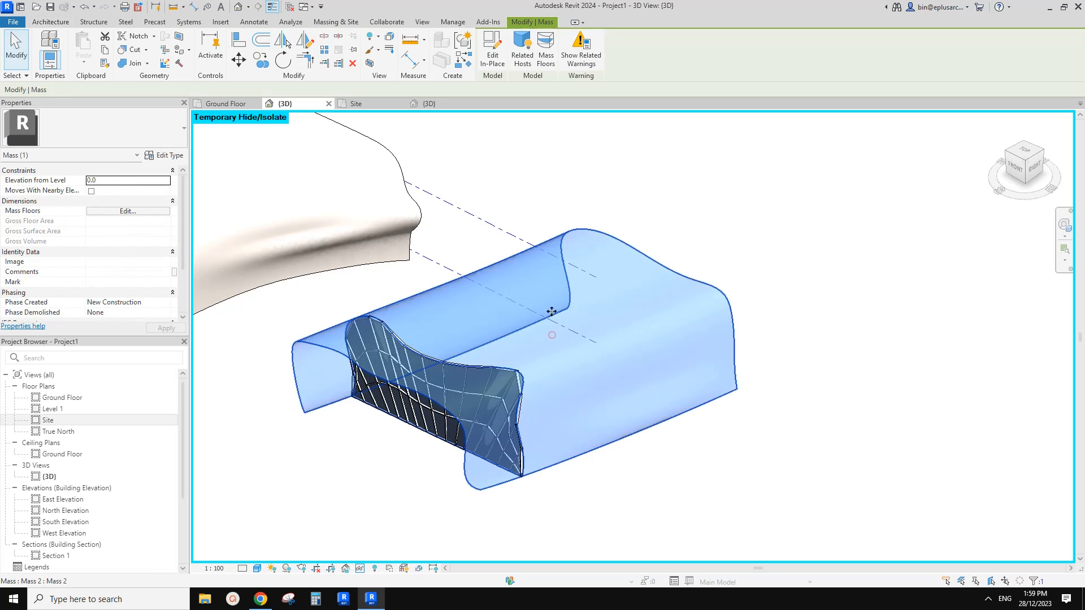
Switch to the Google Docs page in Chrome to study the building's outer skin in the reference photo, and return to Revit.
click(260, 599)
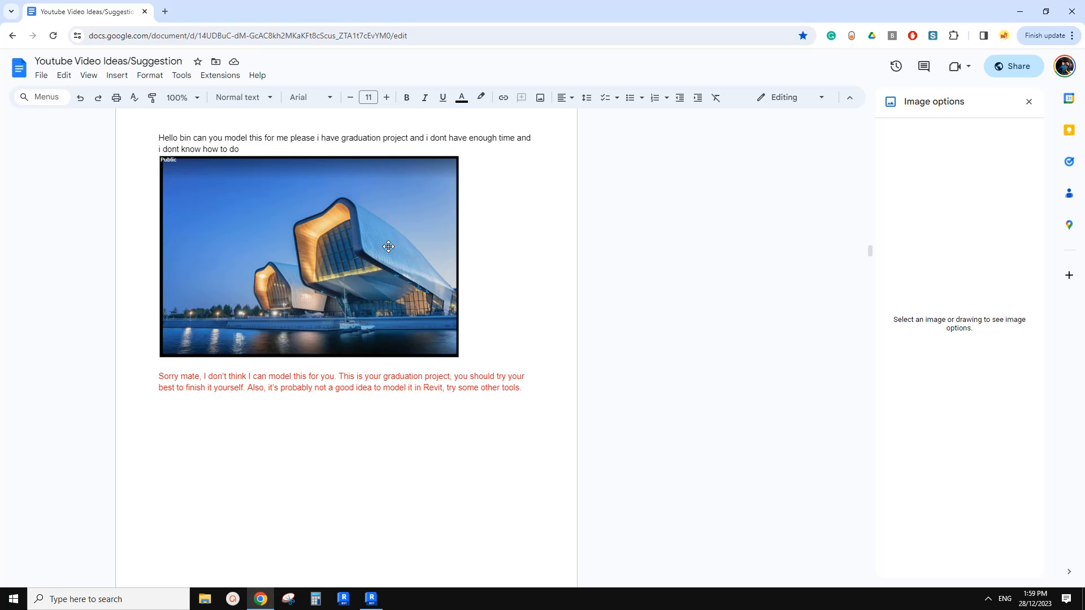
scroll(390, 265, up, 2)
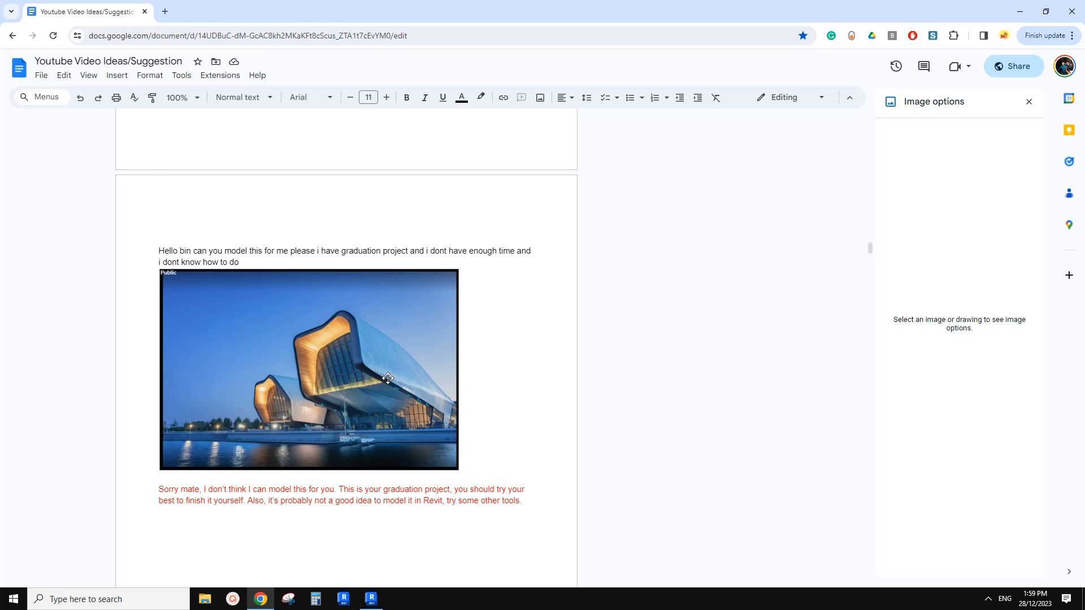
click(372, 599)
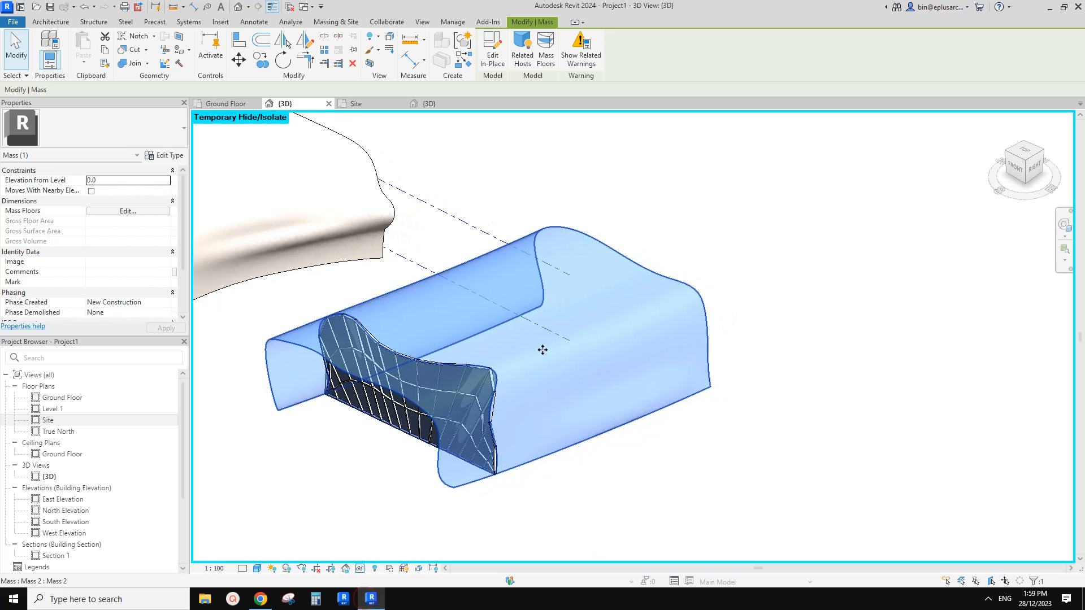
Edit the second mass in place and divide the surface of its outer shell form.
click(493, 54)
click(571, 360)
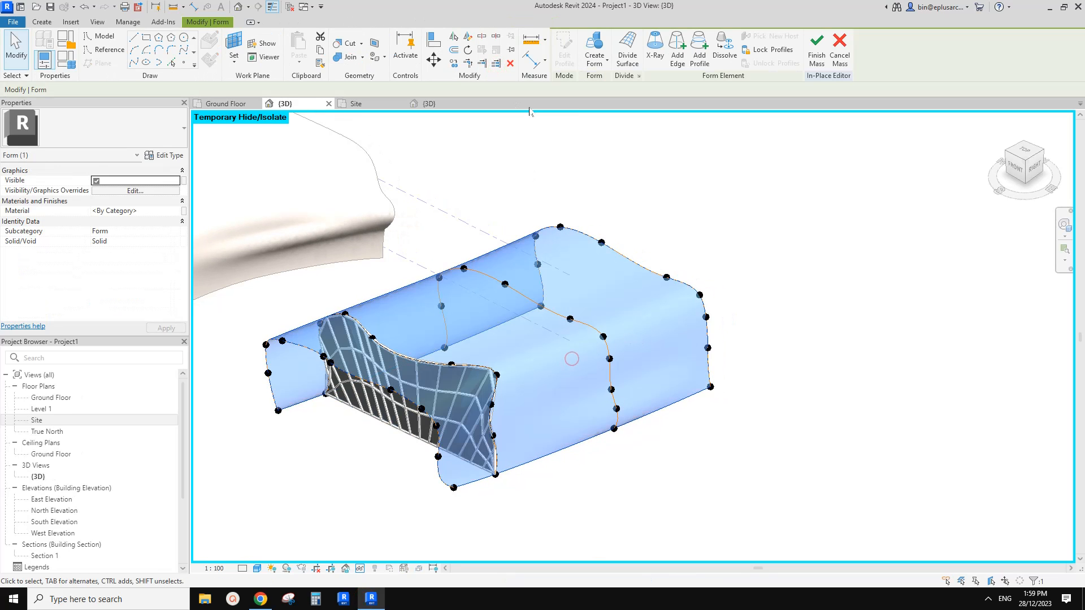
click(626, 60)
shift+middle_drag(571, 351, 481, 318)
Apply the Triangle (flat) pattern to the shell's divided surface.
click(112, 139)
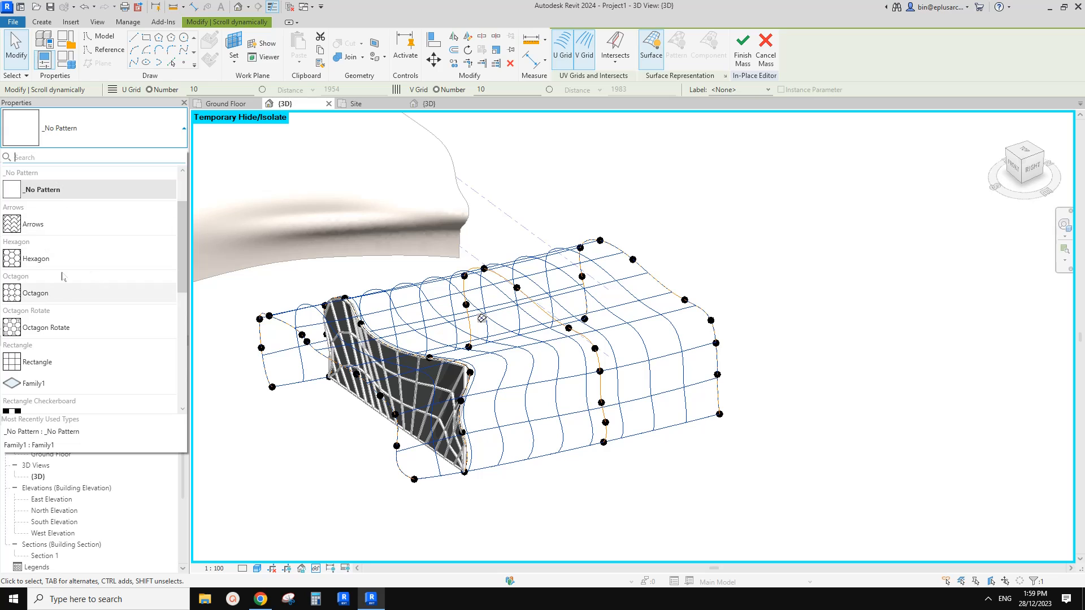
scroll(79, 319, down, 3)
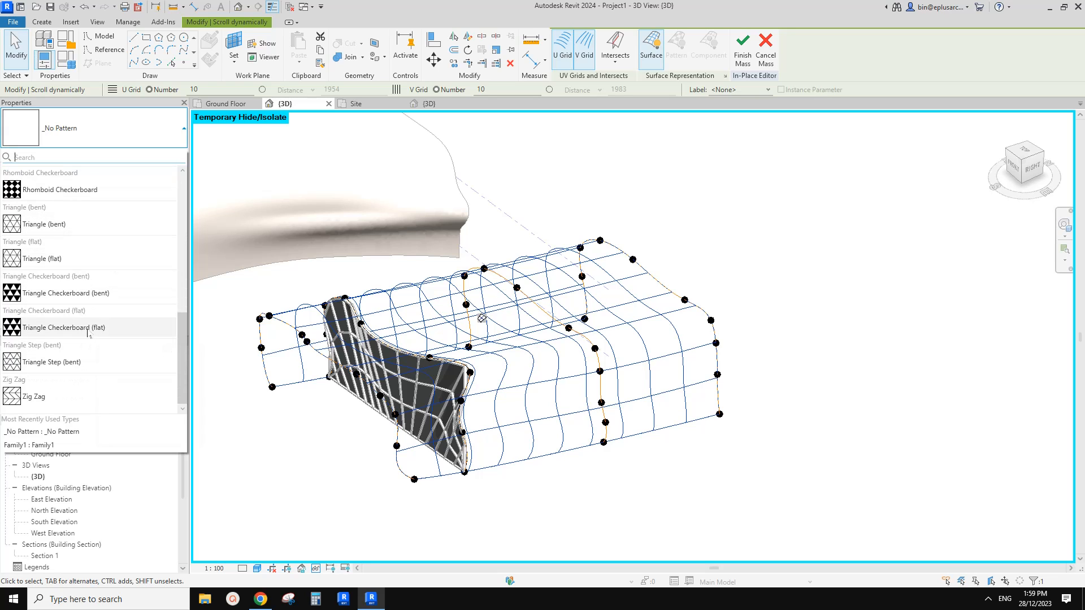
scroll(89, 350, up, 1)
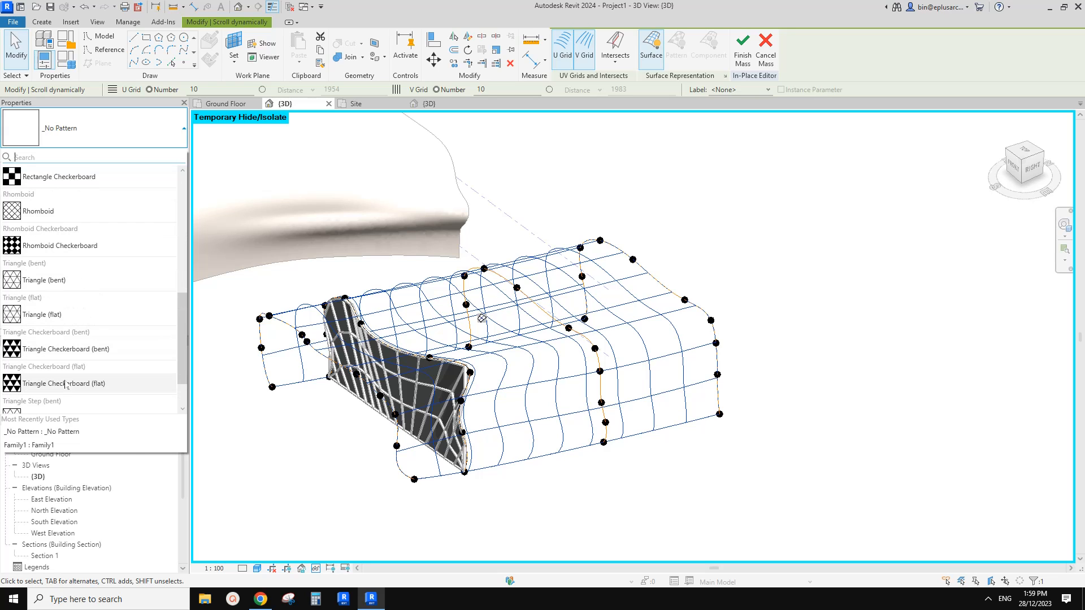
click(35, 315)
key(Escape)
scroll(457, 322, up, 4)
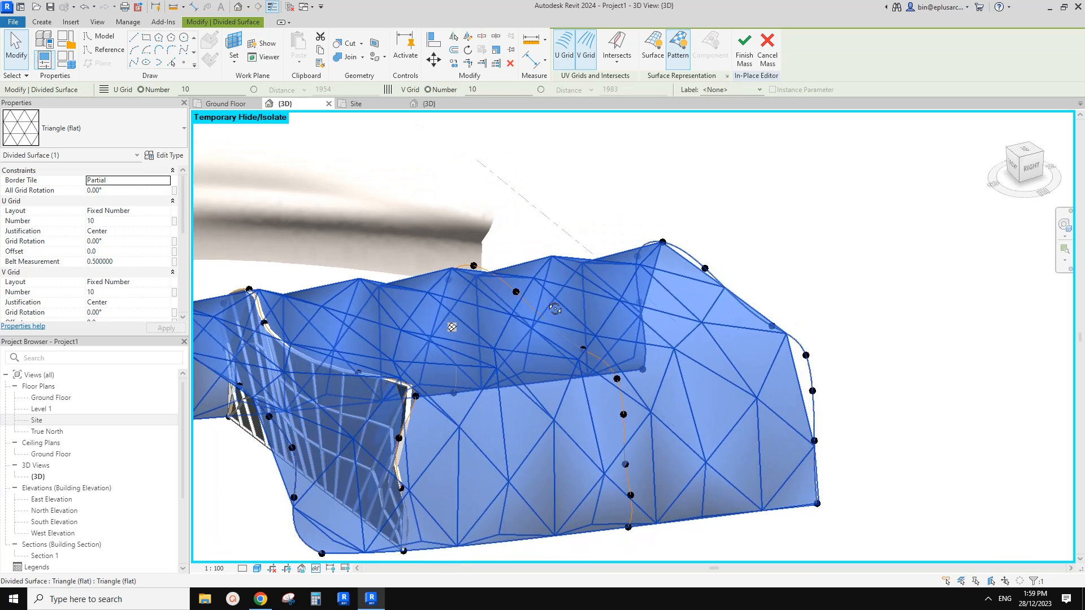
shift+middle_drag(749, 258, 789, 231)
click(456, 315)
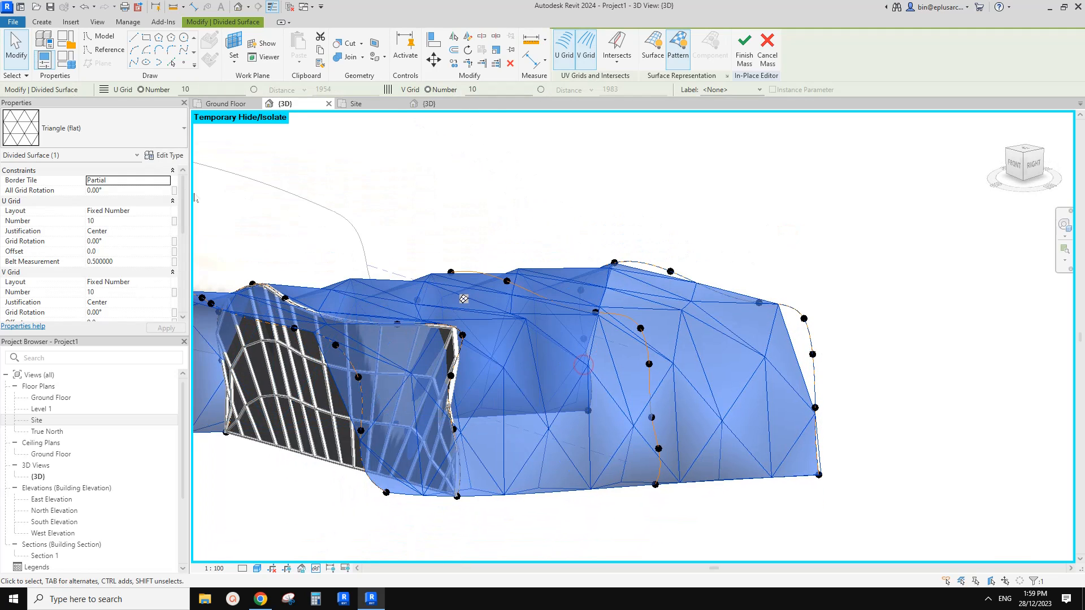
Browse the other pattern types for the divided surface and keep Triangle (flat).
click(139, 131)
scroll(90, 242, up, 3)
scroll(93, 252, down, 1)
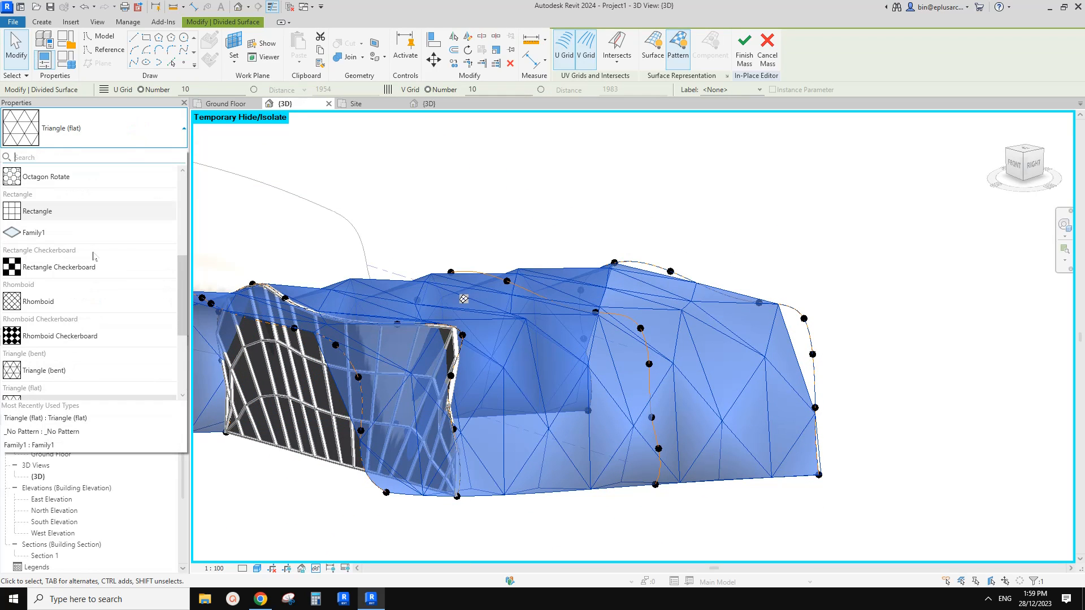
scroll(95, 255, down, 2)
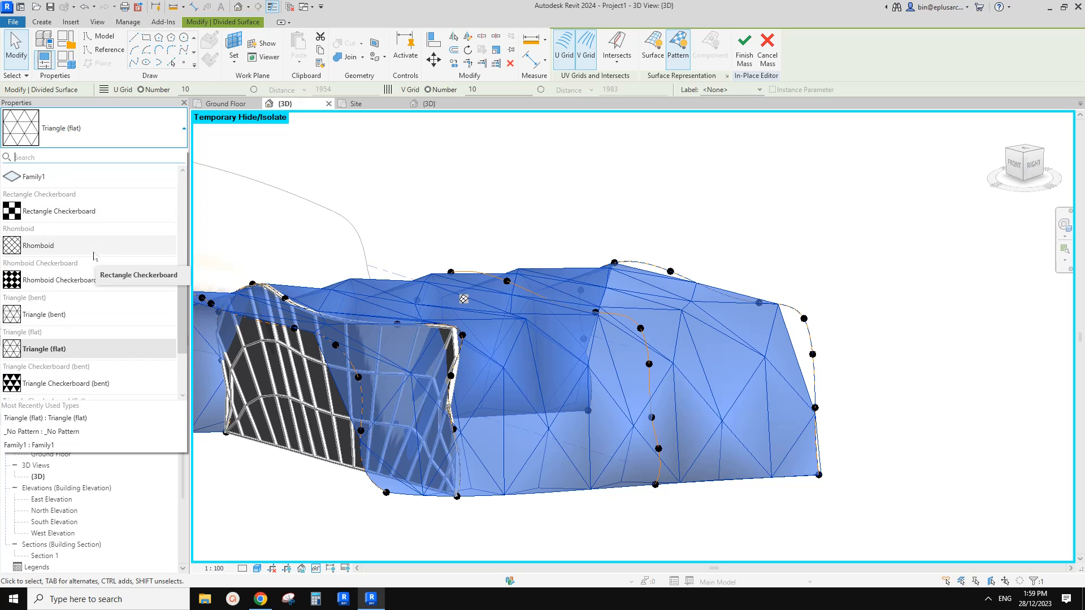
click(51, 342)
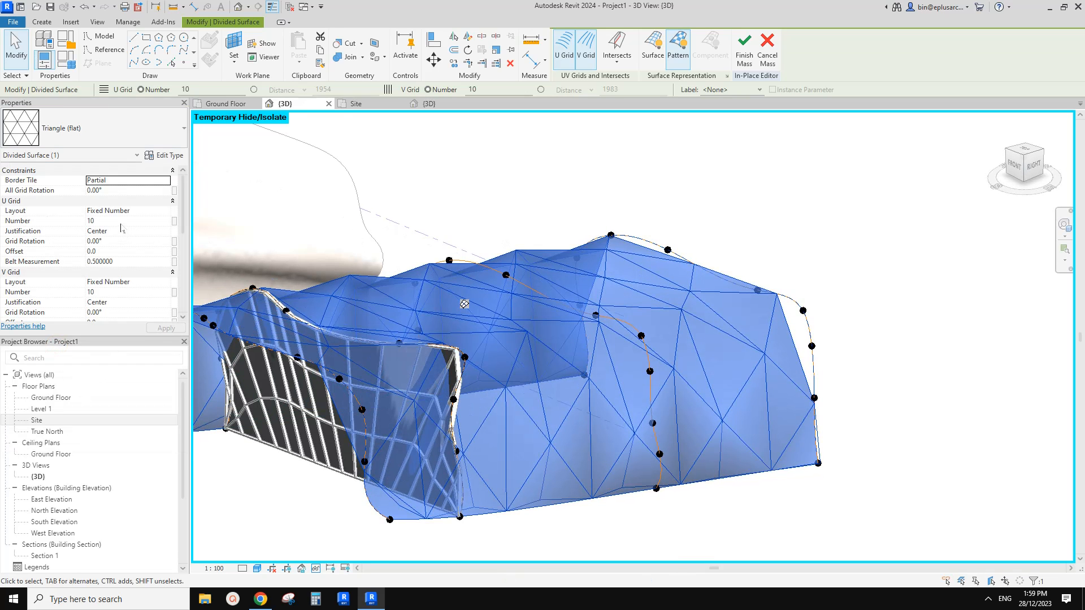
Set both the U grid and V grid numbers of the divided surface to 30.
double_click(121, 221)
text(3)
double_click(120, 292)
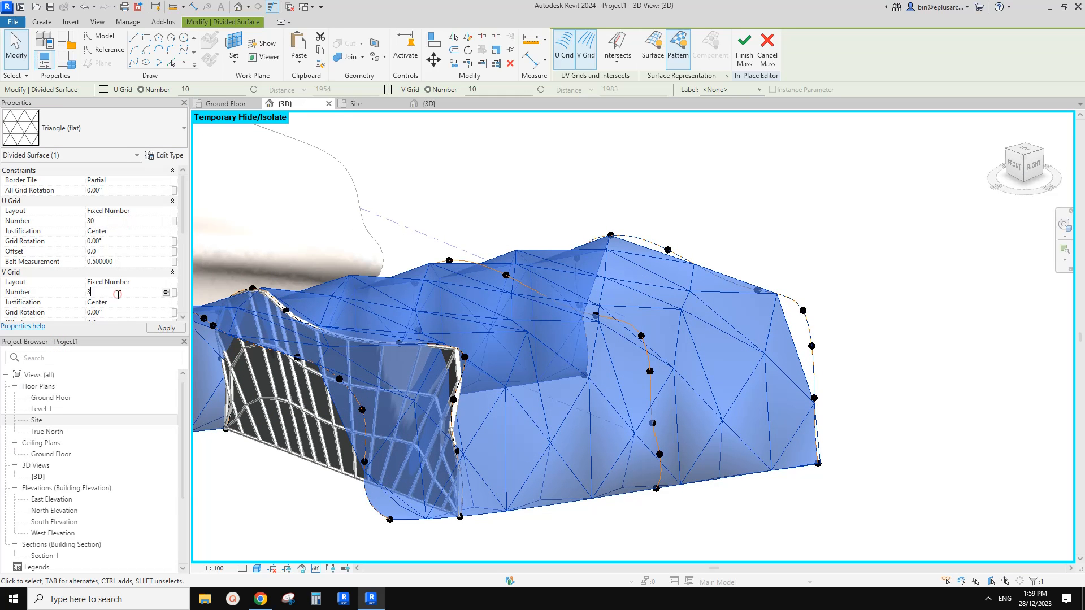
text(30)
click(601, 217)
scroll(602, 218, down, 1)
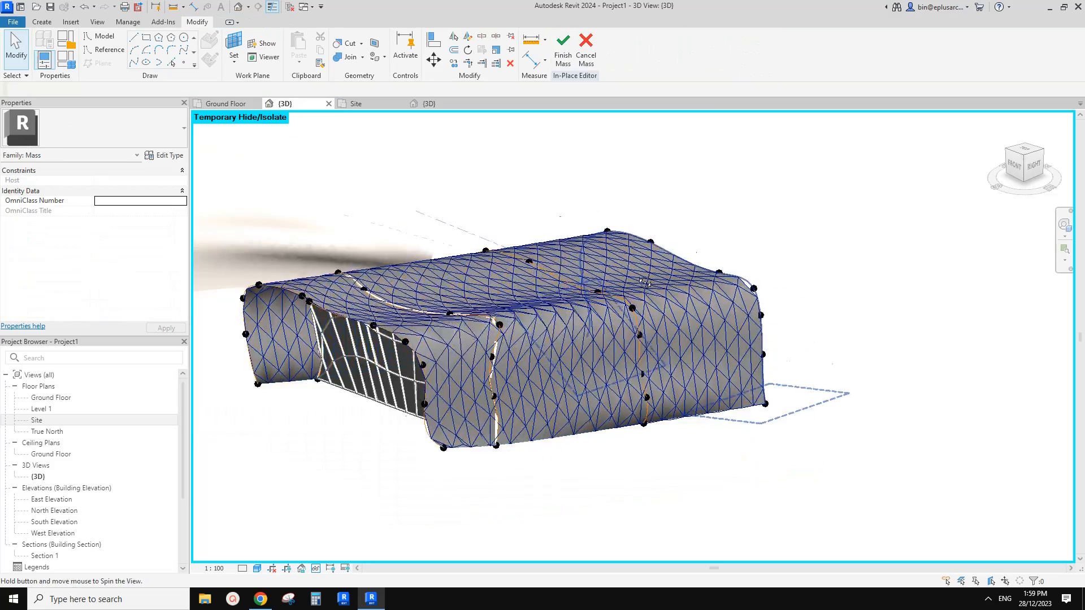
shift+middle_drag(547, 230, 364, 540)
scroll(531, 307, up, 1)
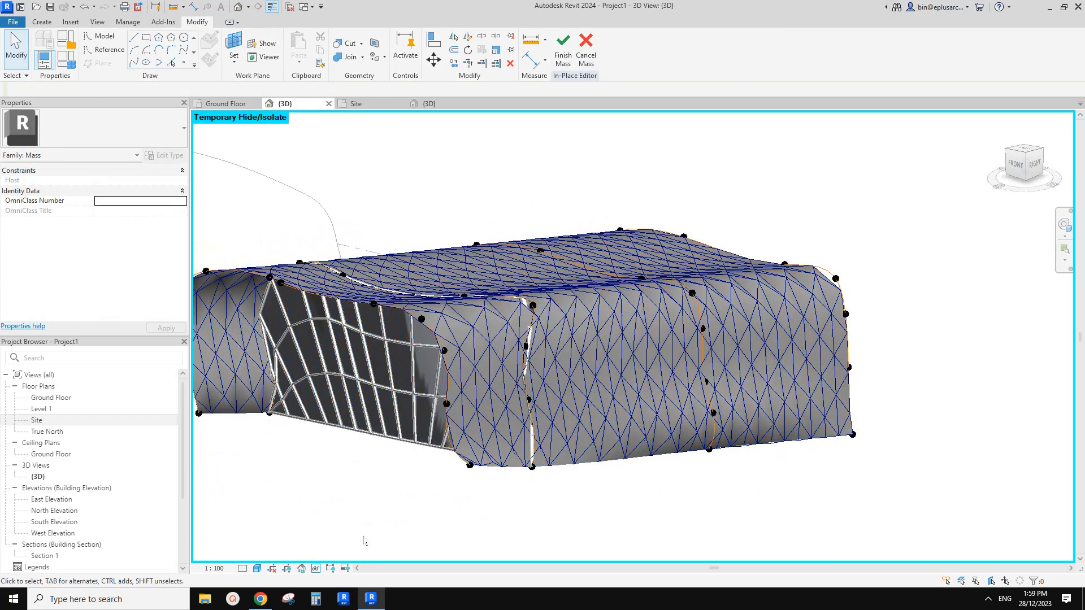
Compare the triangulated shell with the building skin in the reference photo in Chrome, and return to Revit.
click(261, 599)
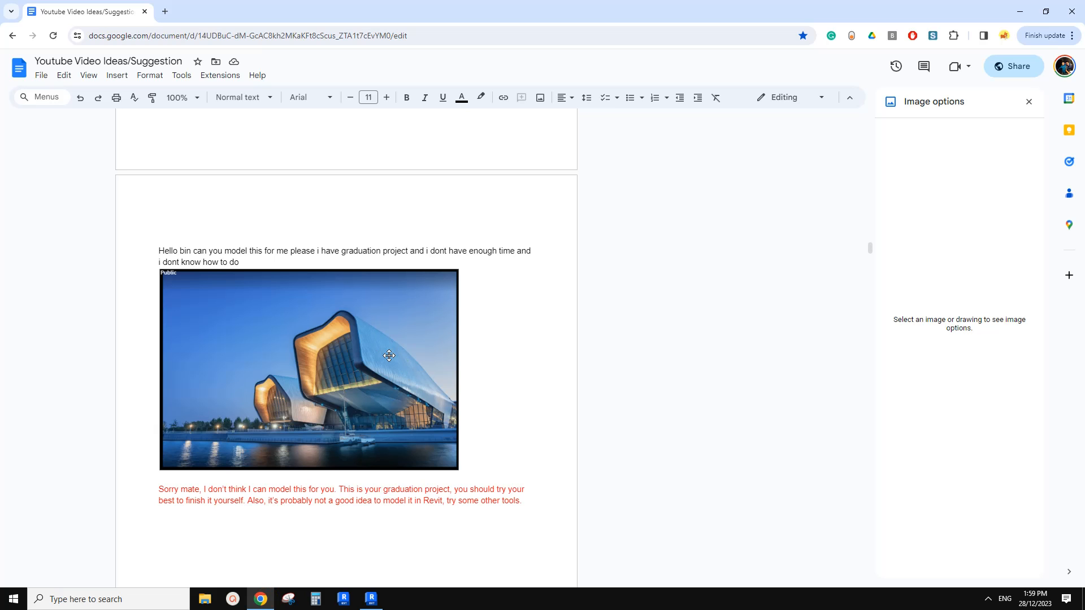
click(371, 599)
shift+middle_drag(579, 380, 673, 337)
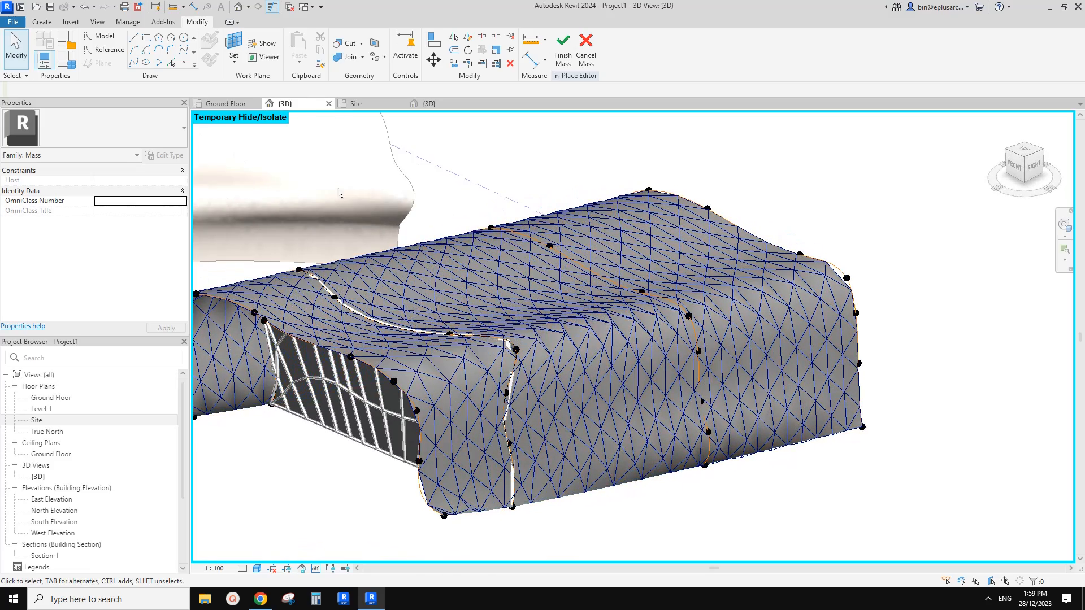
middle_drag(728, 377, 741, 356)
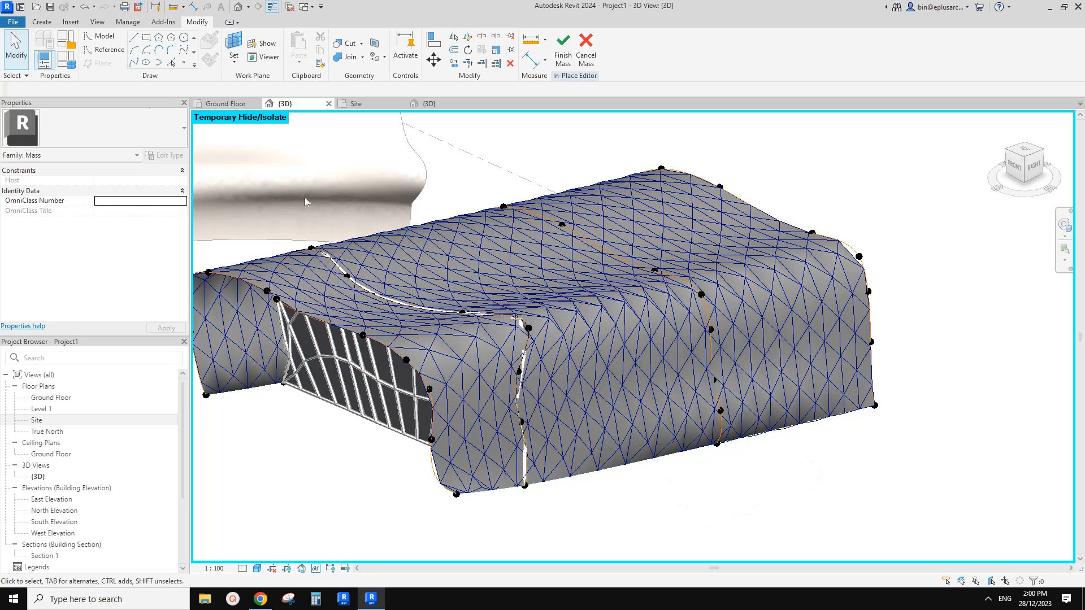
Create a new family from the Metric Curtain Panel Pattern Based.rft template.
click(12, 21)
mouse_move(70, 73)
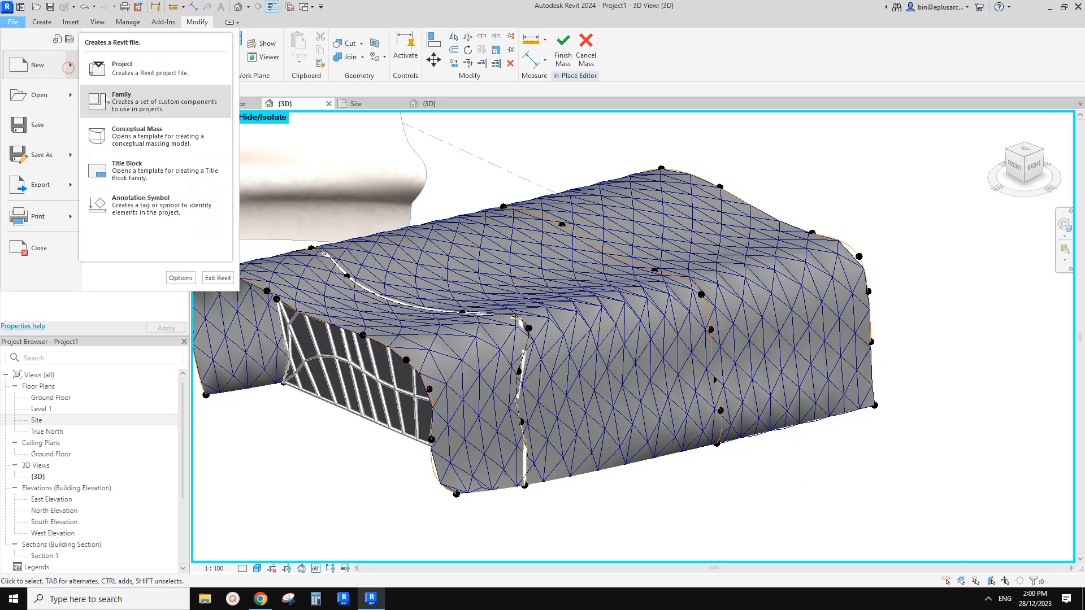
click(122, 98)
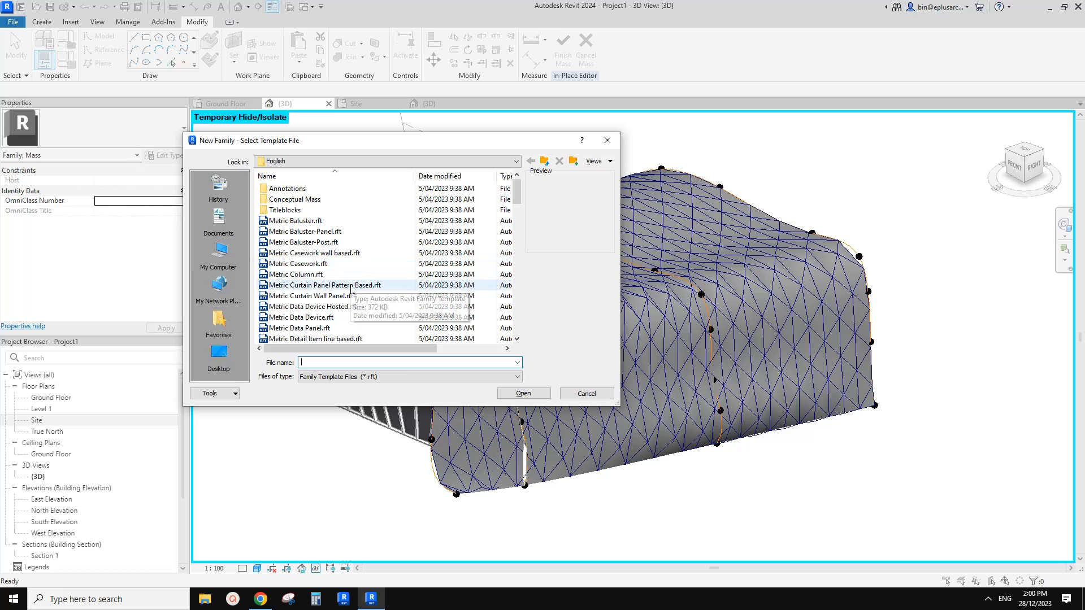
double_click(350, 285)
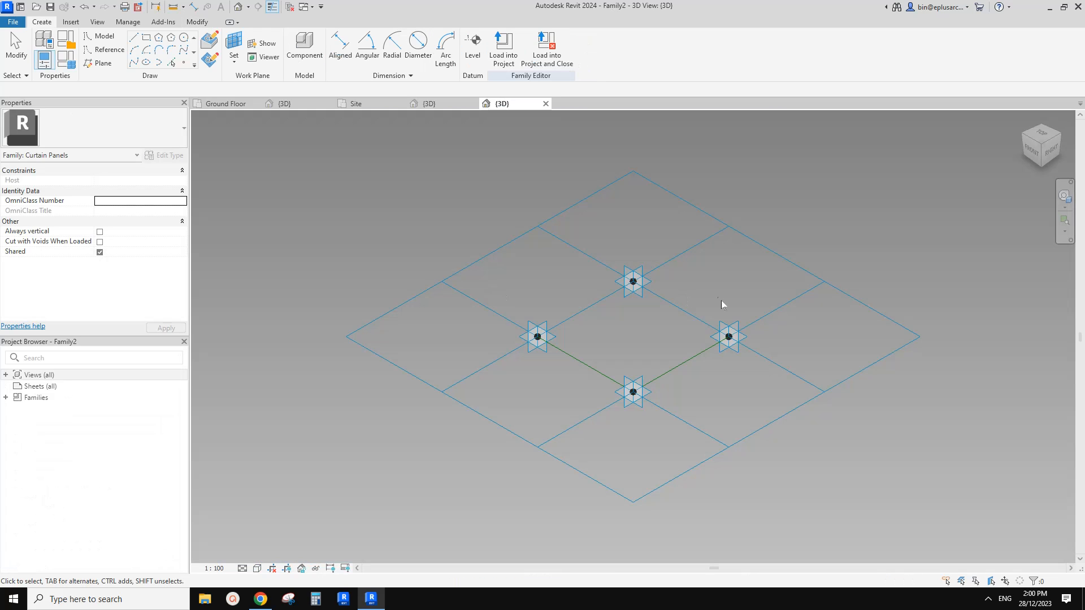
Change the new family's tile pattern grid to Triangle (flat).
click(734, 226)
click(164, 134)
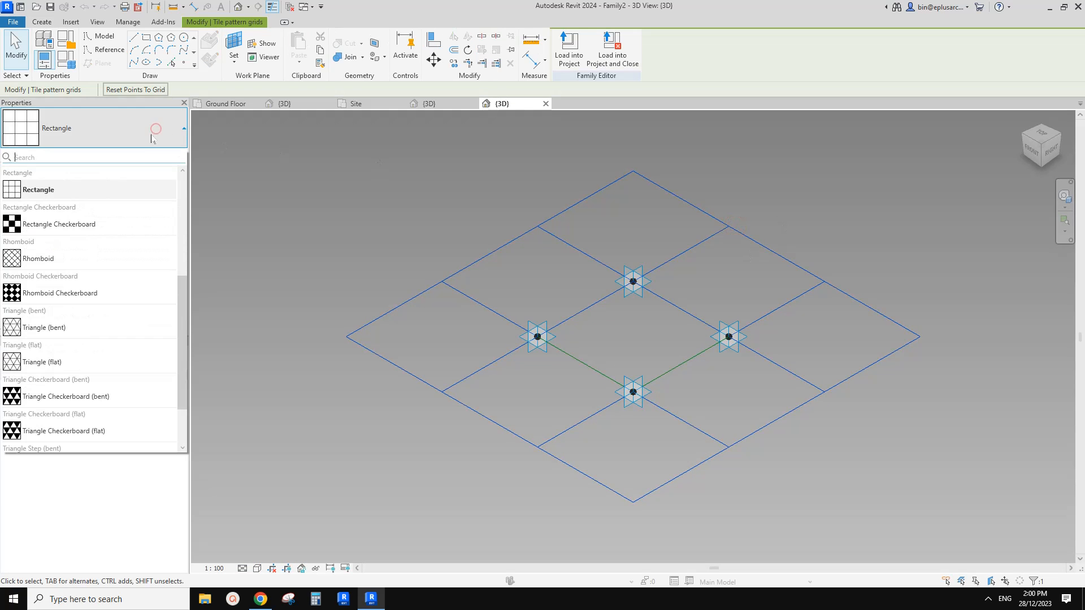
click(45, 362)
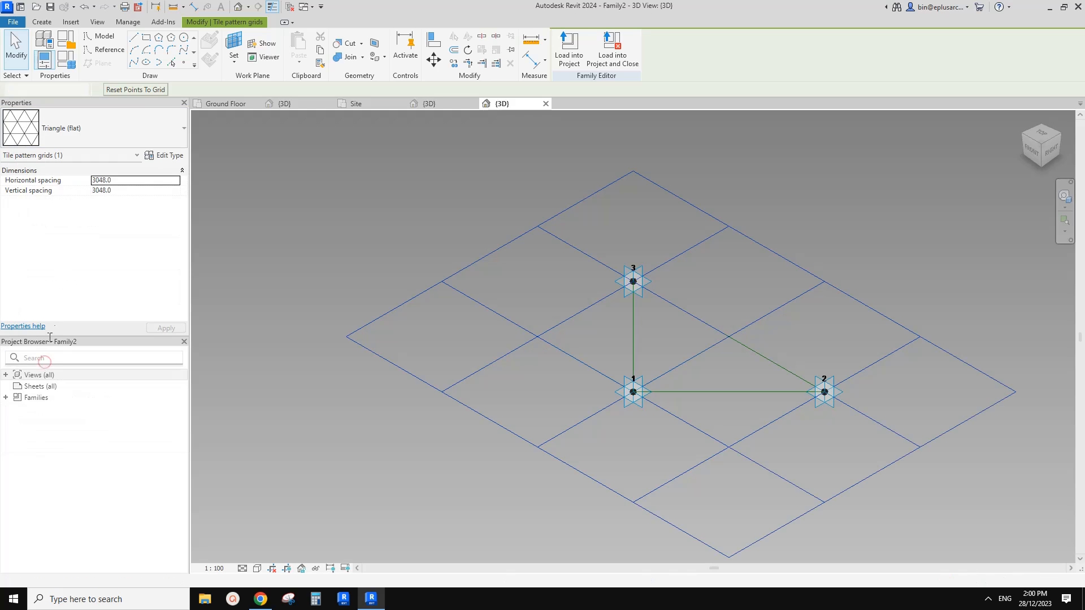
middle_drag(566, 268, 364, 233)
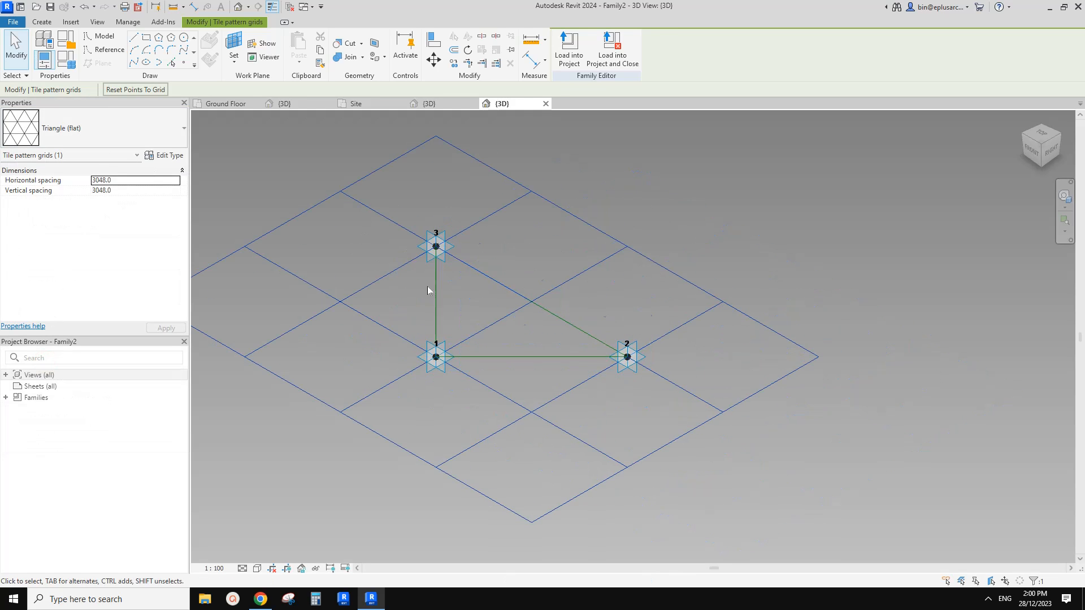
Create a solid form from the three reference lines that outline the triangular panel.
key(Tab)
click(434, 282)
click(574, 47)
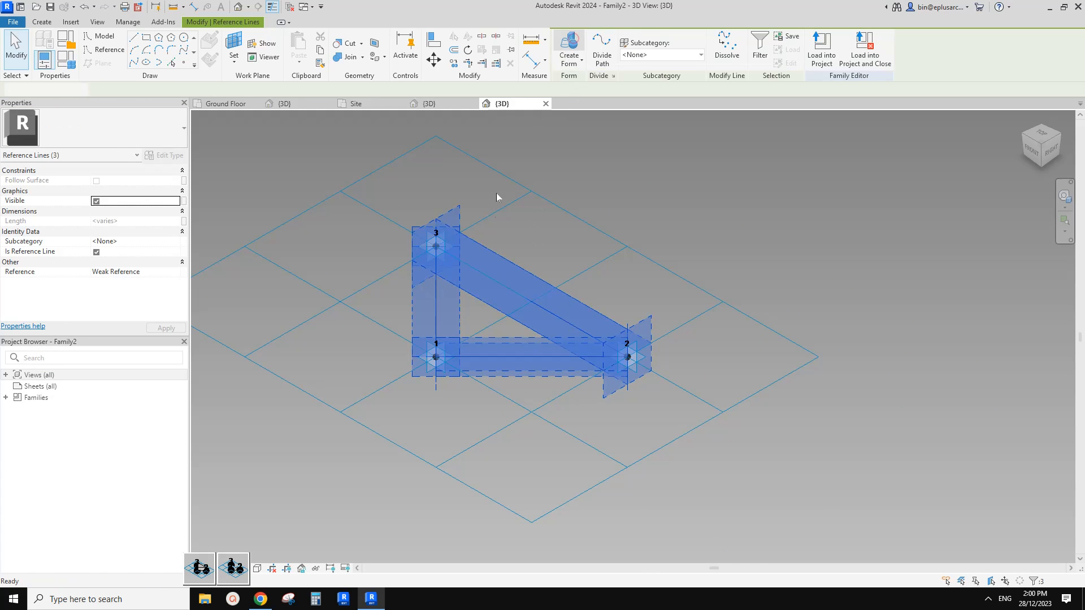
click(500, 342)
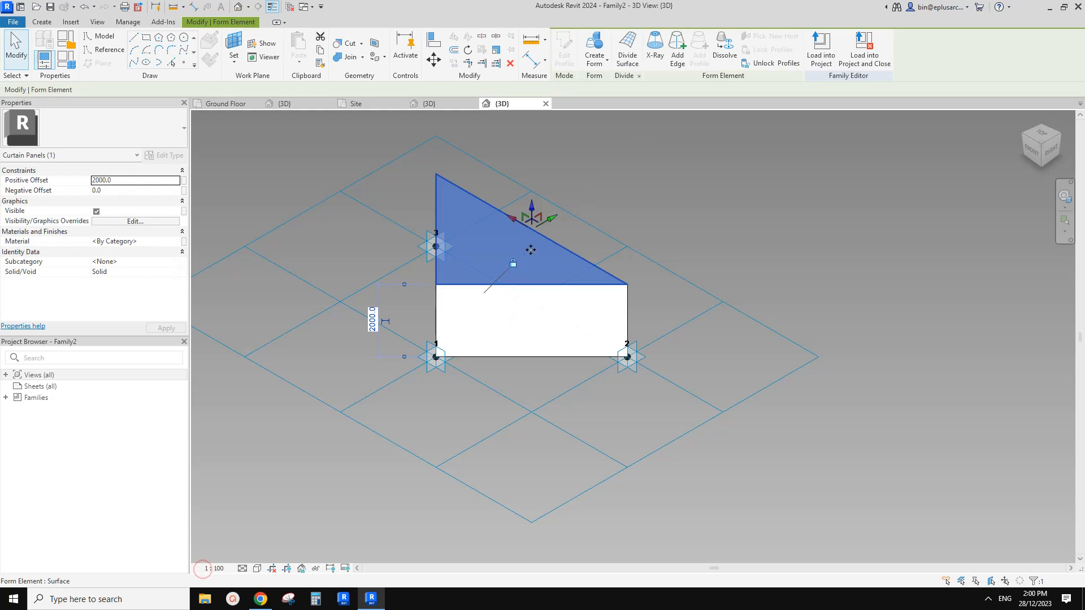
Set the positive offset of the triangular panel form to 300 and check its thickness.
click(136, 181)
text(3)
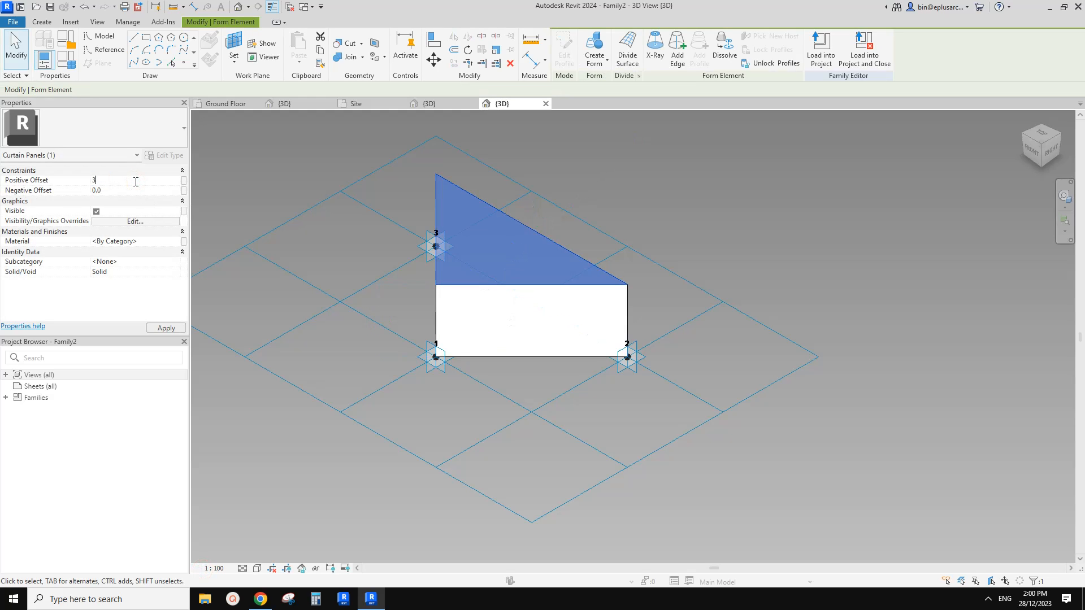
shift+middle_drag(448, 274, 484, 238)
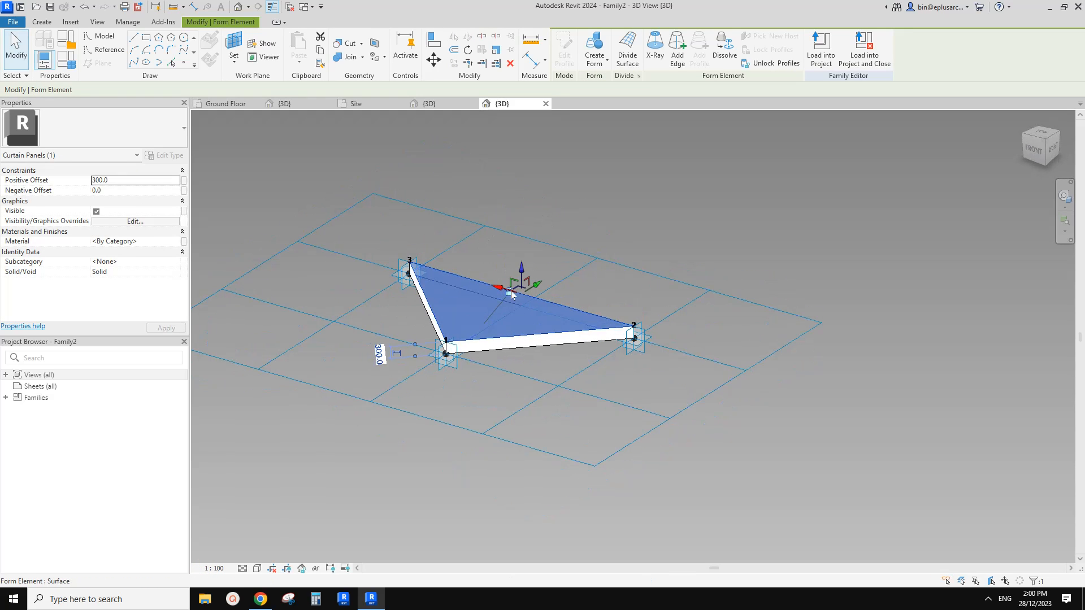
key(Escape)
click(501, 316)
click(670, 169)
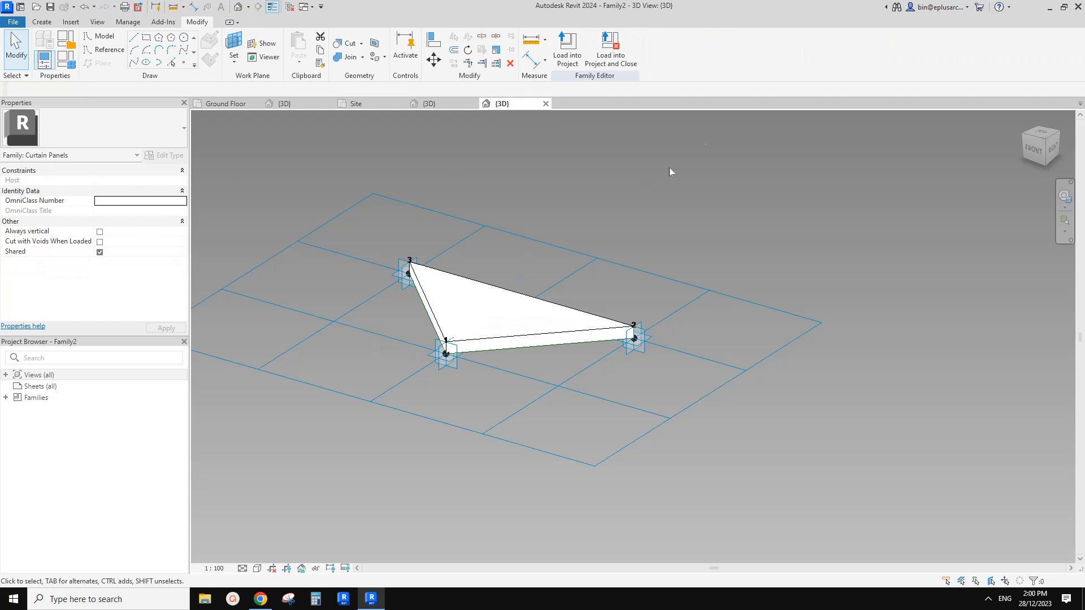
Load the panel family into Project1 and apply its Family2 triangle type to the second mass's divided surface in the 3D view.
click(567, 48)
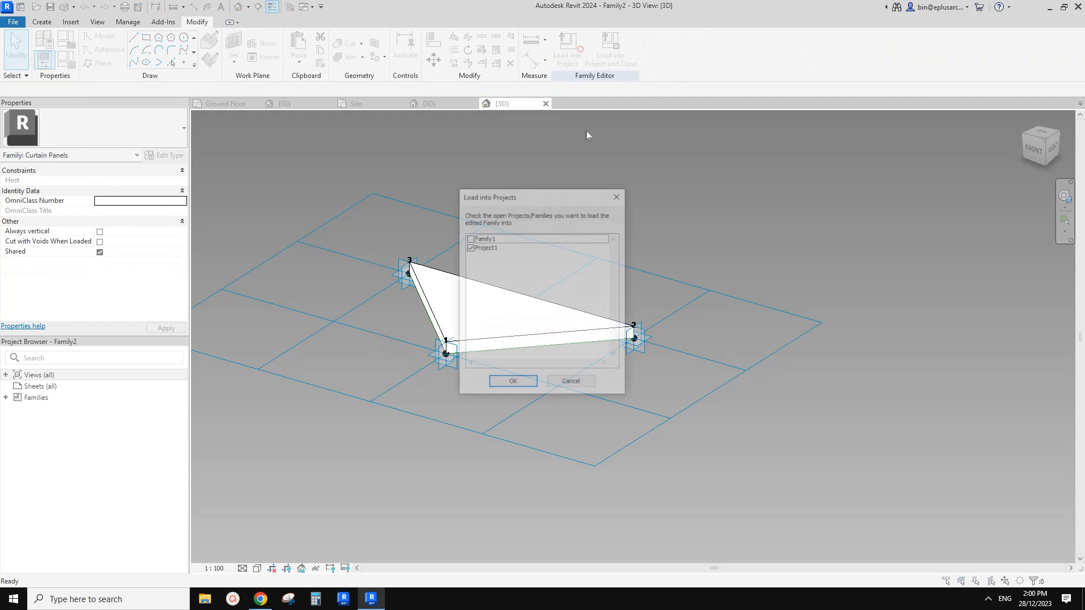
click(525, 380)
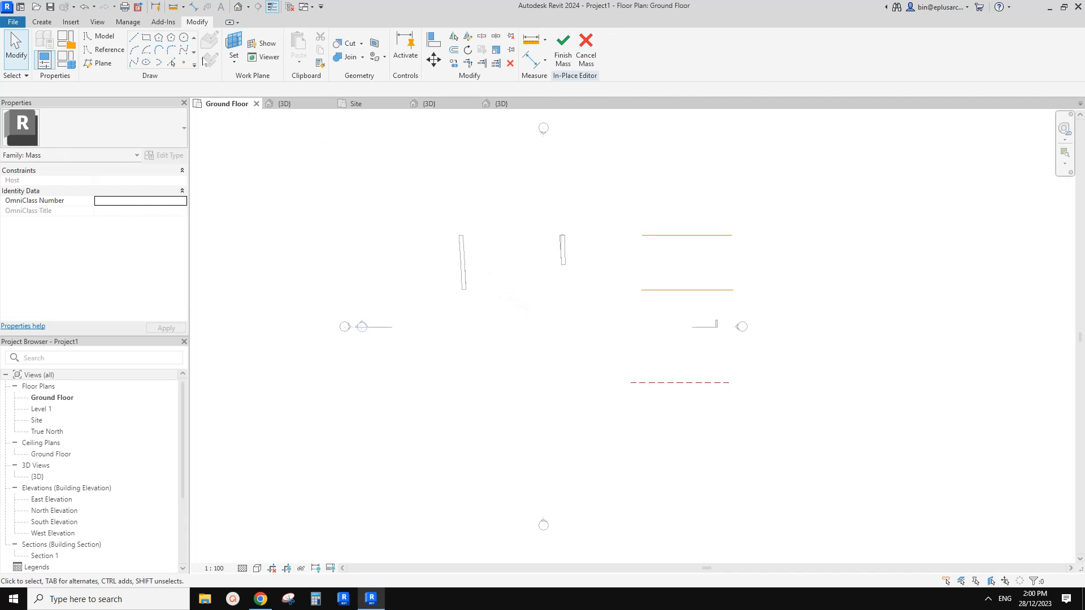
click(238, 6)
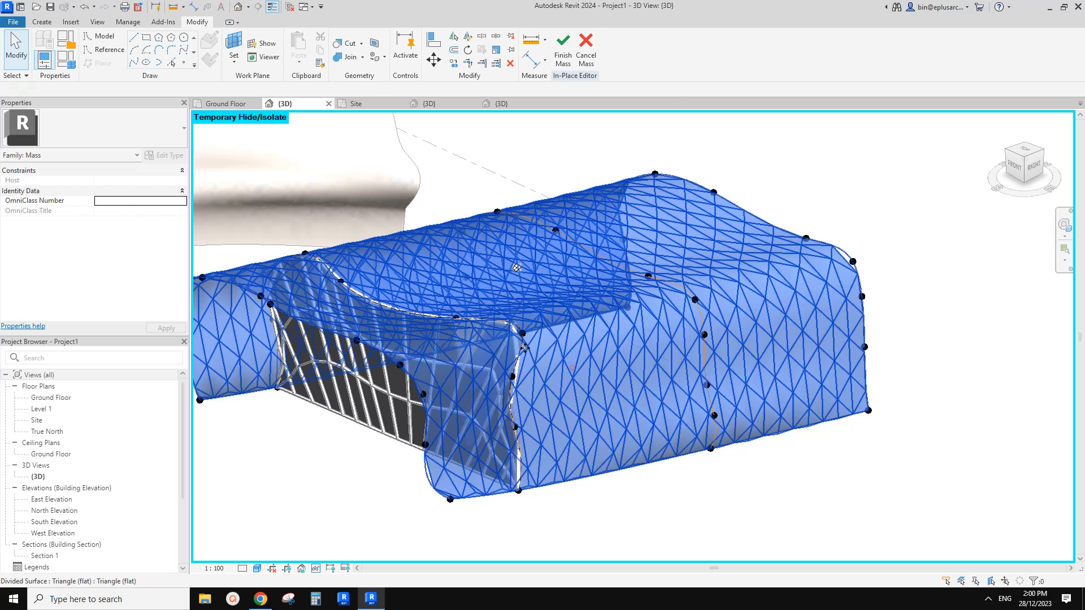
click(138, 130)
click(40, 240)
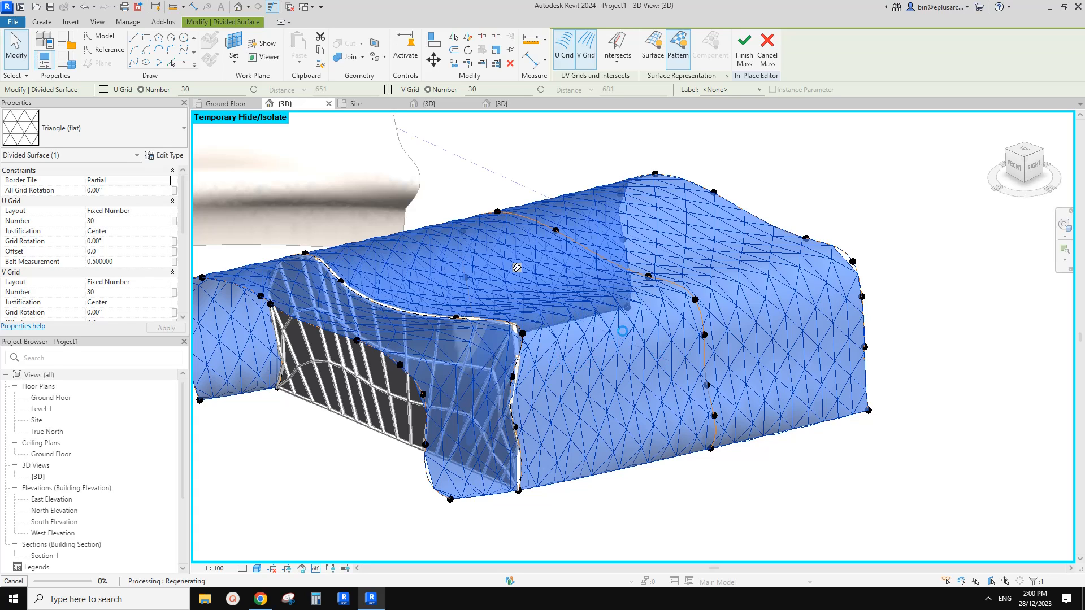
Glance at the reference photo in Chrome, return to Revit, and reset the temporary hide/isolate before finishing the in-place mass.
click(260, 599)
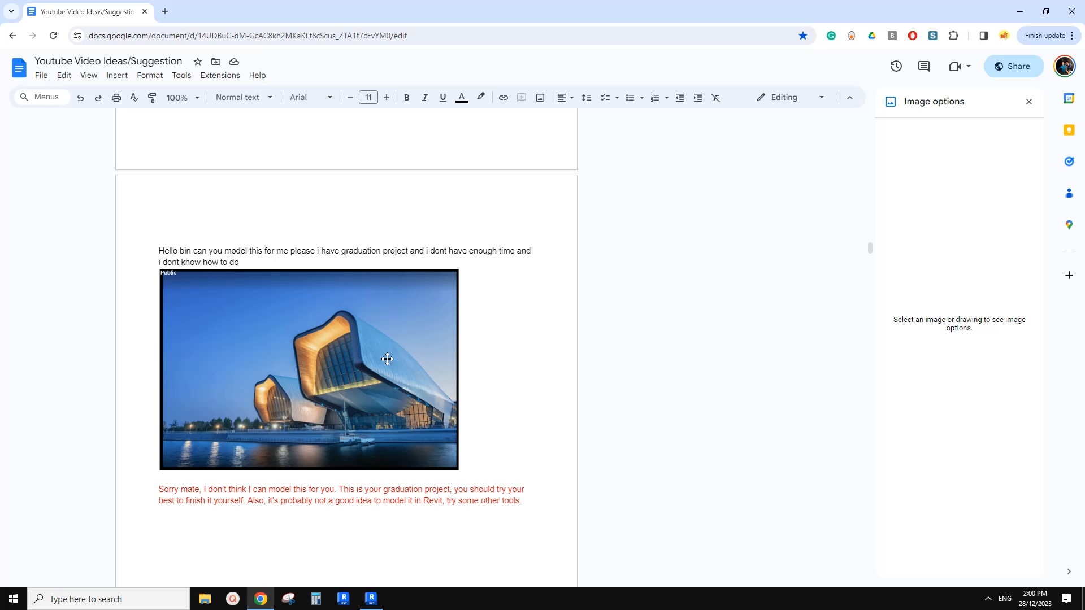
click(371, 598)
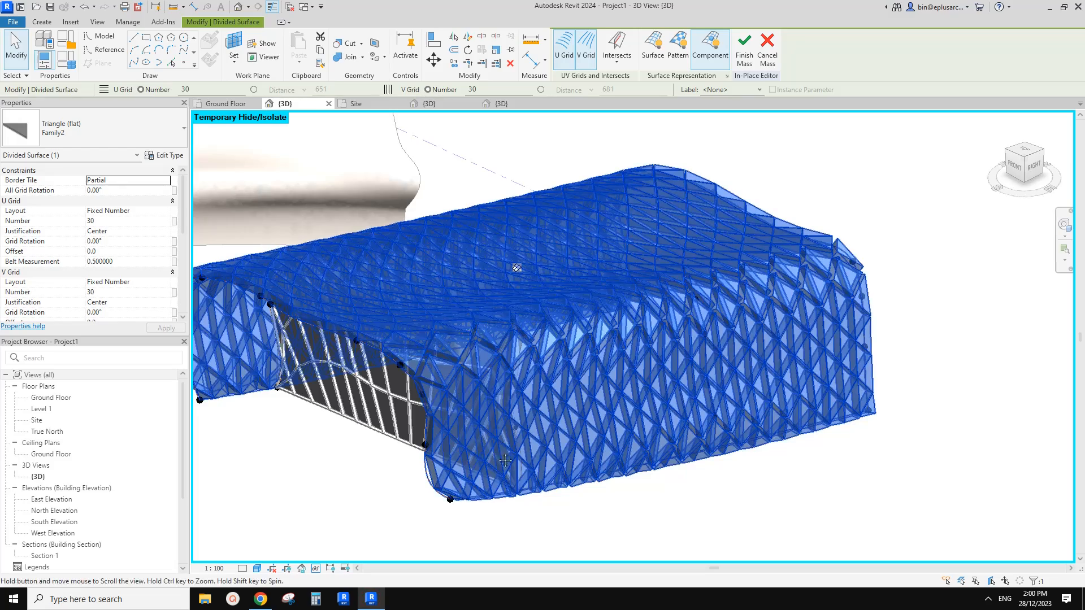
key(Escape)
shift+middle_drag(527, 453, 405, 216)
key(h)
key(r)
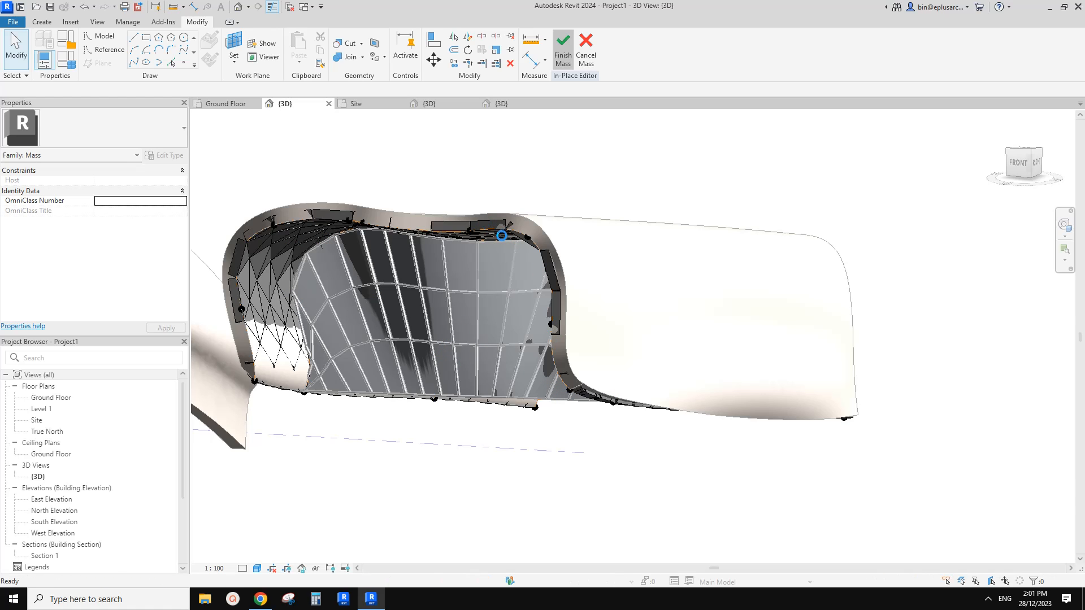
Change the location line of the second building's Generic 300mm Wall 2 so the wall sits inside the panel skin.
click(558, 248)
shift+middle_drag(558, 247, 544, 329)
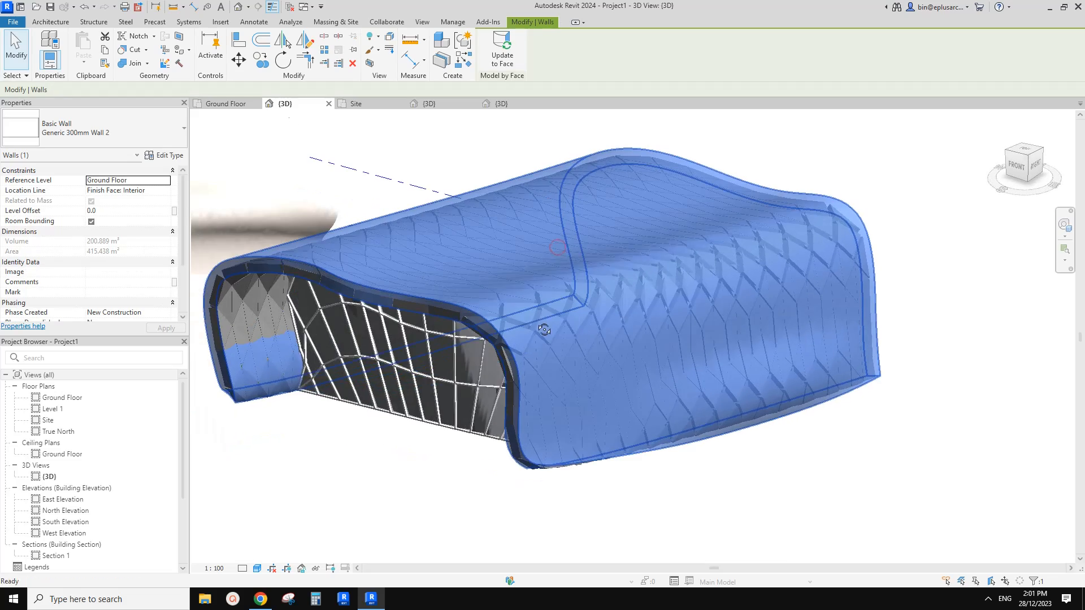
click(168, 190)
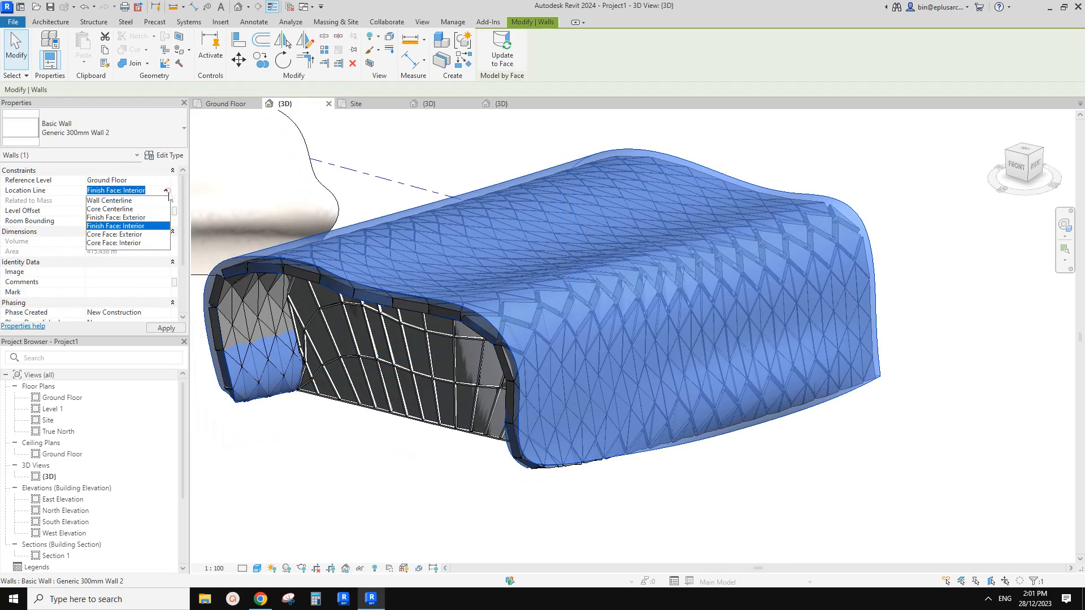
click(132, 226)
key(Escape)
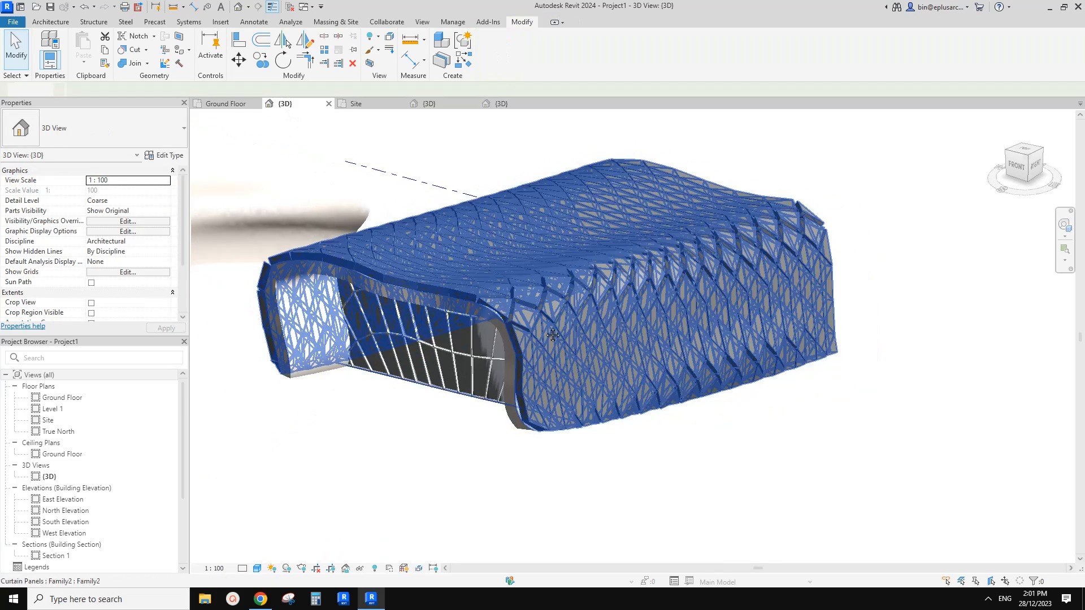
shift+middle_drag(553, 335, 583, 520)
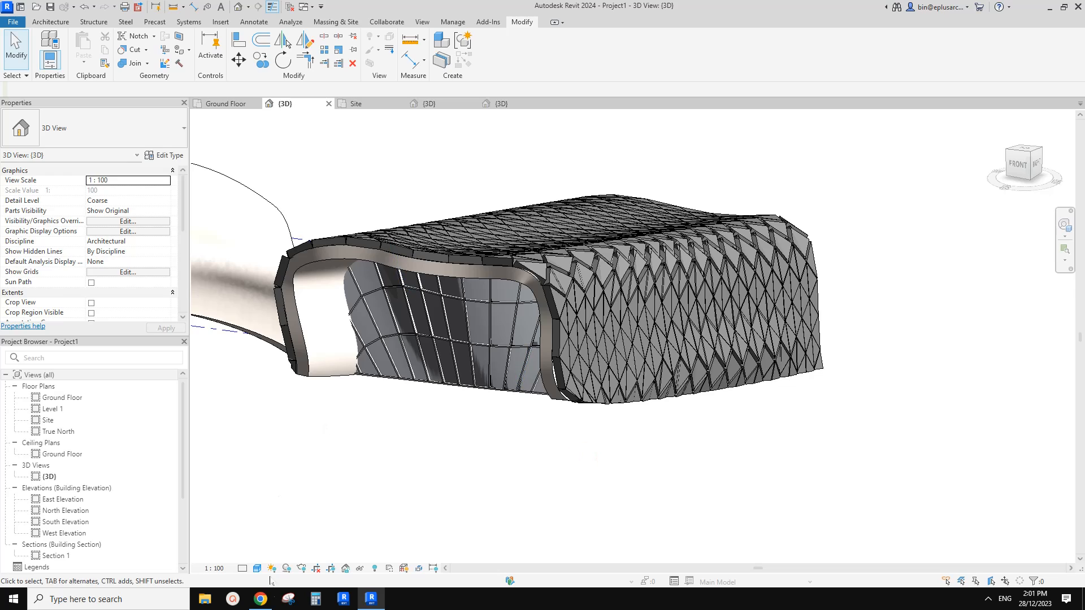
Compare the two modelled buildings from several angles with the reference photo in Chrome, ending back in Revit.
click(260, 599)
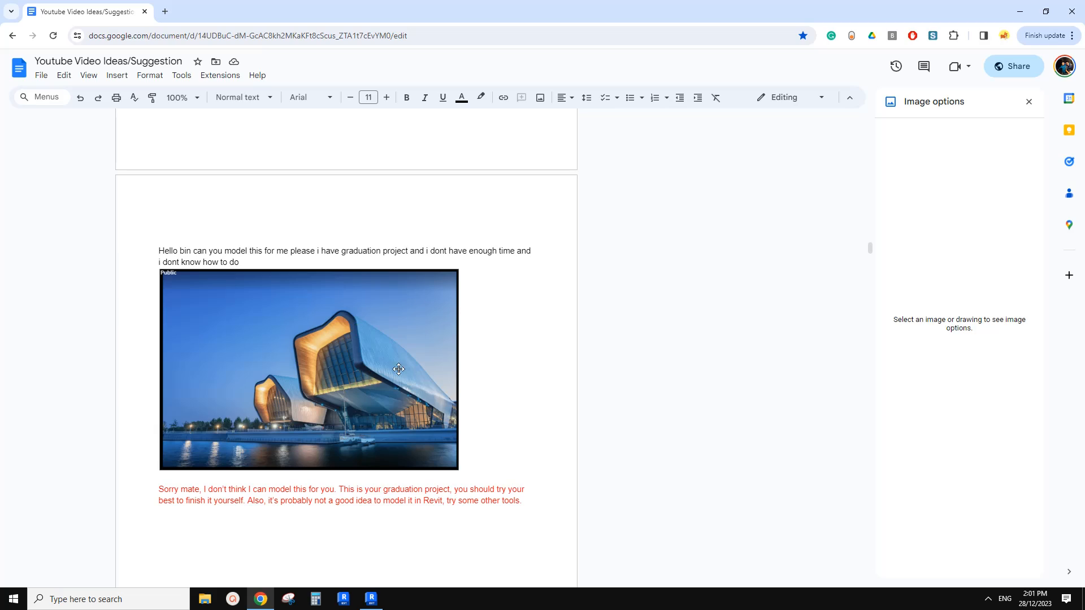
click(372, 598)
shift+middle_drag(620, 482, 505, 455)
click(262, 600)
click(370, 599)
scroll(541, 453, down, 2)
shift+middle_drag(543, 452, 553, 451)
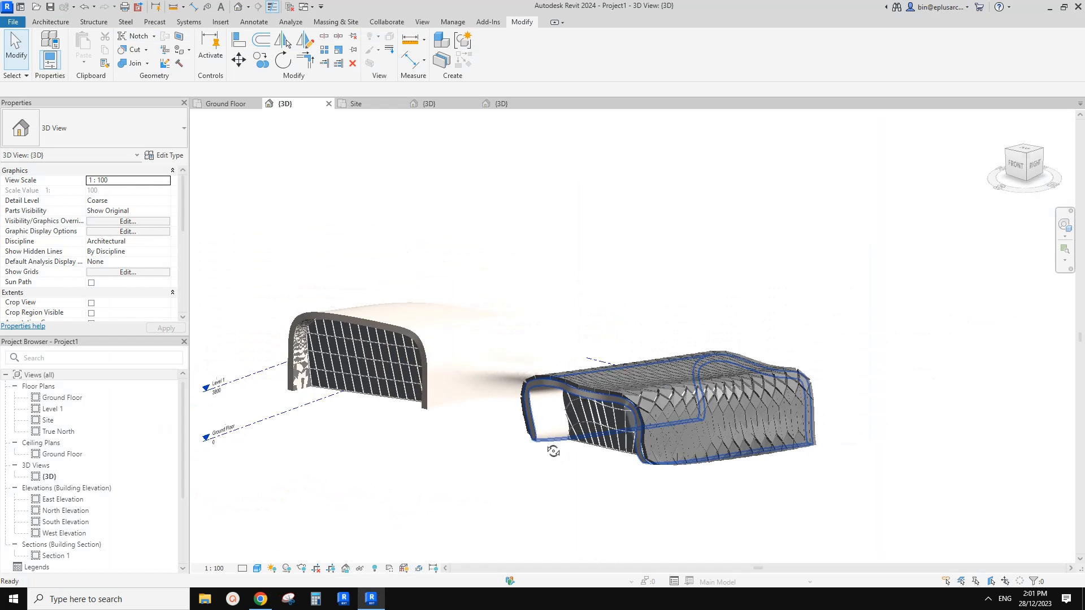
scroll(625, 469, up, 2)
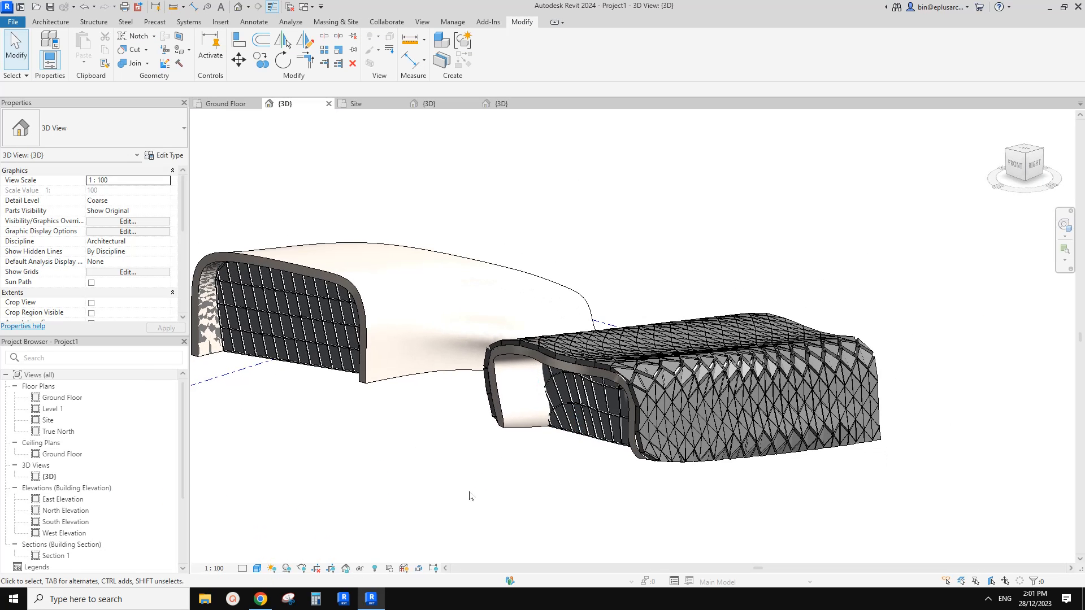
click(260, 599)
click(370, 599)
shift+middle_drag(565, 469, 431, 531)
click(261, 599)
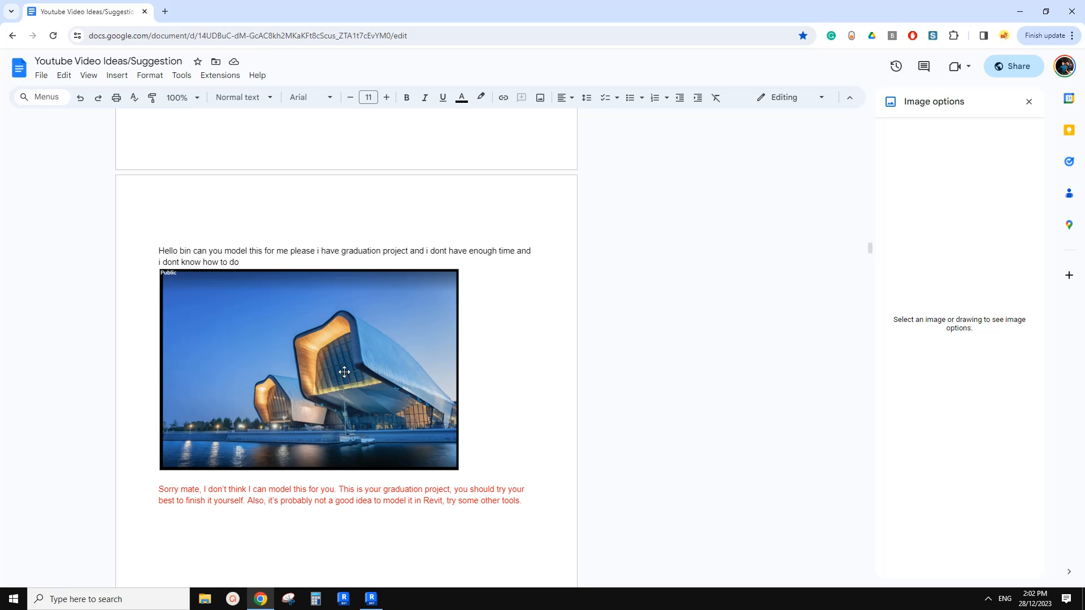
scroll(380, 361, down, 1)
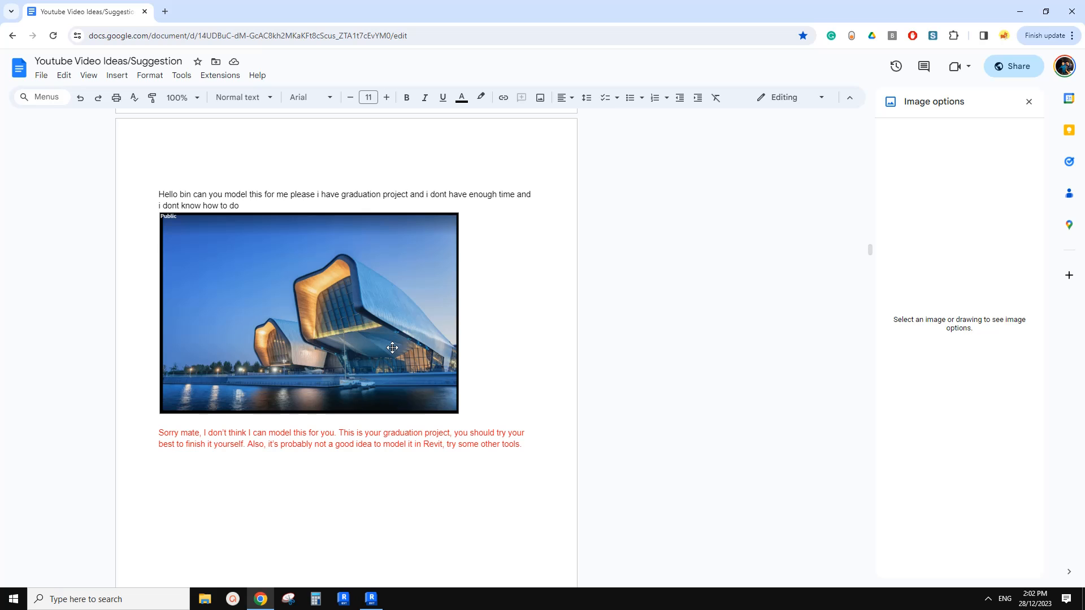
scroll(400, 336, up, 1)
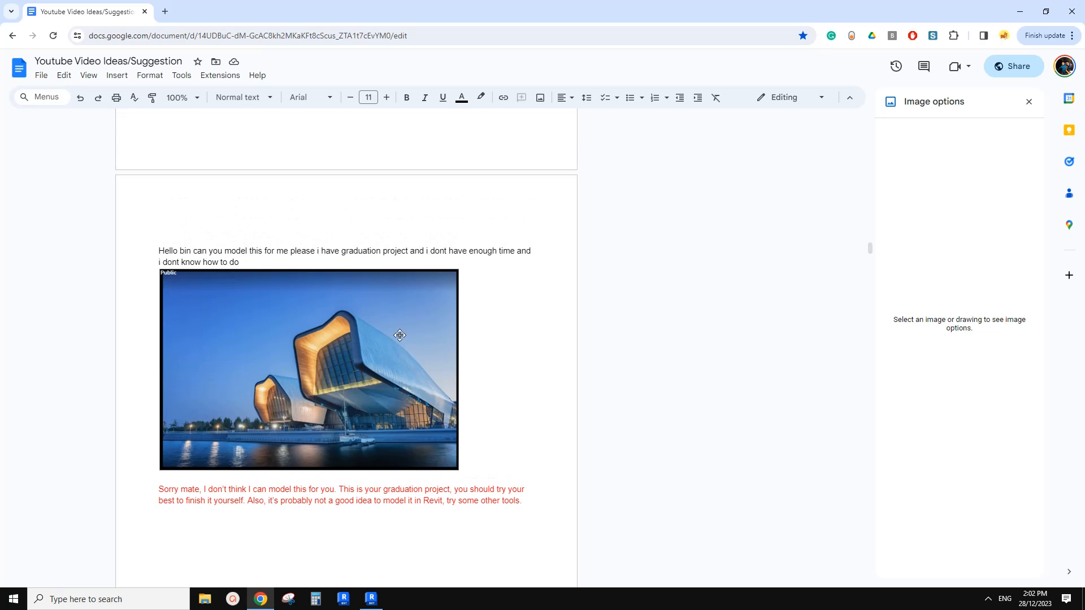
click(370, 598)
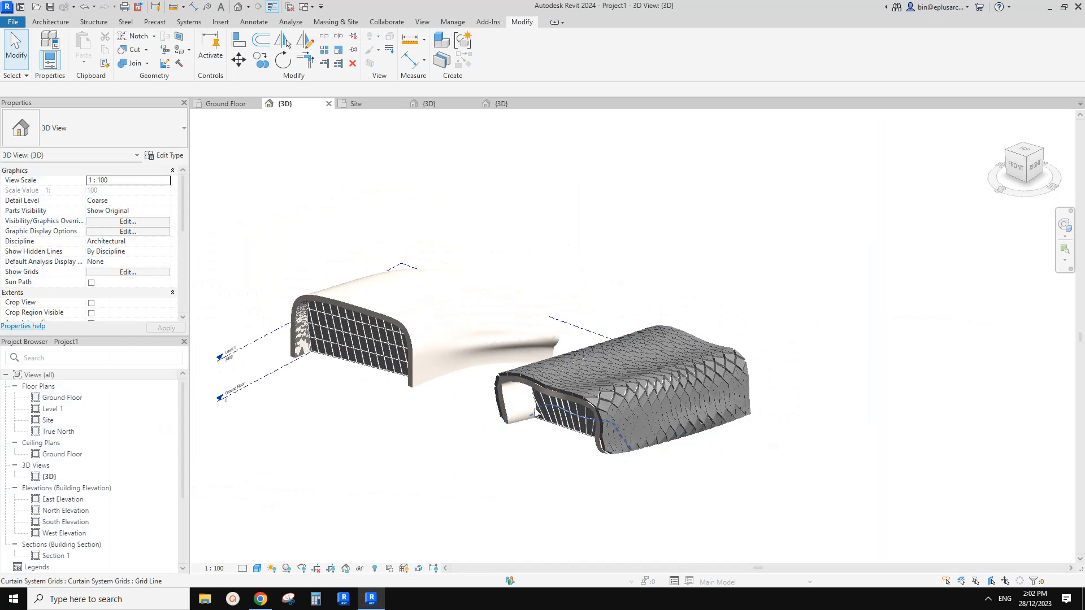
Examine both finished buildings and the triangular panel skin in 3D from several angles.
scroll(599, 411, up, 1)
shift+middle_drag(639, 420, 609, 426)
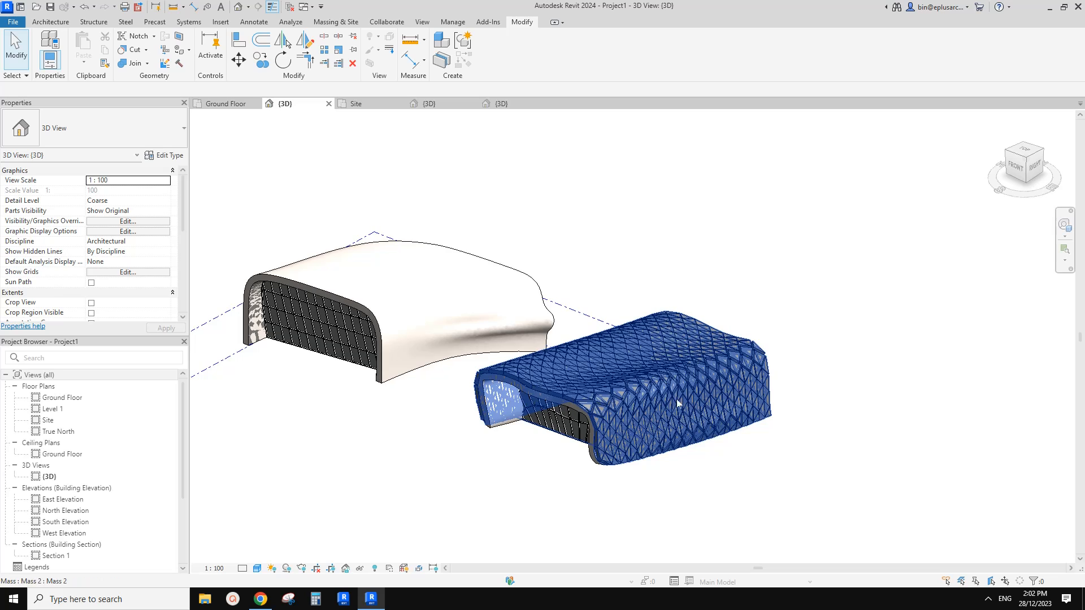
middle_drag(752, 373, 751, 378)
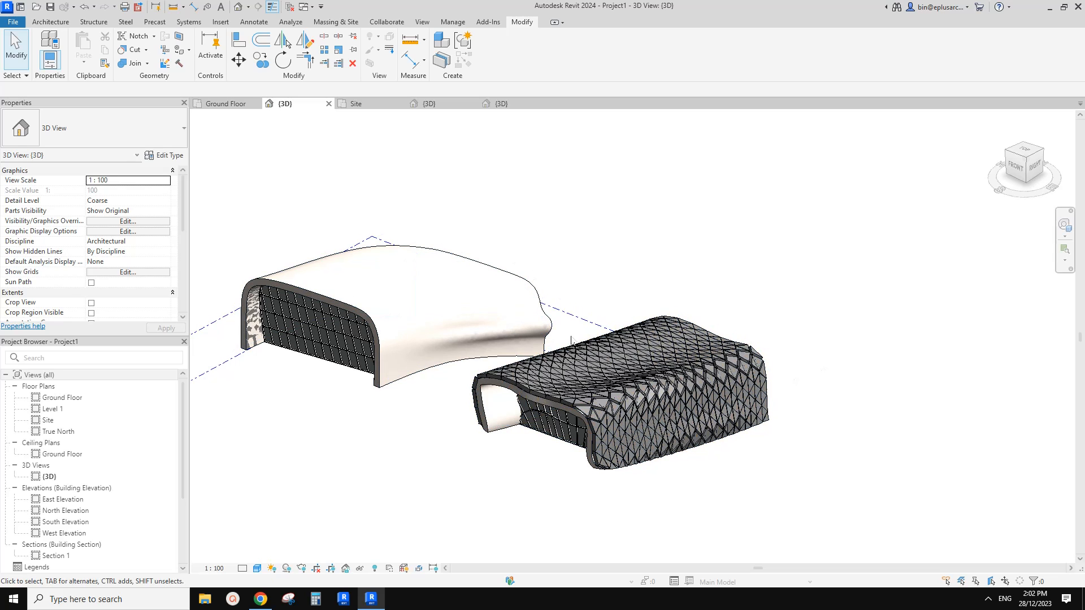
shift+middle_drag(507, 378, 530, 375)
scroll(668, 416, up, 2)
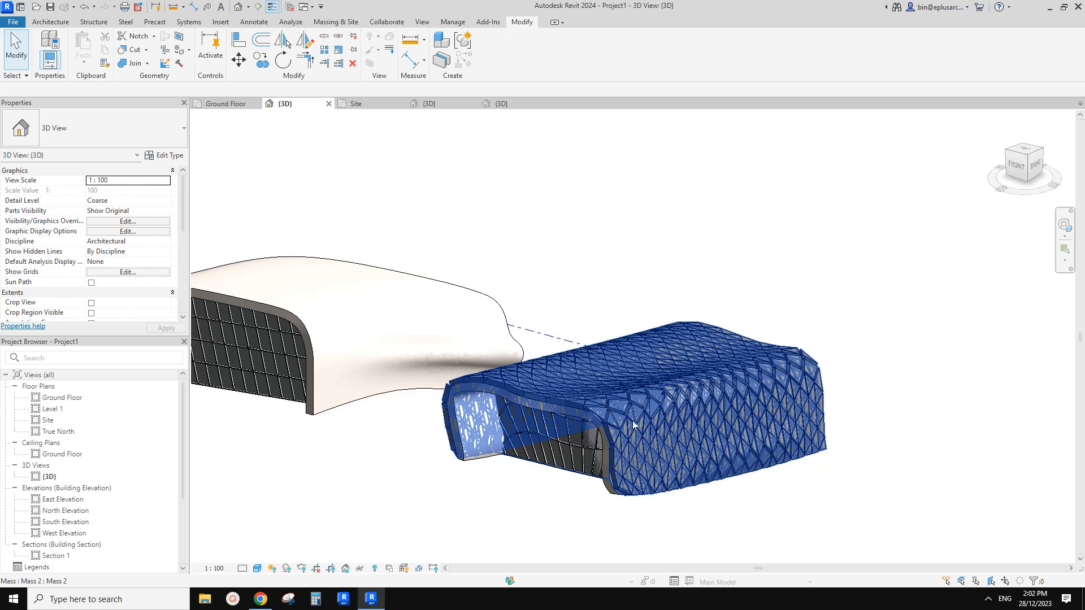
mouse_move(633, 425)
middle_down()
mouse_move(619, 422)
mouse_move(668, 430)
mouse_move(677, 415)
middle_up()
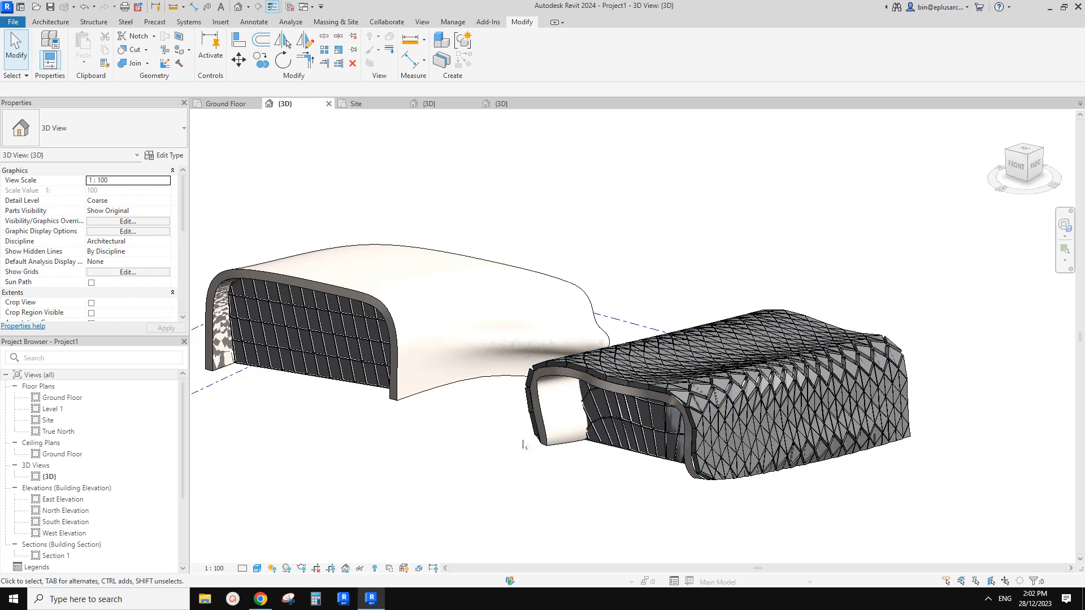
middle_drag(479, 447, 498, 431)
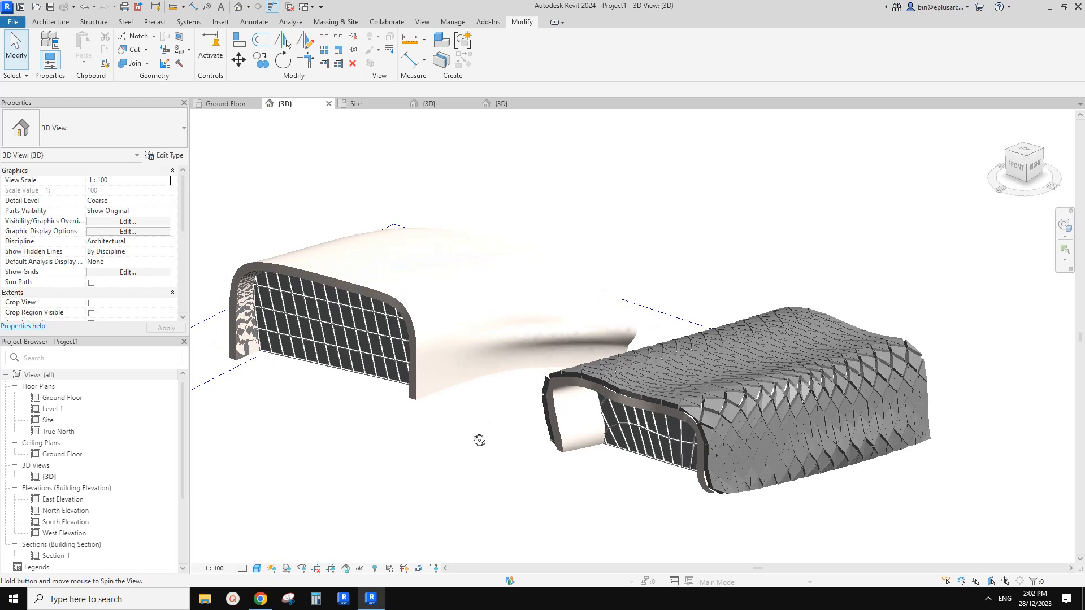